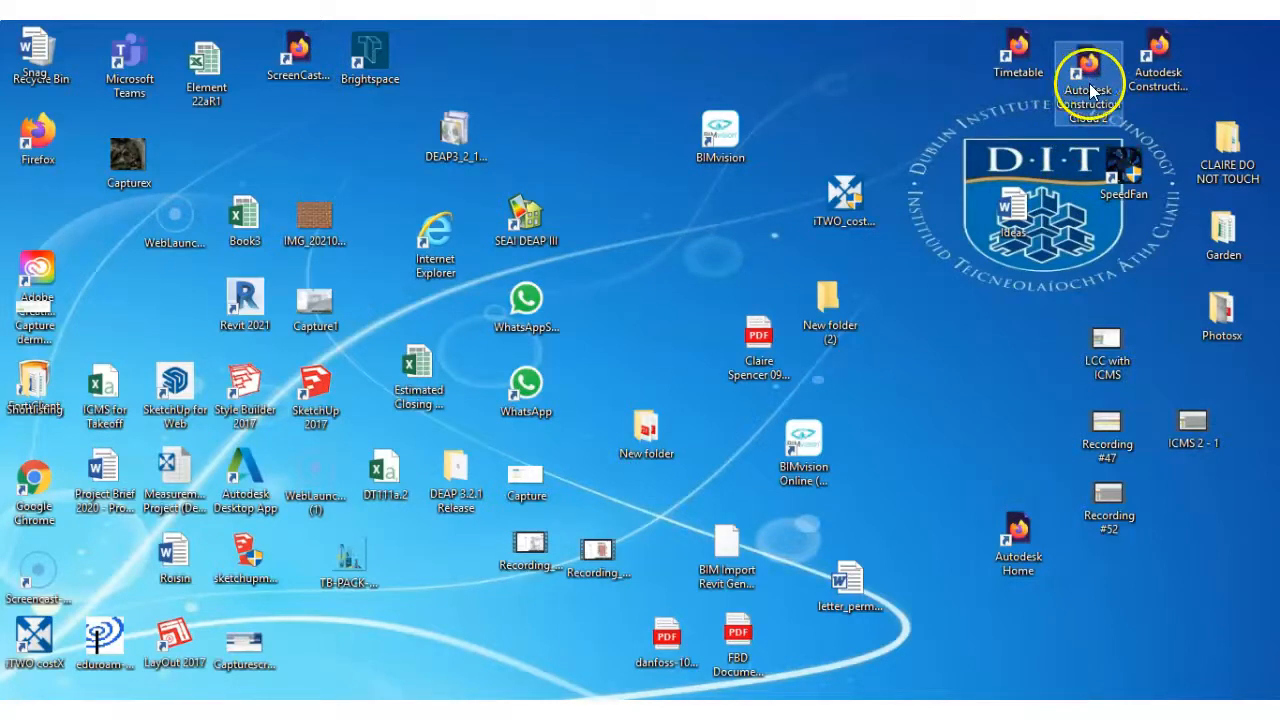
# Open Autodesk Construction Cloud and sign in with the prefilled account credentials, choosing to stay signed in
pyautogui.doubleClick(1083, 102)
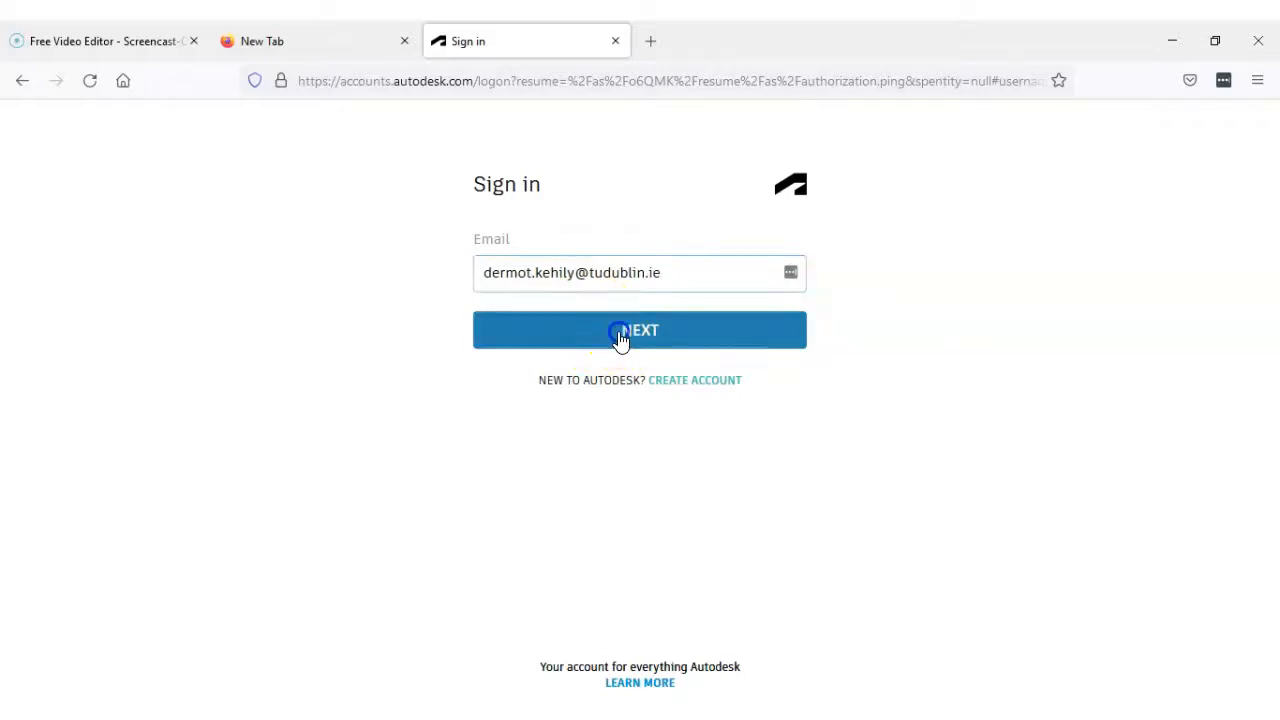
pyautogui.click(620, 337)
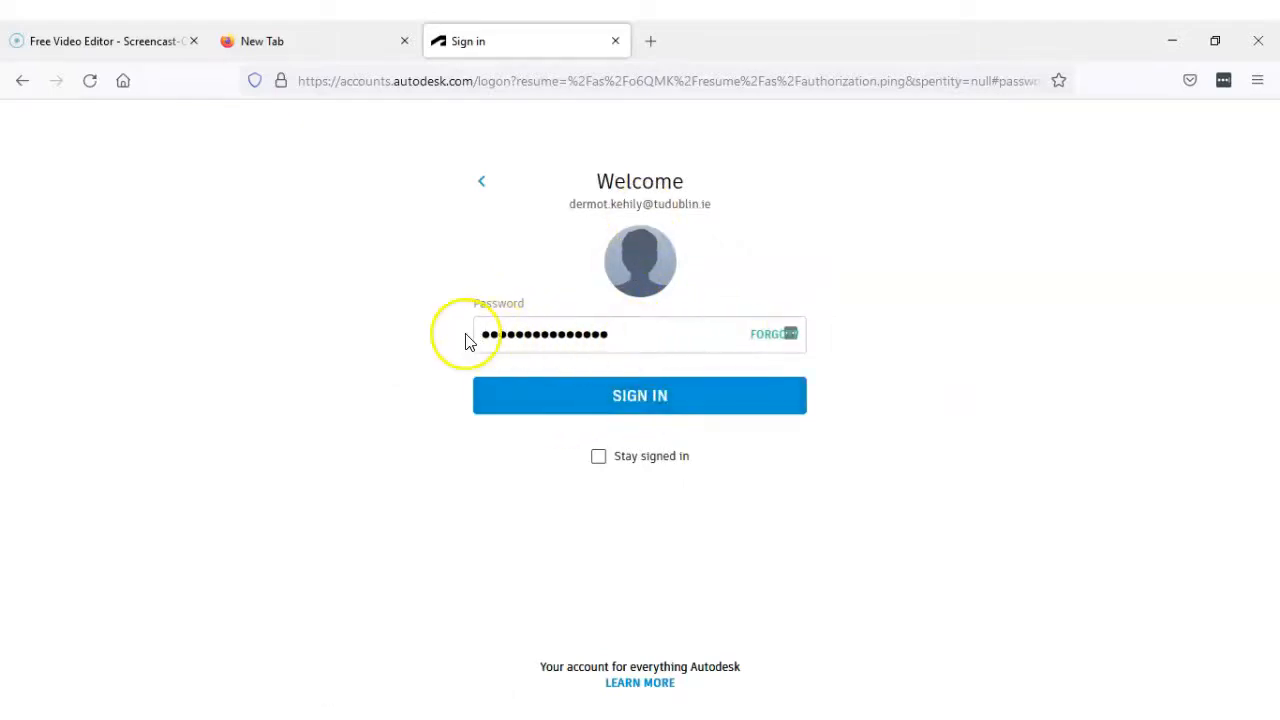
pyautogui.click(605, 459)
pyautogui.click(651, 395)
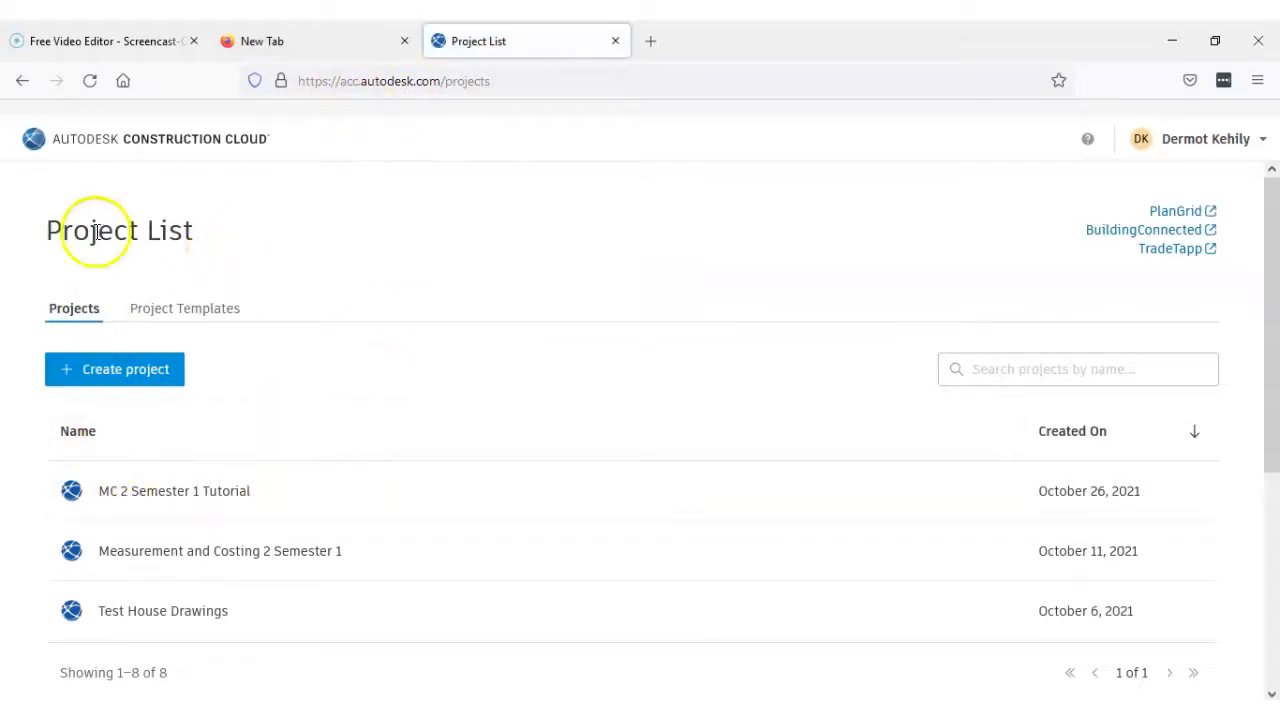
# Open the MC 2 Semester 1 Tutorial project from the project list and decline the feature-testing sign-up offer
pyautogui.scroll(-3, 603, 446)
pyautogui.scroll(3, 603, 446)
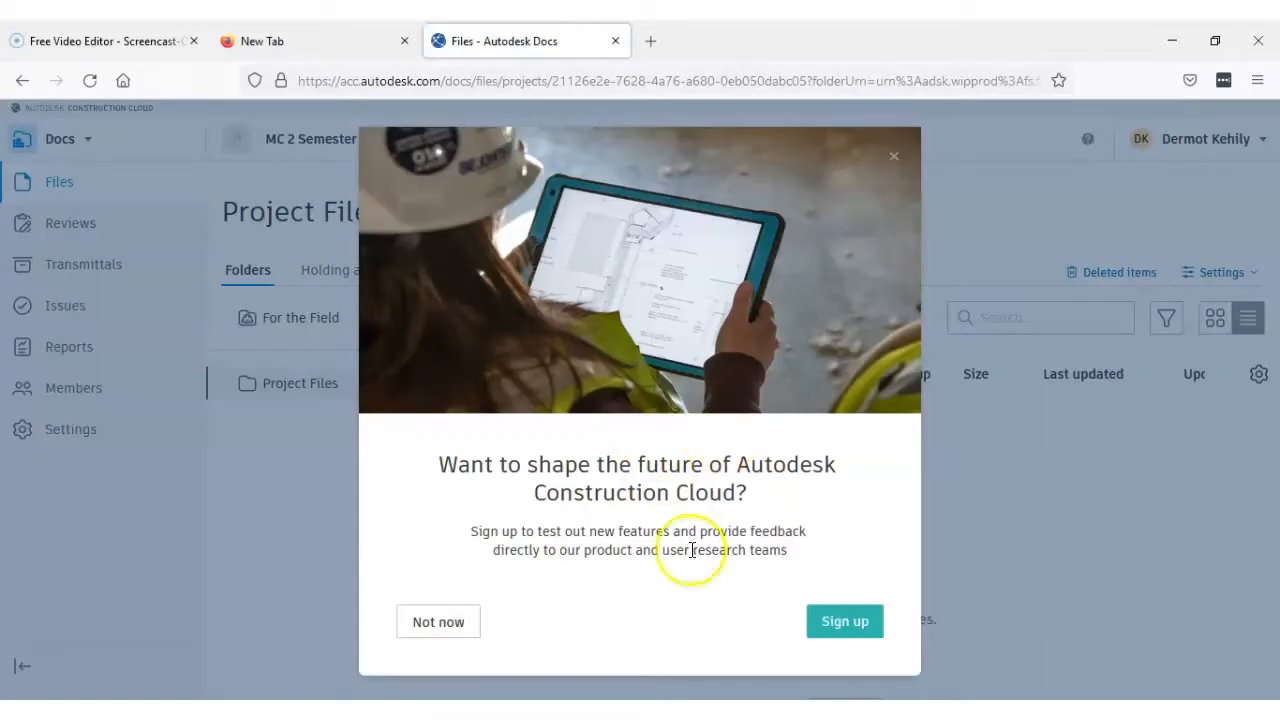
pyautogui.click(441, 622)
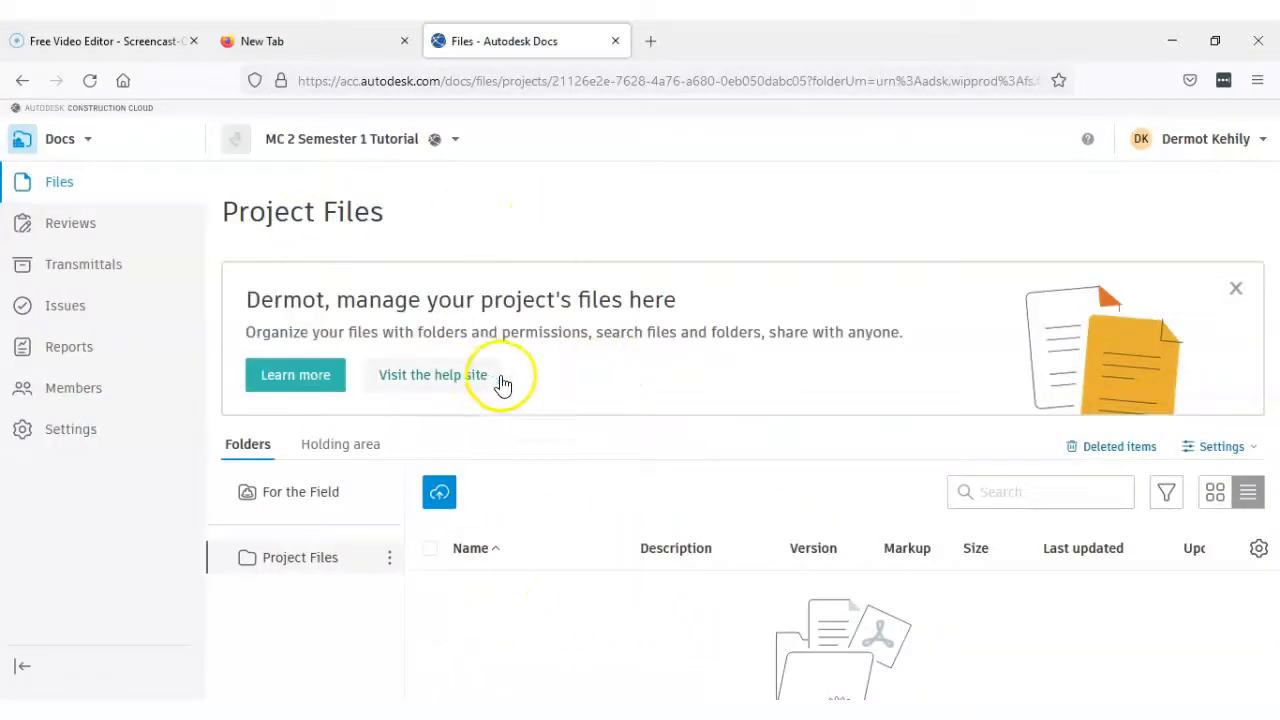
# Switch the project from Docs to Takeoff and open the Architecture takeoff package
pyautogui.click(88, 146)
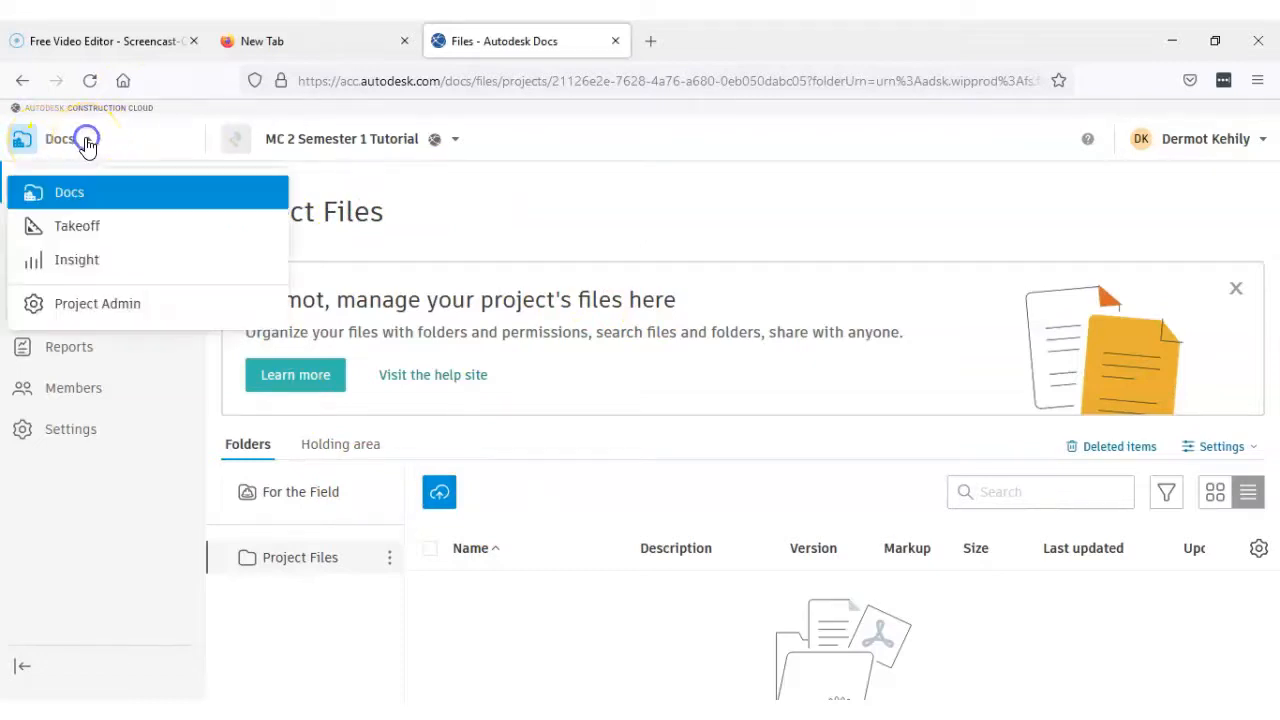
pyautogui.click(80, 225)
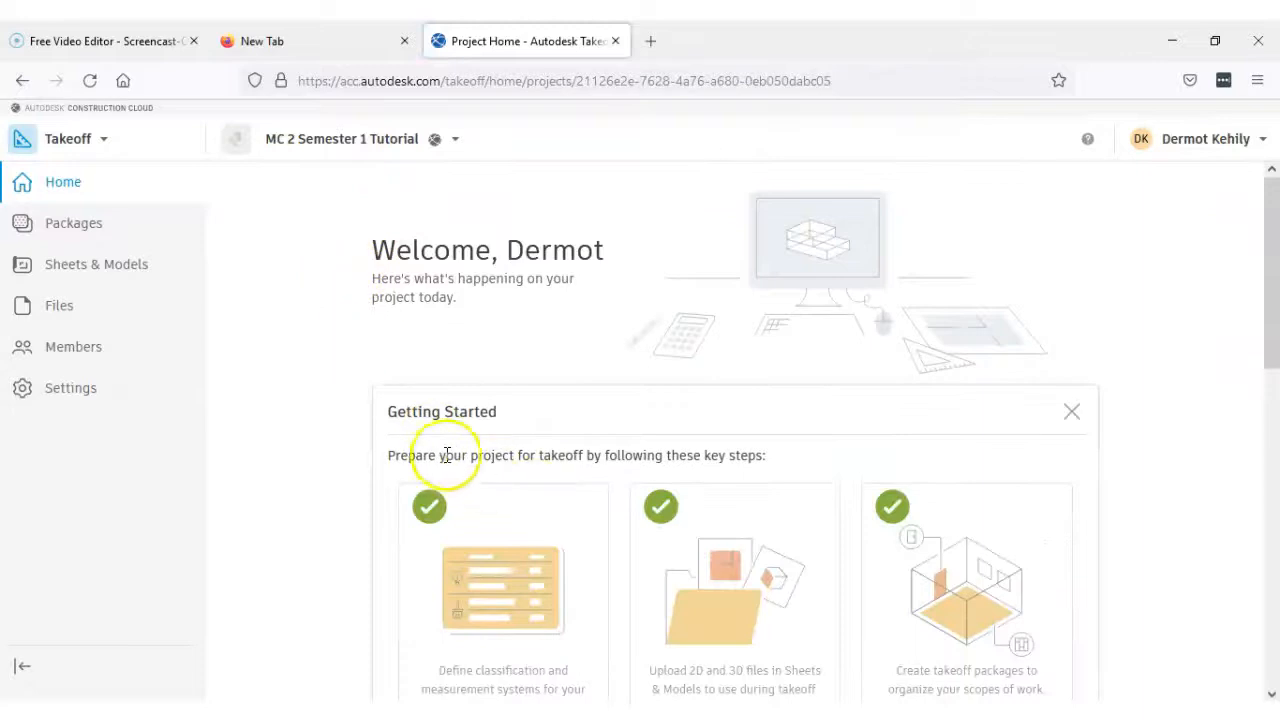
pyautogui.scroll(-2, 425, 455)
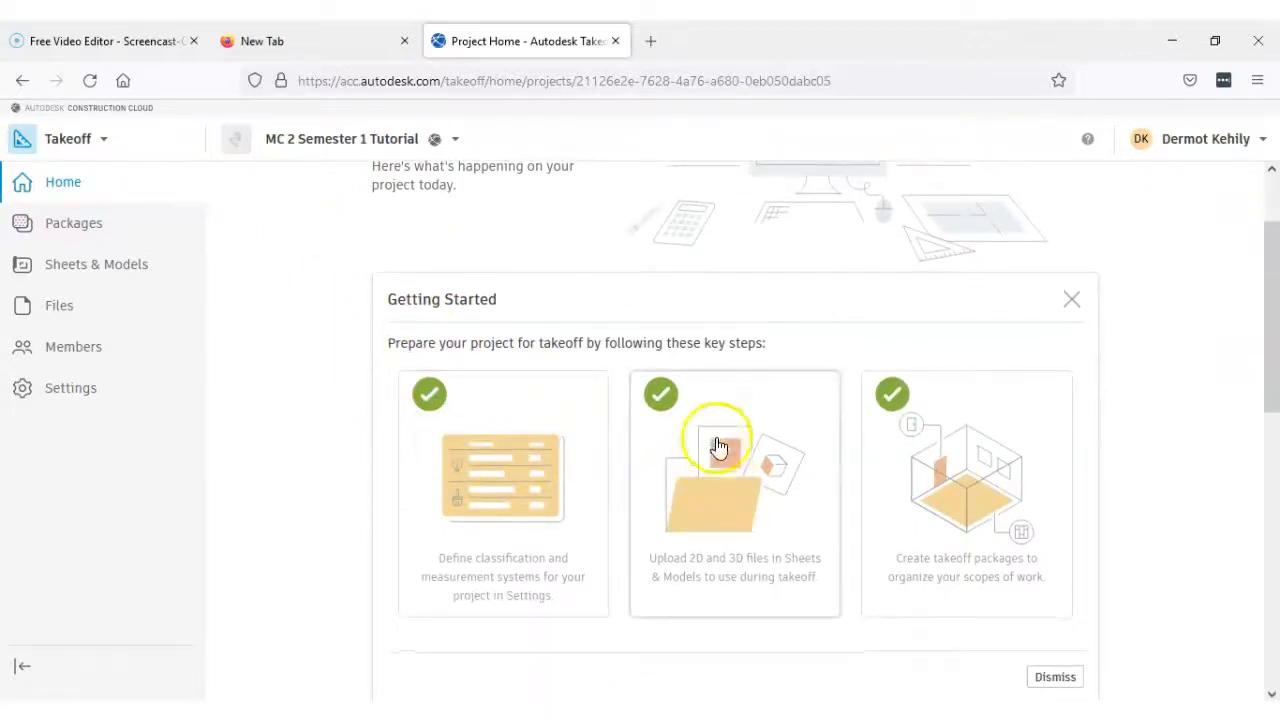
pyautogui.scroll(2, 440, 258)
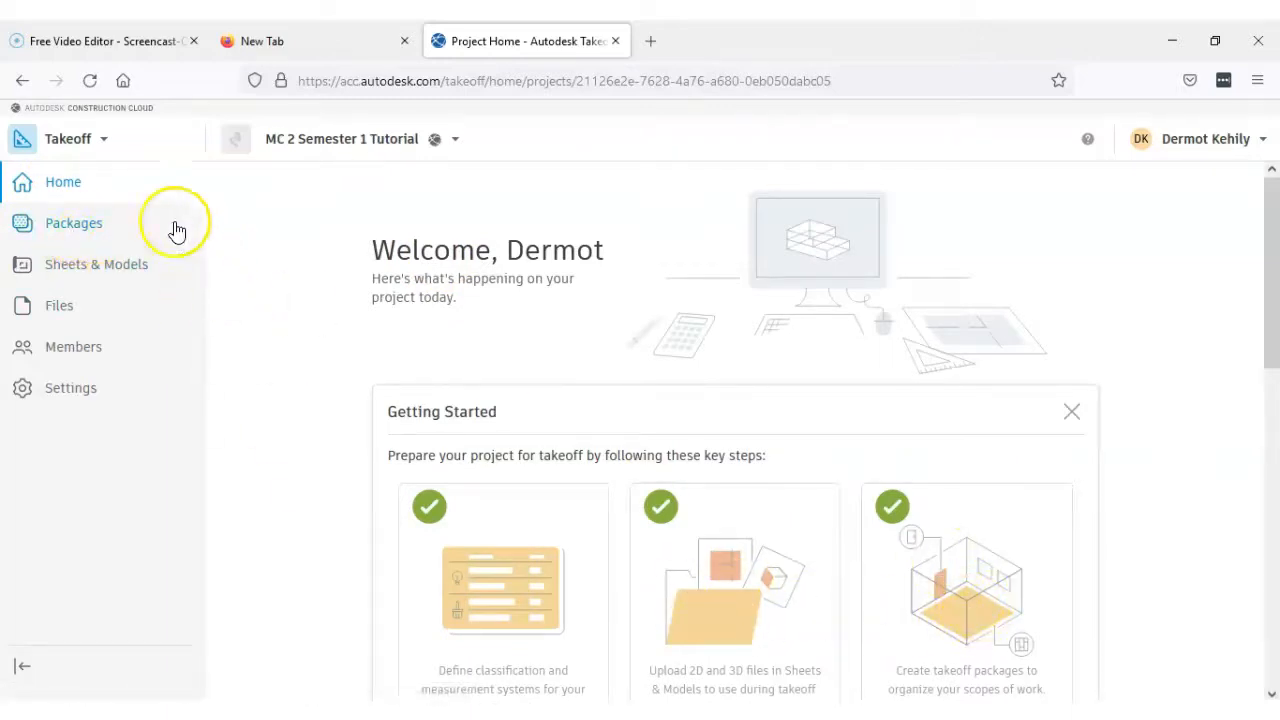
pyautogui.click(69, 226)
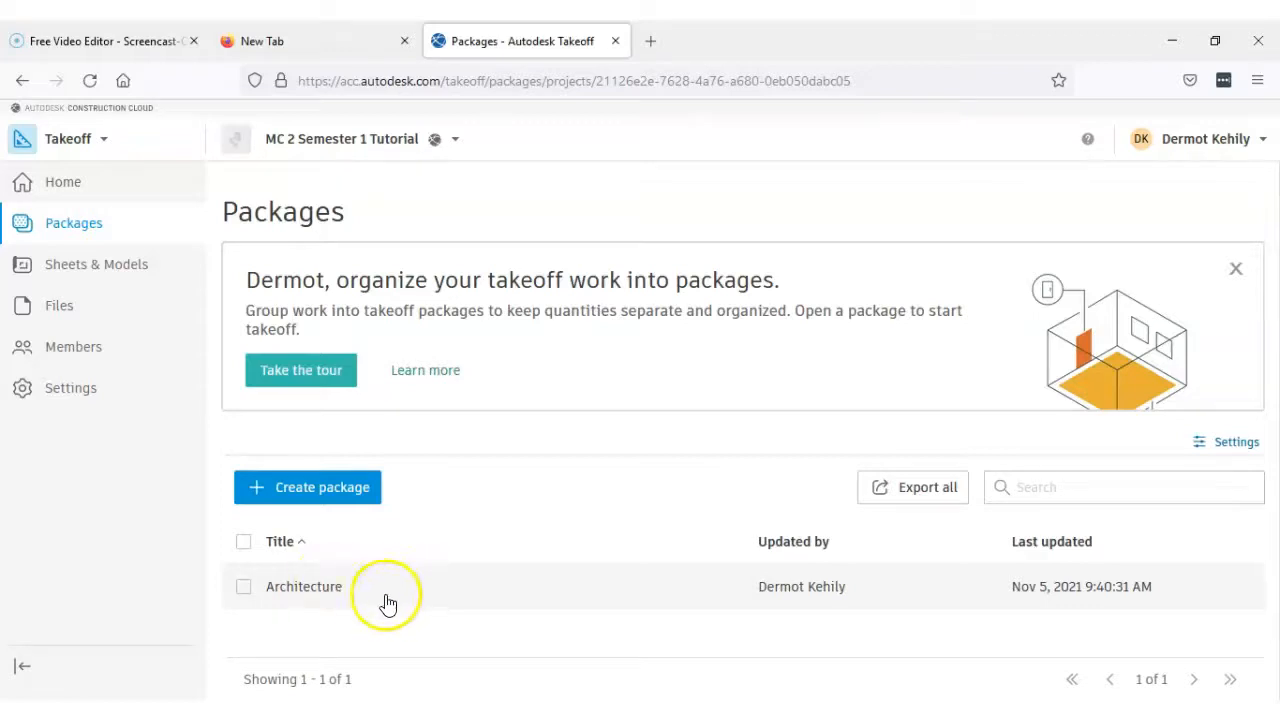
pyautogui.click(305, 594)
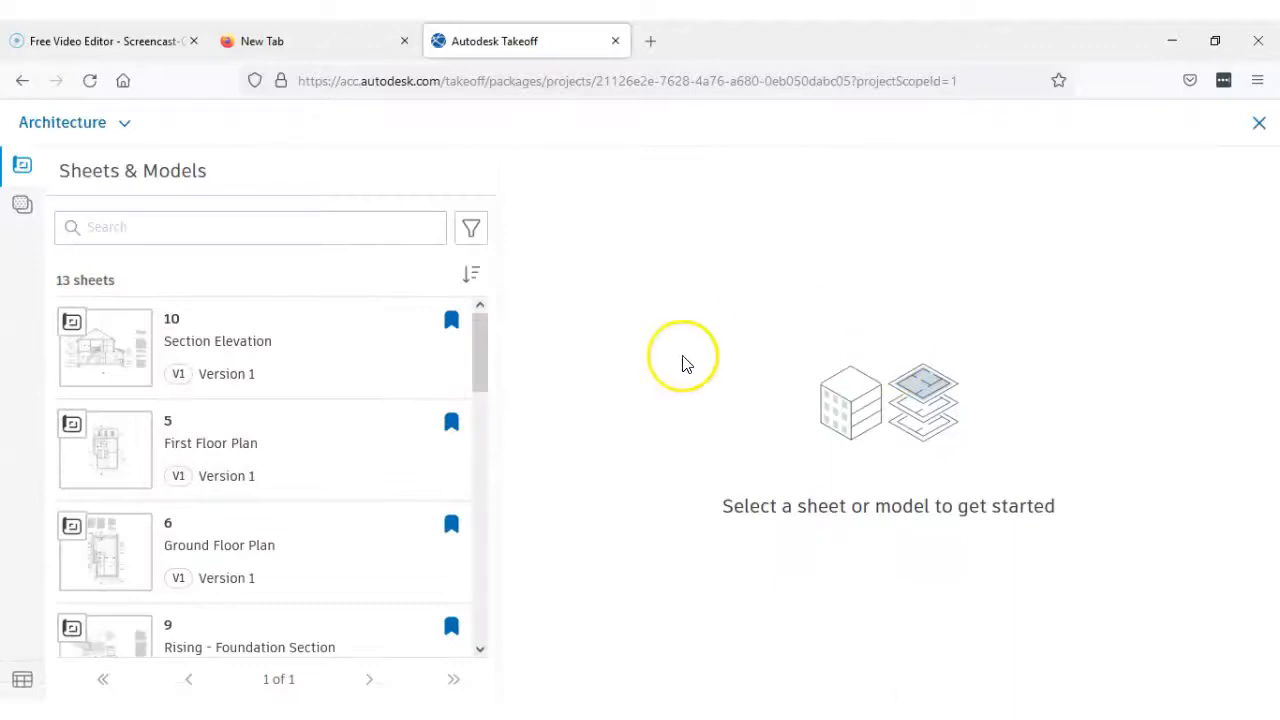
# Open sheet 6, Ground Floor Plan, and narrow the sheet list to give the drawing more room
pyautogui.moveTo(476, 373); pyautogui.dragTo(478, 334)
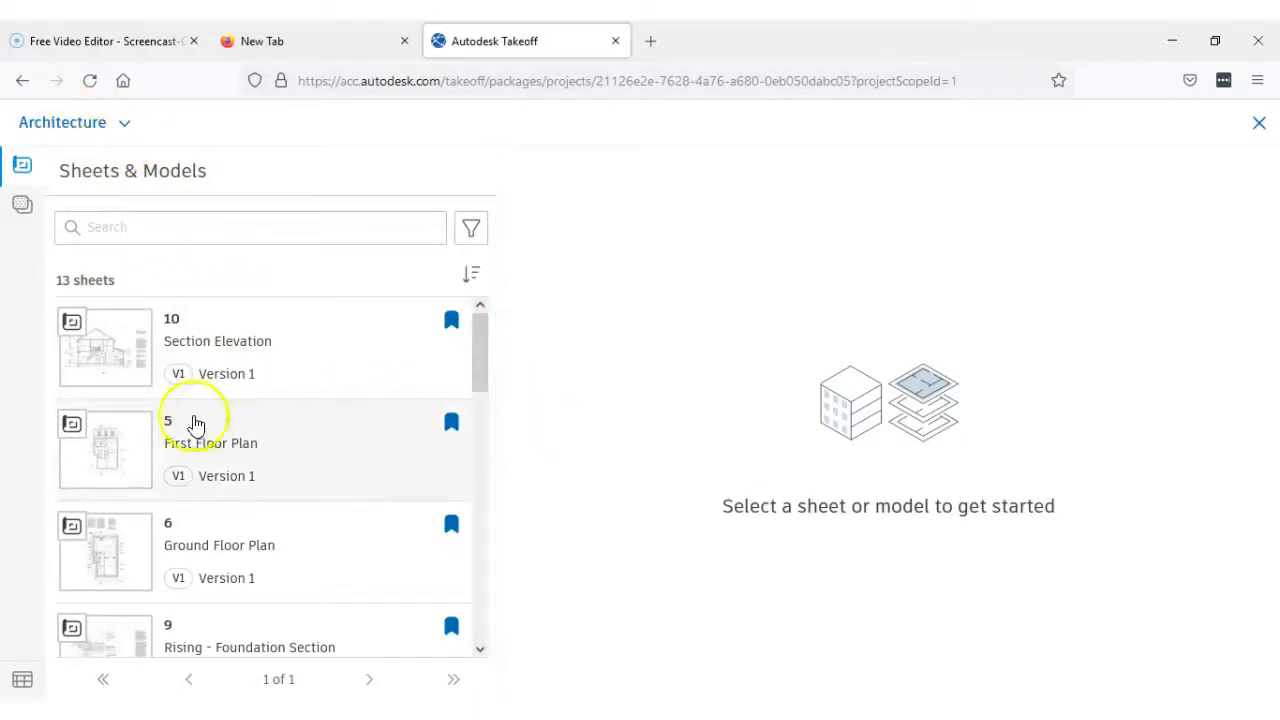
pyautogui.click(187, 580)
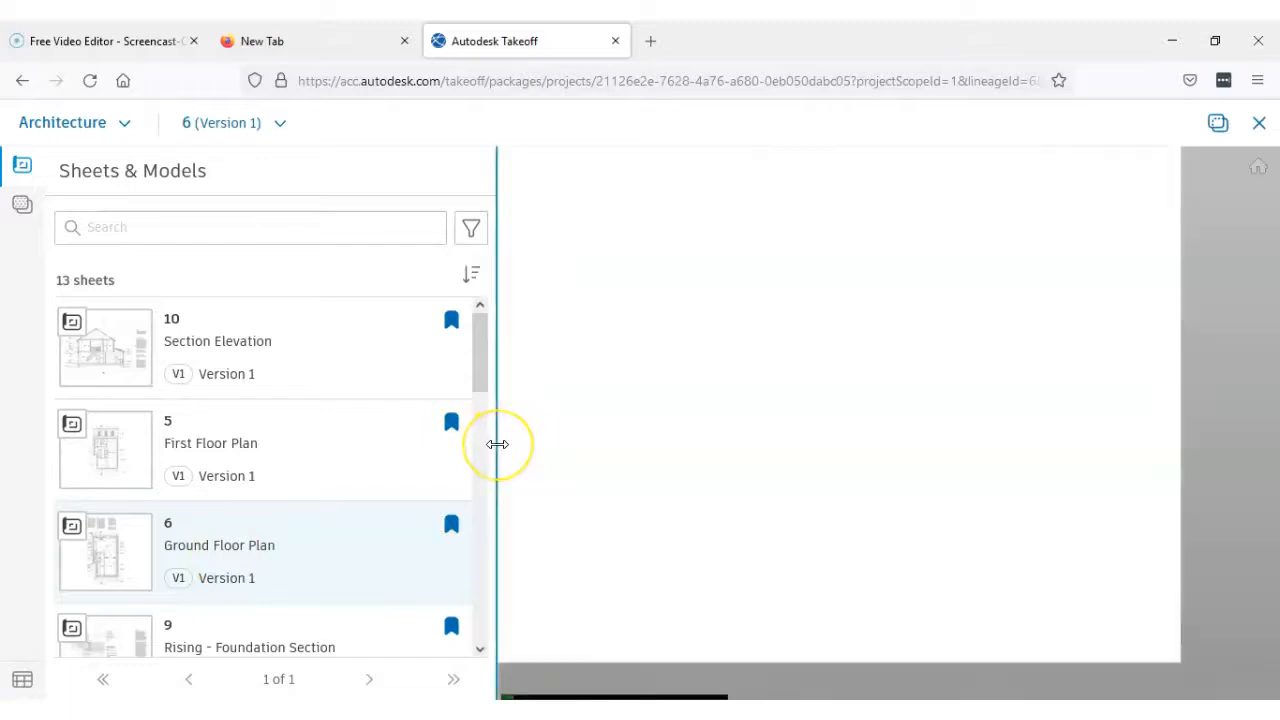
pyautogui.moveTo(497, 444); pyautogui.dragTo(432, 445)
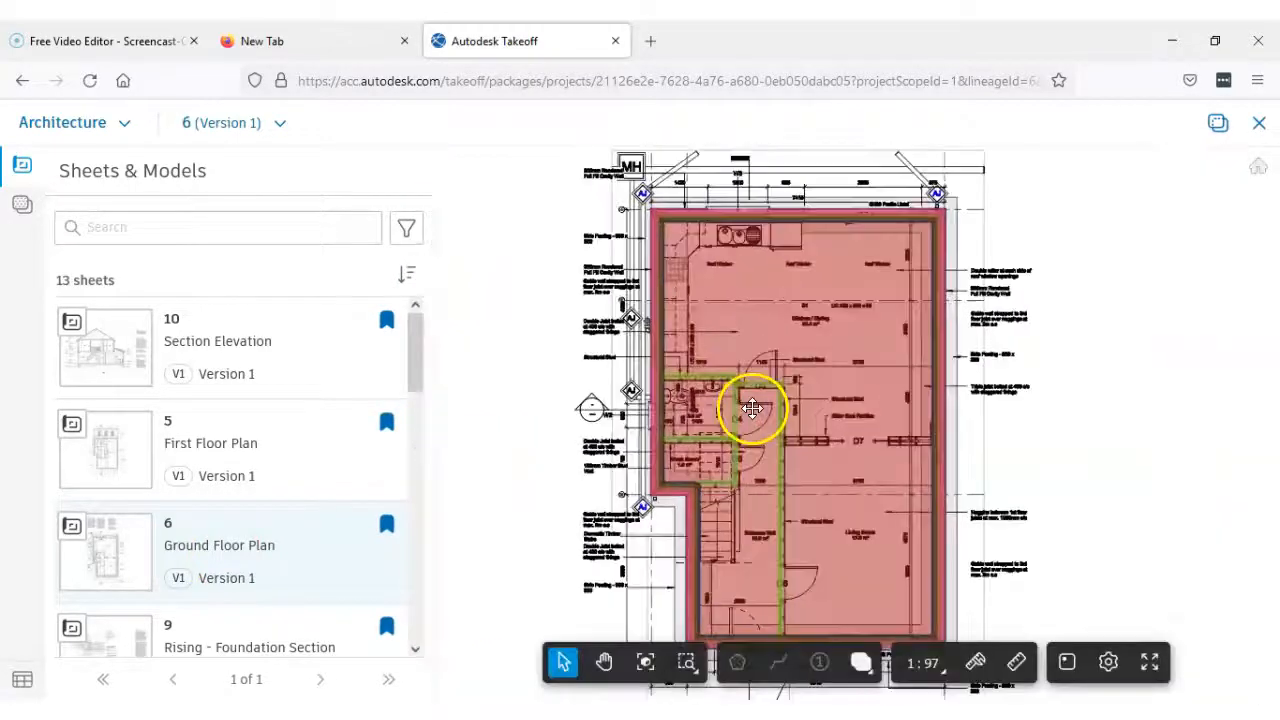
# Display the takeoff types and hide the 1.9 - Substructure group and the ground floor internal walls takeoff on the plan
pyautogui.click(33, 208)
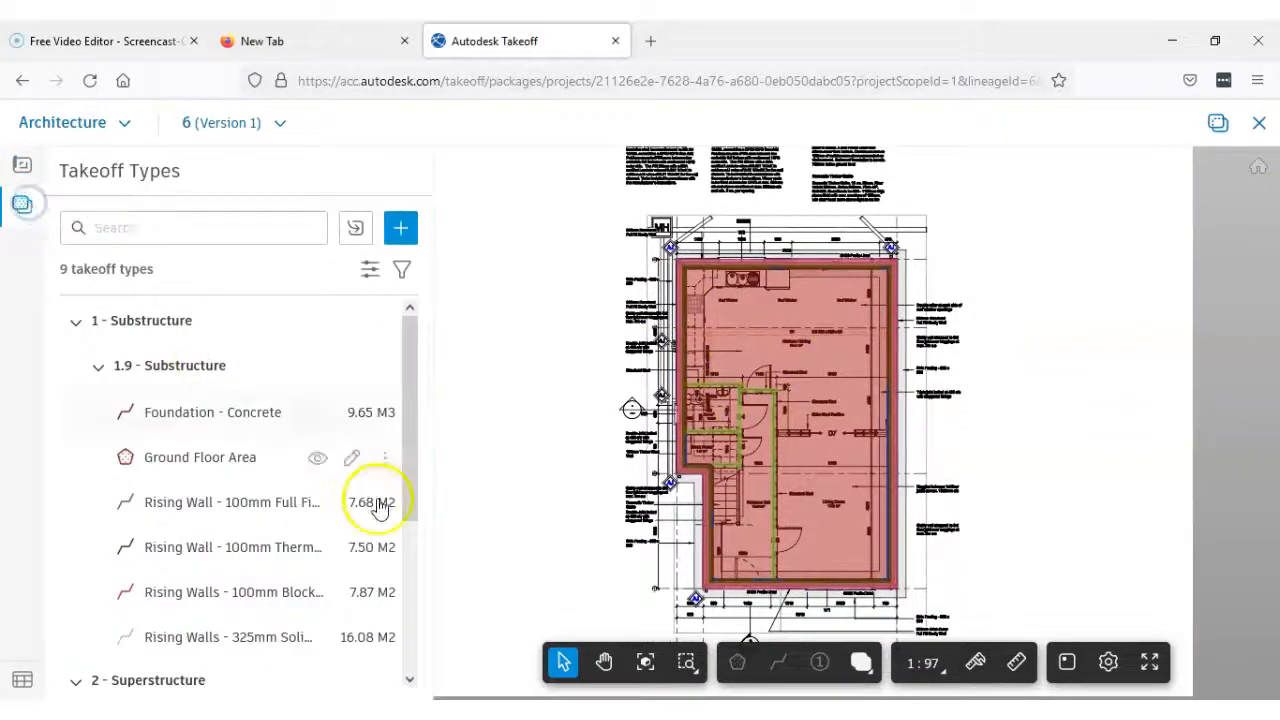
pyautogui.moveTo(409, 408)
pyautogui.mouseDown()
pyautogui.moveTo(423, 591)
pyautogui.moveTo(410, 421)
pyautogui.mouseUp()
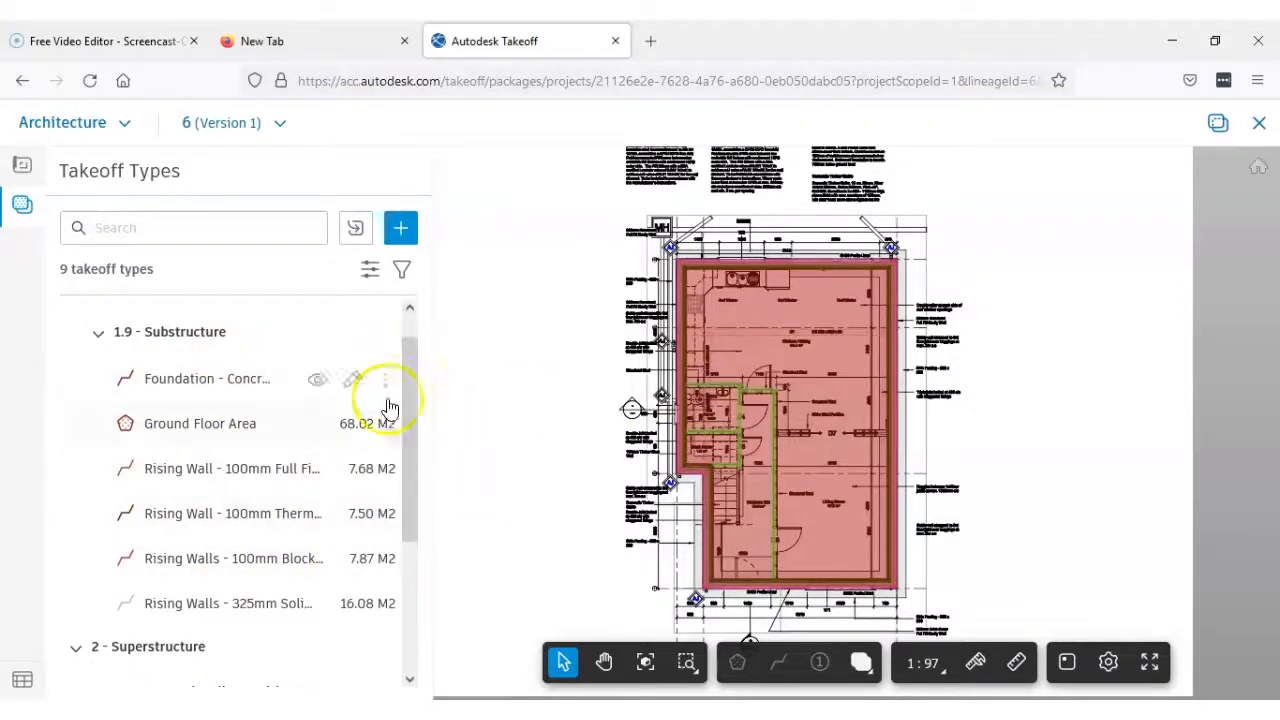
pyautogui.moveTo(414, 363); pyautogui.dragTo(409, 337)
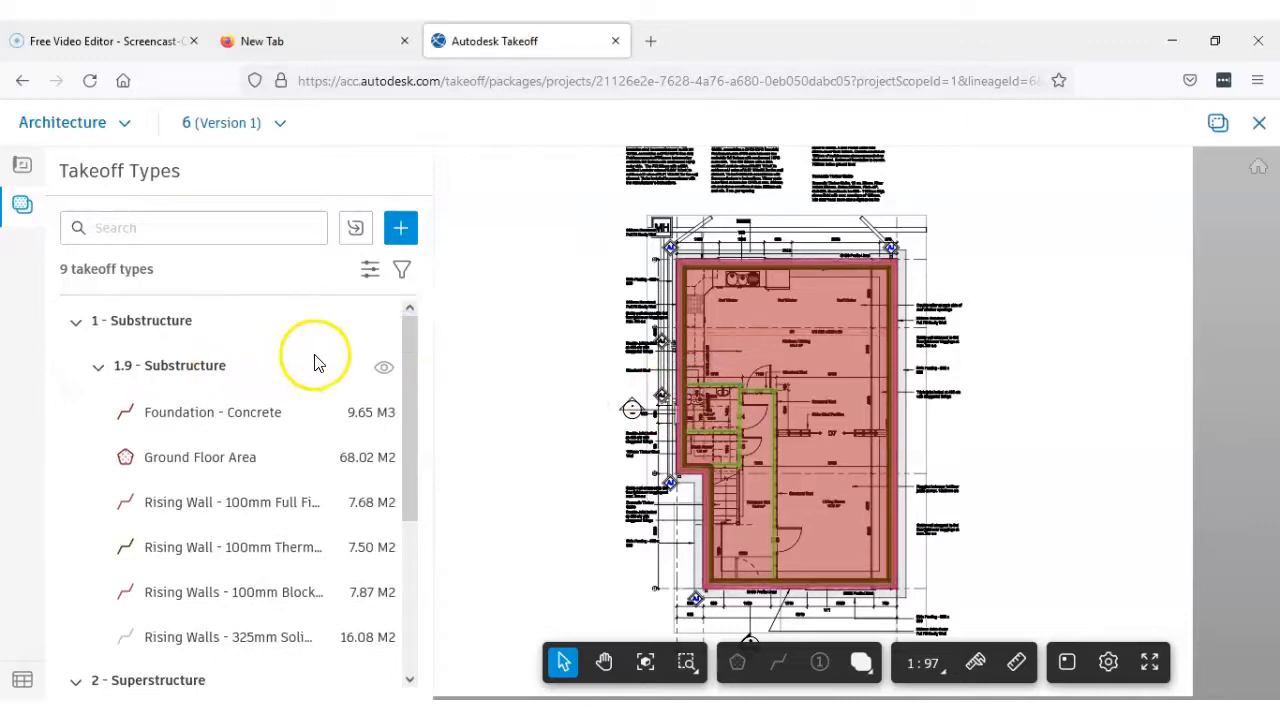
pyautogui.click(386, 370)
pyautogui.moveTo(409, 483); pyautogui.dragTo(414, 634)
pyautogui.click(320, 580)
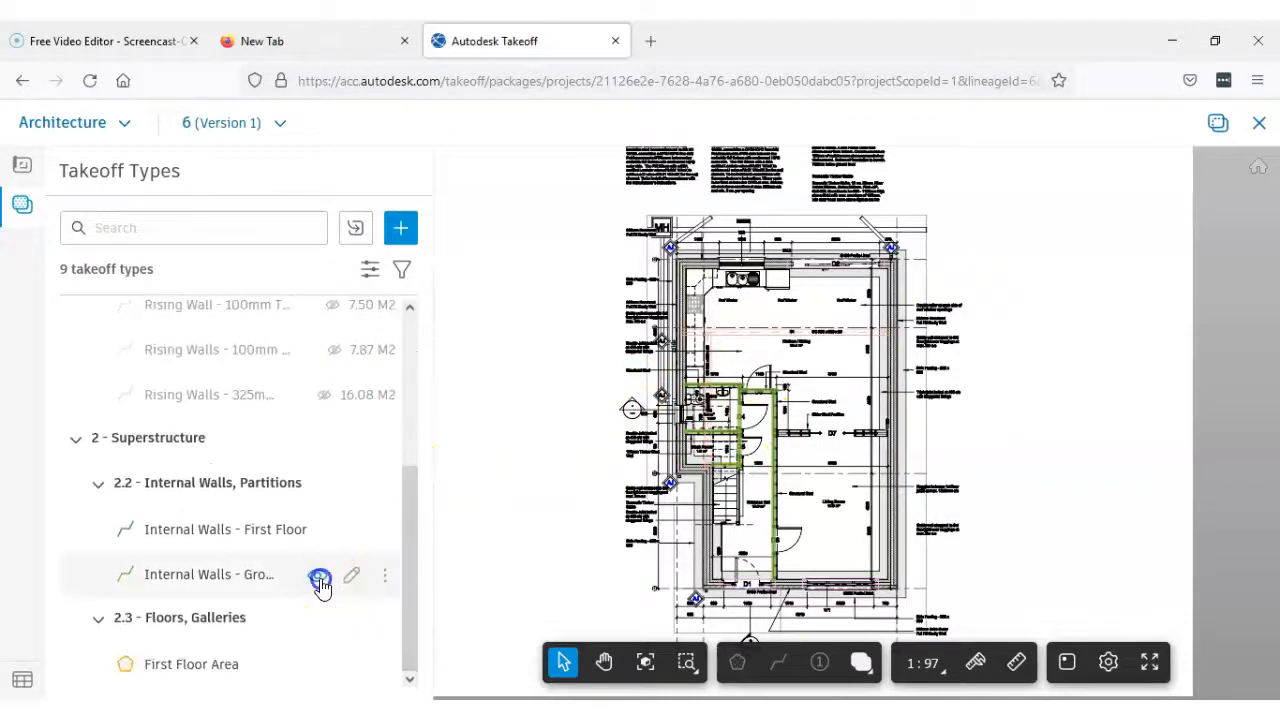
pyautogui.moveTo(414, 580); pyautogui.dragTo(410, 425)
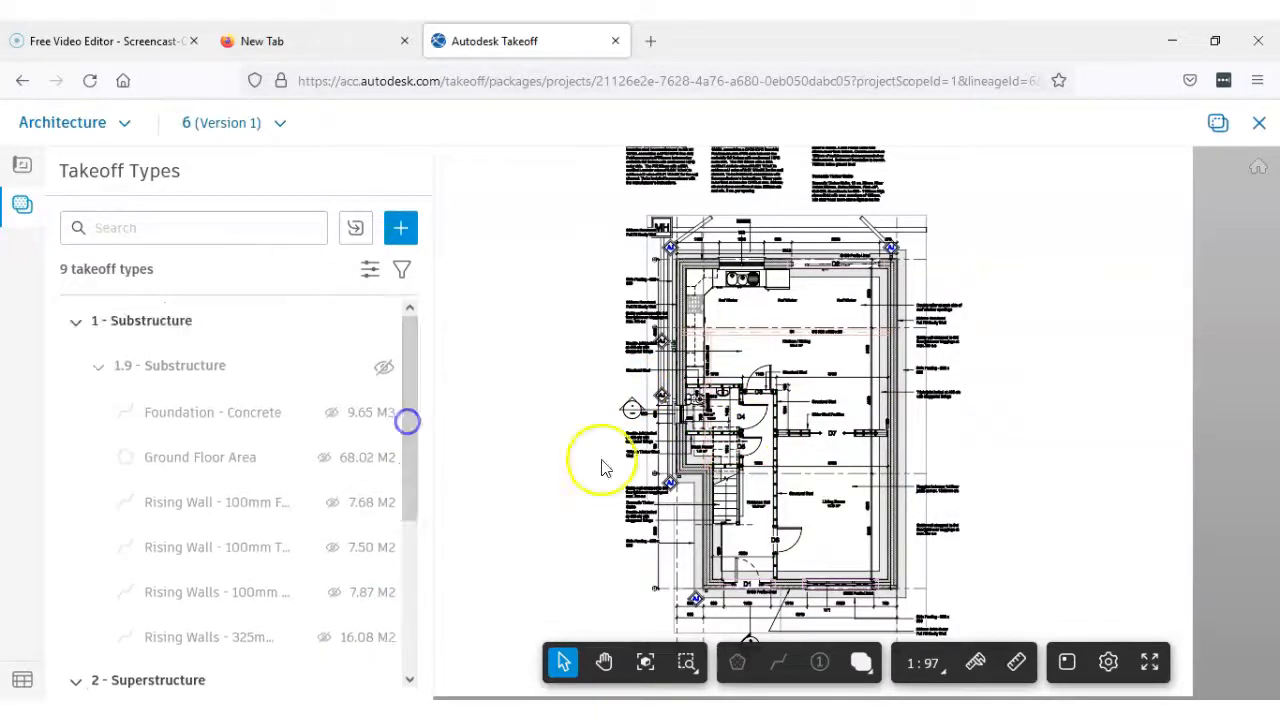
# Show the 1.9 - Substructure takeoffs on the enlarged plan and hide them again
pyautogui.scroll(4, 705, 310)
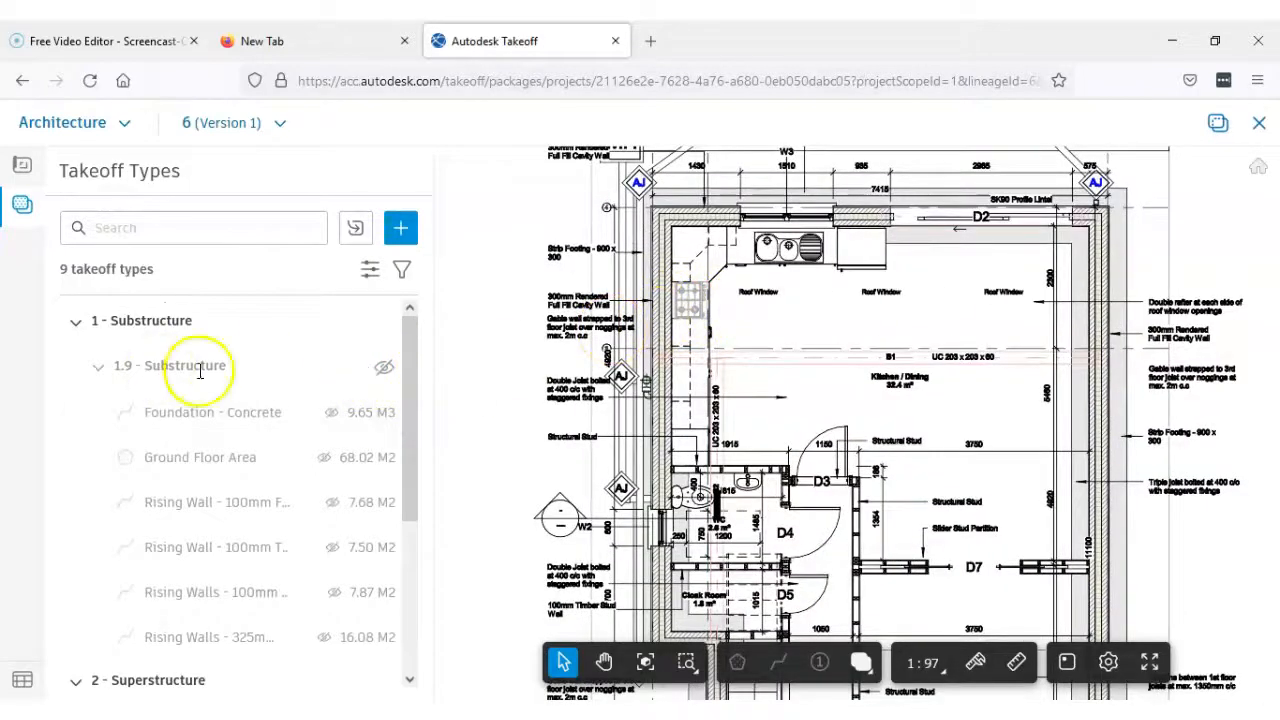
pyautogui.click(383, 370)
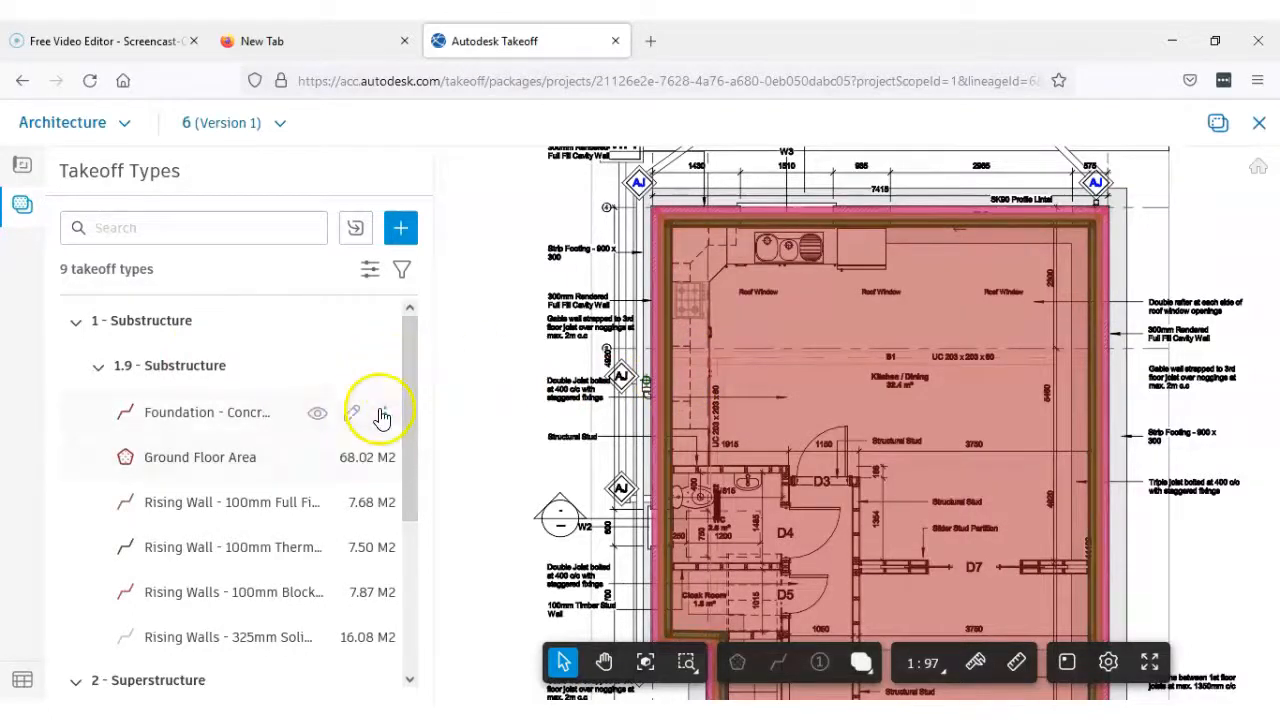
pyautogui.click(383, 370)
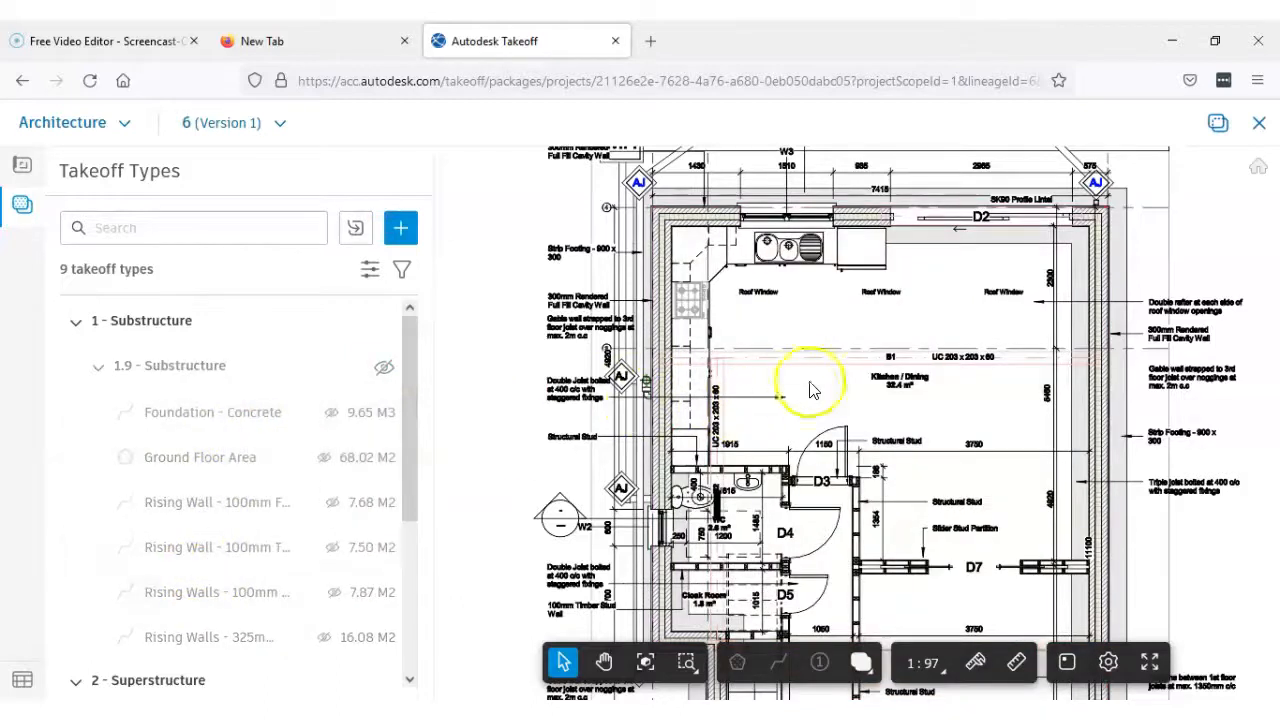
# Examine the external wall layers and strip footing at the Cloak Room corner and around the whole ground floor plan
pyautogui.scroll(-5, 777, 400)
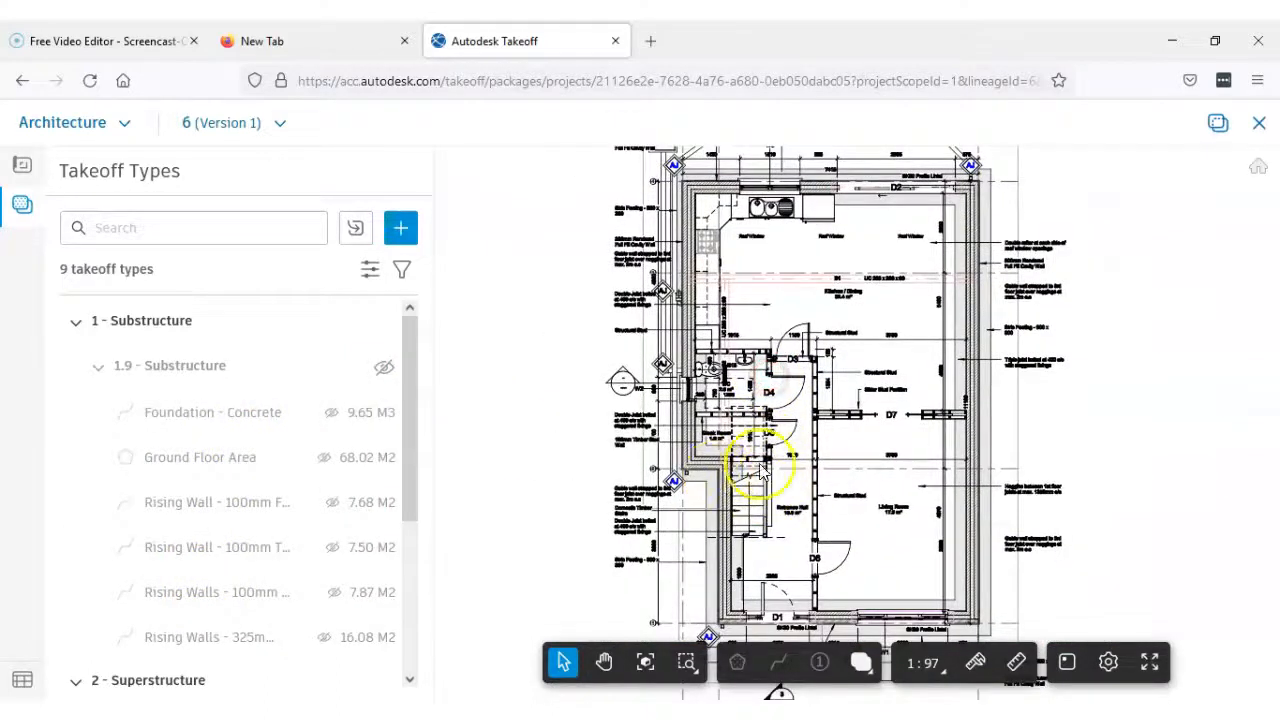
pyautogui.scroll(5, 692, 460)
pyautogui.scroll(-5, 695, 480)
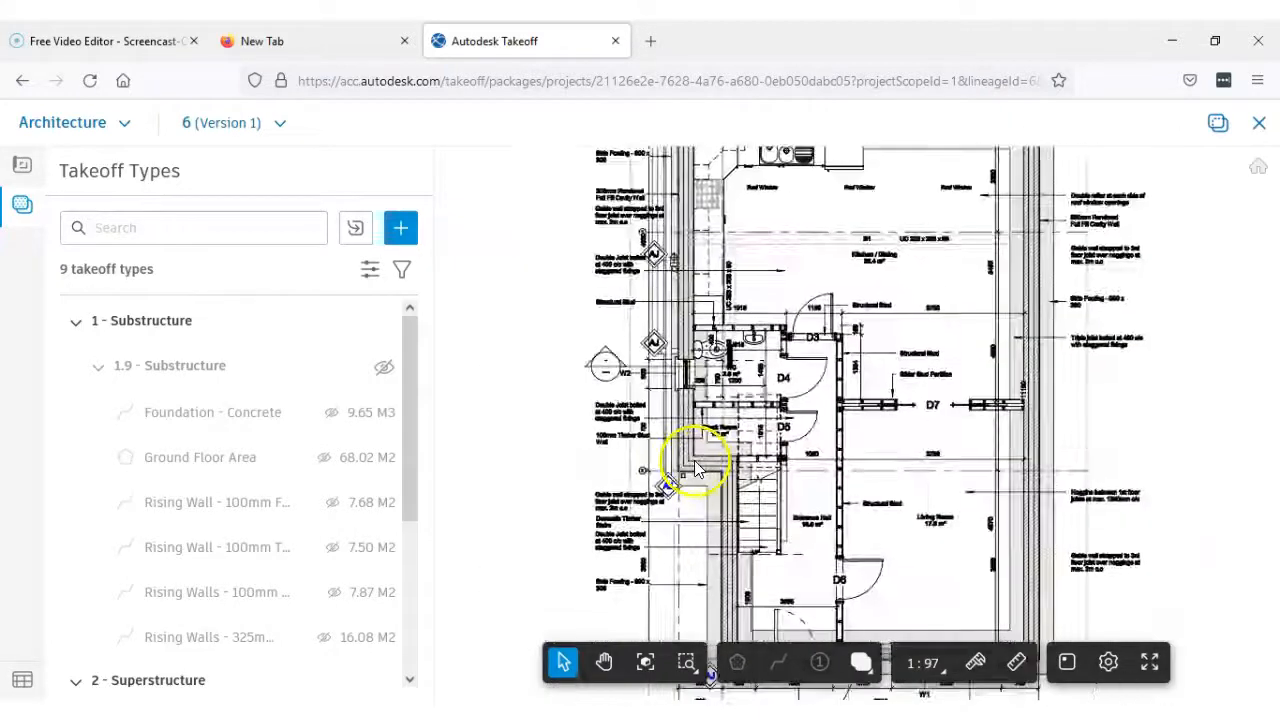
pyautogui.scroll(5, 677, 478)
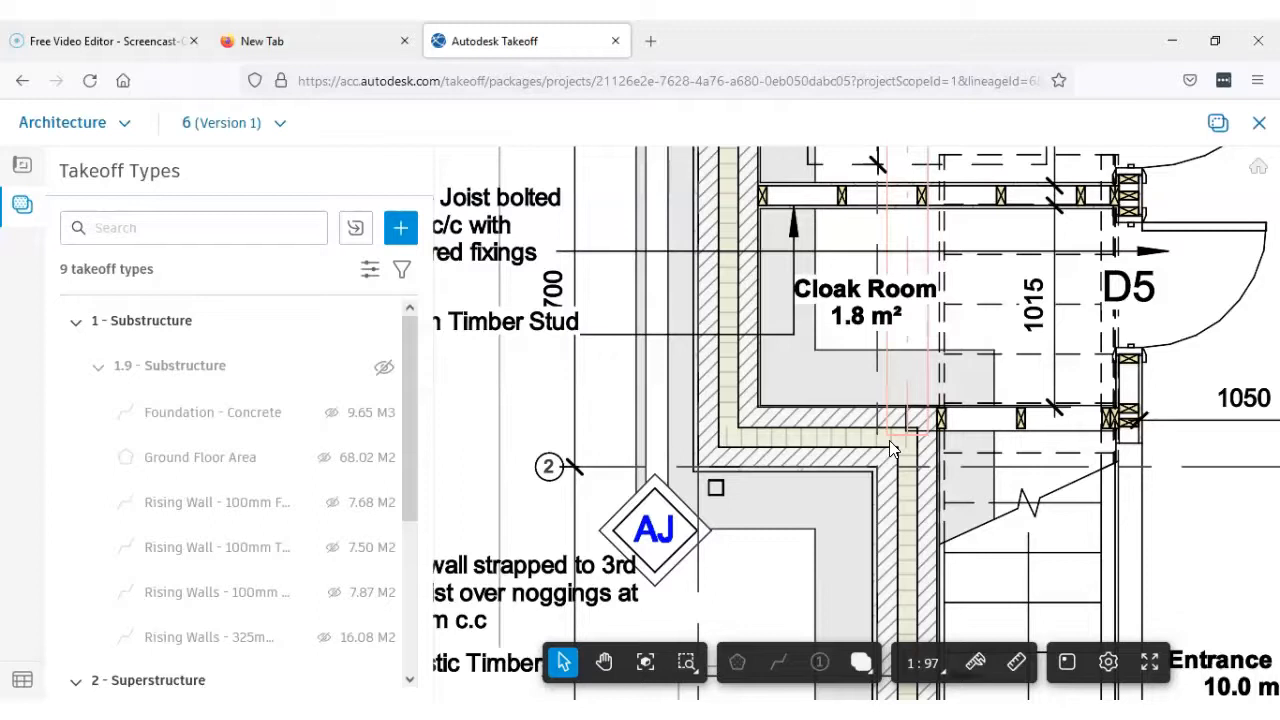
pyautogui.click(884, 467)
pyautogui.click(870, 445)
pyautogui.click(848, 443)
pyautogui.click(757, 423)
pyautogui.click(768, 422)
pyautogui.scroll(-5, 795, 430)
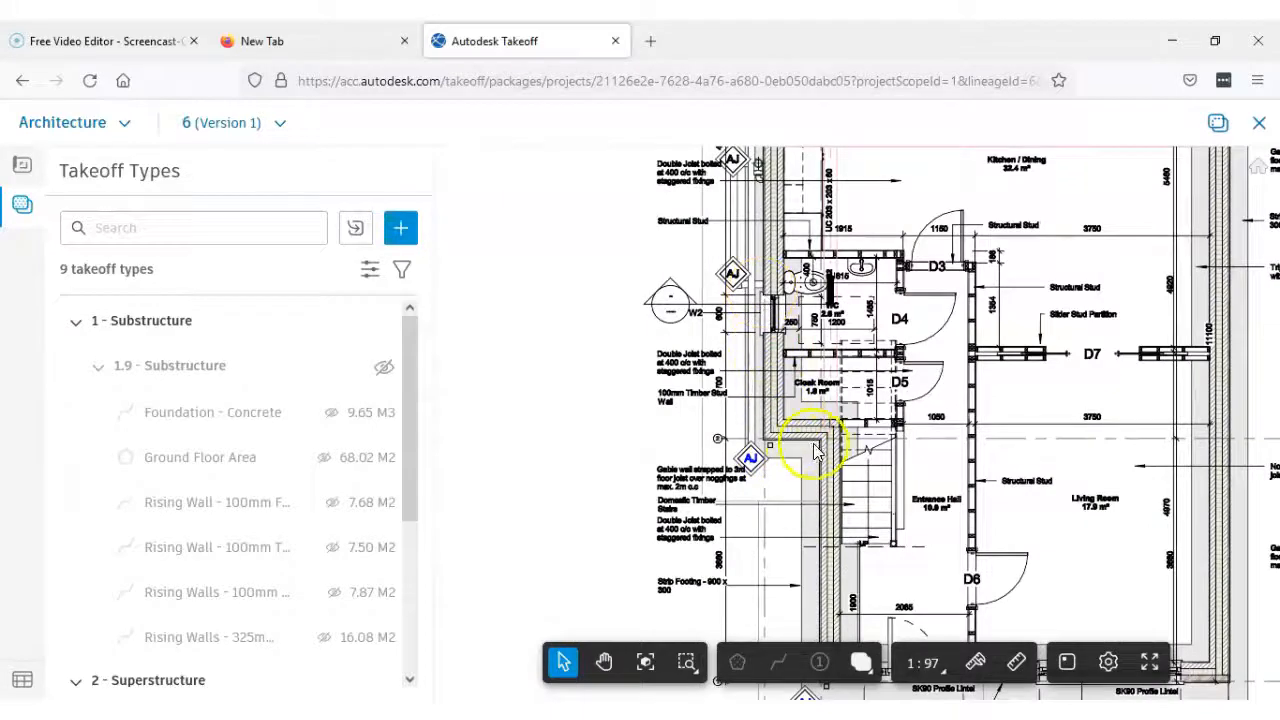
pyautogui.scroll(-2, 1200, 517)
pyautogui.moveTo(1177, 514); pyautogui.dragTo(971, 520)
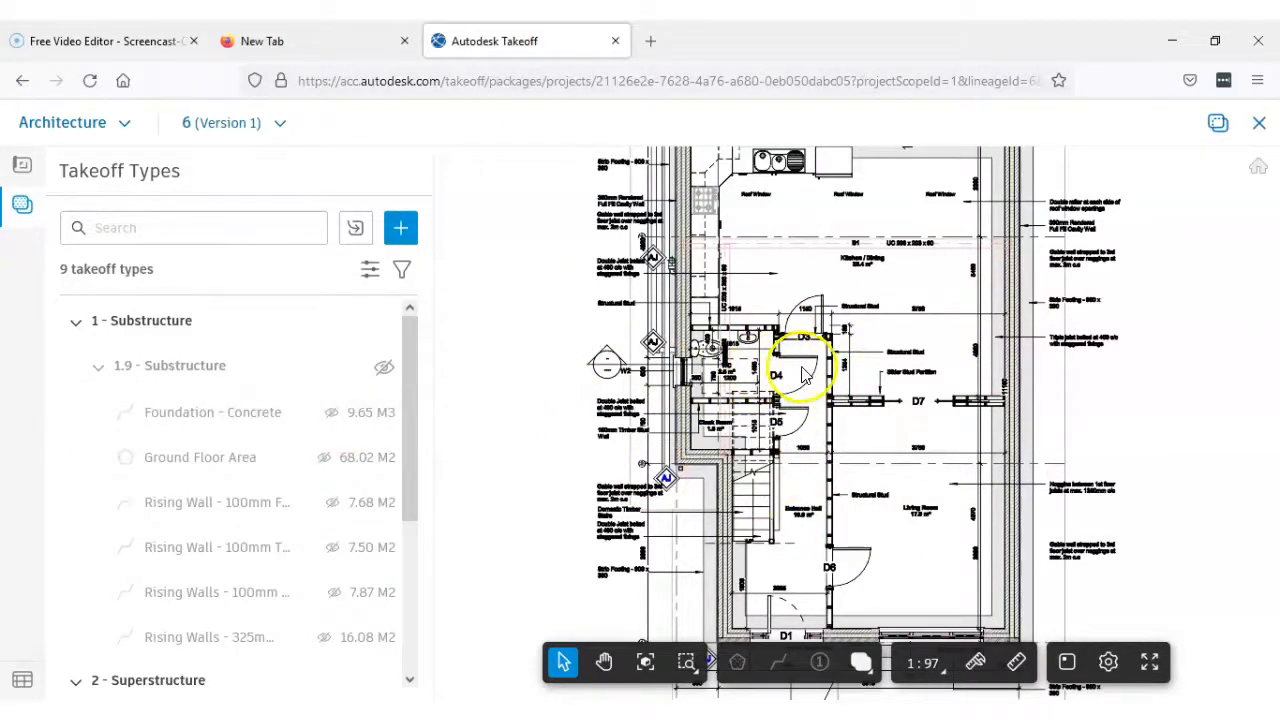
pyautogui.scroll(-2, 872, 403)
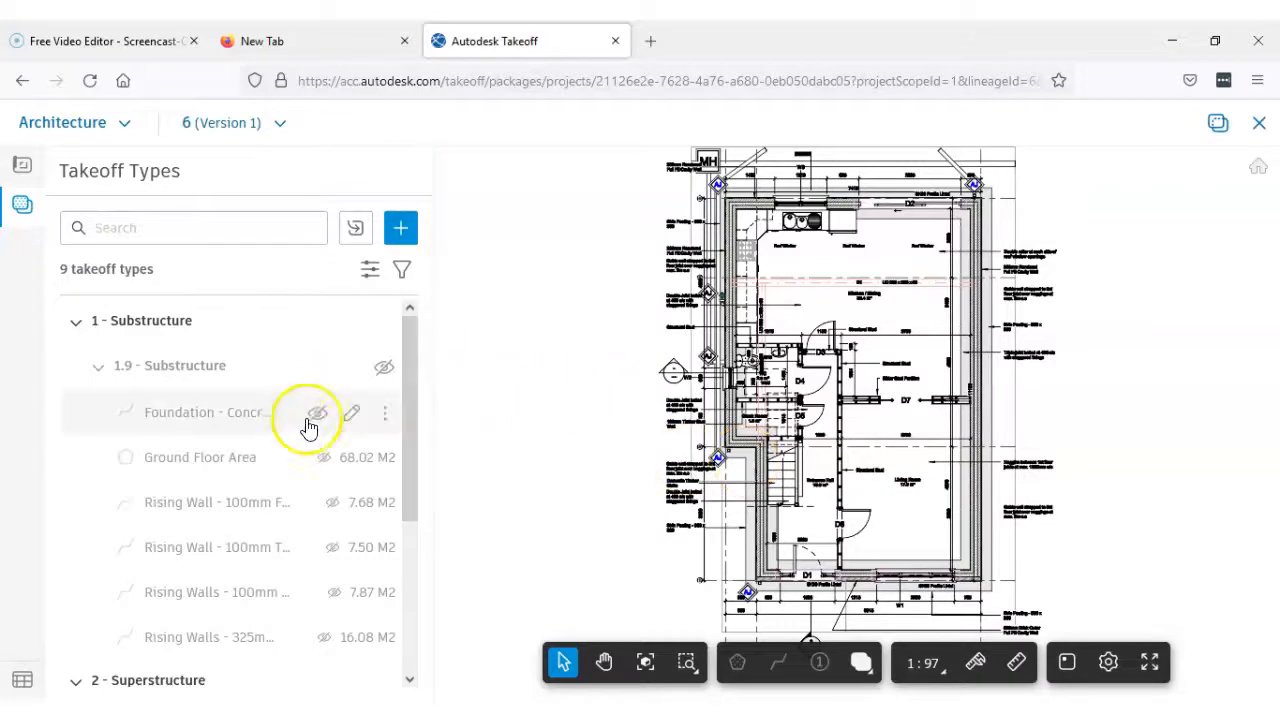
pyautogui.moveTo(414, 443)
pyautogui.mouseDown()
pyautogui.moveTo(416, 607)
pyautogui.moveTo(420, 437)
pyautogui.mouseUp()
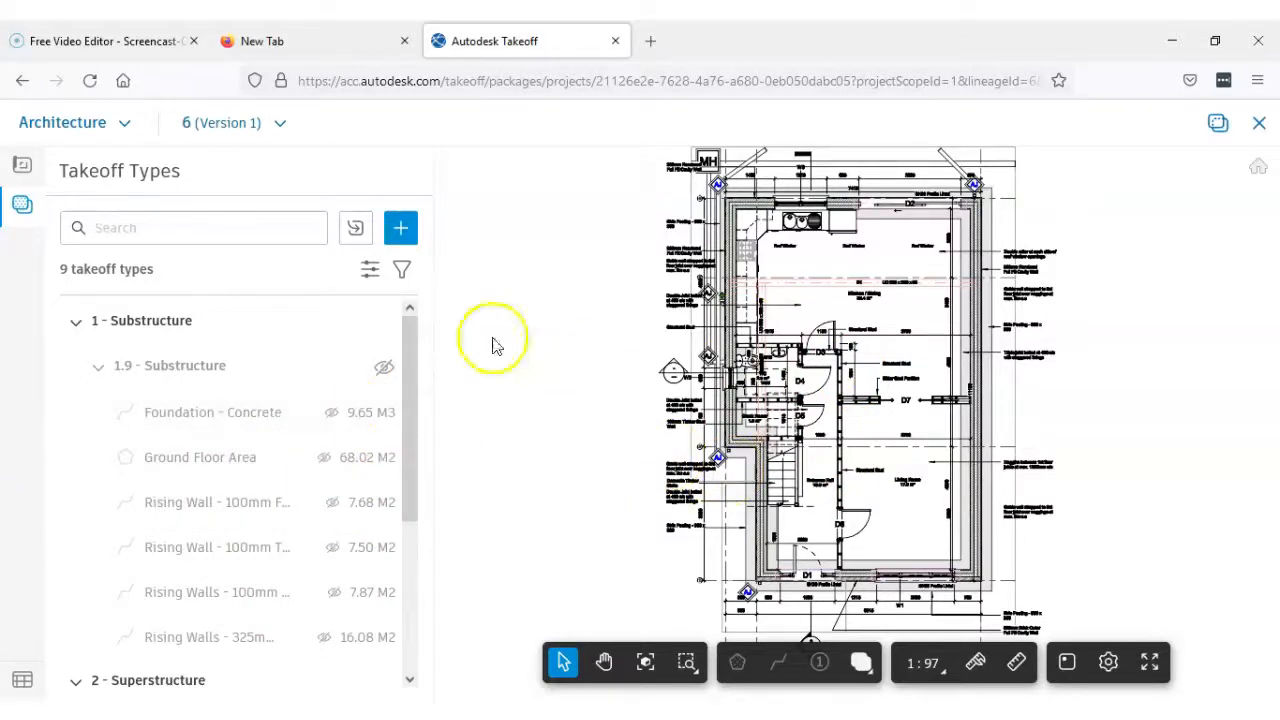
# Open sheet 10, Section Elevation, and examine the external walls, ground floor and strip footings at both ends of the house
pyautogui.click(23, 168)
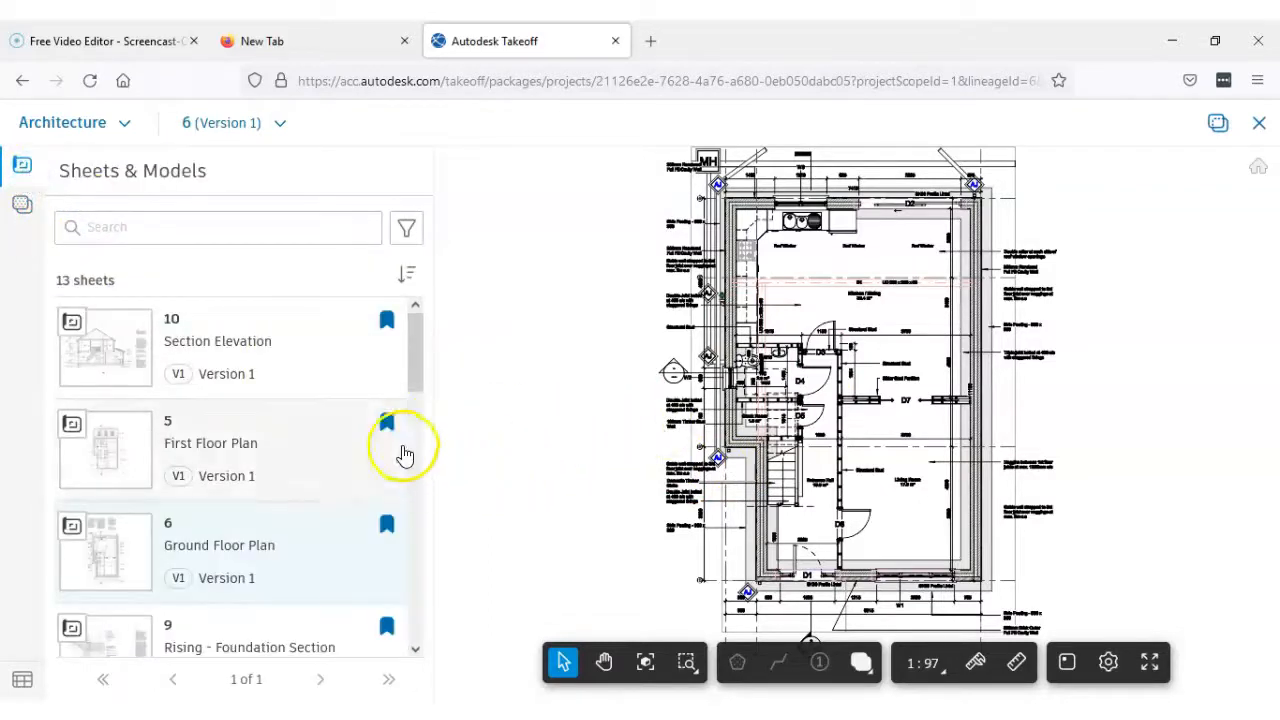
pyautogui.click(203, 348)
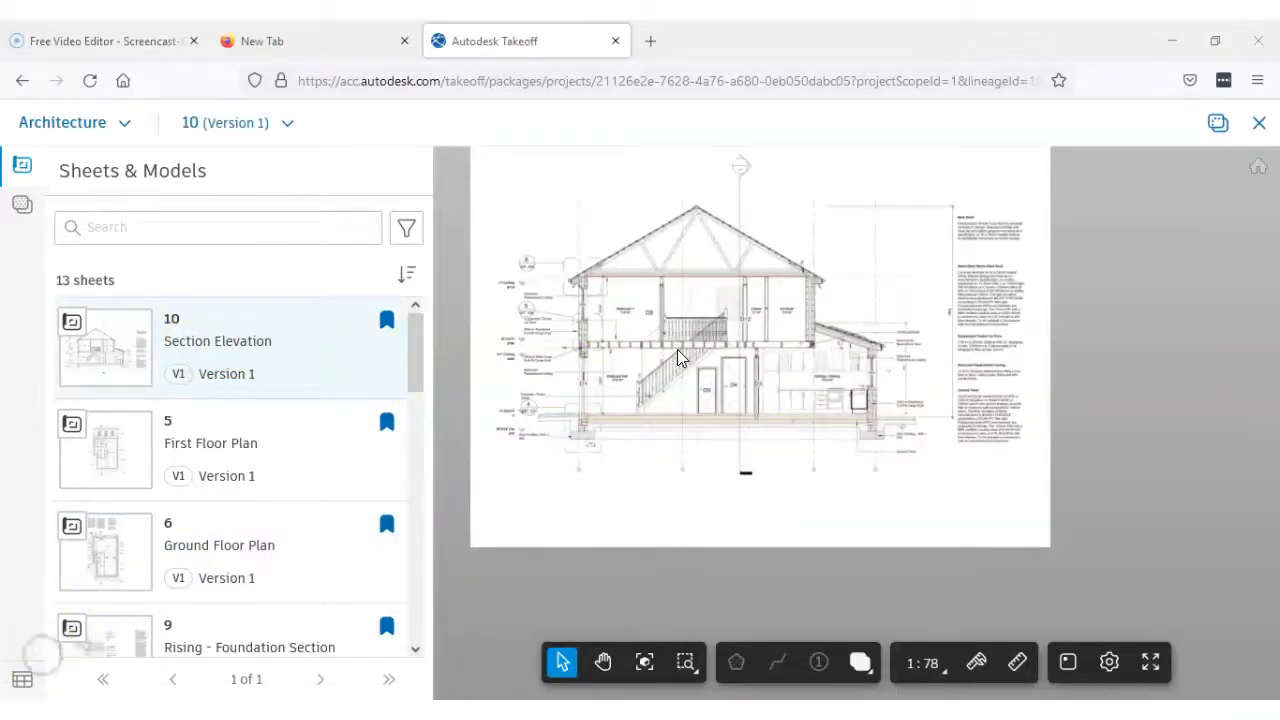
pyautogui.scroll(2, 718, 365)
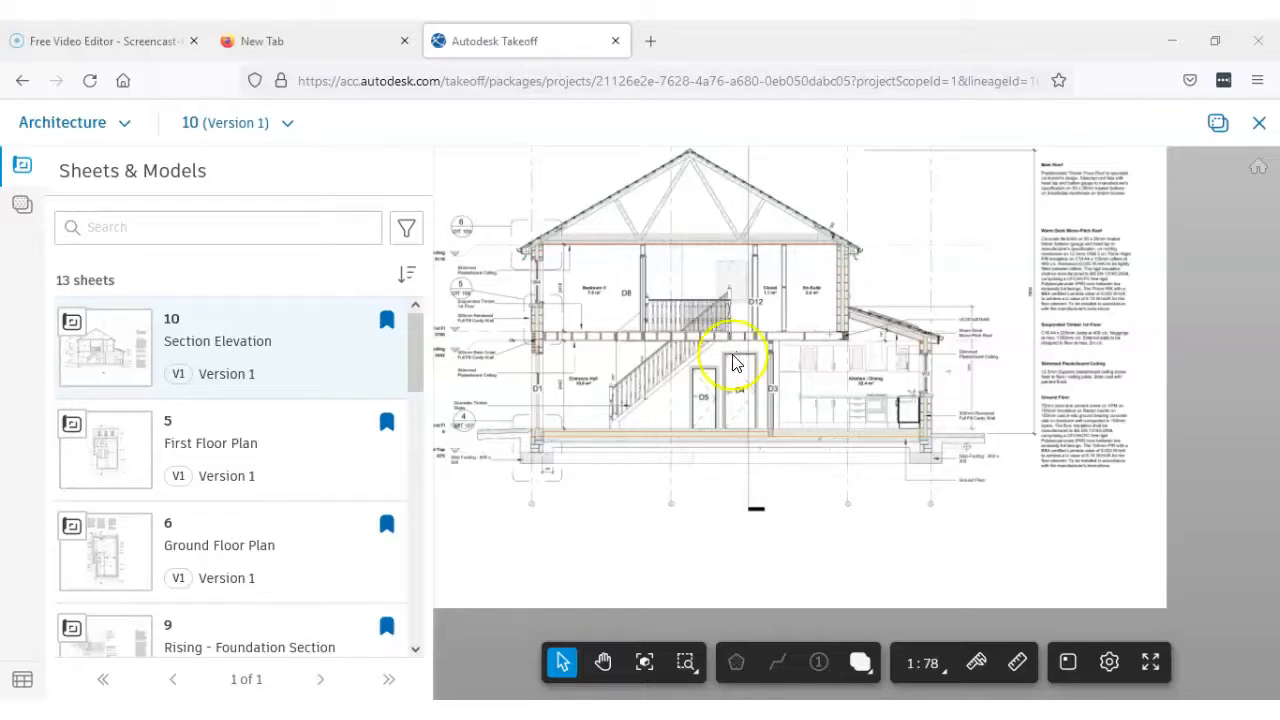
pyautogui.scroll(3, 917, 375)
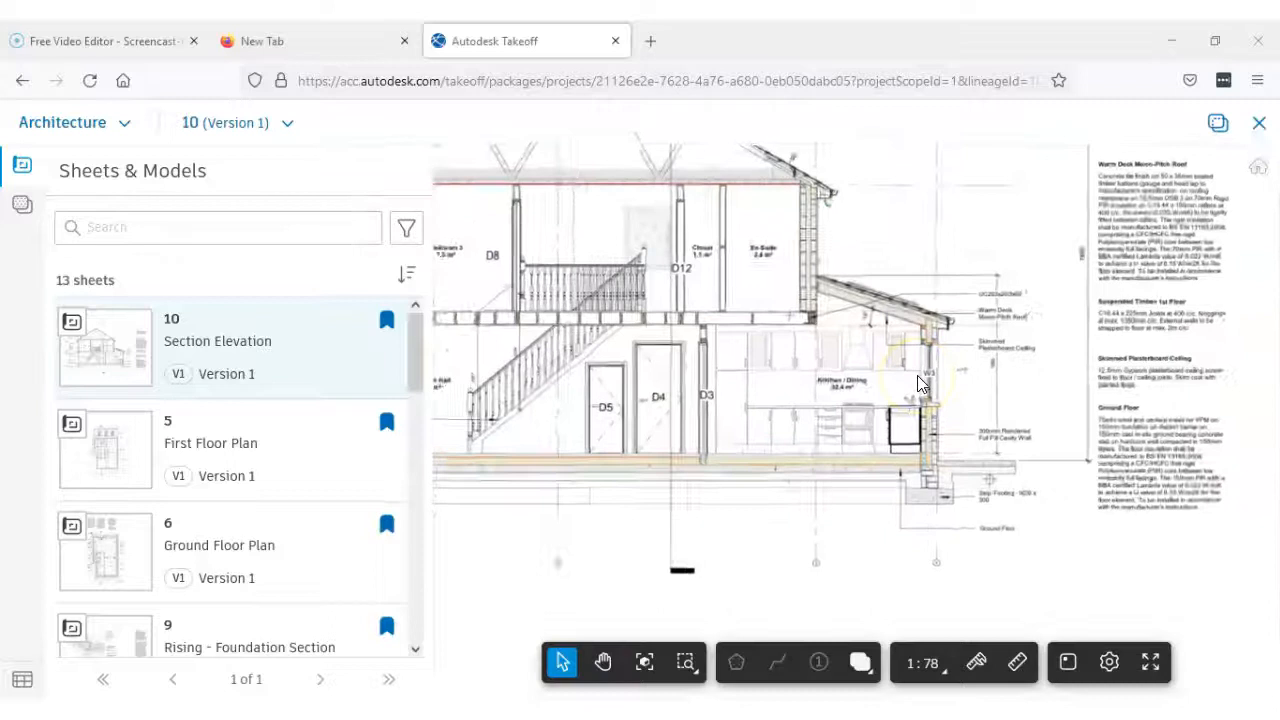
pyautogui.scroll(-4, 917, 375)
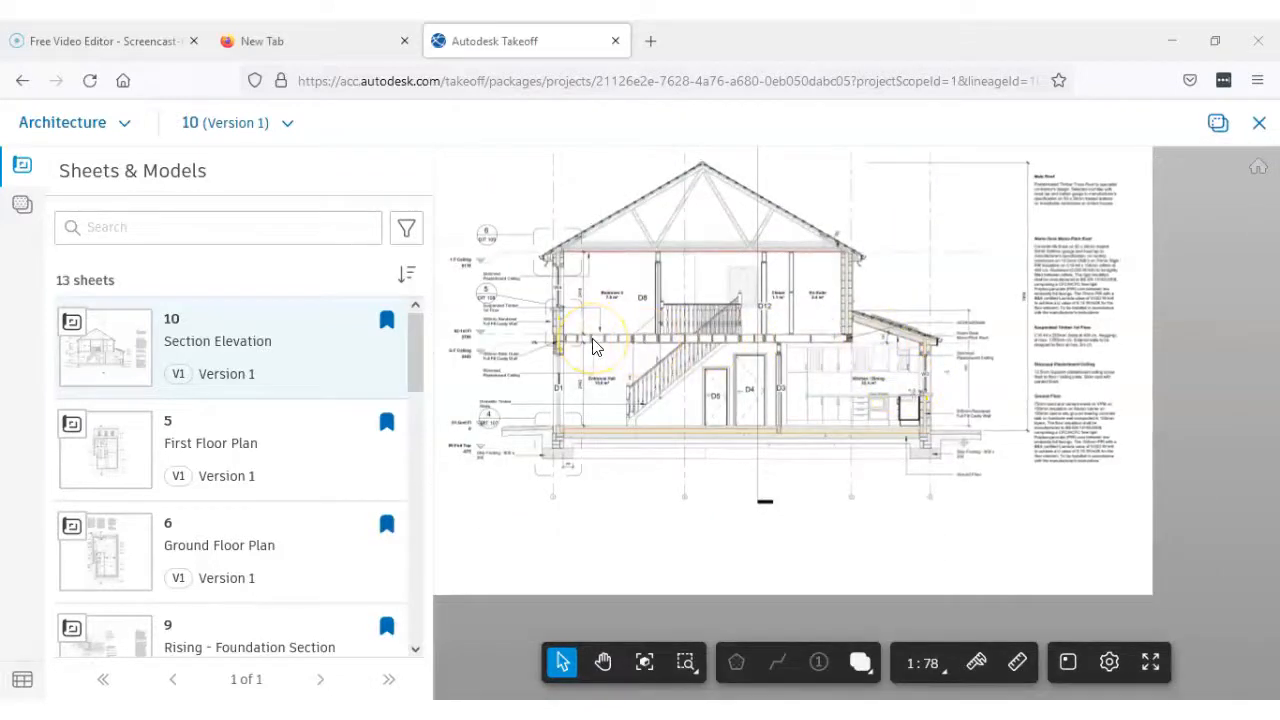
pyautogui.scroll(2, 565, 430)
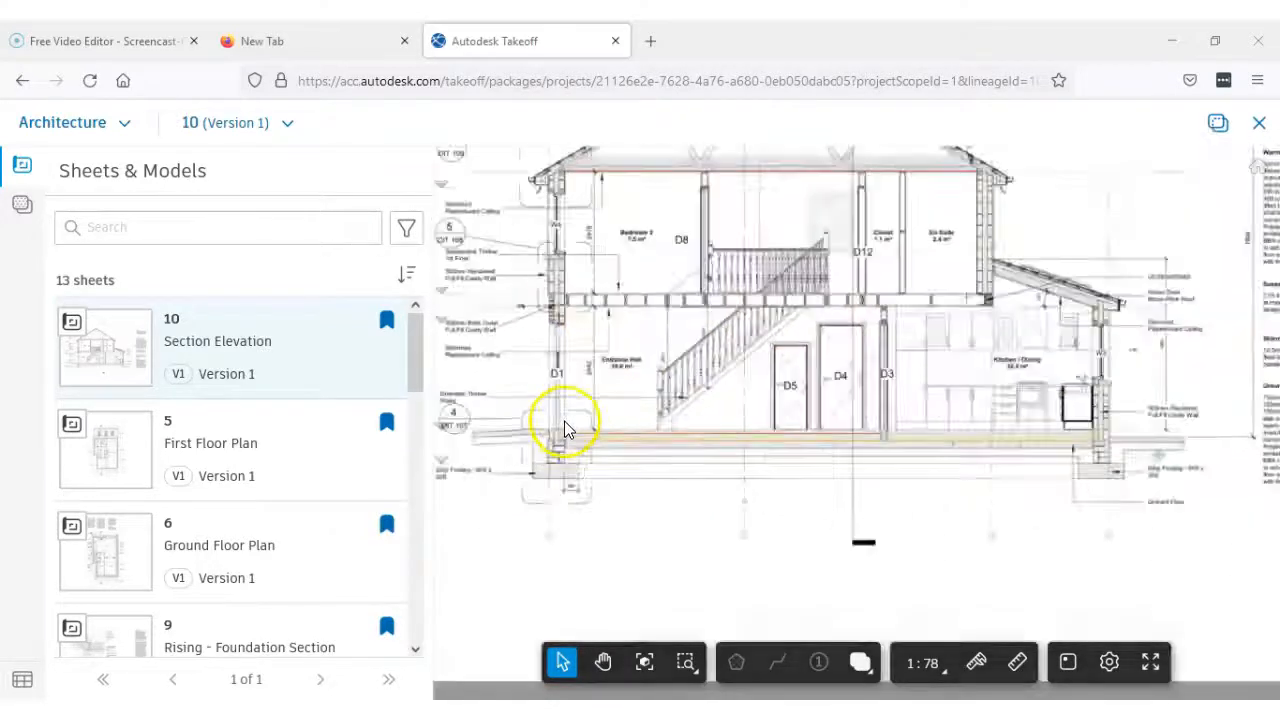
# Examine the ground floor layers at the Entrance Hall and the wall plate and eaves above window W4
pyautogui.scroll(3, 565, 430)
pyautogui.scroll(1, 700, 440)
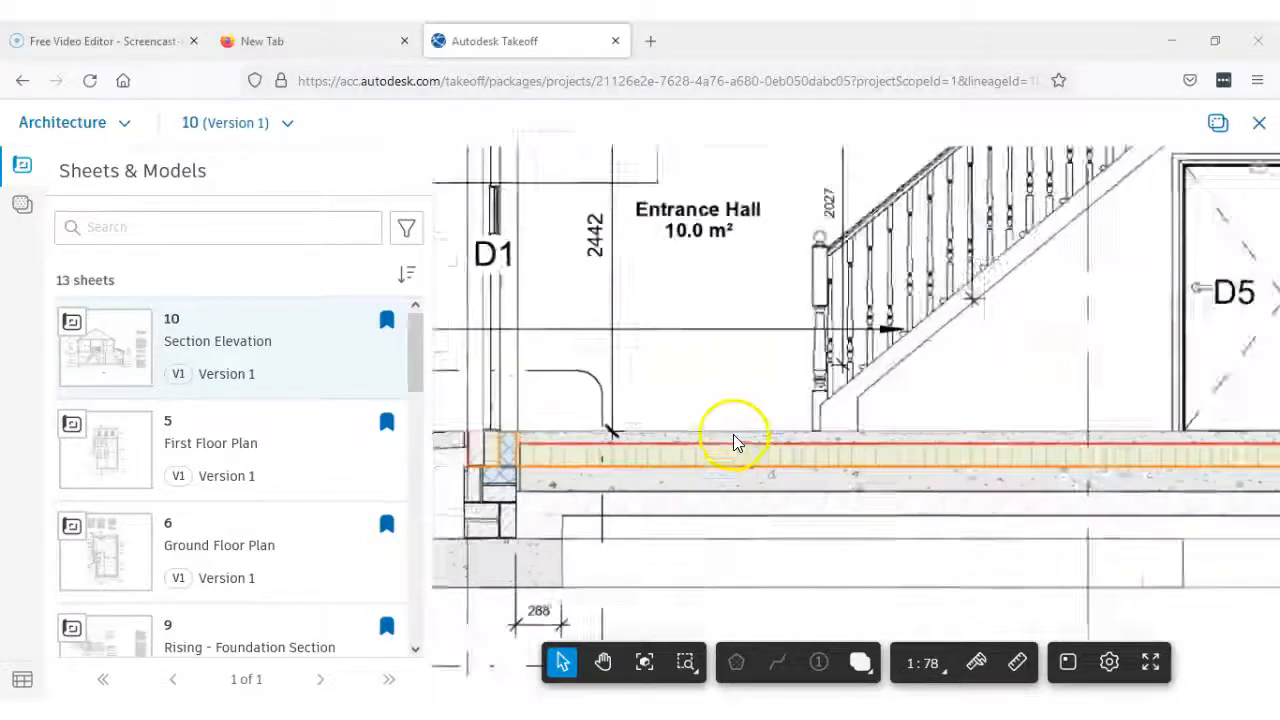
pyautogui.scroll(1, 733, 434)
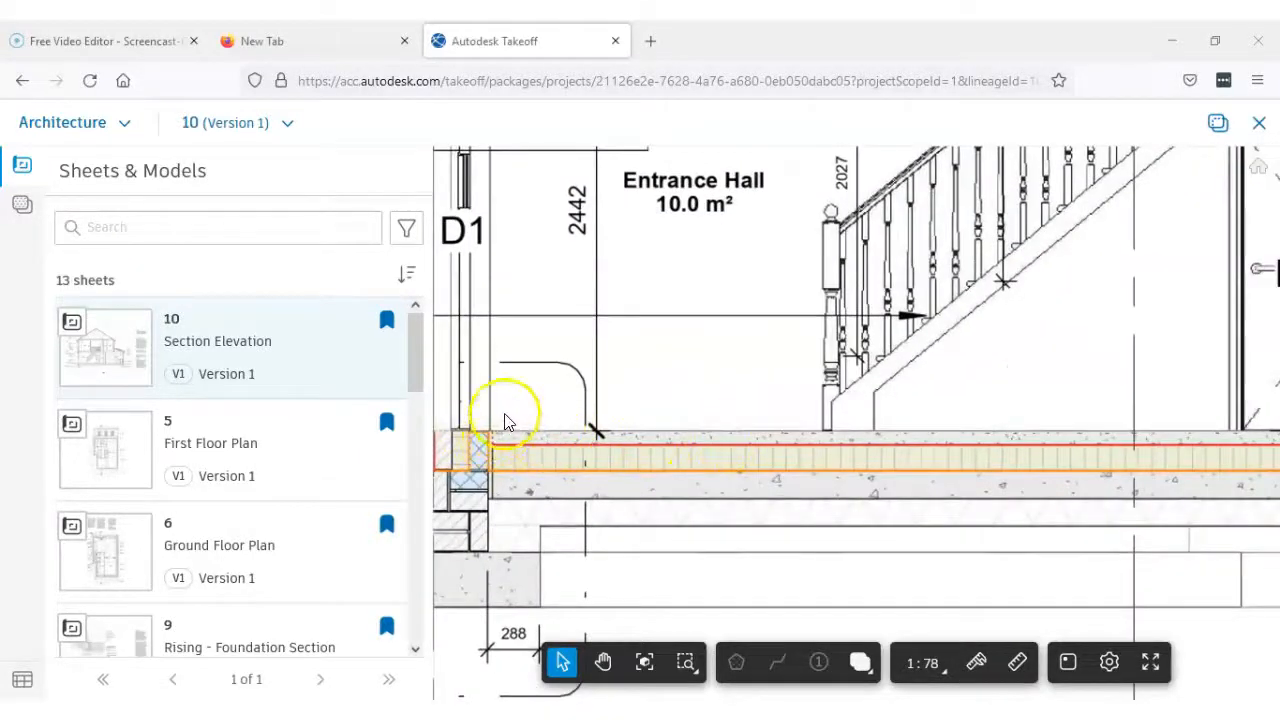
pyautogui.scroll(-5, 504, 418)
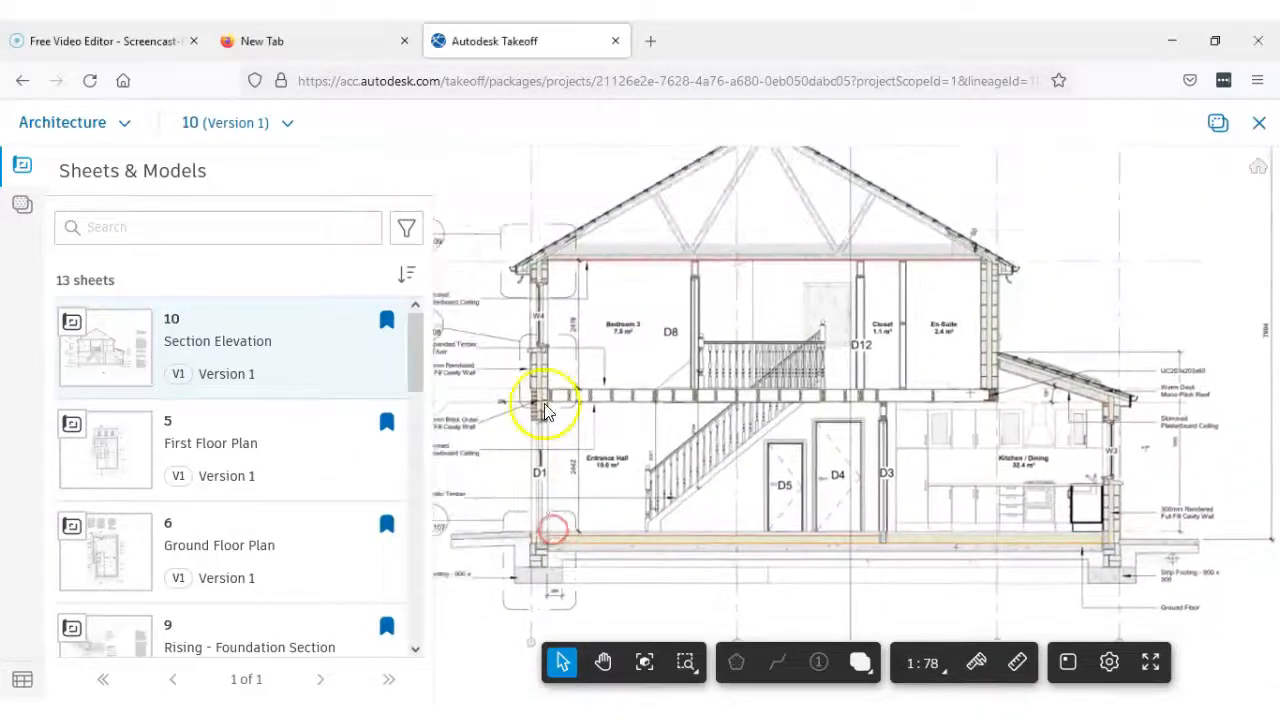
pyautogui.scroll(5, 543, 275)
pyautogui.scroll(3, 543, 278)
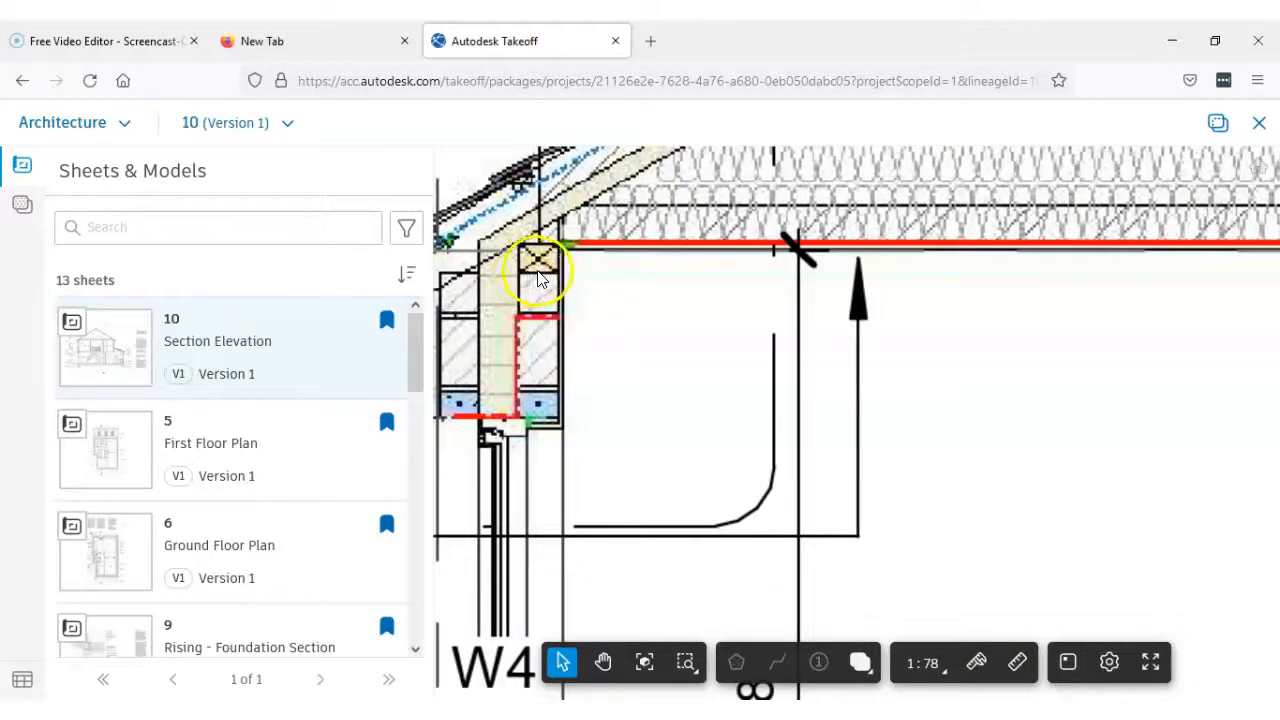
pyautogui.scroll(-3, 538, 278)
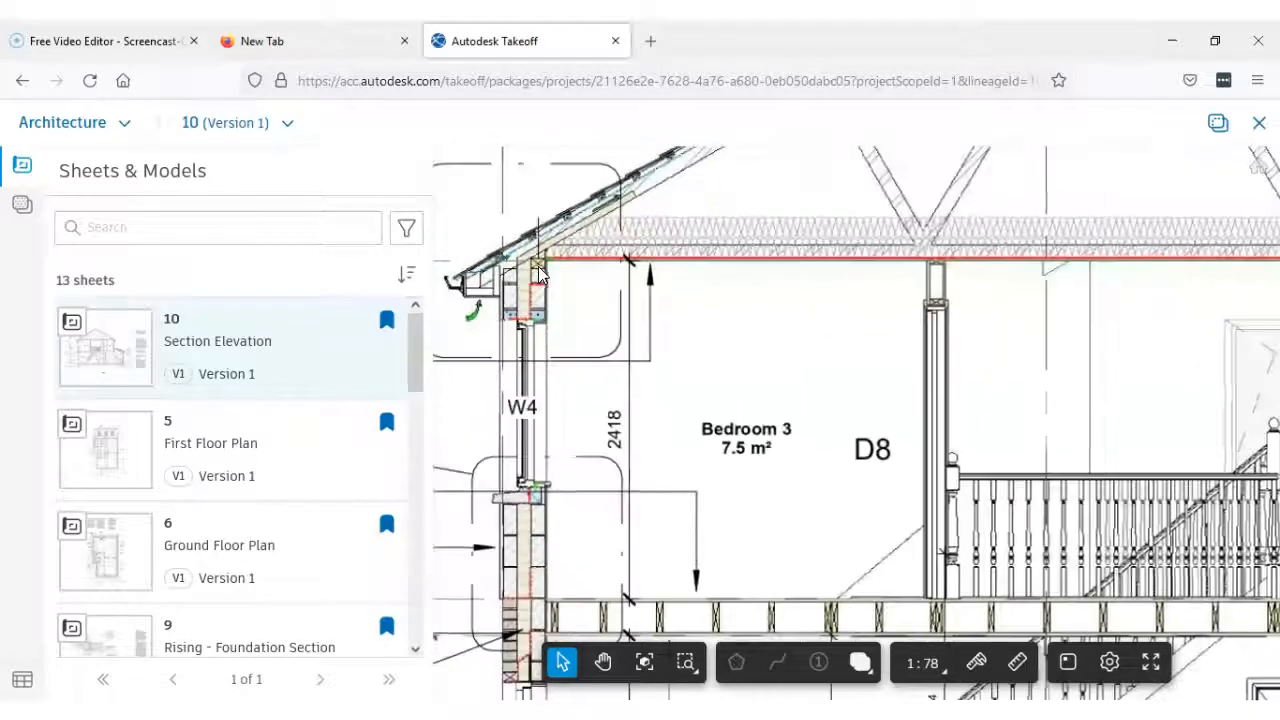
pyautogui.scroll(-5, 534, 280)
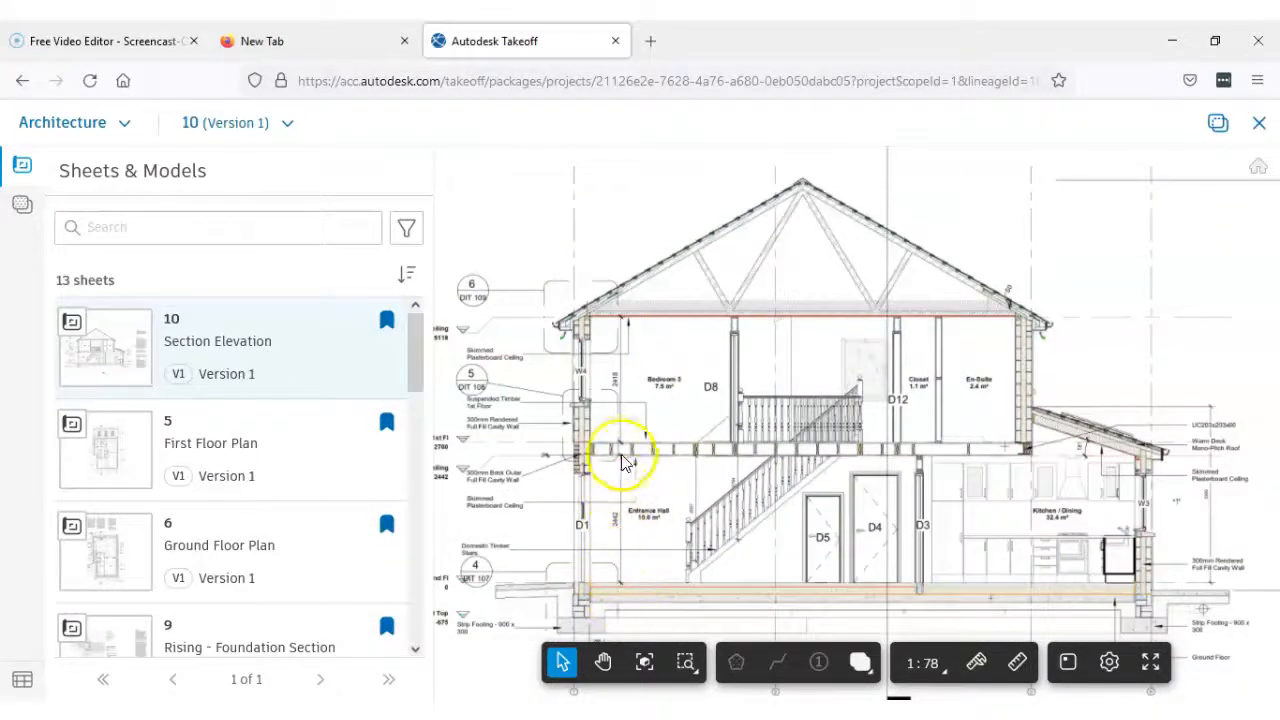
# Examine the storey heights between ground and first floor and the level markers beside the section
pyautogui.scroll(3, 620, 586)
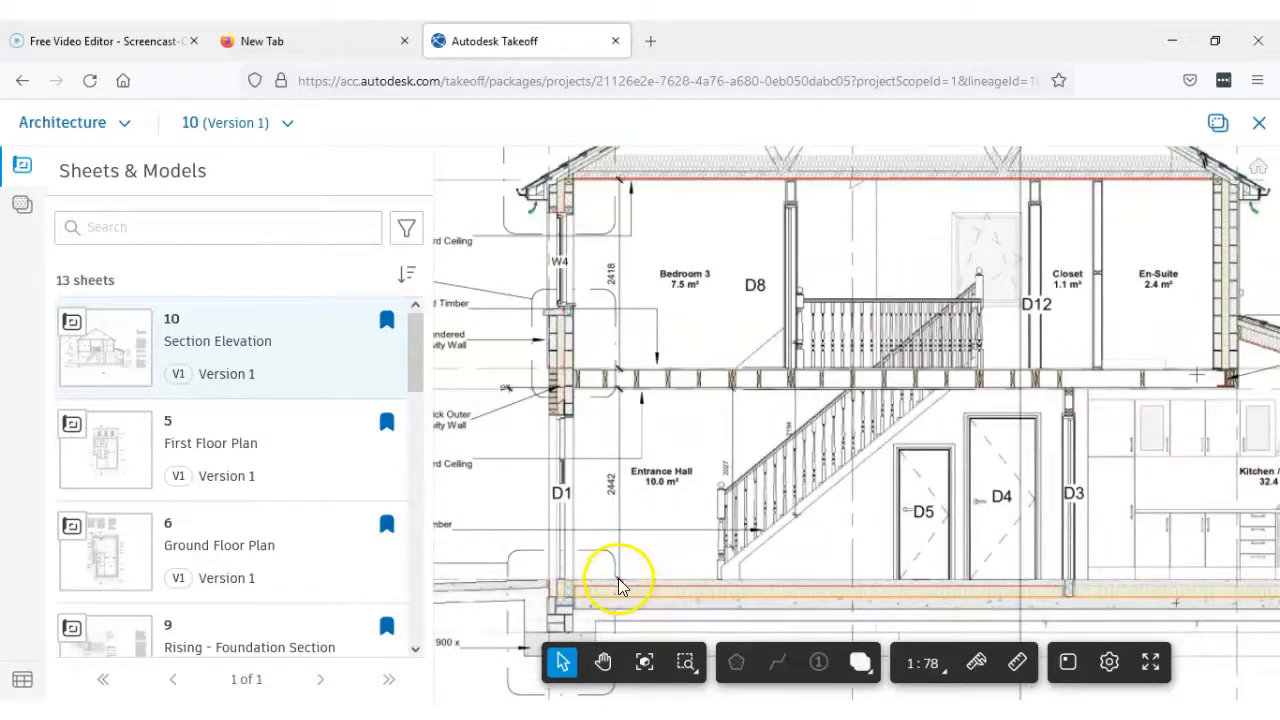
pyautogui.scroll(1, 618, 586)
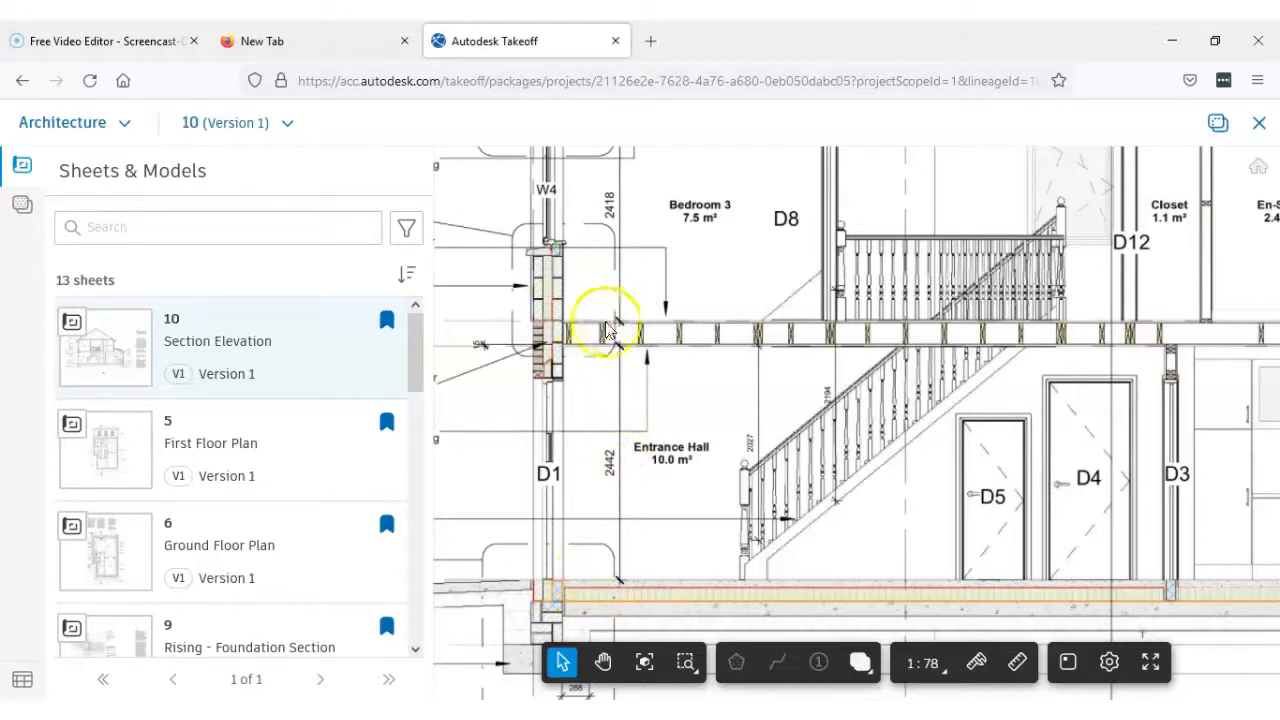
pyautogui.scroll(-2, 625, 330)
pyautogui.scroll(1, 829, 334)
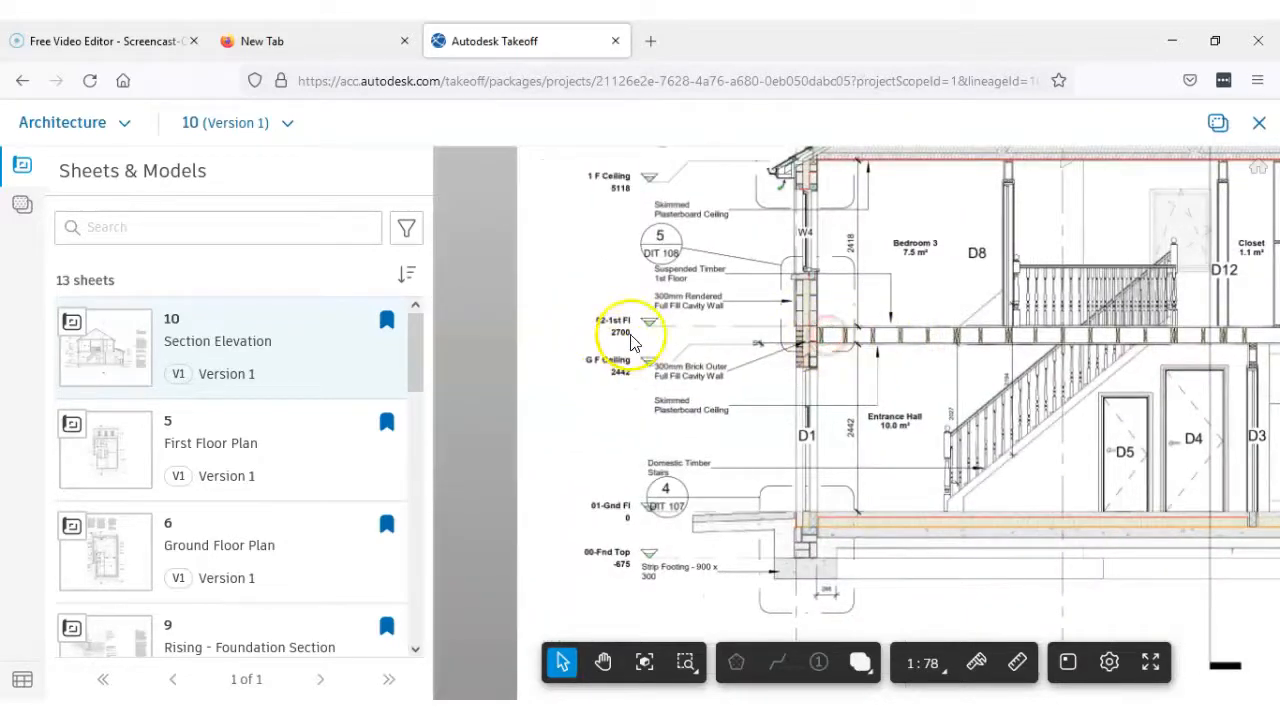
pyautogui.scroll(2, 633, 340)
pyautogui.scroll(1, 633, 340)
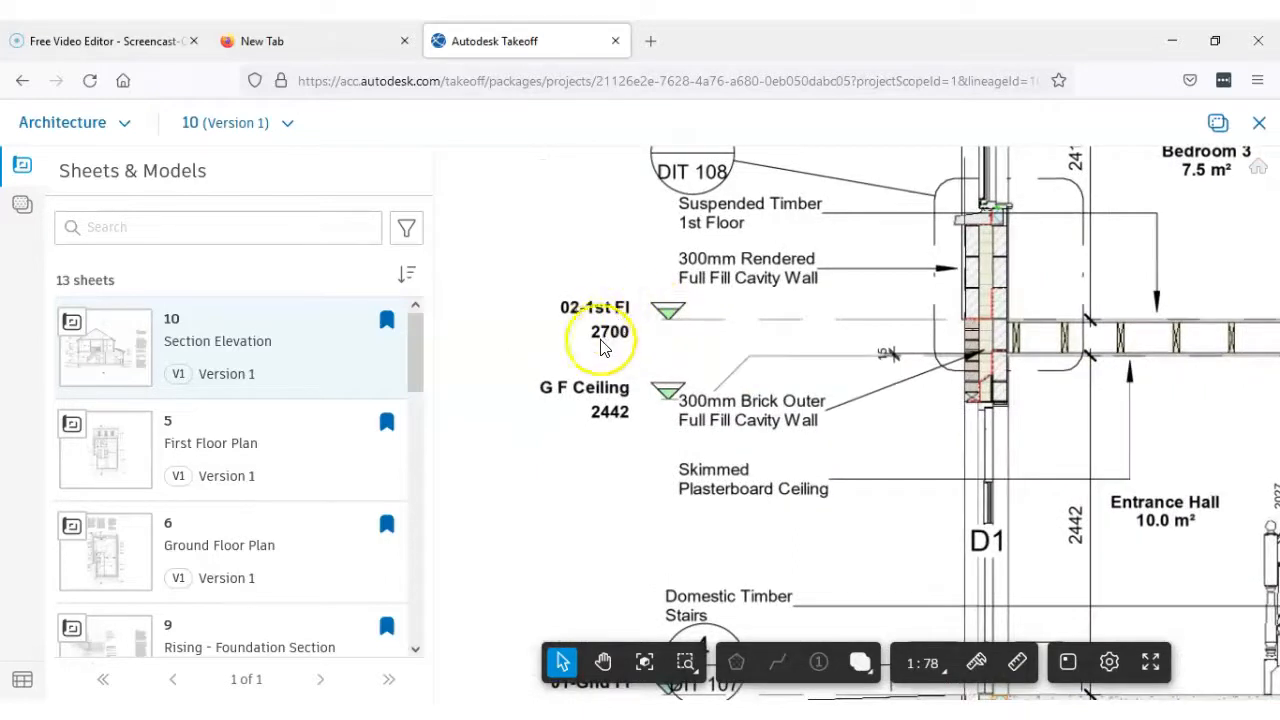
pyautogui.scroll(-2, 640, 355)
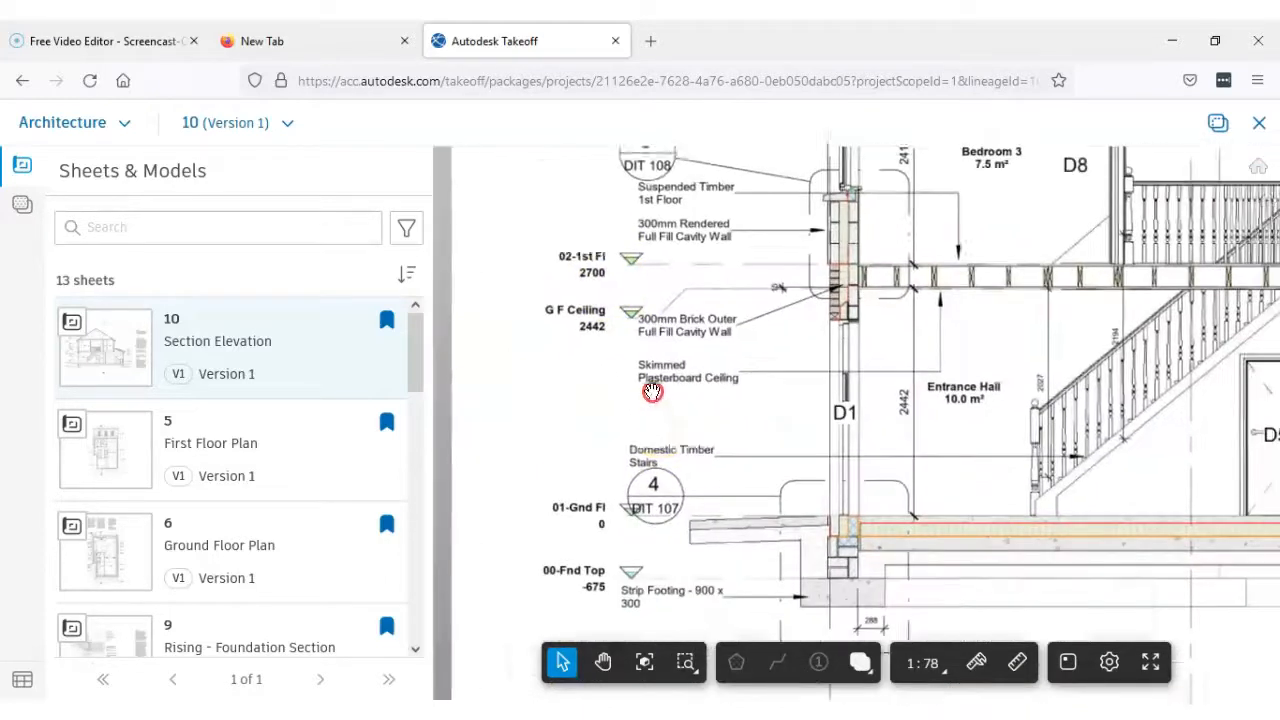
pyautogui.scroll(2, 590, 492)
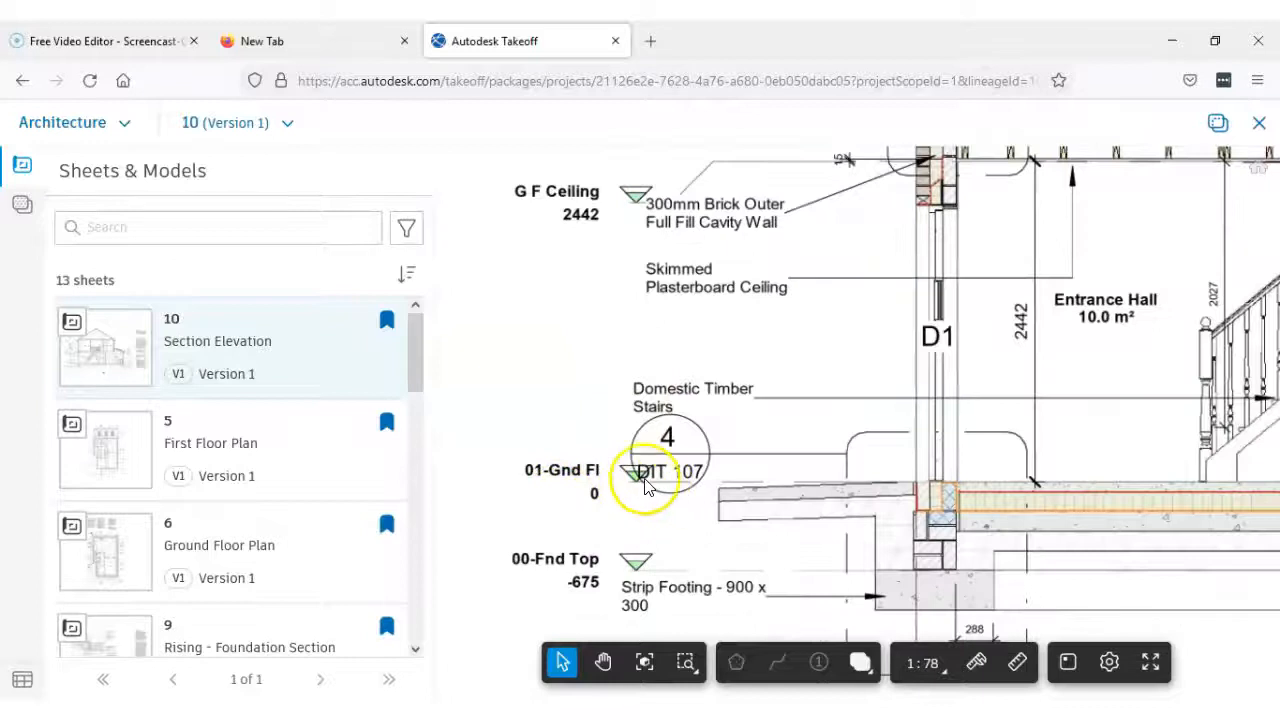
# Measure the Entrance Hall's height from the top of the first floor down to the ground floor surface
pyautogui.moveTo(948, 492); pyautogui.dragTo(674, 537)
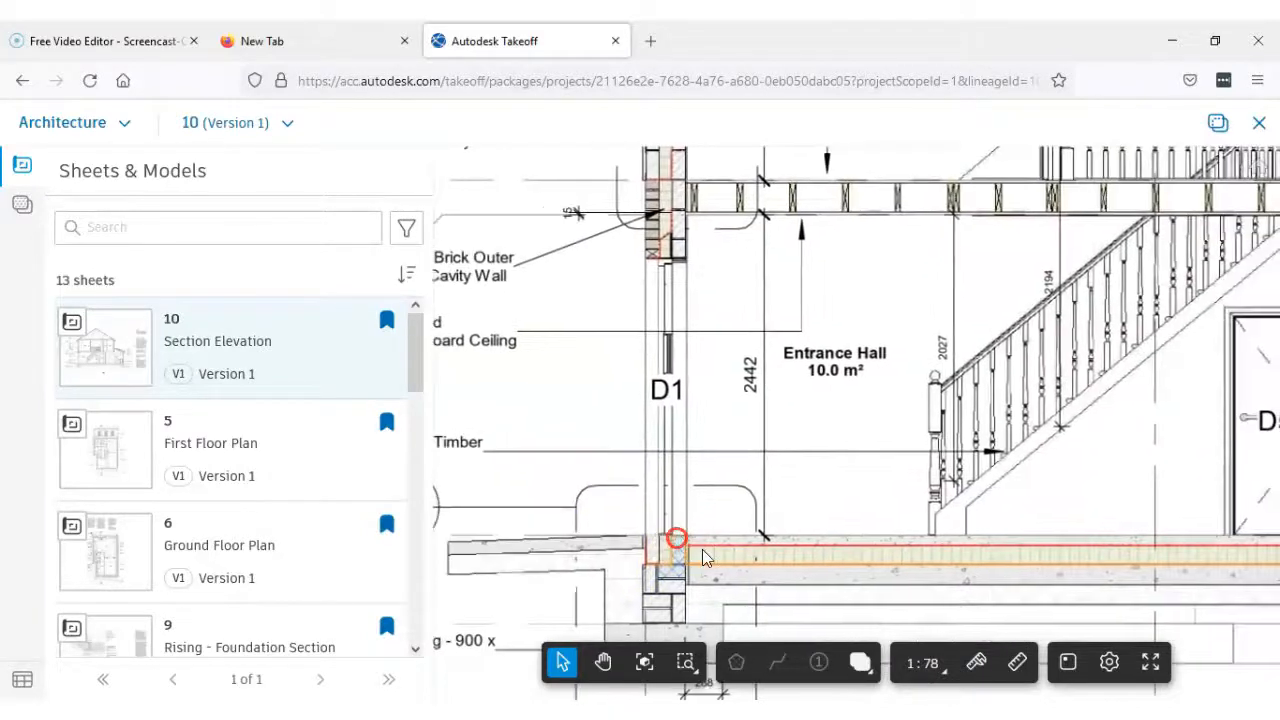
pyautogui.click(1019, 668)
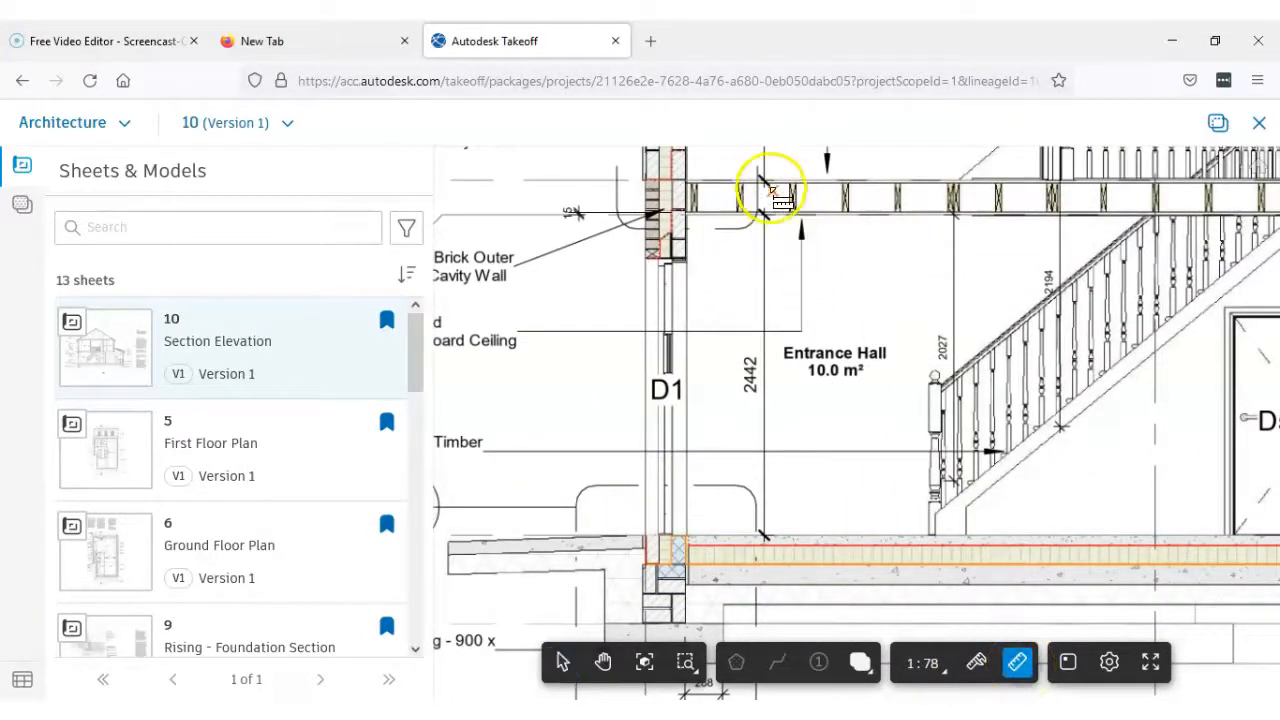
pyautogui.scroll(1, 768, 187)
pyautogui.scroll(2, 768, 186)
pyautogui.scroll(1, 766, 188)
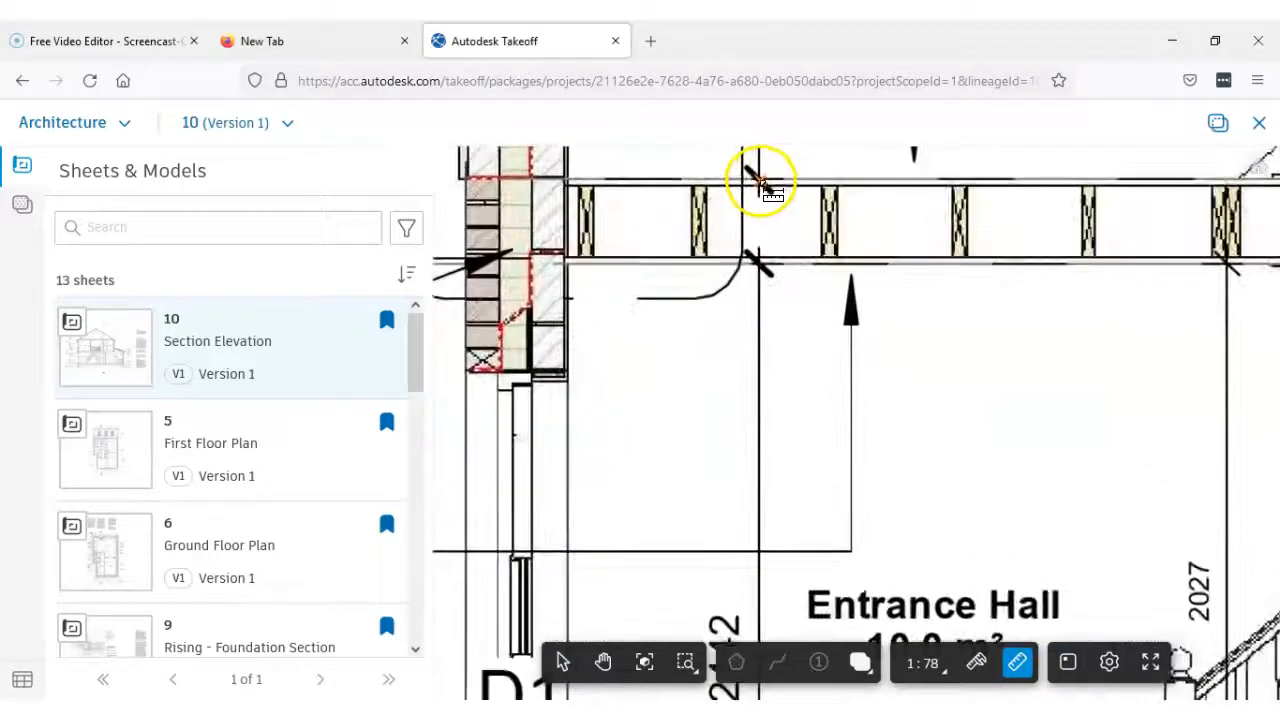
pyautogui.scroll(-3, 795, 290)
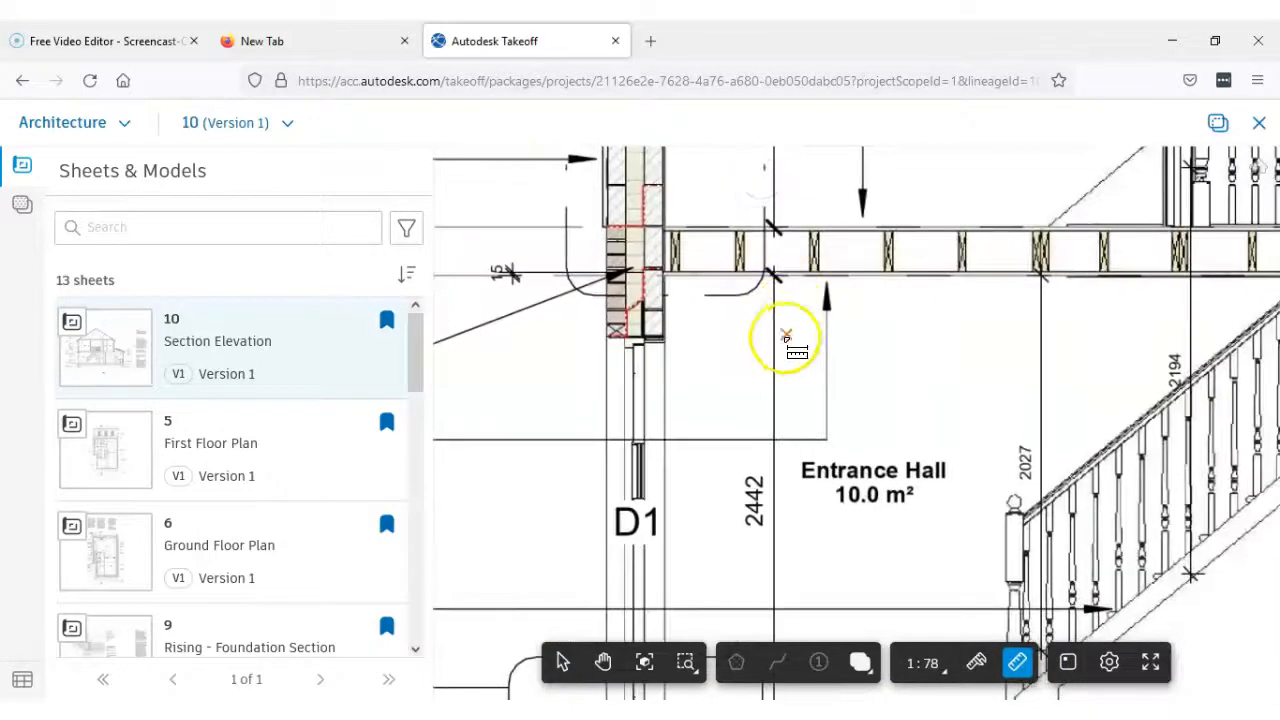
pyautogui.click(770, 226)
pyautogui.scroll(-3, 778, 370)
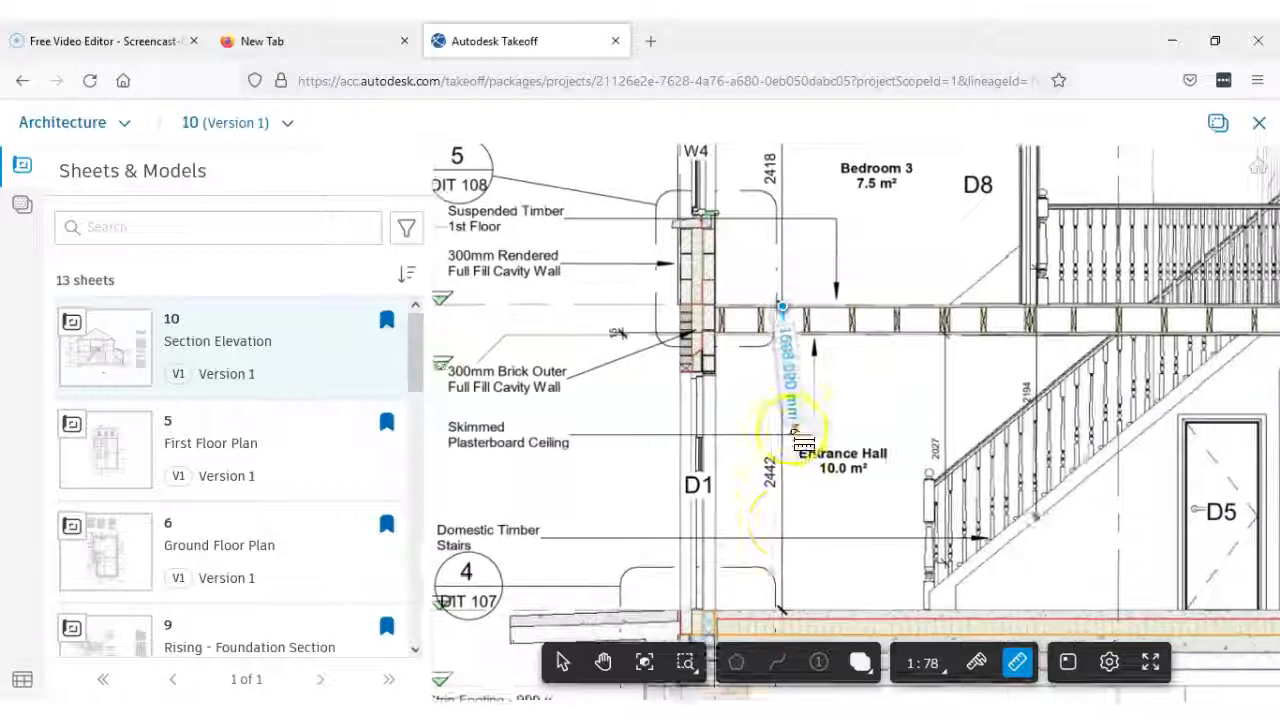
pyautogui.scroll(2, 758, 470)
pyautogui.click(745, 462)
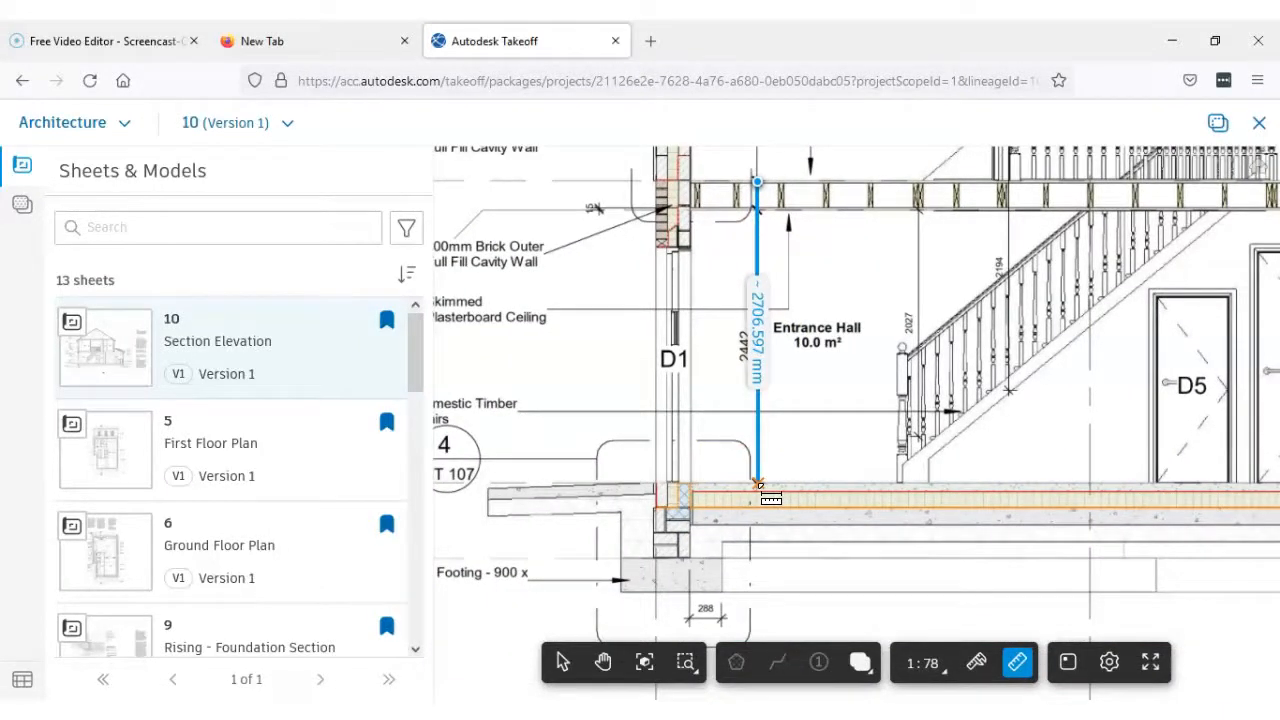
pyautogui.press('Escape')
# Examine the Kitchen / Dining mono-pitch roof, its wall plate above window W3 and the external wall below
pyautogui.scroll(-3, 812, 364)
pyautogui.moveTo(816, 391); pyautogui.dragTo(720, 406)
pyautogui.scroll(-2, 796, 409)
pyautogui.moveTo(912, 408); pyautogui.dragTo(726, 414)
pyautogui.scroll(2, 1073, 330)
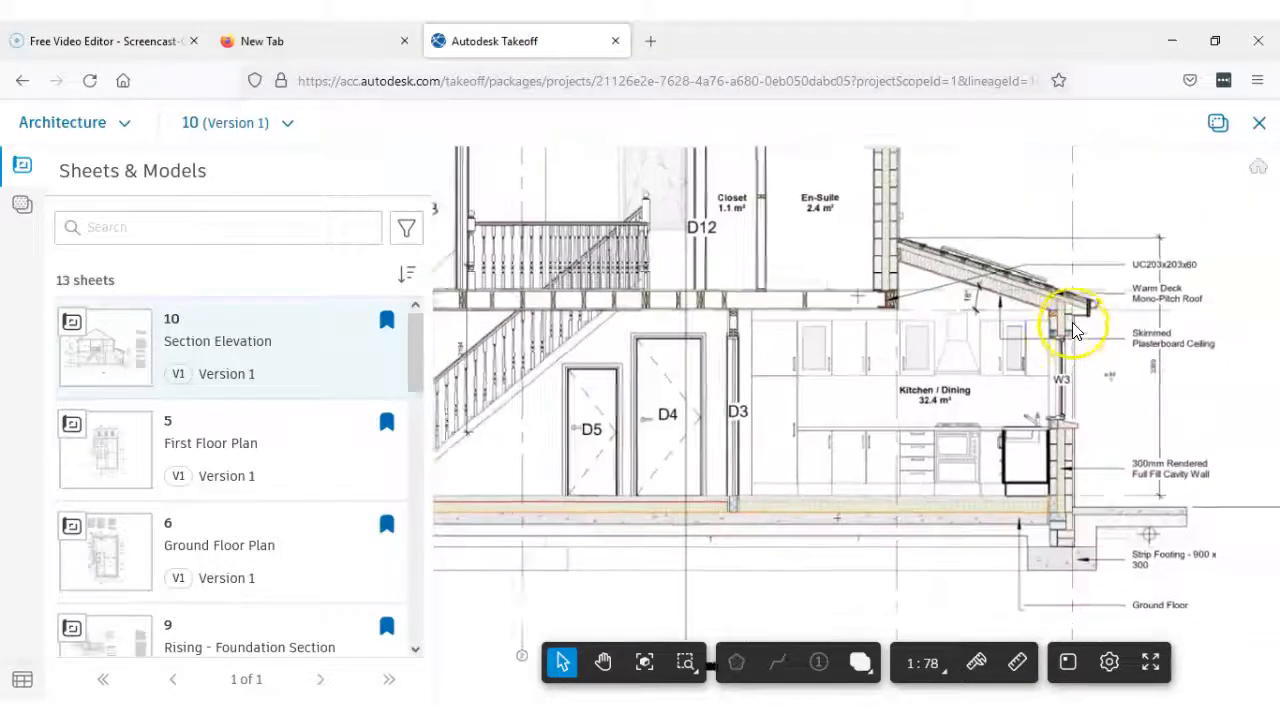
pyautogui.scroll(2, 1063, 314)
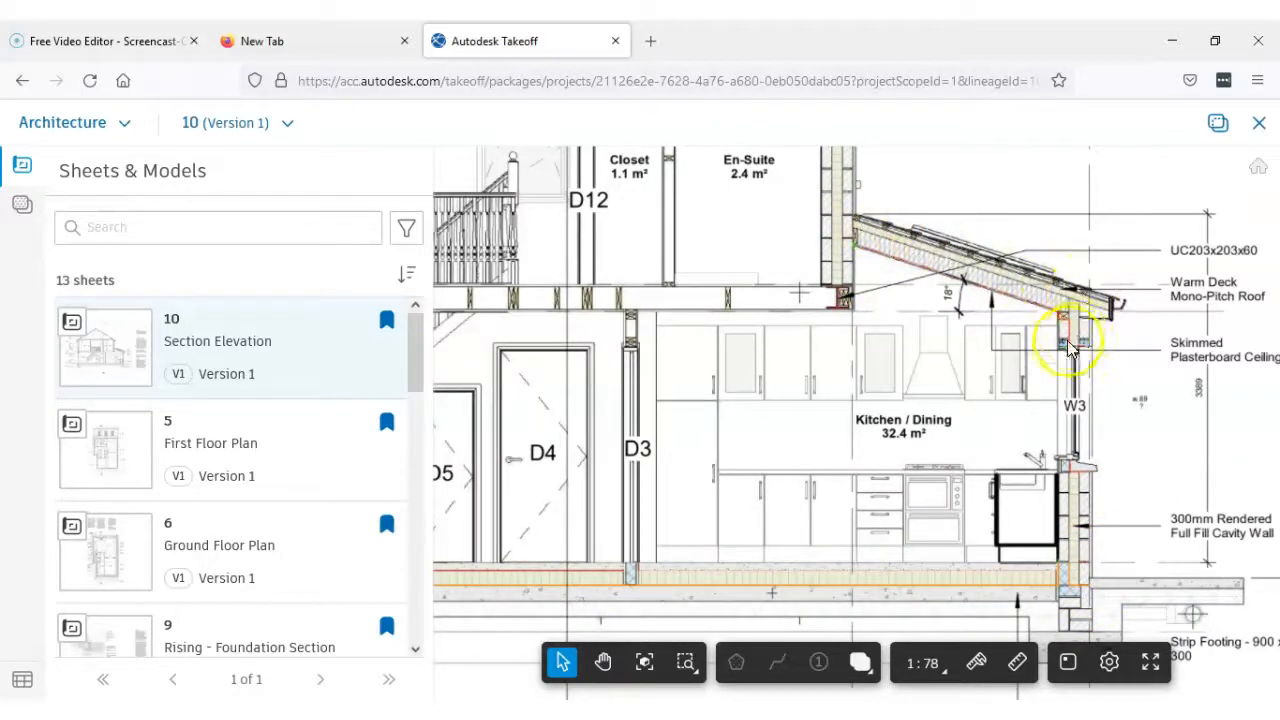
pyautogui.scroll(1, 1070, 322)
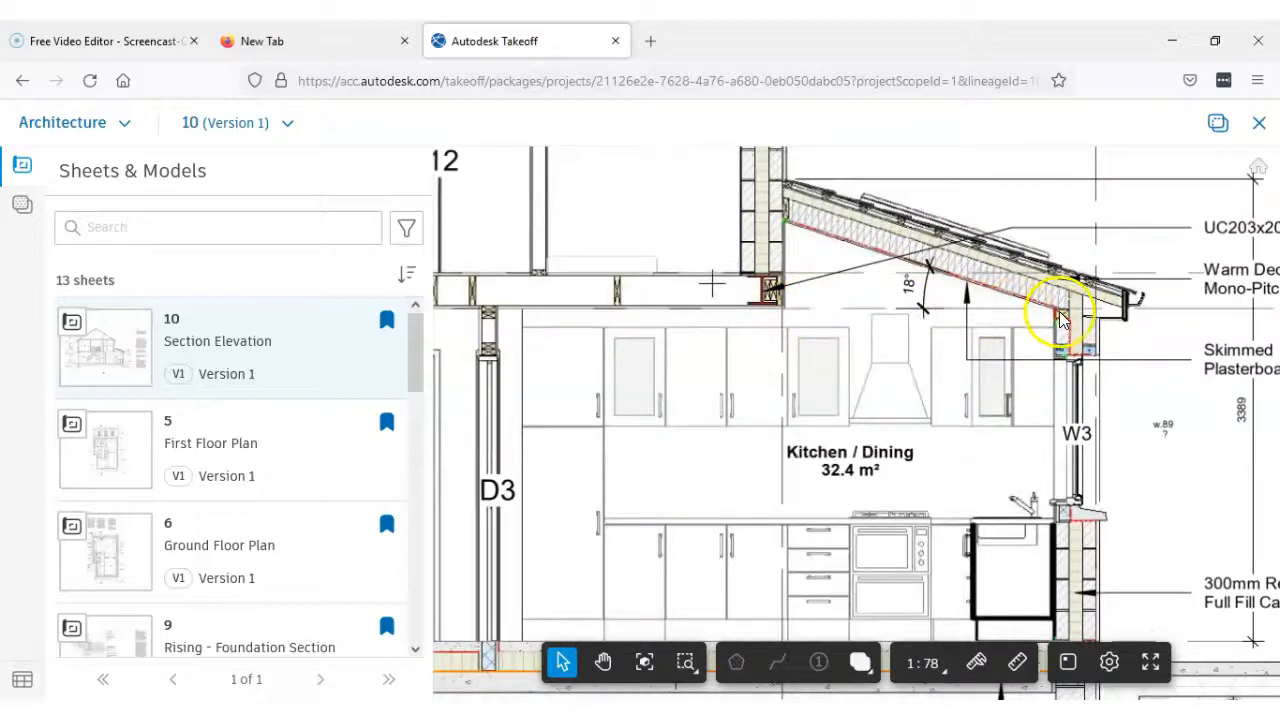
pyautogui.scroll(1, 1062, 330)
pyautogui.scroll(-3, 1062, 325)
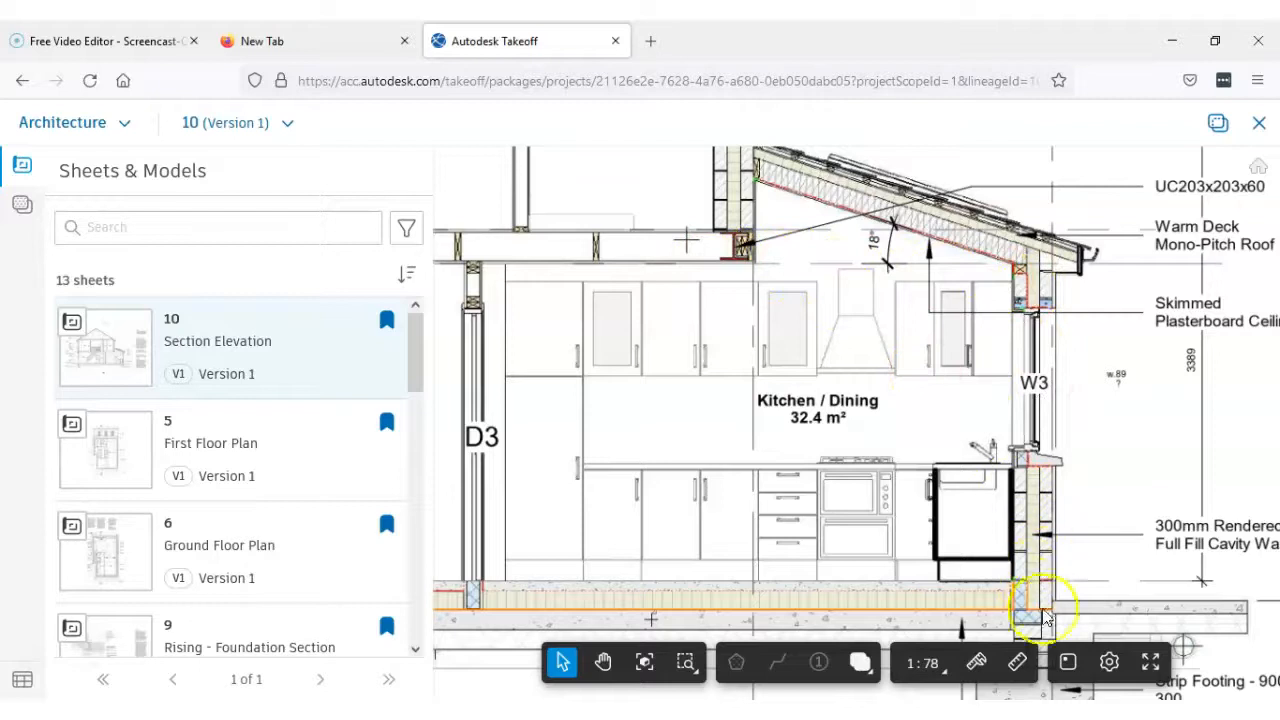
# Measure the inner height of the Kitchen / Dining external wall from just below the roof to the ground floor surface
pyautogui.click(1017, 662)
pyautogui.scroll(3, 1023, 280)
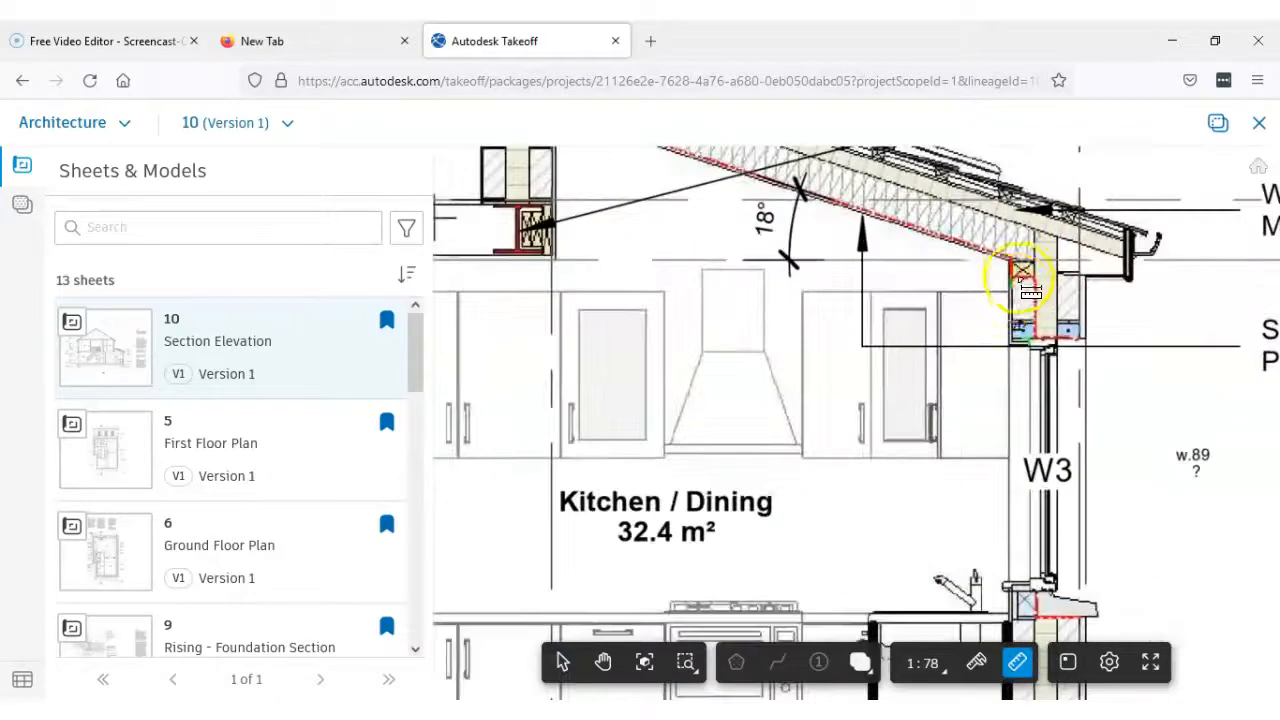
pyautogui.click(1012, 280)
pyautogui.scroll(-3, 1018, 342)
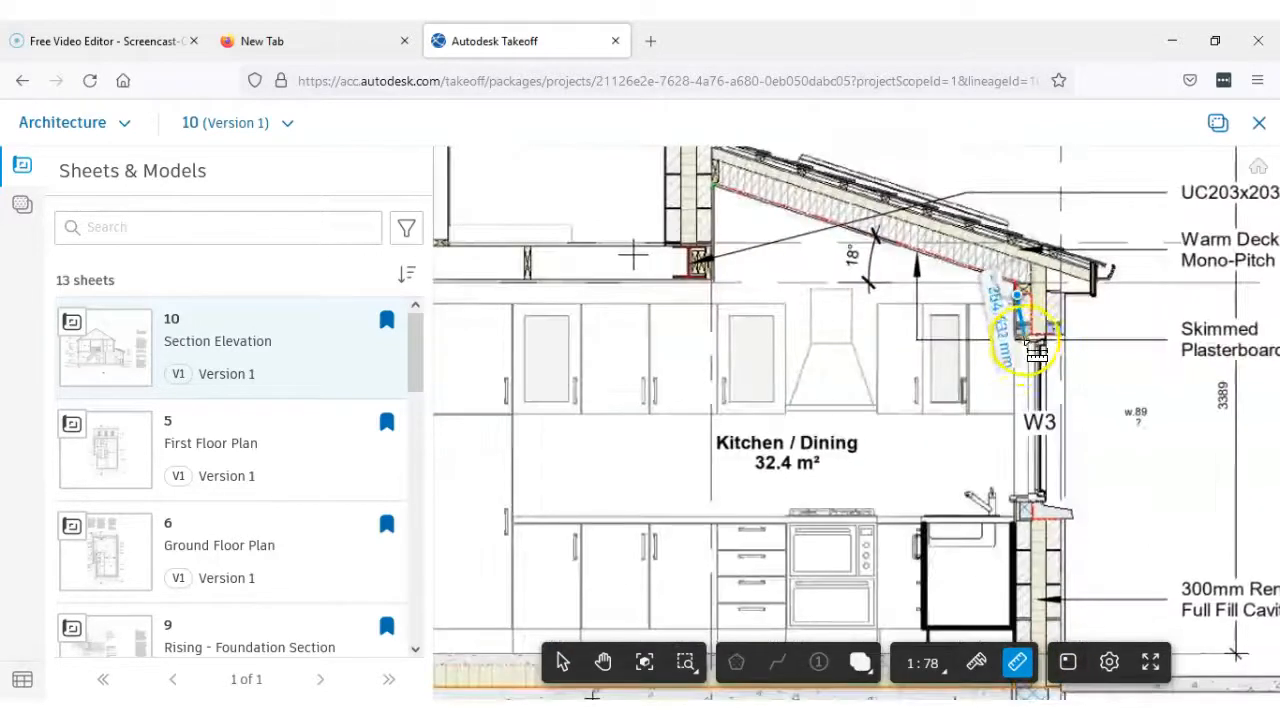
pyautogui.moveTo(1022, 406); pyautogui.dragTo(1006, 308, button='middle')
pyautogui.click(1000, 471)
pyautogui.scroll(2, 1003, 470)
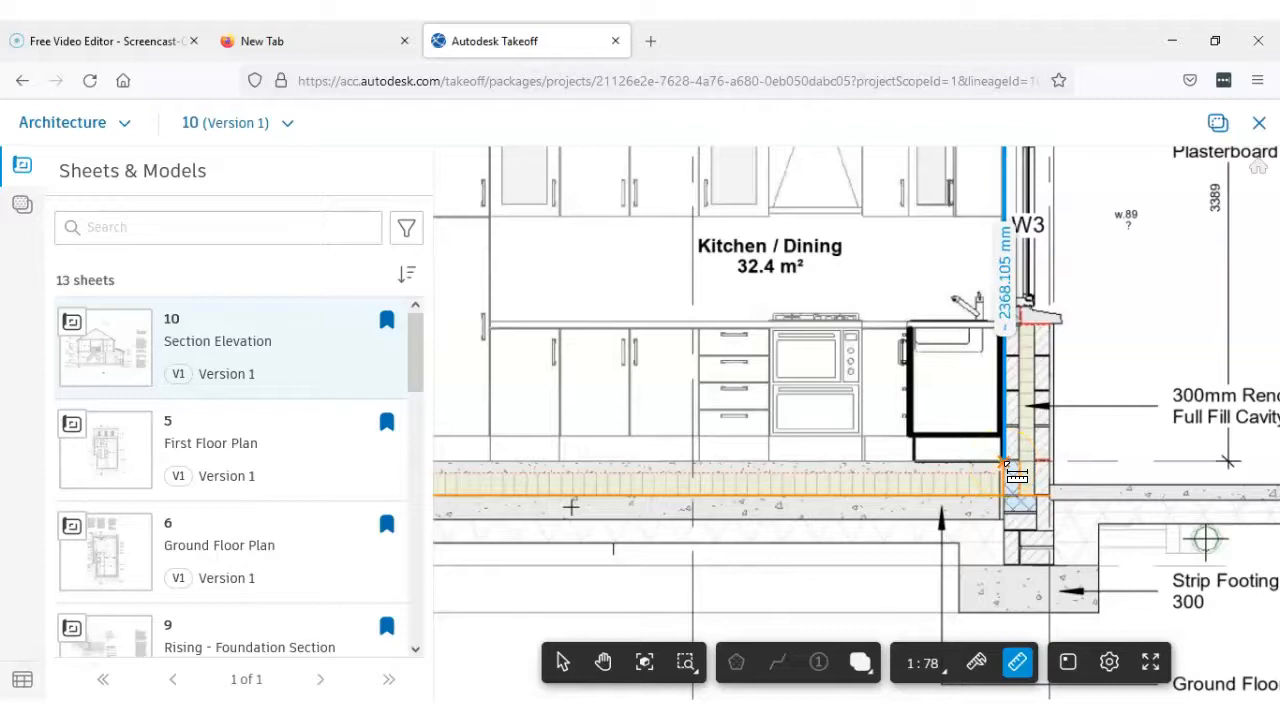
pyautogui.press('Escape')
# Open sheet 2, Side Elevation, and examine the mono-pitch roof extension and the whole gable side
pyautogui.scroll(-2, 1010, 455)
pyautogui.scroll(-1, 1012, 455)
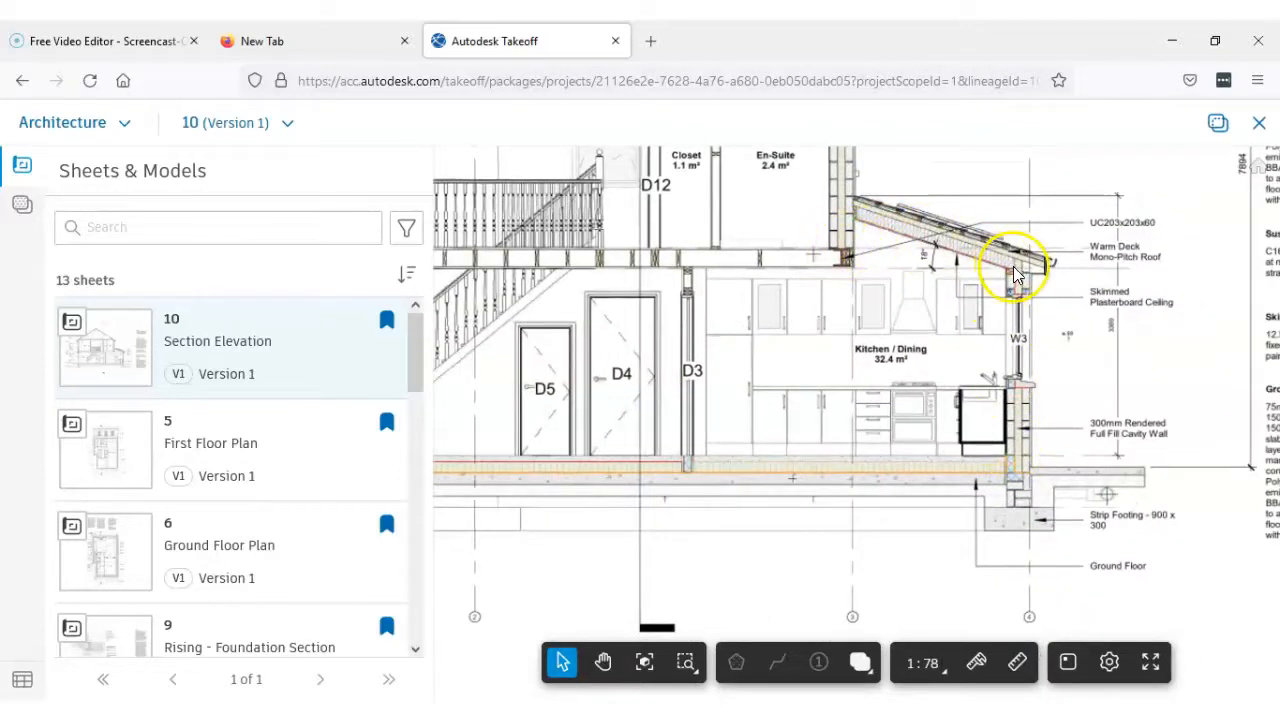
pyautogui.scroll(1, 875, 248)
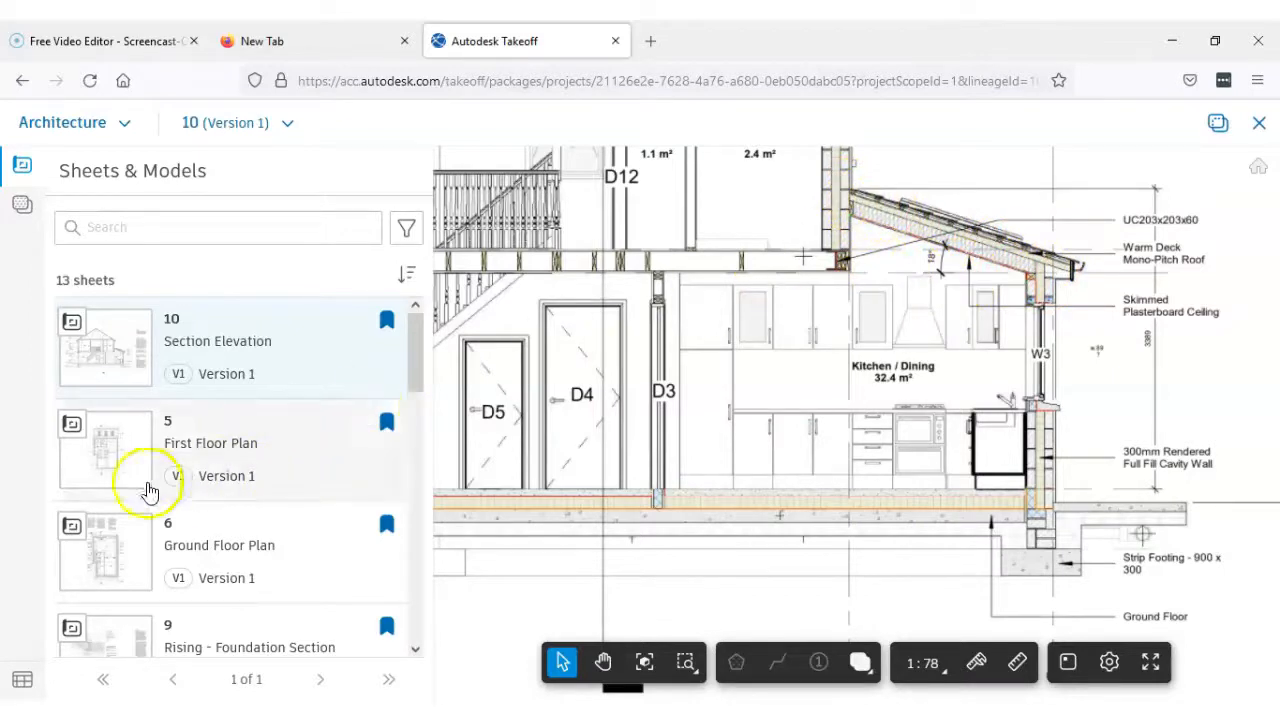
pyautogui.moveTo(410, 355); pyautogui.dragTo(420, 517)
pyautogui.click(113, 525)
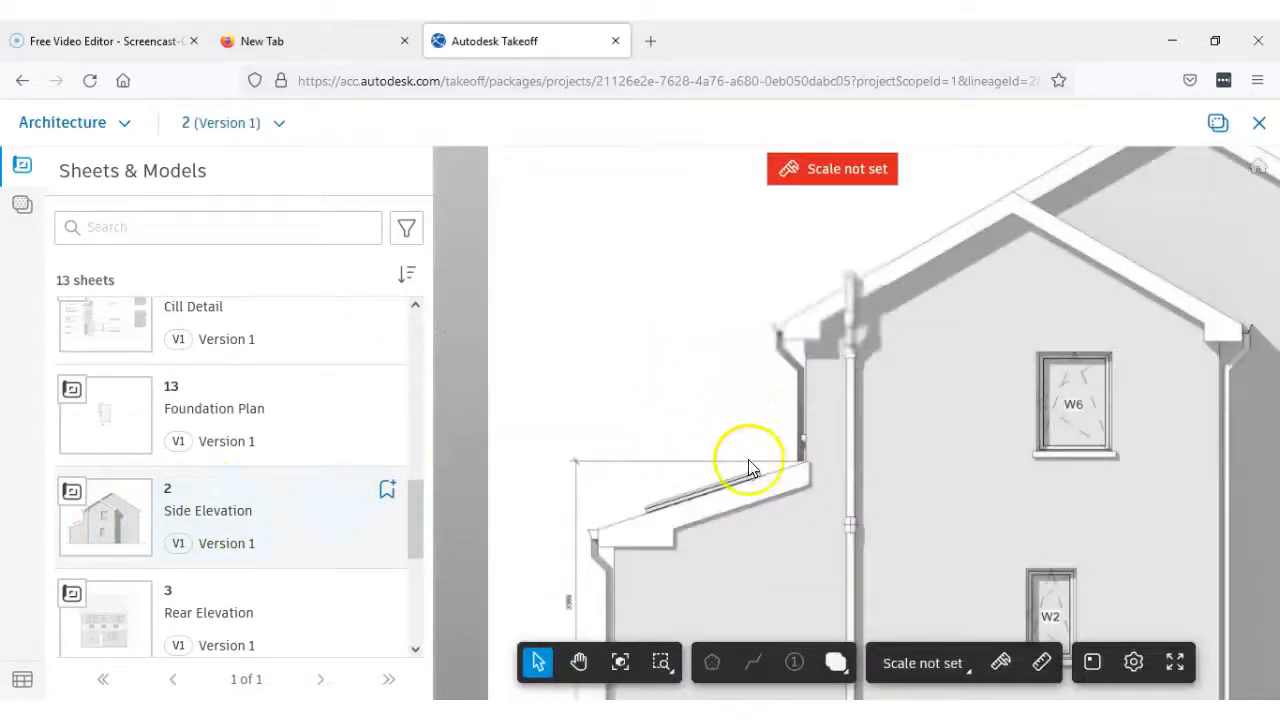
pyautogui.moveTo(749, 457); pyautogui.dragTo(710, 298)
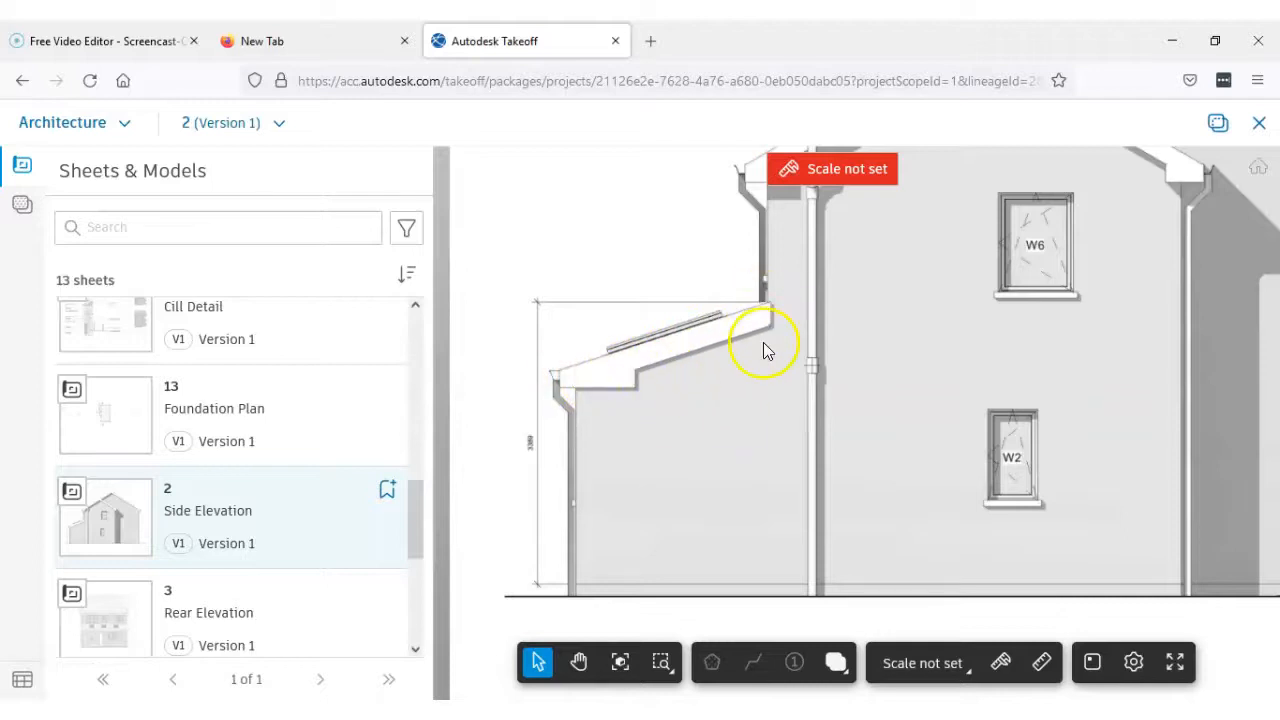
pyautogui.scroll(-4, 763, 342)
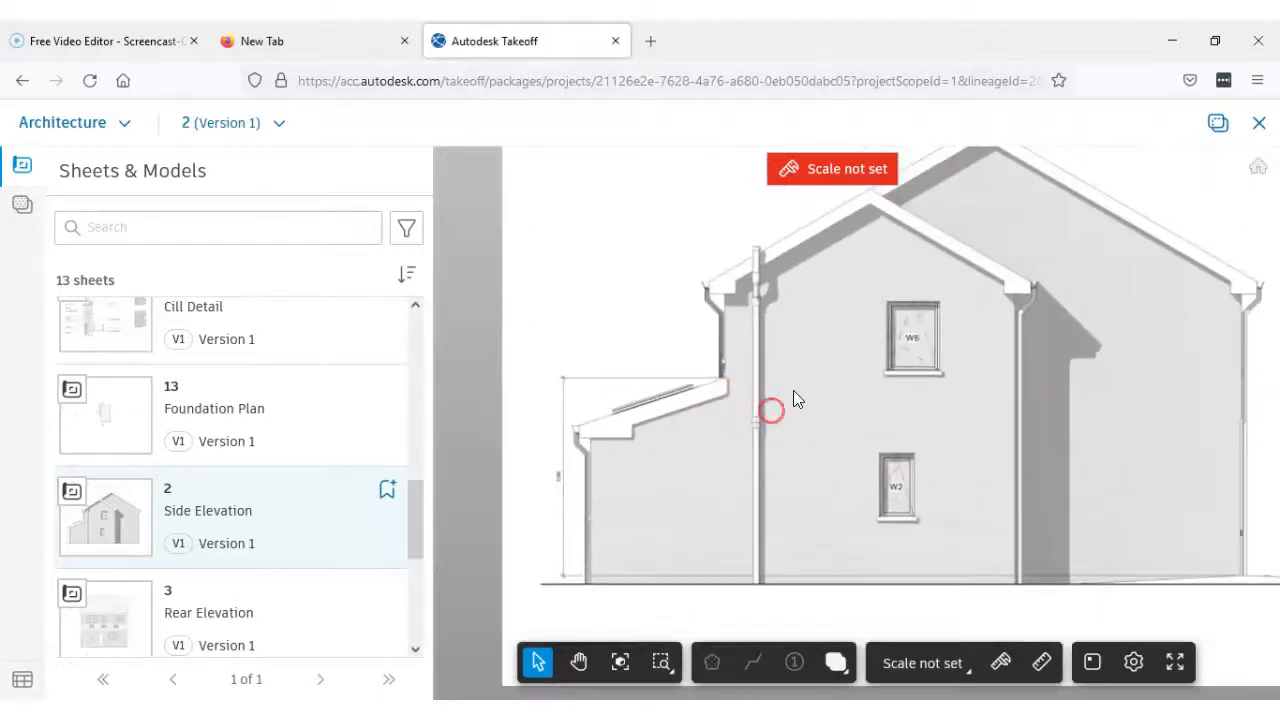
pyautogui.scroll(-2, 800, 390)
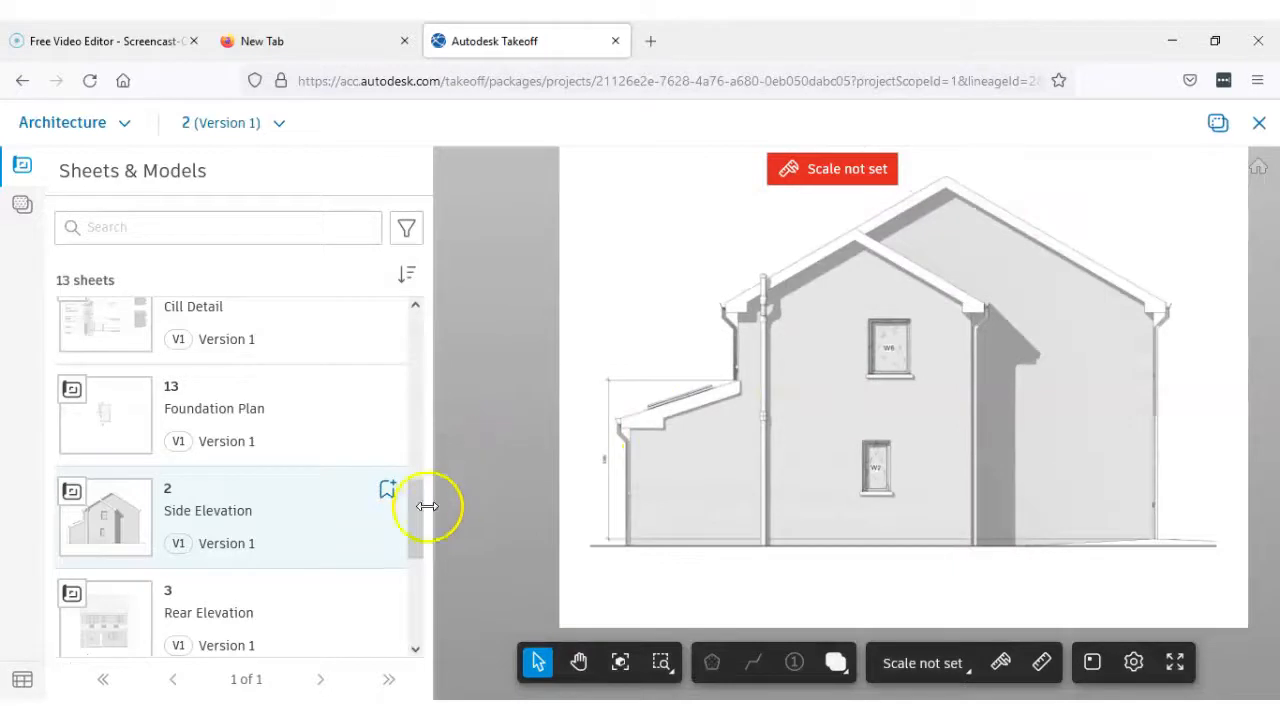
# Reopen sheet 10, Section Elevation, and inspect the ground and first floor levels at the Entrance Hall
pyautogui.moveTo(416, 483); pyautogui.dragTo(415, 338)
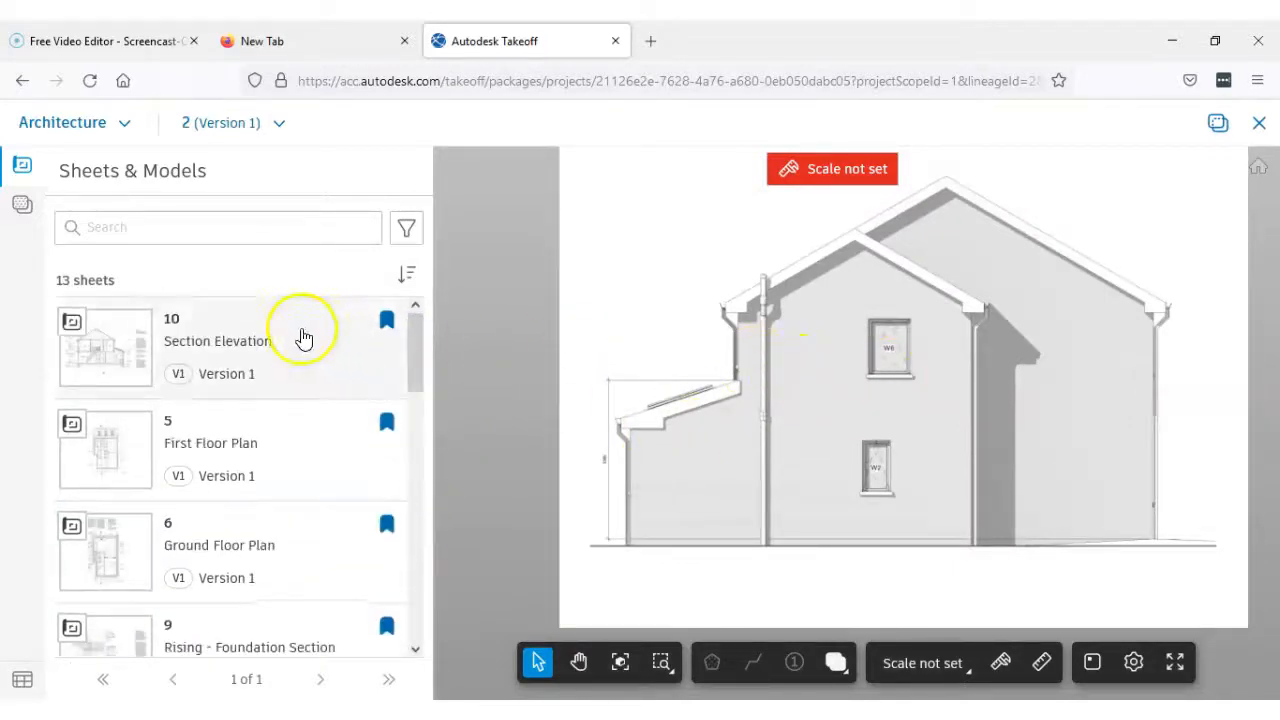
pyautogui.click(255, 355)
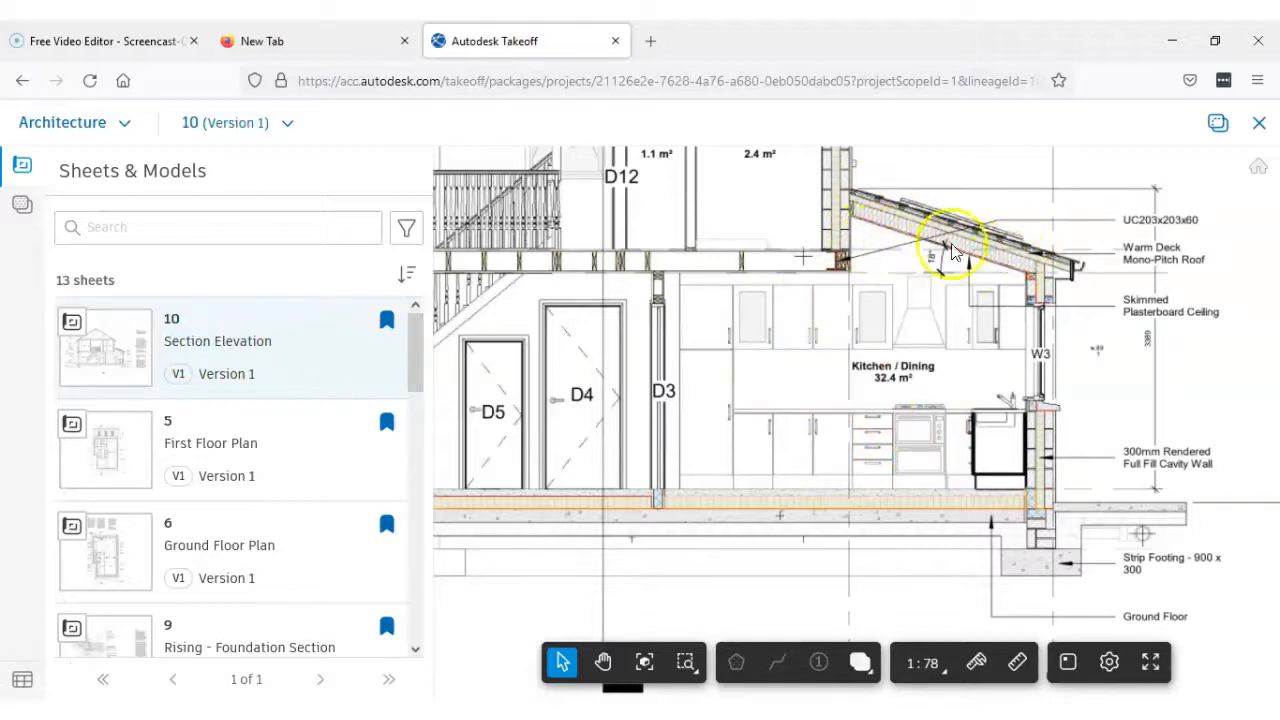
pyautogui.scroll(-2, 905, 292)
pyautogui.moveTo(892, 301); pyautogui.dragTo(1037, 371)
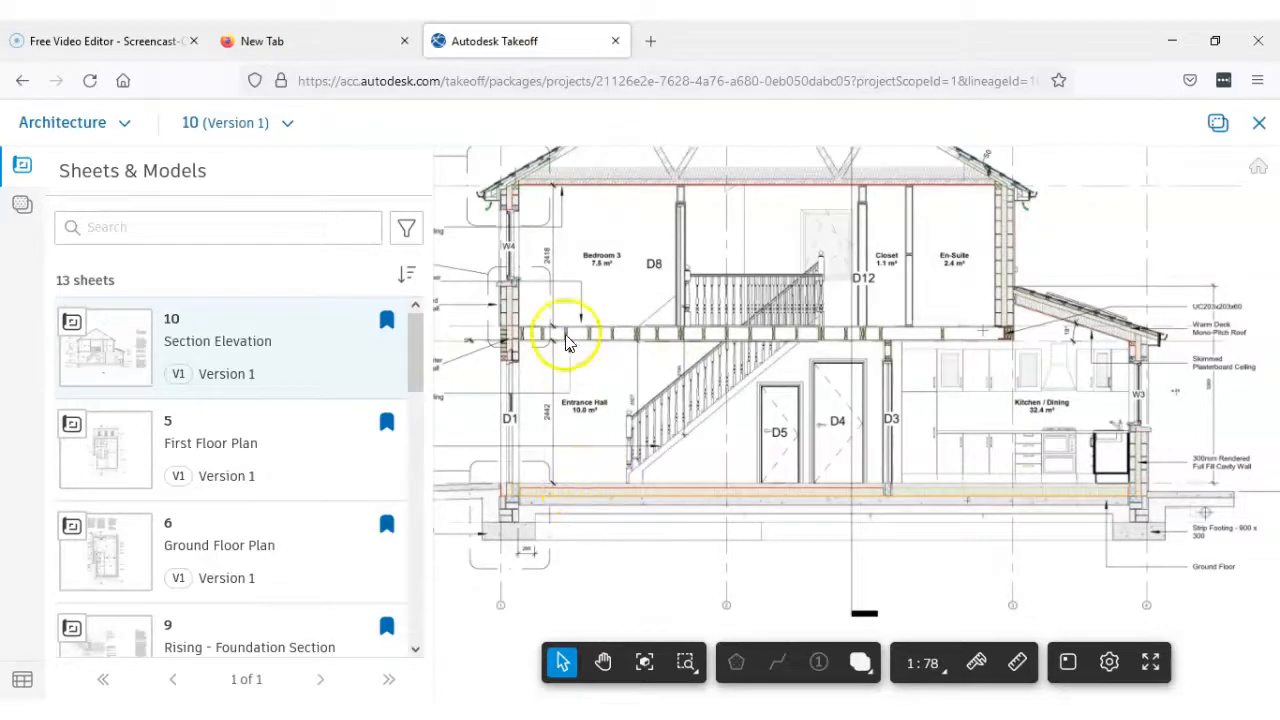
pyautogui.scroll(2, 540, 420)
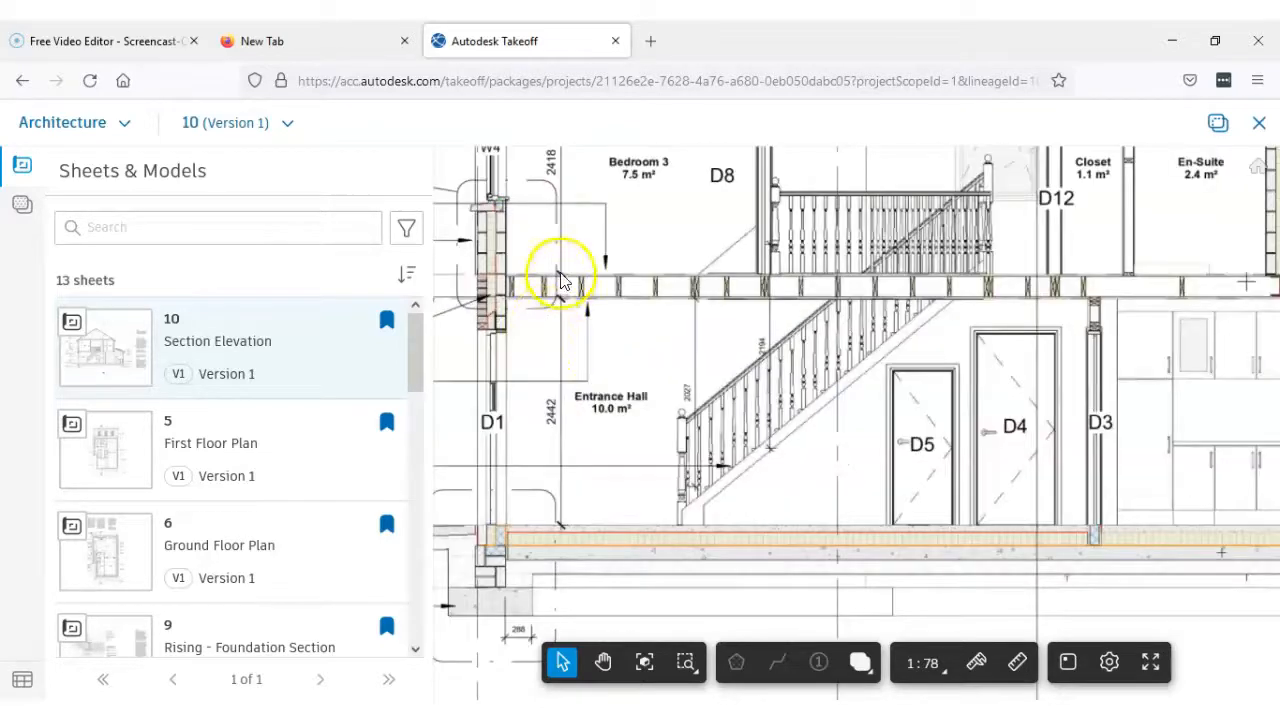
# Examine the floor and ceiling level markers on the section and the front external wall from the foundation up to the eaves
pyautogui.scroll(-2, 571, 506)
pyautogui.moveTo(563, 521); pyautogui.dragTo(687, 510)
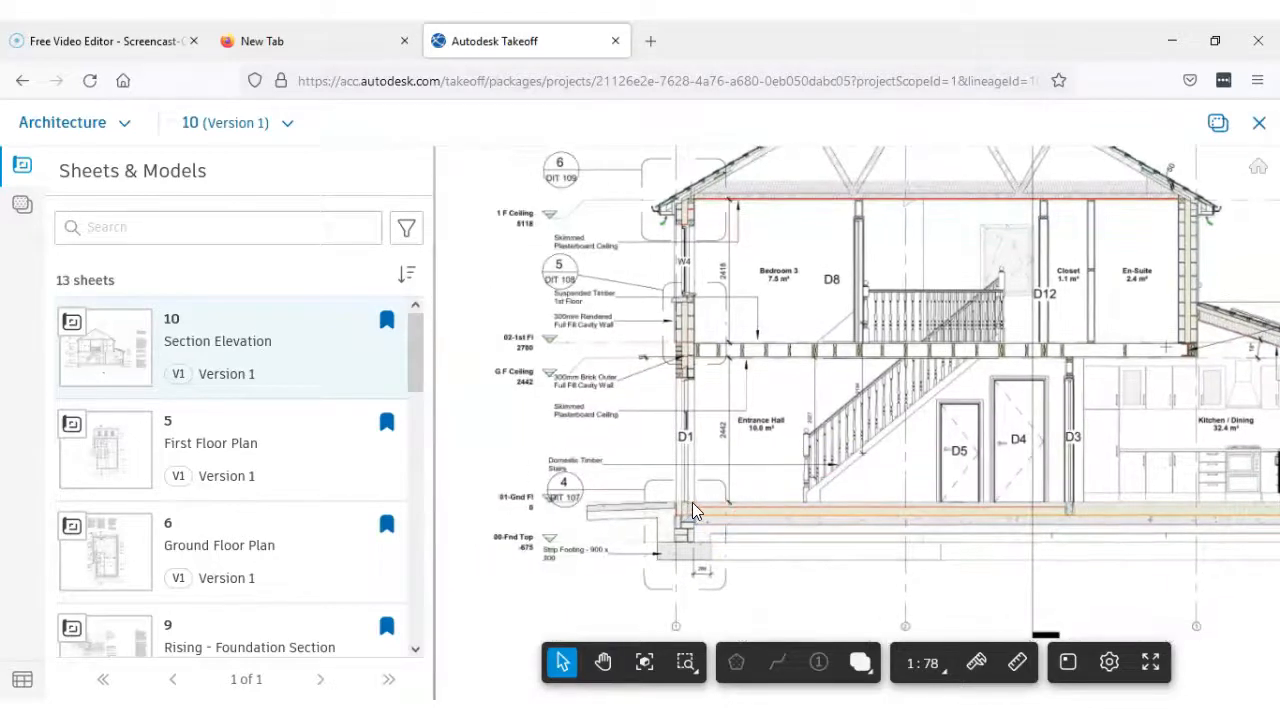
pyautogui.scroll(2, 510, 345)
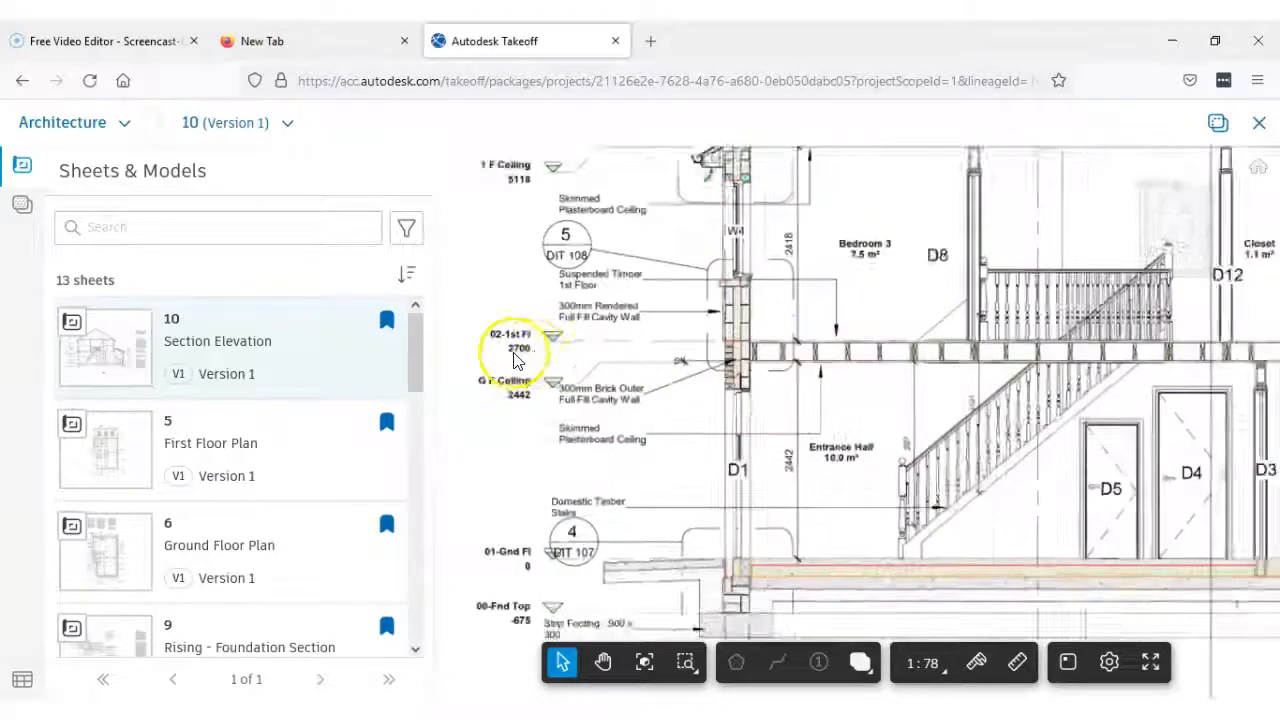
pyautogui.scroll(-2, 743, 343)
pyautogui.moveTo(747, 345); pyautogui.dragTo(752, 452)
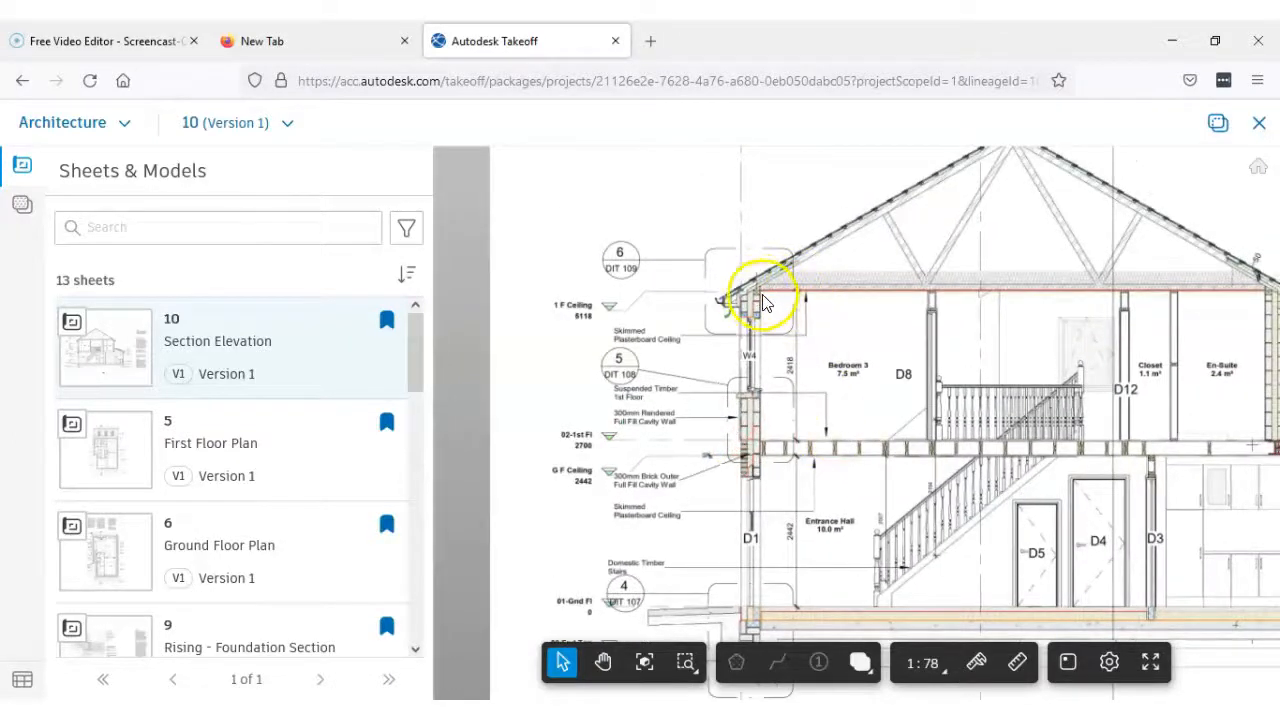
pyautogui.scroll(2, 758, 303)
pyautogui.scroll(2, 758, 300)
pyautogui.scroll(-4, 760, 318)
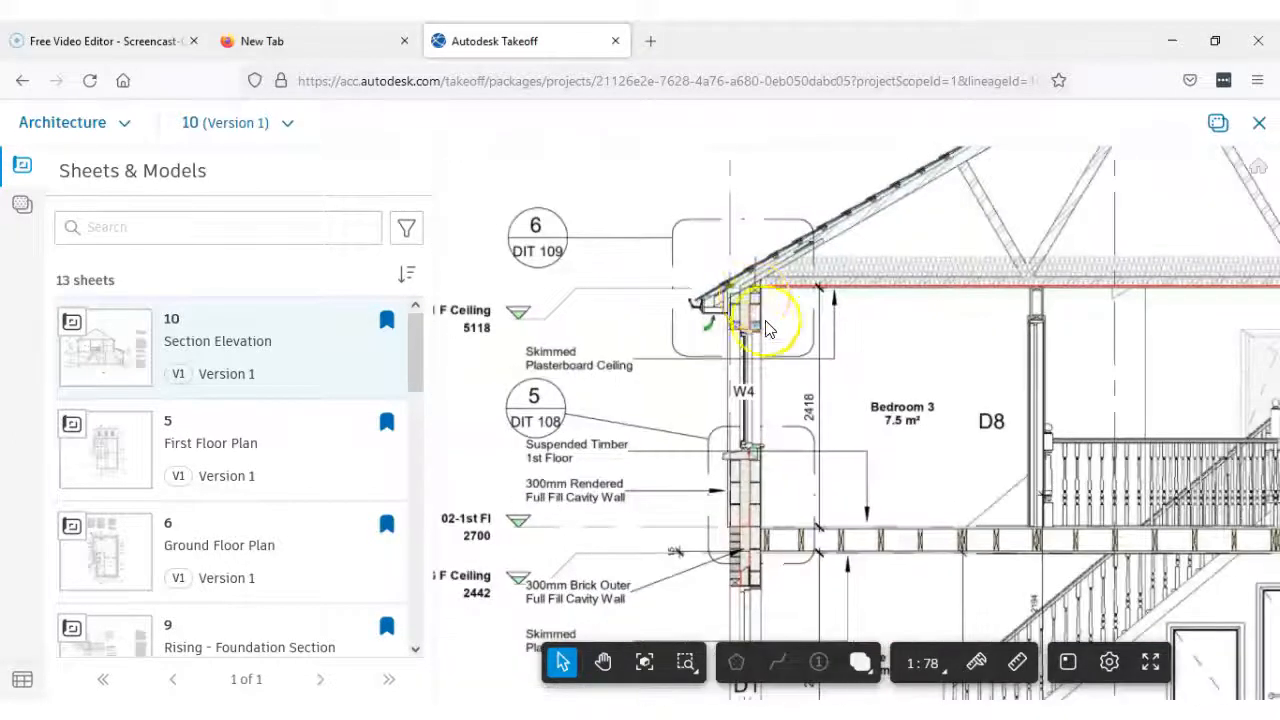
pyautogui.scroll(-2, 784, 343)
pyautogui.scroll(-2, 830, 435)
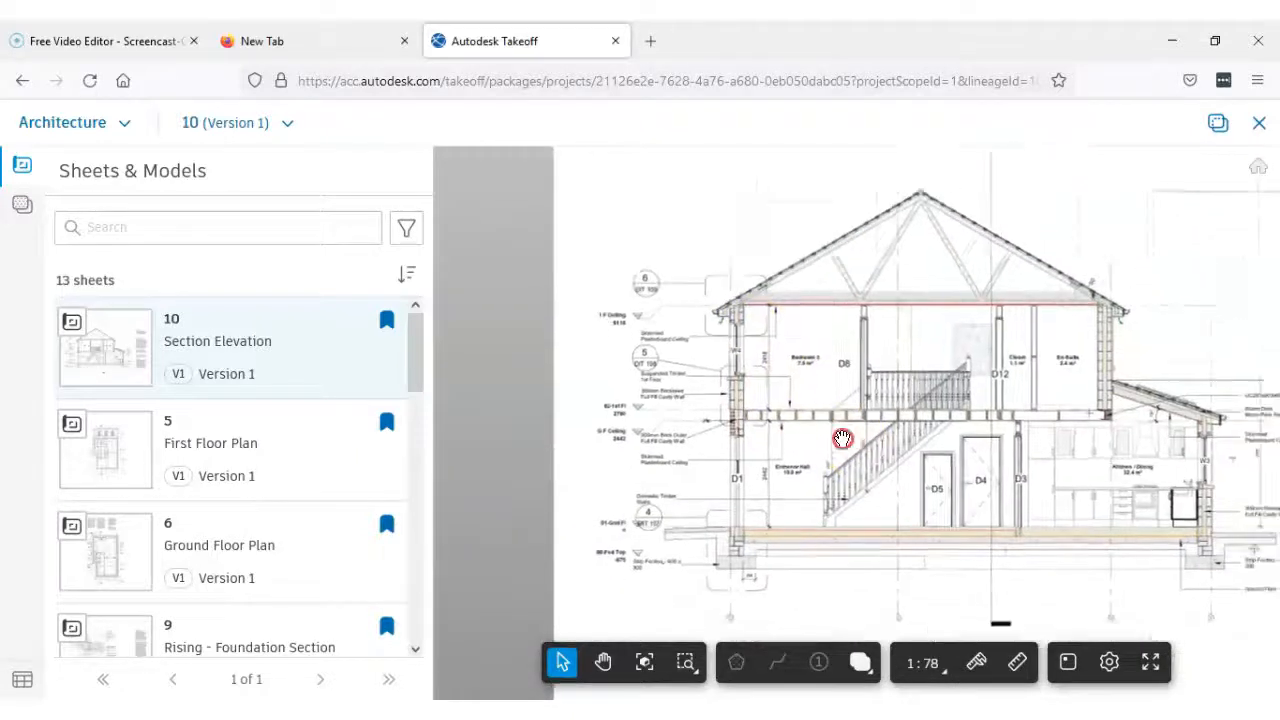
pyautogui.click(784, 423)
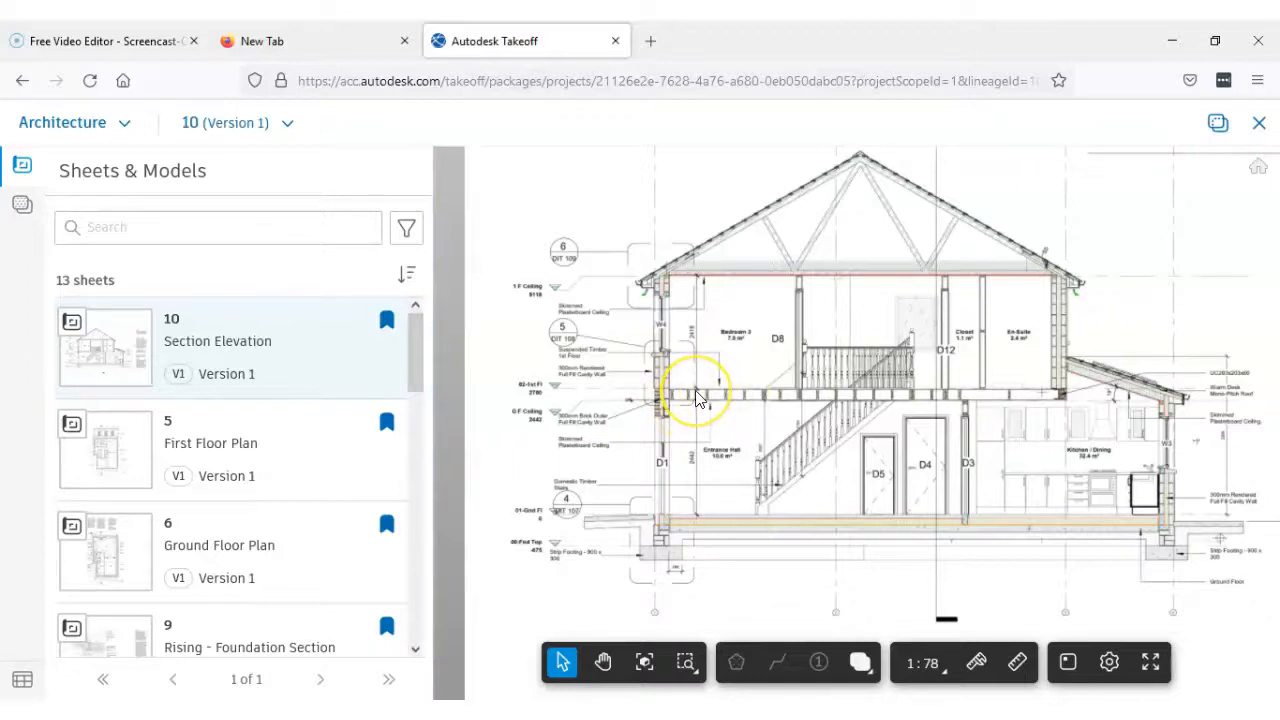
# Open sheet 6, Ground Floor Plan, and display the package's takeoff types beside it
pyautogui.click(230, 565)
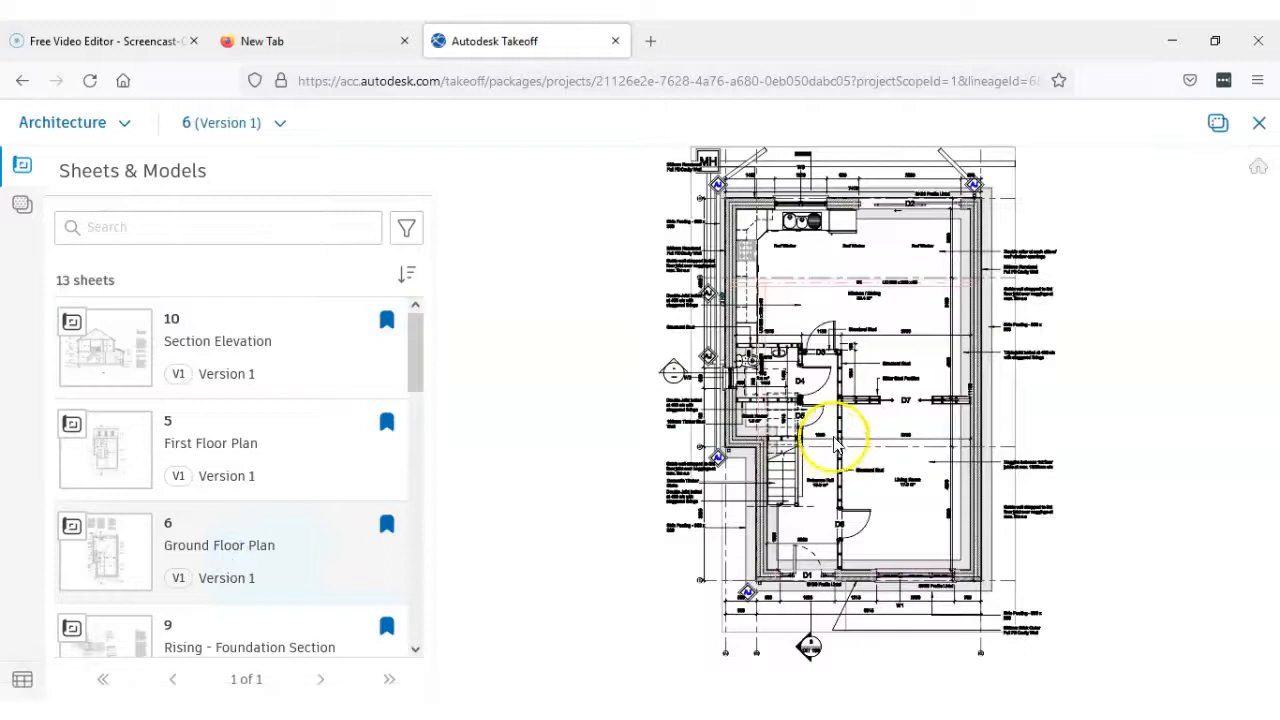
pyautogui.click(24, 210)
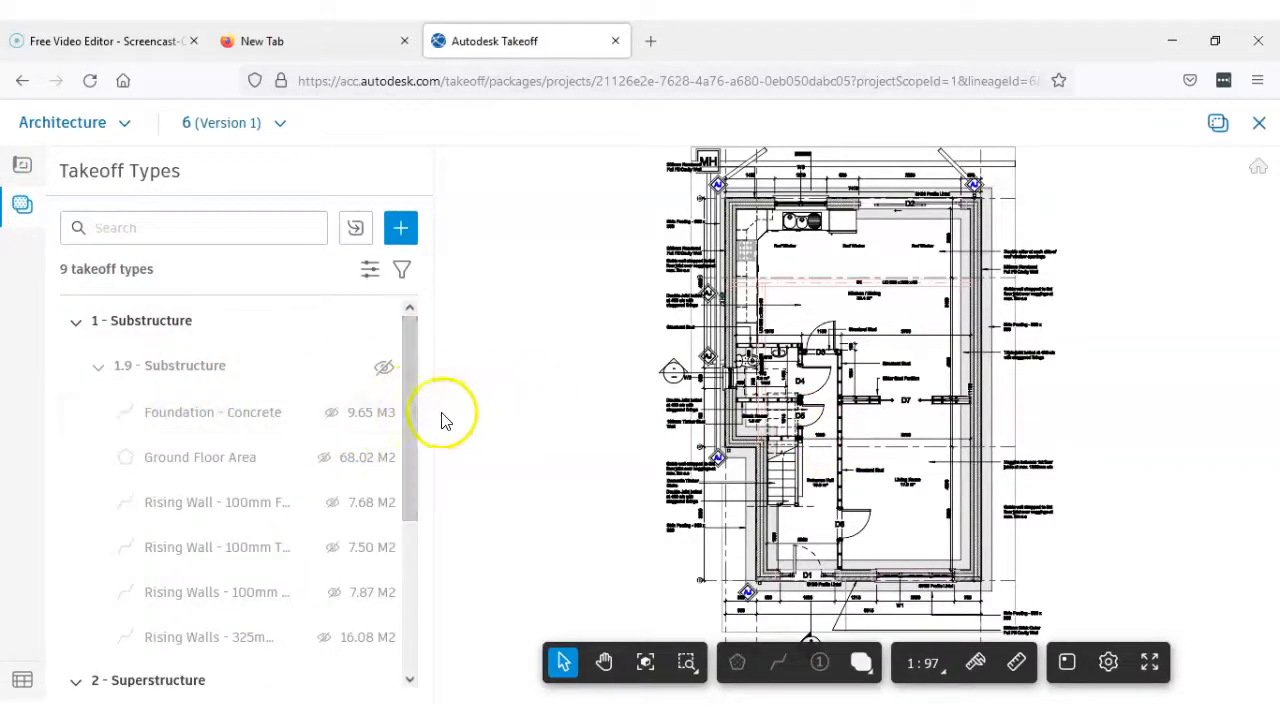
pyautogui.moveTo(409, 366)
pyautogui.mouseDown()
pyautogui.moveTo(425, 585)
pyautogui.moveTo(433, 362)
pyautogui.mouseUp()
# Examine the layers of the external cavity wall beside the stairs and Entrance Hall on the ground floor plan
pyautogui.moveTo(775, 370); pyautogui.dragTo(764, 424)
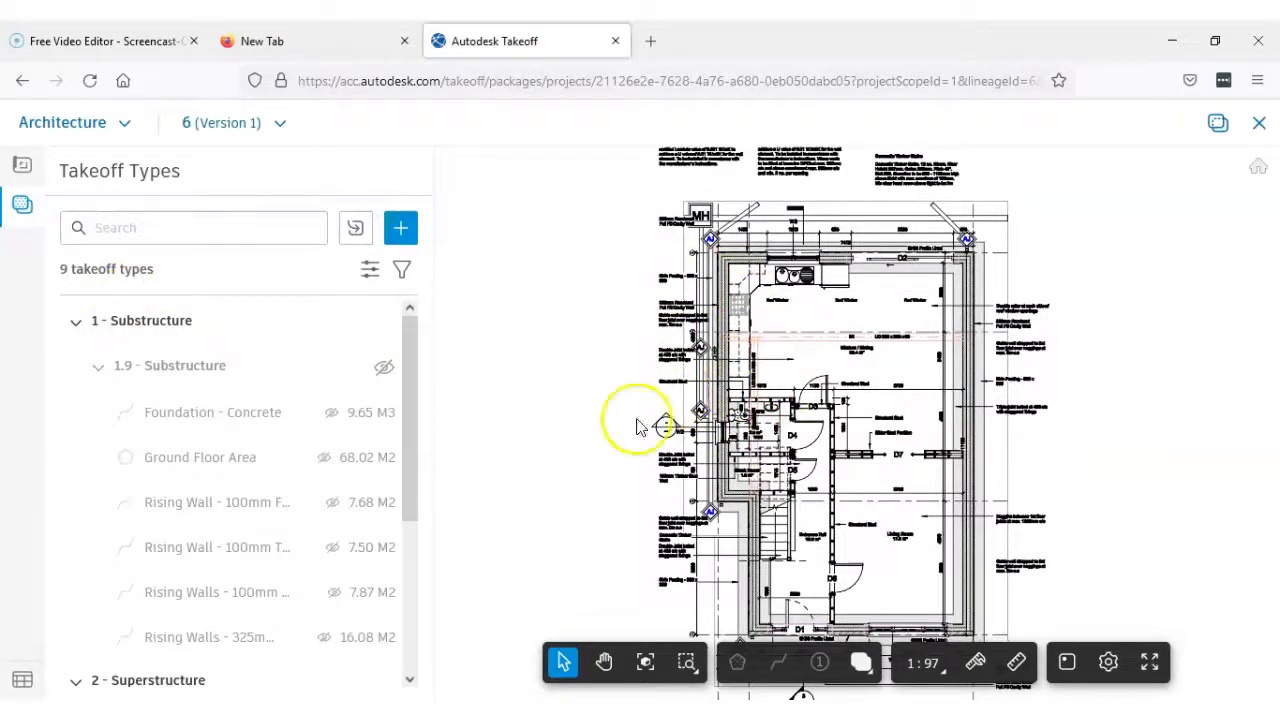
pyautogui.scroll(8, 773, 588)
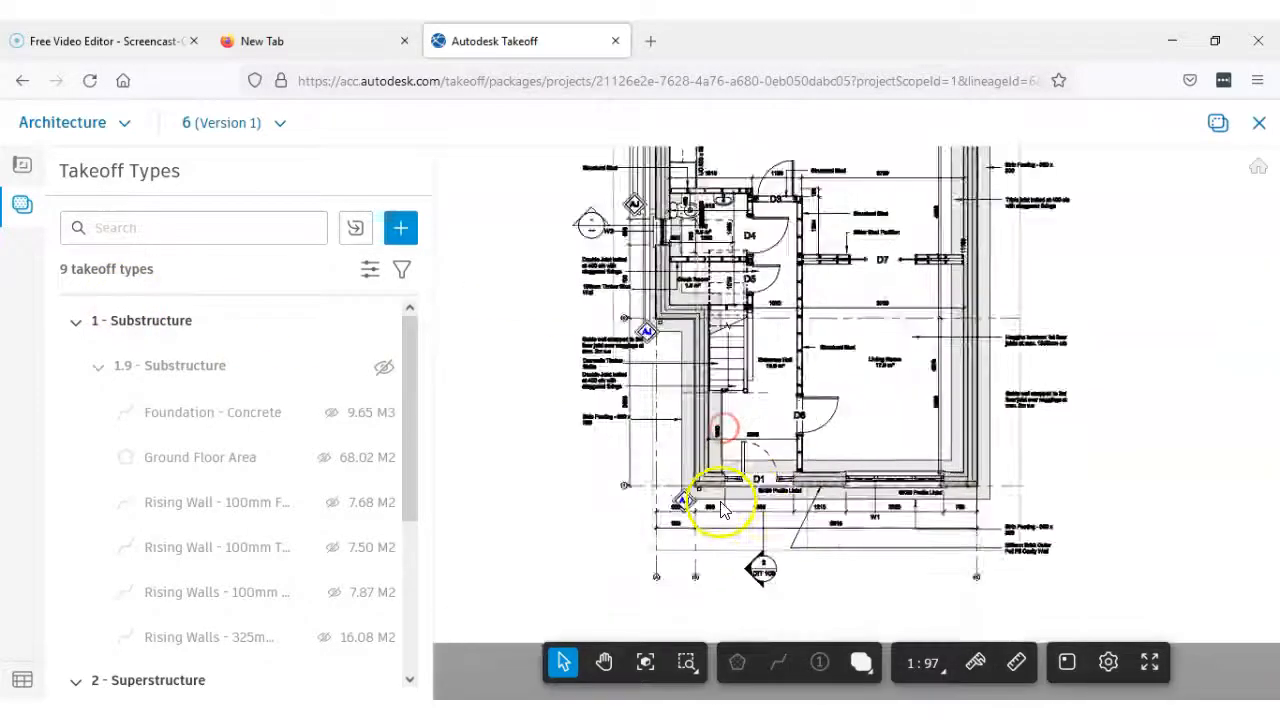
pyautogui.scroll(-5, 1137, 463)
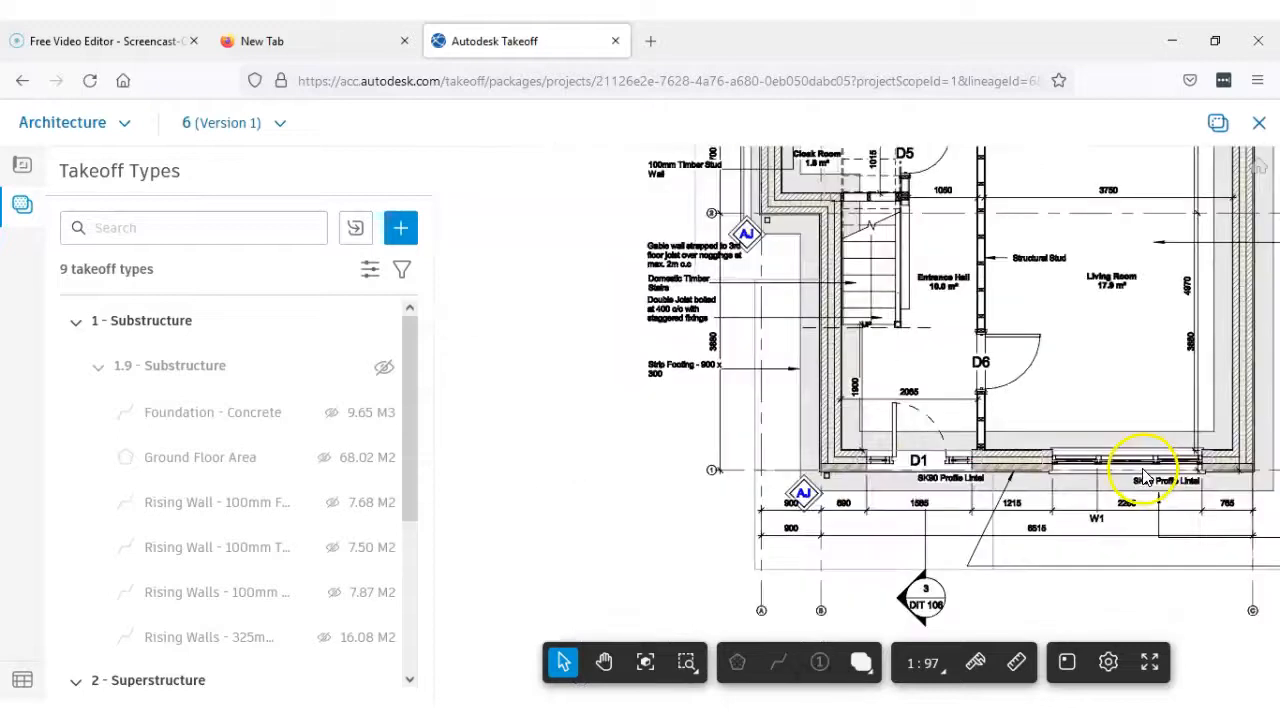
pyautogui.scroll(4, 713, 413)
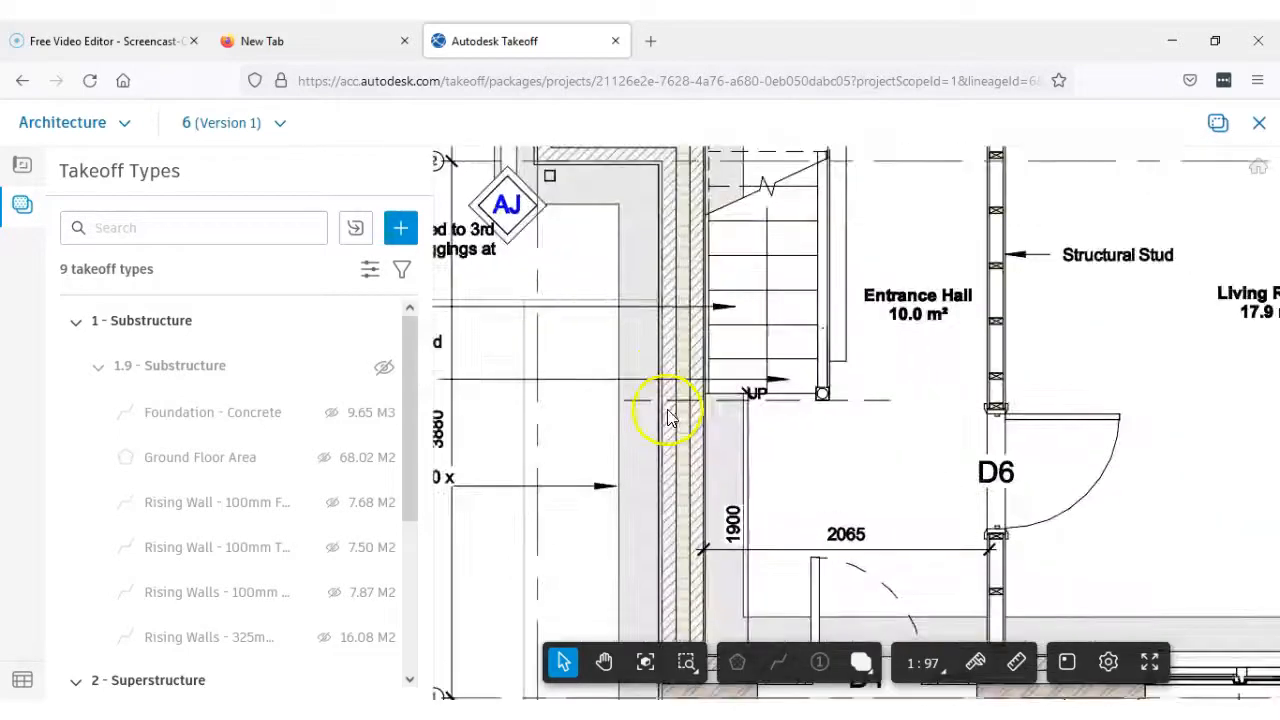
pyautogui.scroll(1, 689, 417)
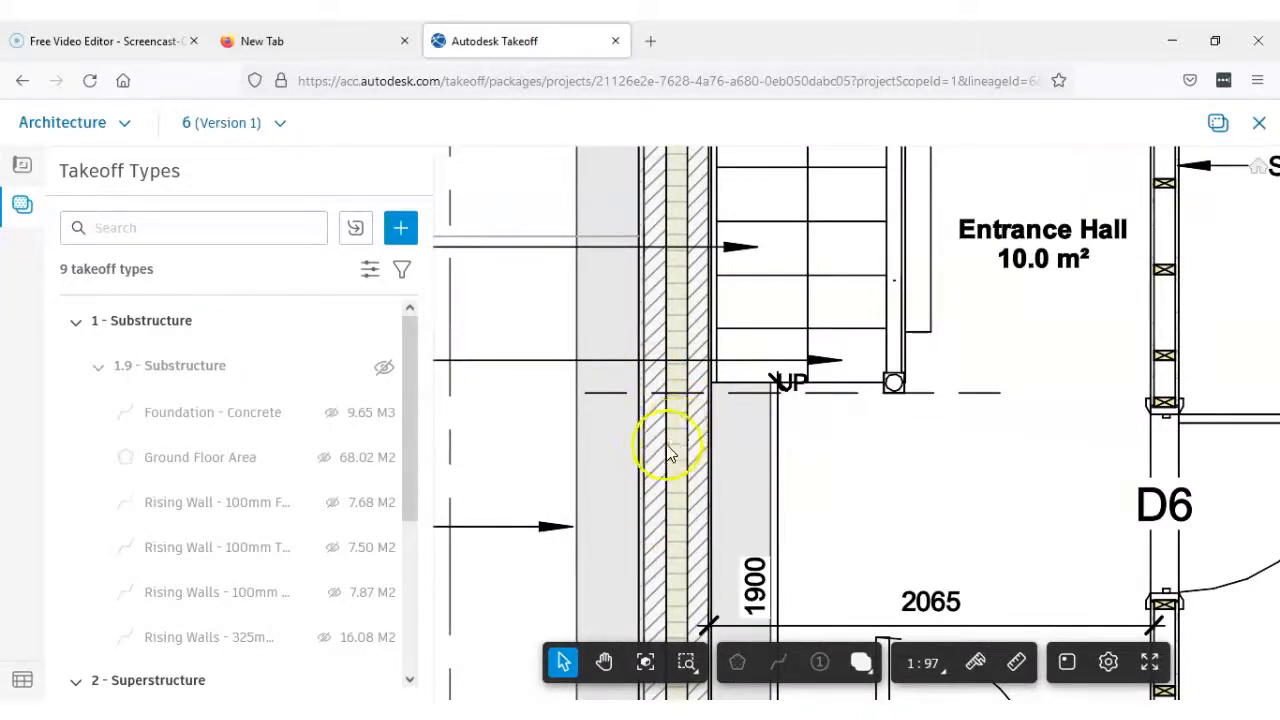
pyautogui.scroll(1, 668, 450)
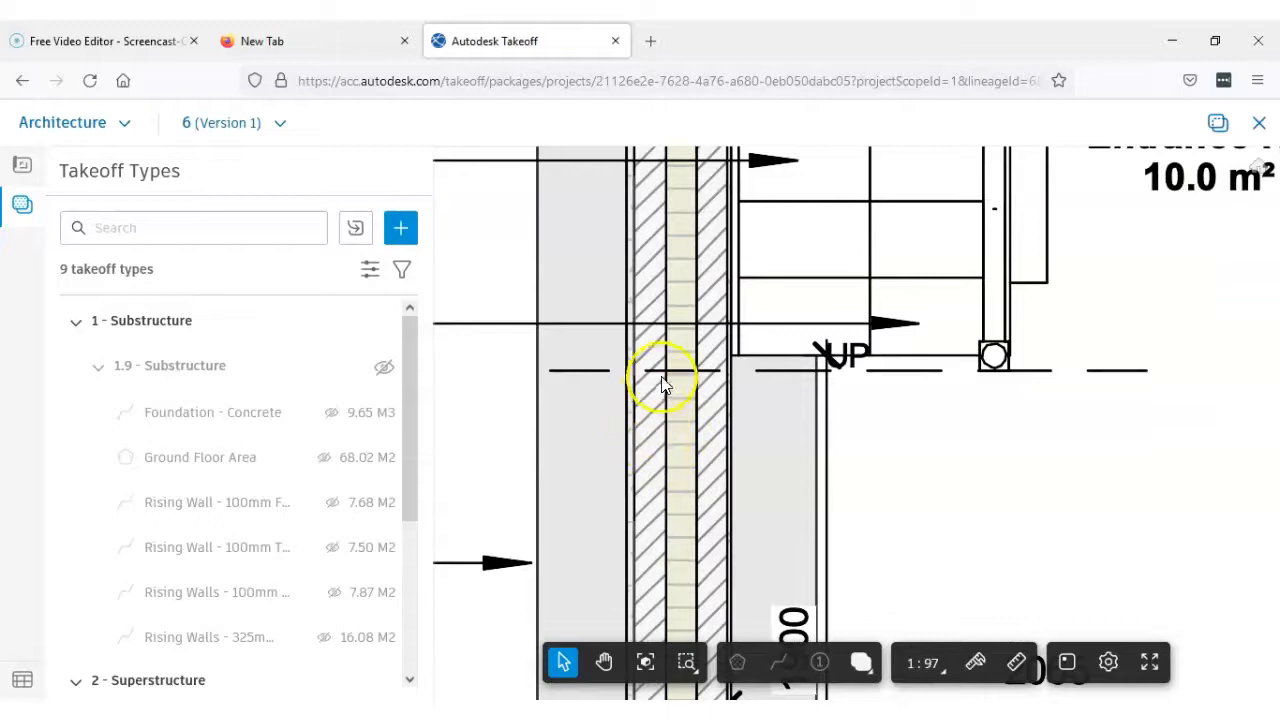
pyautogui.scroll(-1, 655, 418)
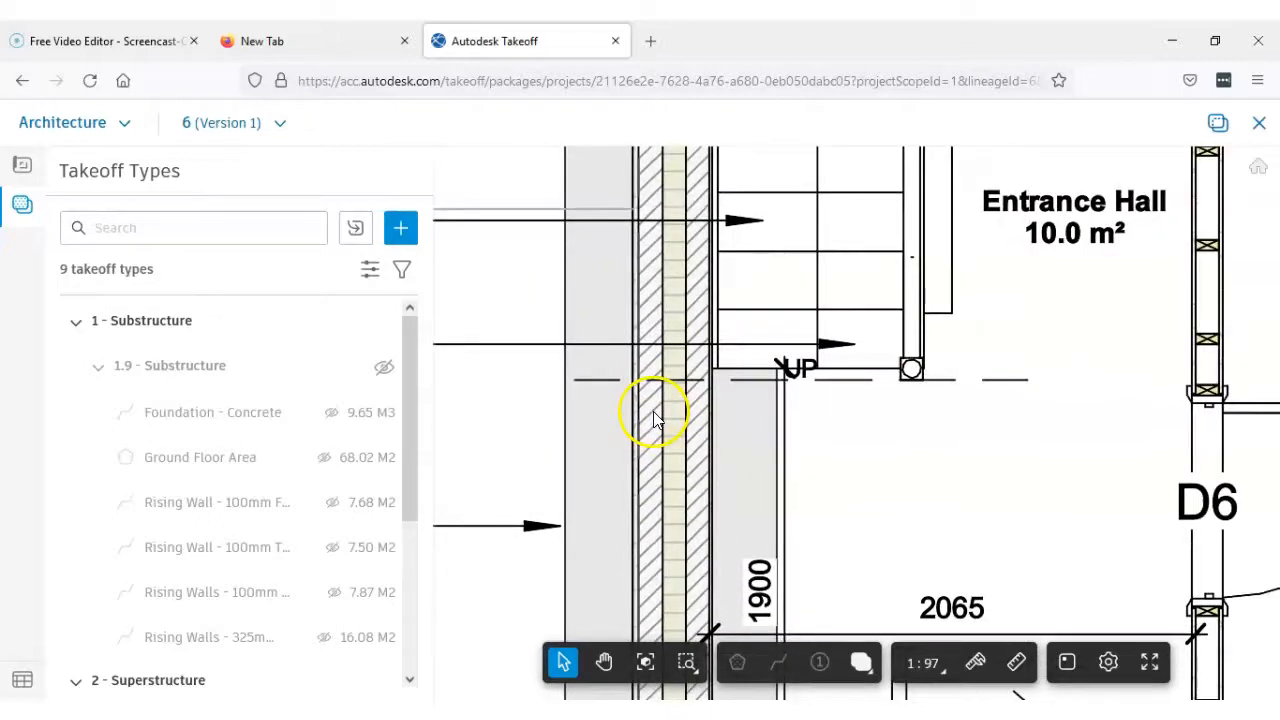
pyautogui.scroll(2, 655, 418)
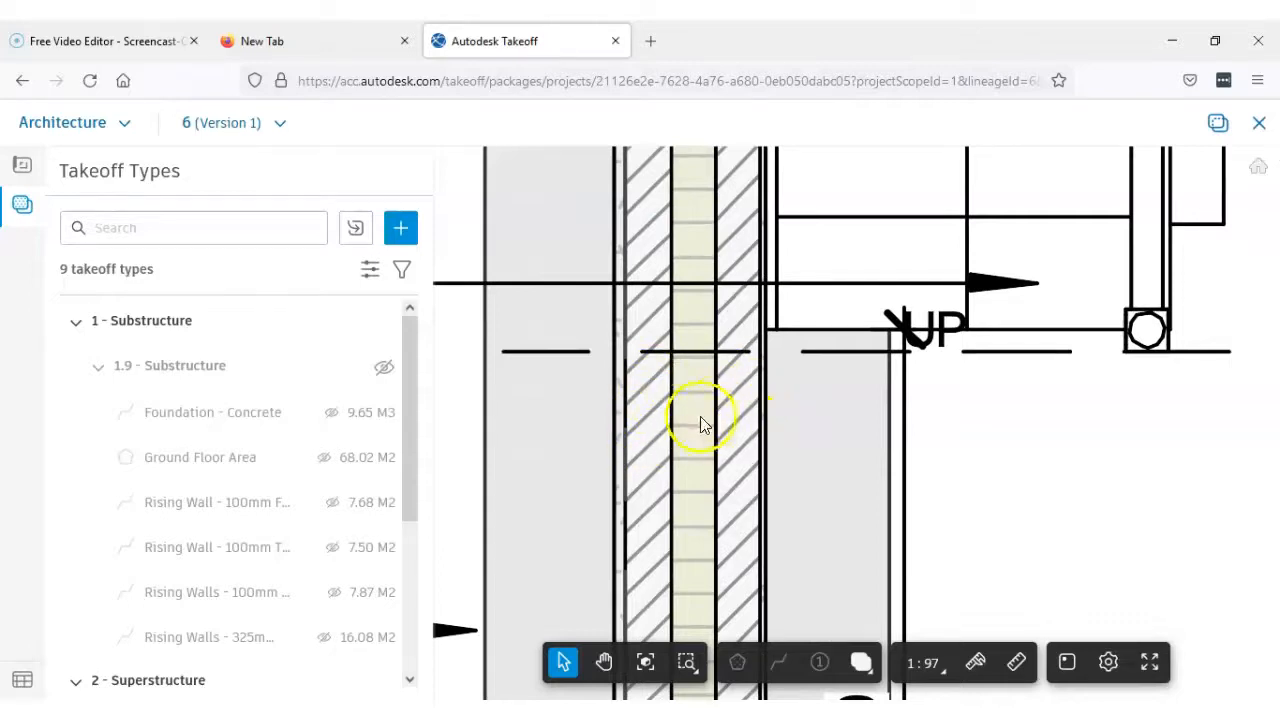
pyautogui.scroll(-5, 700, 425)
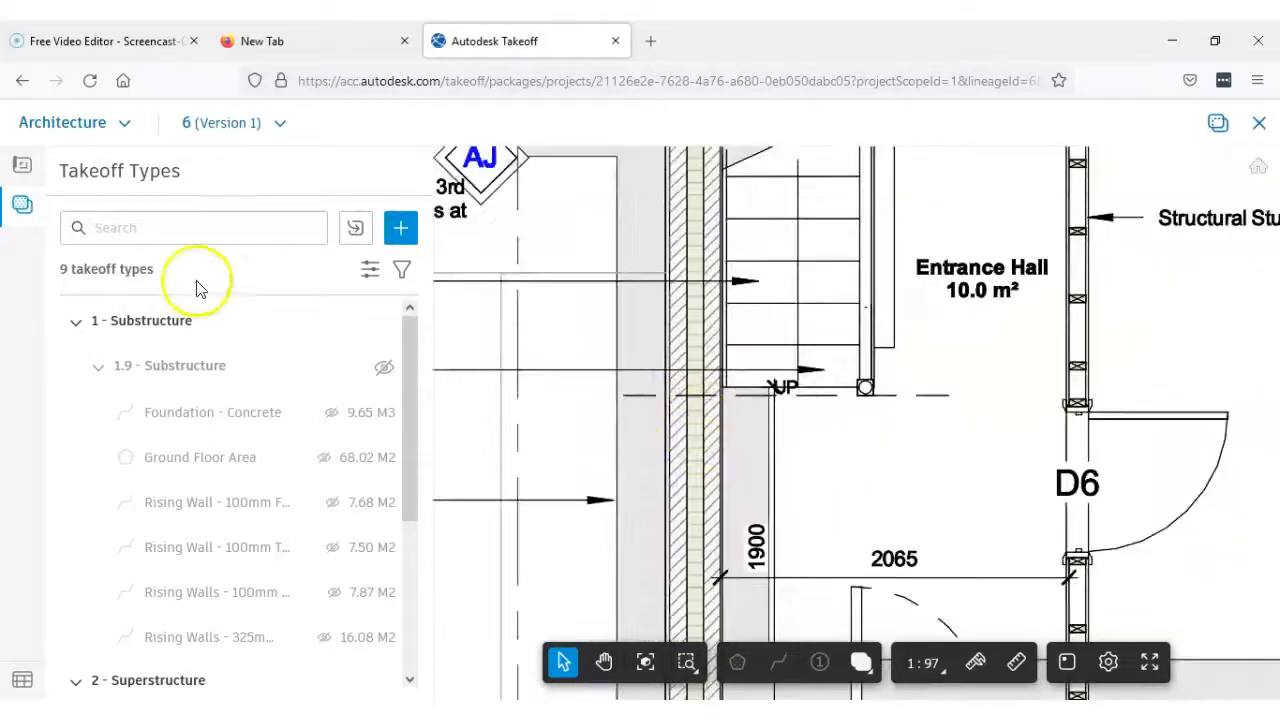
pyautogui.scroll(-3, 711, 433)
# Examine the front brick-outer cavity wall around door D1 and window W1, its end corners, and the wall's return at the Cloak Room
pyautogui.moveTo(712, 434); pyautogui.dragTo(617, 335)
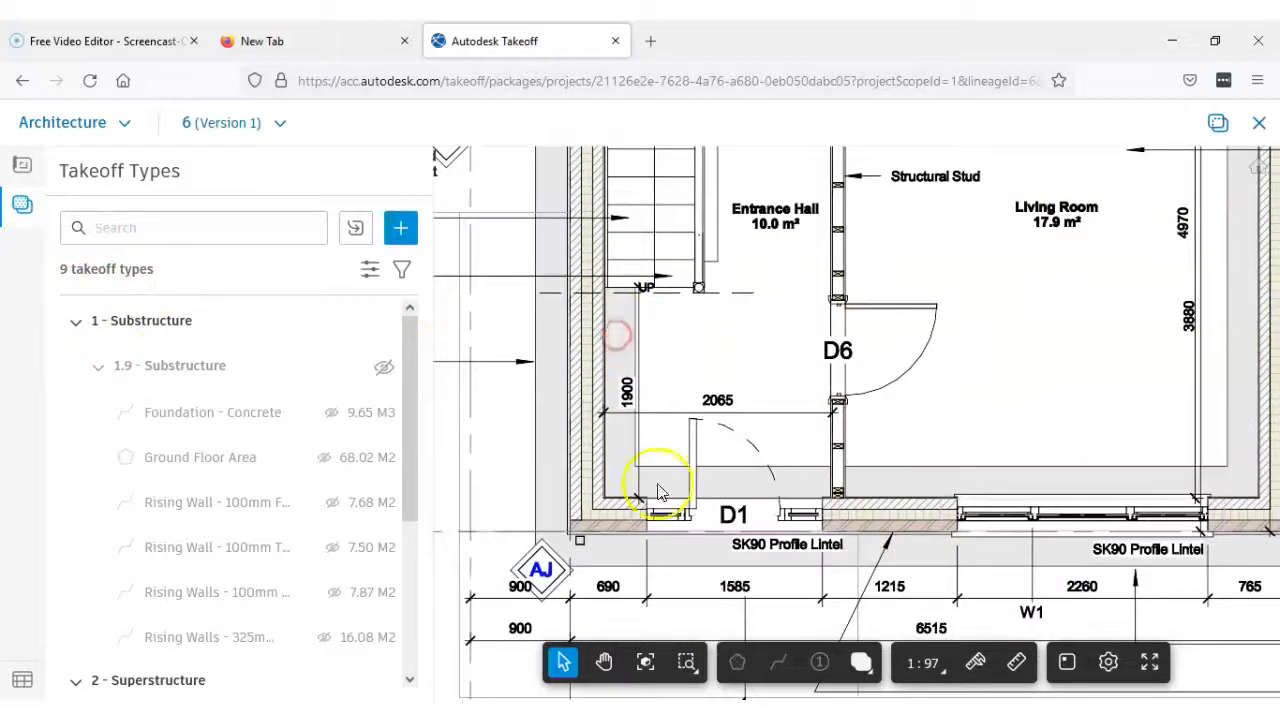
pyautogui.moveTo(680, 512); pyautogui.dragTo(721, 406)
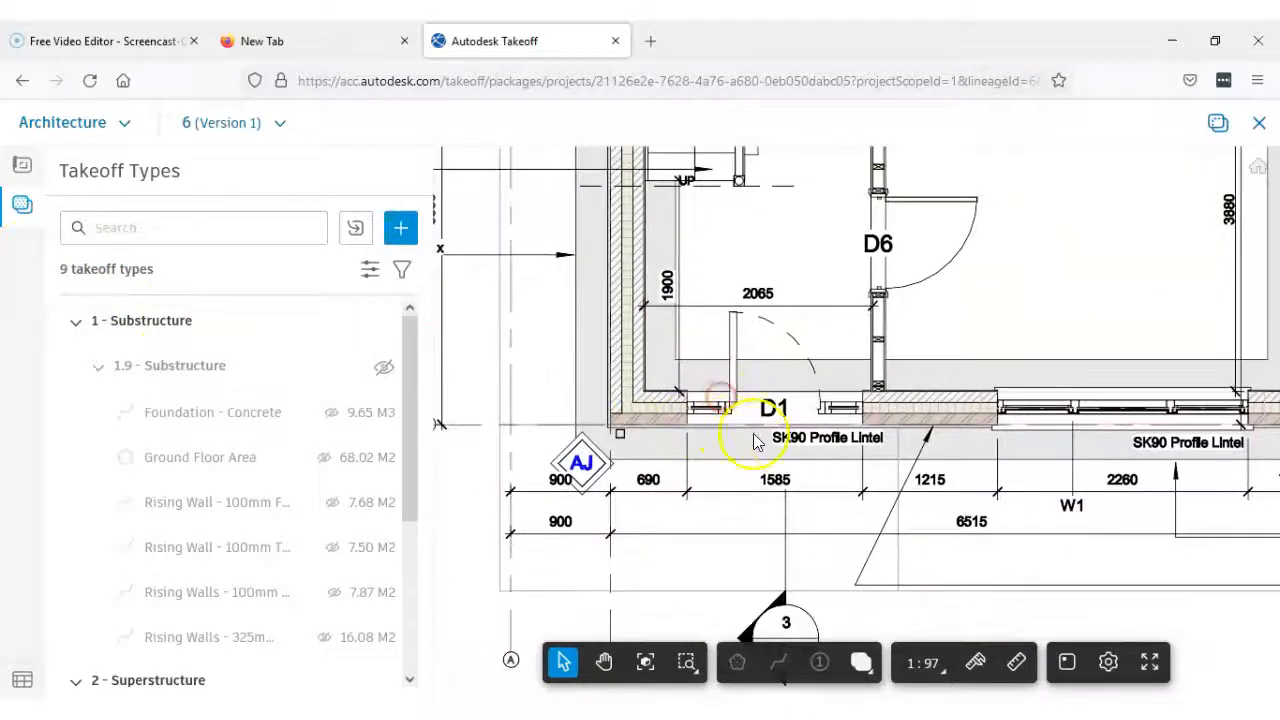
pyautogui.scroll(5, 890, 437)
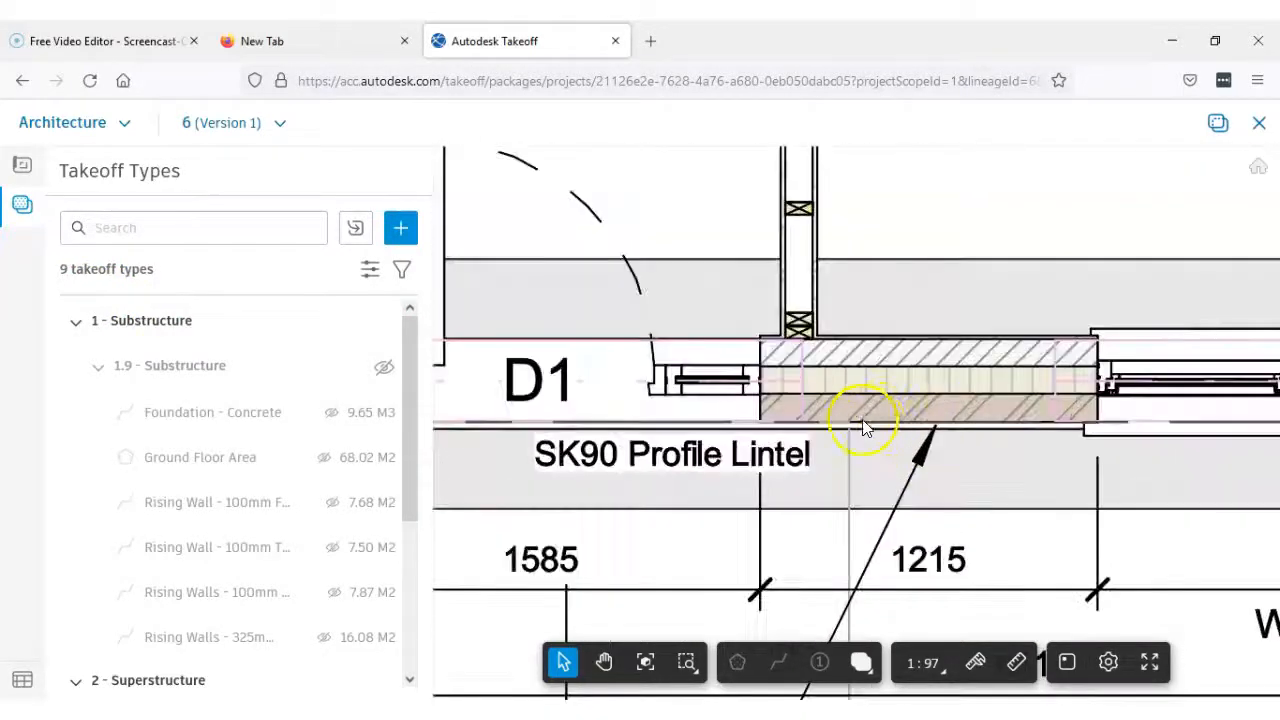
pyautogui.scroll(-3, 884, 412)
pyautogui.moveTo(589, 423); pyautogui.dragTo(757, 429)
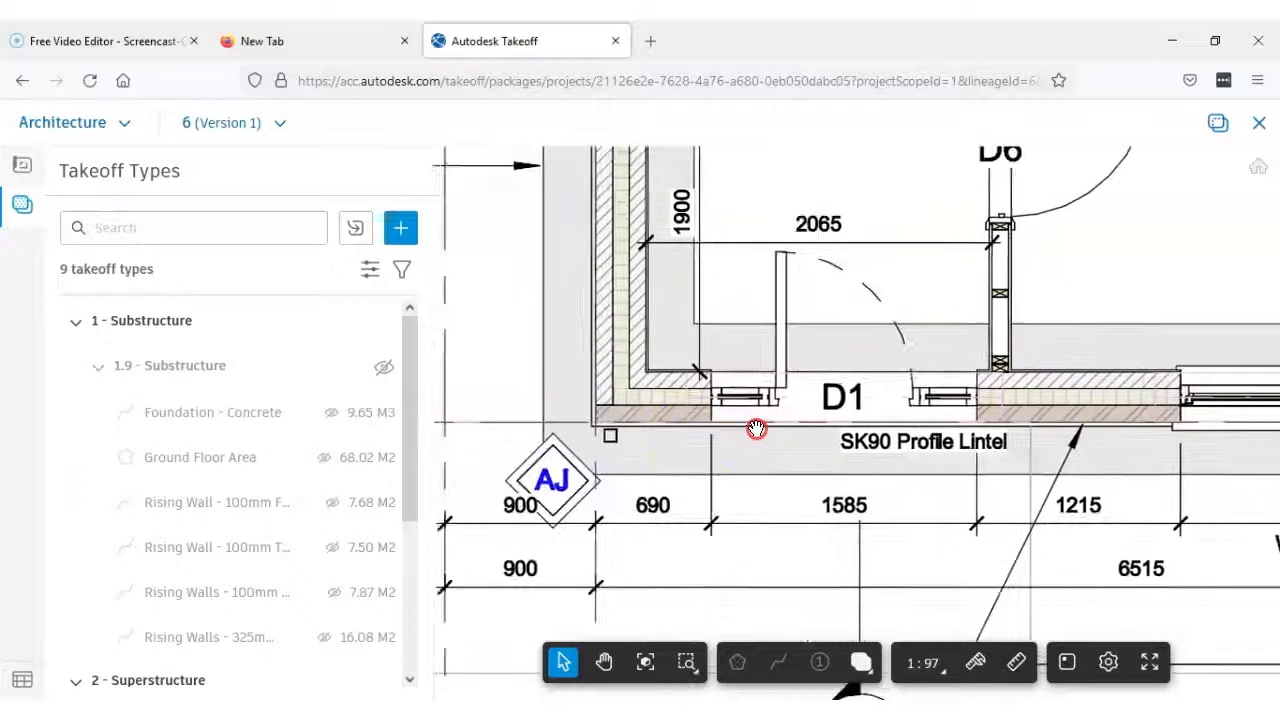
pyautogui.scroll(-2, 596, 428)
pyautogui.scroll(-4, 596, 428)
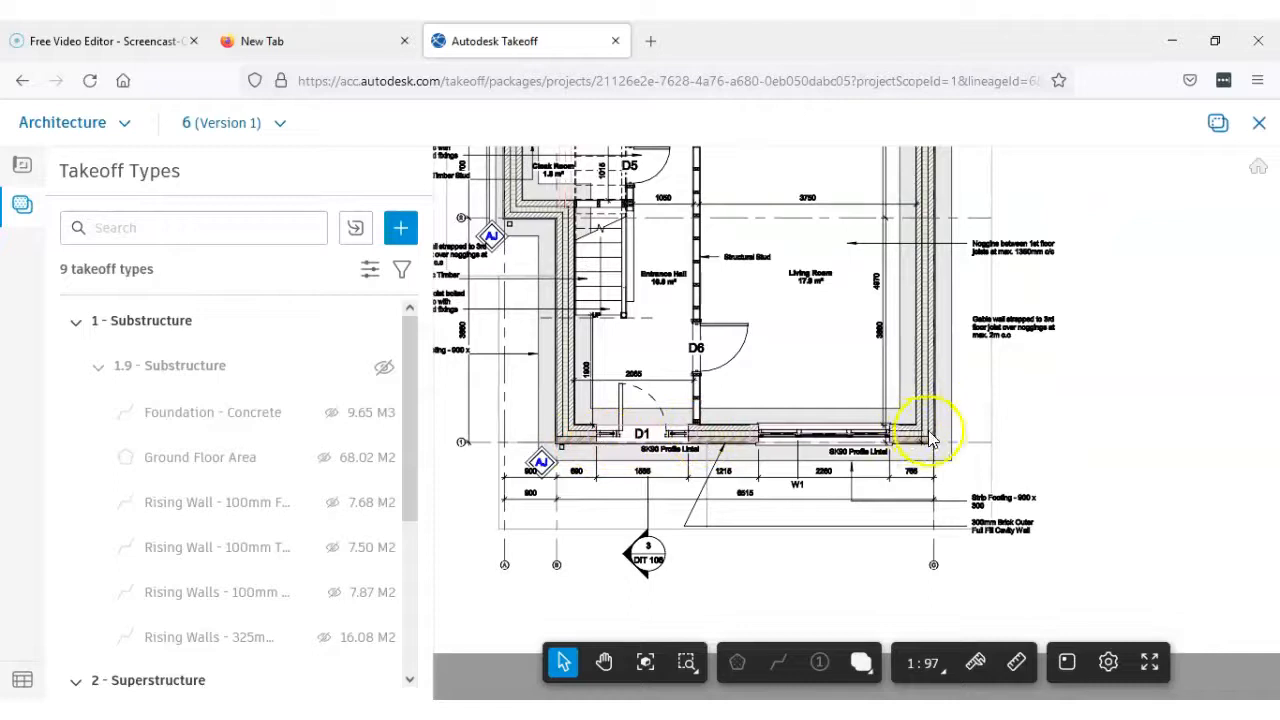
pyautogui.scroll(2, 548, 452)
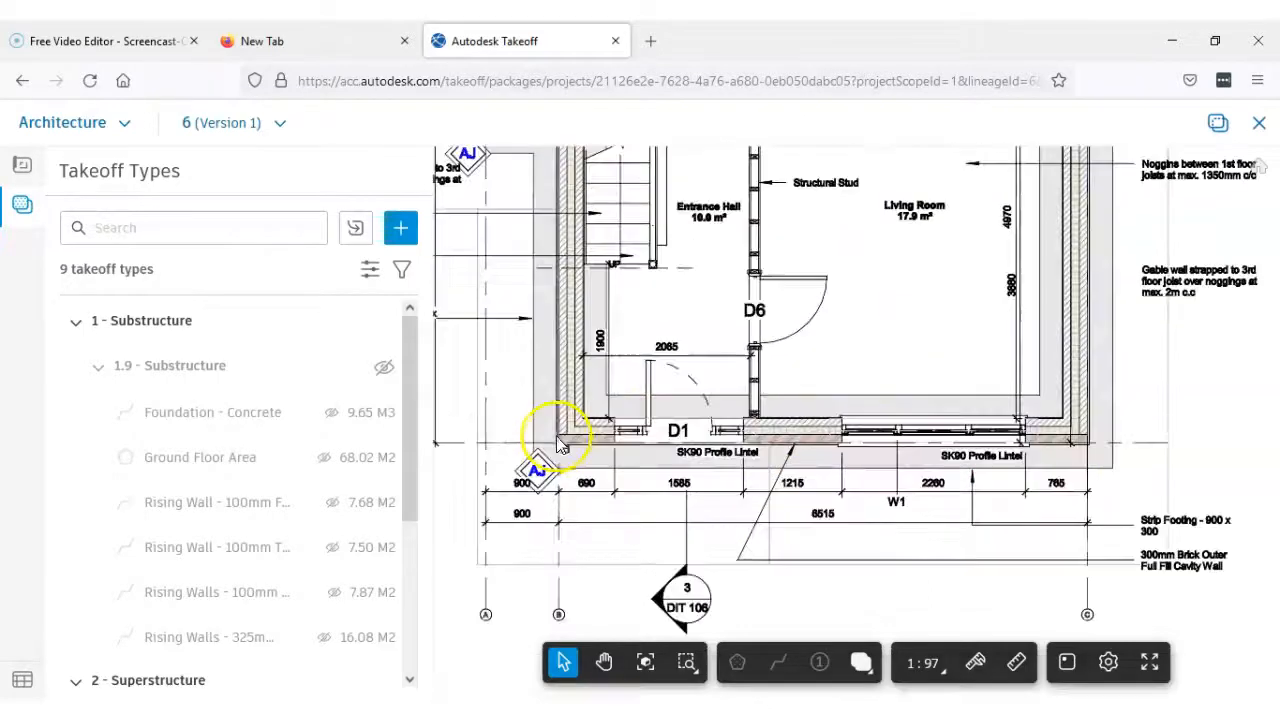
pyautogui.scroll(-3, 1077, 440)
pyautogui.scroll(6, 663, 357)
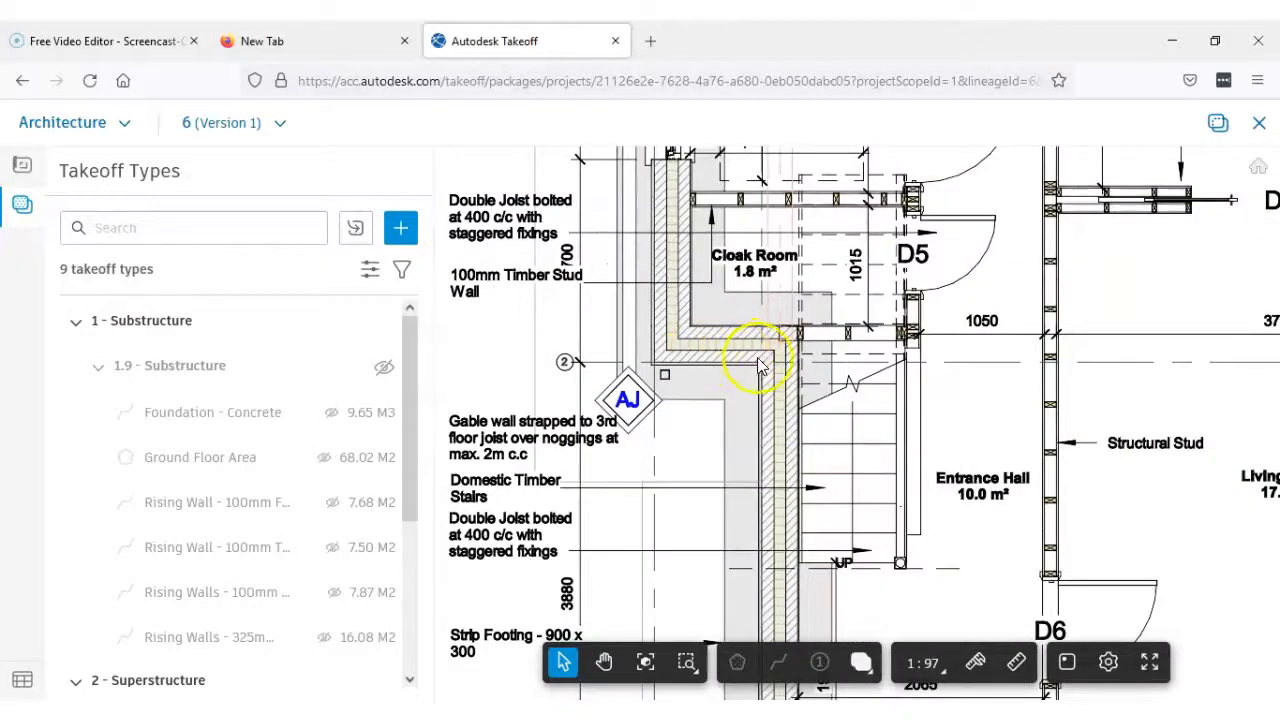
pyautogui.scroll(-3, 752, 365)
pyautogui.moveTo(908, 555); pyautogui.dragTo(829, 402)
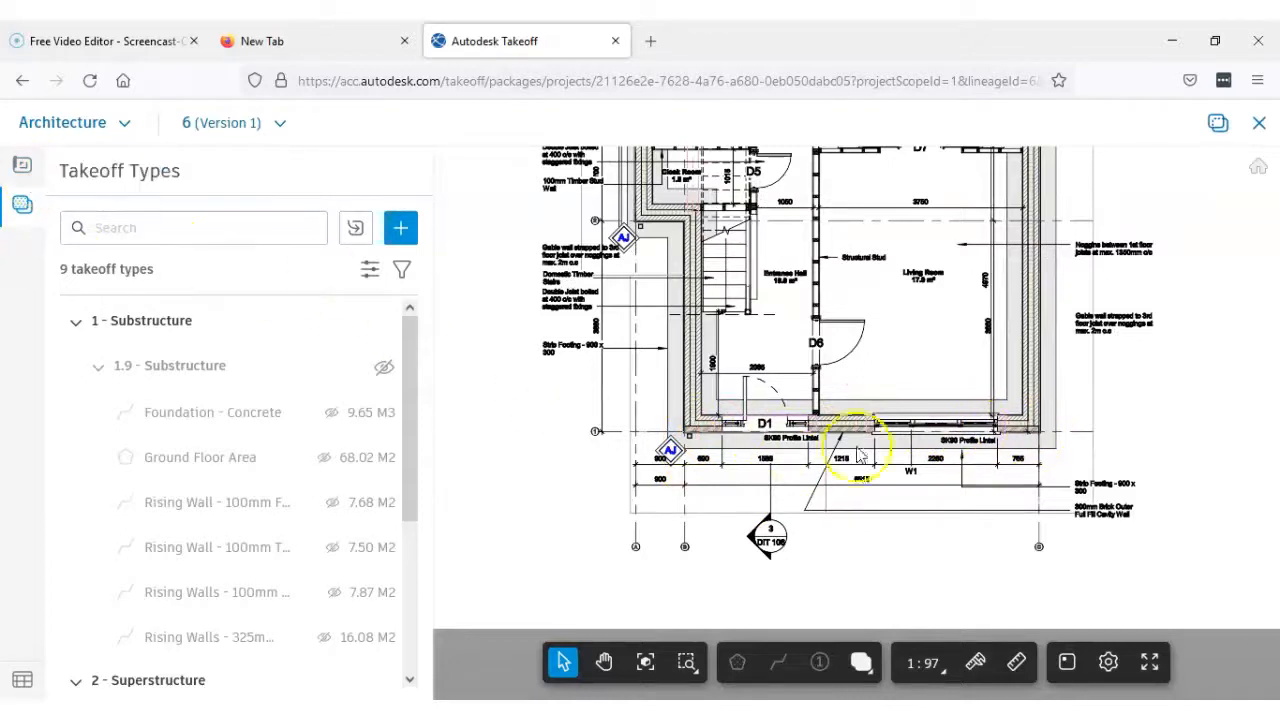
# Open sheet 1, Front Elevation, and examine the line between brick and render and the overall height dimension
pyautogui.click(24, 170)
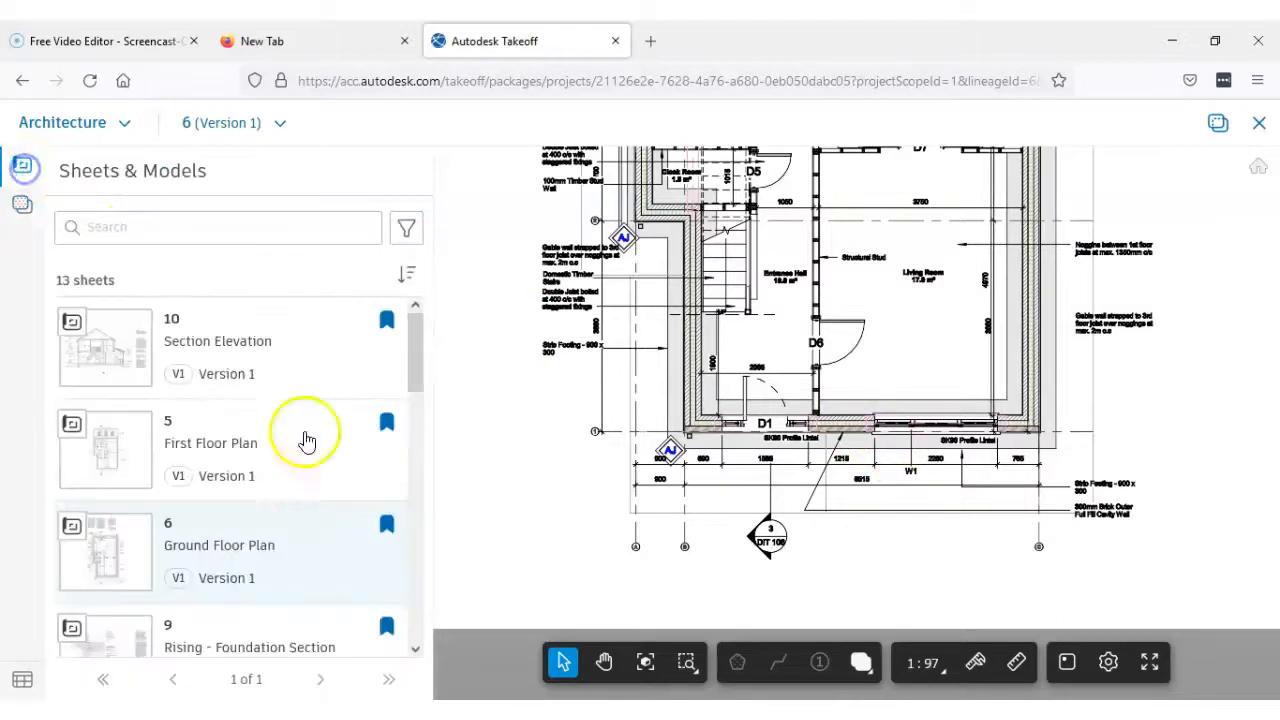
pyautogui.moveTo(414, 335); pyautogui.dragTo(424, 425)
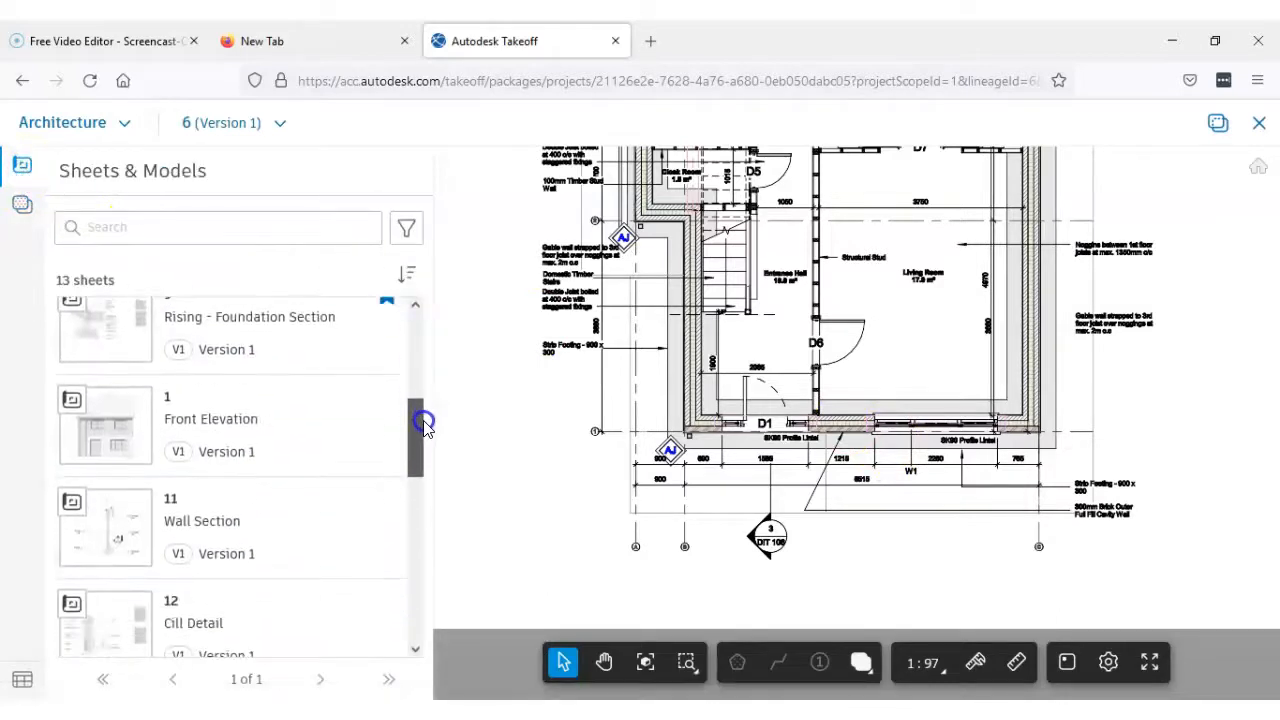
pyautogui.click(215, 419)
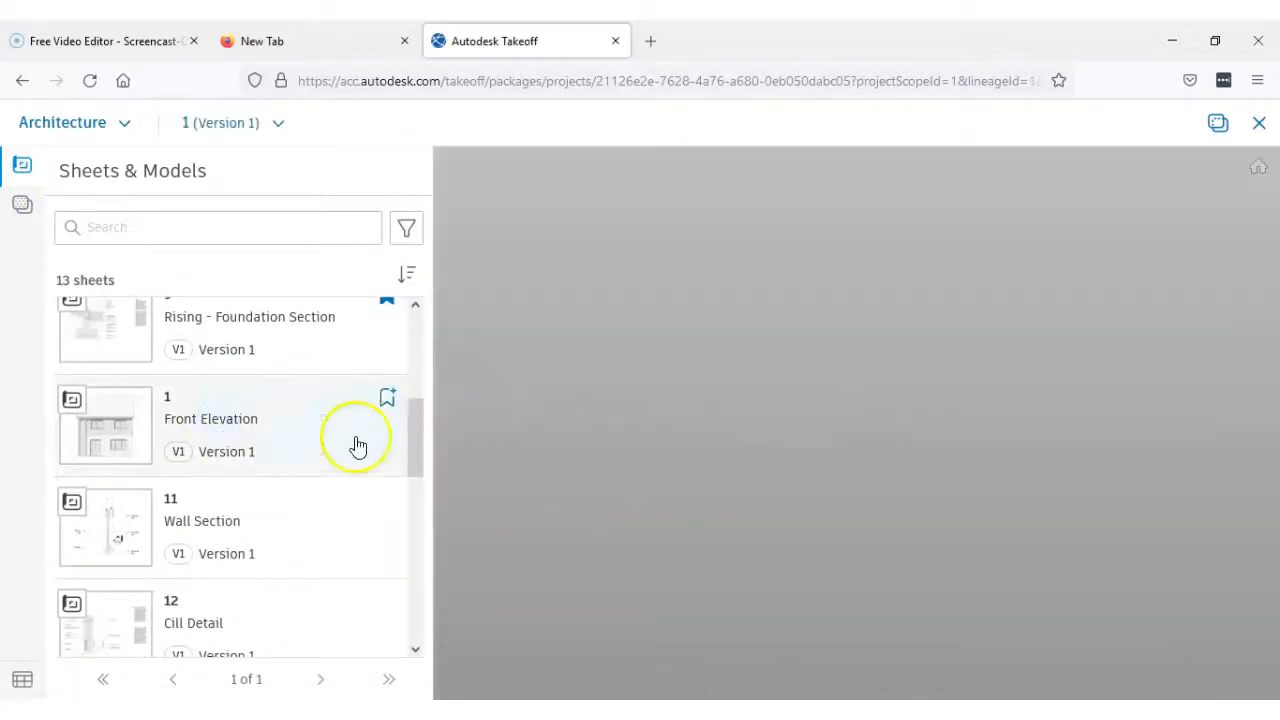
pyautogui.scroll(1, 712, 430)
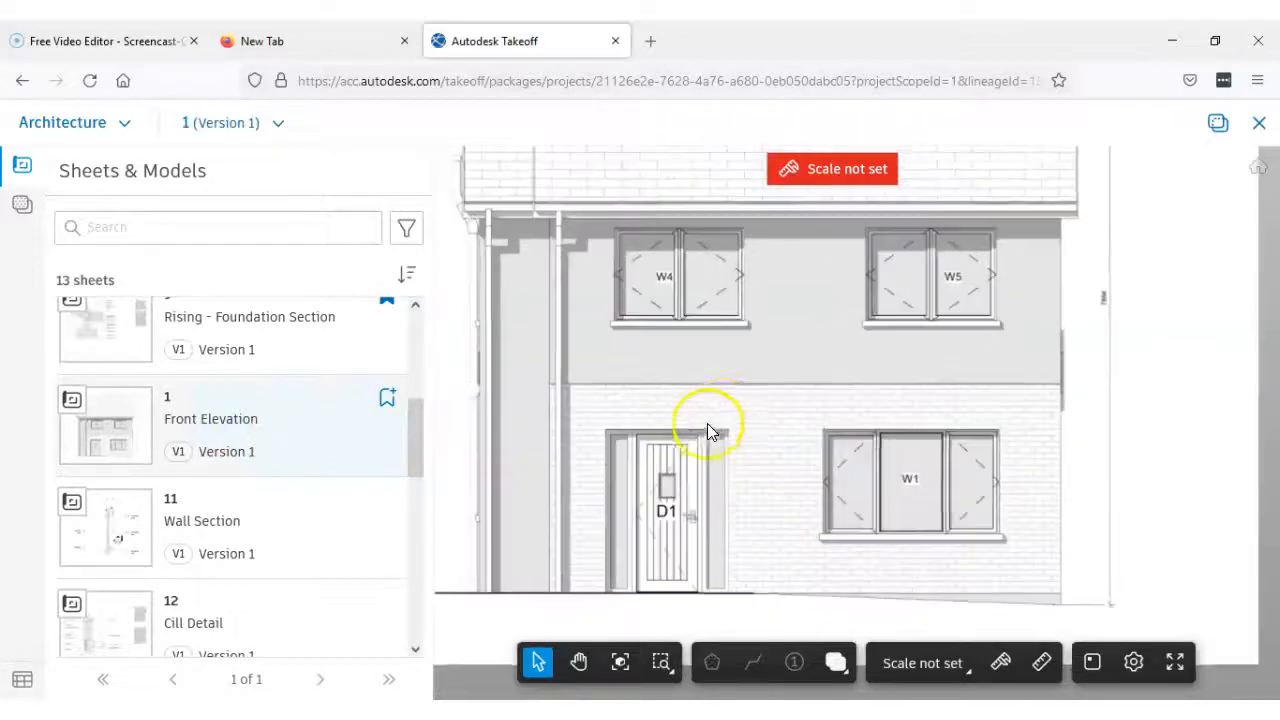
pyautogui.scroll(-1, 780, 520)
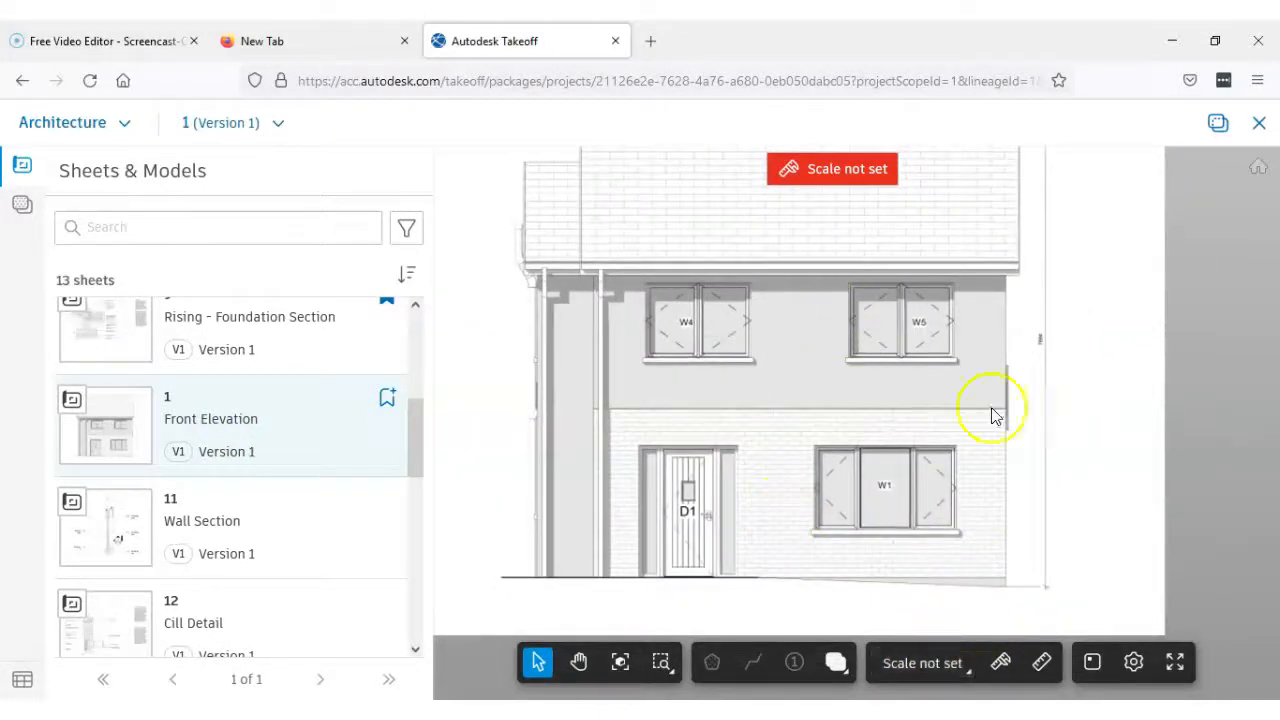
pyautogui.scroll(3, 1043, 357)
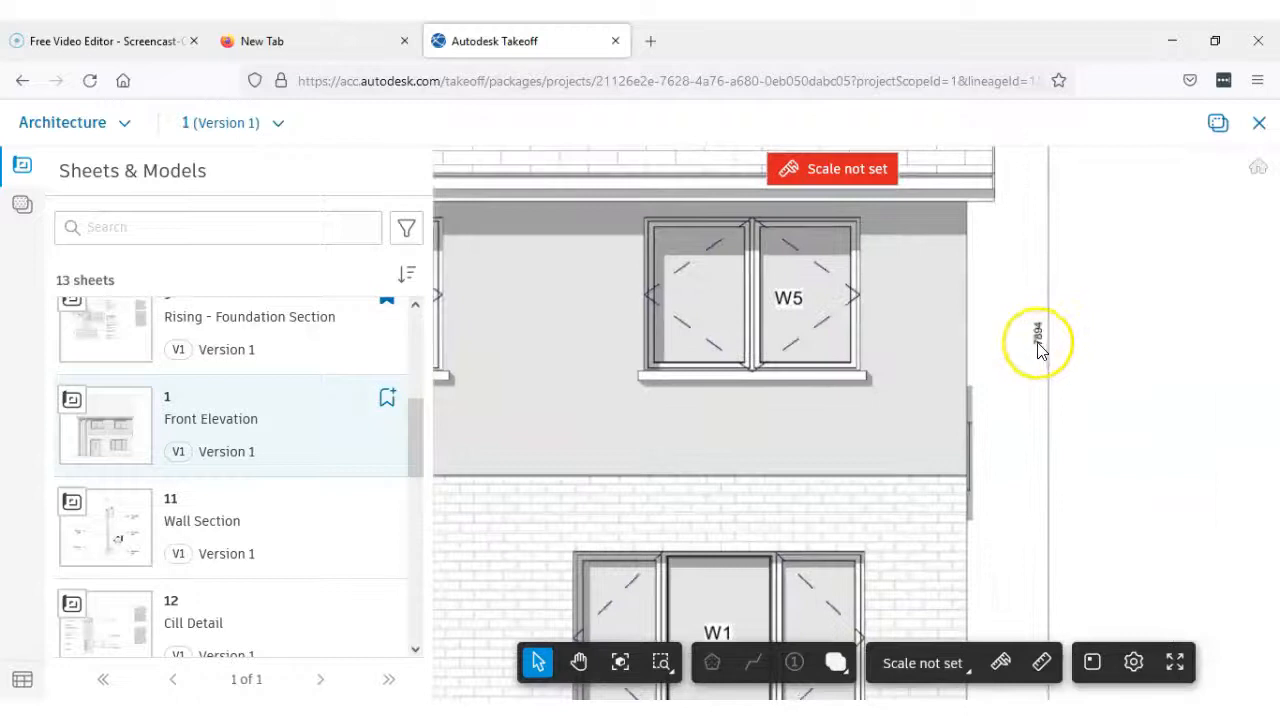
pyautogui.scroll(1, 1038, 345)
pyautogui.scroll(-2, 1038, 345)
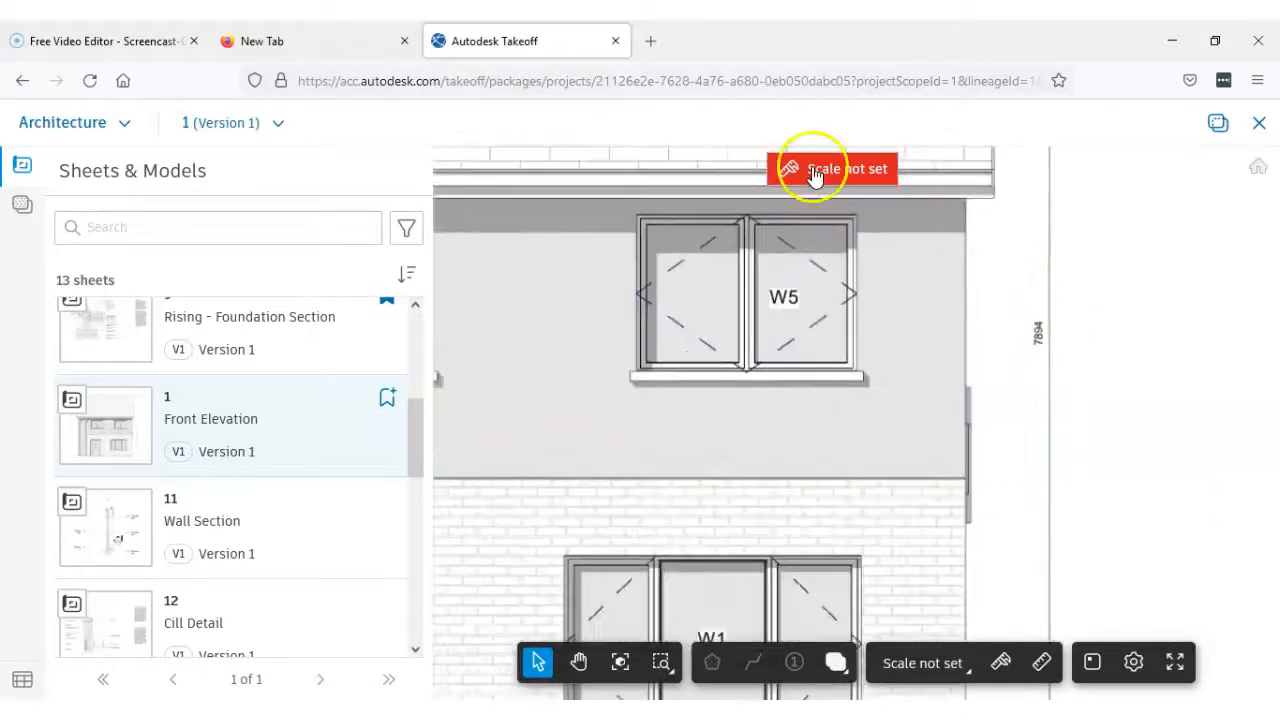
# Start calibrating the Front Elevation and set the first point at the lower end of the overall height dimension line
pyautogui.click(810, 167)
pyautogui.scroll(-3, 1058, 404)
pyautogui.moveTo(1062, 581); pyautogui.dragTo(905, 535, button='middle')
pyautogui.scroll(1, 907, 538)
pyautogui.scroll(4, 908, 550)
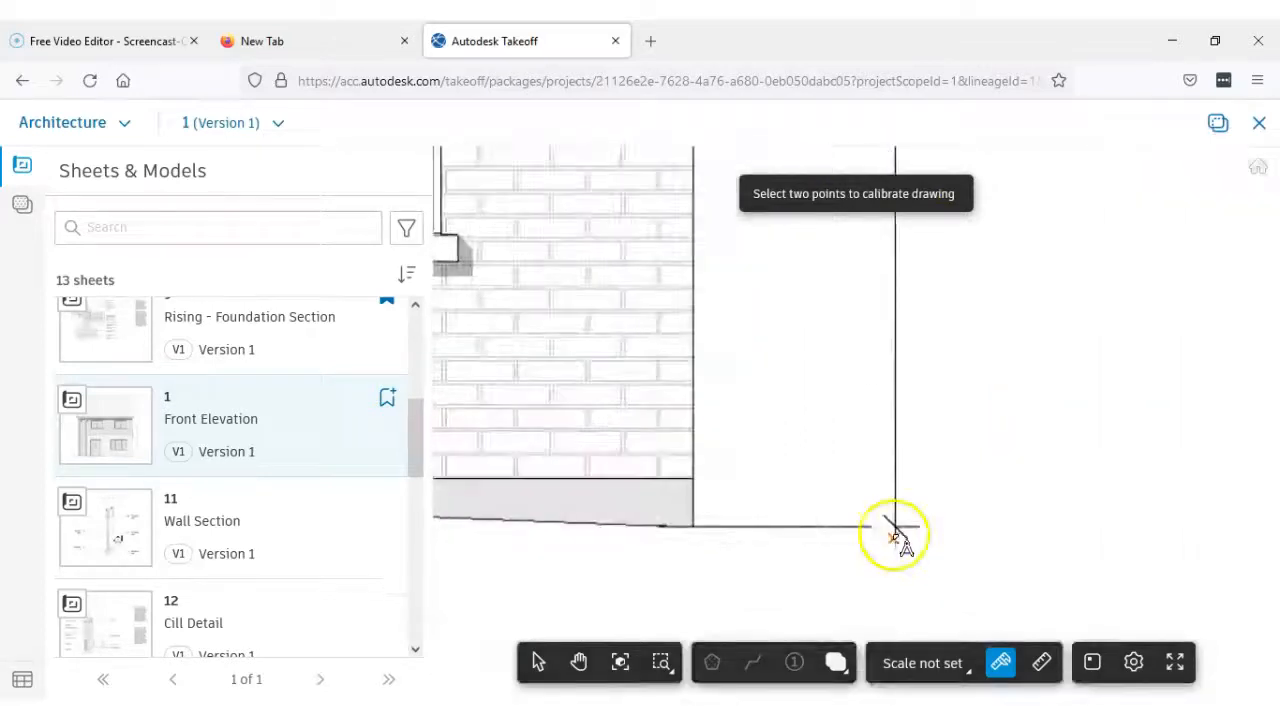
pyautogui.scroll(2, 895, 527)
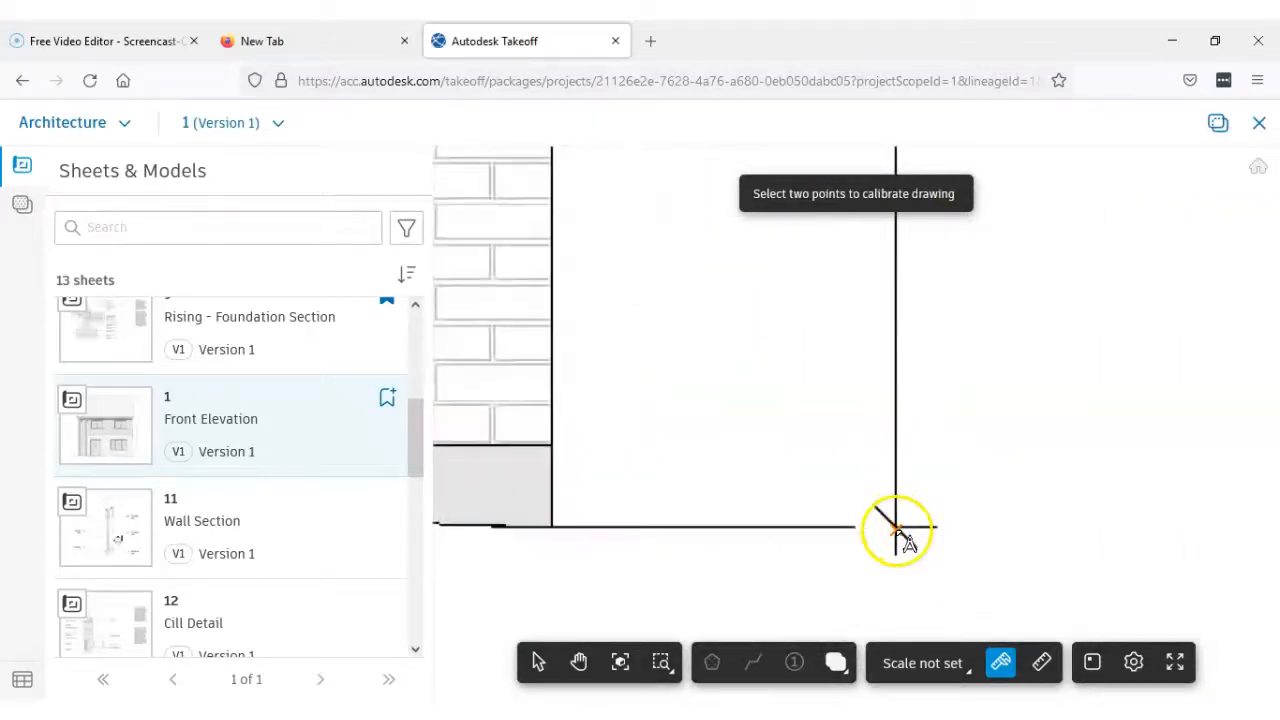
pyautogui.scroll(-10, 897, 527)
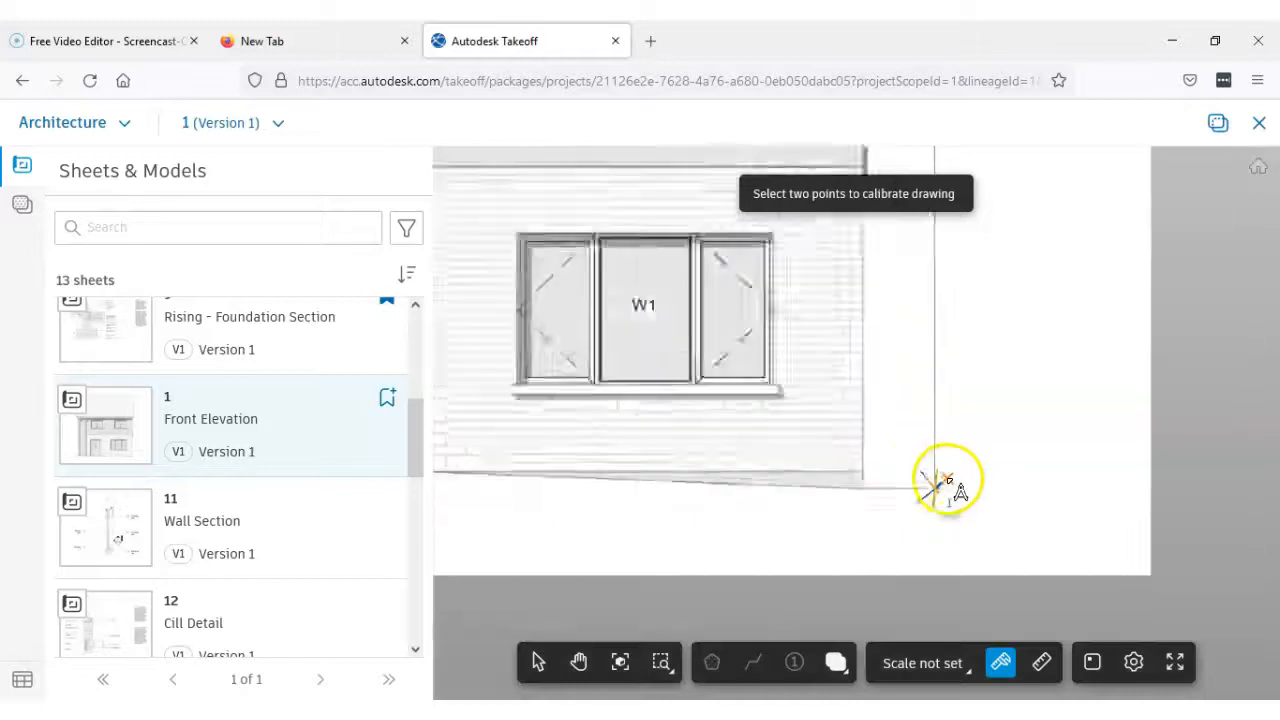
# Set the second calibration point at the upper end of the height dimension line and calibrate it to 7894 millimeters
pyautogui.moveTo(942, 401); pyautogui.dragTo(916, 519, button='middle')
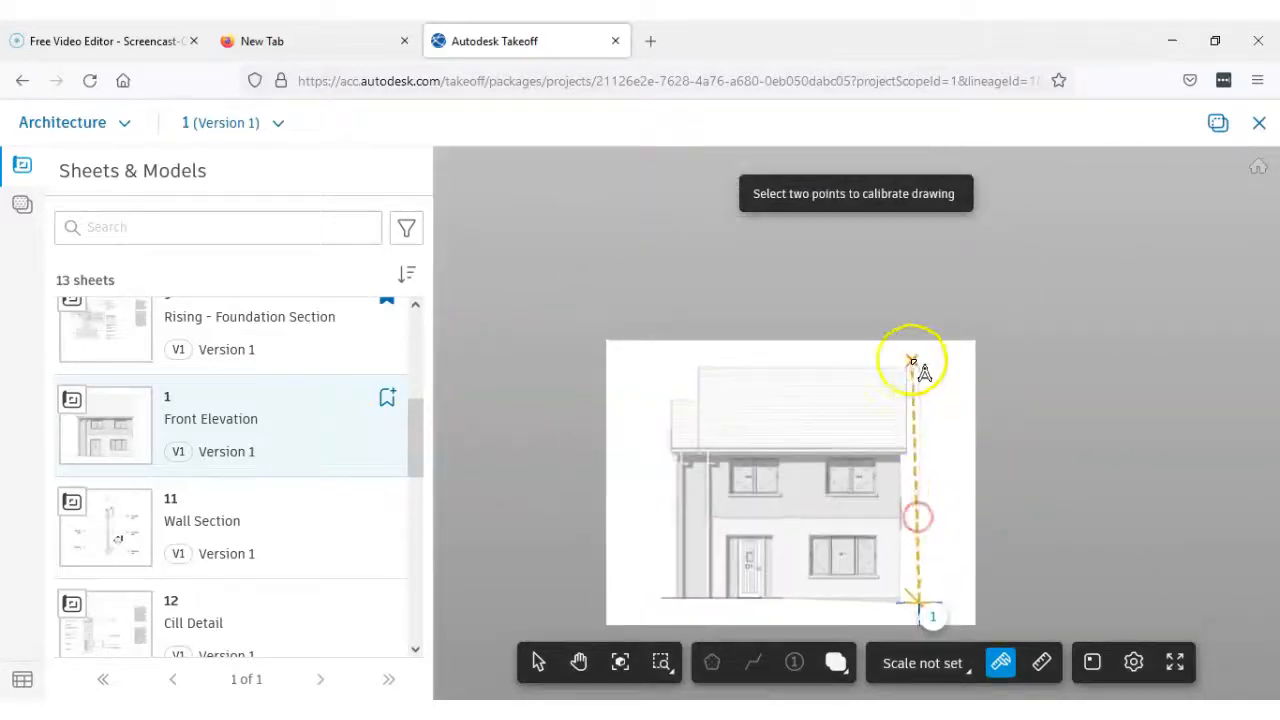
pyautogui.scroll(5, 920, 367)
pyautogui.scroll(-5, 923, 374)
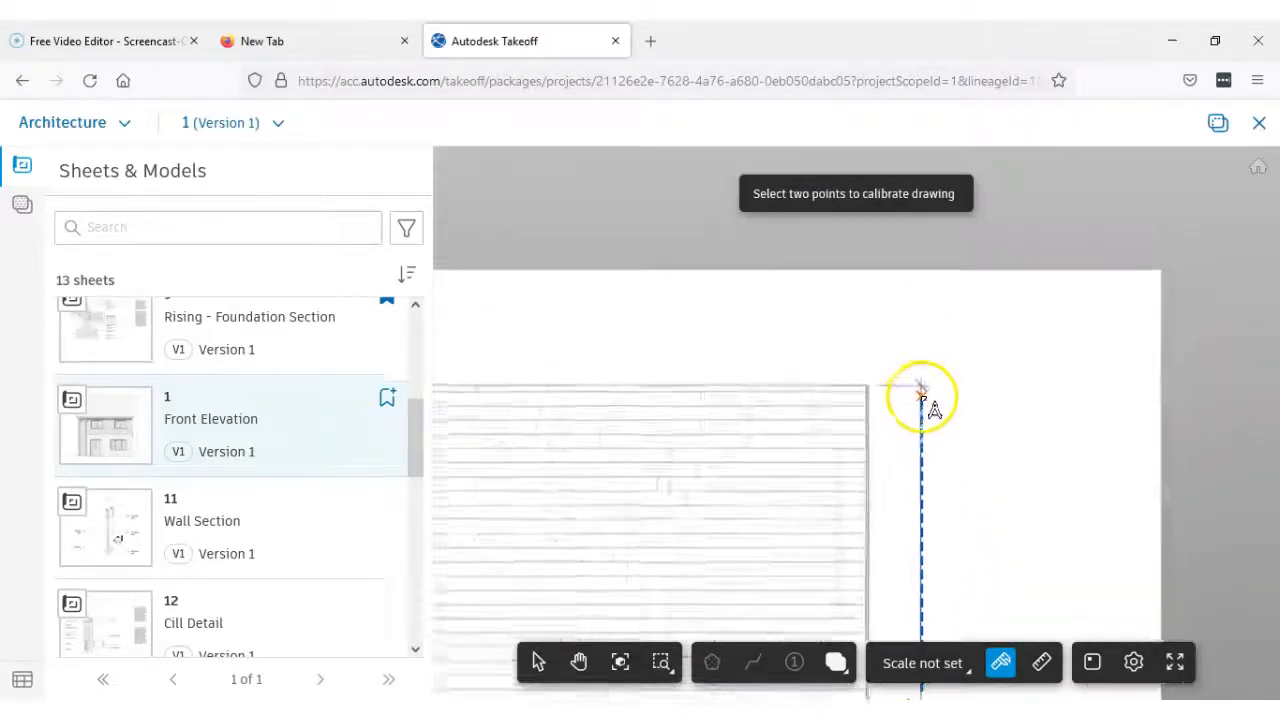
pyautogui.scroll(5, 918, 500)
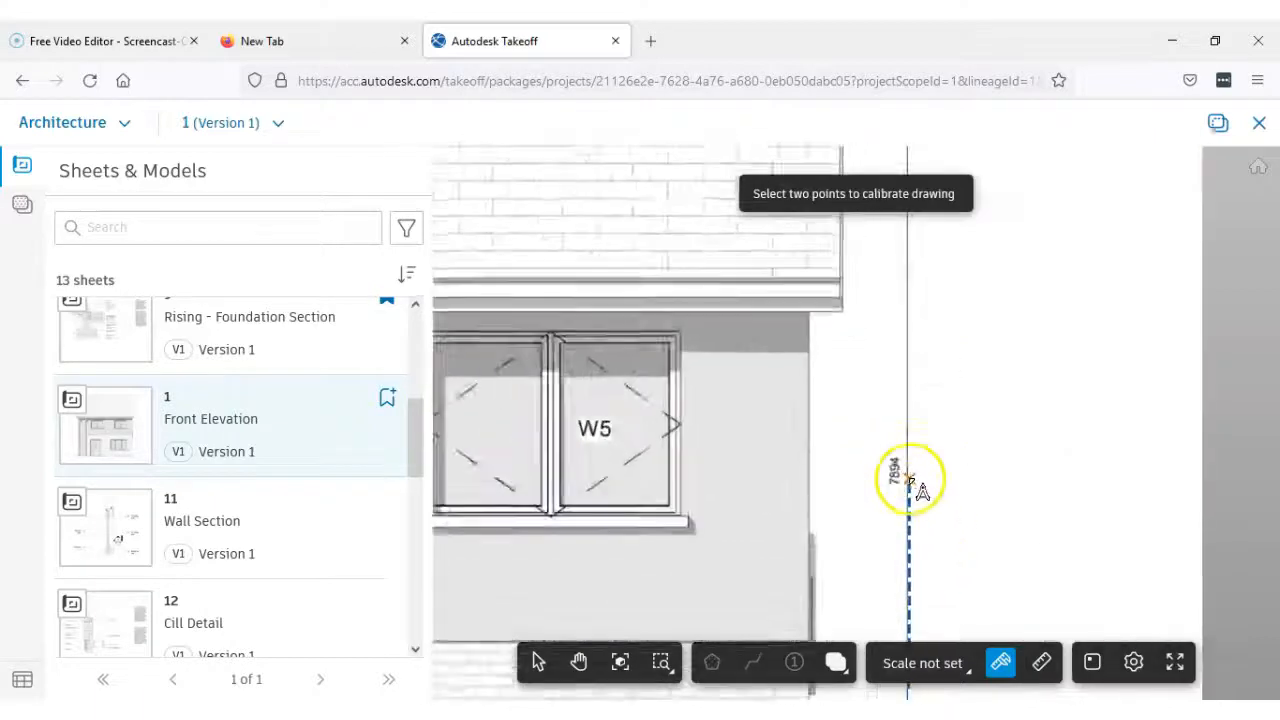
pyautogui.scroll(-5, 910, 485)
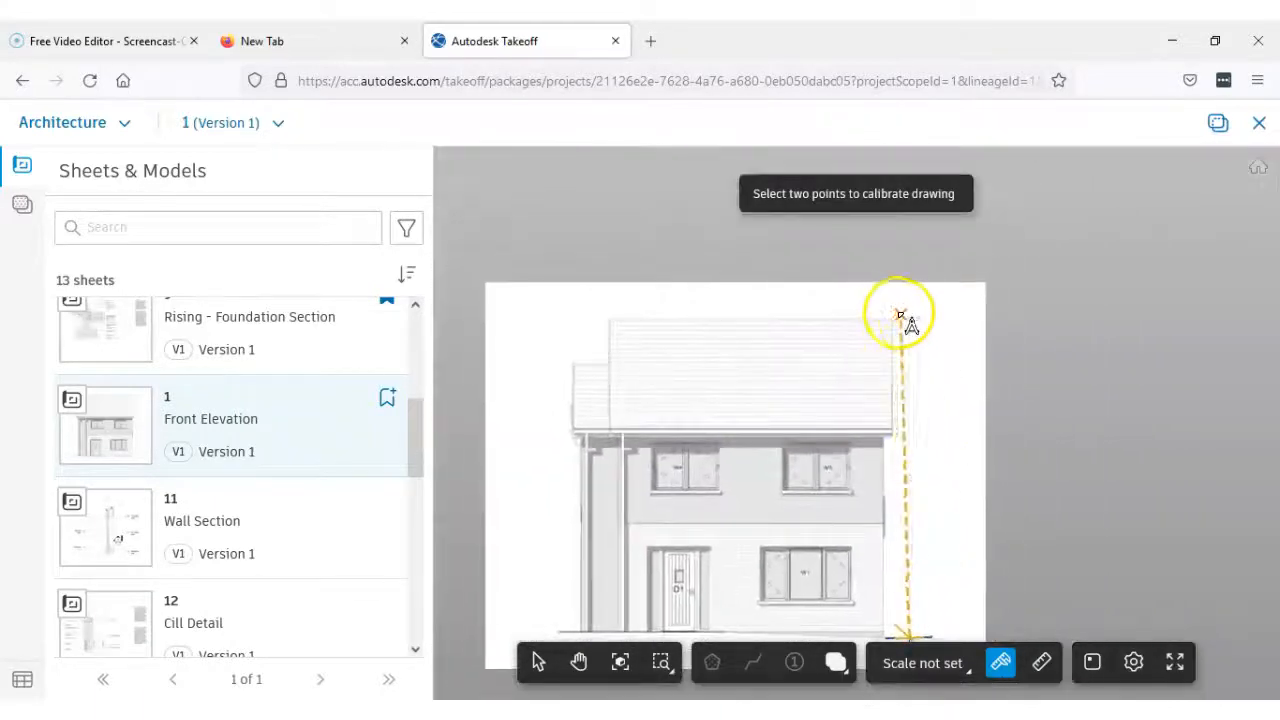
pyautogui.scroll(5, 905, 316)
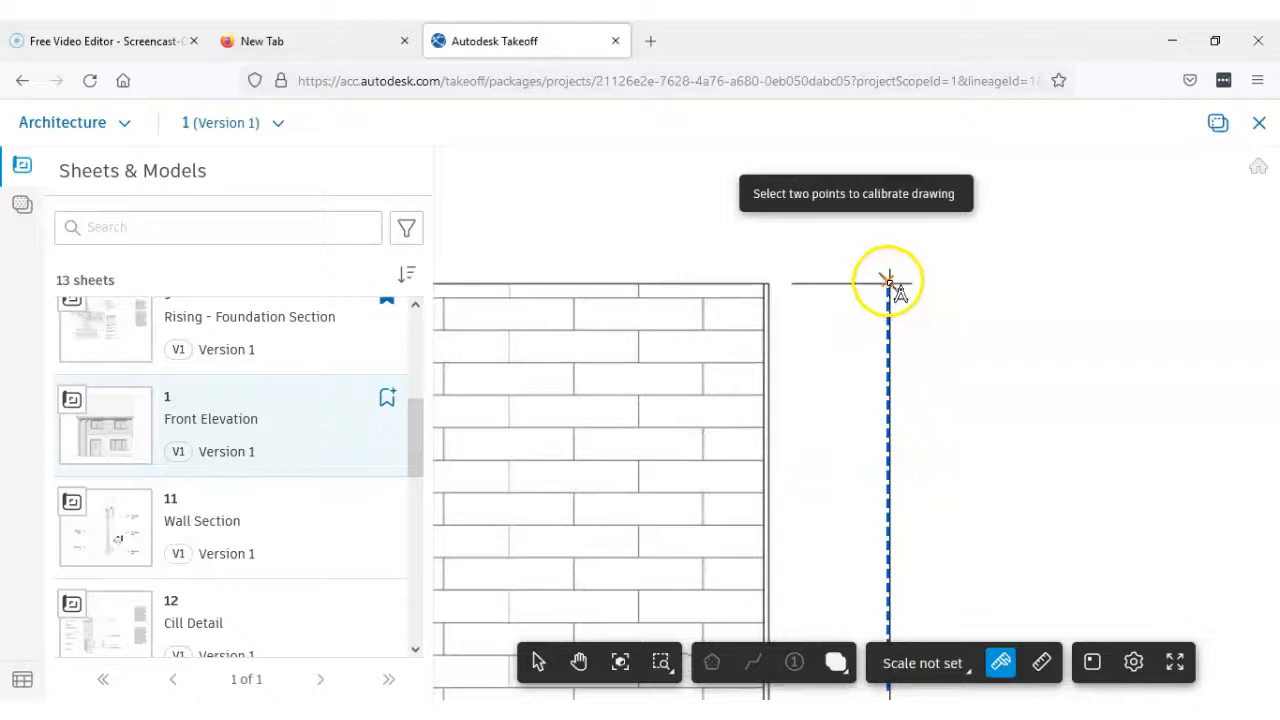
pyautogui.scroll(3, 891, 286)
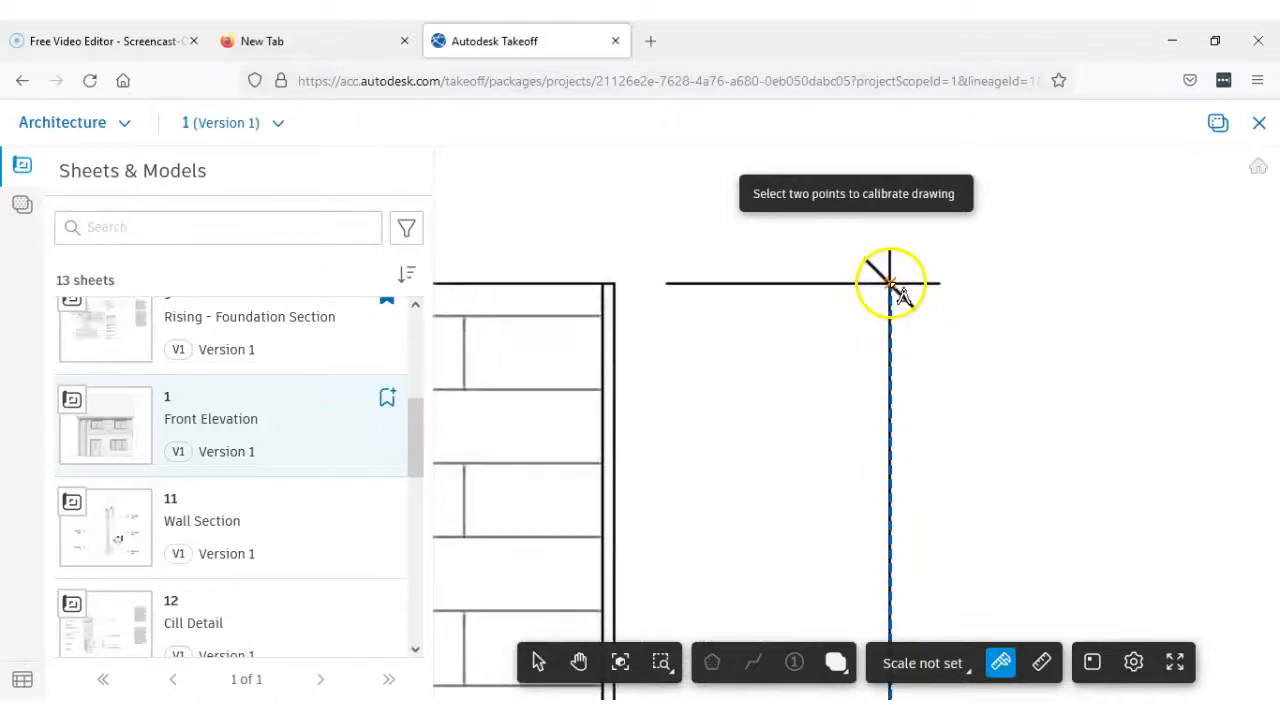
pyautogui.click(897, 285)
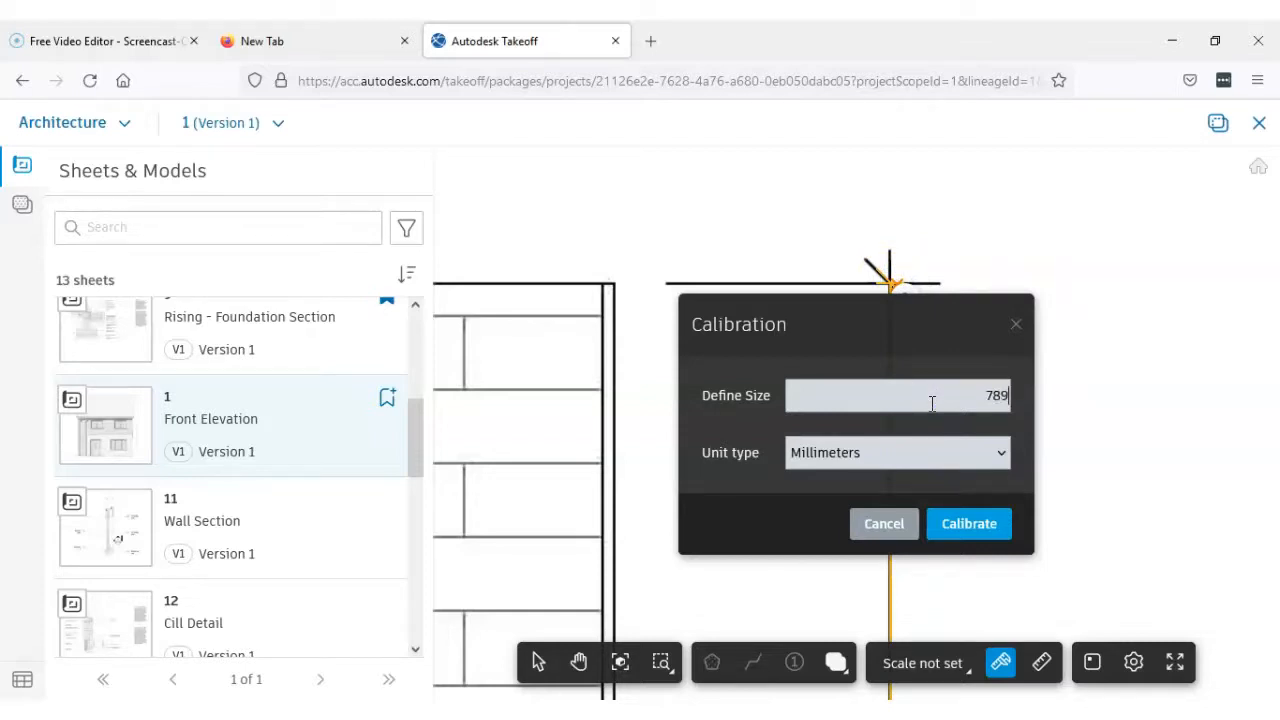
pyautogui.click(975, 522)
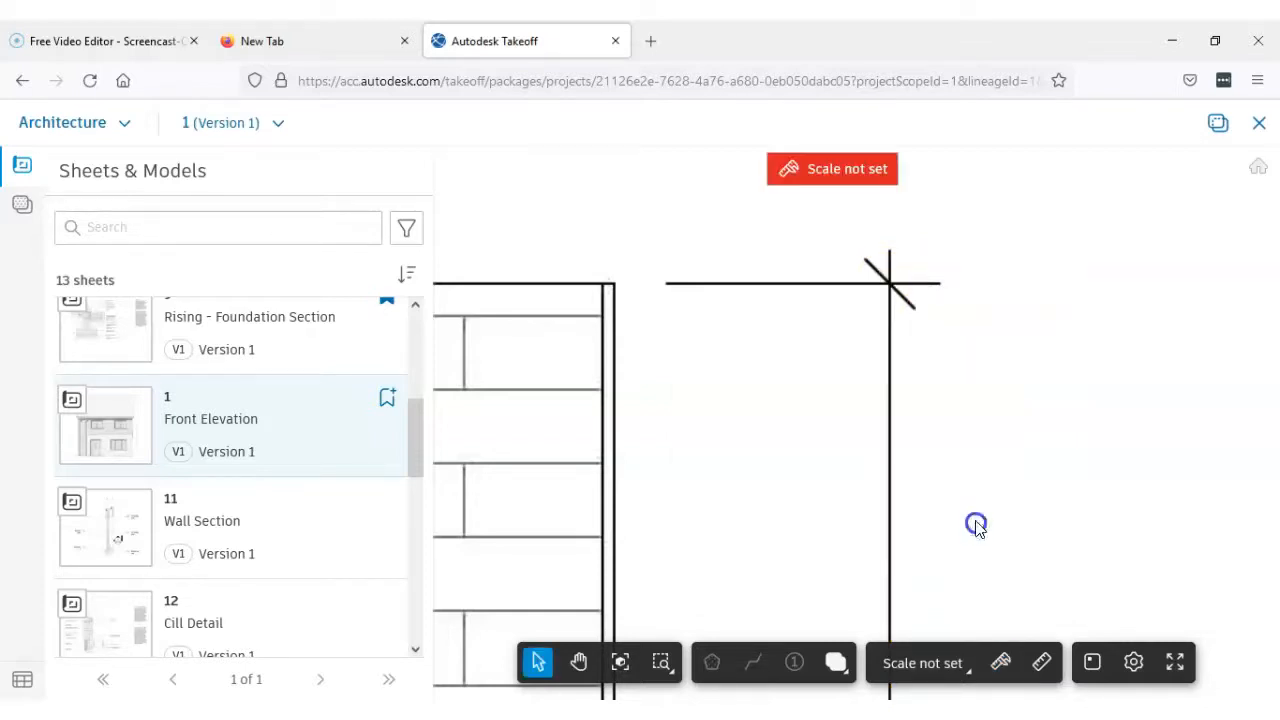
# Measure the height of the brickwork beside window W1, from the render line down to the base of the brick
pyautogui.scroll(-2, 980, 460)
pyautogui.scroll(-3, 985, 460)
pyautogui.moveTo(884, 498); pyautogui.dragTo(1018, 250)
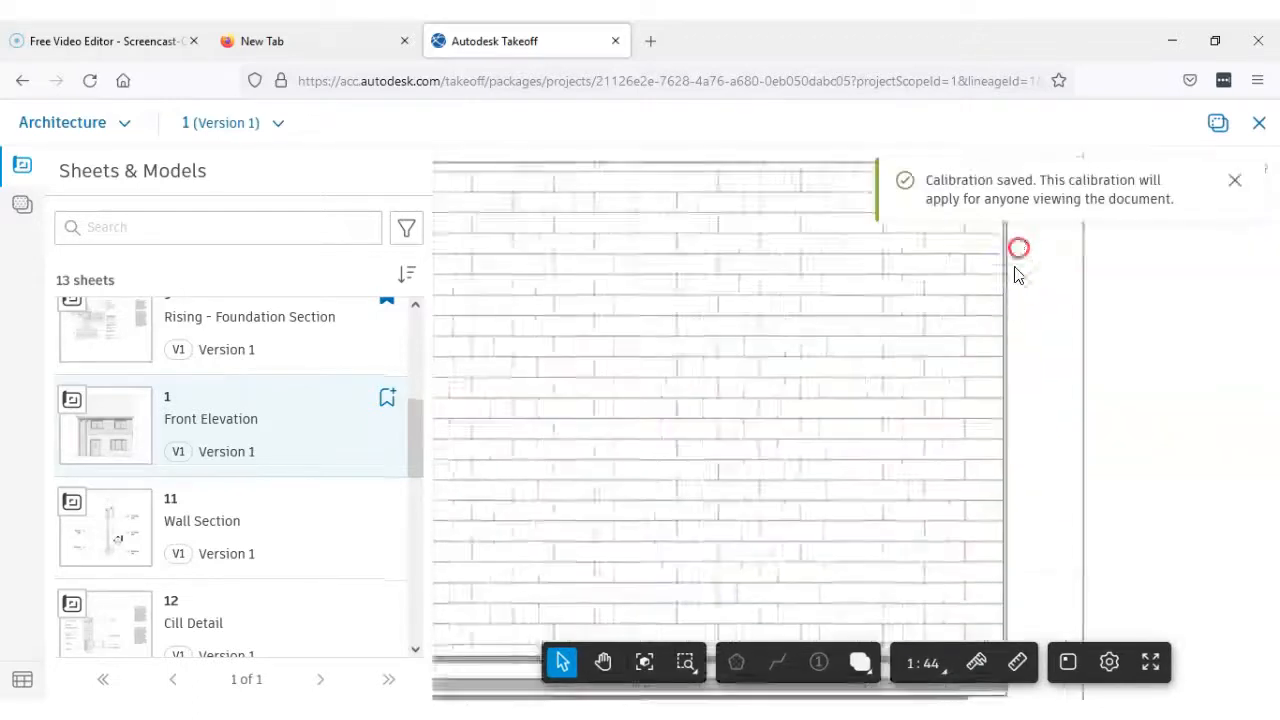
pyautogui.scroll(-4, 1006, 351)
pyautogui.moveTo(900, 454); pyautogui.dragTo(914, 323)
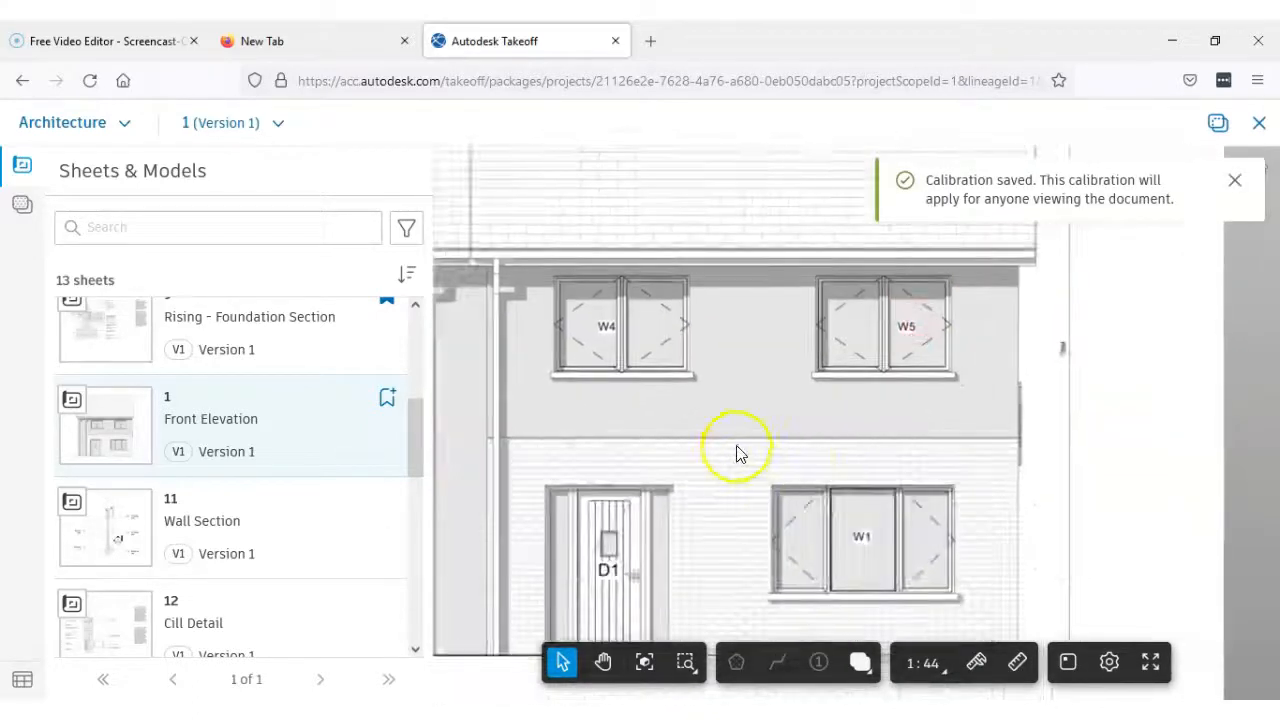
pyautogui.moveTo(737, 451); pyautogui.dragTo(745, 367)
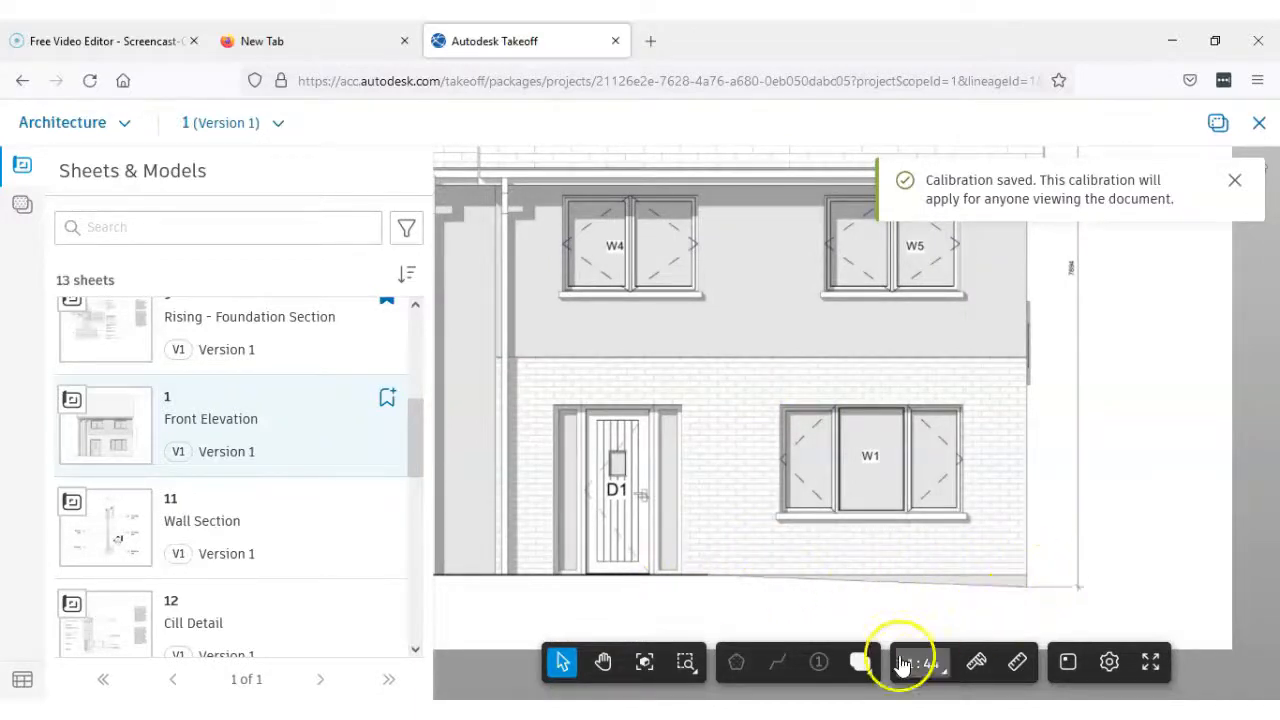
pyautogui.click(1017, 662)
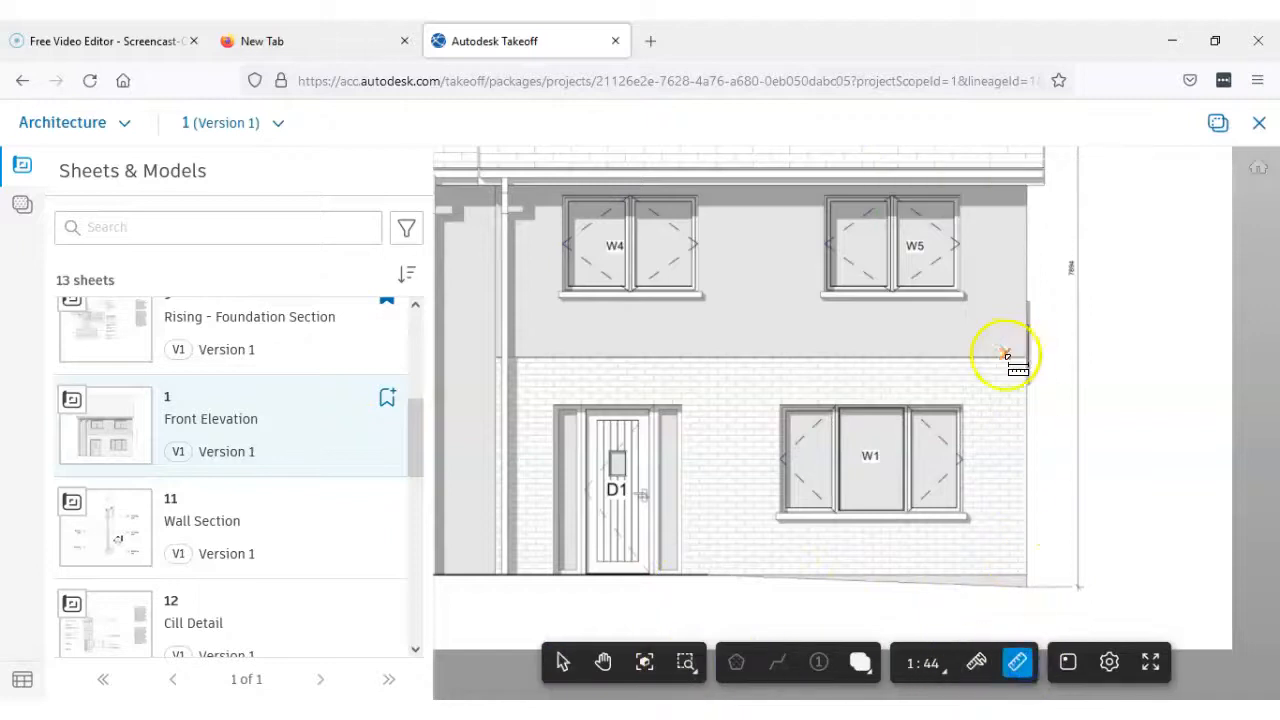
pyautogui.scroll(2, 1008, 365)
pyautogui.scroll(2, 1008, 365)
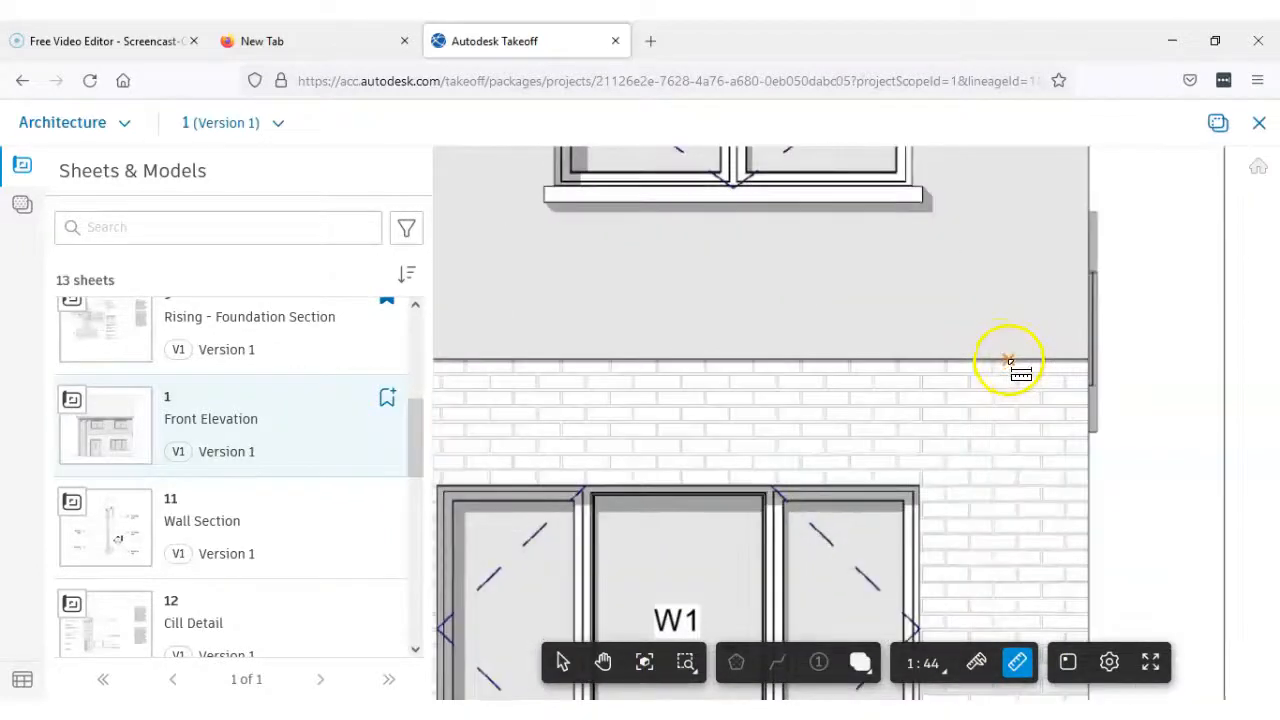
pyautogui.click(1008, 360)
pyautogui.scroll(-3, 1012, 395)
pyautogui.scroll(1, 985, 457)
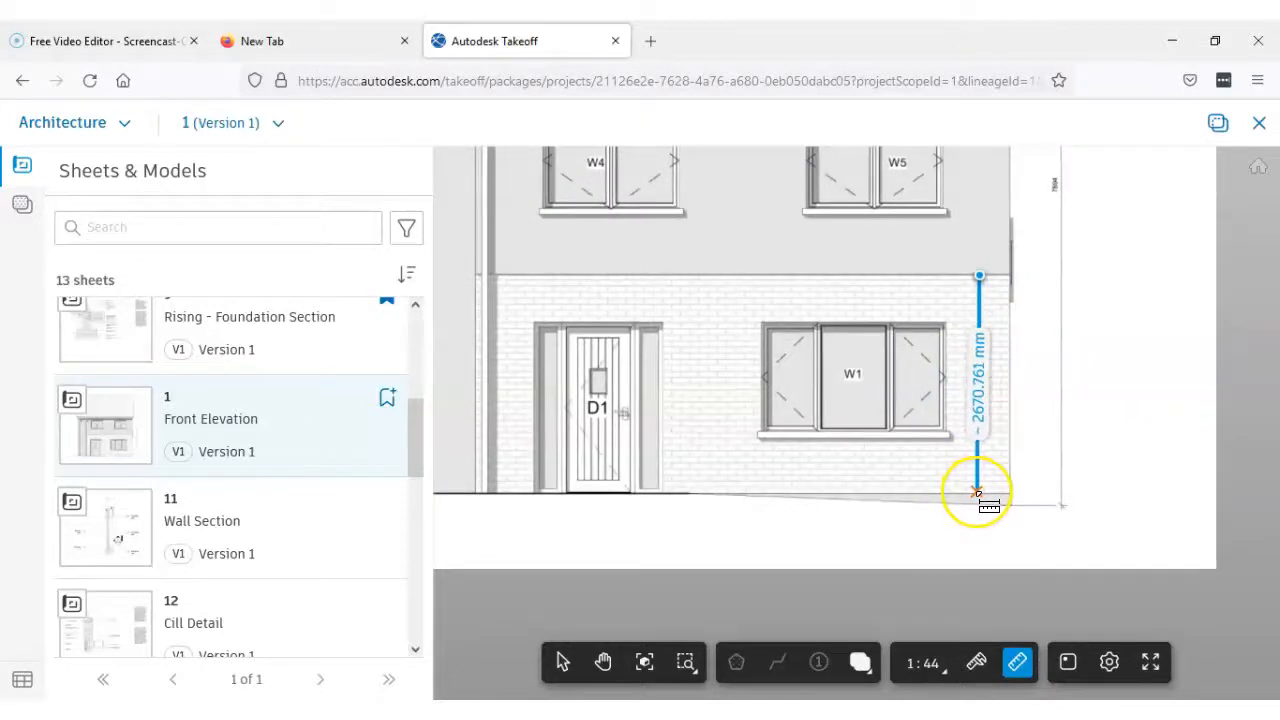
pyautogui.scroll(2, 977, 492)
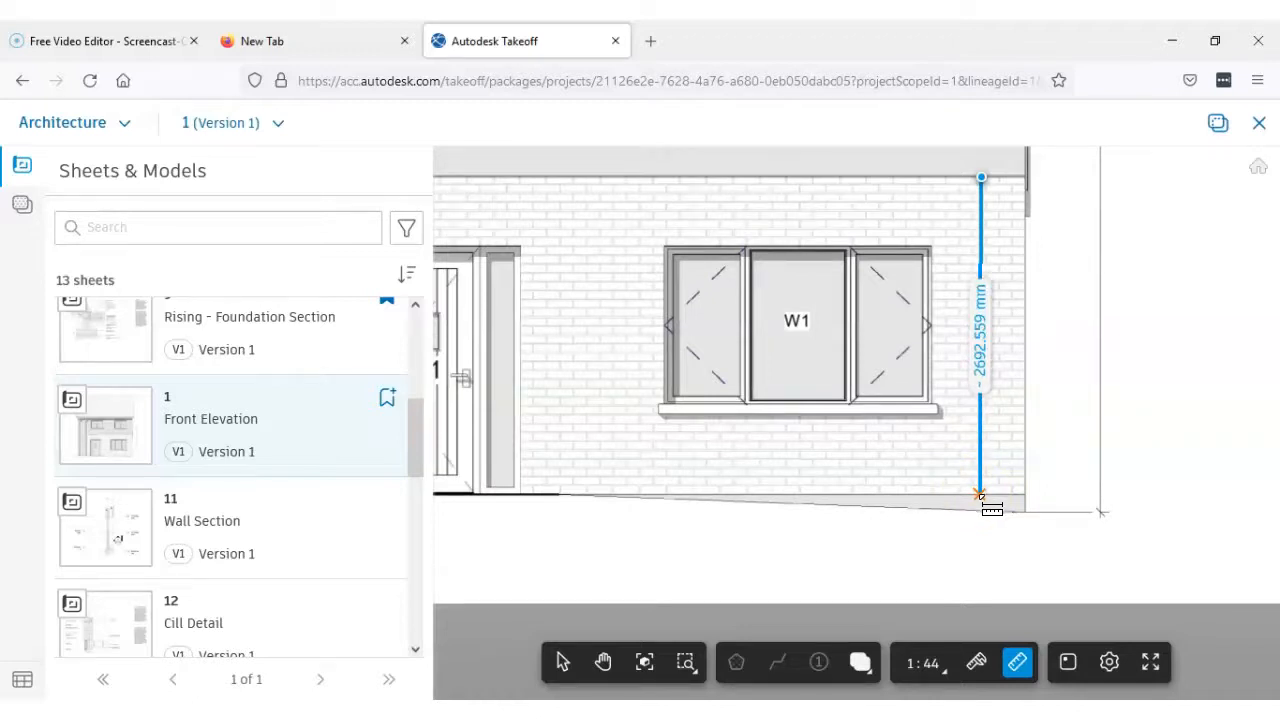
pyautogui.press('Escape')
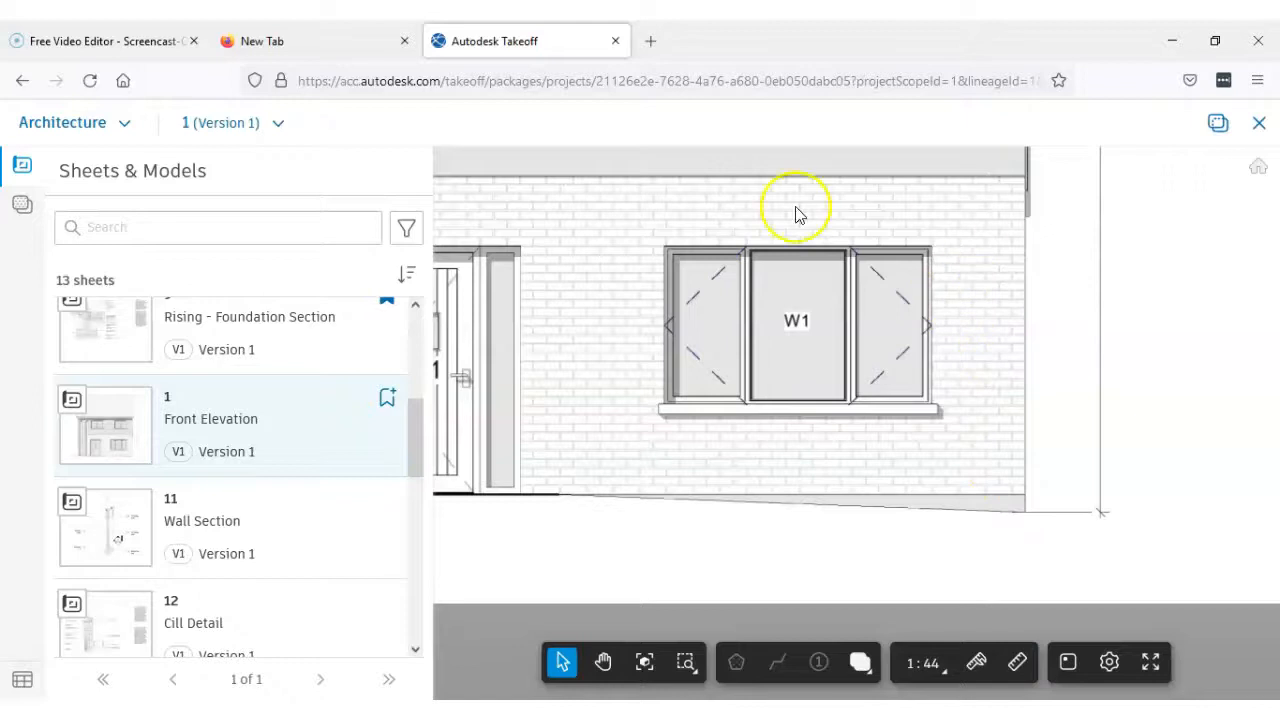
# Open sheet 10, Section Elevation, and examine the rendered-to-brick transition above door D1 with its wall notes and floor levels
pyautogui.moveTo(412, 429); pyautogui.dragTo(423, 318)
pyautogui.click(293, 340)
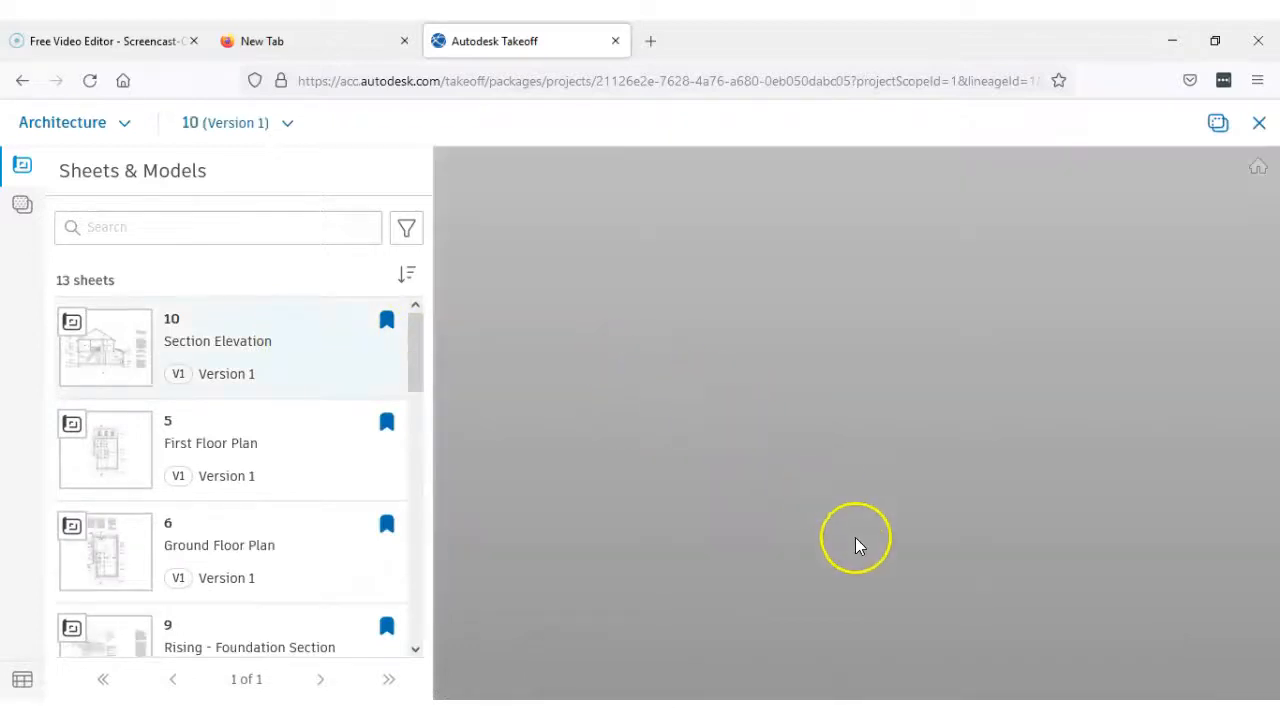
pyautogui.scroll(5, 662, 425)
pyautogui.scroll(3, 640, 345)
pyautogui.scroll(-2, 650, 435)
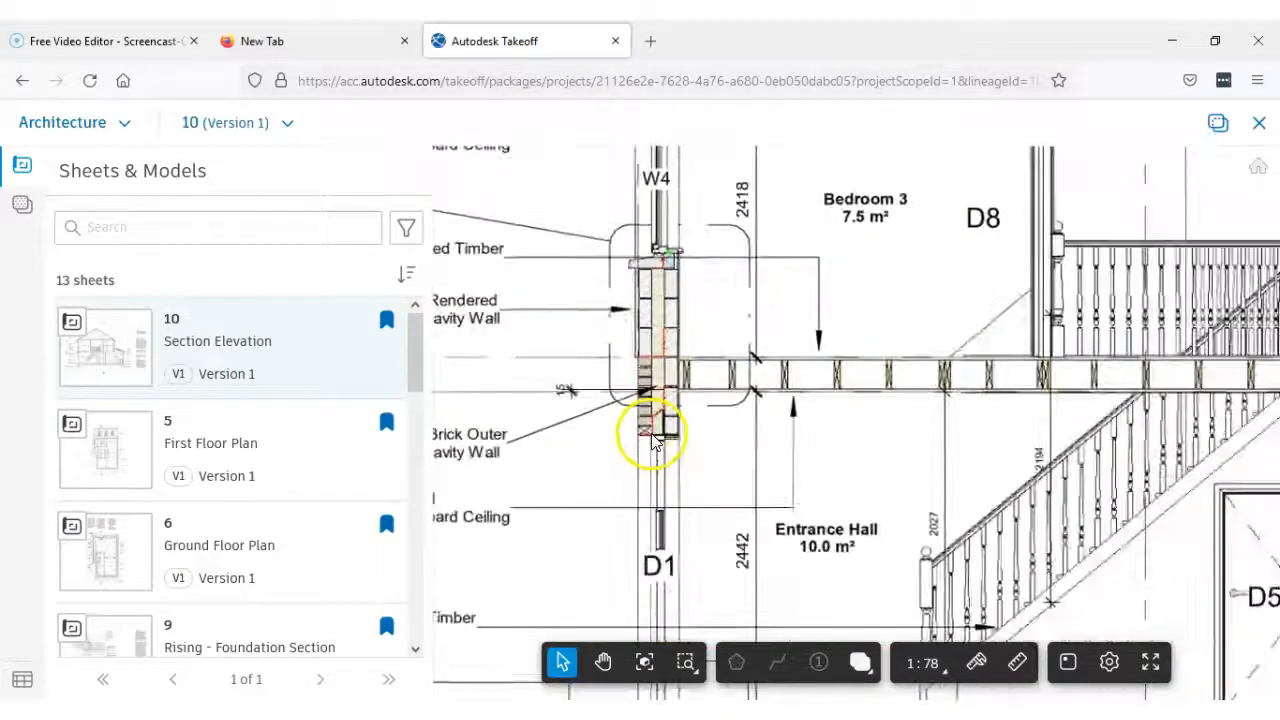
pyautogui.moveTo(652, 440); pyautogui.dragTo(632, 321)
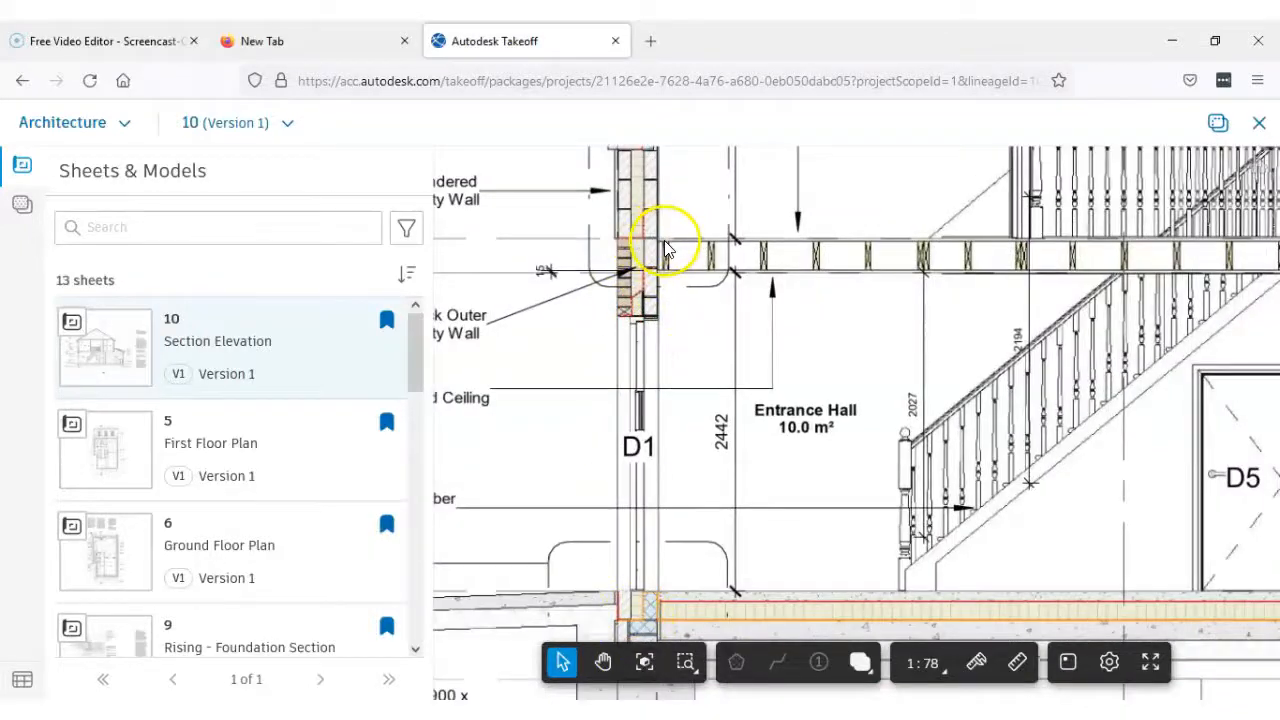
pyautogui.scroll(5, 668, 250)
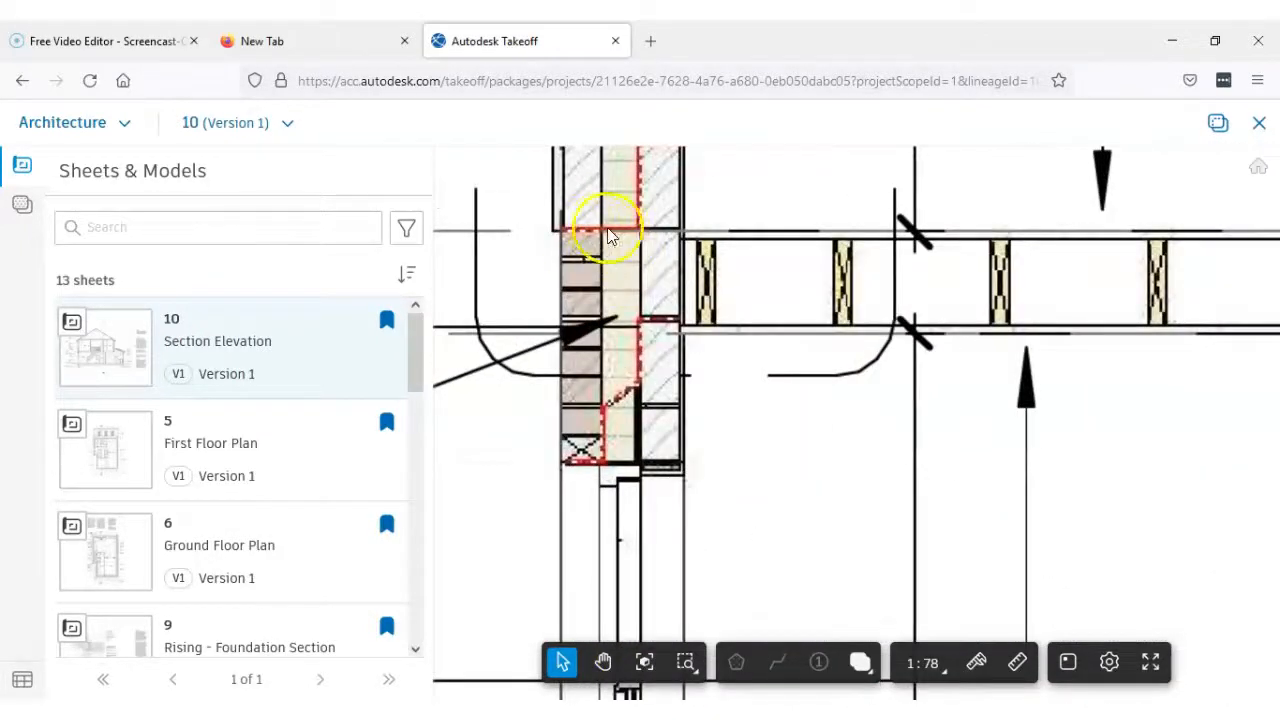
pyautogui.scroll(-2, 705, 243)
pyautogui.moveTo(646, 246); pyautogui.dragTo(943, 260)
pyautogui.scroll(-2, 658, 286)
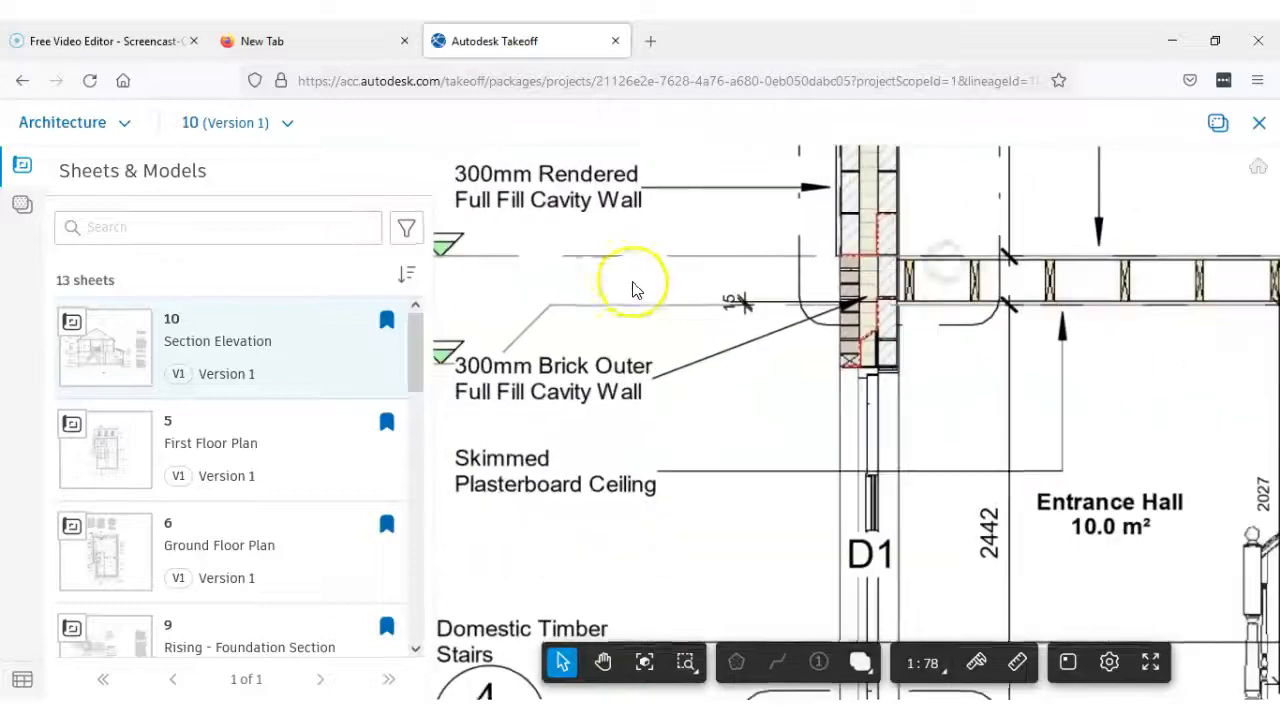
pyautogui.moveTo(632, 288); pyautogui.dragTo(890, 276)
pyautogui.scroll(-3, 1020, 303)
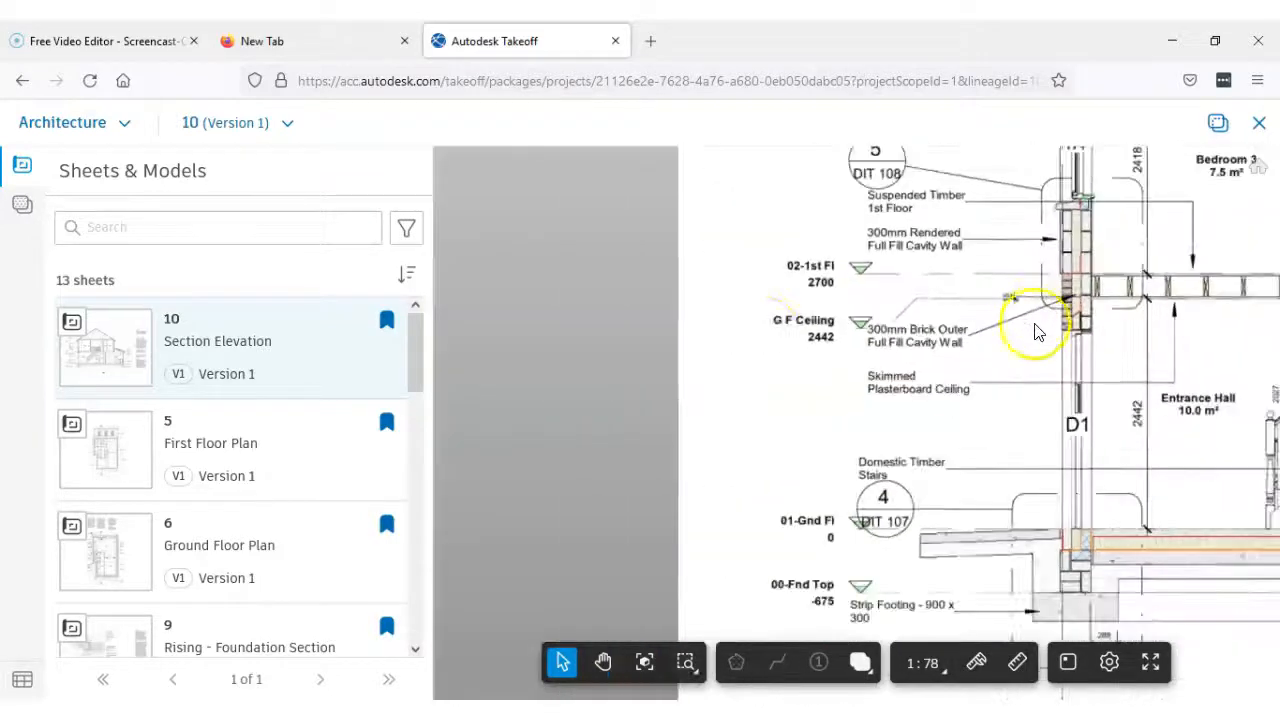
# Open sheet 6, Ground Floor Plan, and display the takeoff types beside it
pyautogui.click(14, 210)
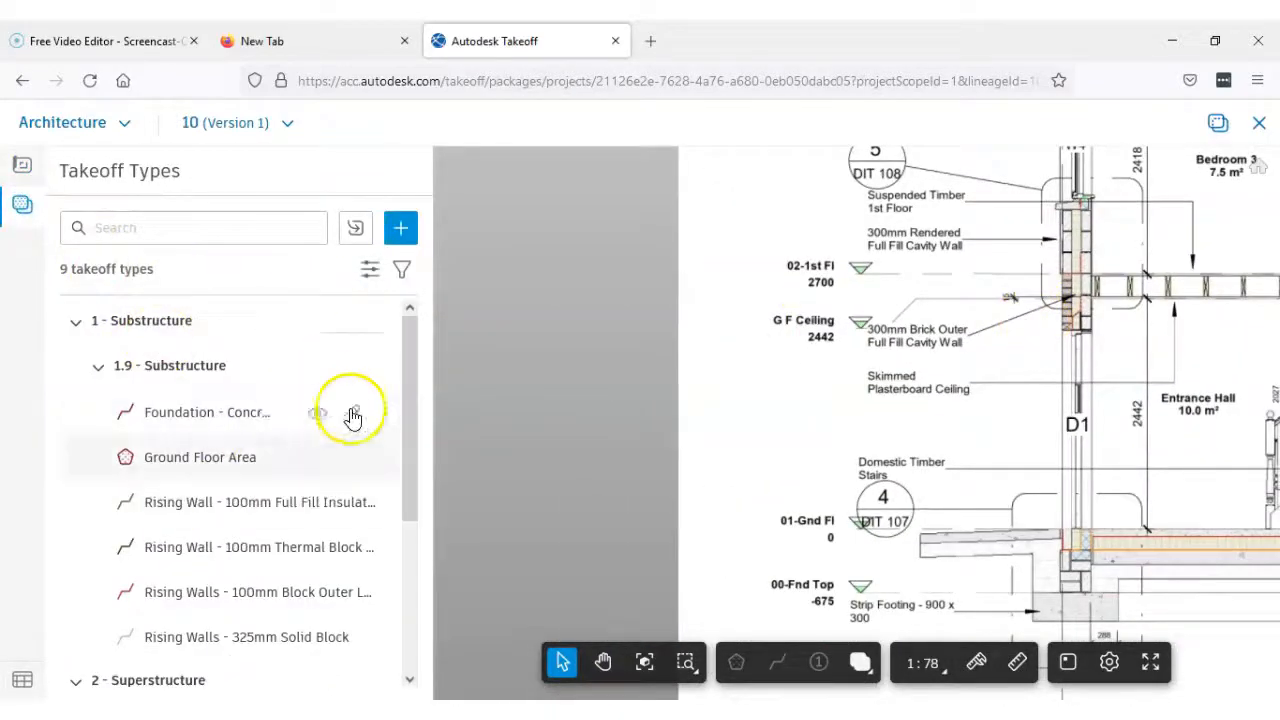
pyautogui.click(22, 172)
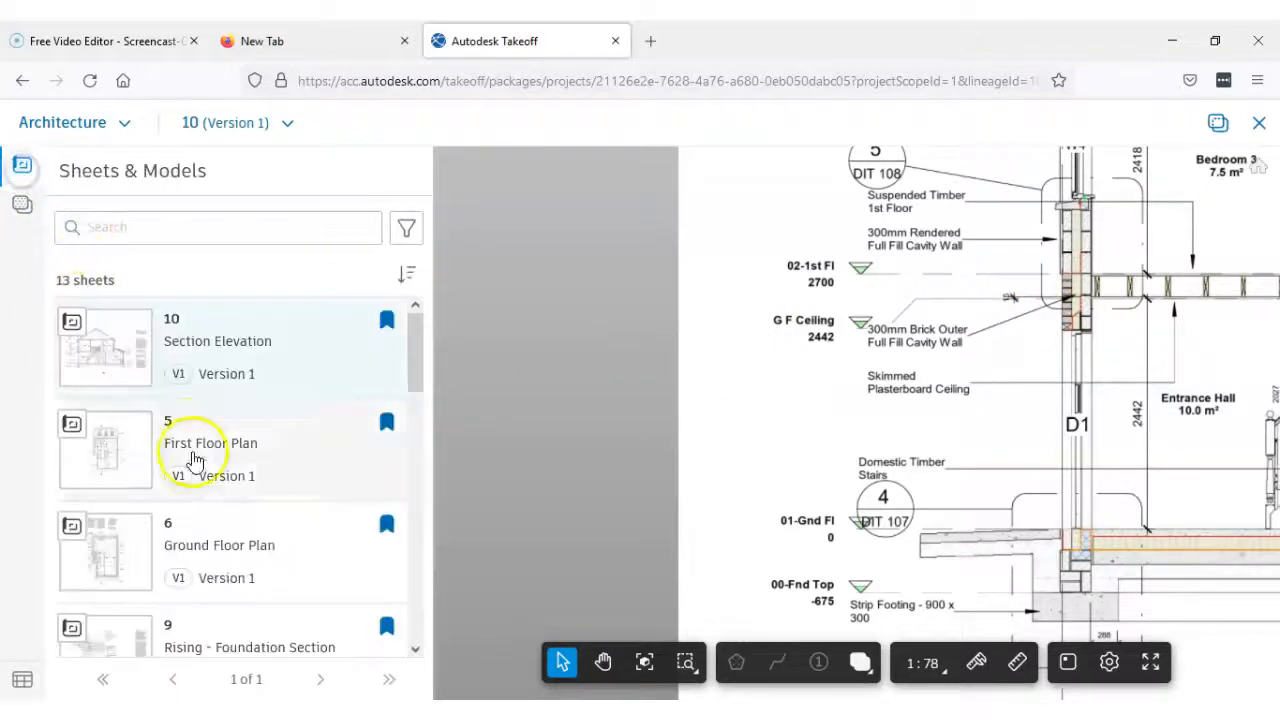
pyautogui.click(216, 546)
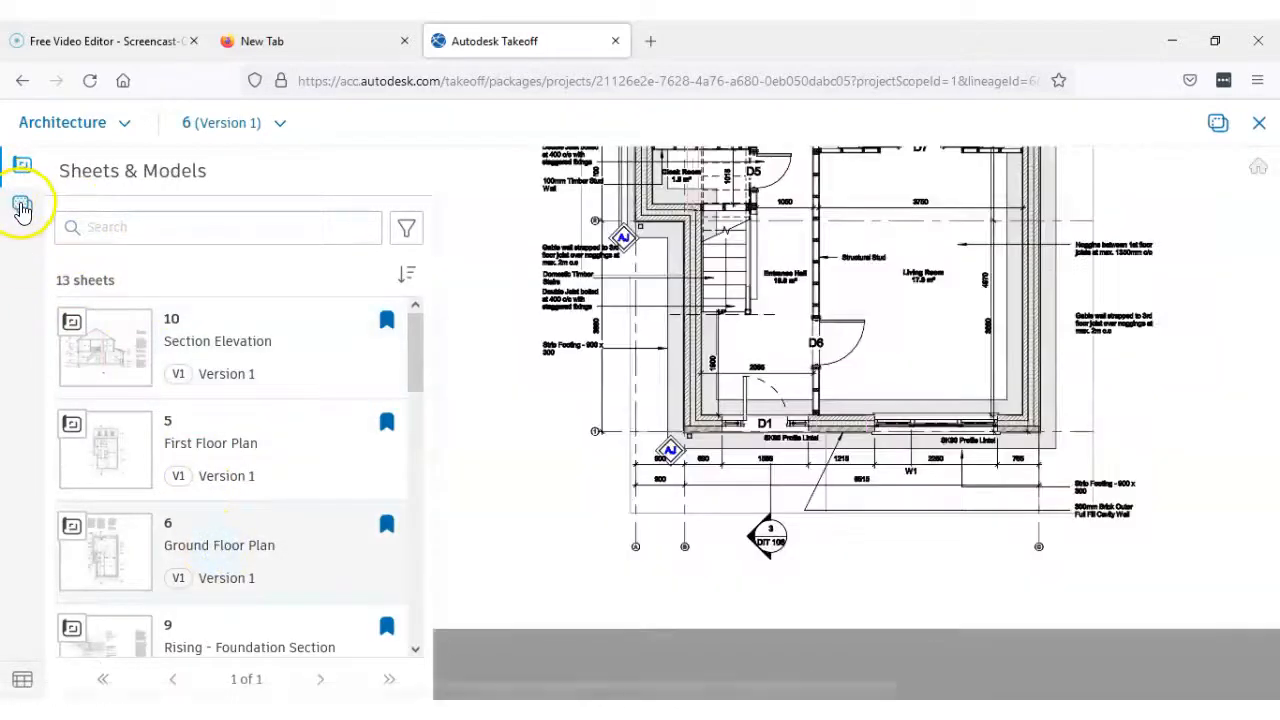
pyautogui.click(22, 206)
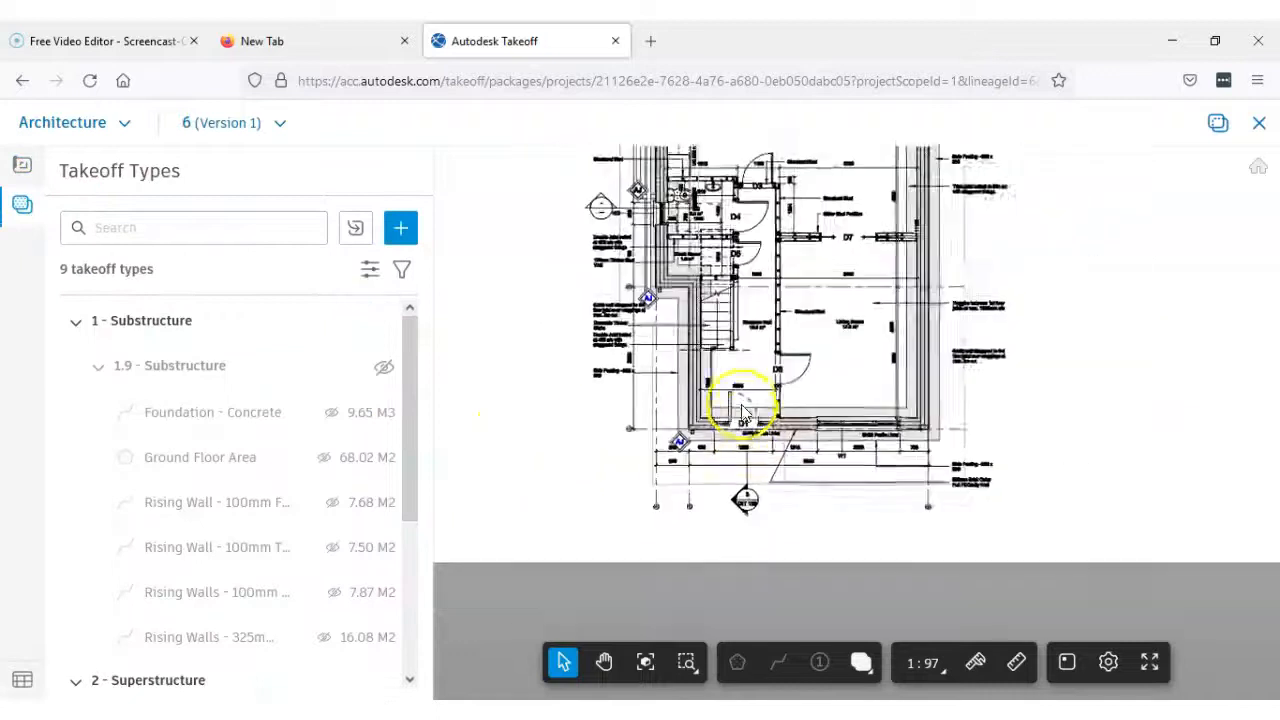
# Start a new takeoff type named External Walls - 100mm Brick Outerleaf that uses the linear tool
pyautogui.click(399, 234)
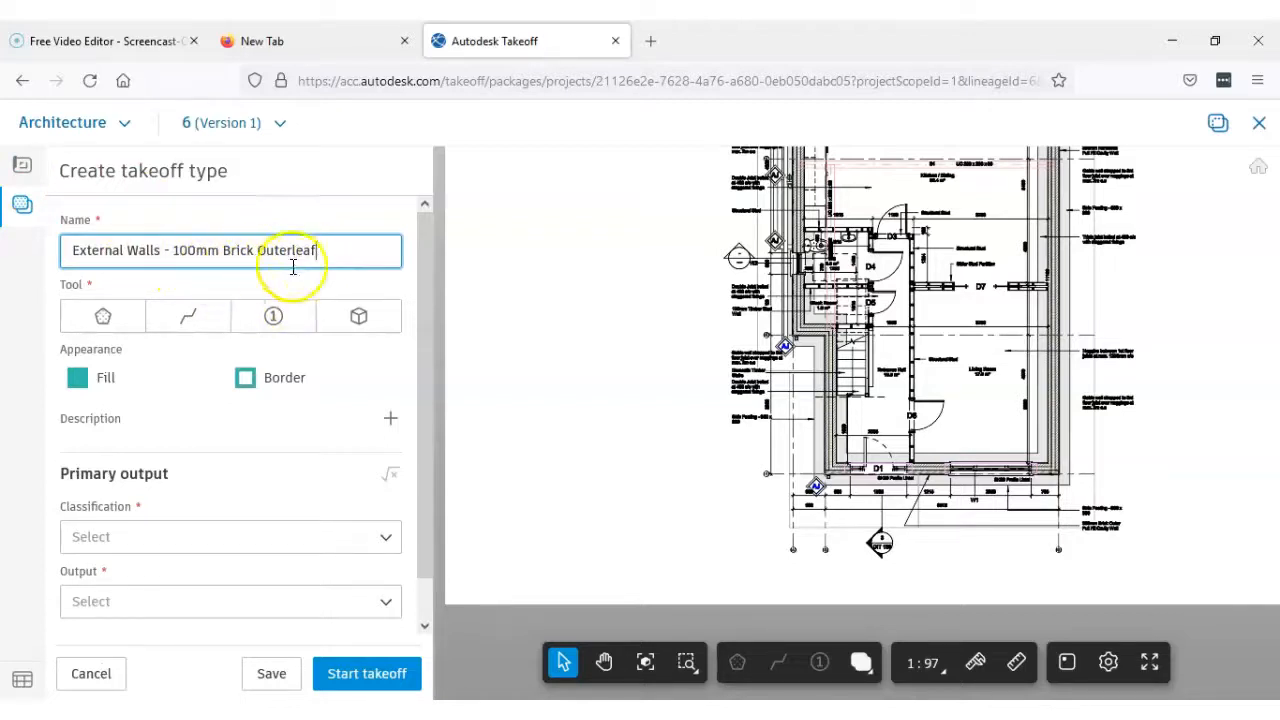
pyautogui.click(188, 320)
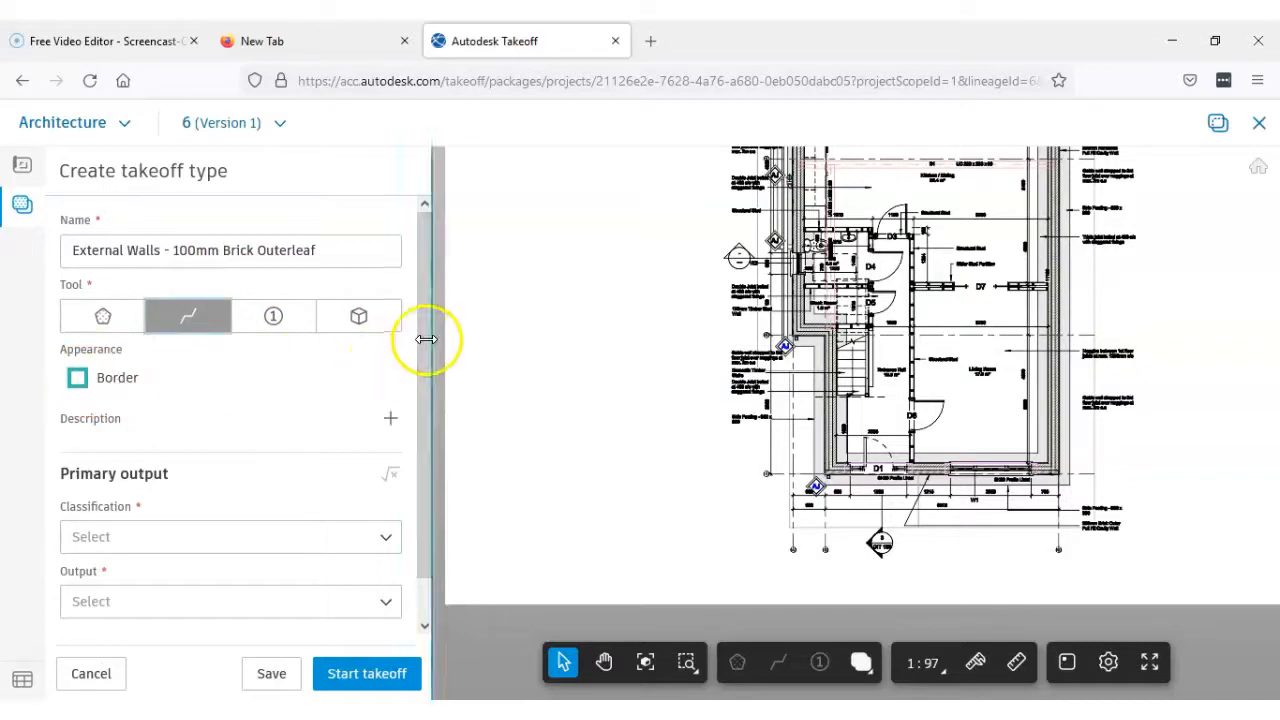
# Classify the brick outerleaf takeoff type as 2.1 - External Walls and set its primary output to Square Meters (M2)
pyautogui.moveTo(421, 345); pyautogui.dragTo(426, 457)
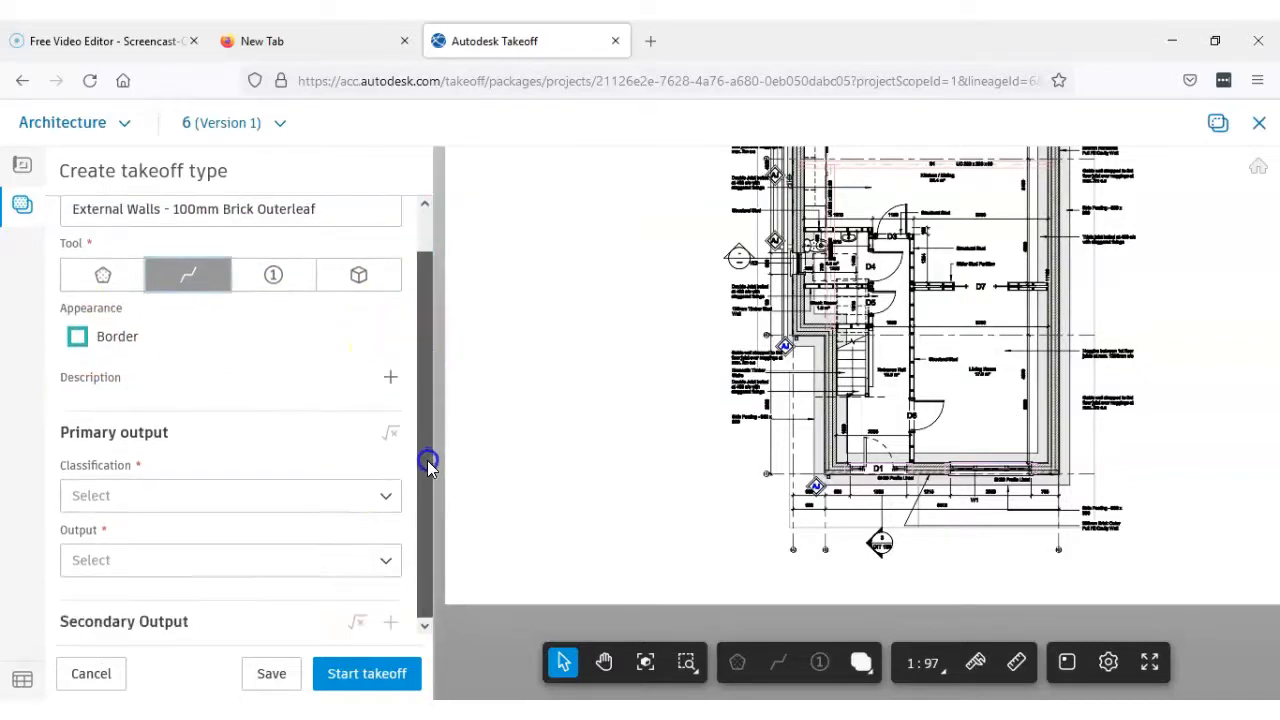
pyautogui.click(378, 500)
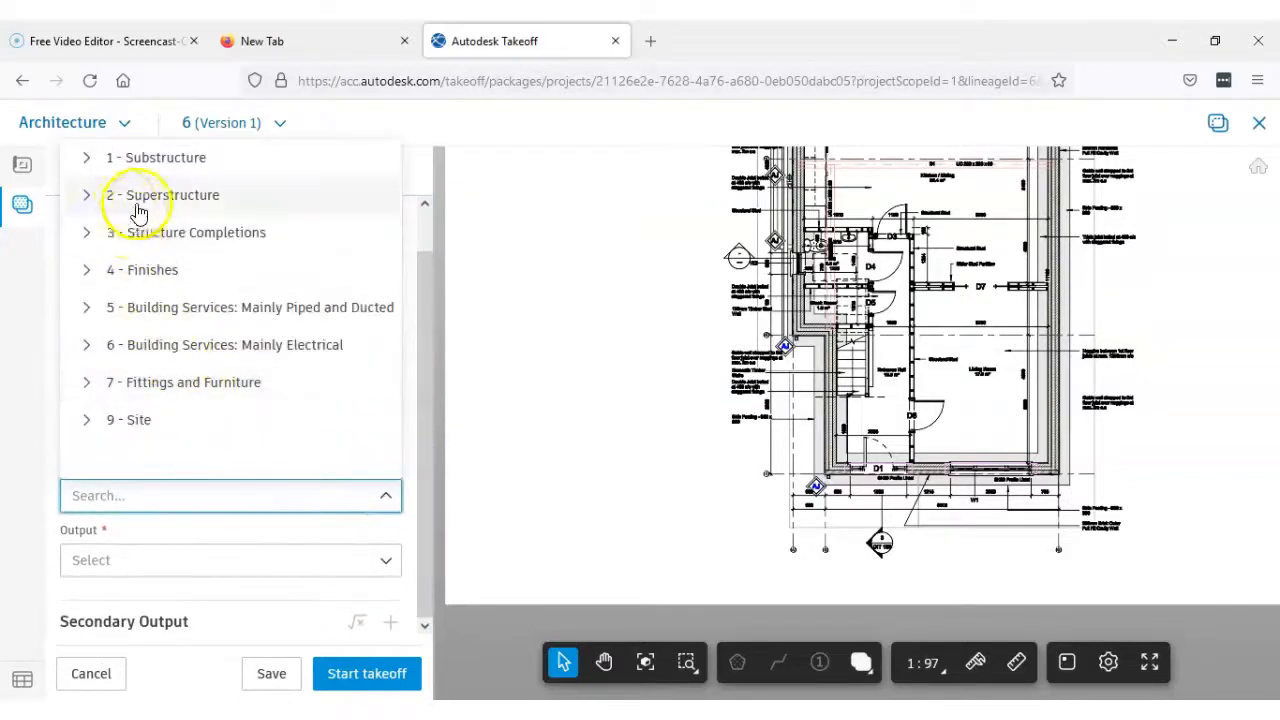
pyautogui.click(89, 198)
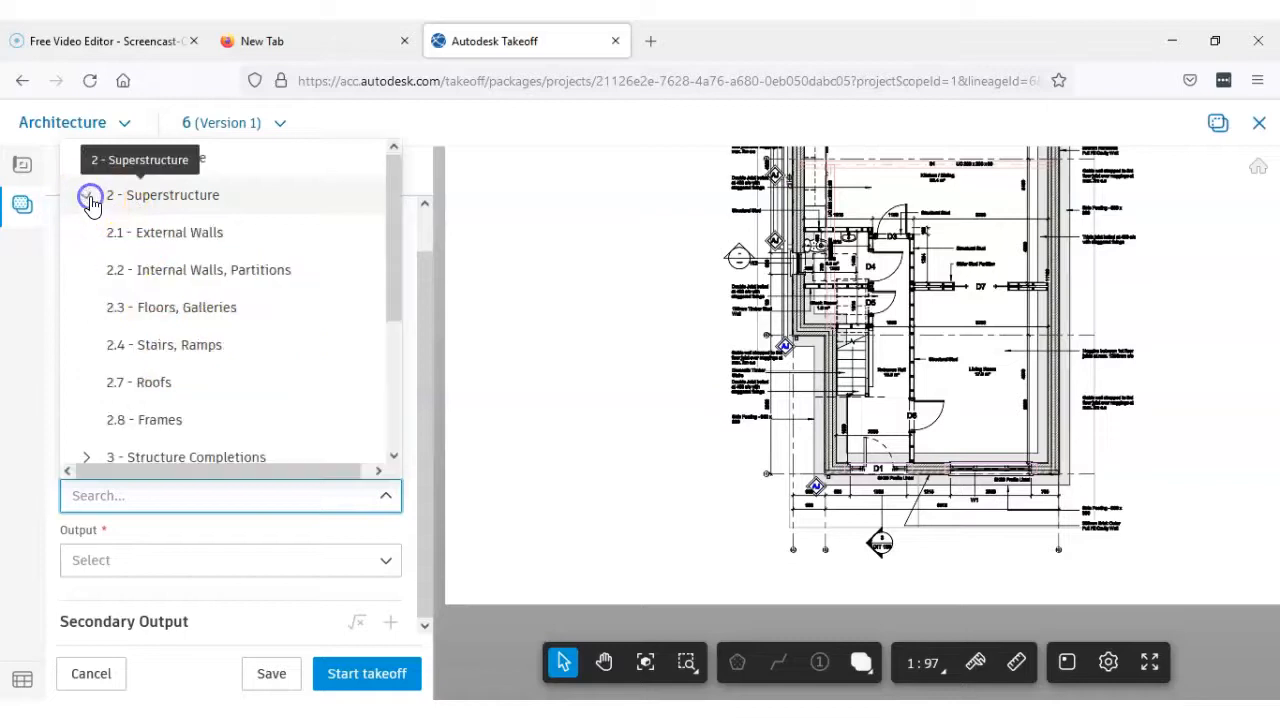
pyautogui.click(128, 234)
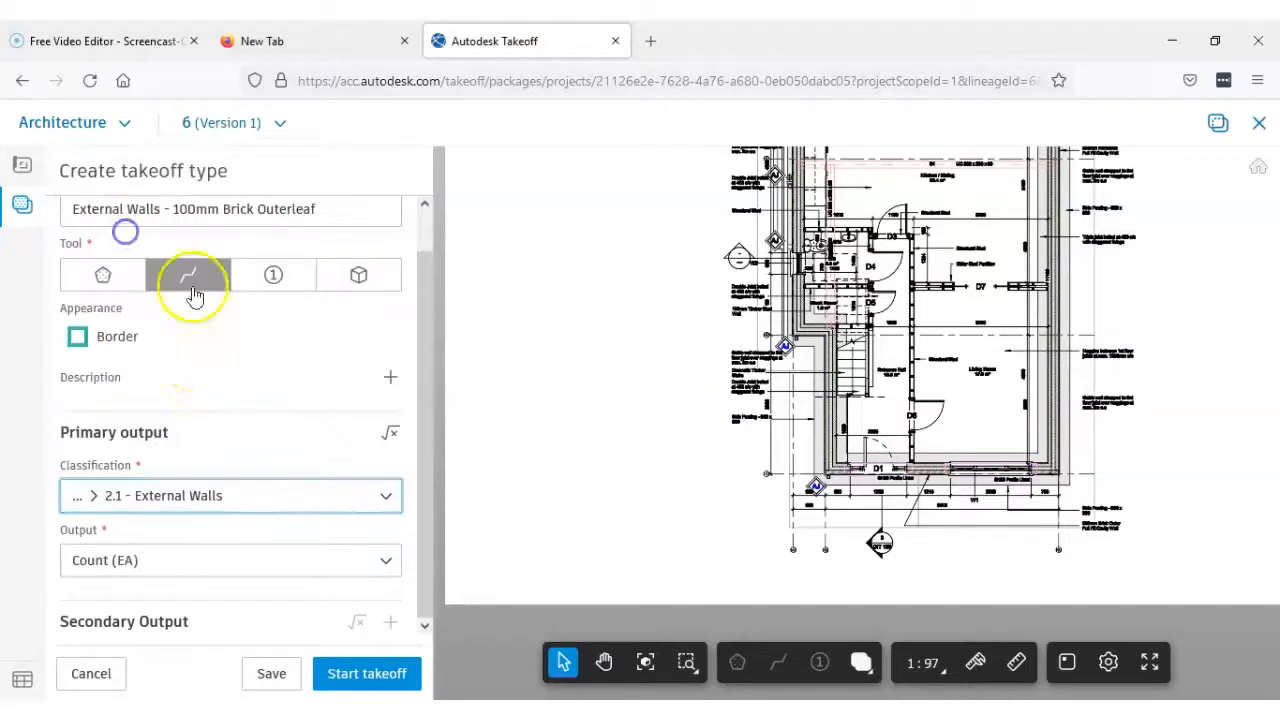
pyautogui.click(379, 561)
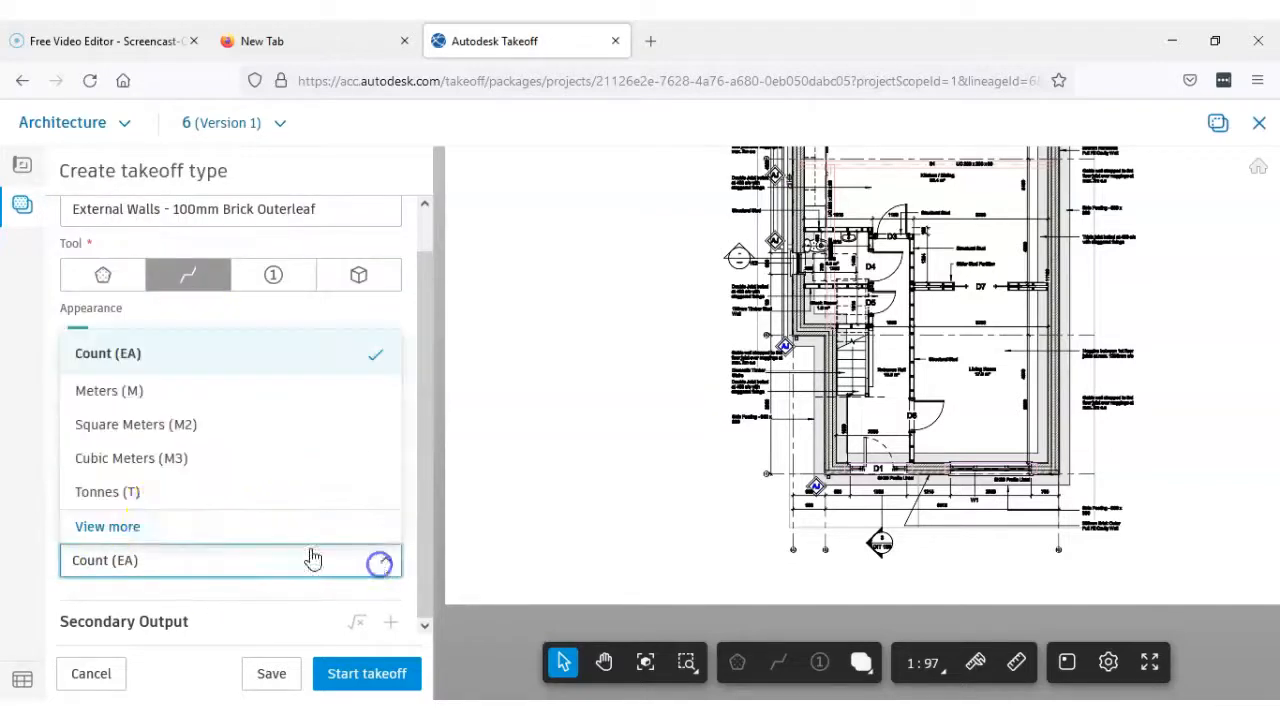
pyautogui.click(104, 430)
# Set the default height to 2.7 M and start the takeoff with the brick outerleaf type
pyautogui.moveTo(423, 336); pyautogui.dragTo(414, 286)
pyautogui.click(190, 318)
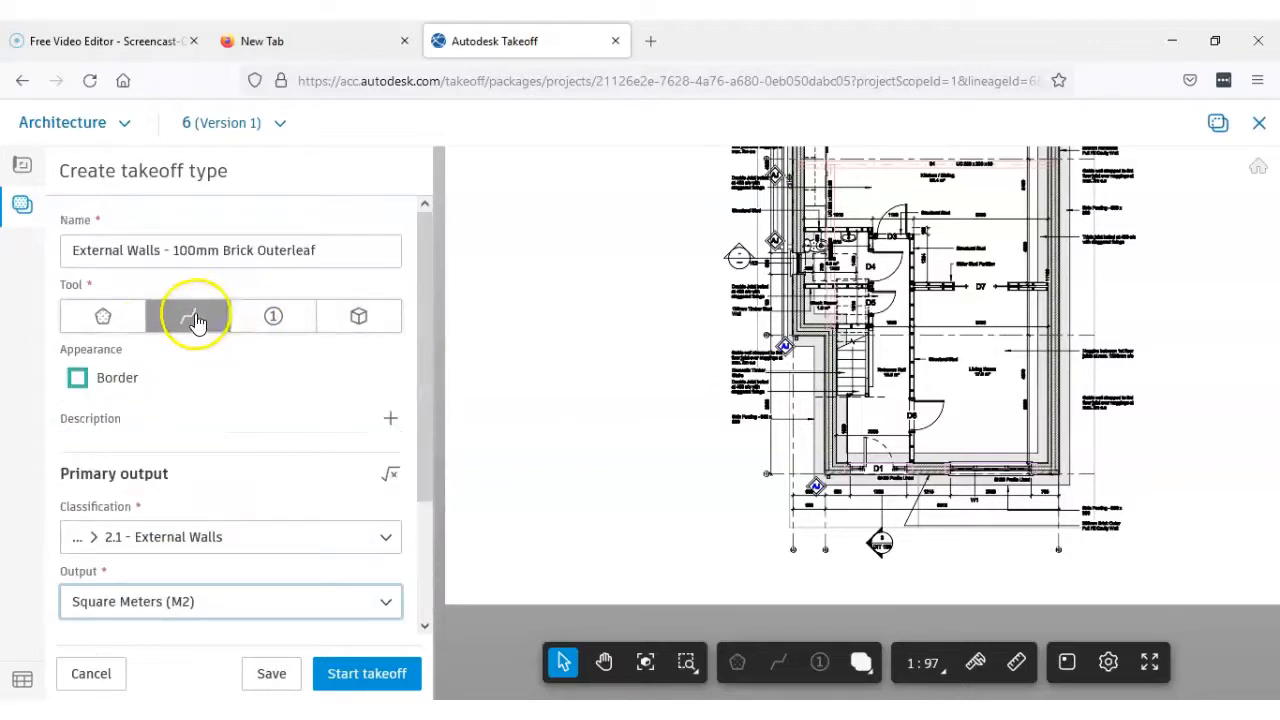
pyautogui.moveTo(420, 417); pyautogui.dragTo(427, 578)
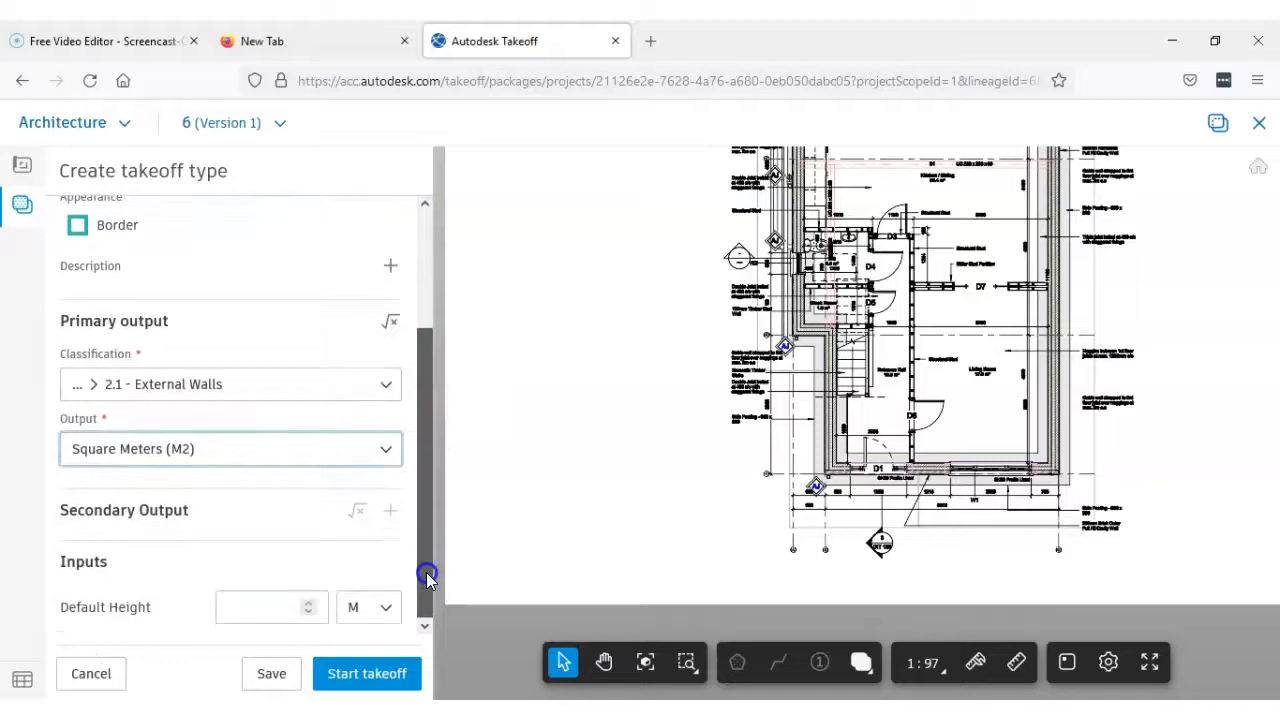
pyautogui.click(256, 608)
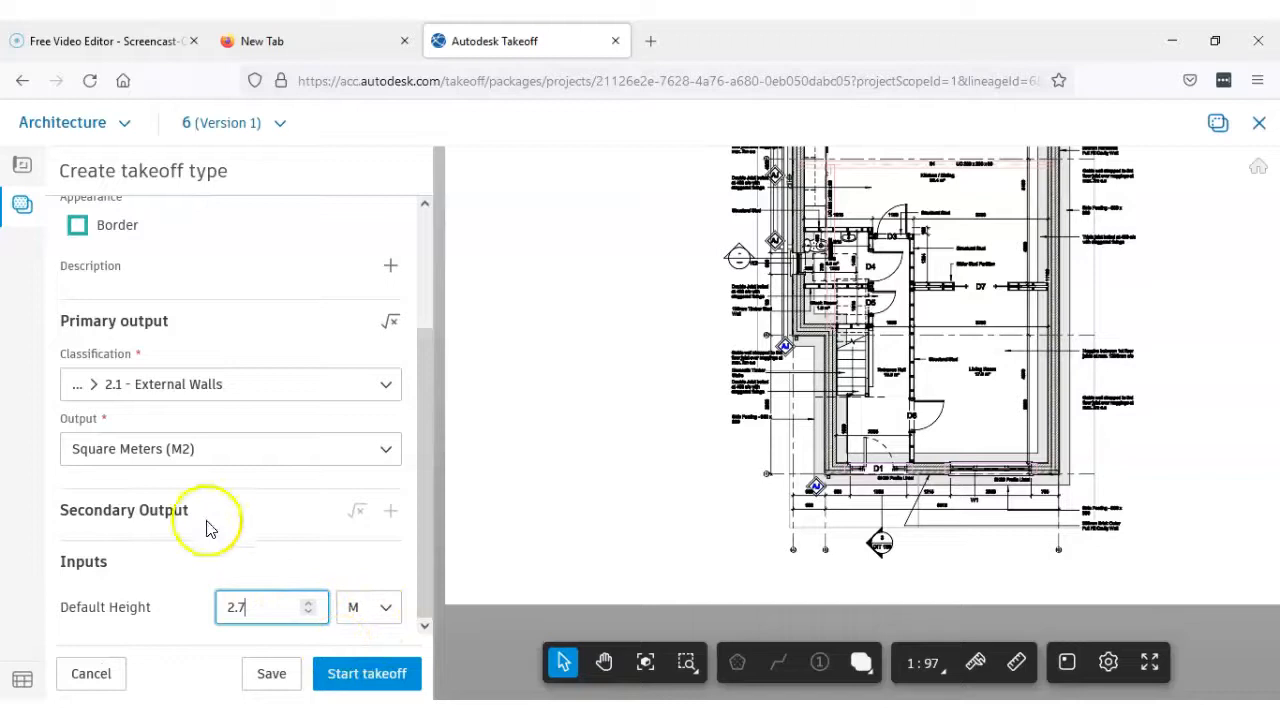
pyautogui.scroll(3, 300, 450)
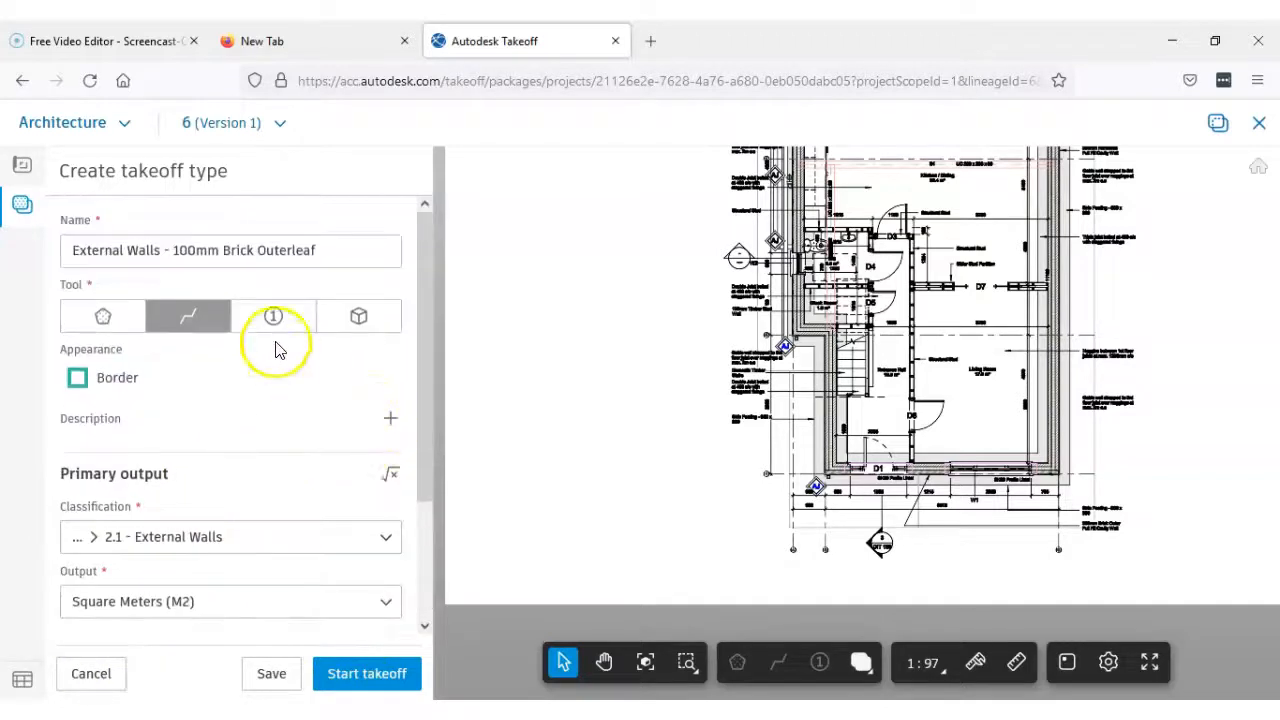
pyautogui.scroll(-3, 354, 534)
pyautogui.click(366, 684)
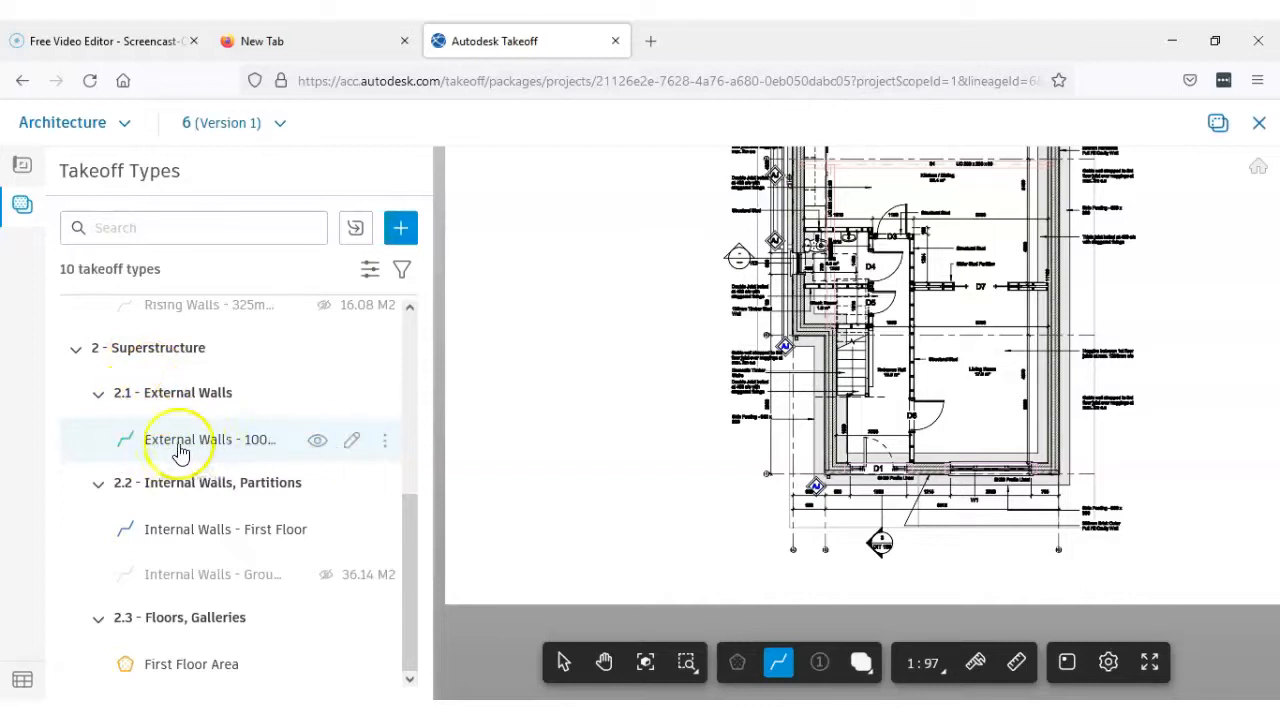
# Begin the brick outerleaf line at the outer corner of the front wall, at the end of the 690 mm pier beside door D1
pyautogui.scroll(-3, 788, 350)
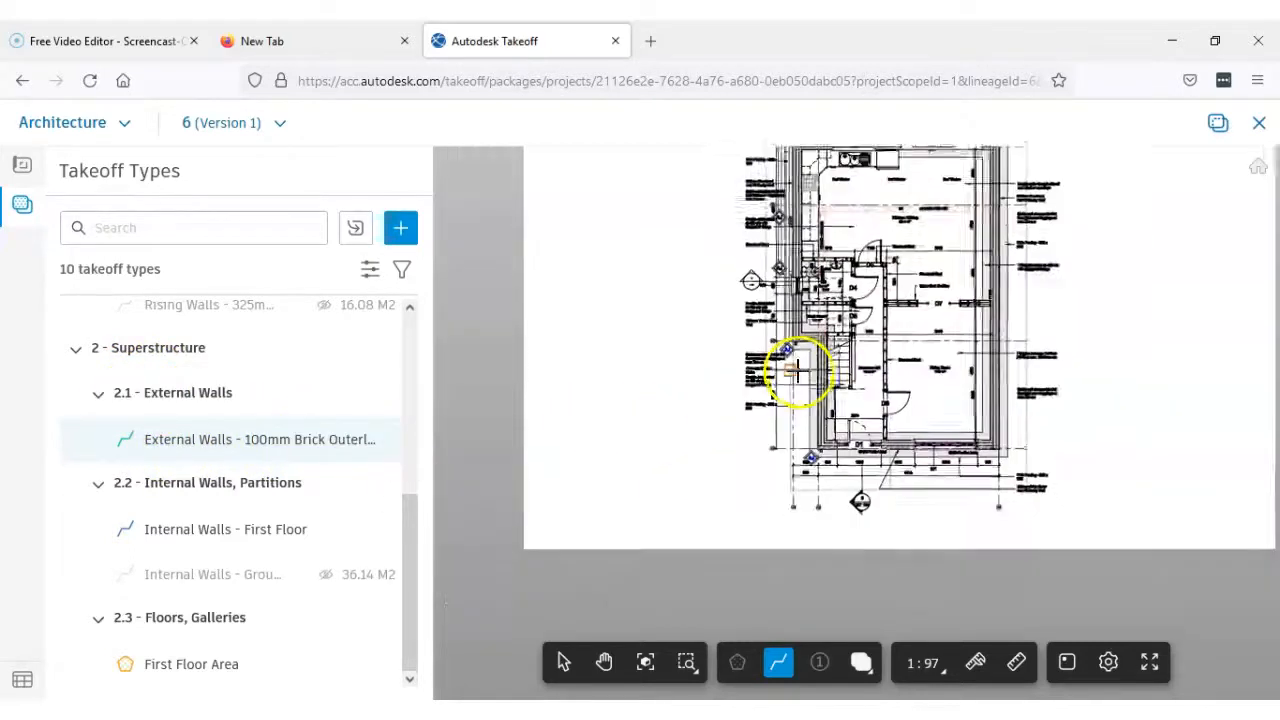
pyautogui.scroll(4, 580, 440)
pyautogui.scroll(4, 565, 442)
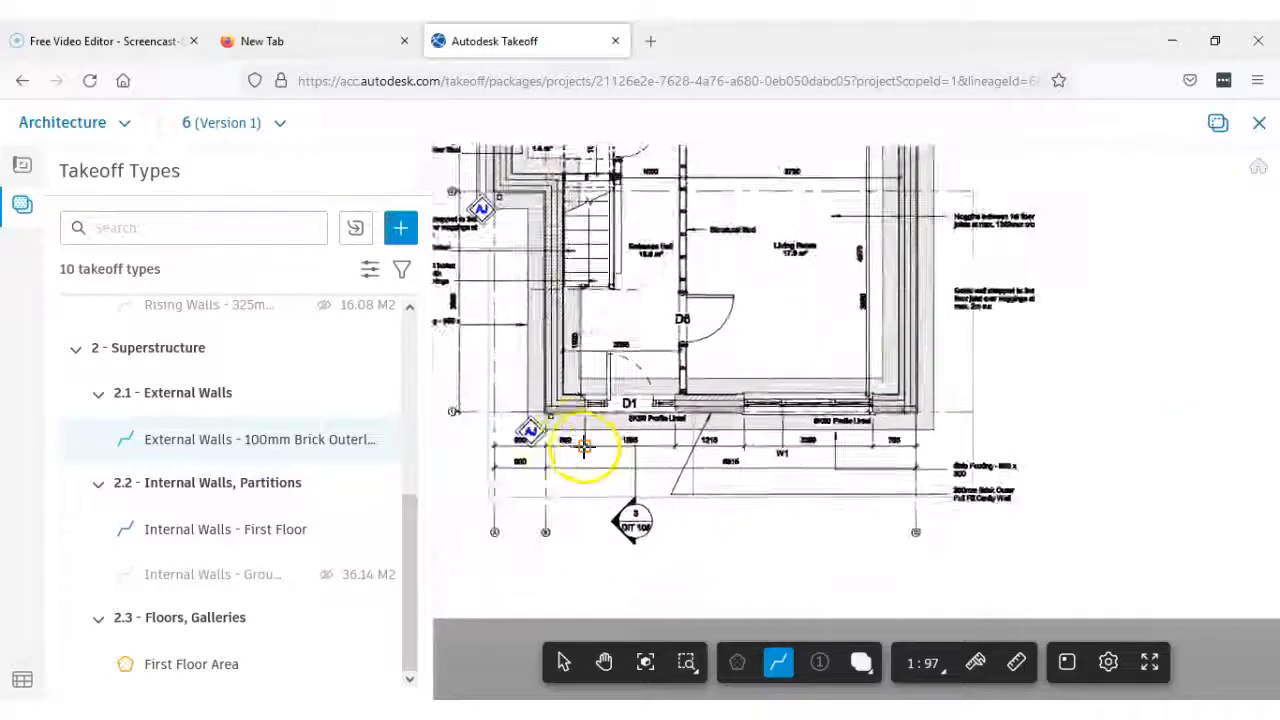
pyautogui.scroll(5, 697, 450)
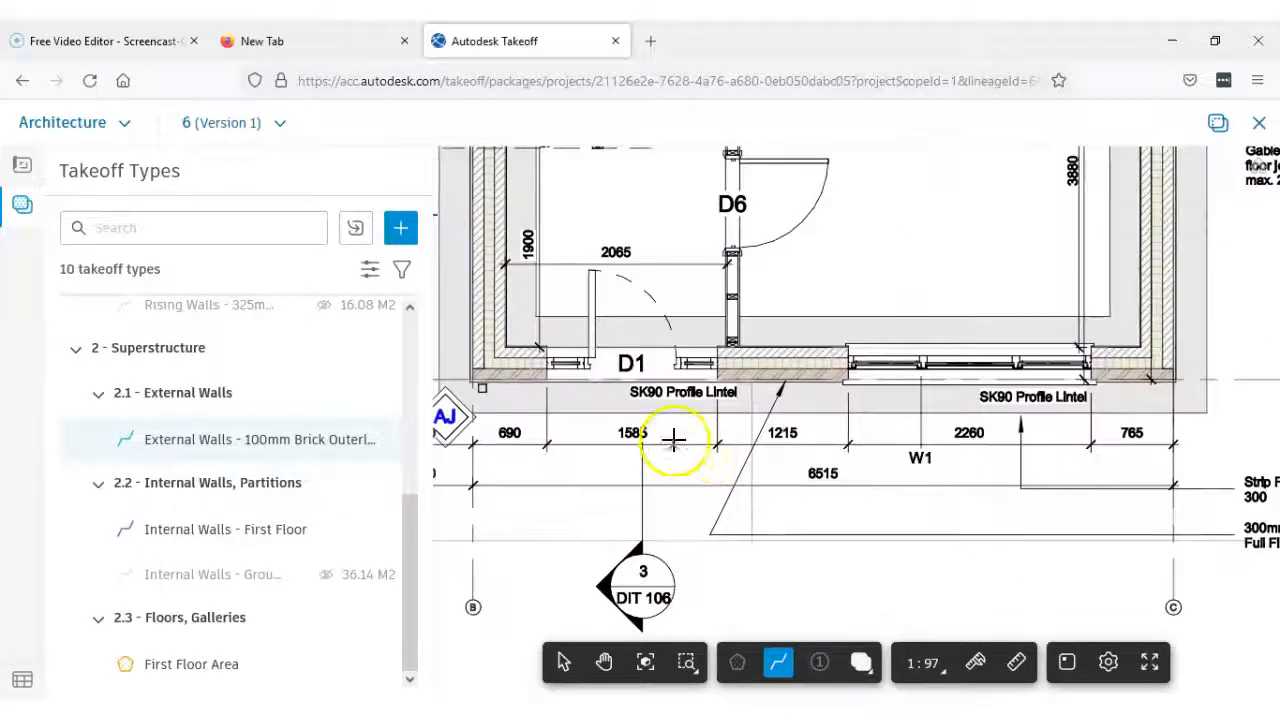
pyautogui.scroll(1, 633, 425)
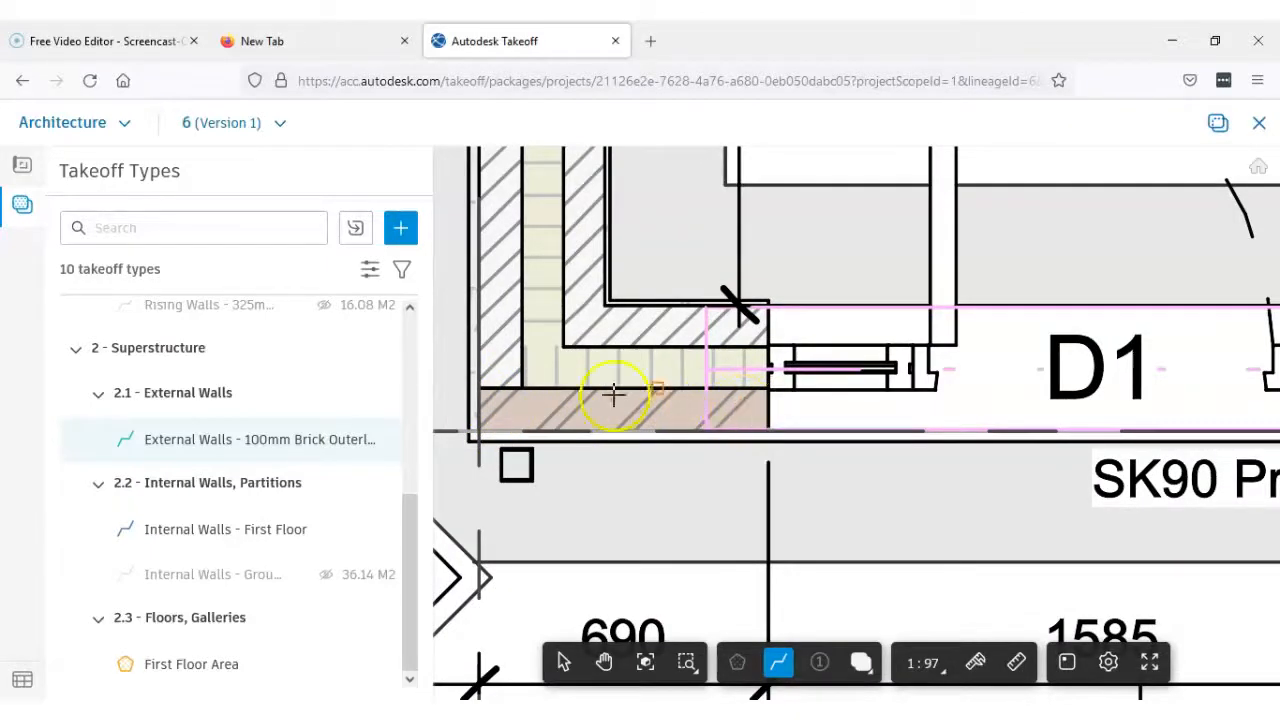
pyautogui.scroll(4, 493, 430)
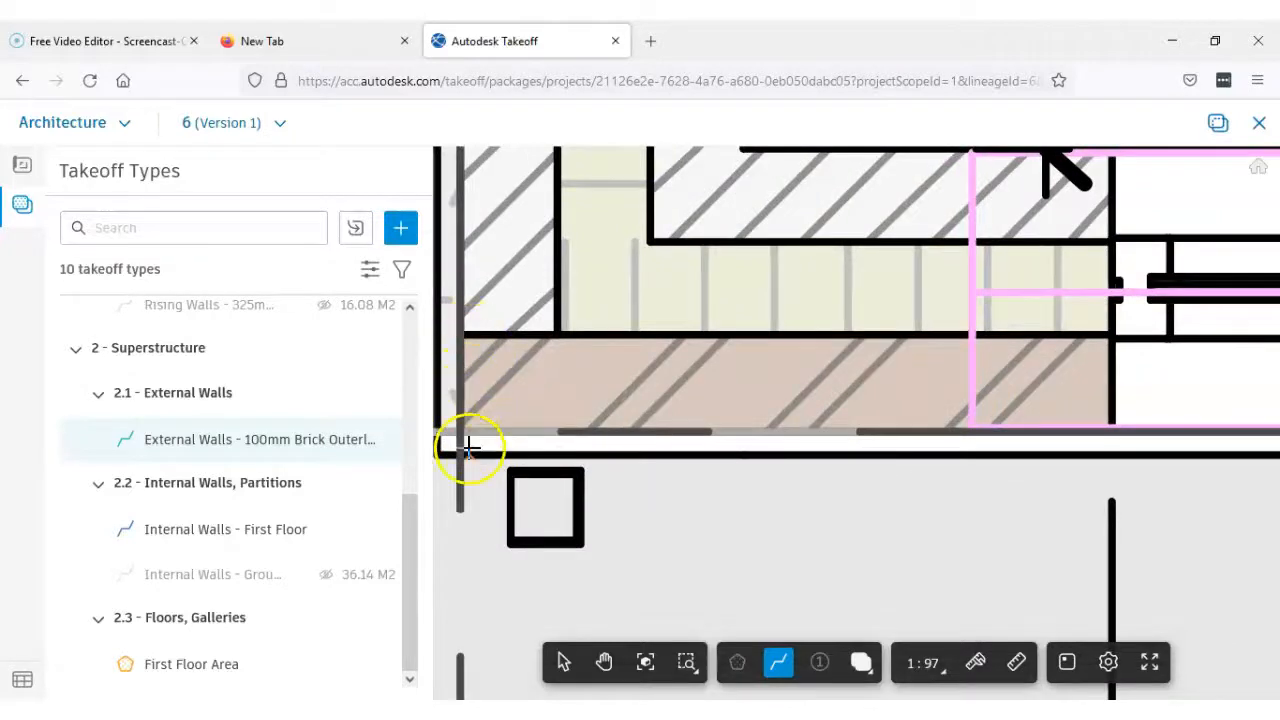
pyautogui.click(462, 430)
pyautogui.scroll(-2, 611, 429)
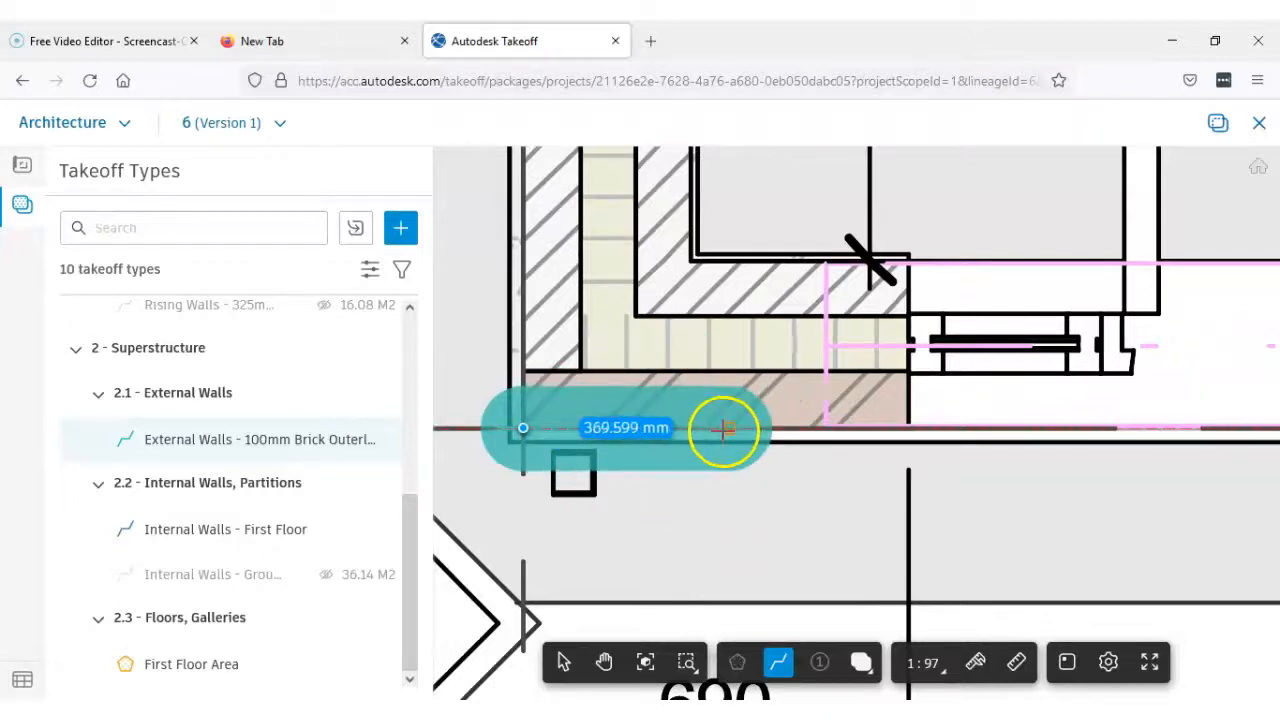
pyautogui.scroll(-1, 725, 429)
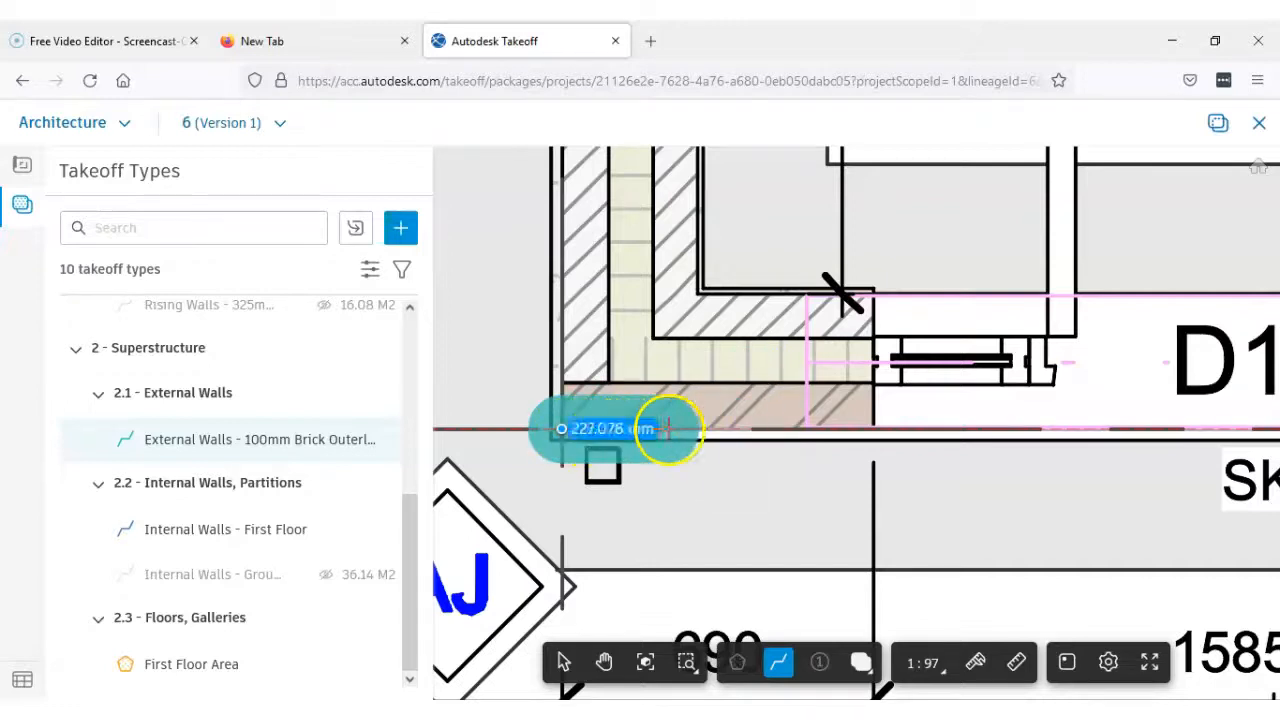
pyautogui.scroll(-1, 683, 428)
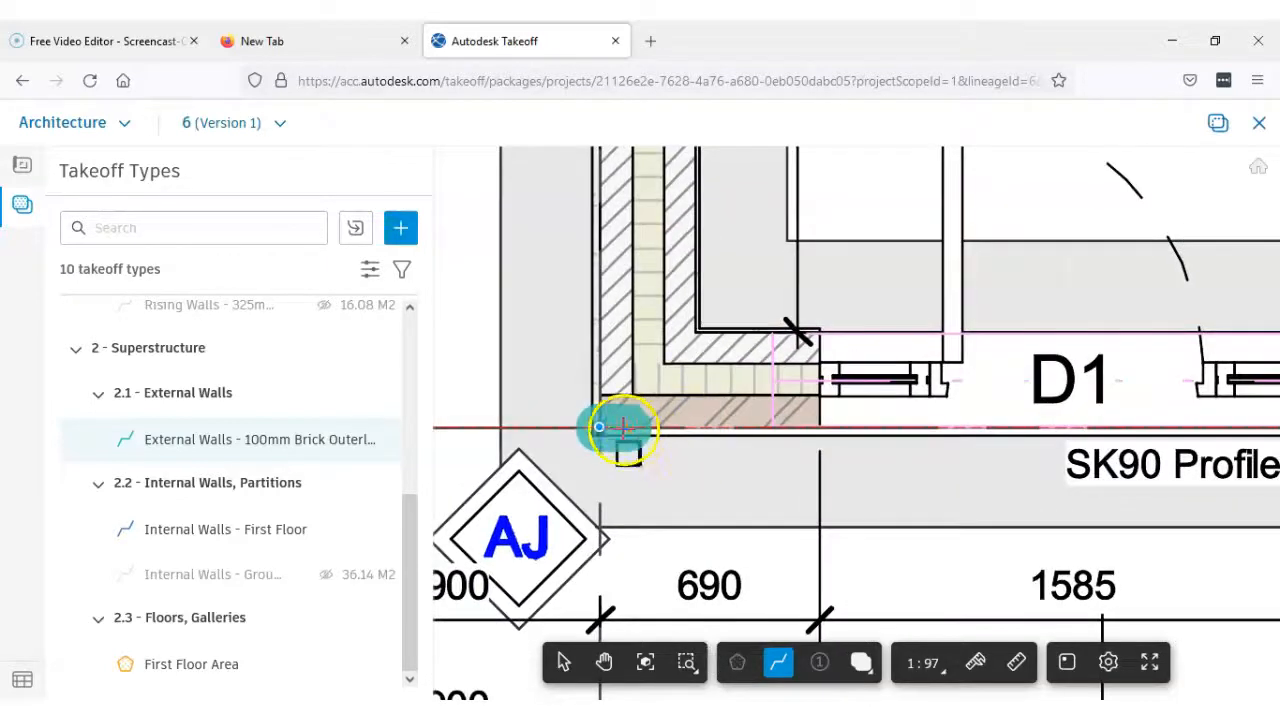
pyautogui.scroll(5, 622, 428)
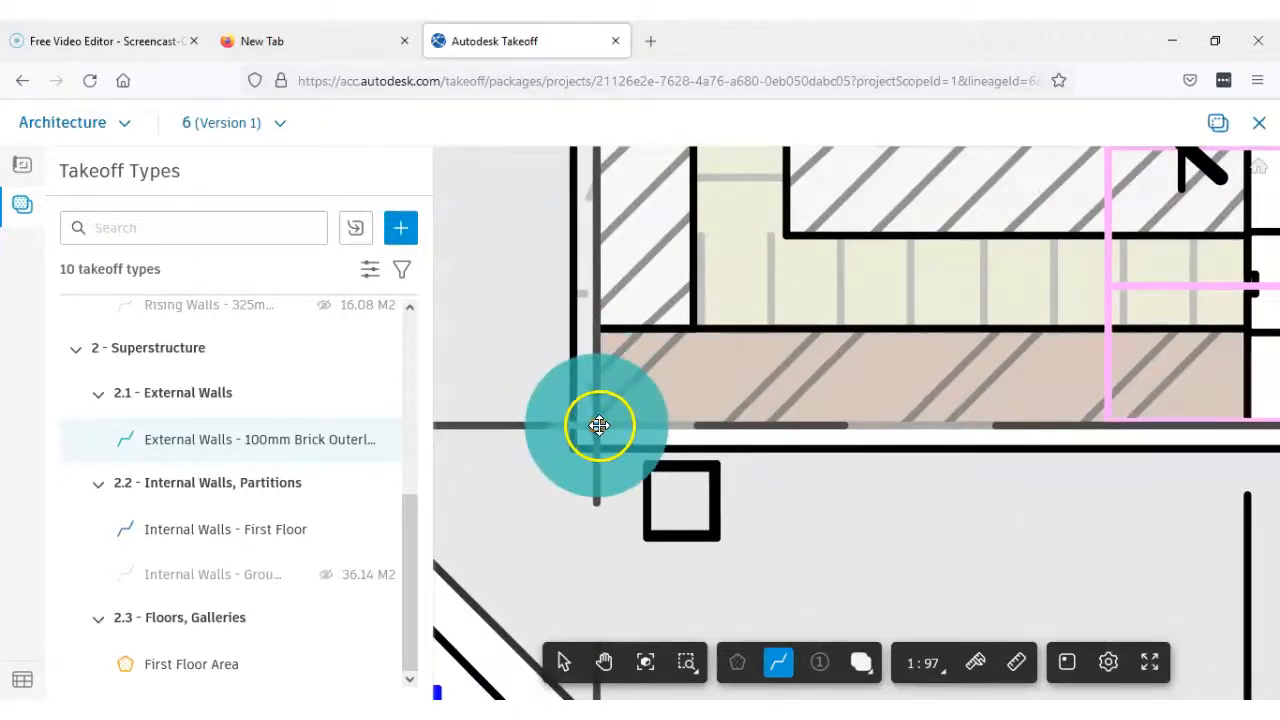
pyautogui.click(595, 427)
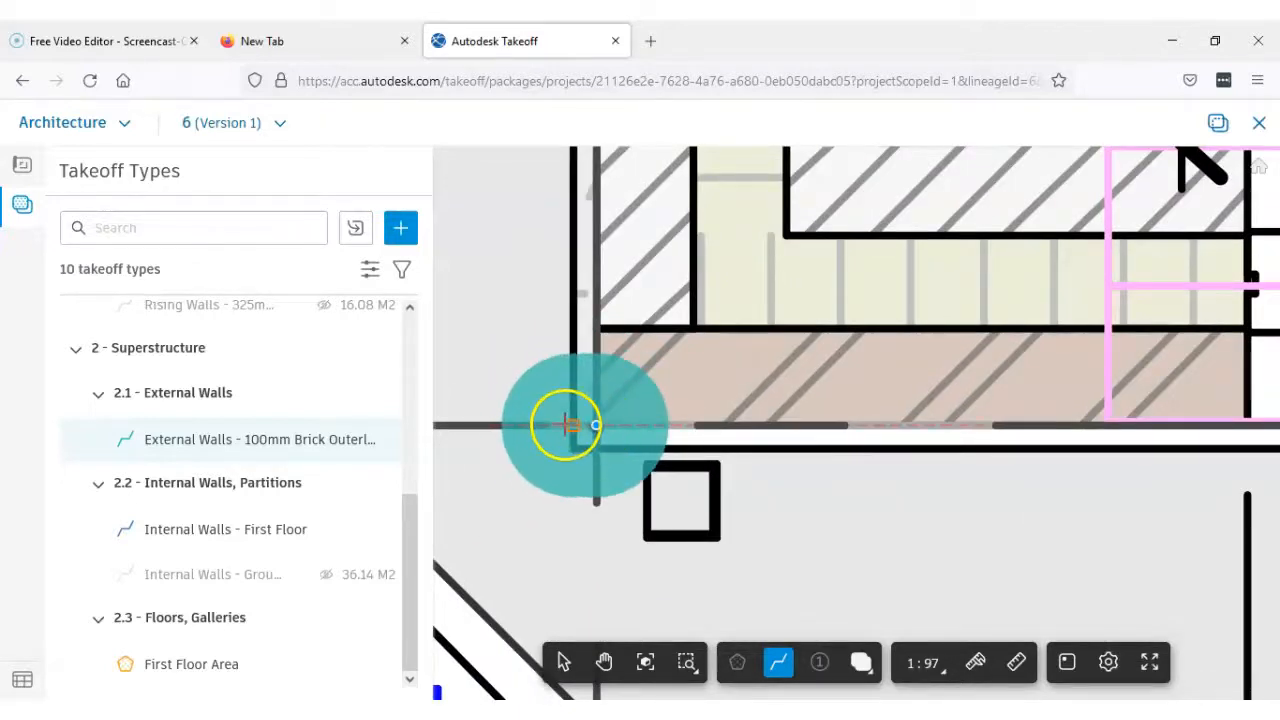
# Extend the brick outerleaf line along the front wall past D1 and W1 to the opposite outer corner, and finish it there
pyautogui.scroll(-2, 736, 414)
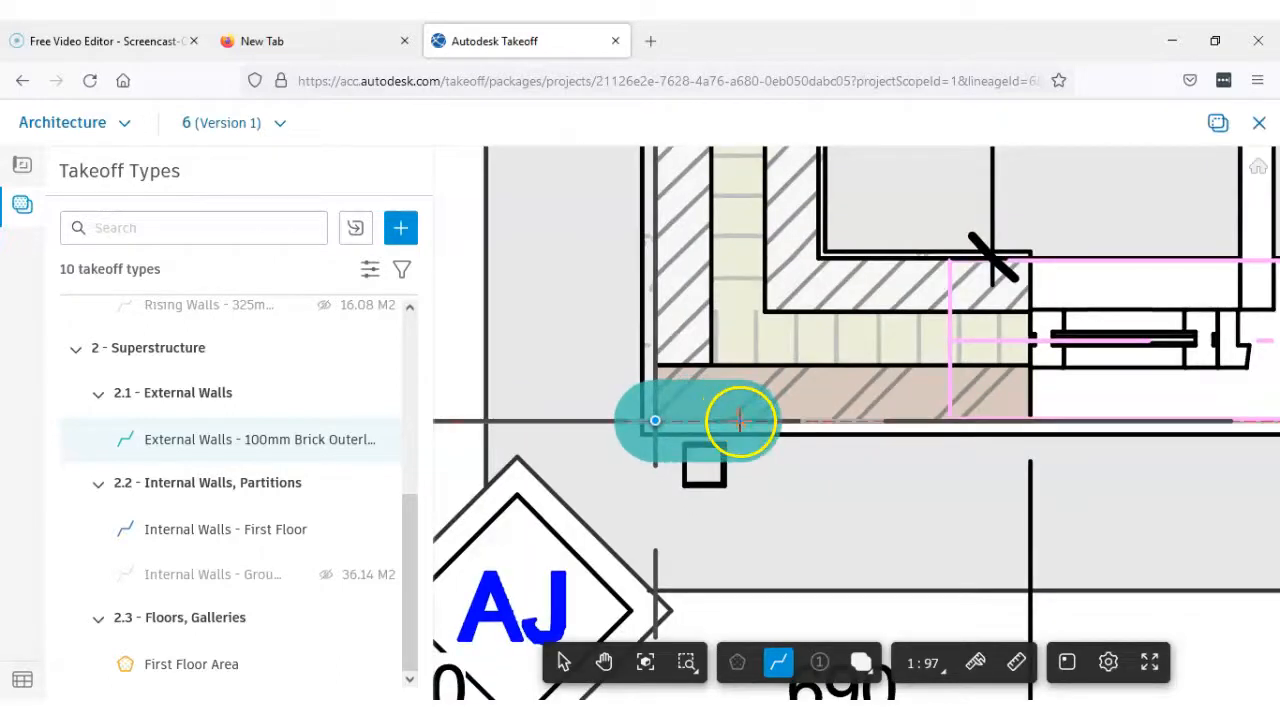
pyautogui.scroll(-3, 735, 410)
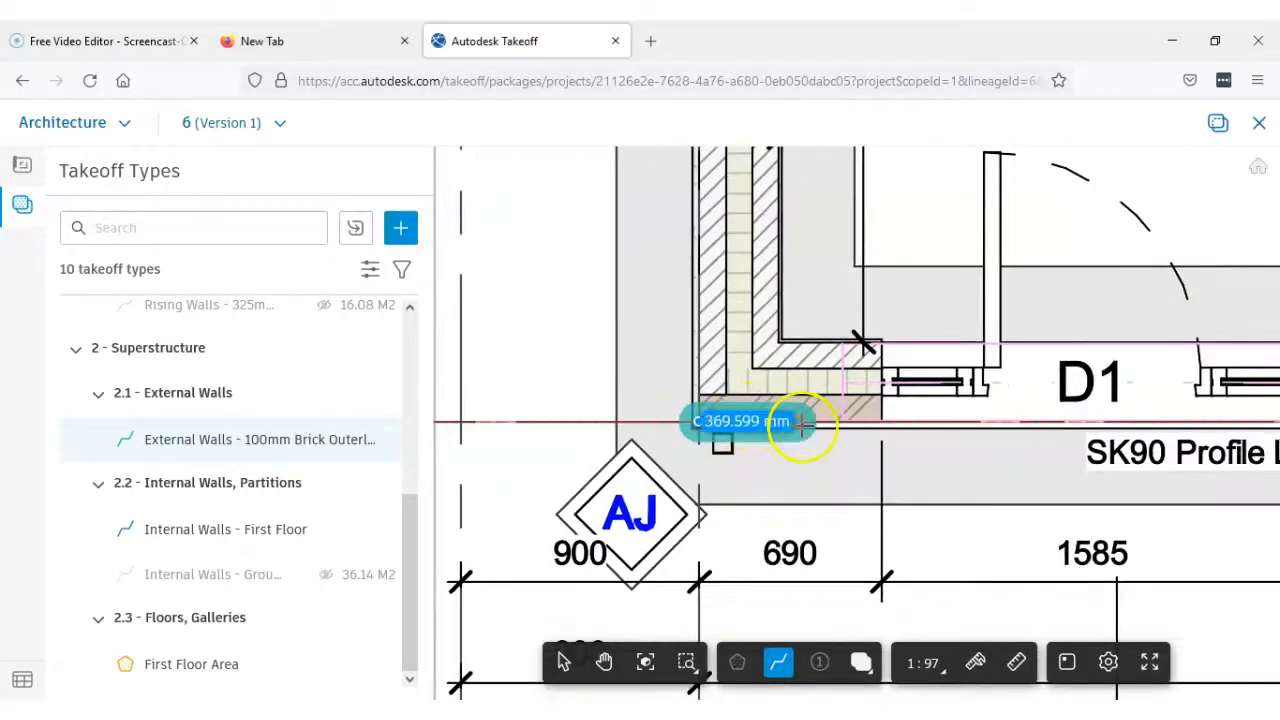
pyautogui.scroll(-4, 760, 425)
pyautogui.scroll(-2, 780, 436)
pyautogui.moveTo(818, 437); pyautogui.dragTo(611, 447, button='middle')
pyautogui.scroll(5, 1020, 442)
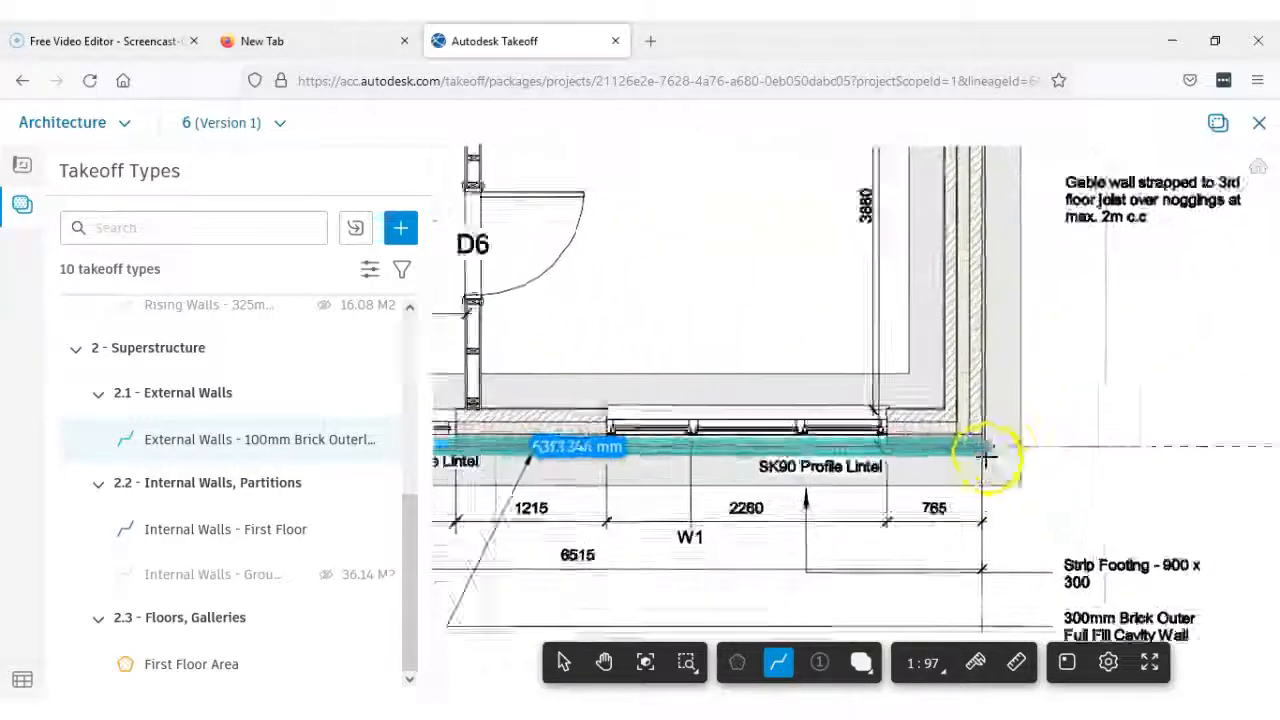
pyautogui.scroll(4, 962, 430)
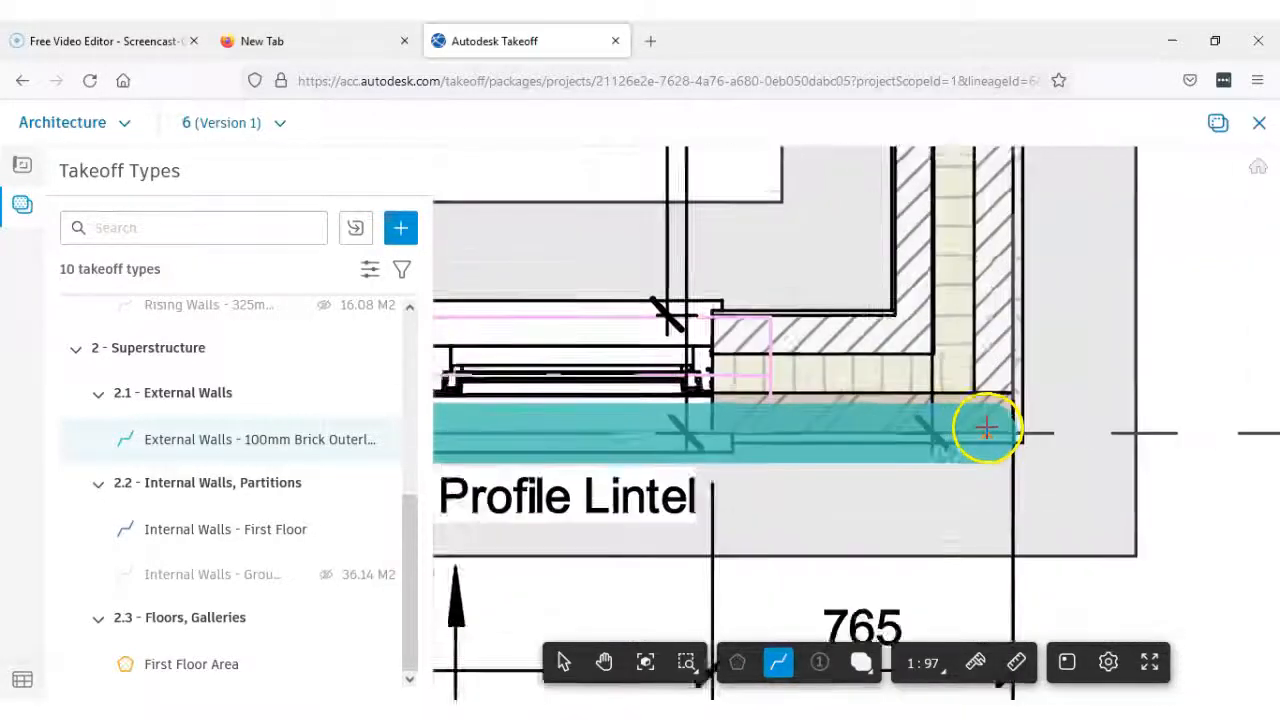
pyautogui.click(1030, 436)
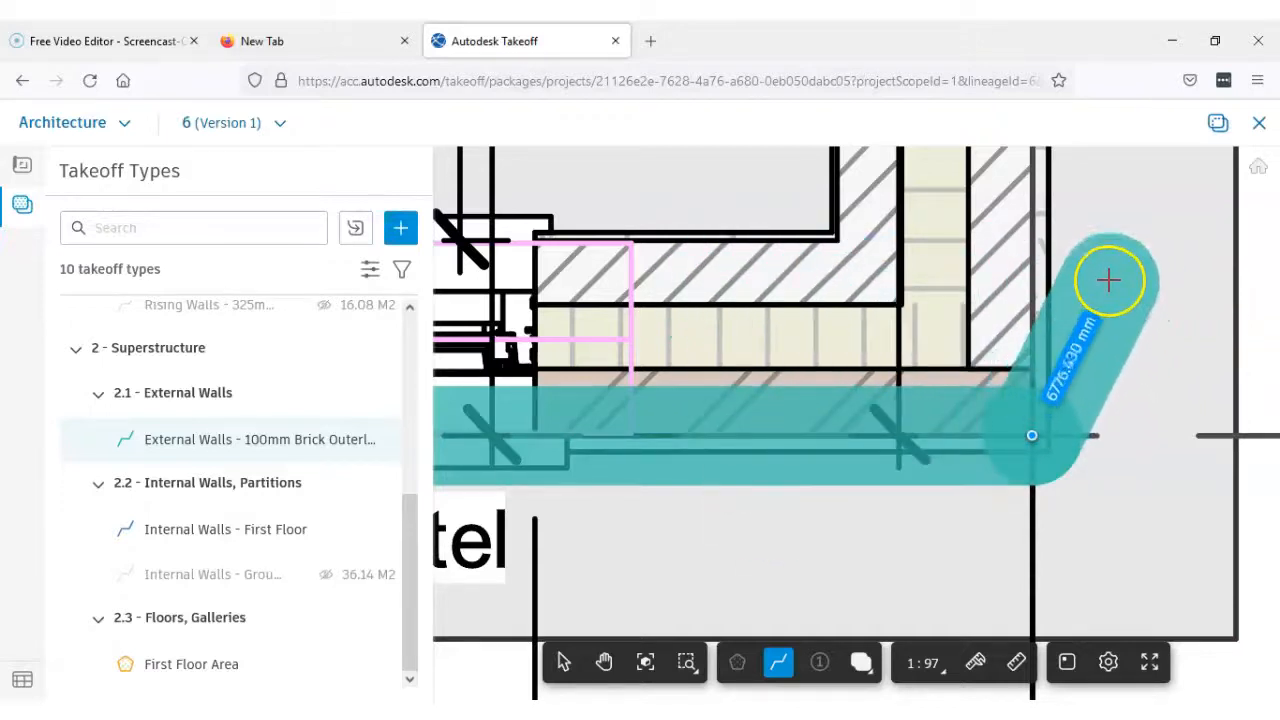
pyautogui.click(1110, 244)
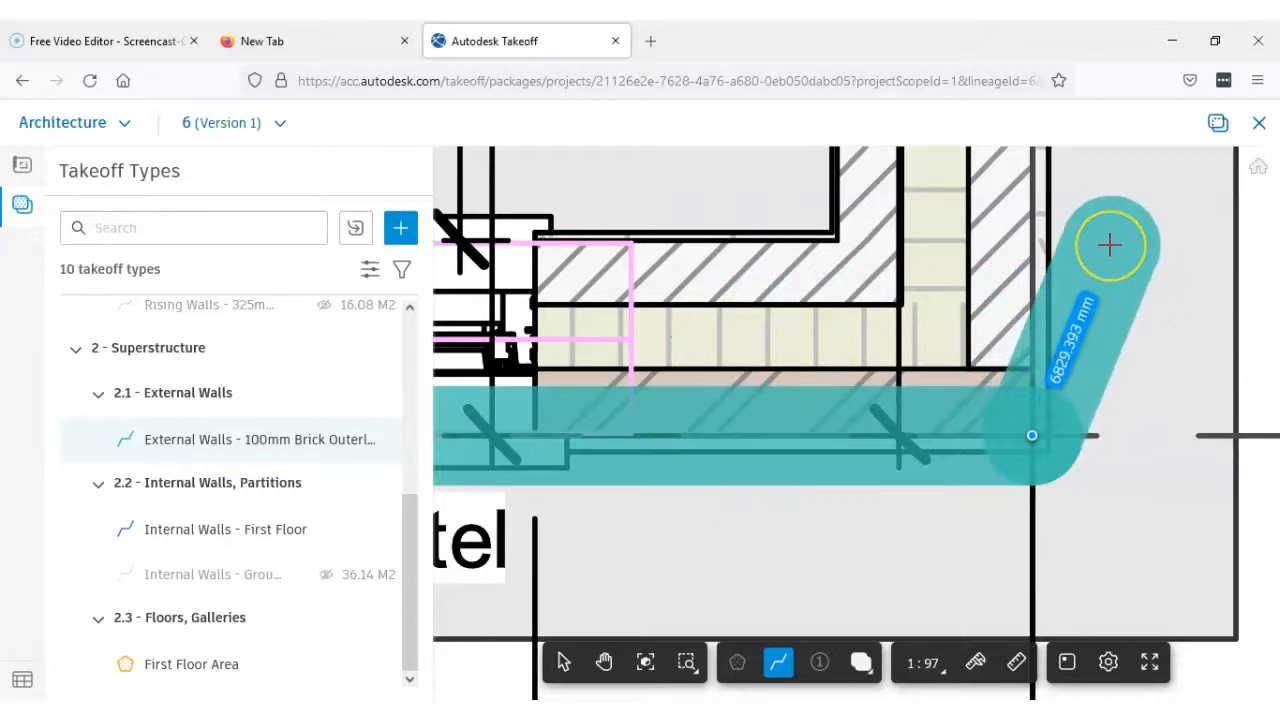
pyautogui.press('Return')
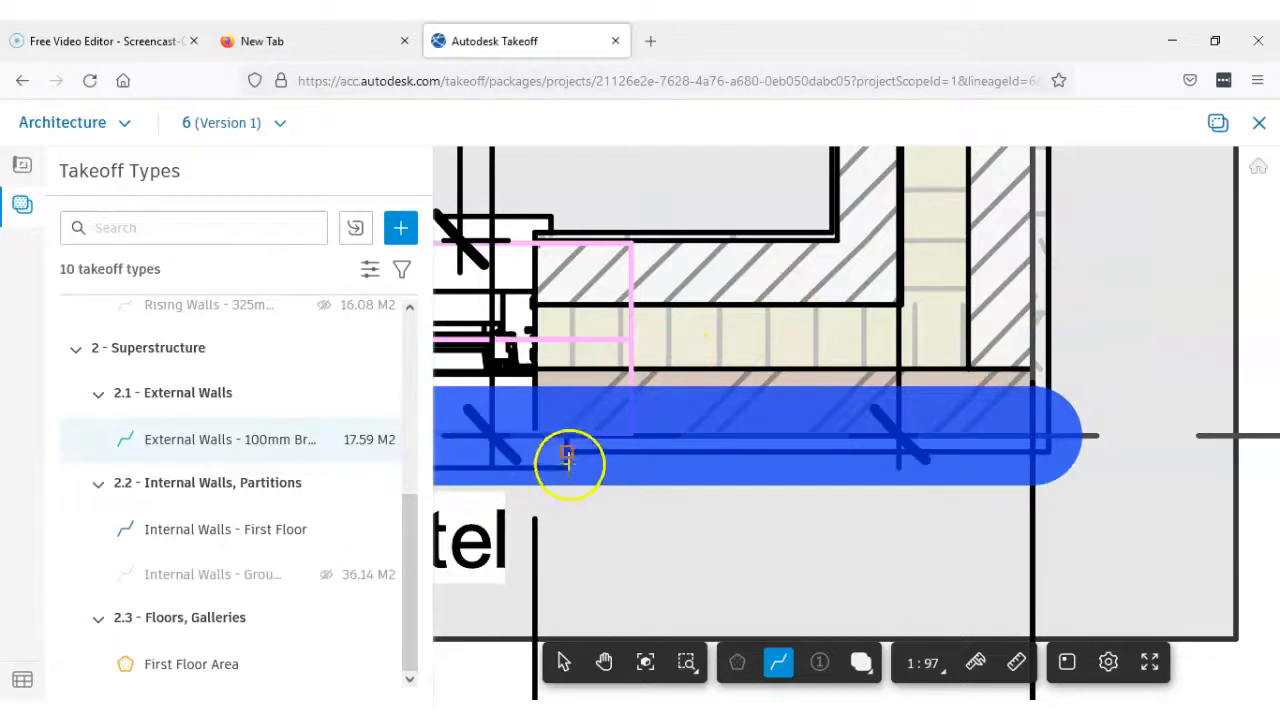
# Create a takeoff type named External Walls - 100mm Blockwork that uses the linear tool
pyautogui.scroll(-5, 568, 460)
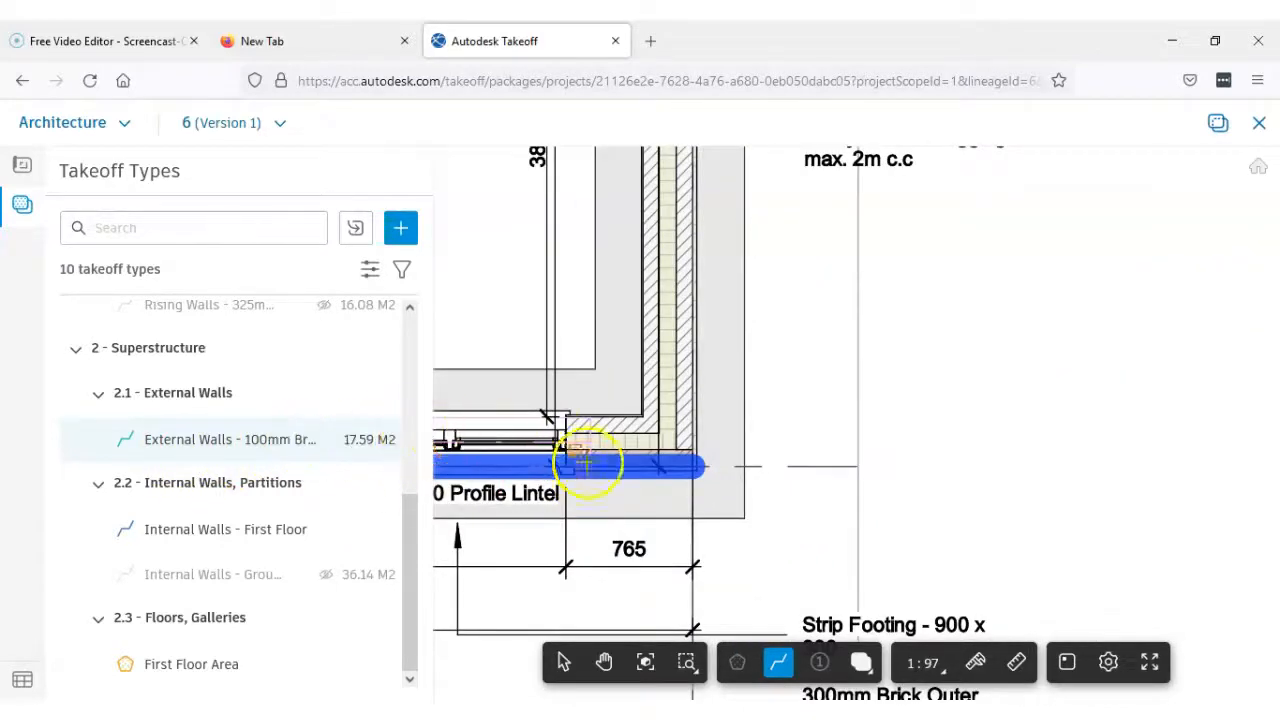
pyautogui.scroll(-5, 585, 462)
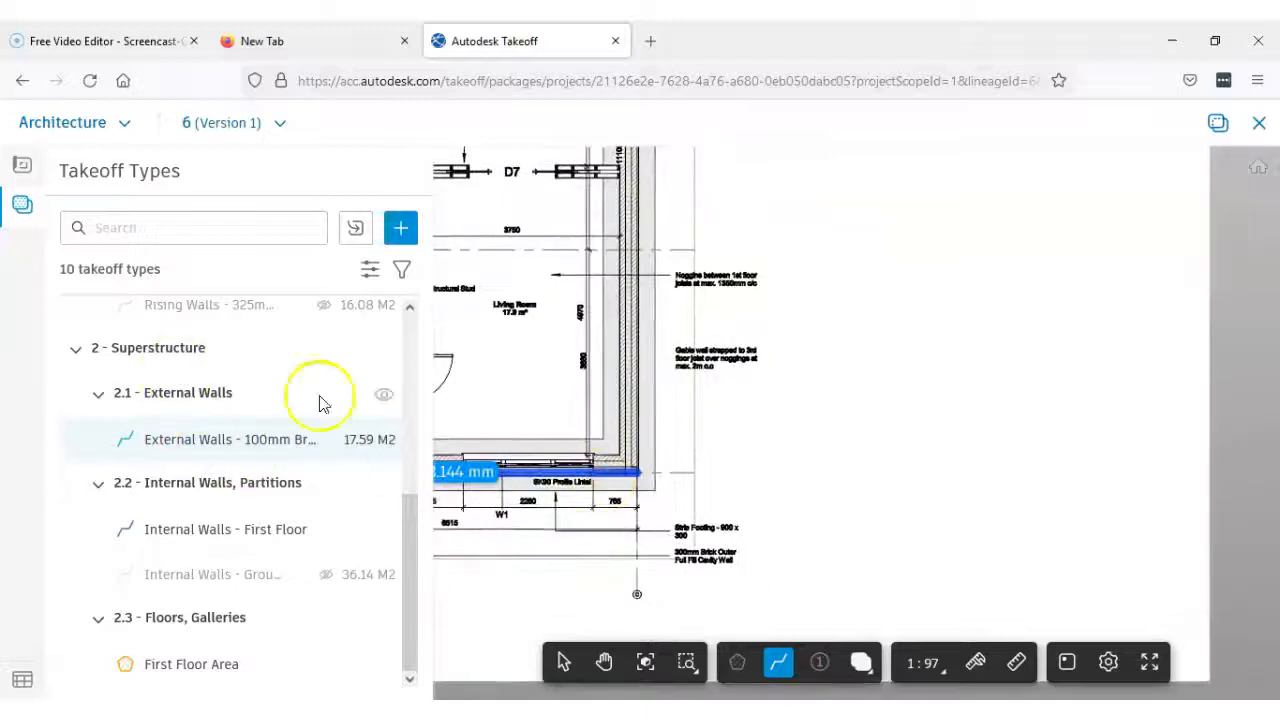
pyautogui.scroll(-3, 613, 381)
pyautogui.moveTo(686, 362); pyautogui.dragTo(912, 380, button='middle')
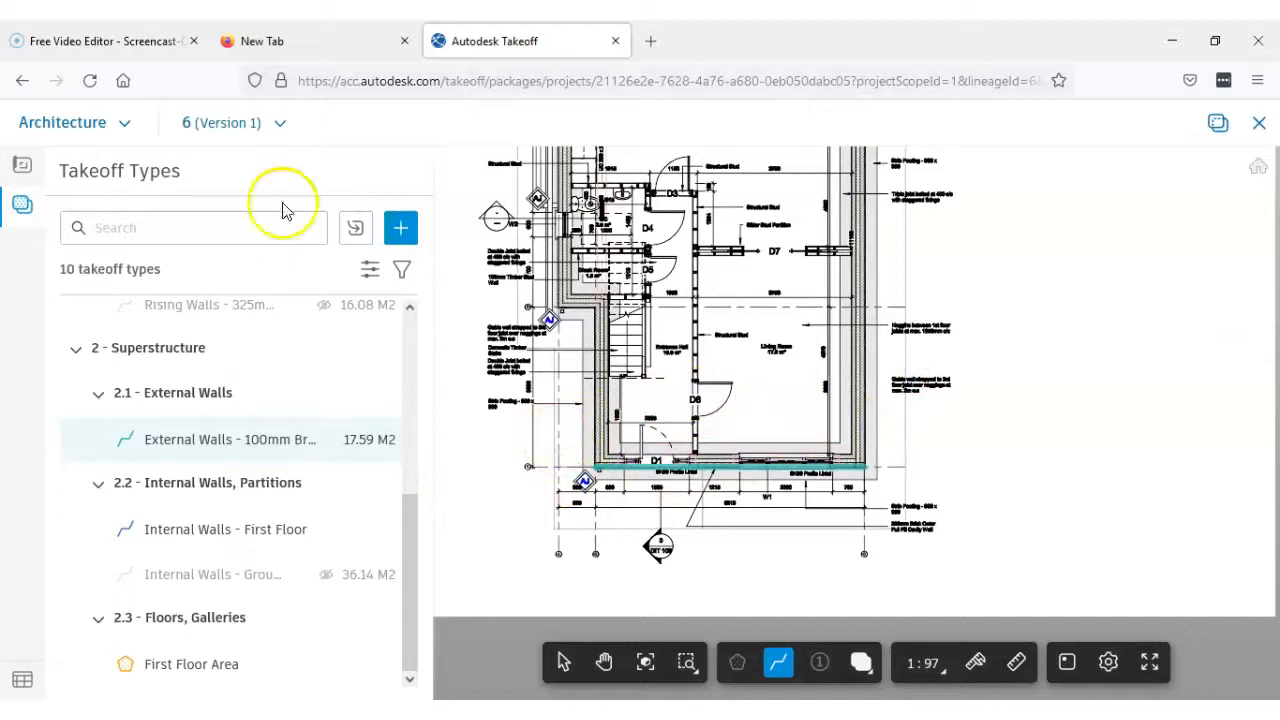
pyautogui.click(400, 232)
pyautogui.click(201, 263)
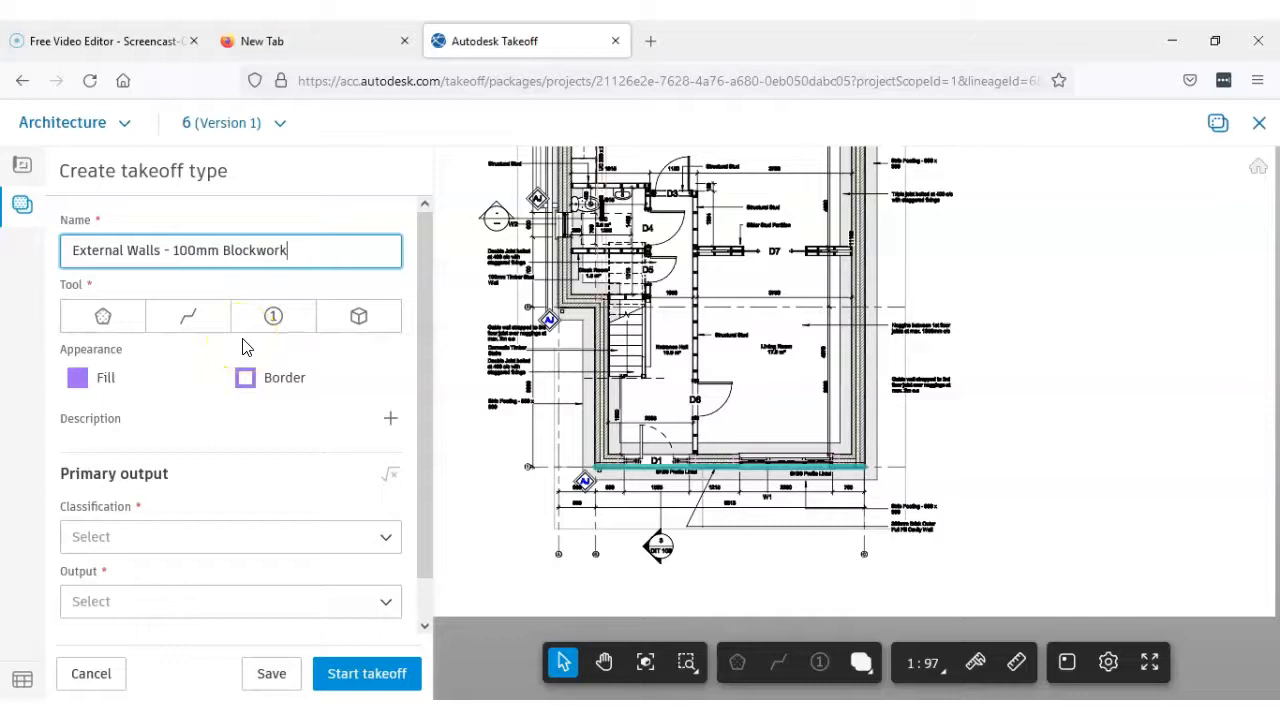
pyautogui.scroll(2, 595, 350)
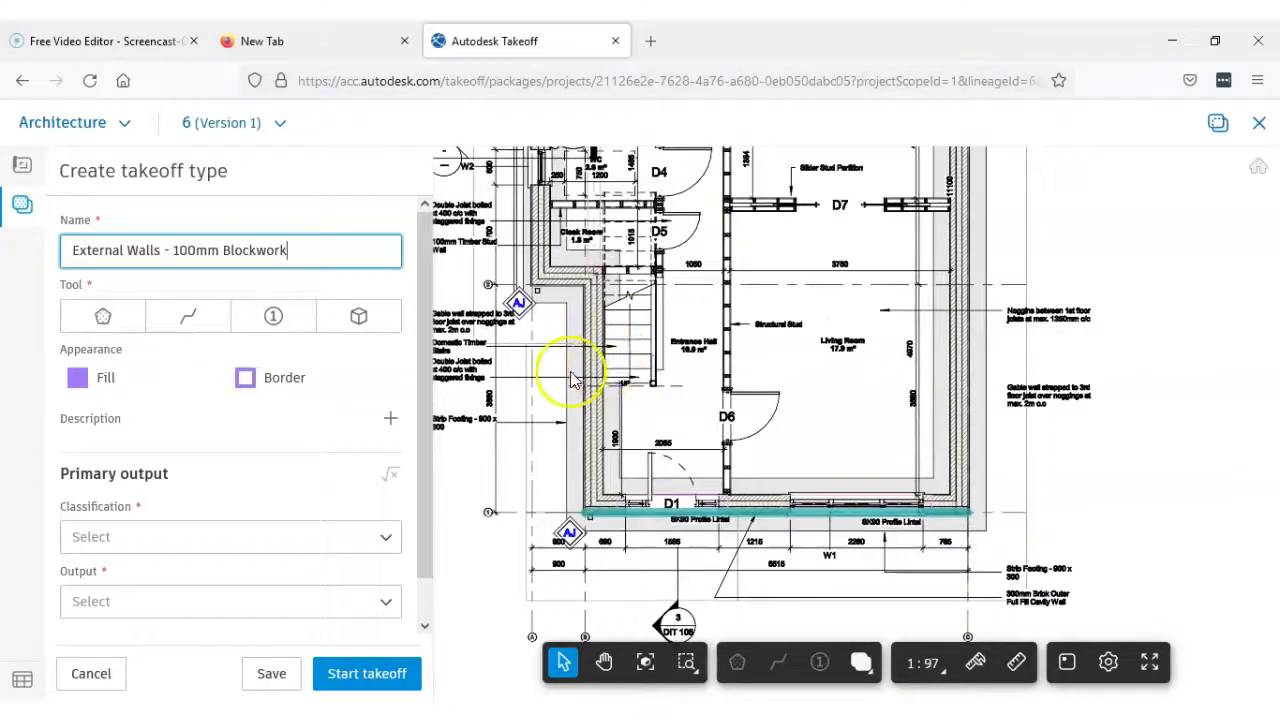
pyautogui.scroll(-2, 575, 378)
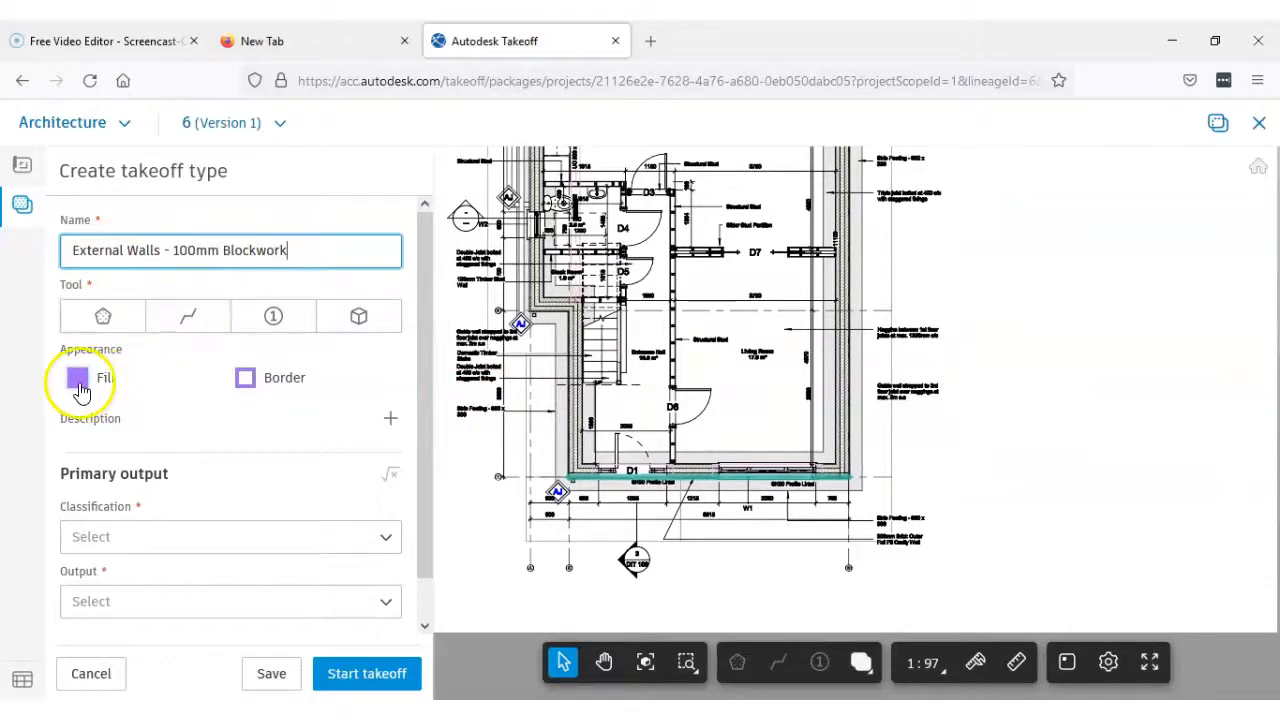
pyautogui.click(188, 330)
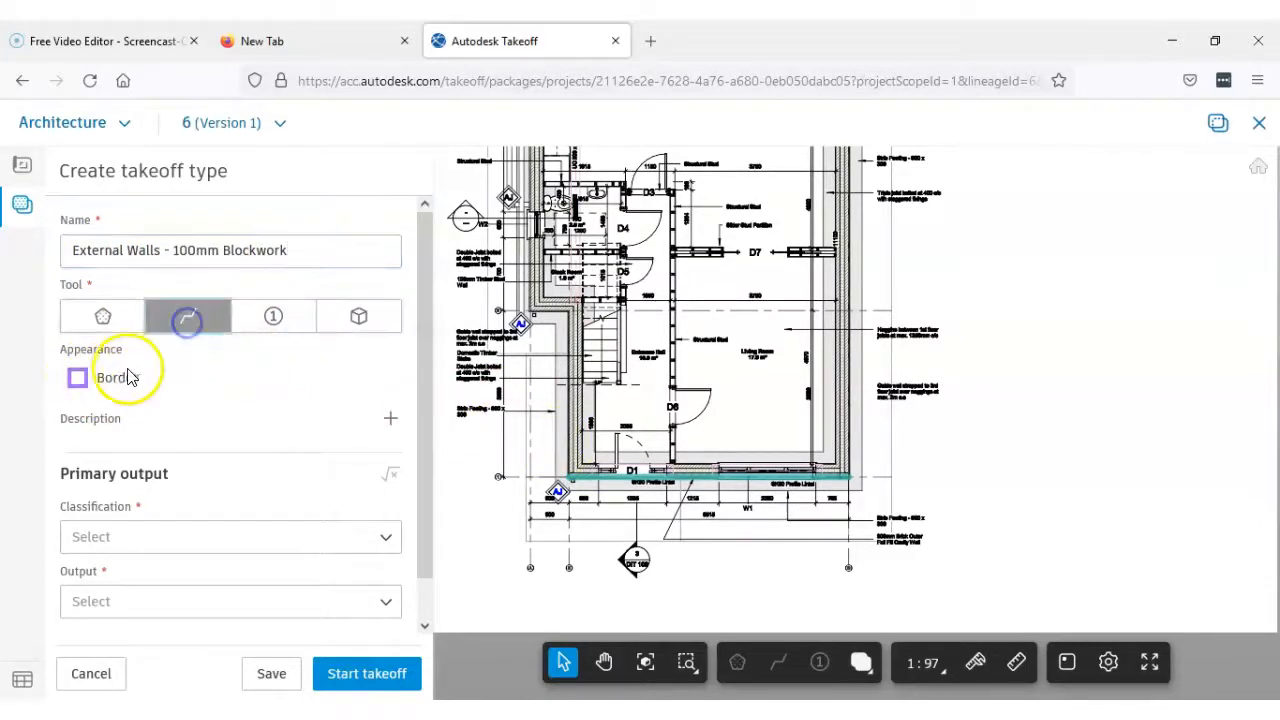
# Classify the blockwork takeoff type as 2.1 - External Walls under 2 - Superstructure and set its primary output to Square Meters (M2)
pyautogui.click(303, 545)
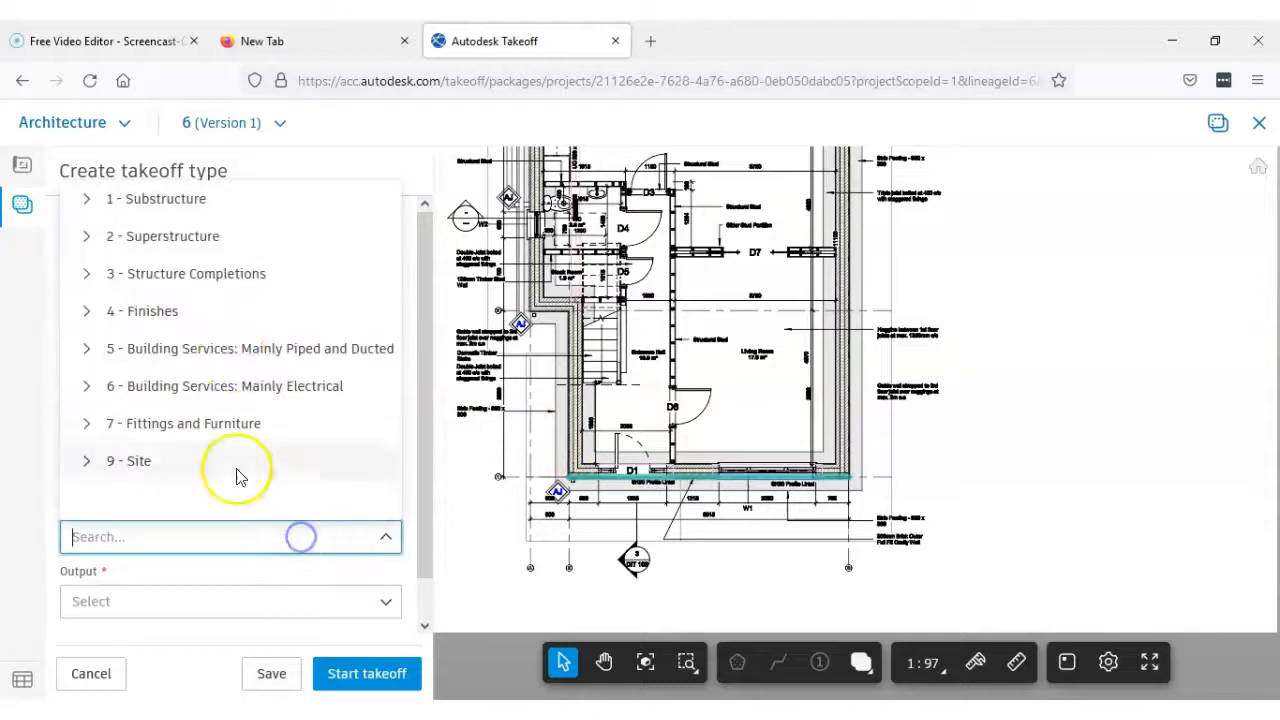
pyautogui.click(88, 238)
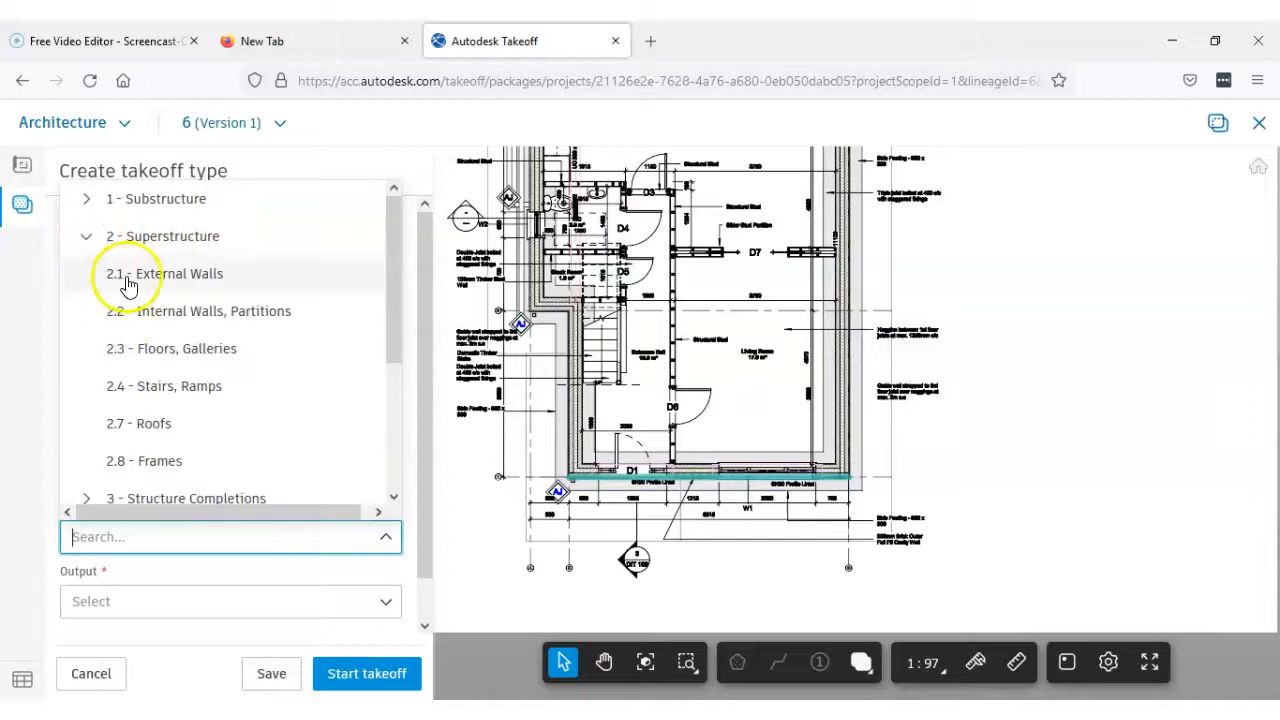
pyautogui.click(128, 277)
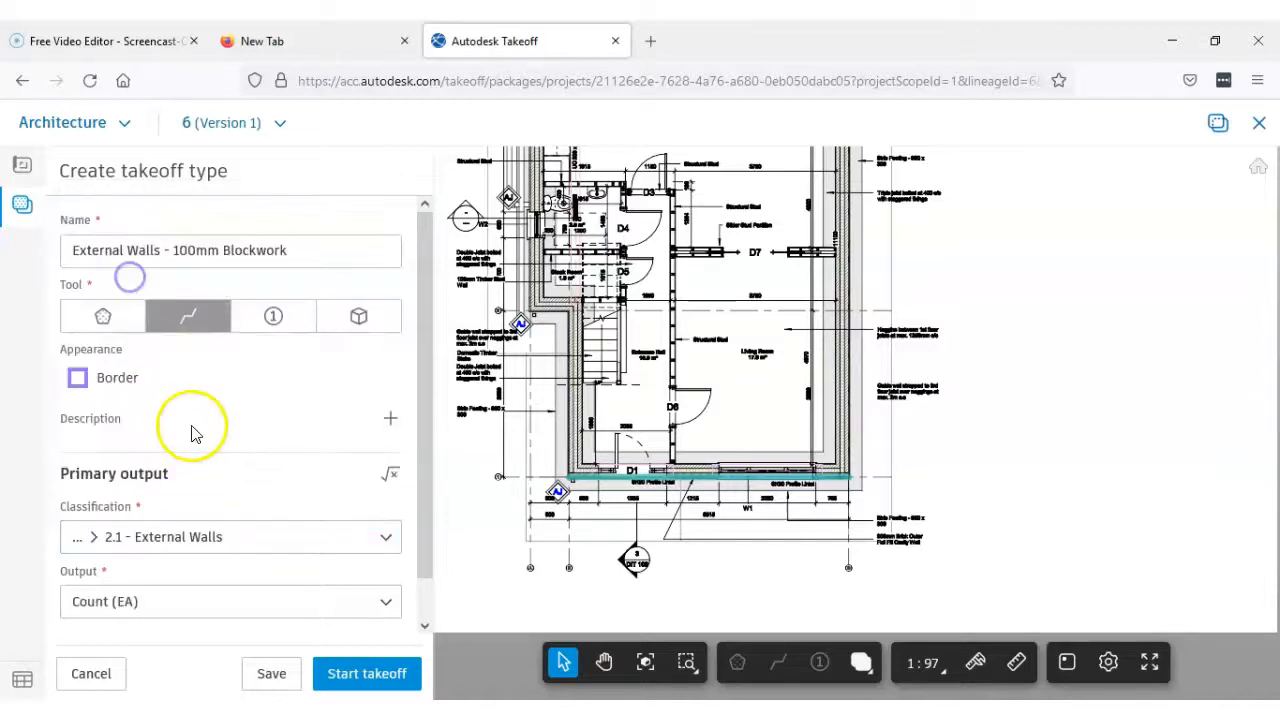
pyautogui.click(150, 605)
pyautogui.click(148, 470)
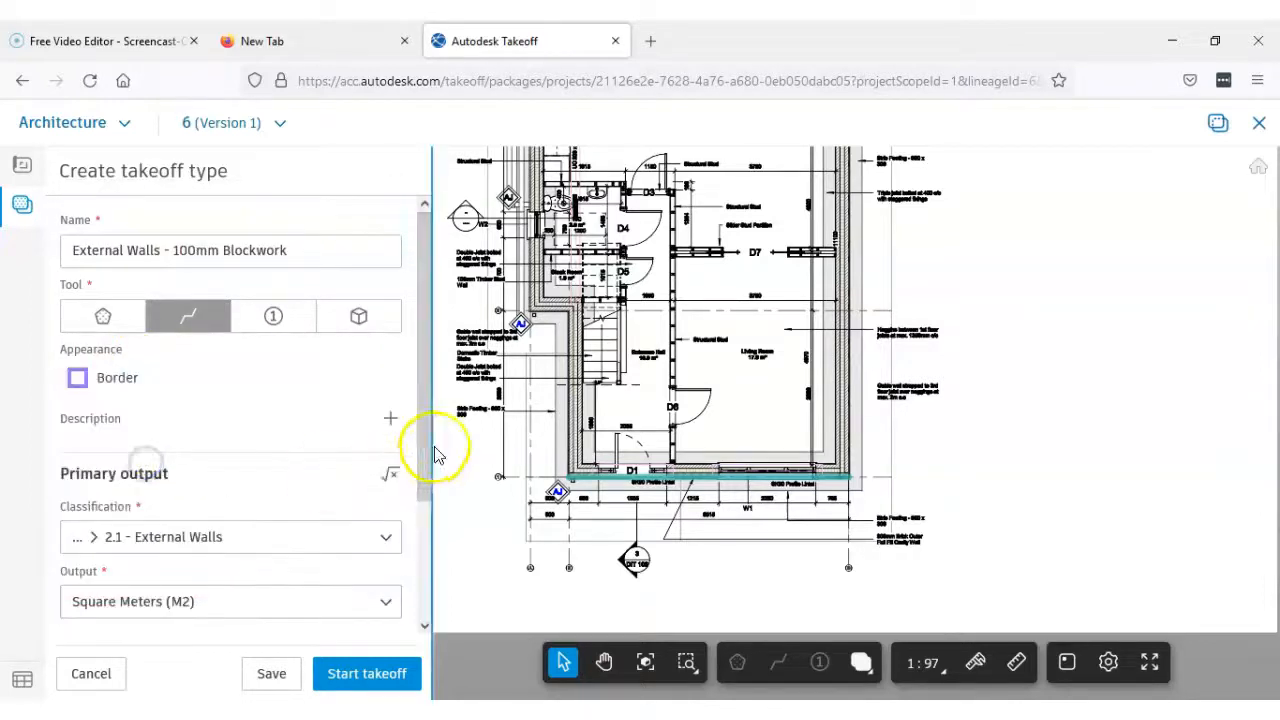
# Set the blockwork type's default height to 2.7 M and start the takeoff with it
pyautogui.moveTo(424, 449)
pyautogui.mouseDown()
pyautogui.moveTo(432, 565)
pyautogui.moveTo(413, 563)
pyautogui.mouseUp()
pyautogui.click(273, 608)
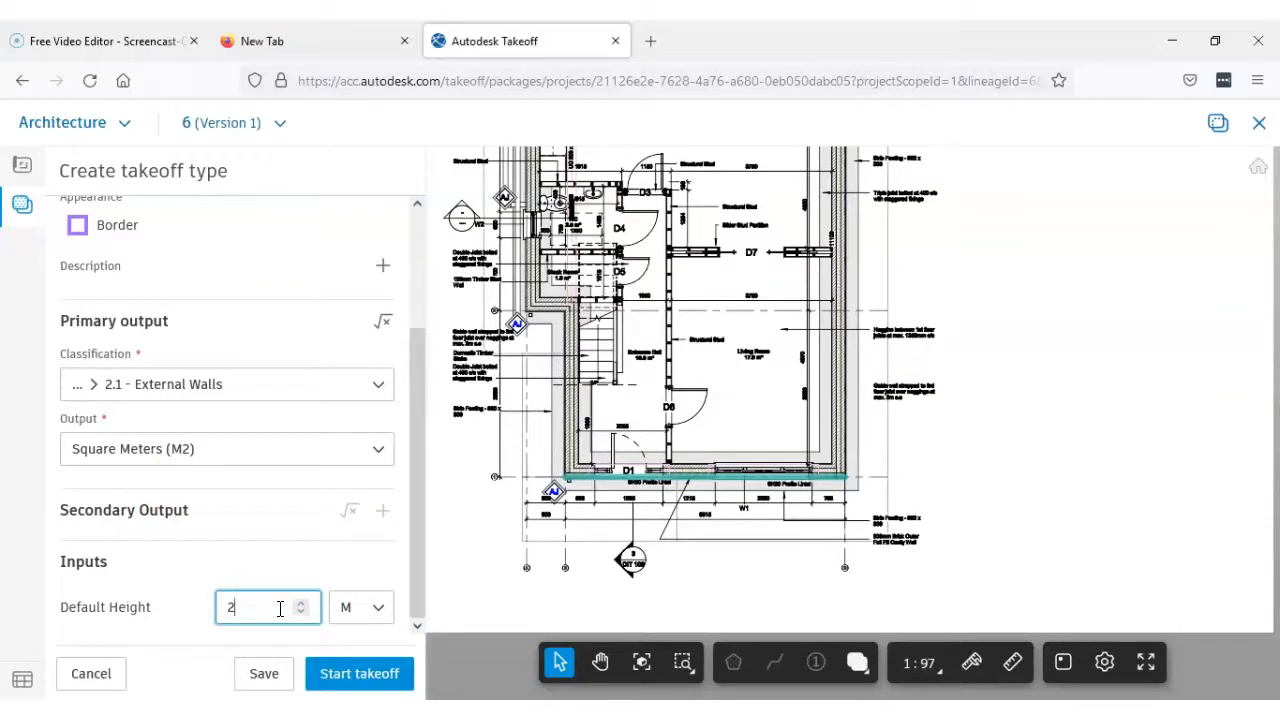
pyautogui.click(358, 675)
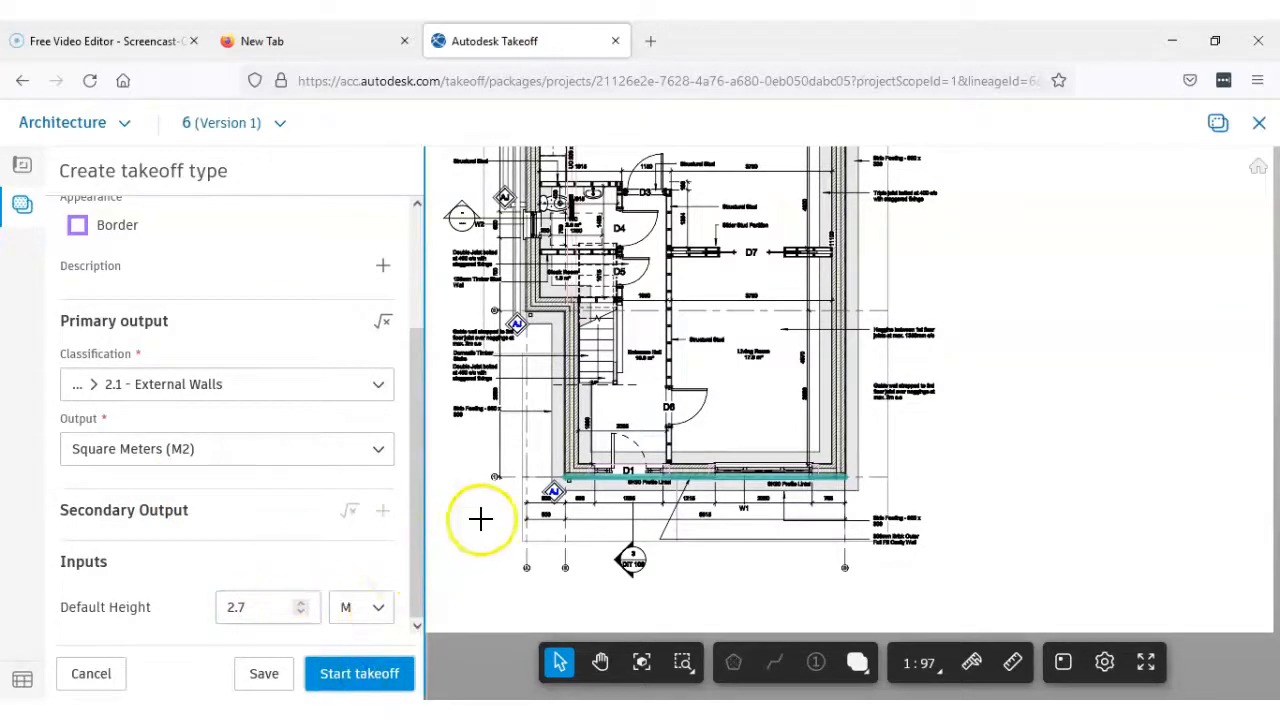
# Examine the outer corner of the front wall beside door D1, where the brick outerleaf meets the side wall's blockwork
pyautogui.scroll(2, 555, 415)
pyautogui.scroll(2, 580, 480)
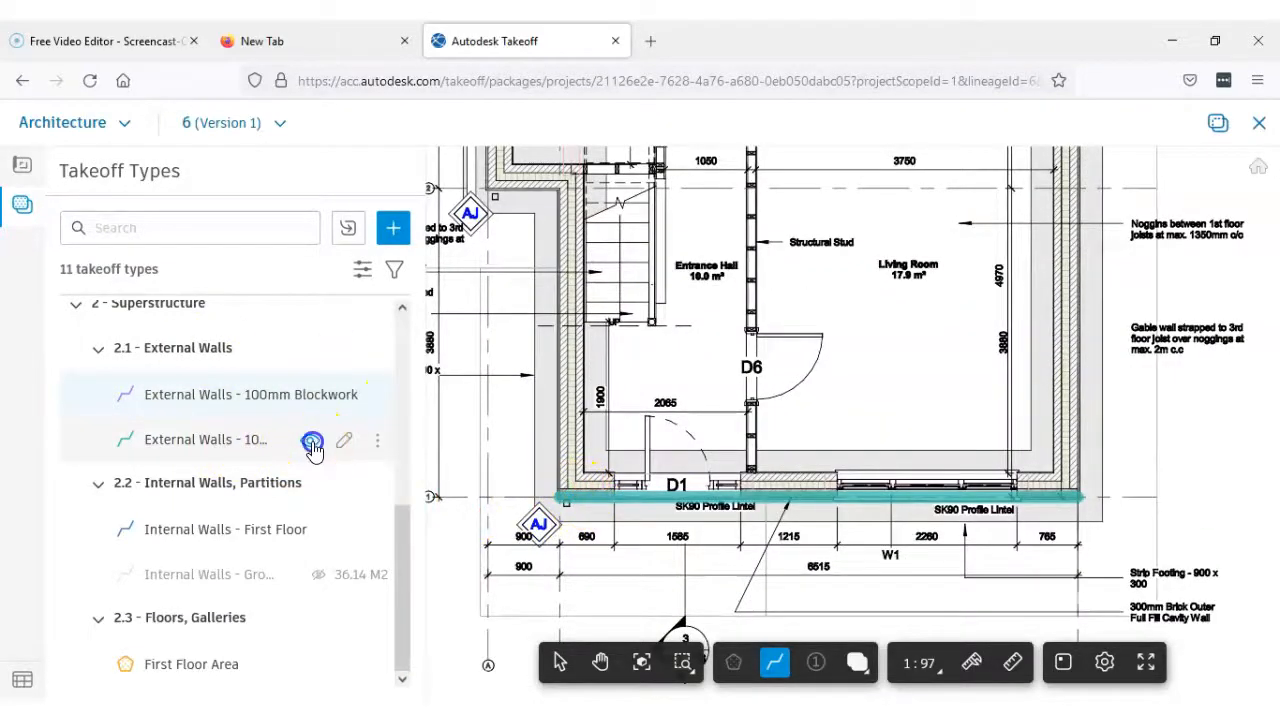
pyautogui.click(310, 441)
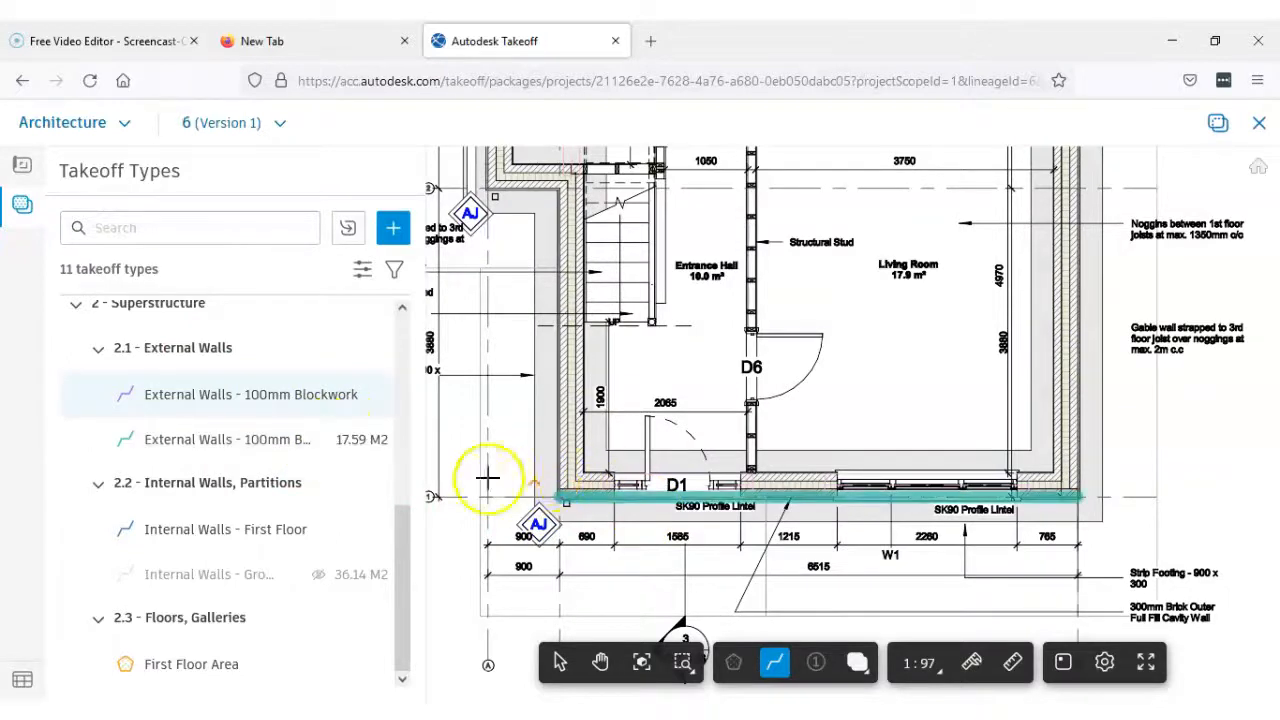
pyautogui.scroll(4, 558, 497)
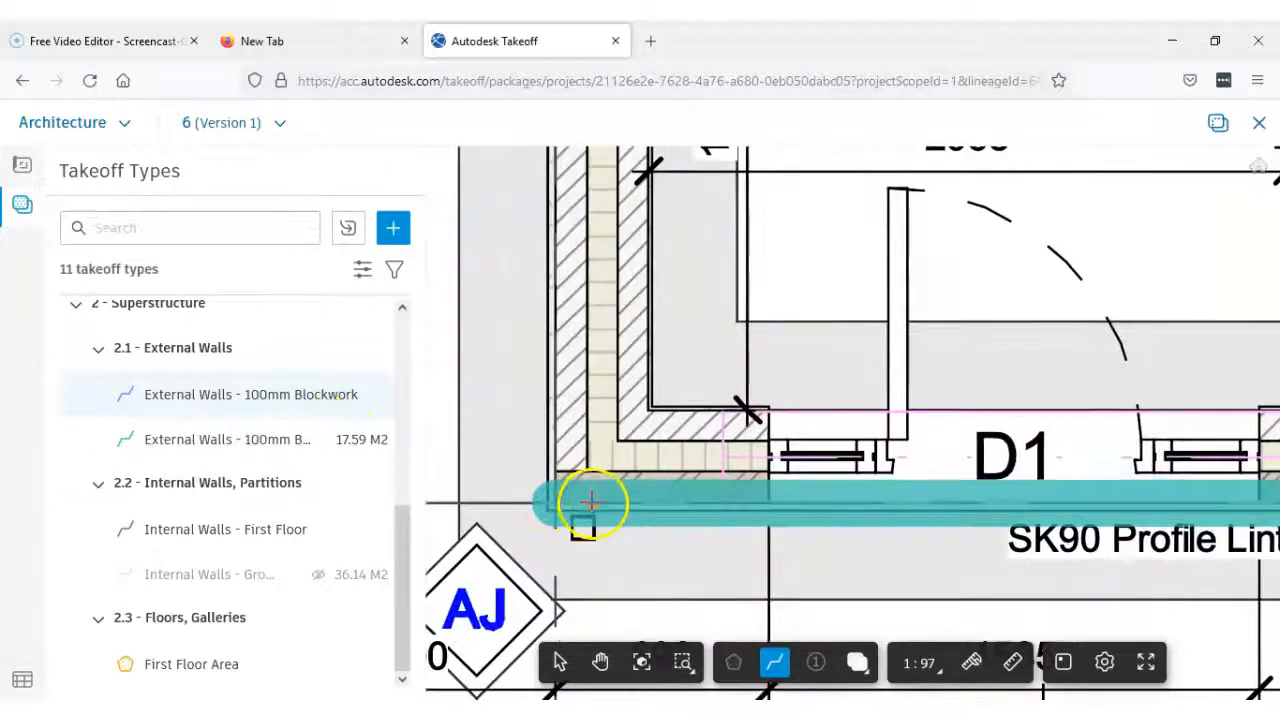
pyautogui.scroll(-2, 595, 500)
pyautogui.scroll(-2, 600, 450)
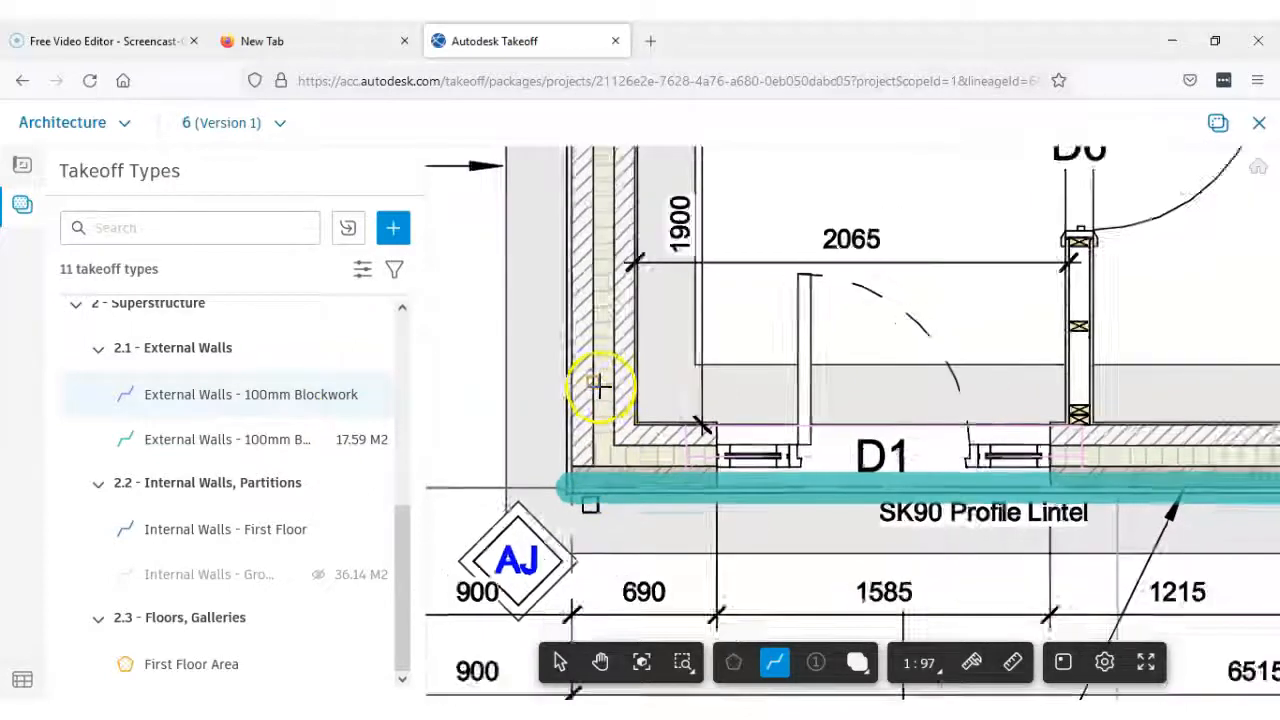
pyautogui.scroll(3, 590, 450)
pyautogui.scroll(2, 590, 450)
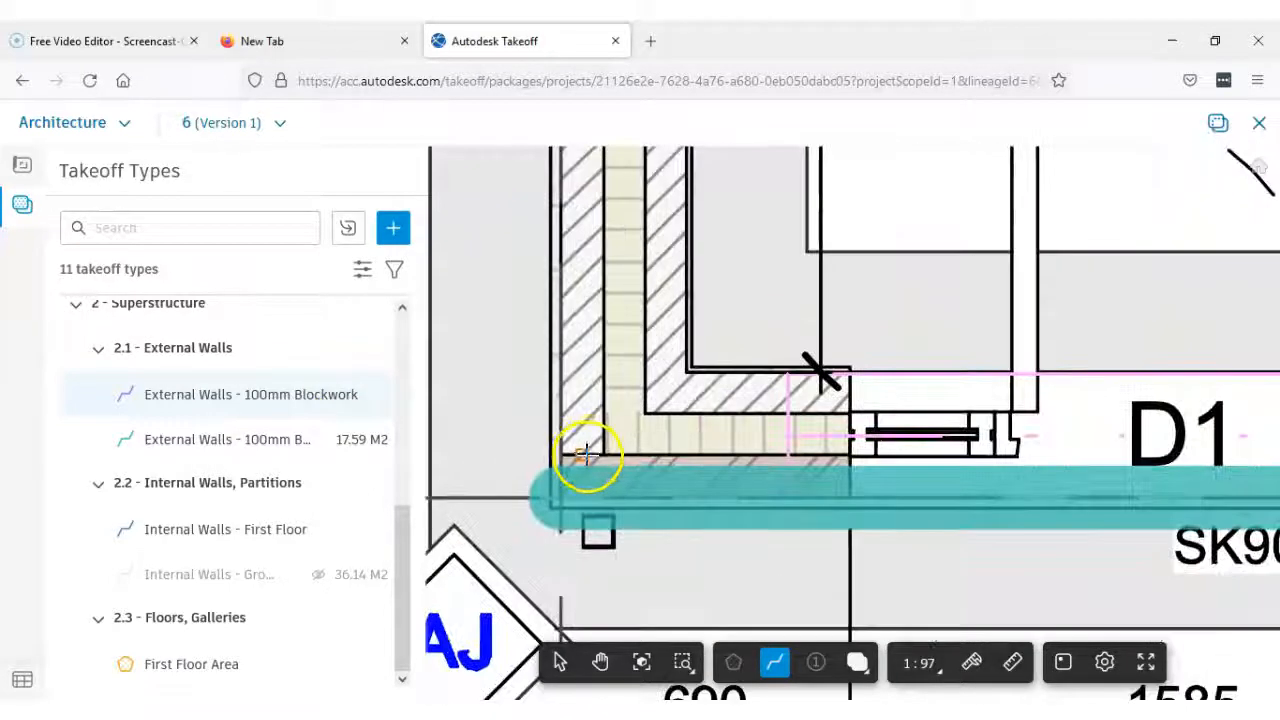
pyautogui.scroll(-2, 580, 334)
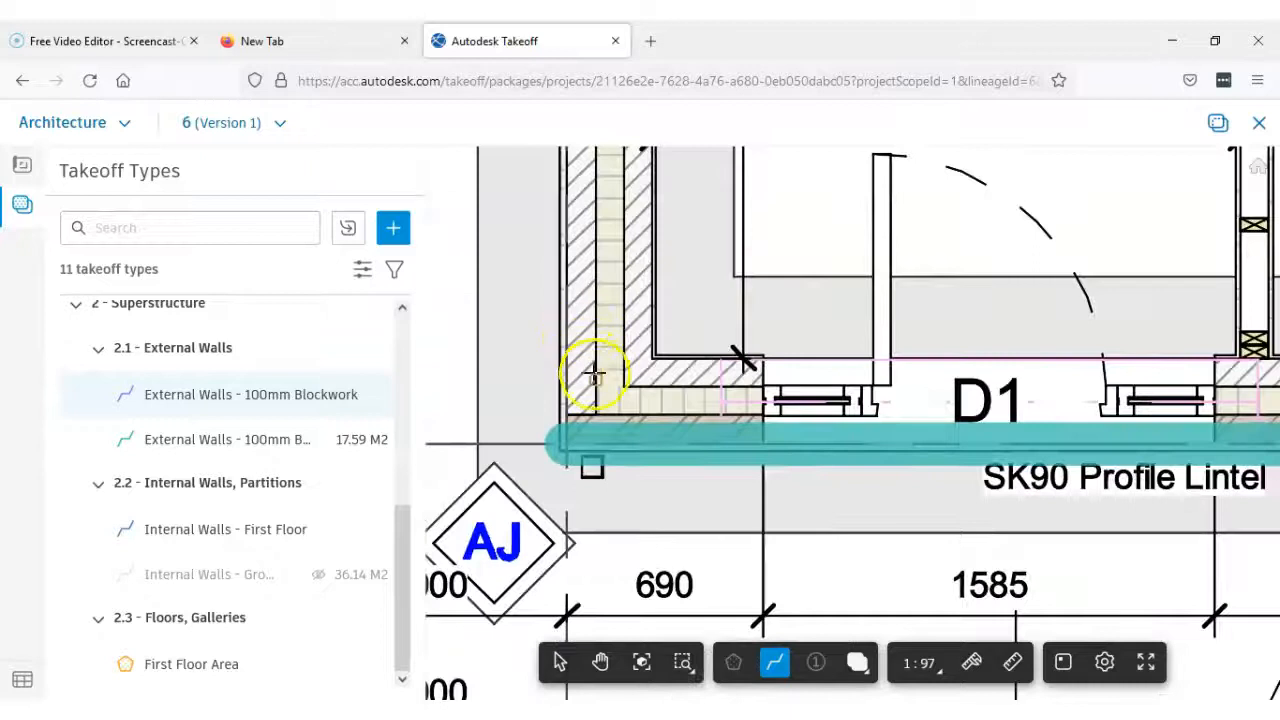
pyautogui.scroll(-3, 766, 380)
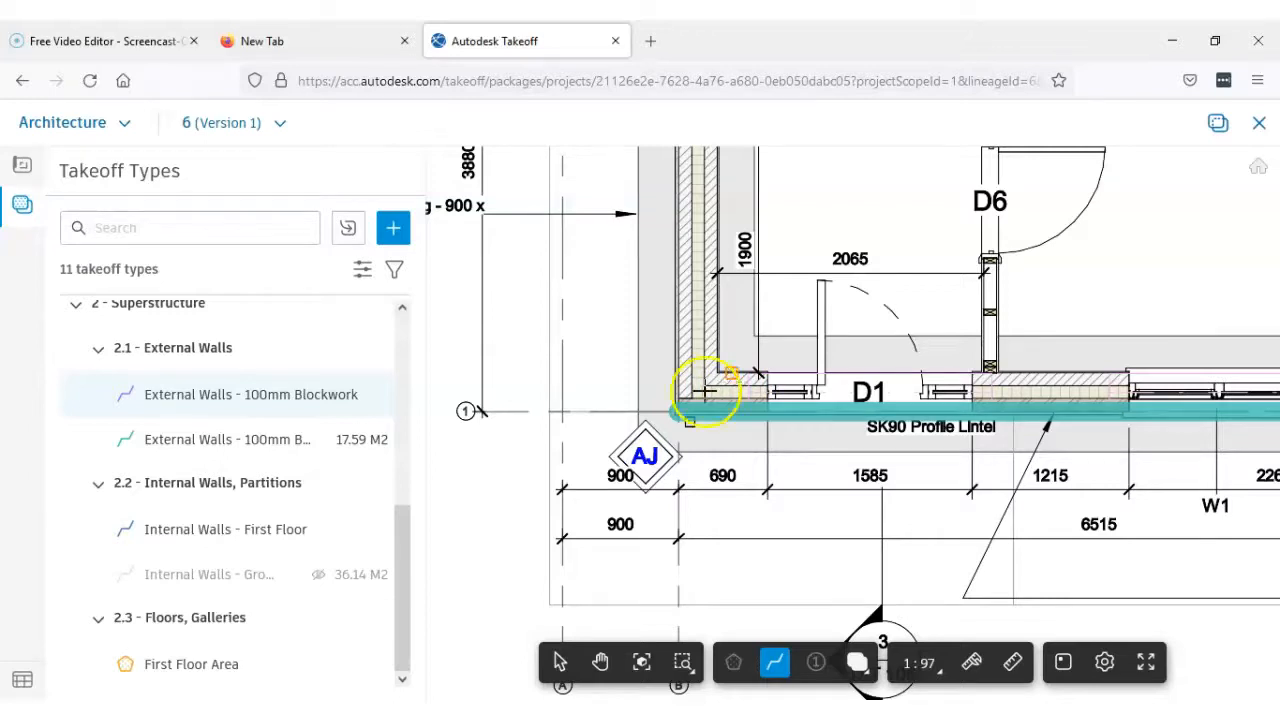
pyautogui.scroll(4, 692, 392)
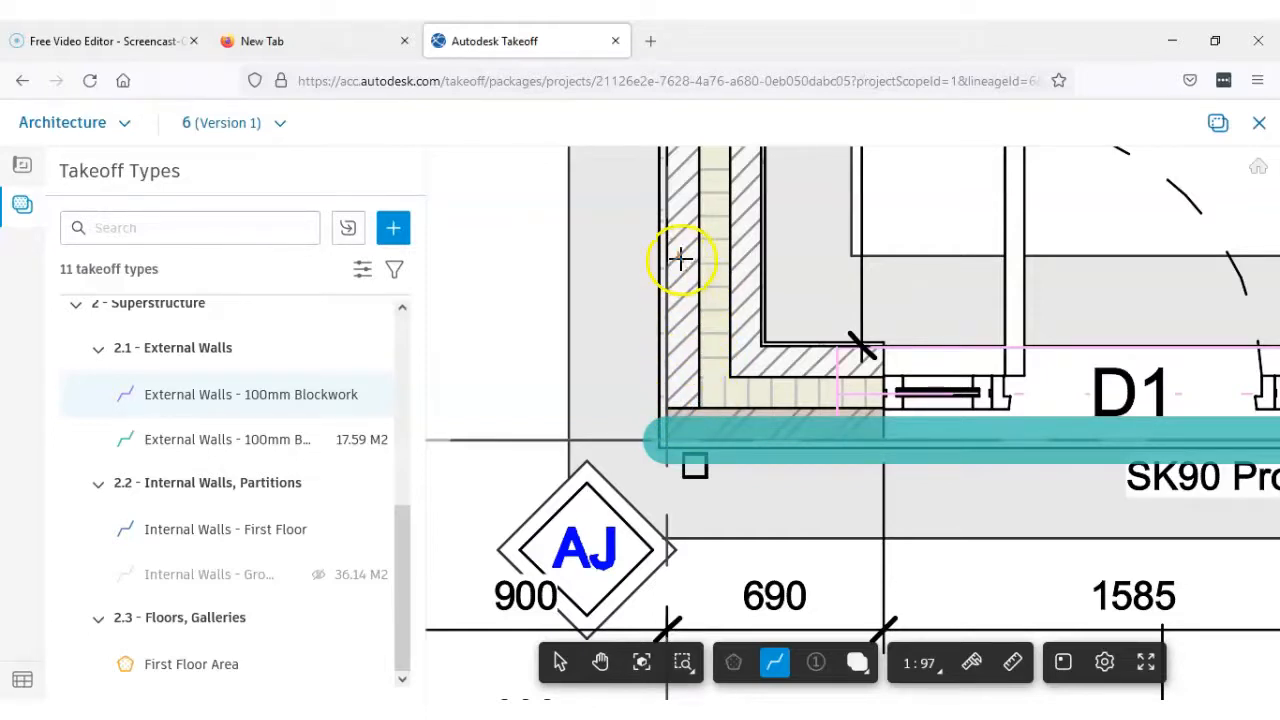
pyautogui.scroll(-2, 684, 262)
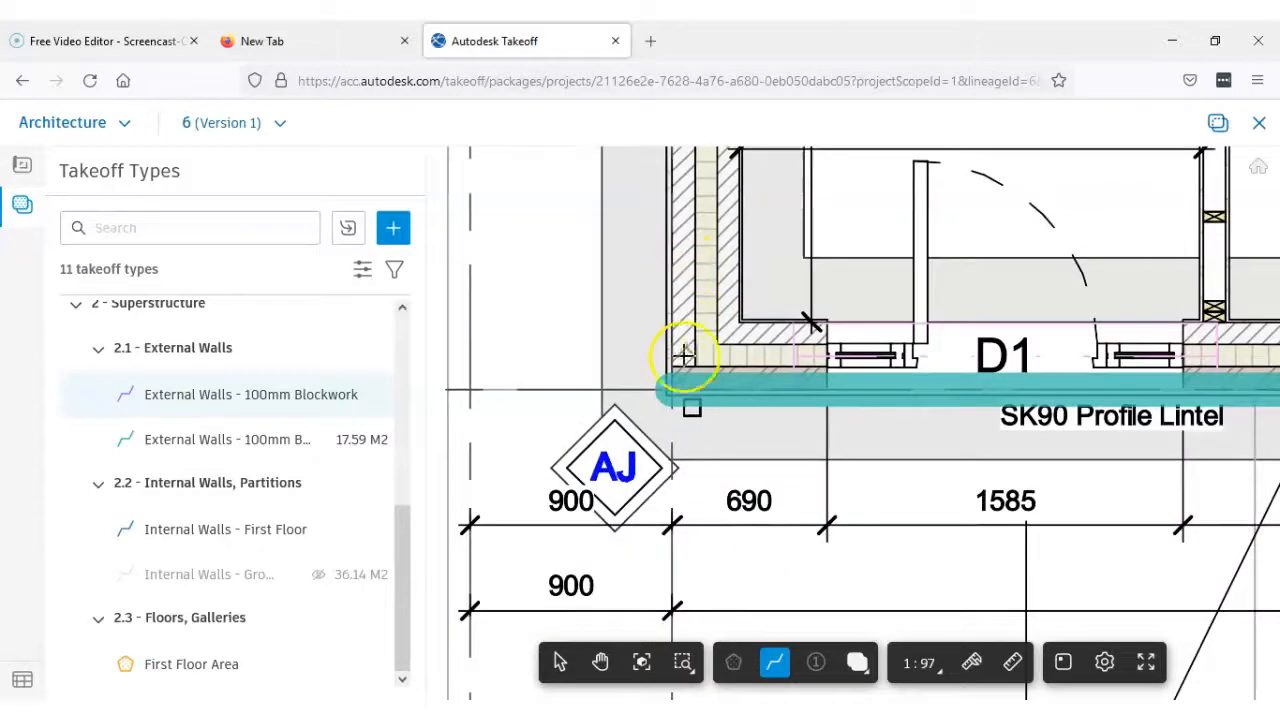
pyautogui.scroll(-1, 684, 300)
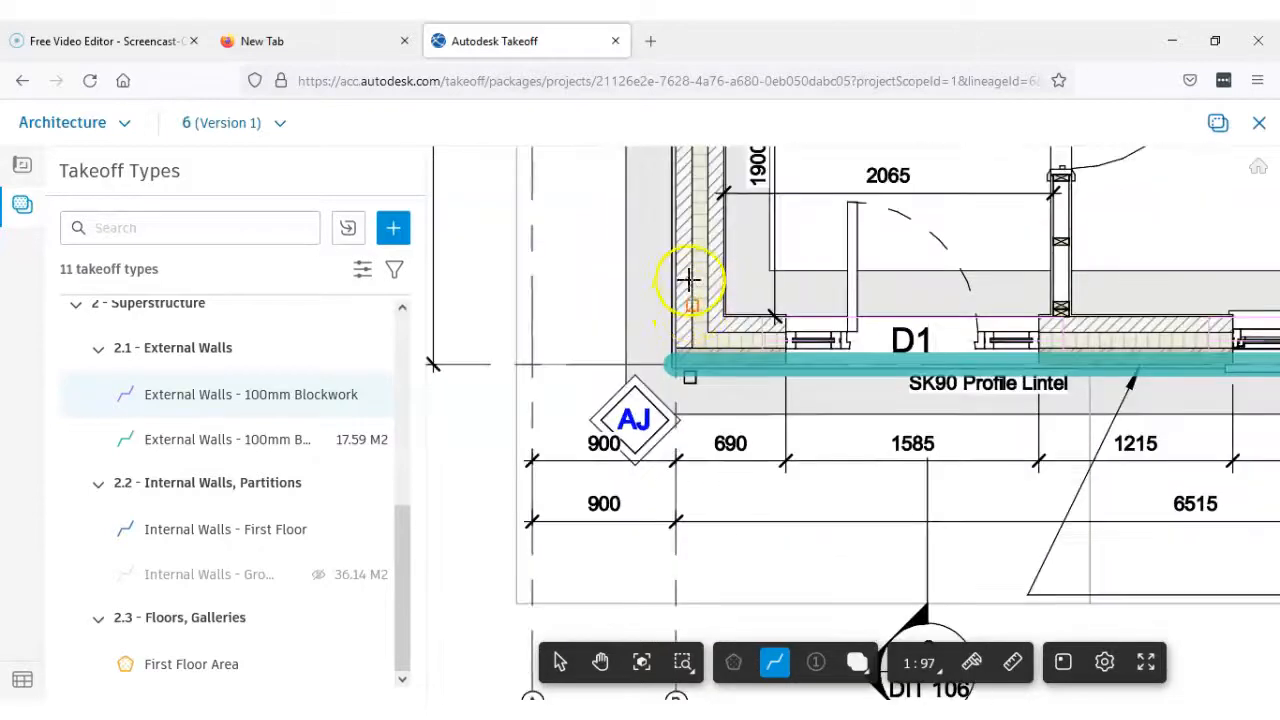
pyautogui.scroll(-1, 686, 294)
pyautogui.scroll(3, 690, 330)
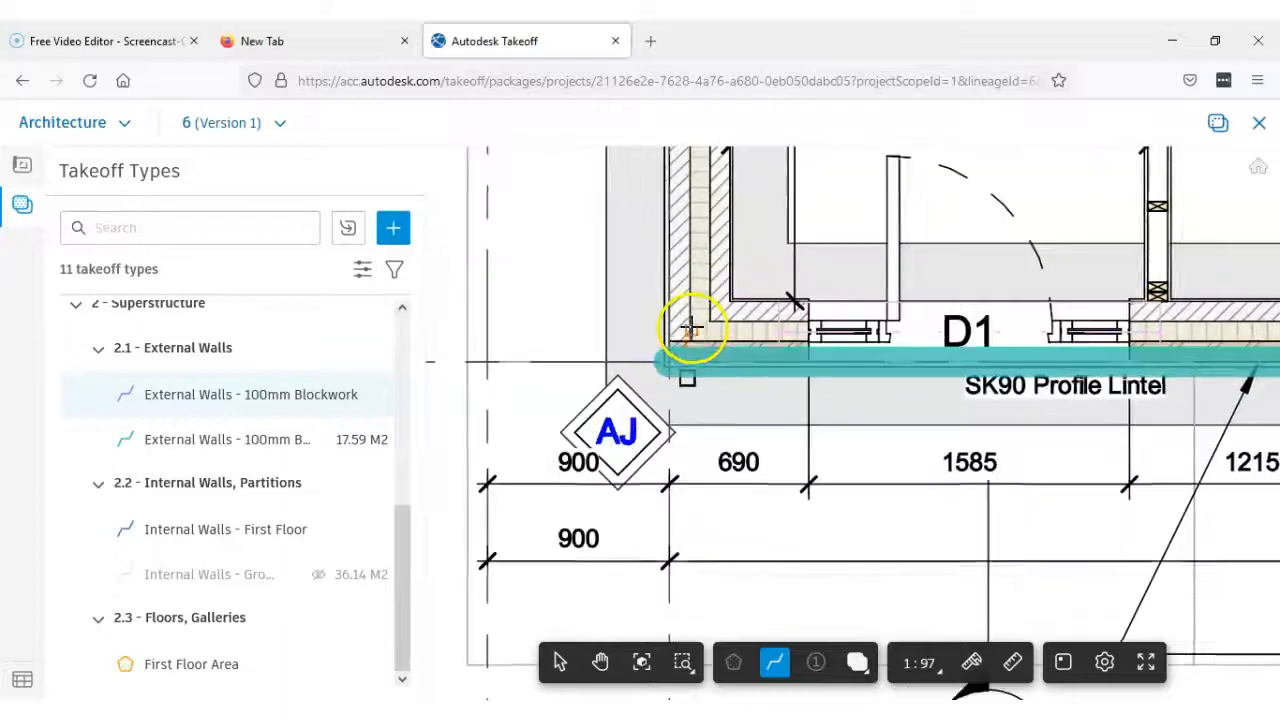
pyautogui.scroll(-1, 688, 330)
pyautogui.scroll(2, 687, 330)
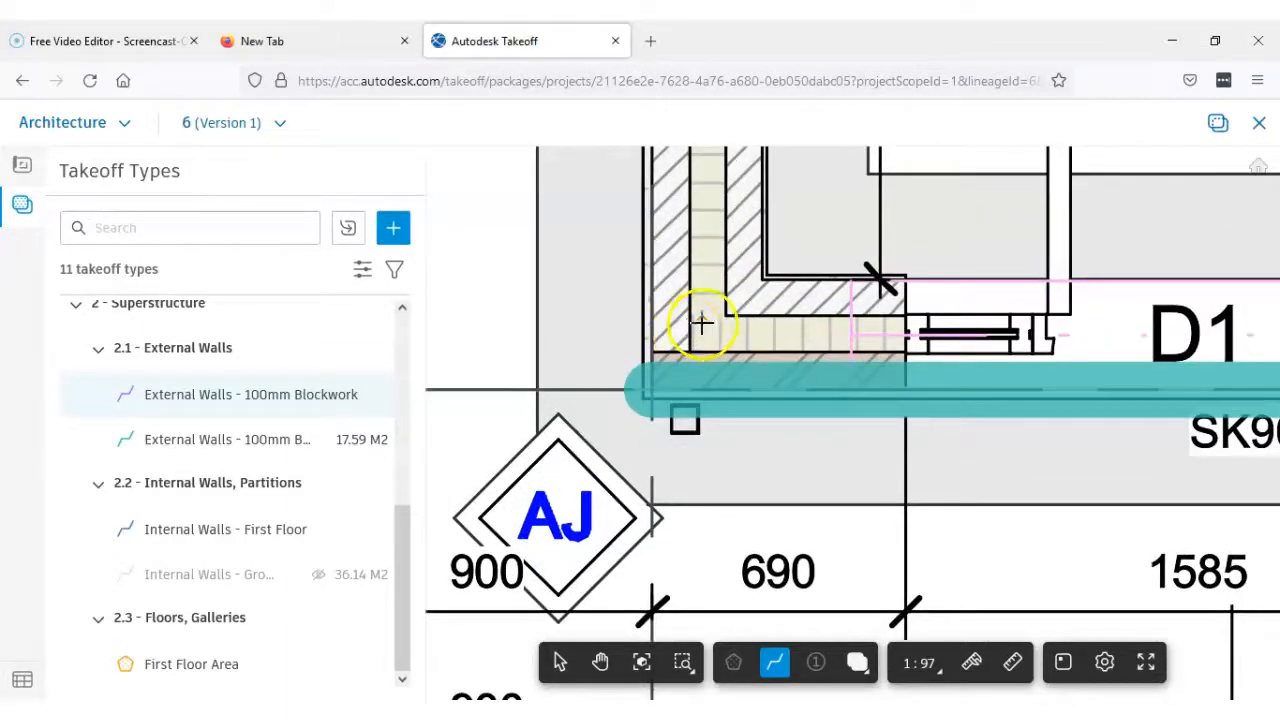
pyautogui.scroll(-1, 692, 318)
pyautogui.scroll(3, 770, 341)
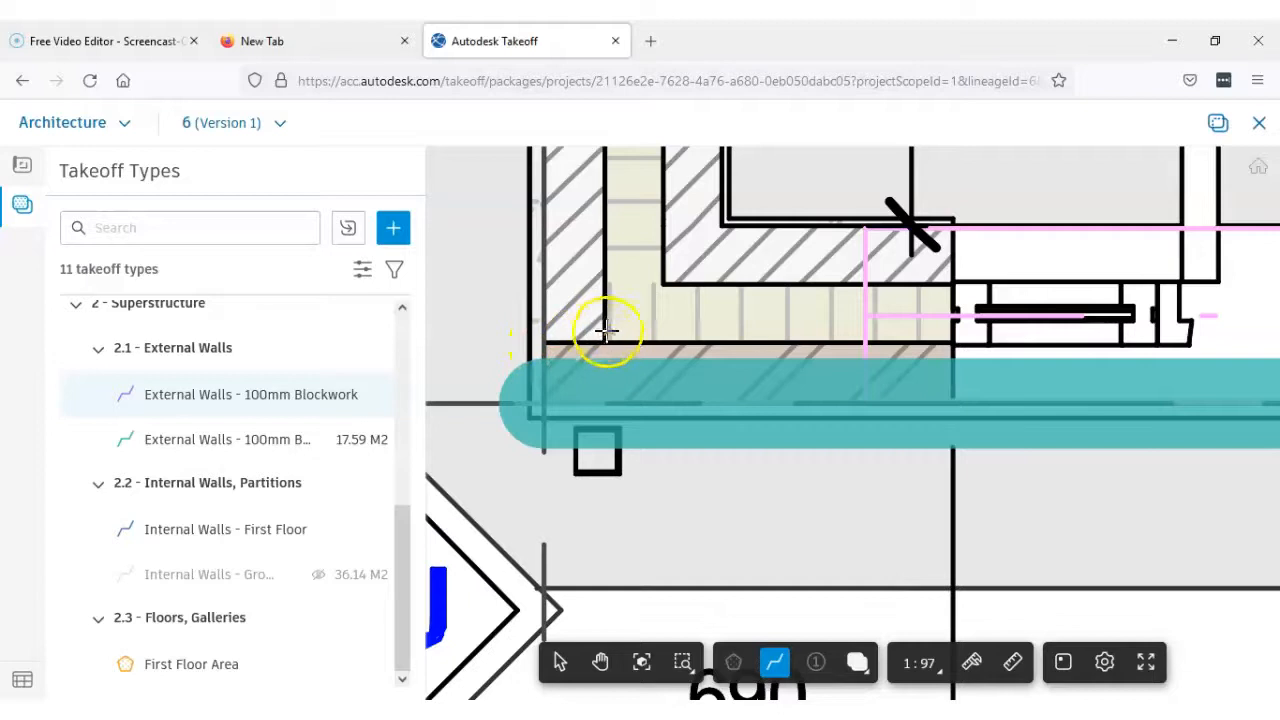
# Measure the side wall's outer blockwork leaf along its cavity face, from the brick outerleaf at the front corner to the step corner below the Cloak Room
pyautogui.scroll(5, 606, 341)
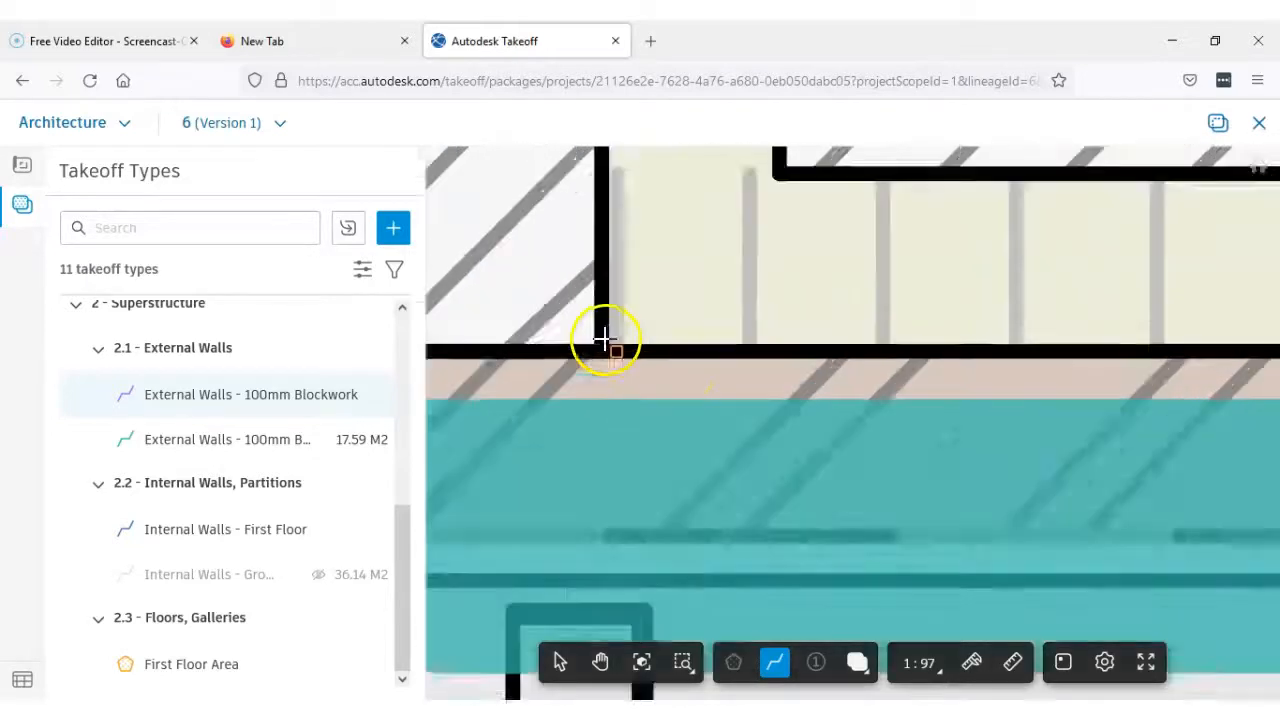
pyautogui.scroll(-5, 600, 354)
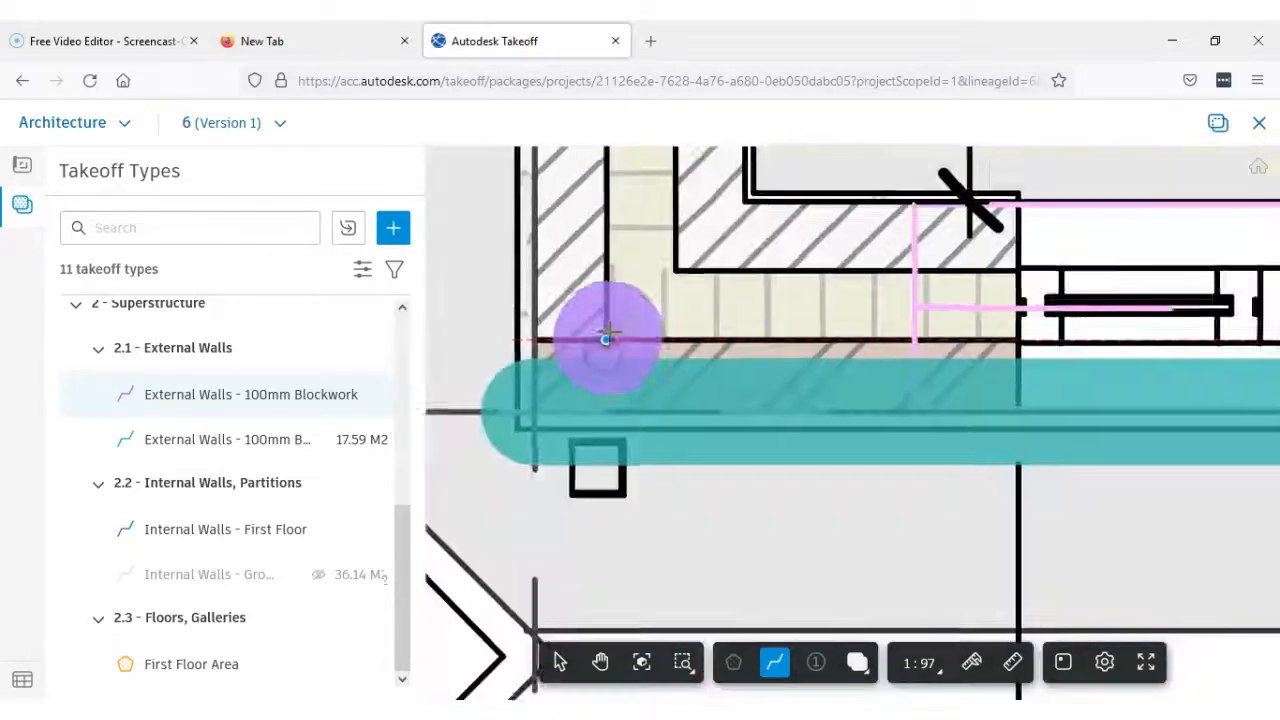
pyautogui.moveTo(611, 330); pyautogui.dragTo(623, 417, button='middle')
pyautogui.scroll(-2, 623, 417)
pyautogui.moveTo(622, 320); pyautogui.dragTo(611, 552, button='middle')
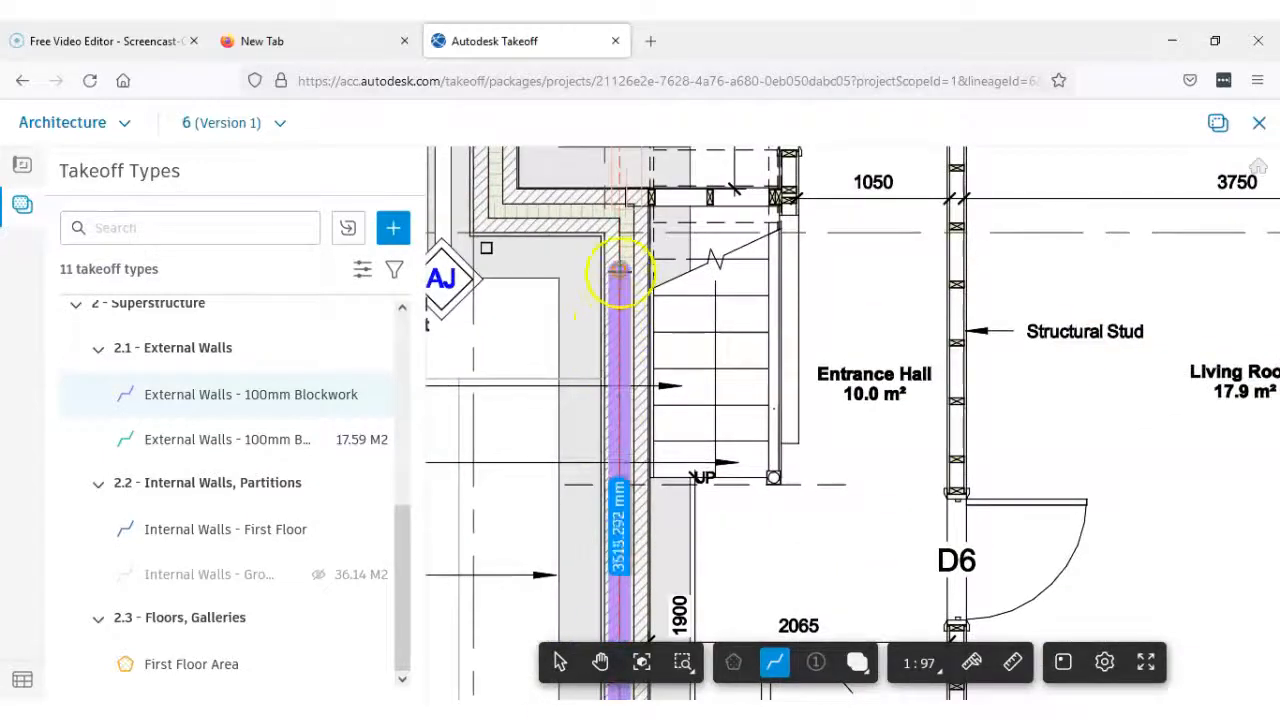
pyautogui.scroll(4, 621, 232)
pyautogui.scroll(3, 621, 231)
pyautogui.moveTo(622, 229); pyautogui.dragTo(618, 396, button='middle')
pyautogui.click(609, 366)
pyautogui.click(737, 279)
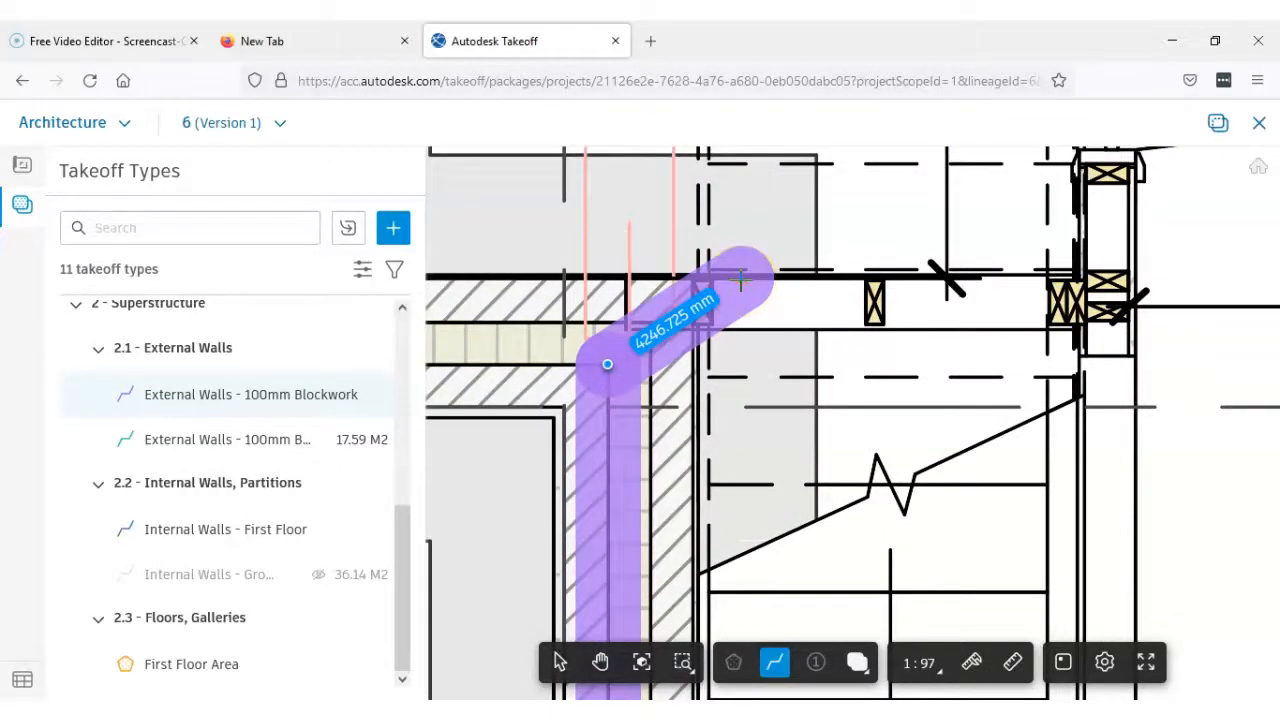
pyautogui.press('Escape')
# Measure the outer blockwork leaf of the short return wall below the Cloak Room along its outside face, between the two step corners
pyautogui.scroll(-3, 741, 400)
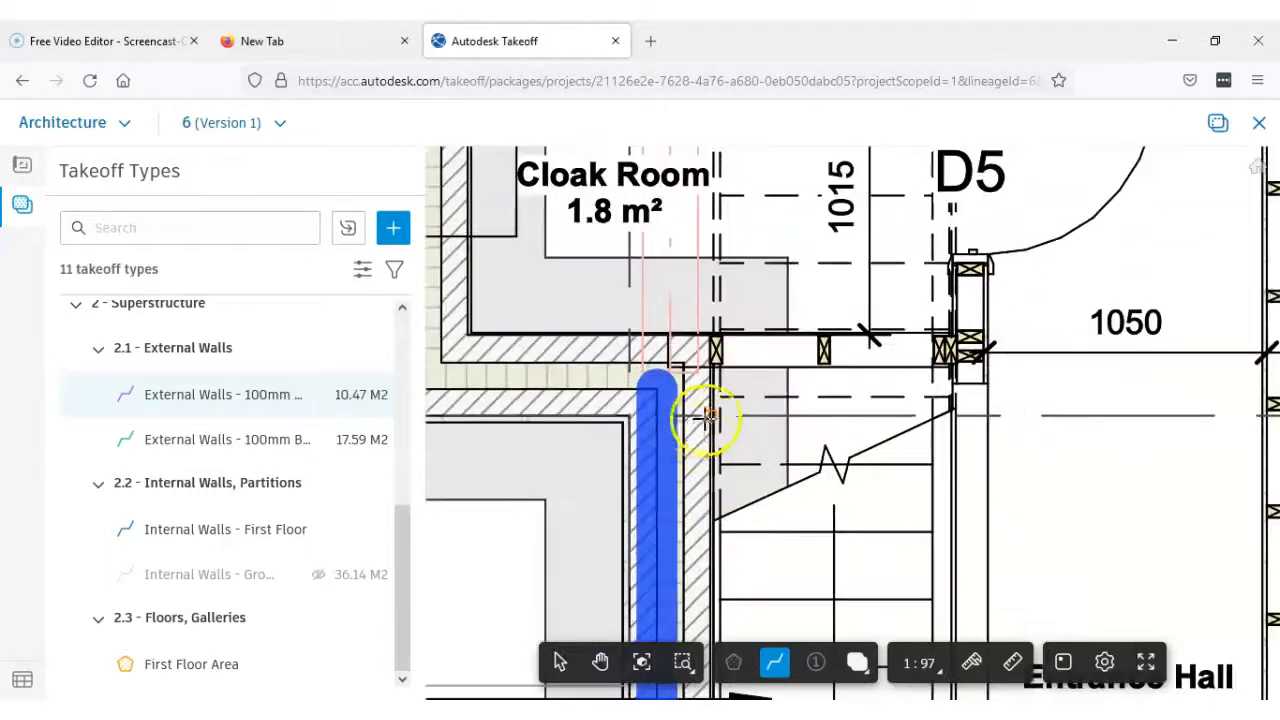
pyautogui.scroll(4, 755, 368)
pyautogui.scroll(2, 752, 371)
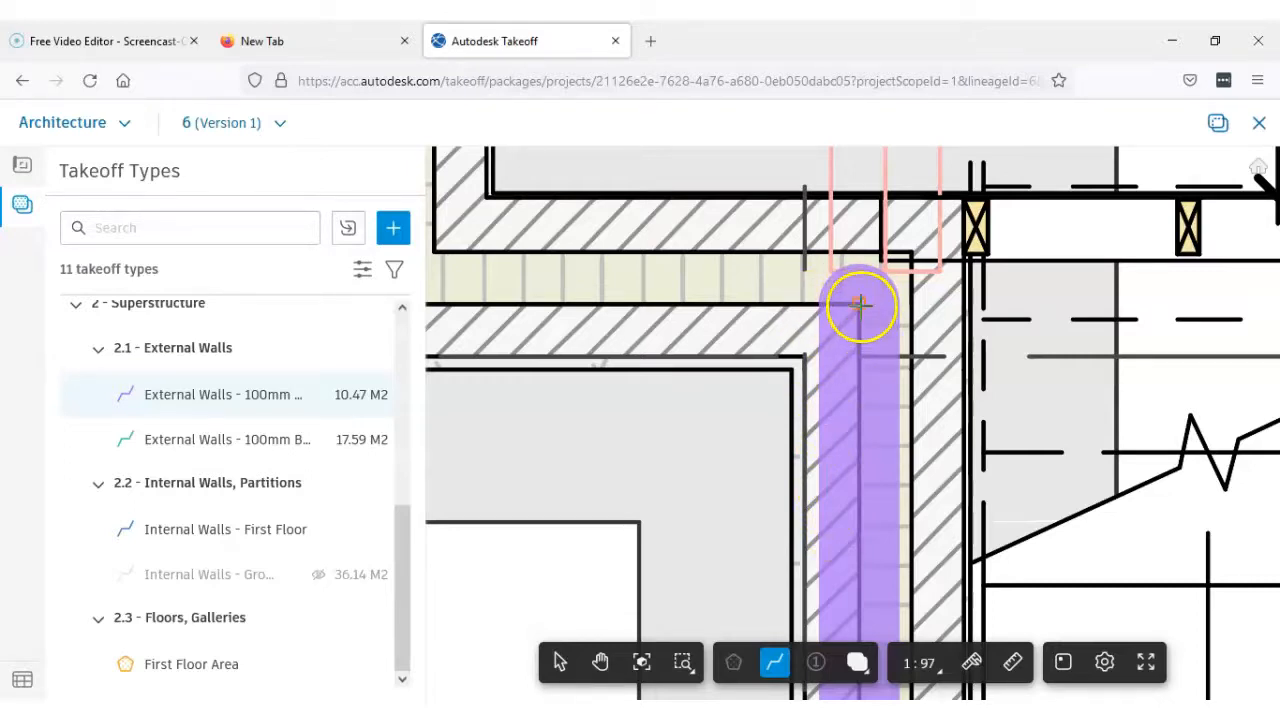
pyautogui.click(805, 357)
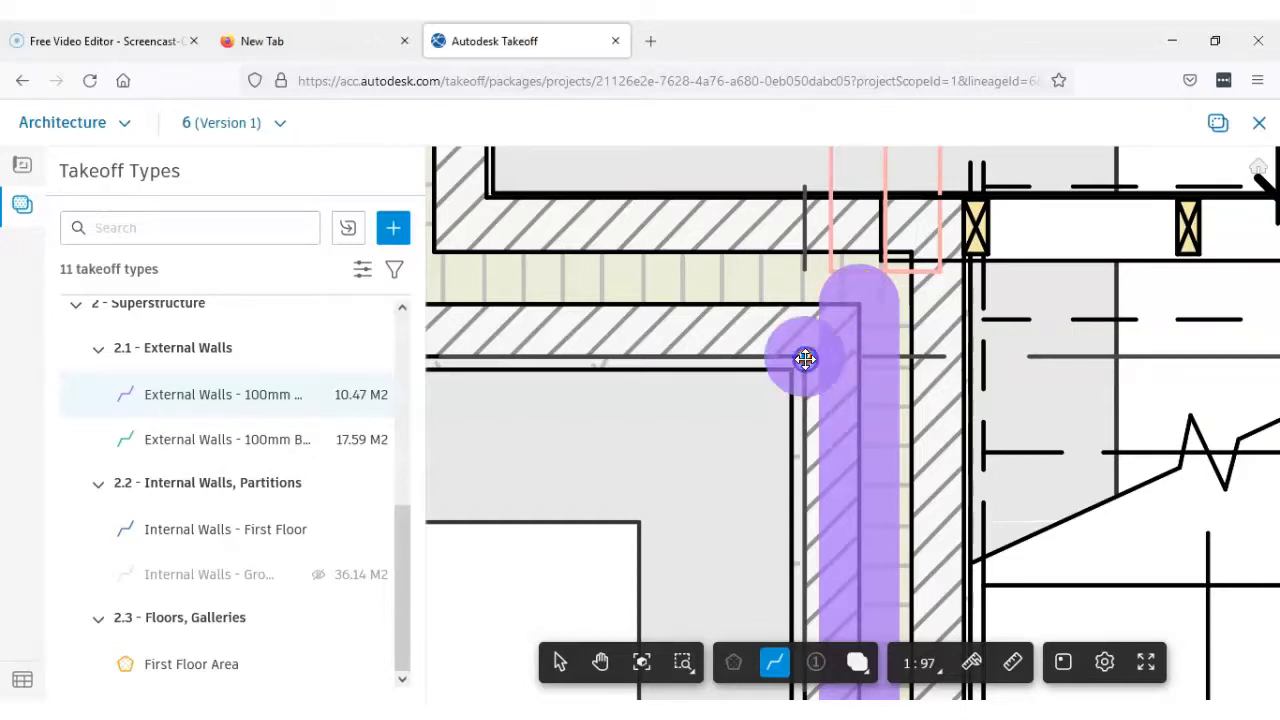
pyautogui.scroll(-2, 808, 347)
pyautogui.moveTo(573, 354); pyautogui.dragTo(671, 346, button='middle')
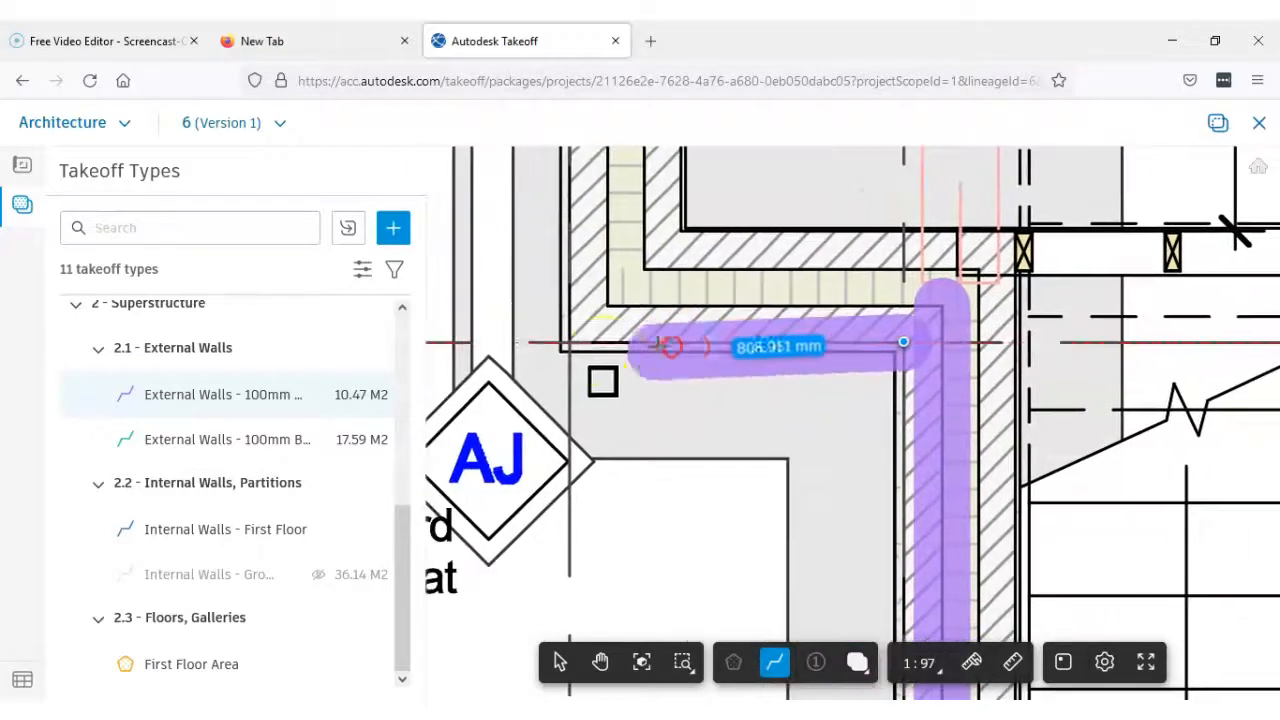
pyautogui.scroll(2, 571, 350)
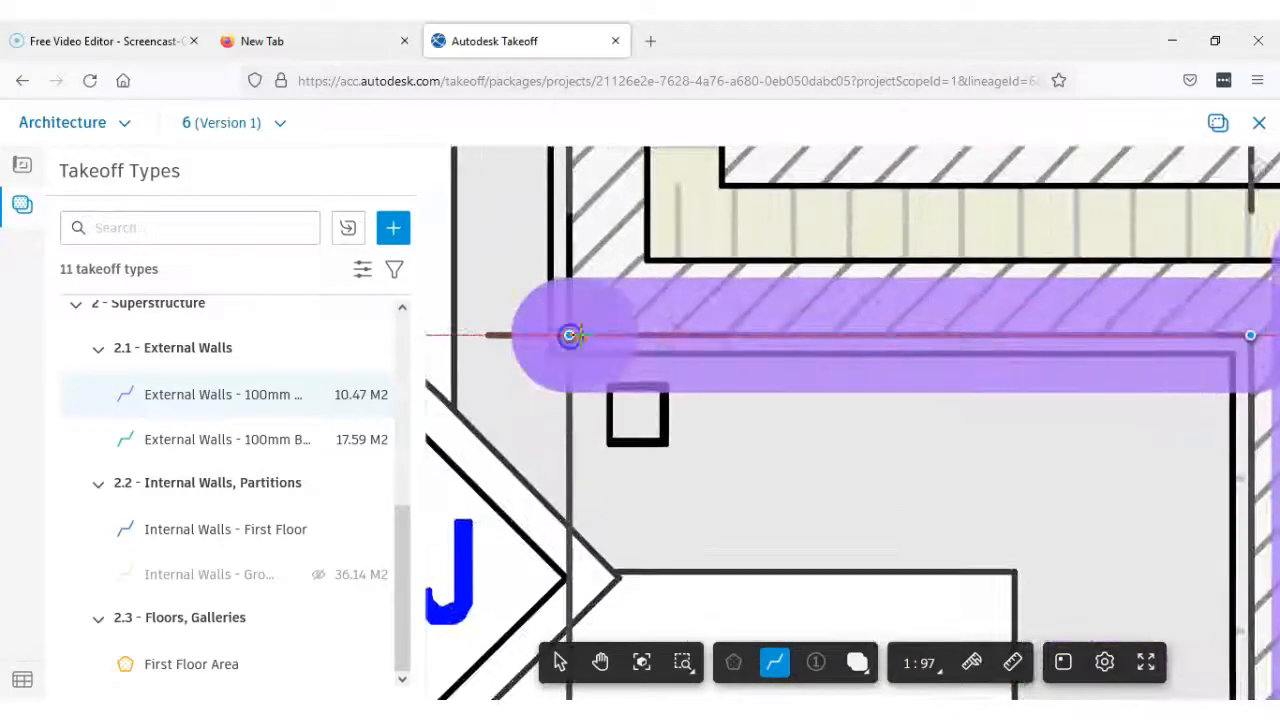
pyautogui.doubleClick(570, 336)
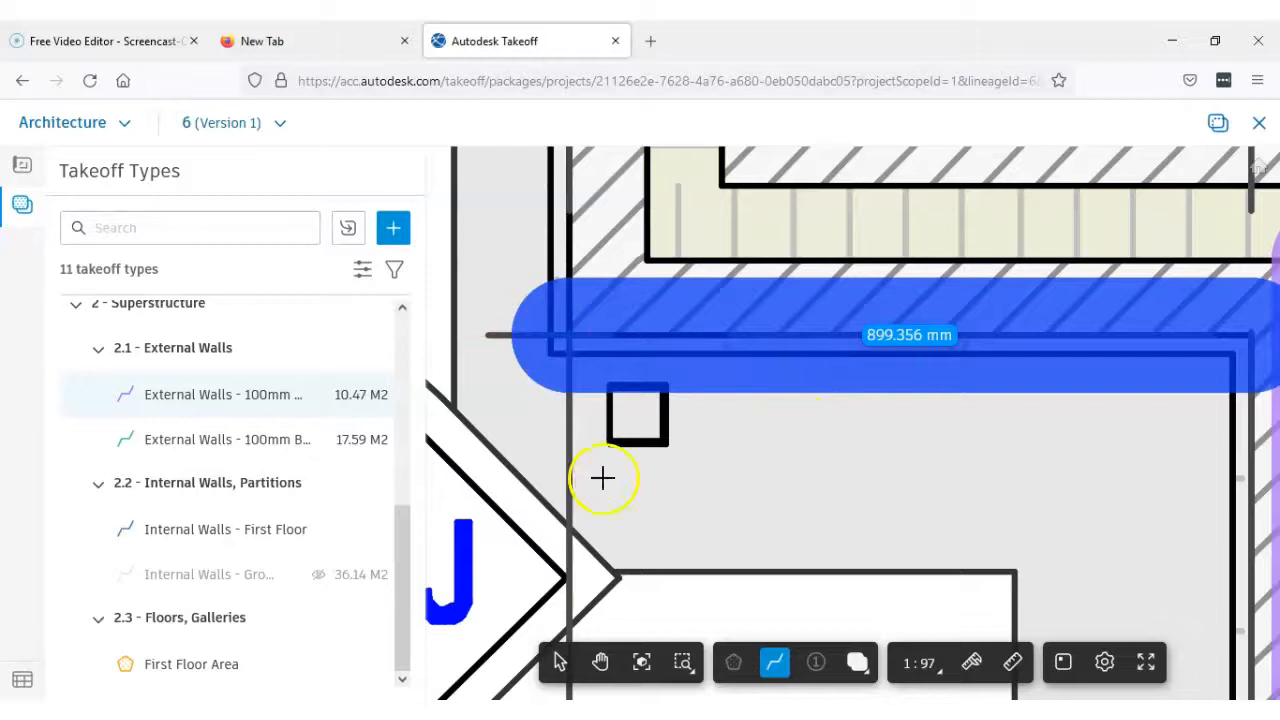
# Measure the outer blockwork leaf of the side wall past the Cloak Room and WC along its cavity face, from the step corner to the rear corner
pyautogui.scroll(-2, 670, 380)
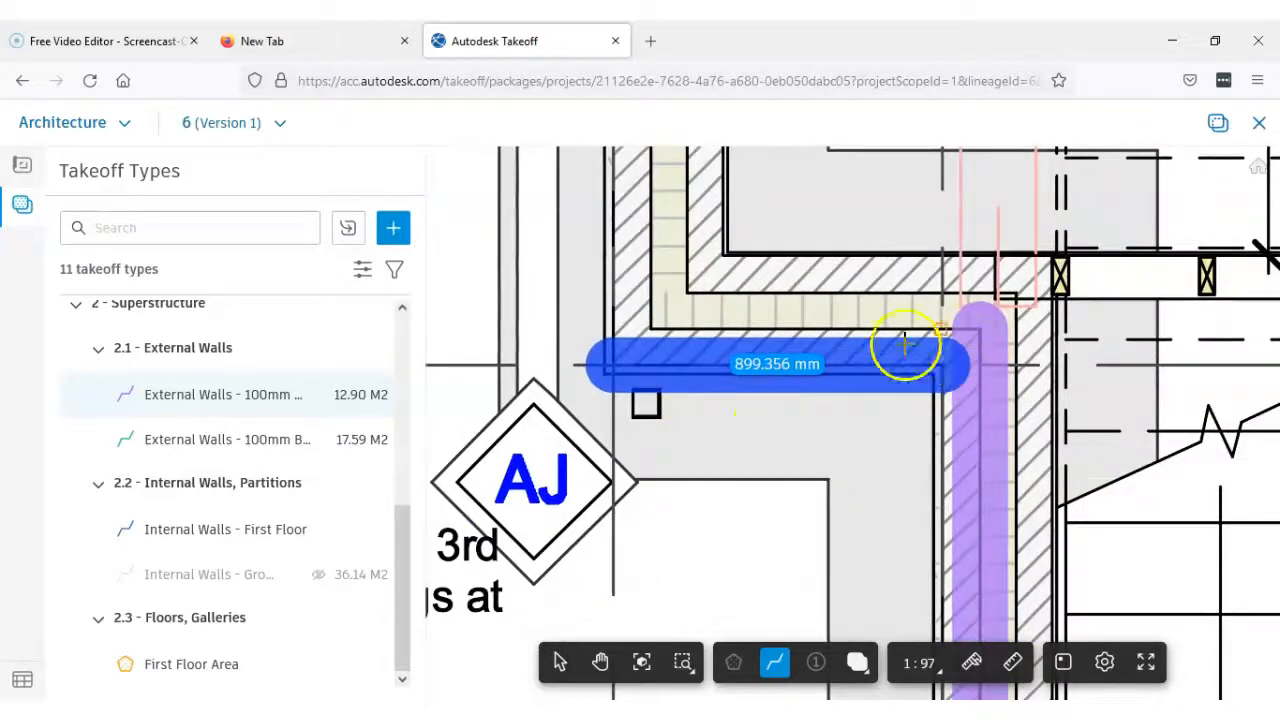
pyautogui.scroll(1, 809, 371)
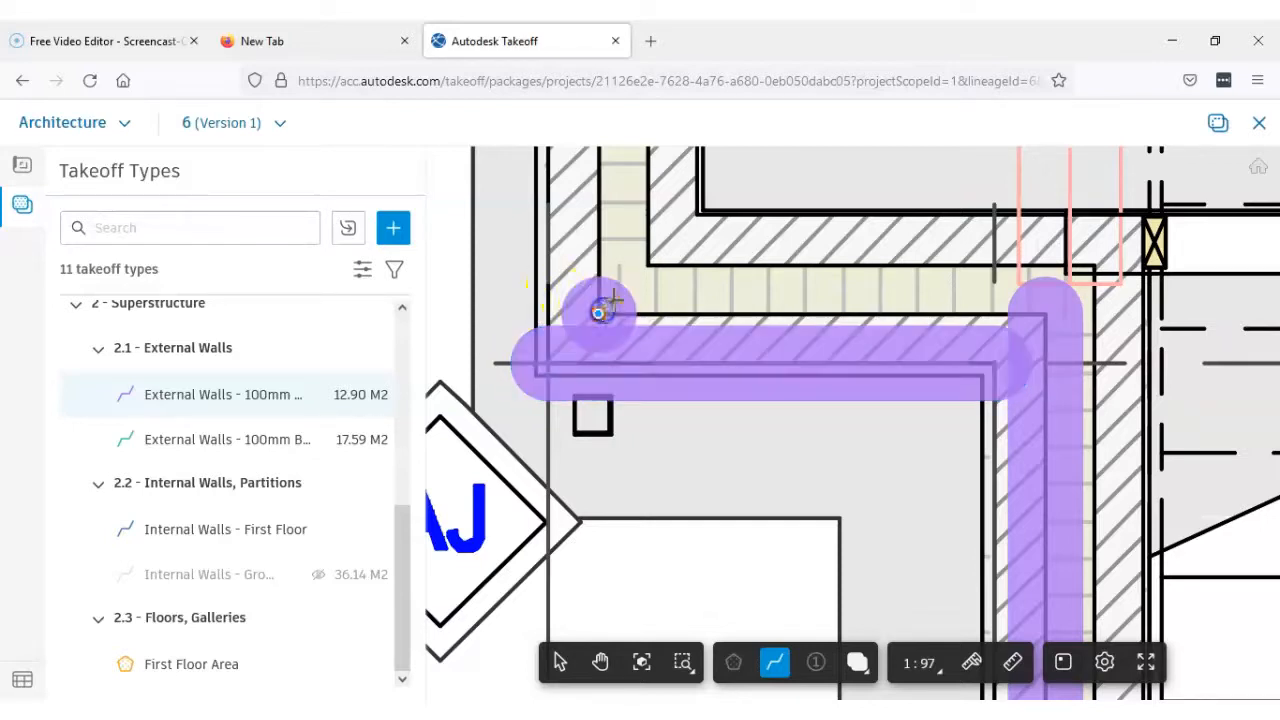
pyautogui.scroll(-5, 600, 305)
pyautogui.scroll(-8, 627, 432)
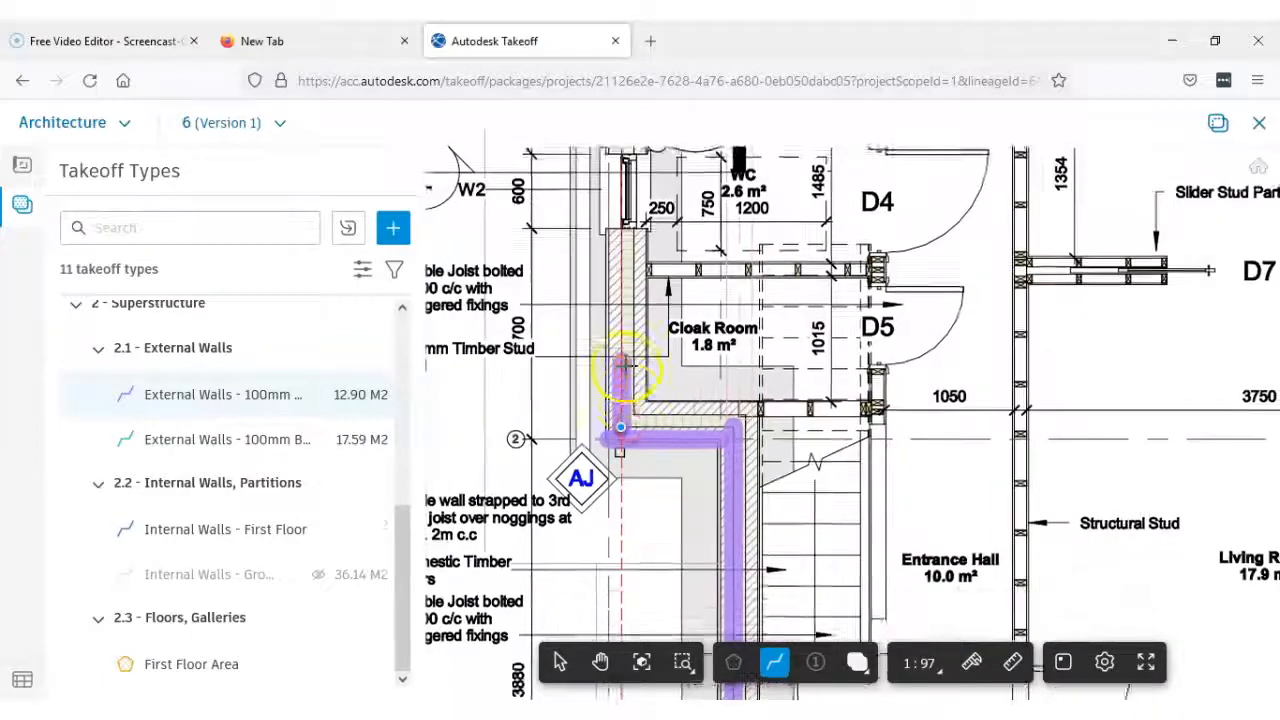
pyautogui.moveTo(614, 386); pyautogui.dragTo(618, 662, button='middle')
pyautogui.scroll(6, 619, 338)
pyautogui.scroll(3, 612, 336)
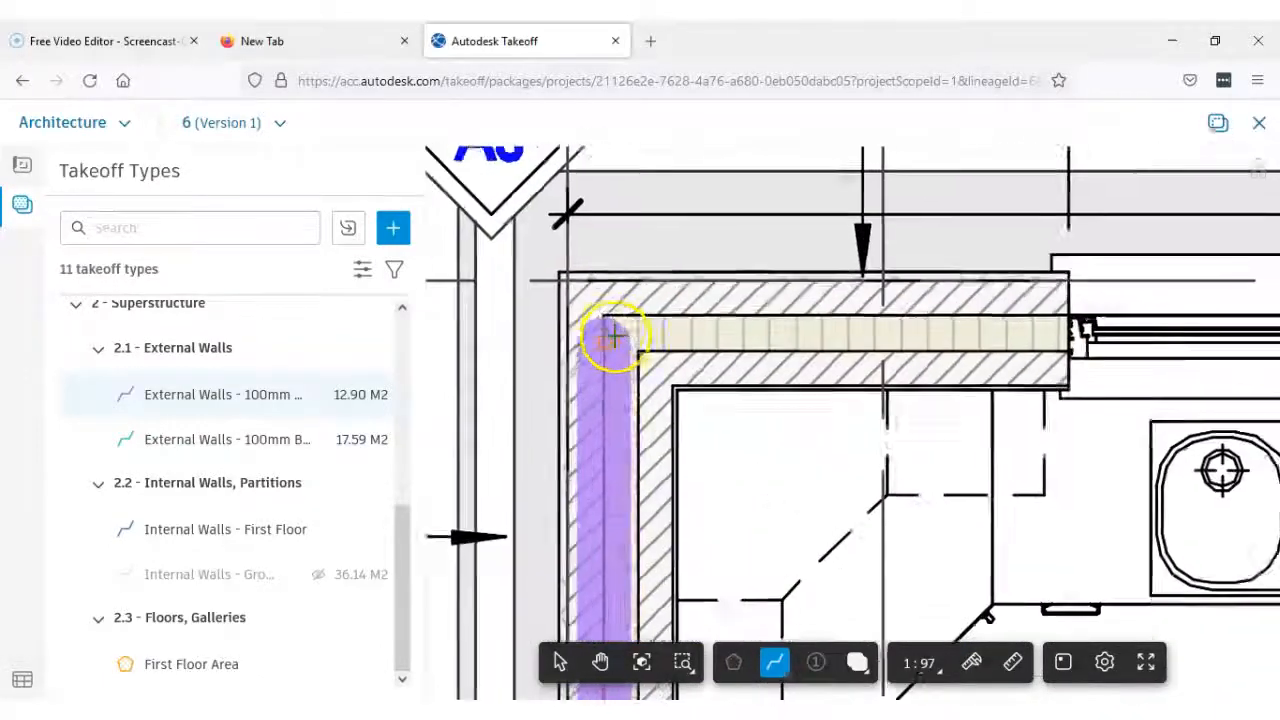
pyautogui.scroll(2, 604, 314)
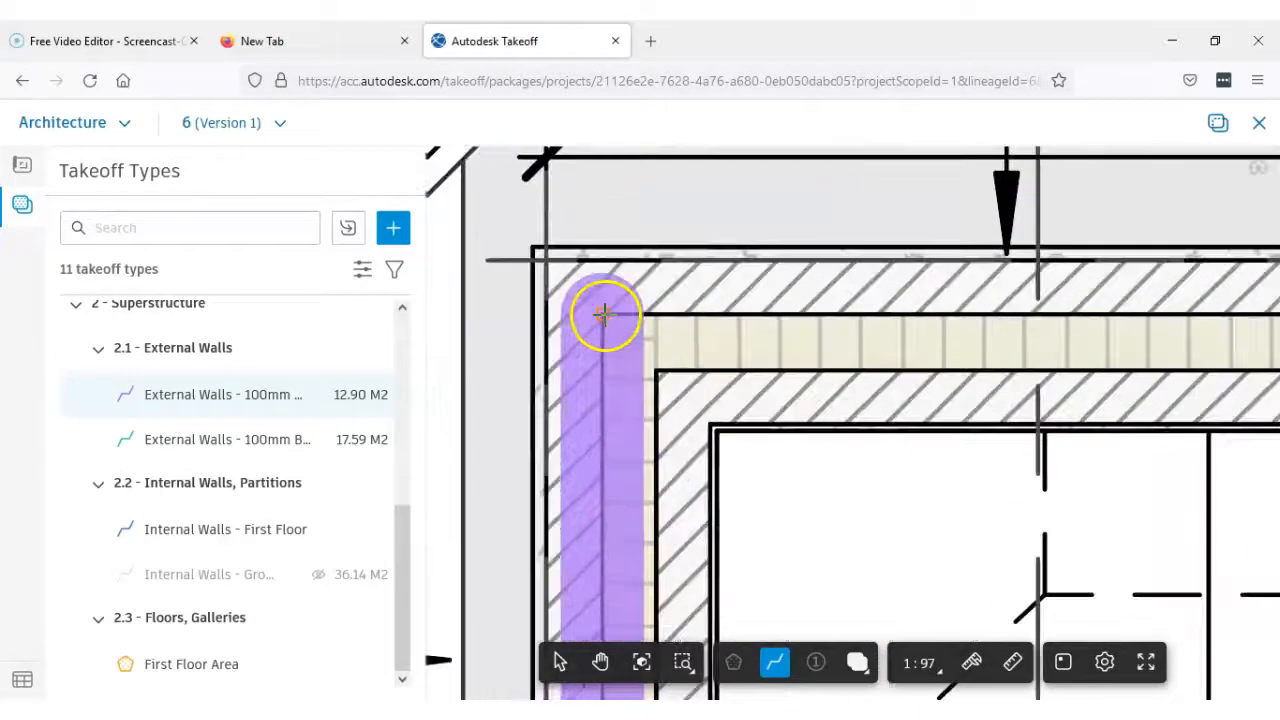
pyautogui.press('Return')
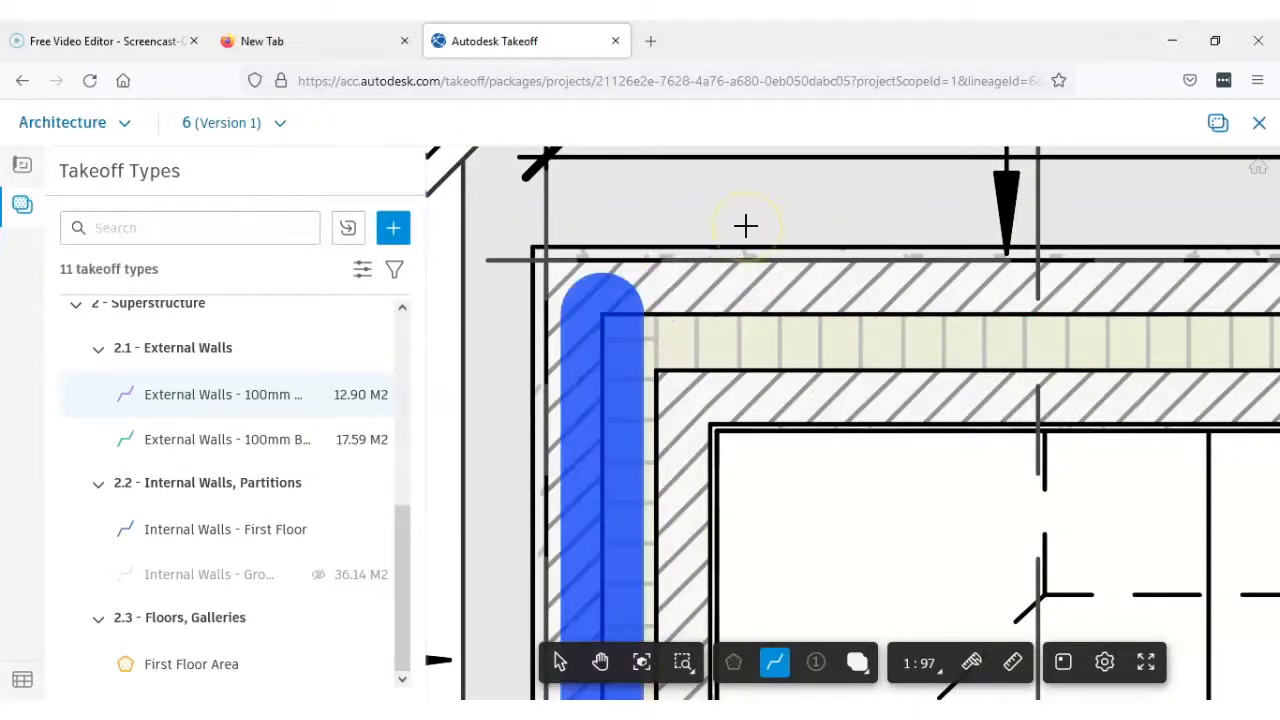
# Measure the rear wall's outer blockwork leaf along its outside face, from one outer corner to the other
pyautogui.click(545, 260)
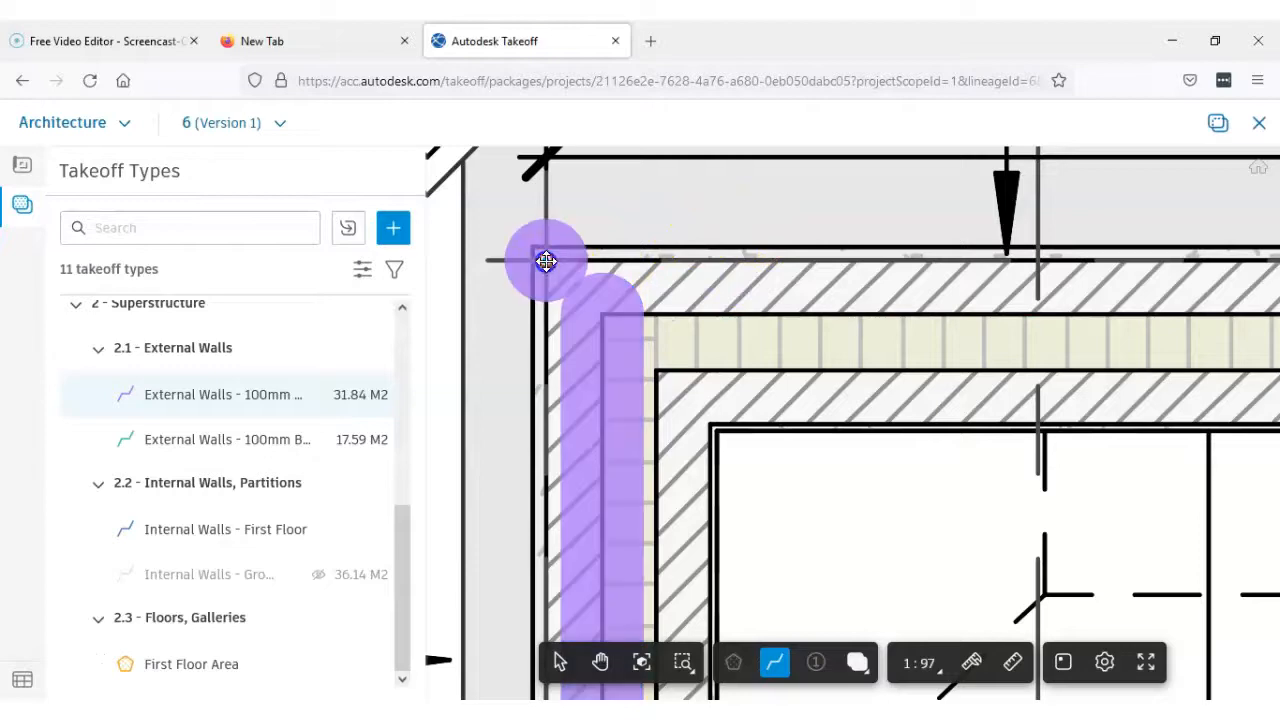
pyautogui.scroll(-5, 620, 262)
pyautogui.moveTo(708, 276); pyautogui.dragTo(513, 278, button='middle')
pyautogui.scroll(-2, 760, 279)
pyautogui.moveTo(876, 286); pyautogui.dragTo(548, 283, button='middle')
pyautogui.scroll(2, 882, 282)
pyautogui.scroll(4, 860, 265)
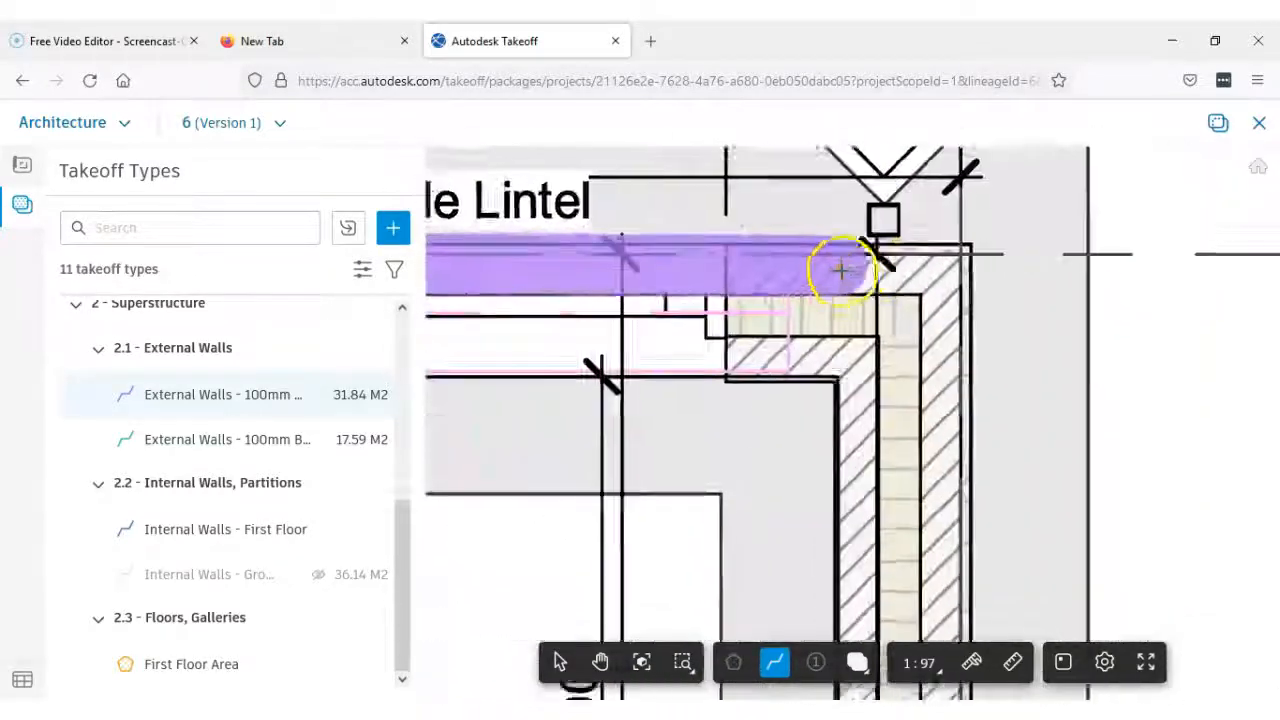
pyautogui.doubleClick(978, 264)
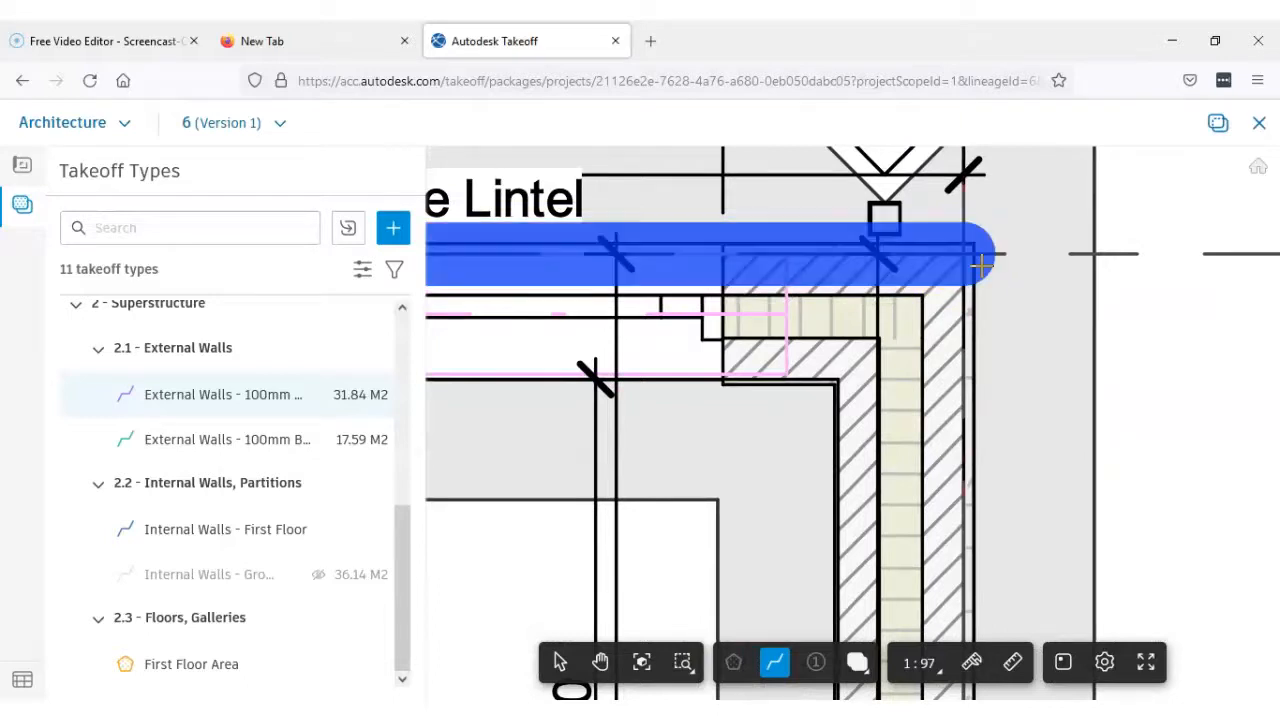
# Measure the outer blockwork leaf of the Living Room gable wall along its cavity face, from the rear corner to the front brick outerleaf
pyautogui.click(920, 293)
pyautogui.scroll(-2, 916, 385)
pyautogui.moveTo(920, 504); pyautogui.dragTo(897, 236, button='middle')
pyautogui.scroll(-2, 894, 234)
pyautogui.moveTo(898, 446); pyautogui.dragTo(886, 246, button='middle')
pyautogui.scroll(3, 852, 409)
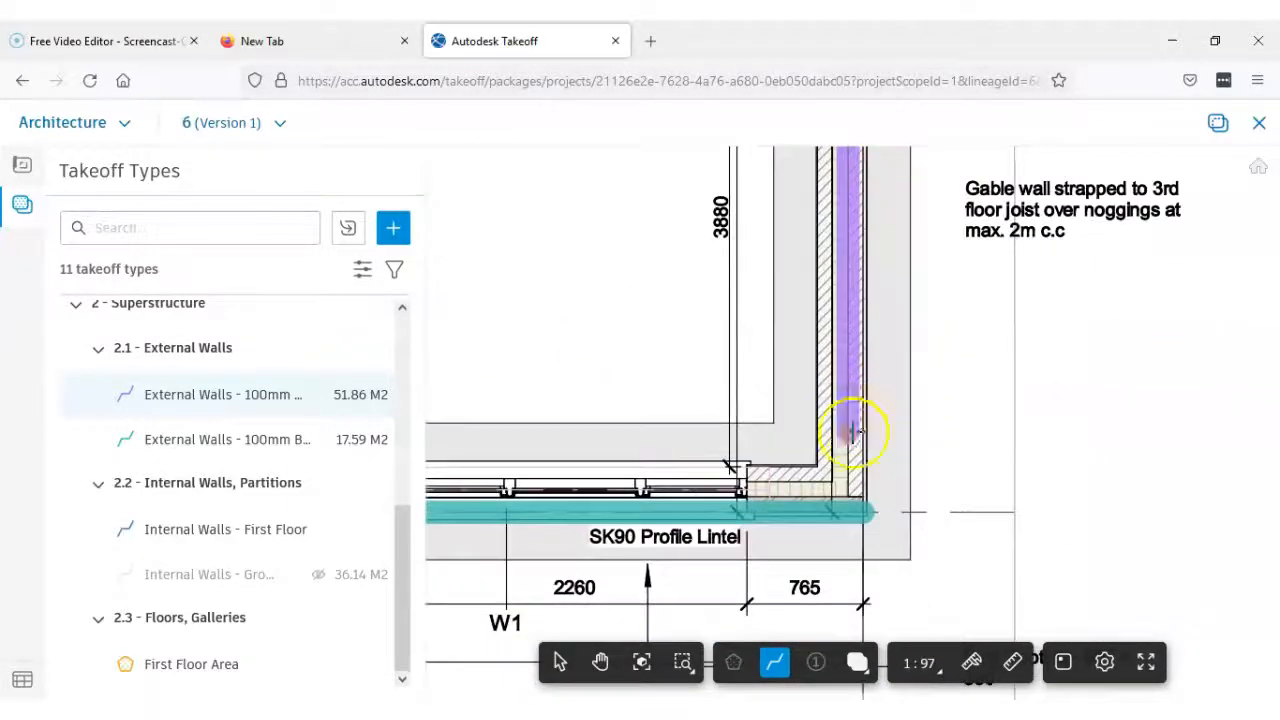
pyautogui.scroll(3, 852, 432)
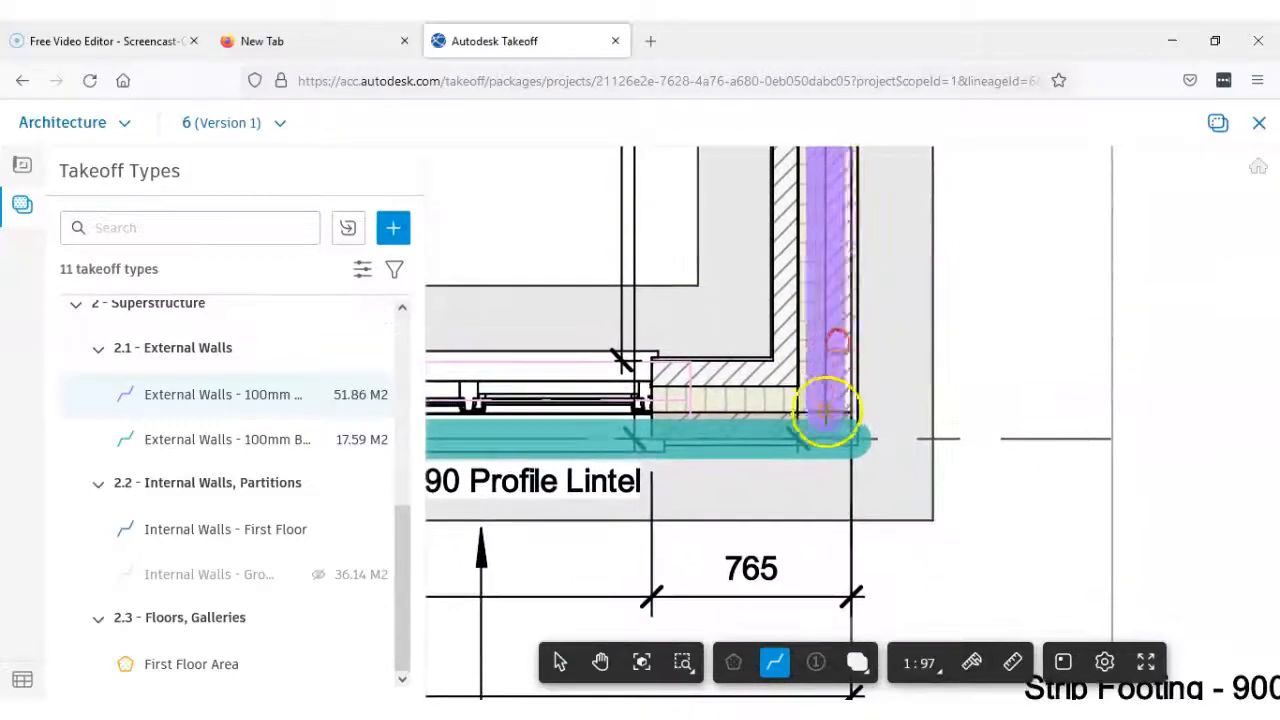
pyautogui.scroll(5, 826, 410)
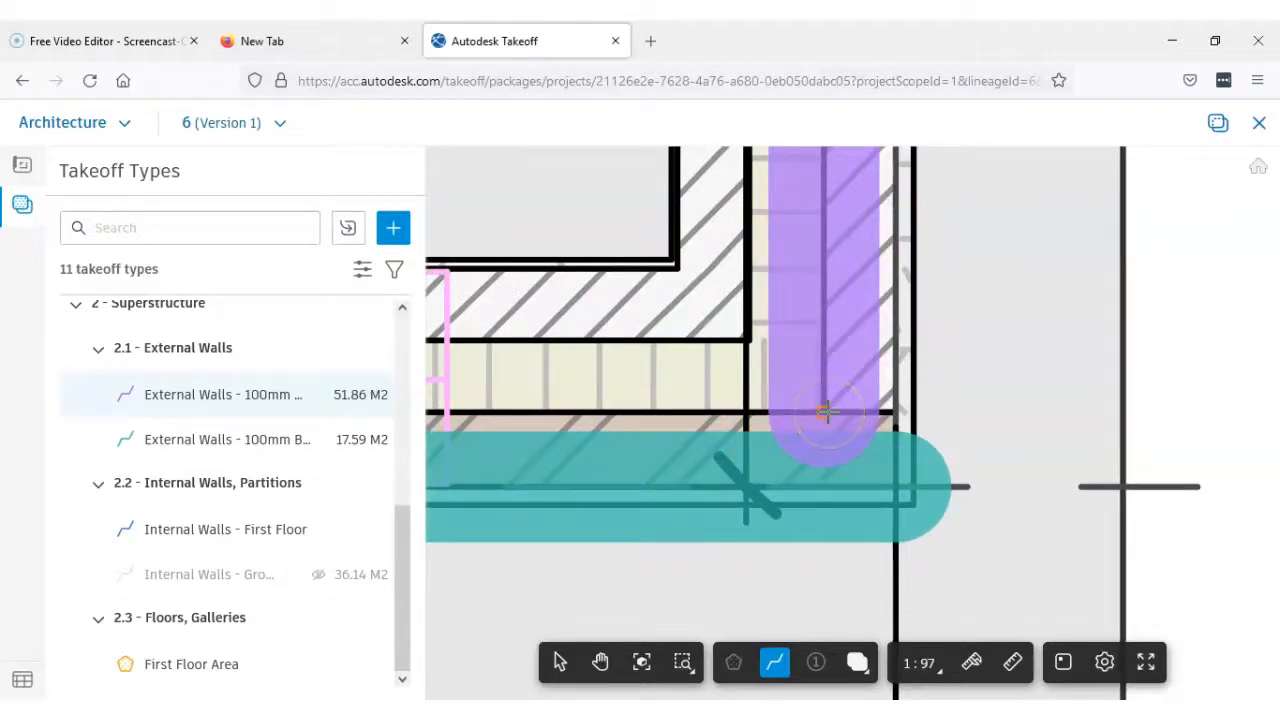
pyautogui.click(828, 412)
pyautogui.press('Return')
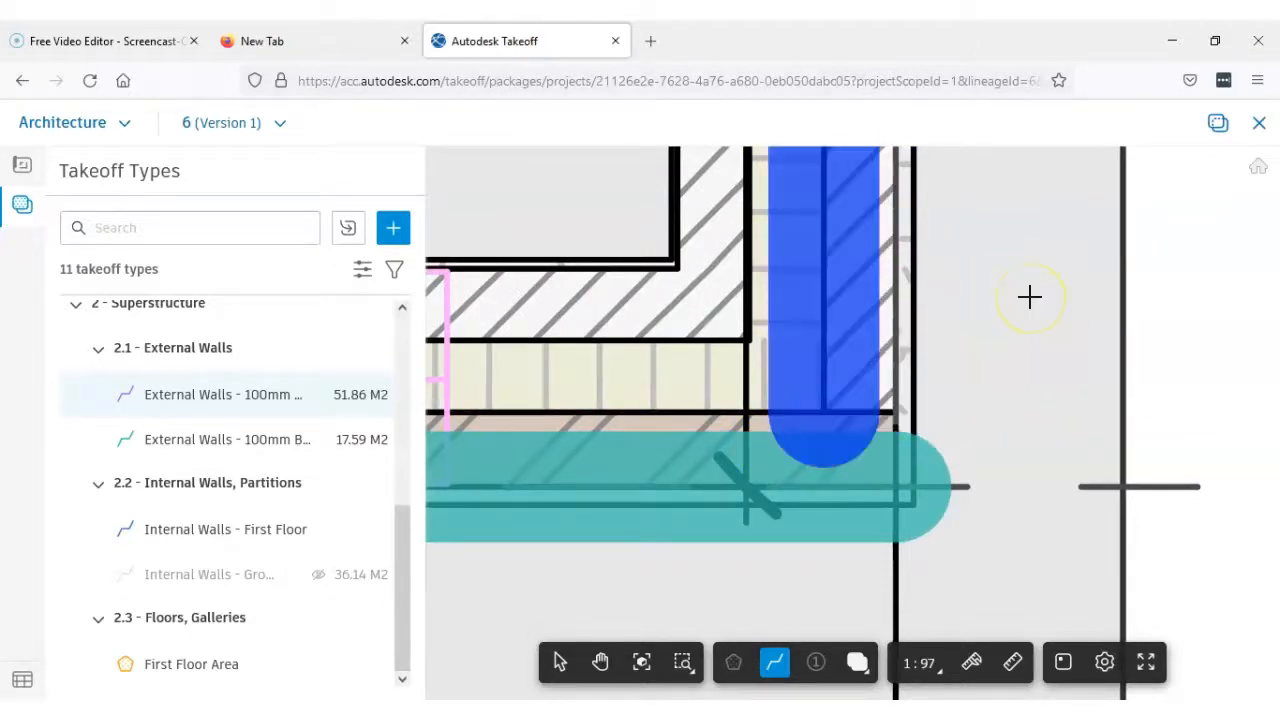
# Measure the Entrance Hall side wall's inner blockwork leaf along its room face, from the front corner beside door D1 to the Cloak Room's lower wall
pyautogui.scroll(-5, 1011, 299)
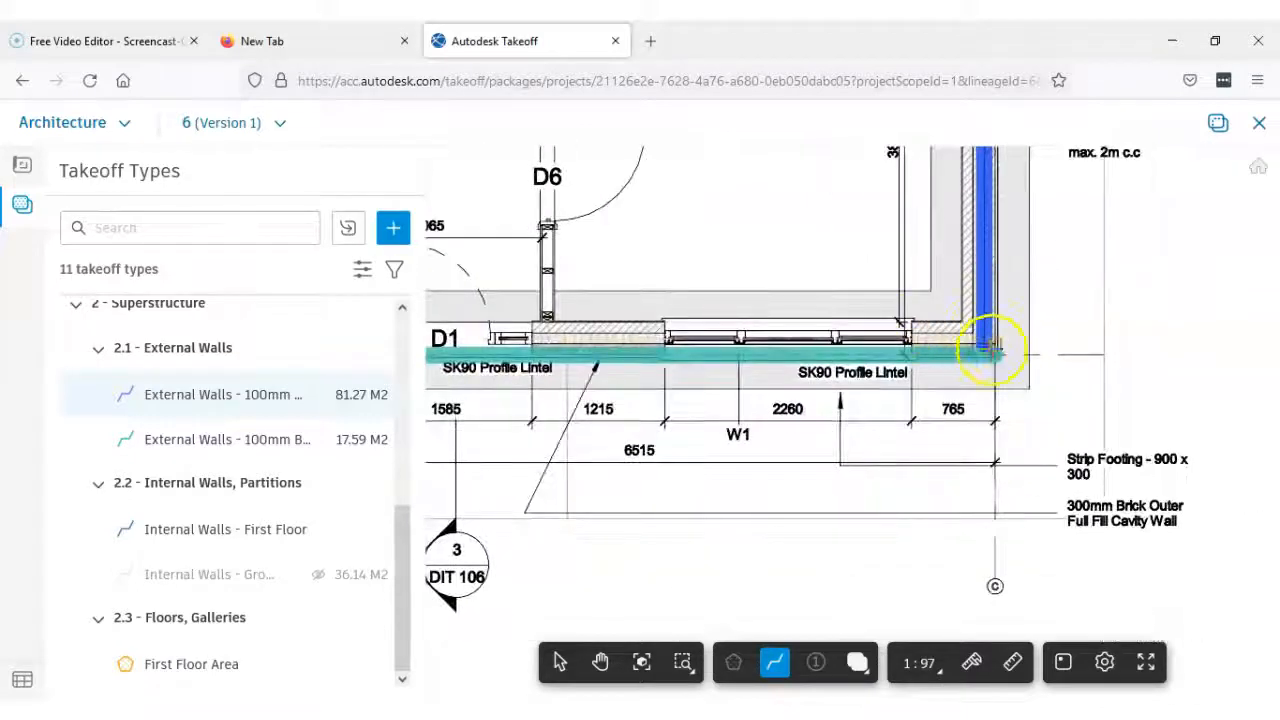
pyautogui.scroll(-2, 1026, 302)
pyautogui.moveTo(1030, 310); pyautogui.dragTo(1065, 486, button='middle')
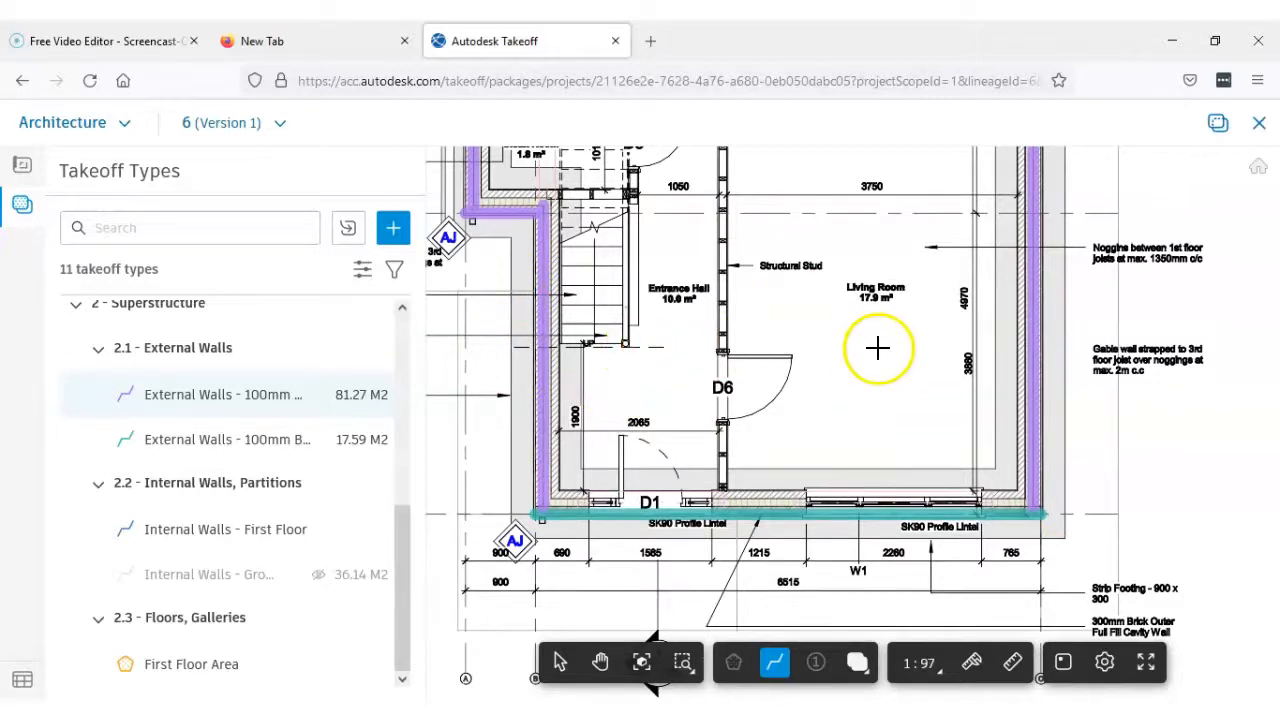
pyautogui.scroll(-3, 880, 349)
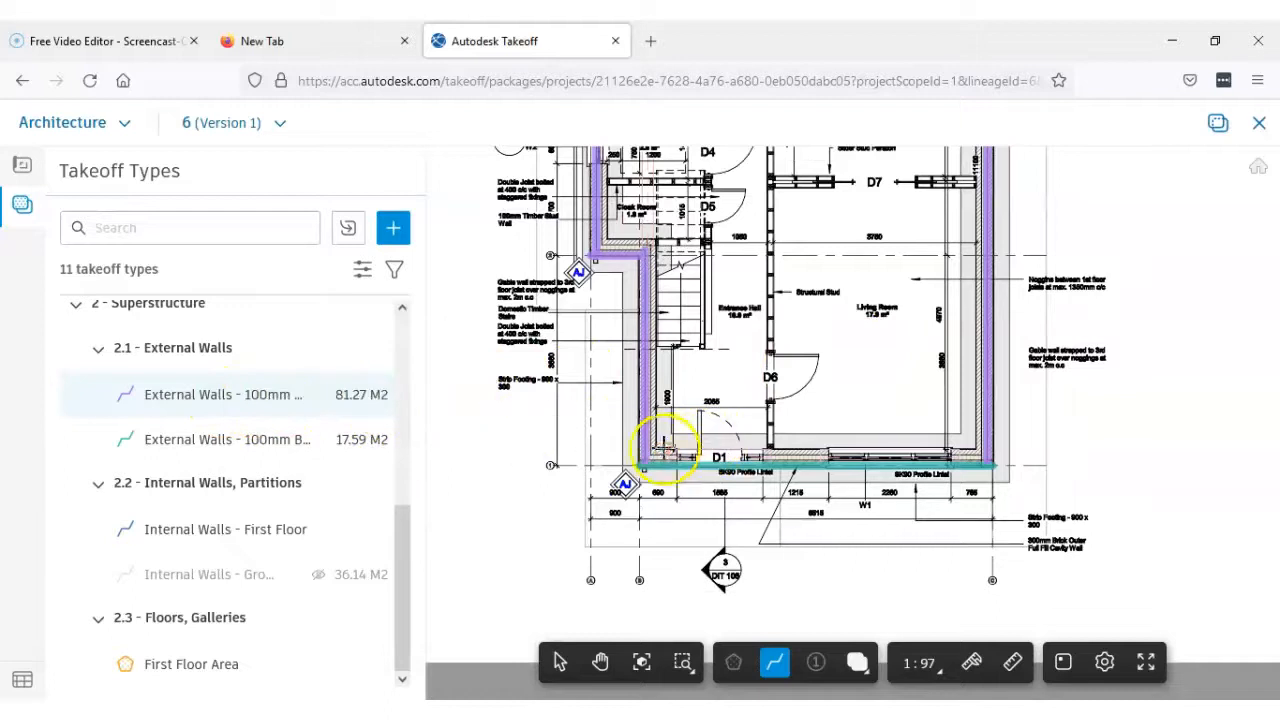
pyautogui.scroll(3, 656, 458)
pyautogui.scroll(5, 656, 458)
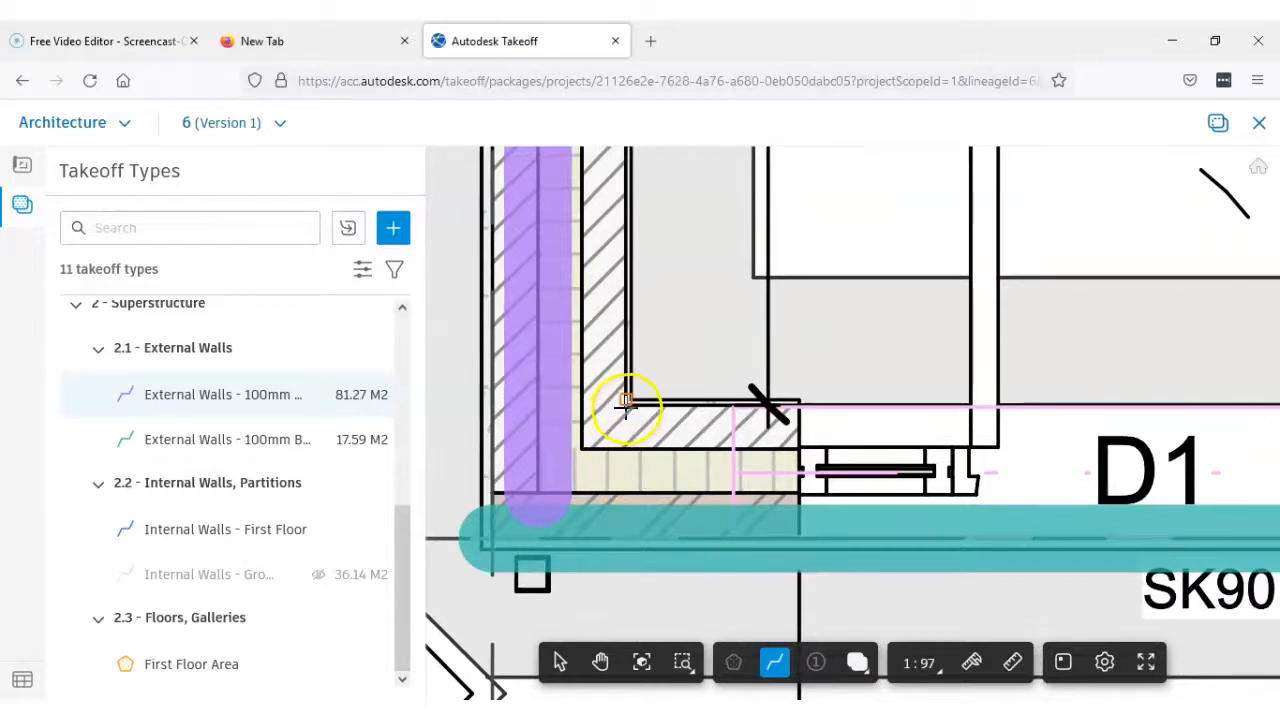
pyautogui.scroll(2, 628, 408)
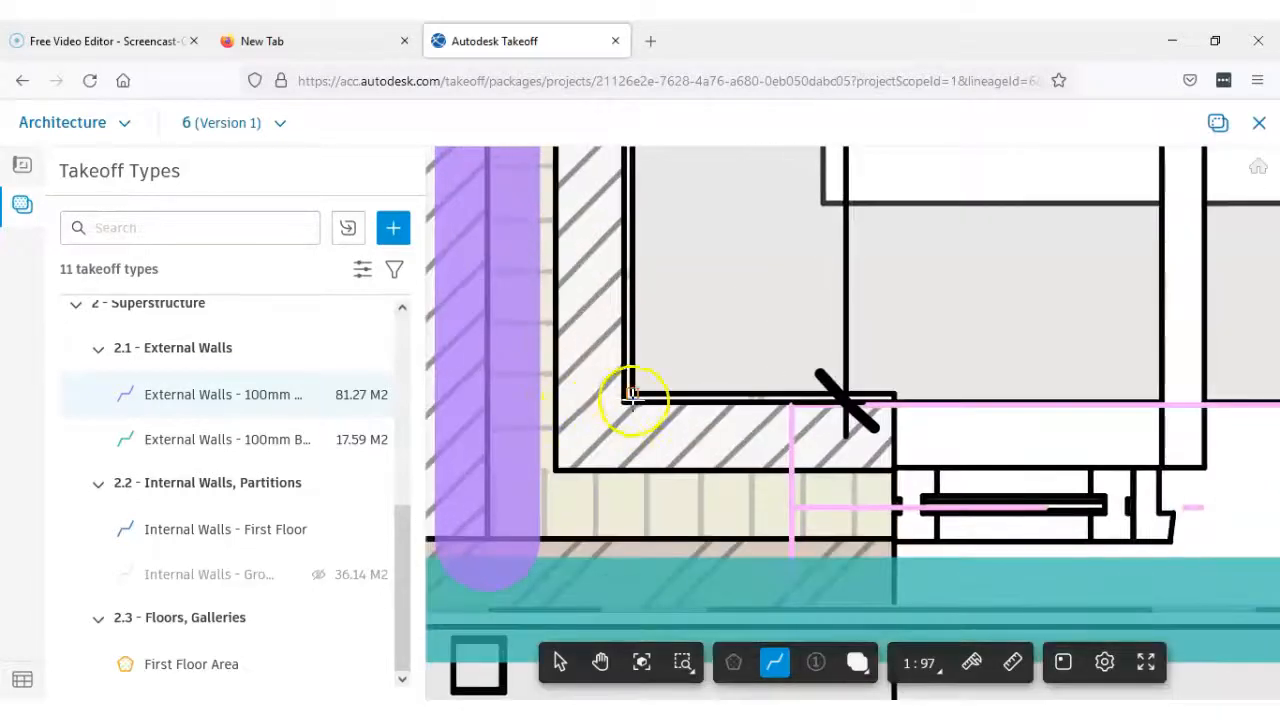
pyautogui.scroll(-10, 622, 402)
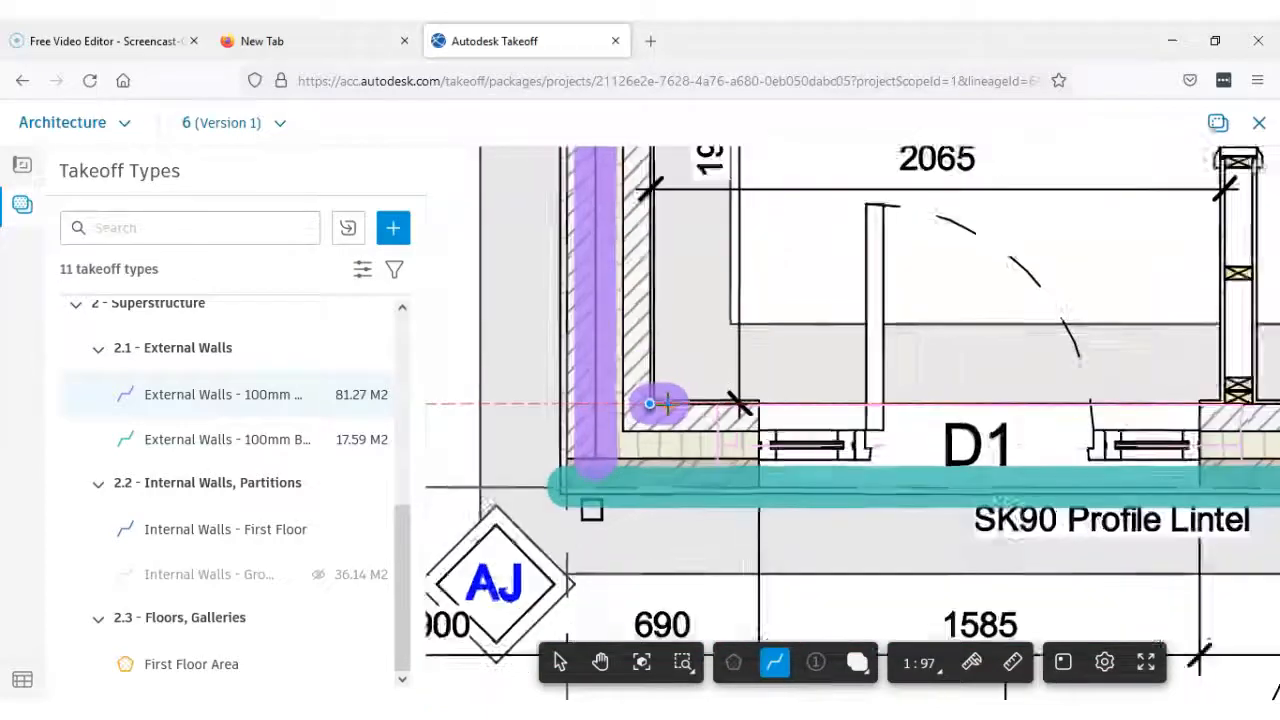
pyautogui.moveTo(665, 430); pyautogui.dragTo(668, 546, button='middle')
pyautogui.moveTo(674, 244); pyautogui.dragTo(677, 426, button='middle')
pyautogui.scroll(3, 674, 415)
pyautogui.scroll(3, 672, 410)
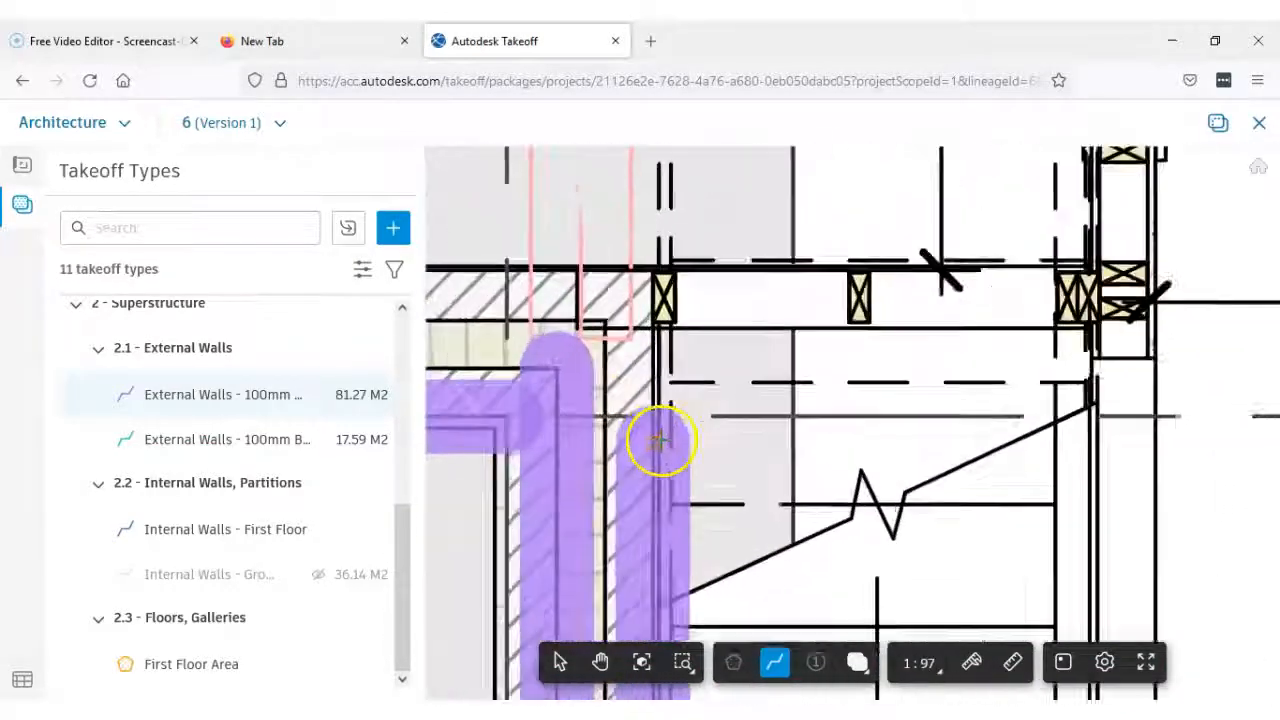
pyautogui.click(651, 258)
pyautogui.press('Return')
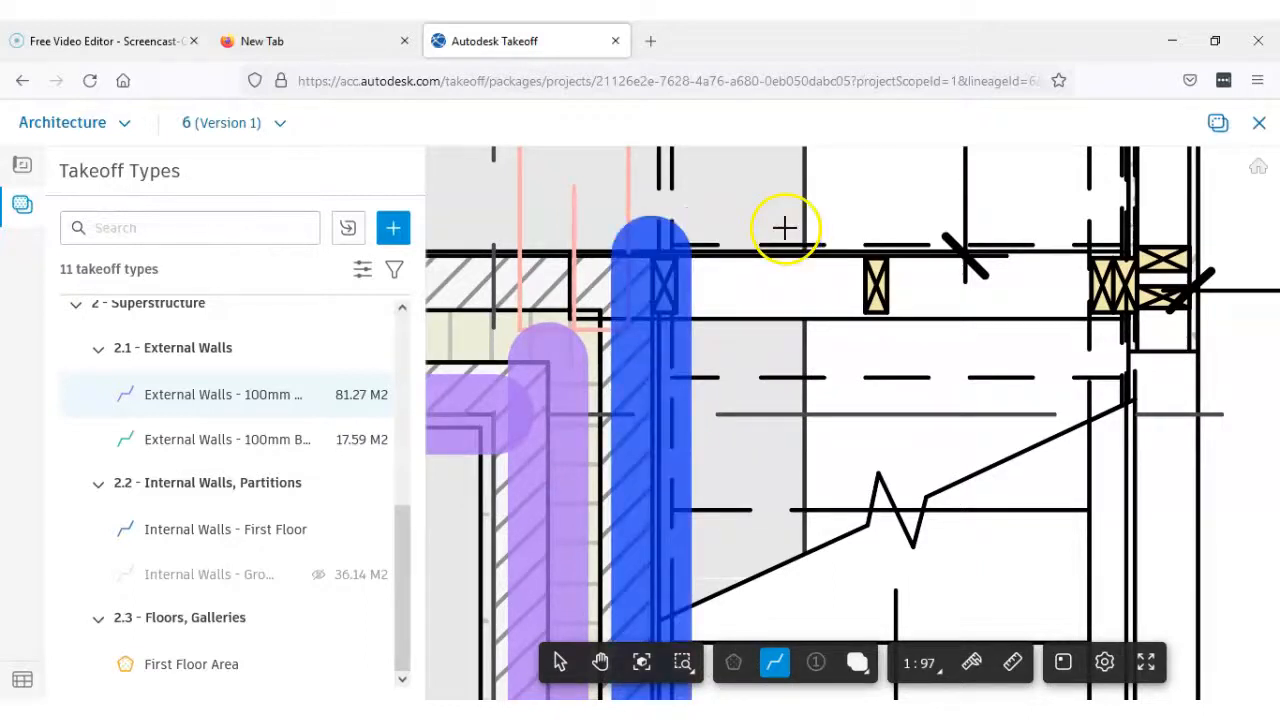
# Measure the inner blockwork leaf of the return wall below the Cloak Room along its cavity face, between its two cavity corners
pyautogui.click(600, 302)
pyautogui.scroll(-3, 600, 298)
pyautogui.moveTo(598, 295); pyautogui.dragTo(802, 298, button='middle')
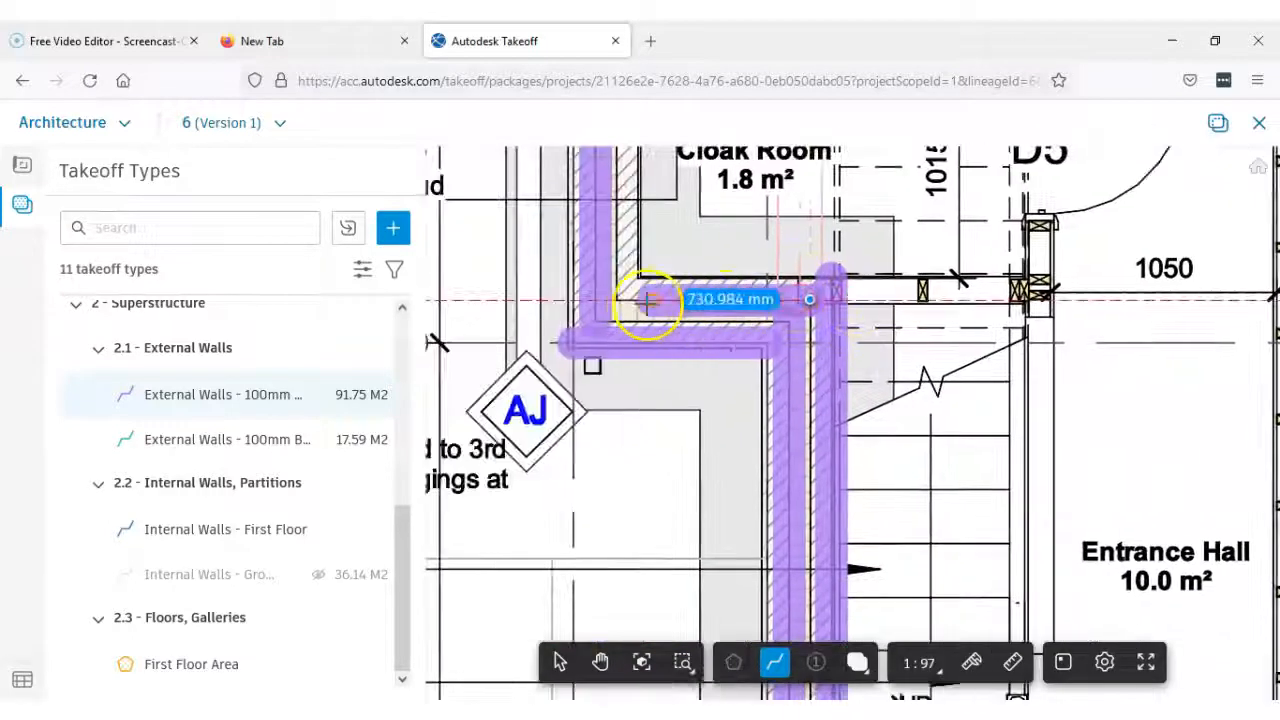
pyautogui.scroll(4, 640, 300)
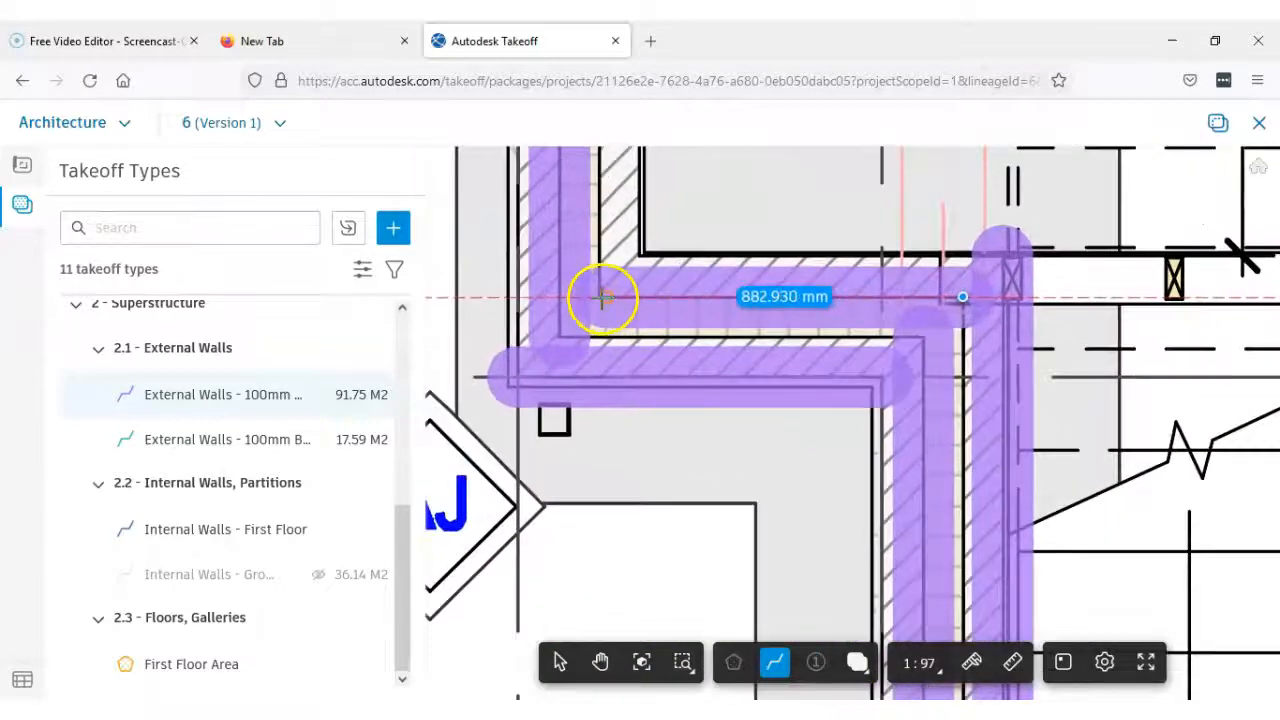
pyautogui.scroll(3, 601, 297)
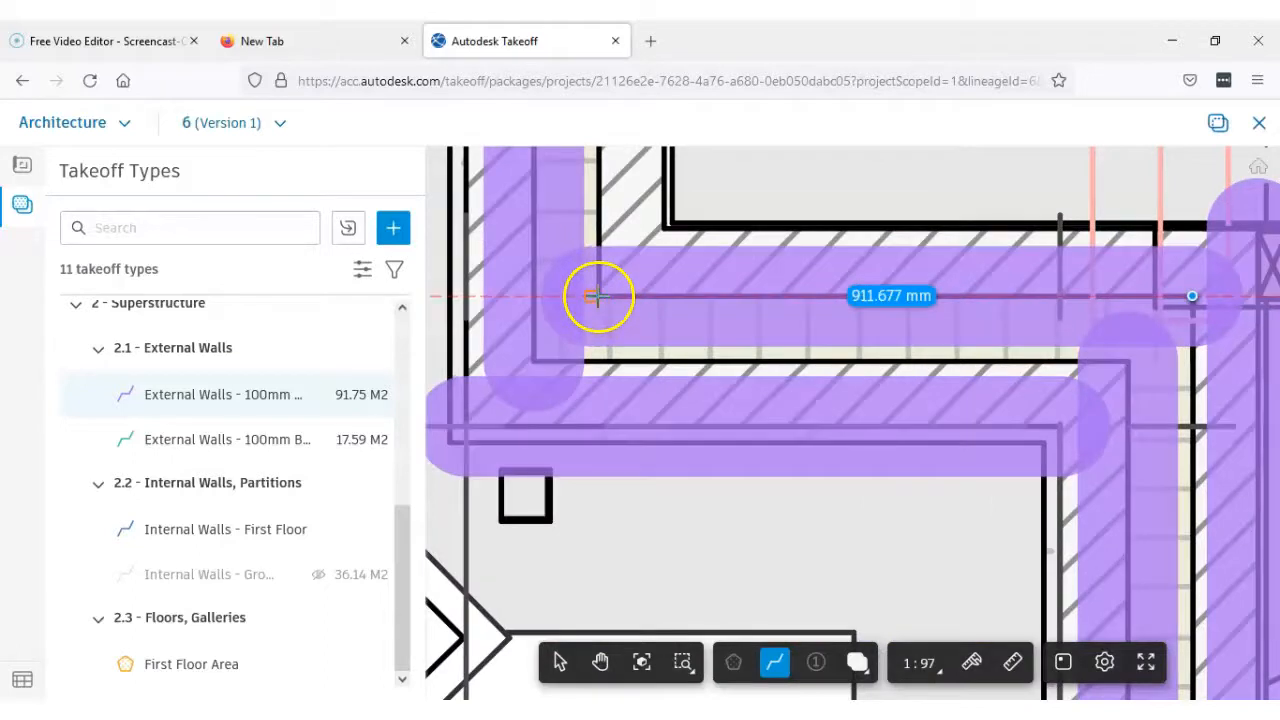
pyautogui.scroll(5, 601, 296)
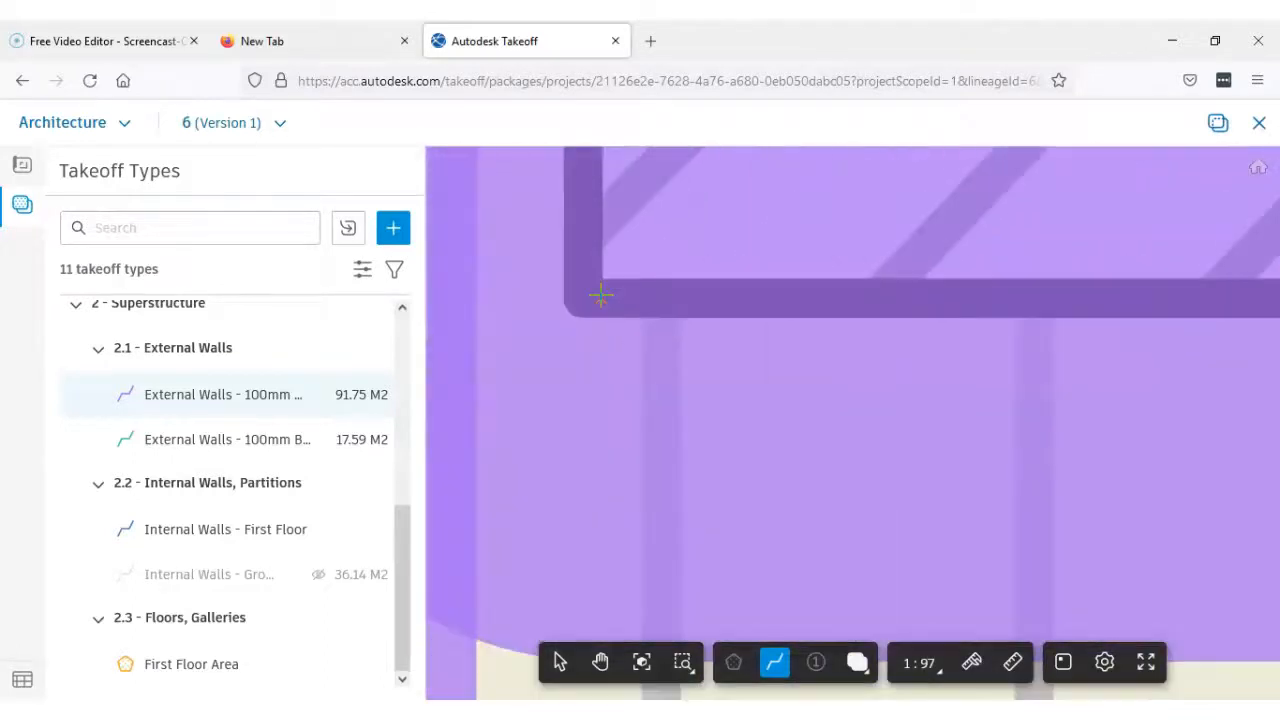
pyautogui.scroll(-4, 585, 296)
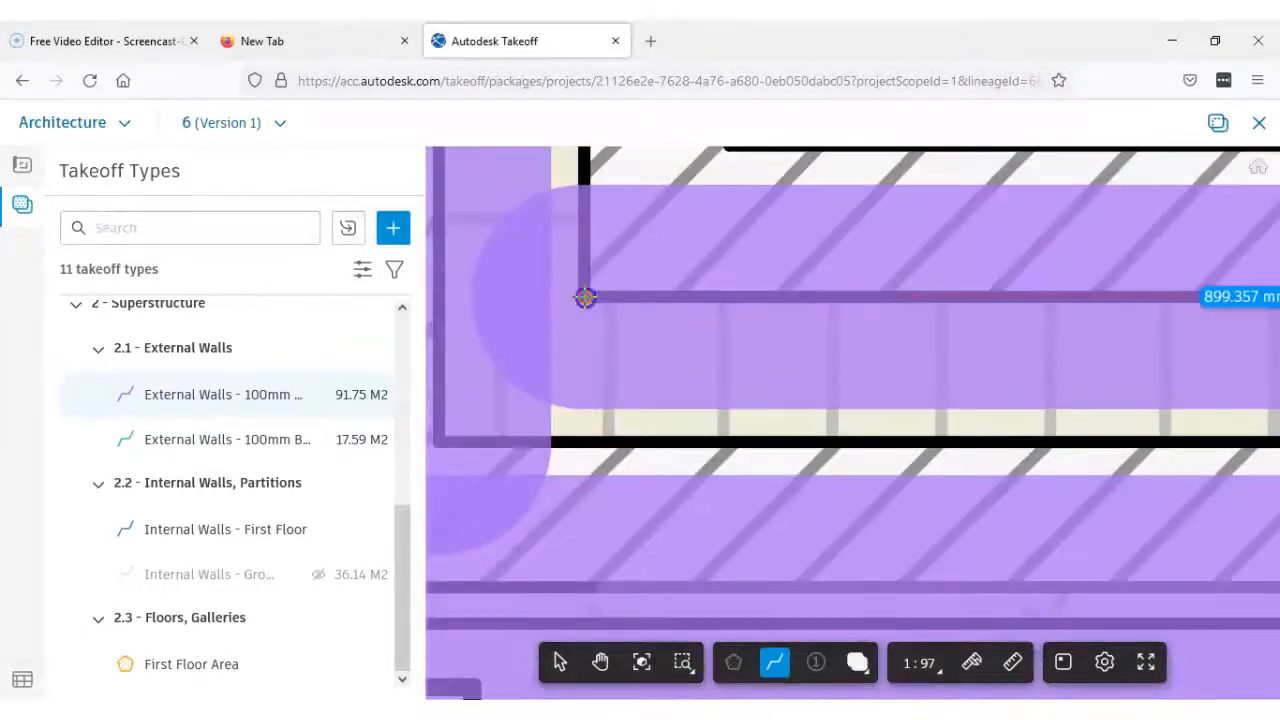
pyautogui.click(585, 297)
pyautogui.doubleClick(697, 224)
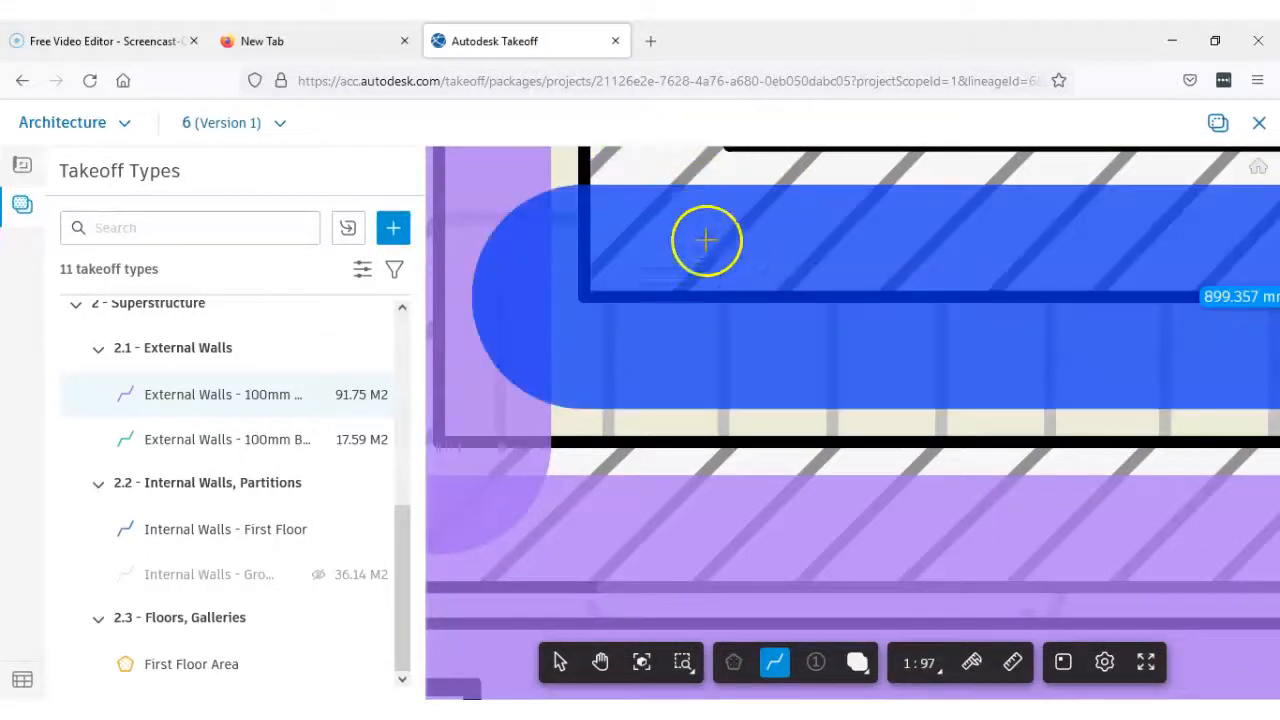
# Measure the inner blockwork leaf of the Kitchen / Dining side wall along its room face, from the Cloak Room's lower corner to the rear corner
pyautogui.scroll(-4, 705, 258)
pyautogui.moveTo(703, 262); pyautogui.dragTo(652, 461, button='middle')
pyautogui.scroll(4, 660, 430)
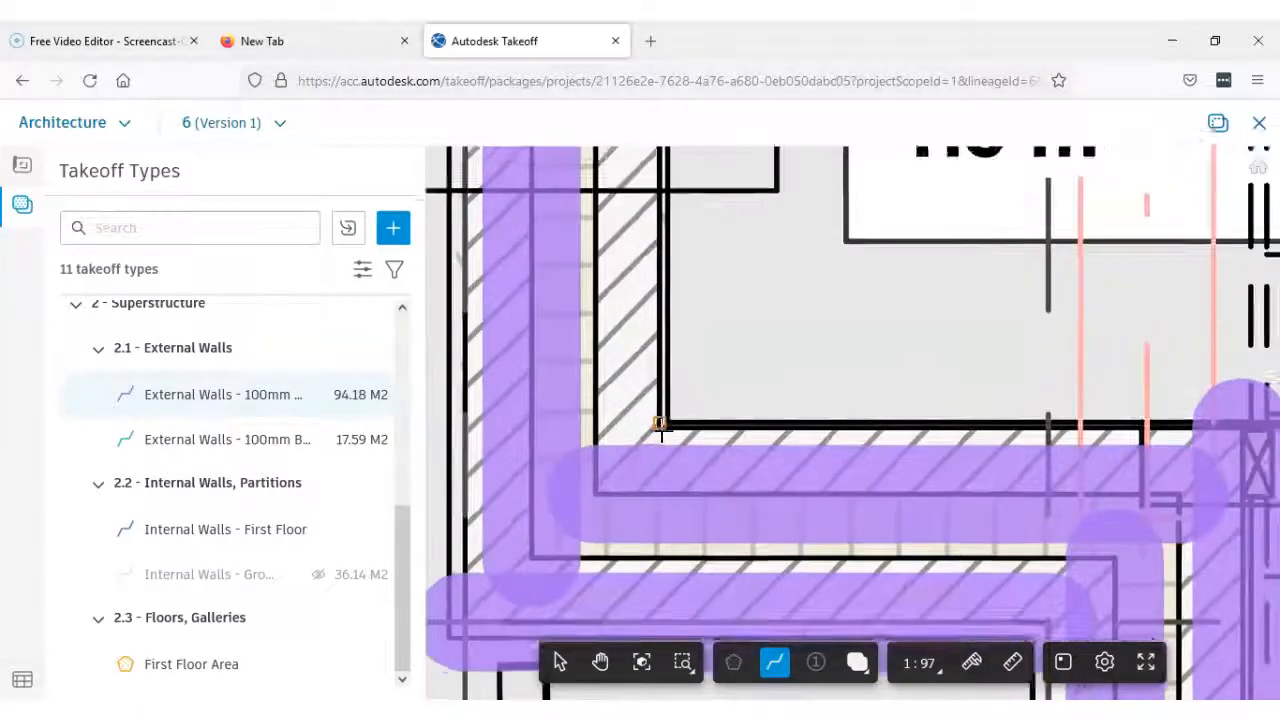
pyautogui.click(659, 425)
pyautogui.scroll(-5, 658, 425)
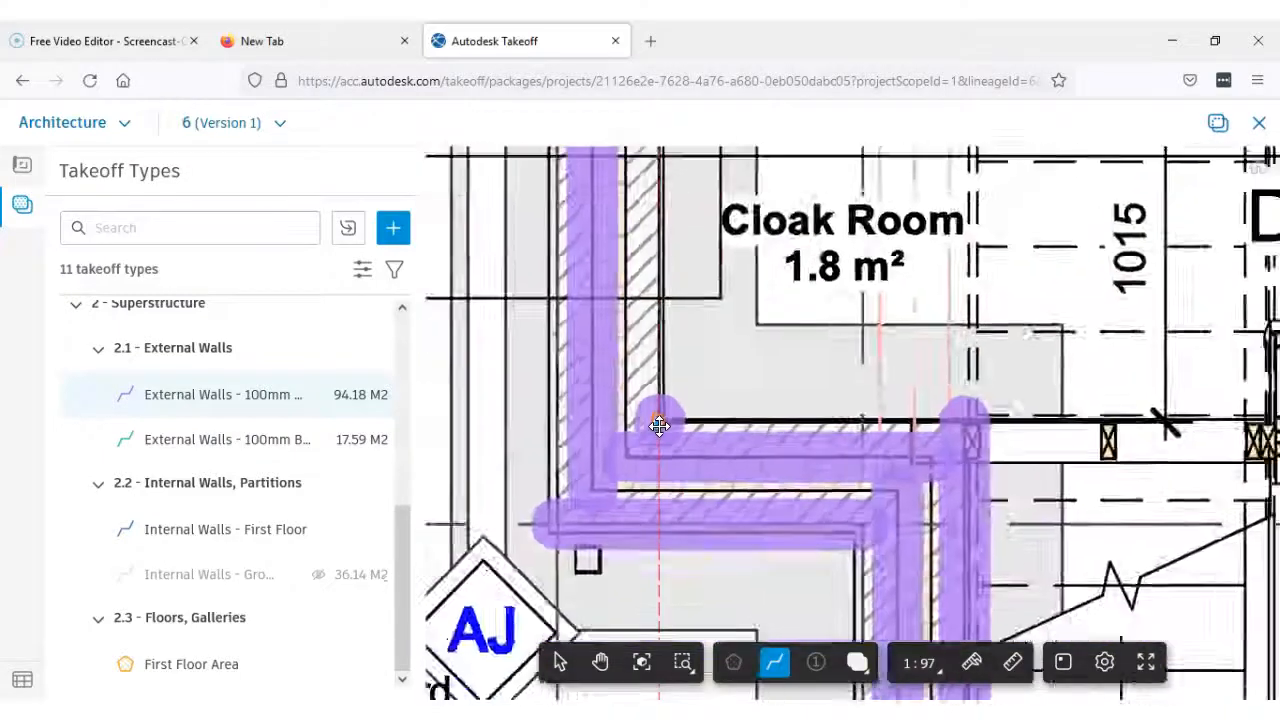
pyautogui.scroll(-2, 628, 475)
pyautogui.moveTo(629, 497); pyautogui.dragTo(614, 594, button='middle')
pyautogui.scroll(-2, 614, 486)
pyautogui.moveTo(609, 449); pyautogui.dragTo(605, 561, button='middle')
pyautogui.moveTo(593, 415); pyautogui.dragTo(596, 582, button='middle')
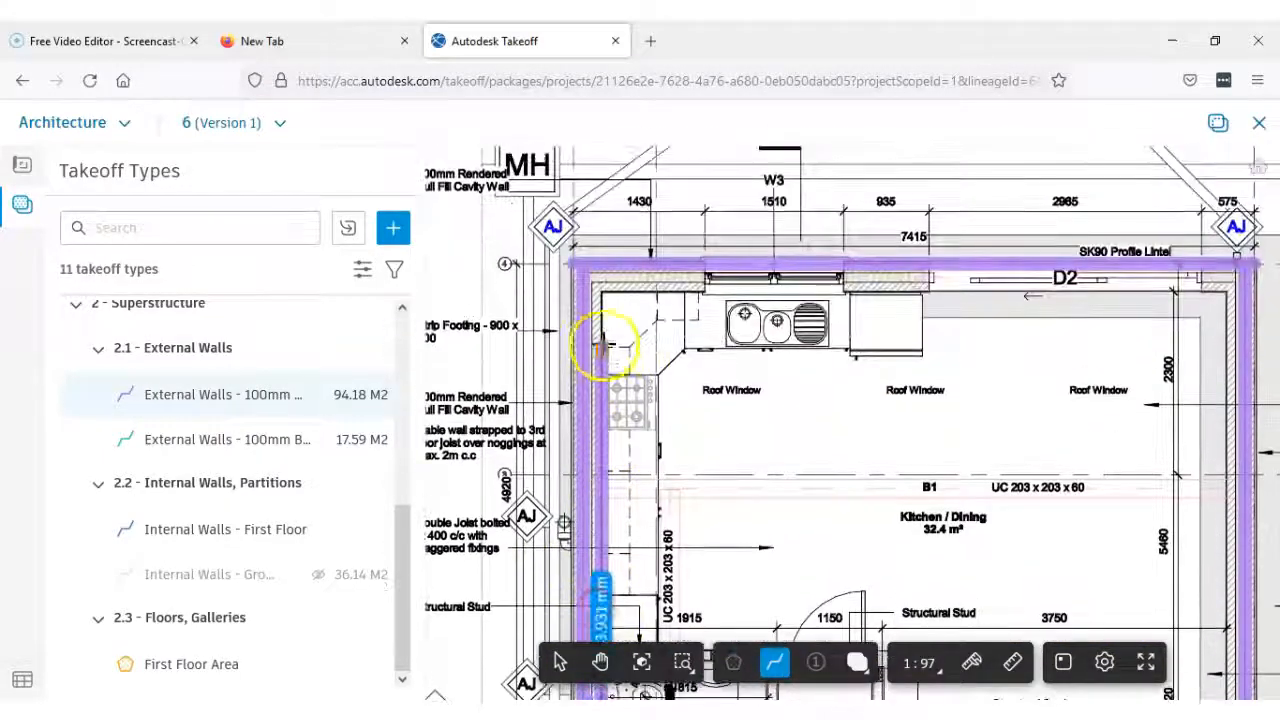
pyautogui.moveTo(615, 420); pyautogui.dragTo(646, 490, button='middle')
pyautogui.scroll(2, 636, 213)
pyautogui.scroll(6, 632, 408)
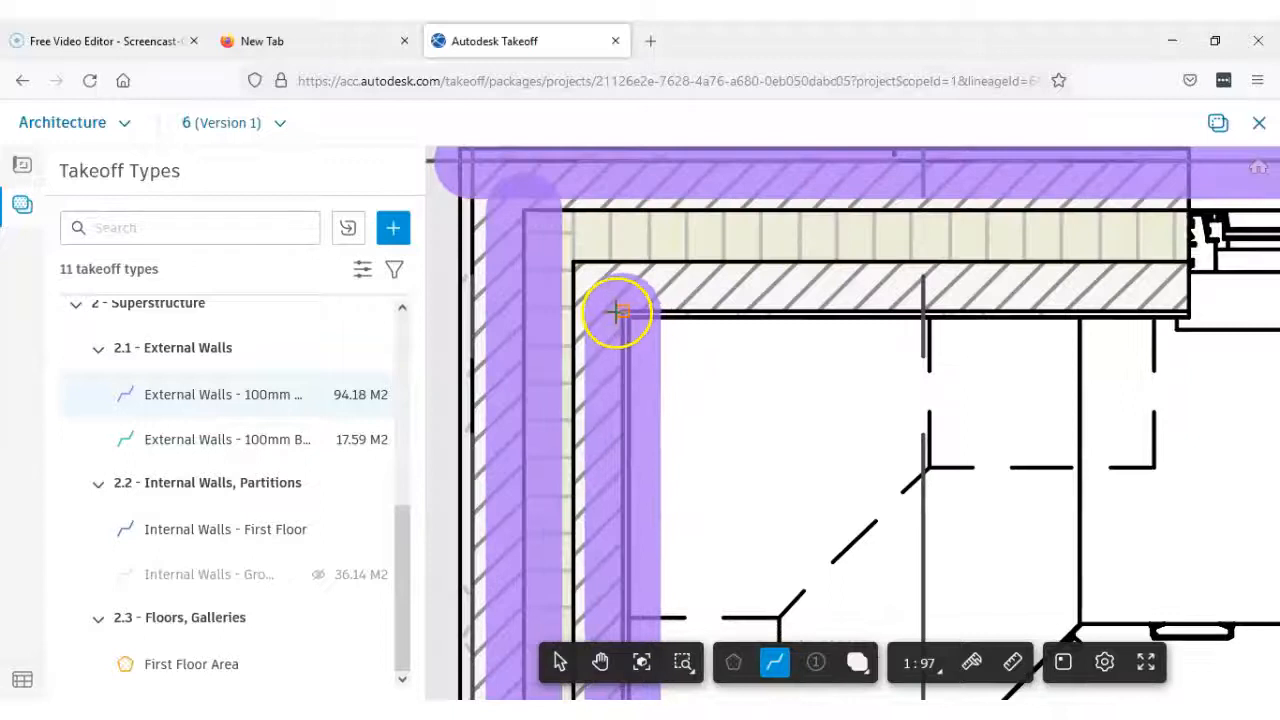
pyautogui.doubleClick(670, 279)
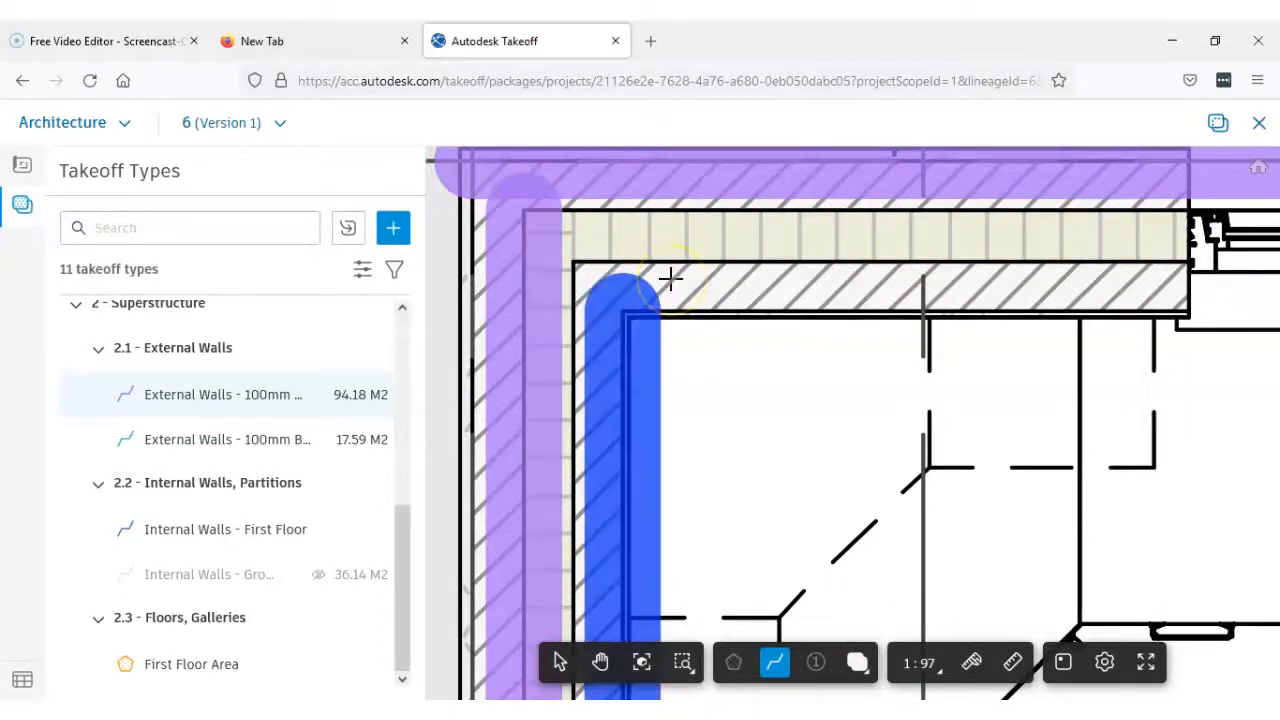
# Measure the rear wall's inner blockwork leaf along its cavity face, past window W3 and door D2, between its two cavity corners
pyautogui.click(573, 262)
pyautogui.scroll(-5, 800, 280)
pyautogui.moveTo(686, 326); pyautogui.dragTo(652, 326, button='middle')
pyautogui.scroll(-2, 796, 314)
pyautogui.moveTo(943, 306); pyautogui.dragTo(757, 340, button='middle')
pyautogui.moveTo(979, 341); pyautogui.dragTo(720, 345, button='middle')
pyautogui.scroll(5, 806, 343)
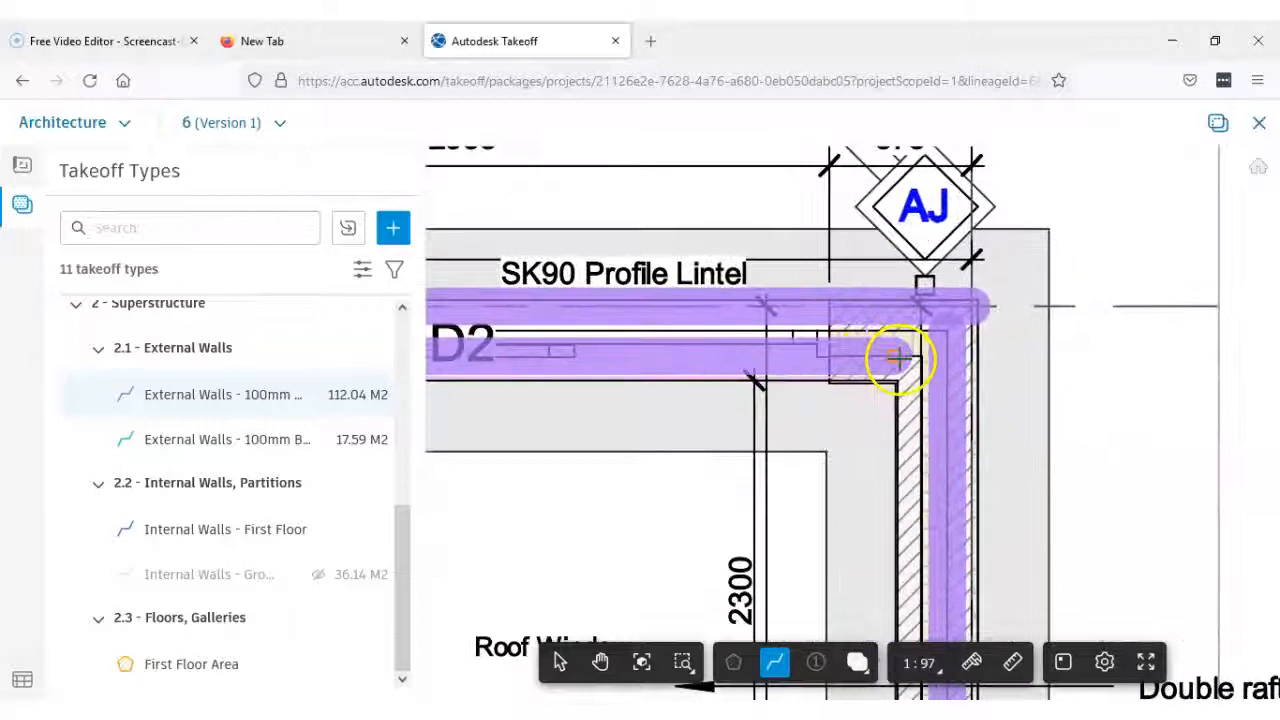
pyautogui.scroll(5, 917, 358)
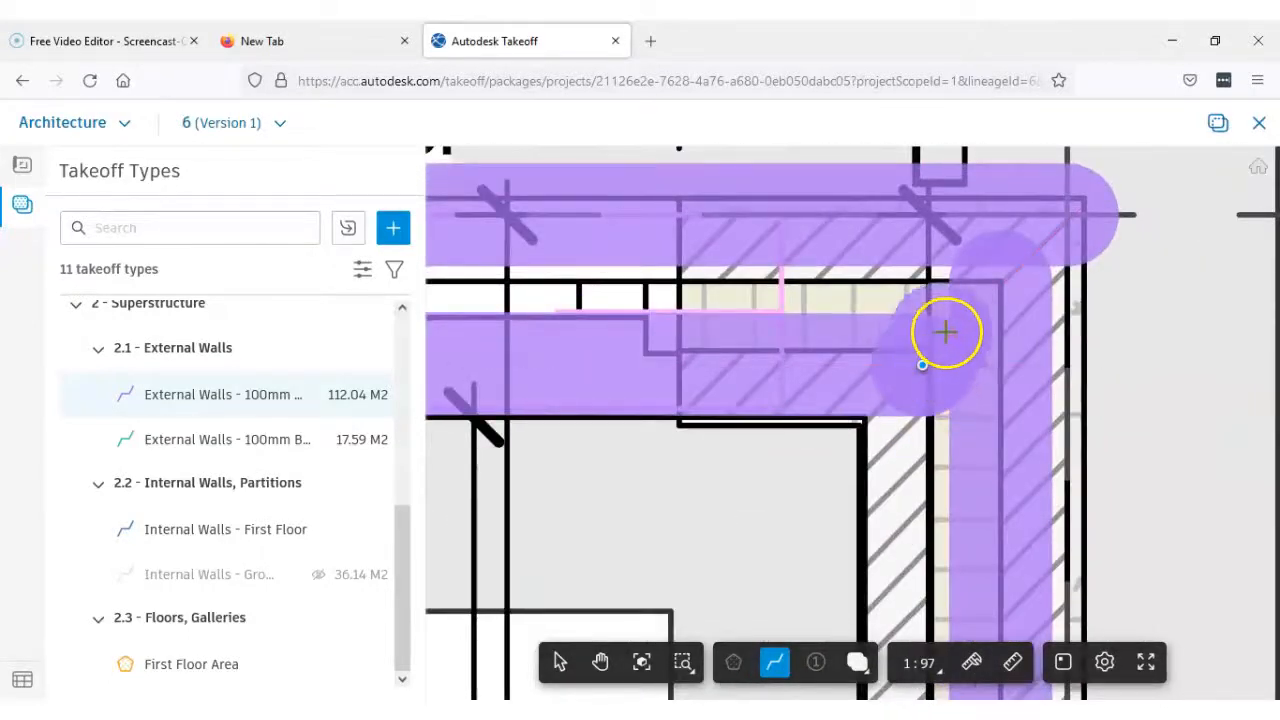
pyautogui.click(943, 318)
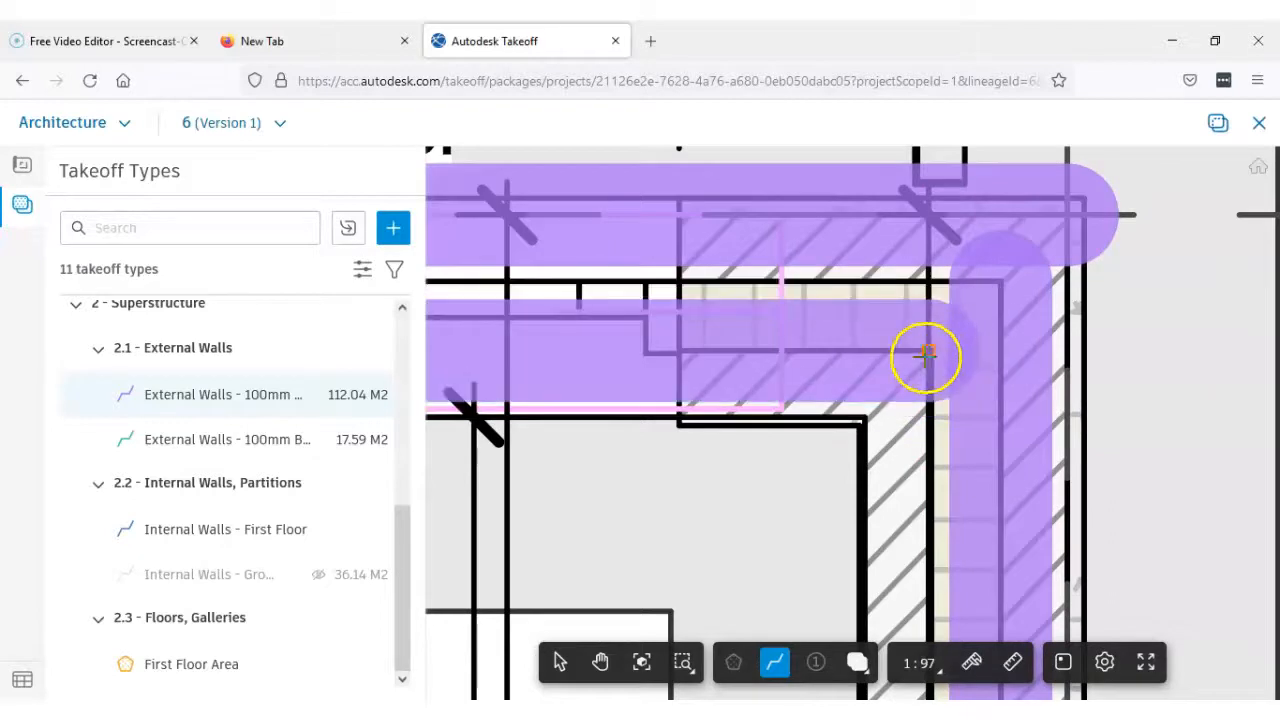
pyautogui.scroll(2, 917, 350)
pyautogui.doubleClick(931, 347)
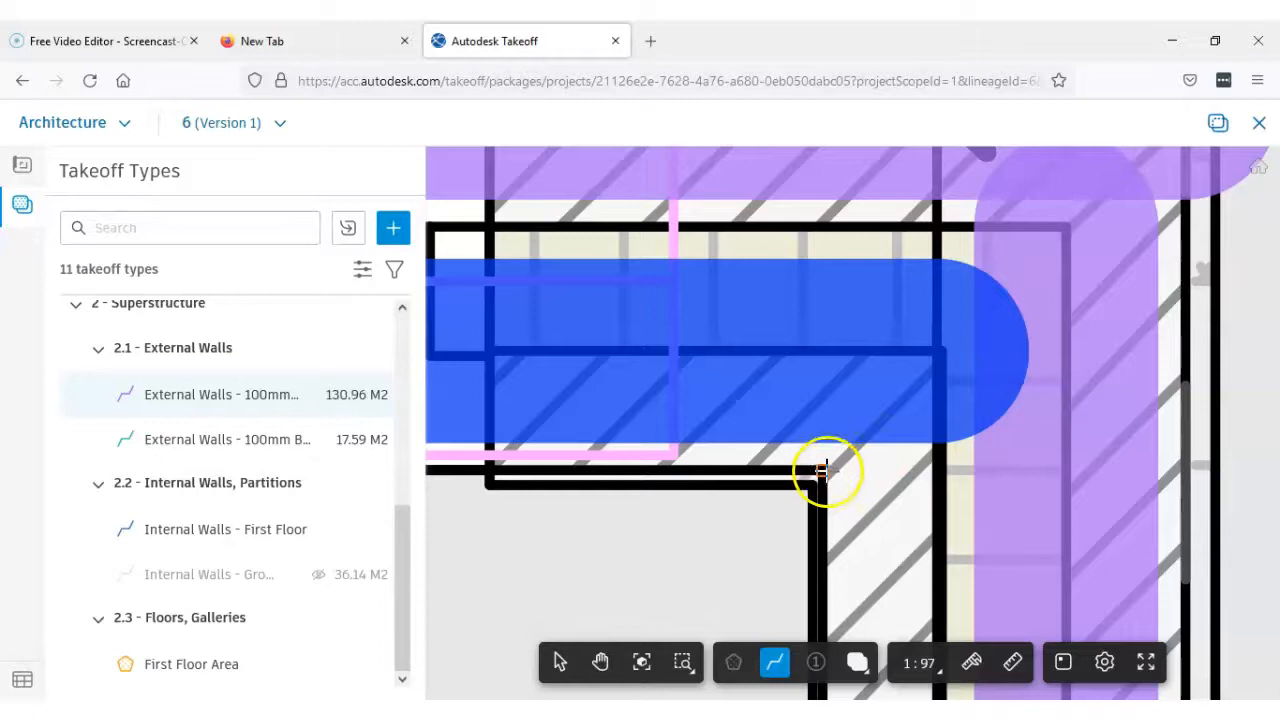
# Measure the long gable wall's inner blockwork leaf along its room face, from the rear corner beside door D2 to the Living Room's front corner
pyautogui.scroll(-5, 829, 471)
pyautogui.moveTo(871, 543); pyautogui.dragTo(907, 170, button='middle')
pyautogui.scroll(-3, 907, 170)
pyautogui.moveTo(909, 475); pyautogui.dragTo(895, 249, button='middle')
pyautogui.moveTo(888, 421); pyautogui.dragTo(875, 239, button='middle')
pyautogui.moveTo(886, 517); pyautogui.dragTo(869, 198, button='middle')
pyautogui.scroll(3, 863, 438)
pyautogui.scroll(2, 863, 438)
pyautogui.scroll(2, 863, 440)
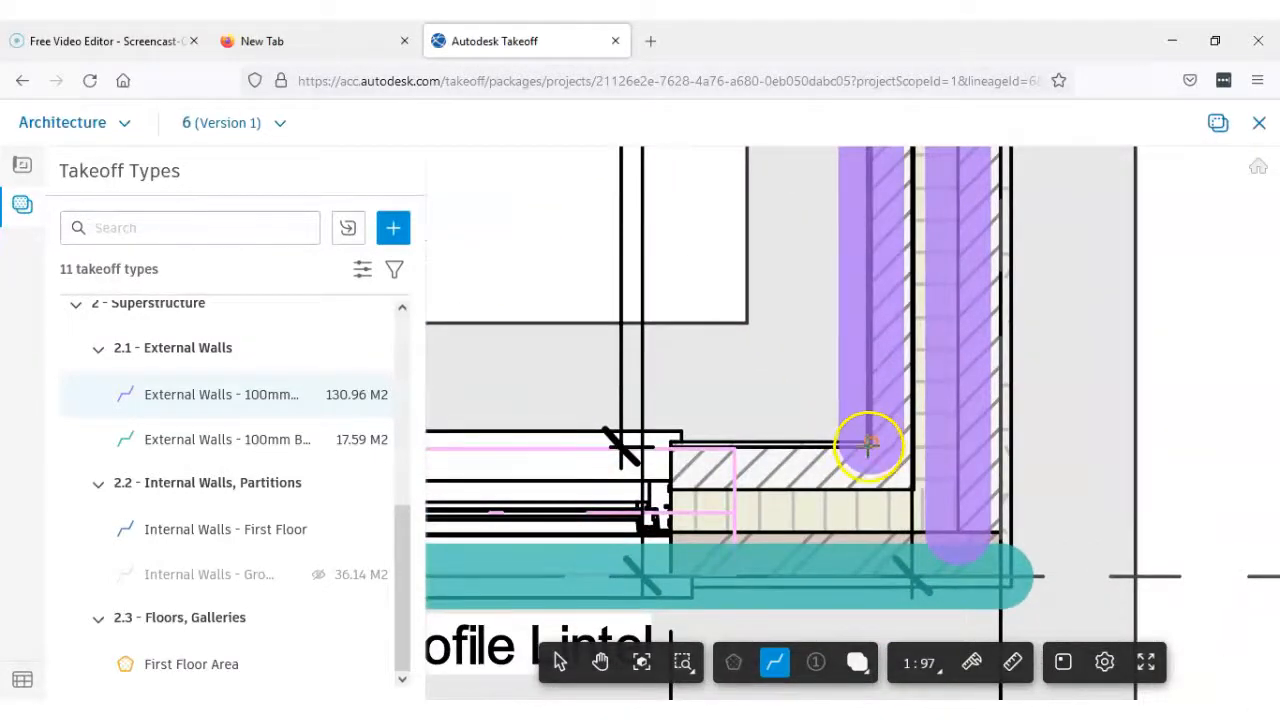
pyautogui.scroll(3, 869, 445)
pyautogui.click(874, 451)
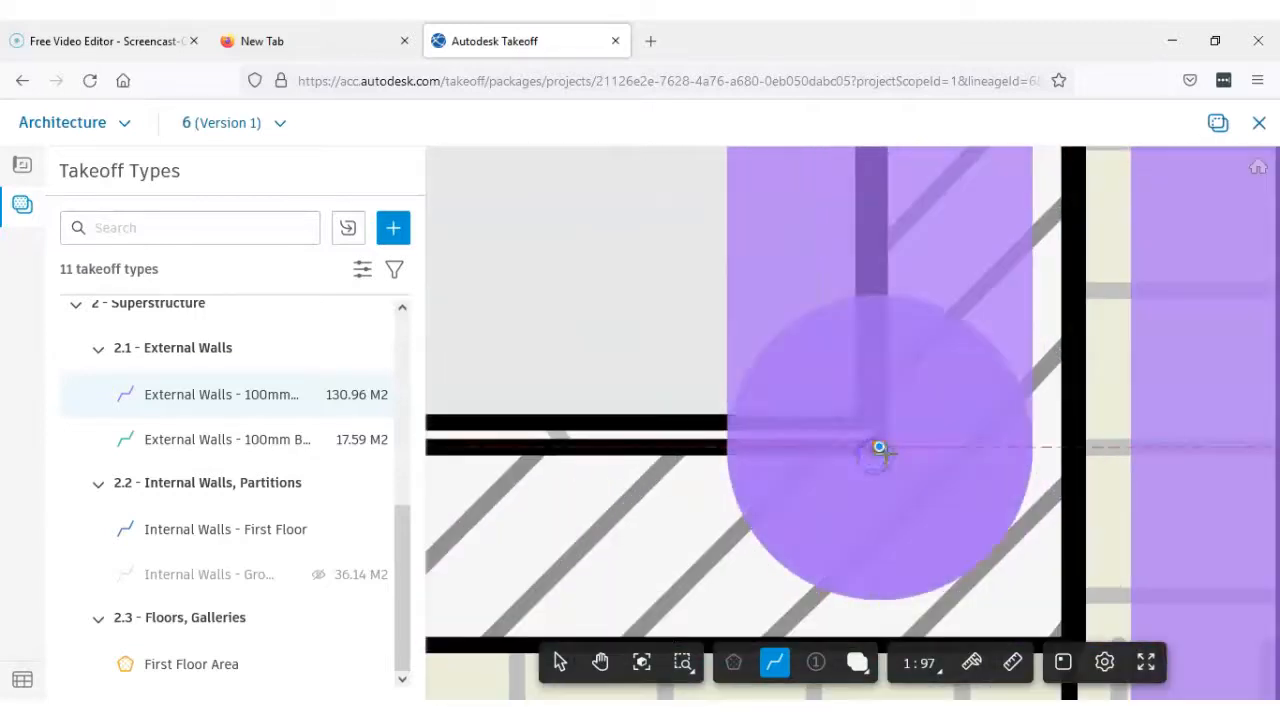
pyautogui.click(880, 450)
# Measure the front wall's inner blockwork leaf along its cavity face, from the Living Room corner to the Entrance Hall corner beside door D1
pyautogui.scroll(-3, 1001, 545)
pyautogui.moveTo(986, 555); pyautogui.dragTo(935, 465, button='middle')
pyautogui.scroll(4, 936, 458)
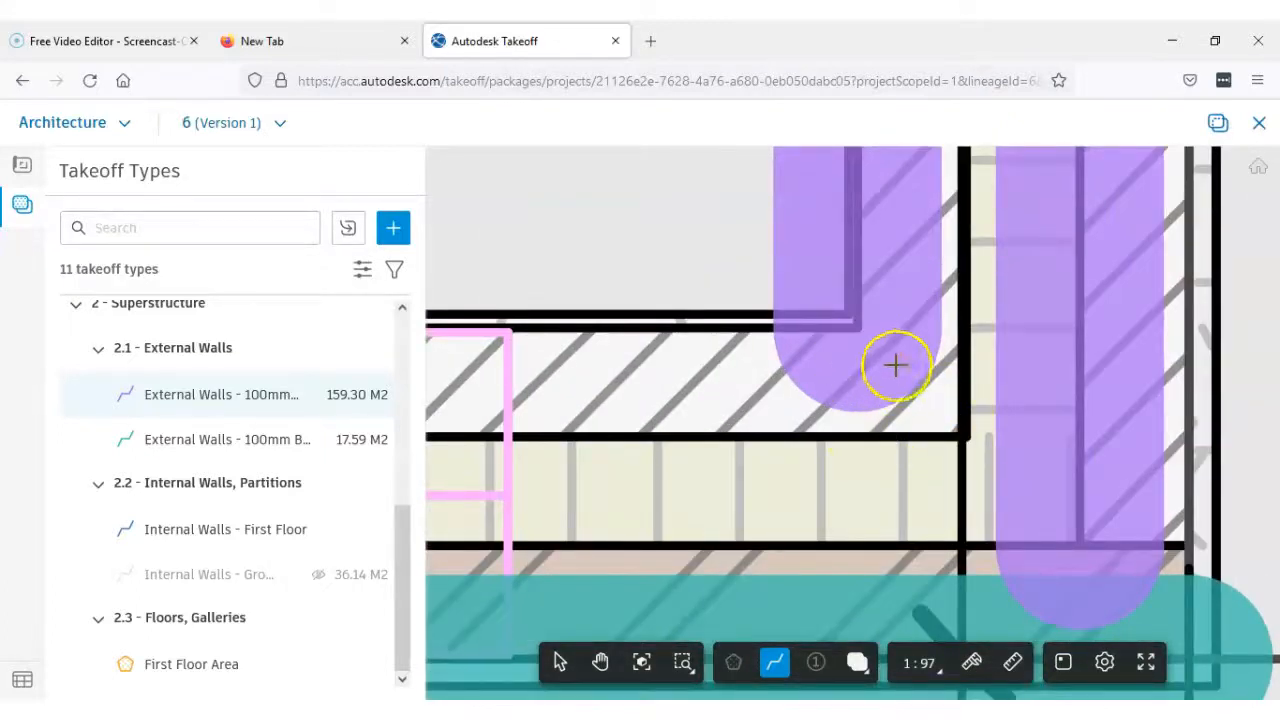
pyautogui.click(966, 434)
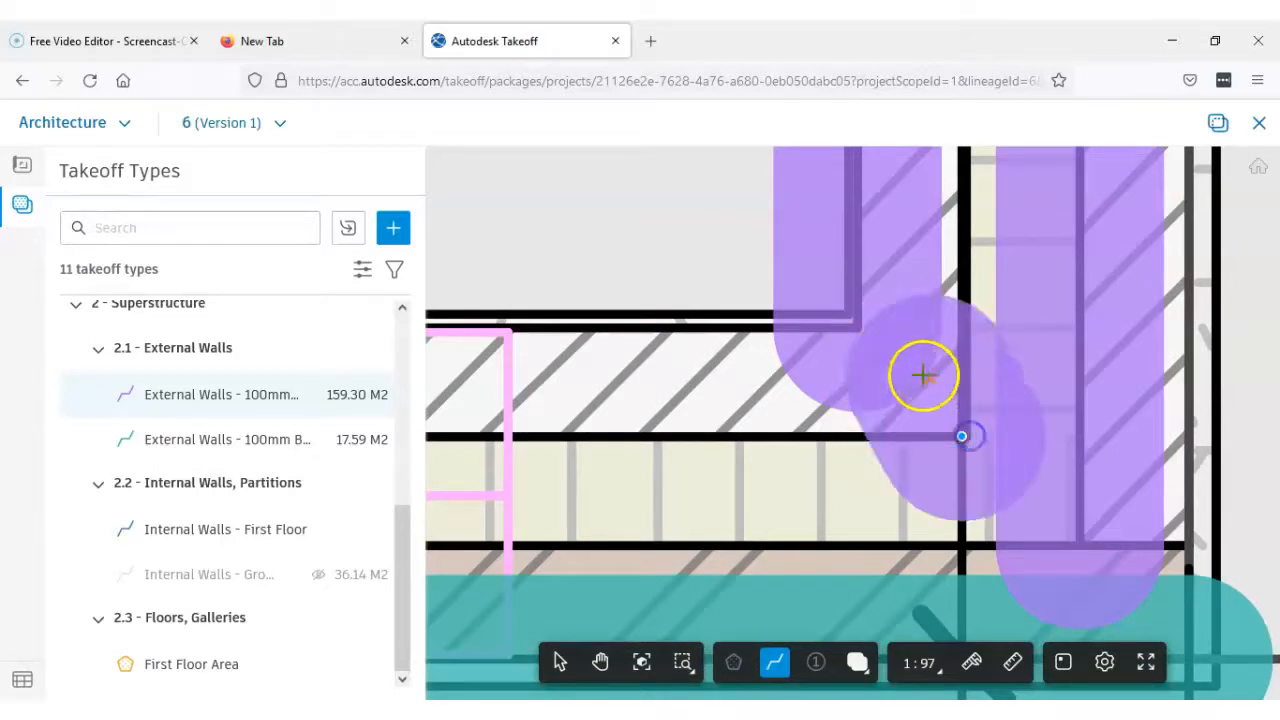
pyautogui.scroll(-3, 920, 374)
pyautogui.scroll(-5, 866, 430)
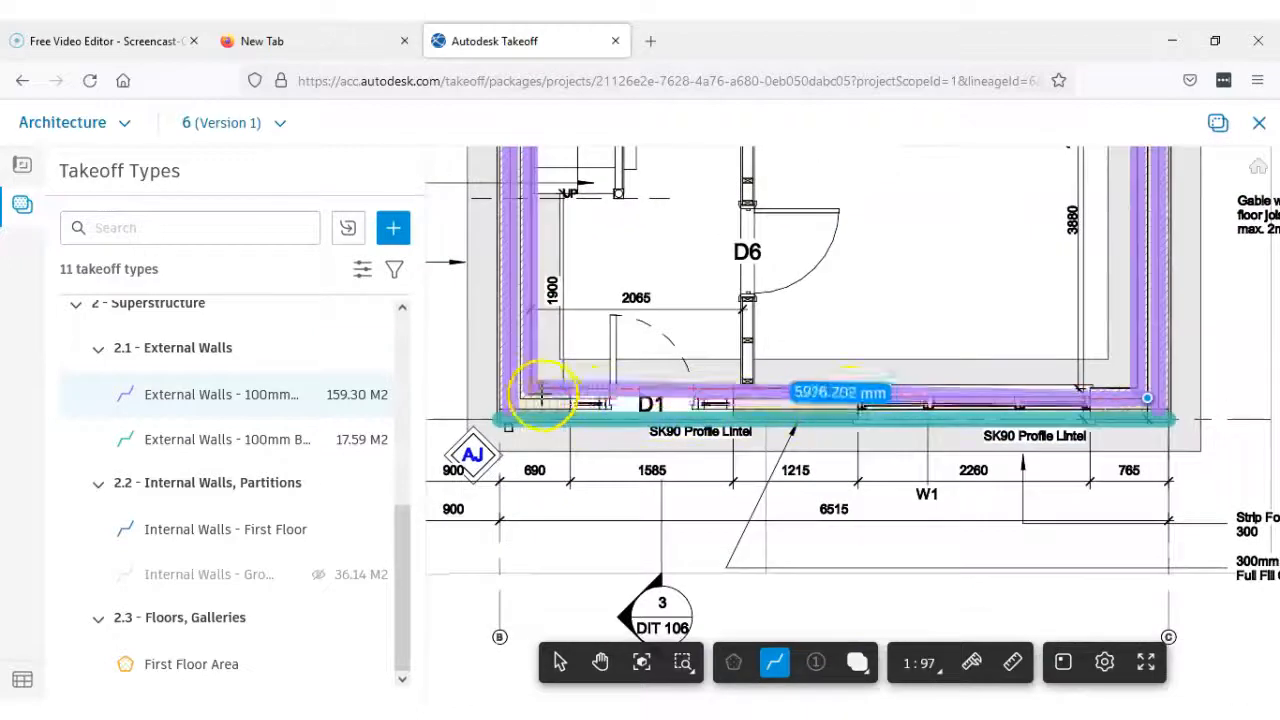
pyautogui.scroll(4, 545, 400)
pyautogui.scroll(7, 693, 392)
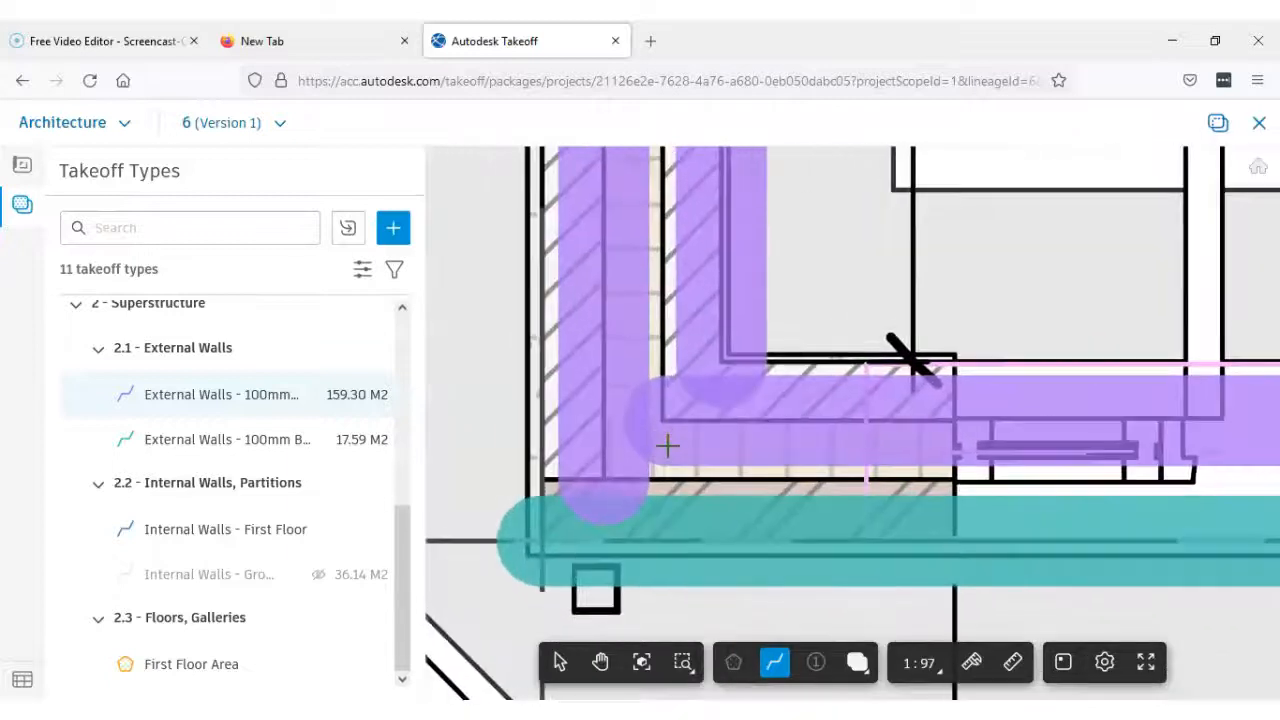
pyautogui.scroll(2, 667, 445)
pyautogui.click(664, 414)
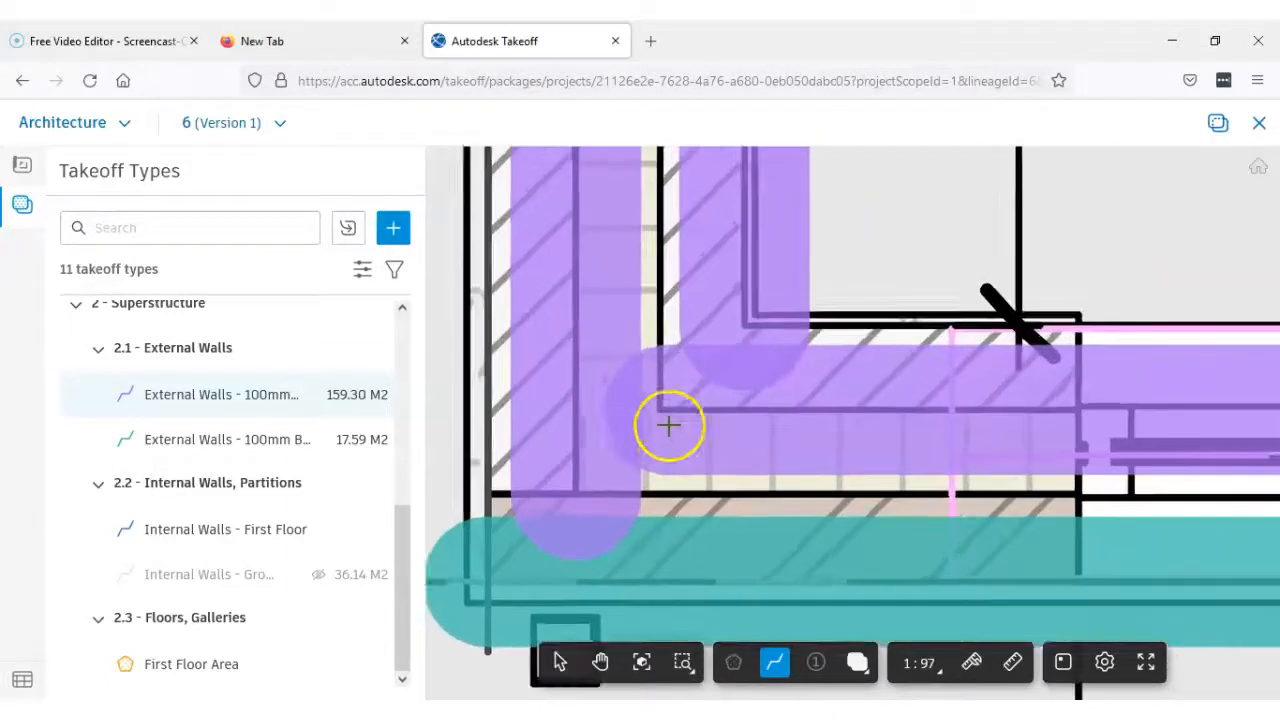
pyautogui.click(879, 273)
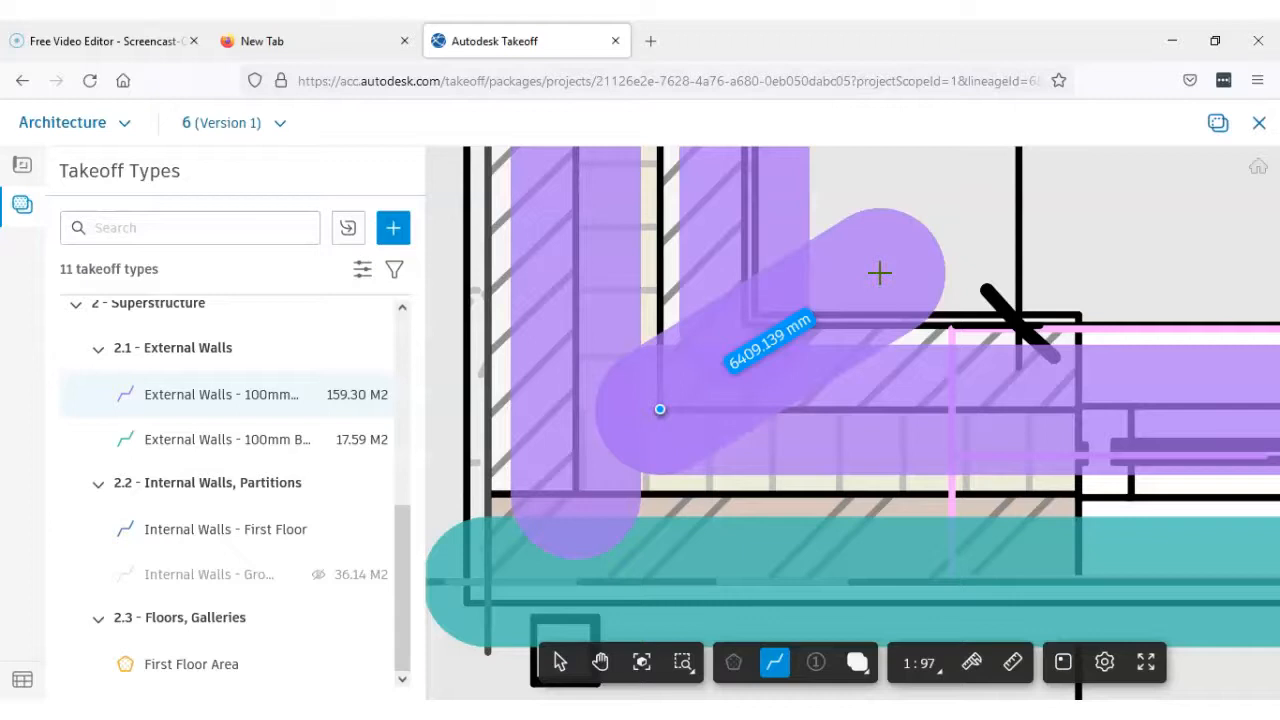
pyautogui.press('Return')
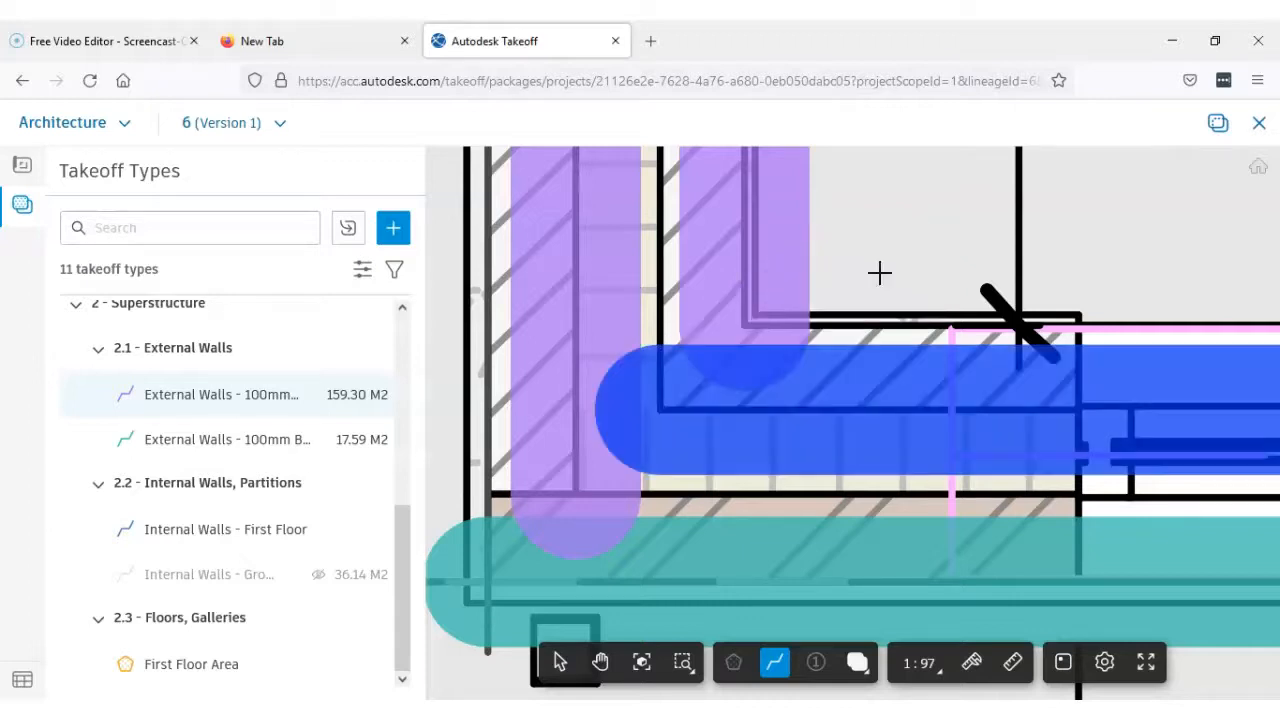
# Examine the measured wall leaves around the front corner beside door D1 and across the whole ground floor plan
pyautogui.scroll(-3, 873, 275)
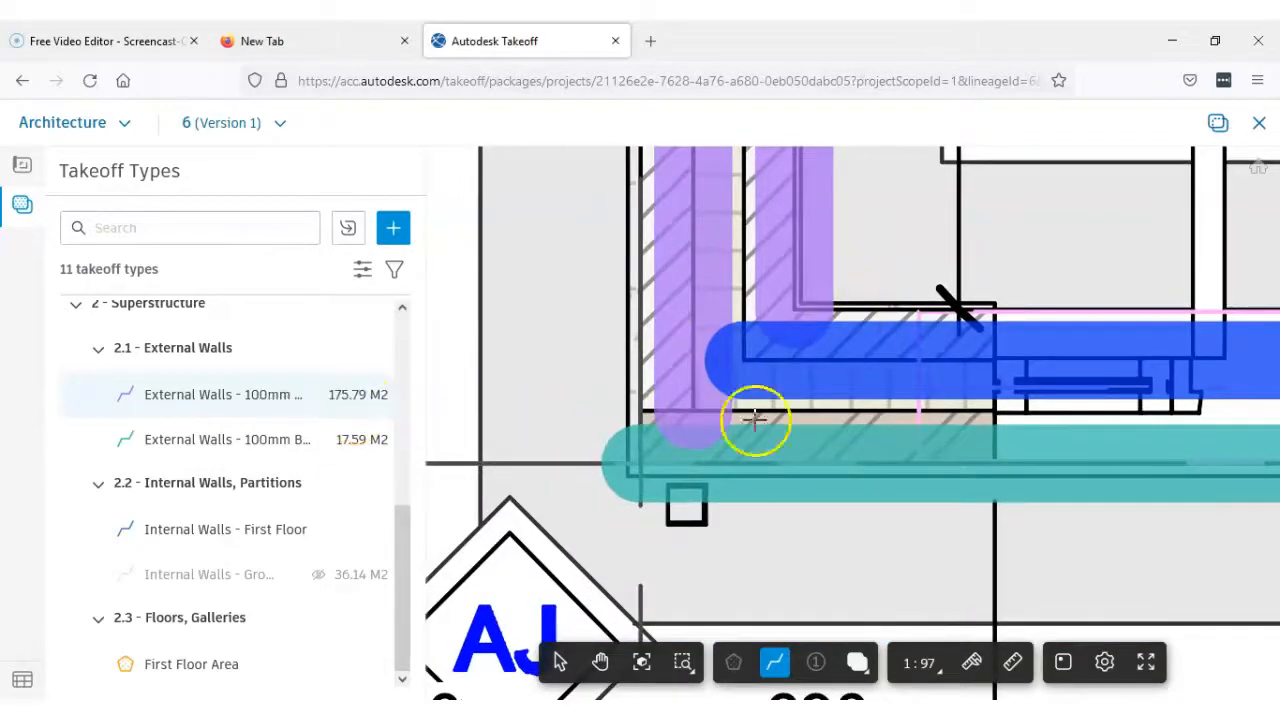
pyautogui.scroll(2, 1004, 340)
pyautogui.scroll(-1, 950, 343)
pyautogui.moveTo(942, 341); pyautogui.dragTo(797, 414, button='middle')
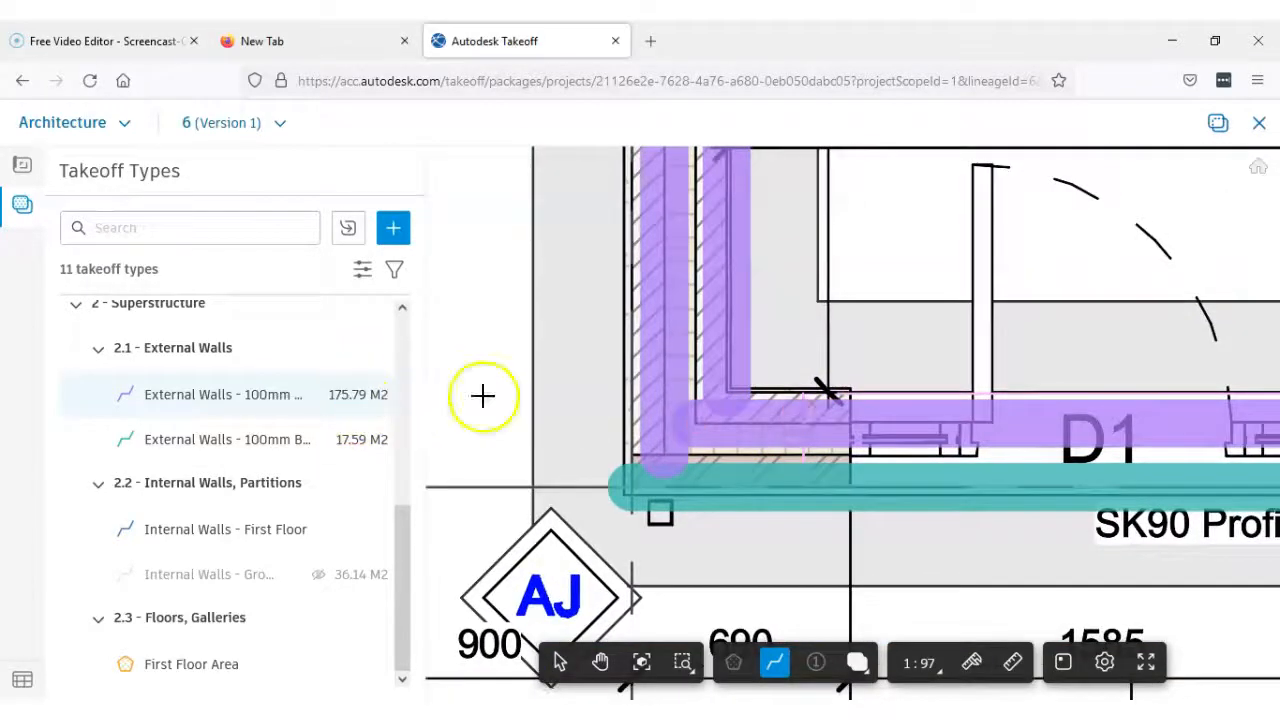
pyautogui.scroll(-2, 889, 363)
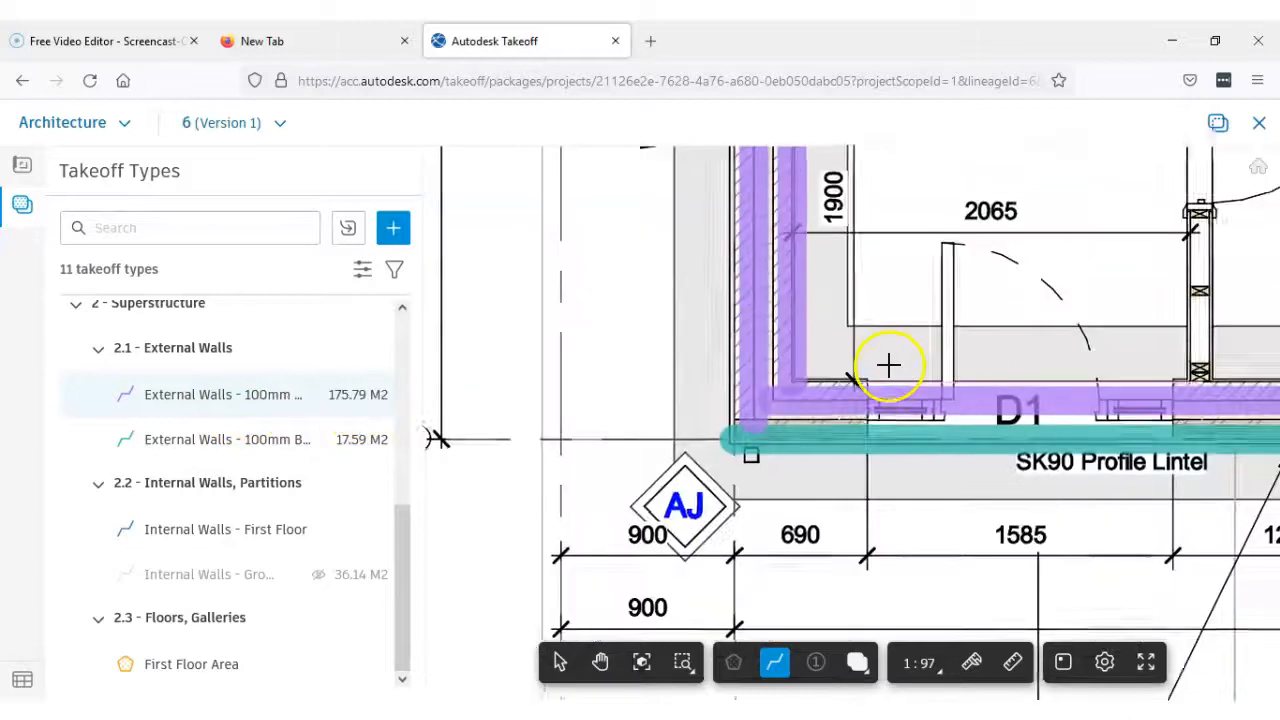
pyautogui.moveTo(899, 360); pyautogui.dragTo(789, 446, button='middle')
pyautogui.scroll(-2, 789, 440)
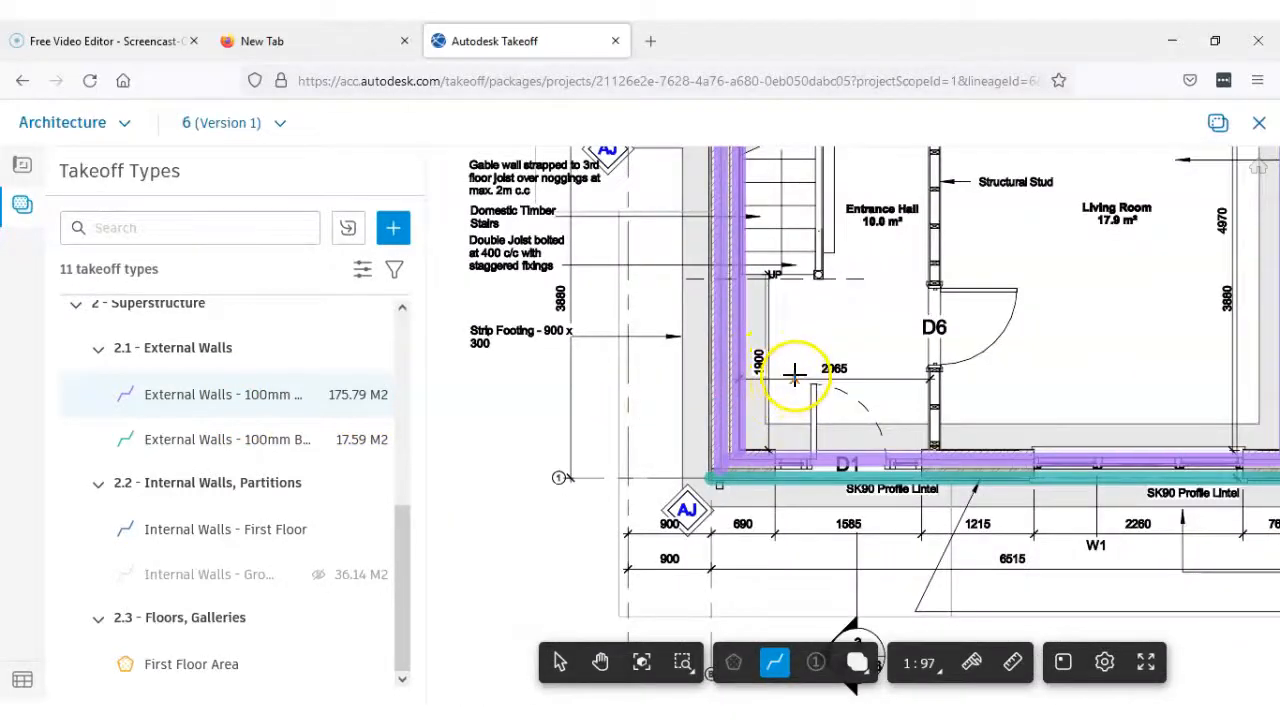
pyautogui.scroll(-2, 784, 374)
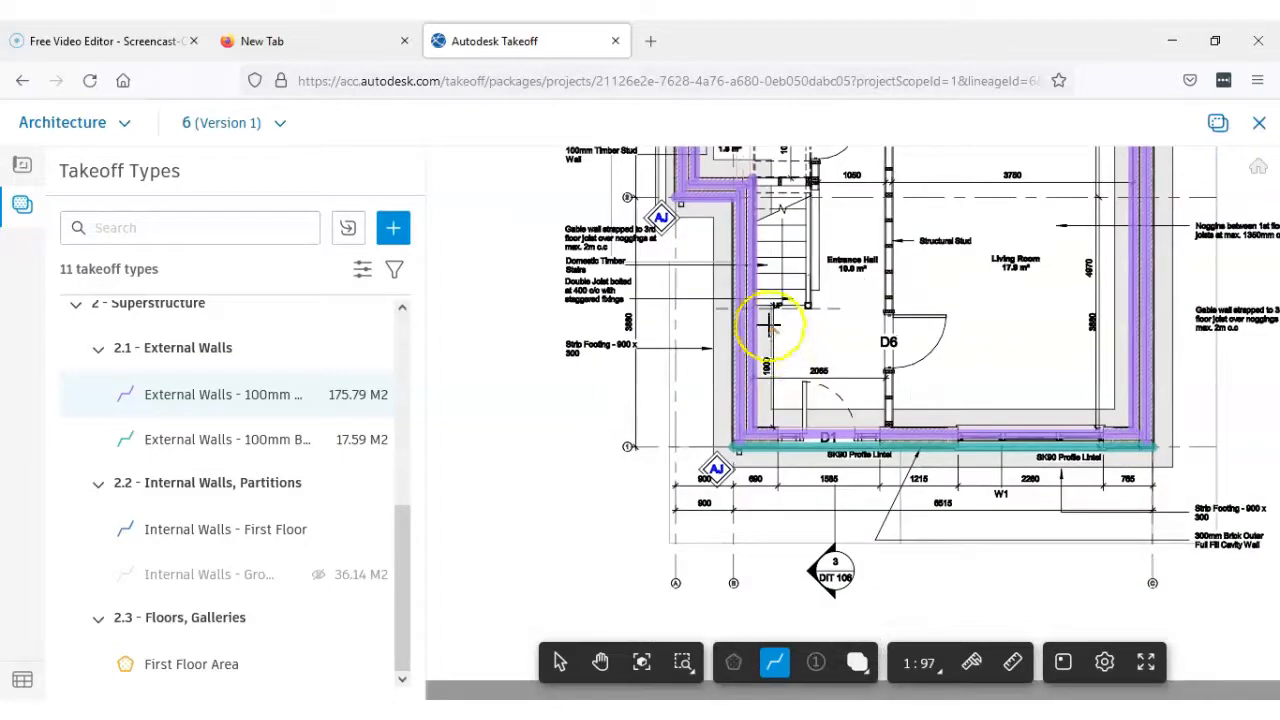
pyautogui.scroll(3, 748, 303)
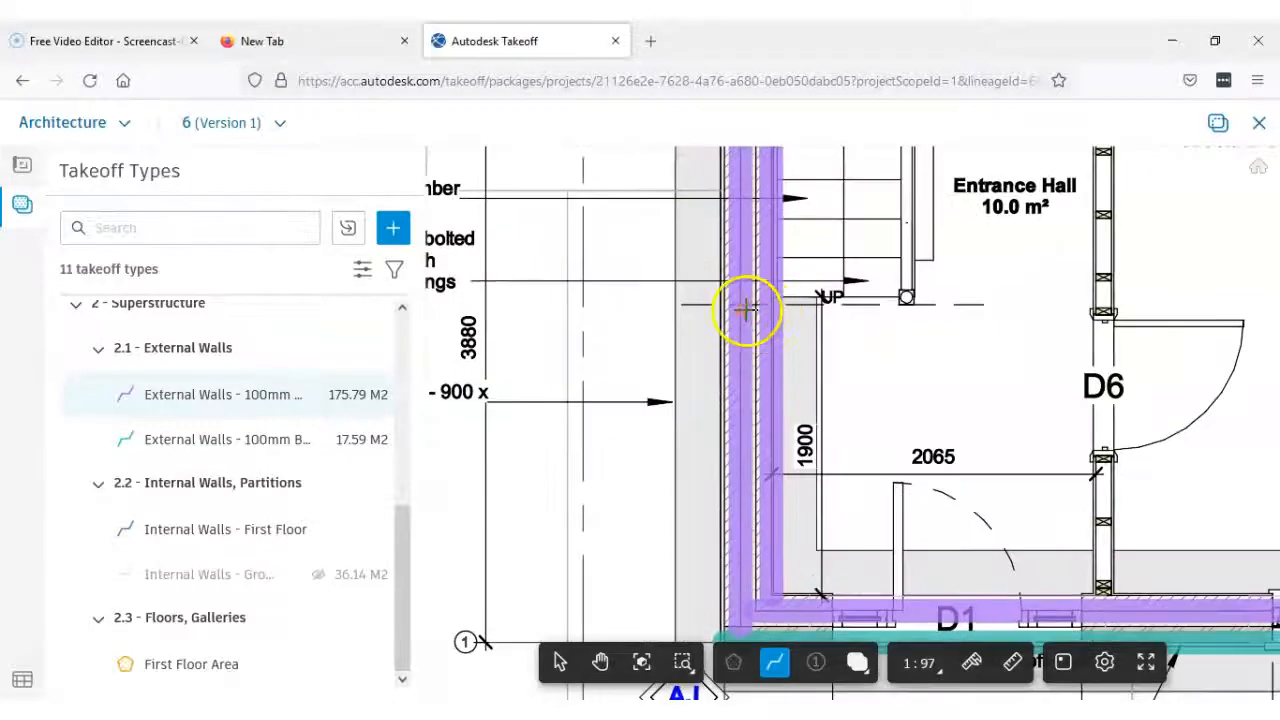
pyautogui.scroll(-2, 770, 319)
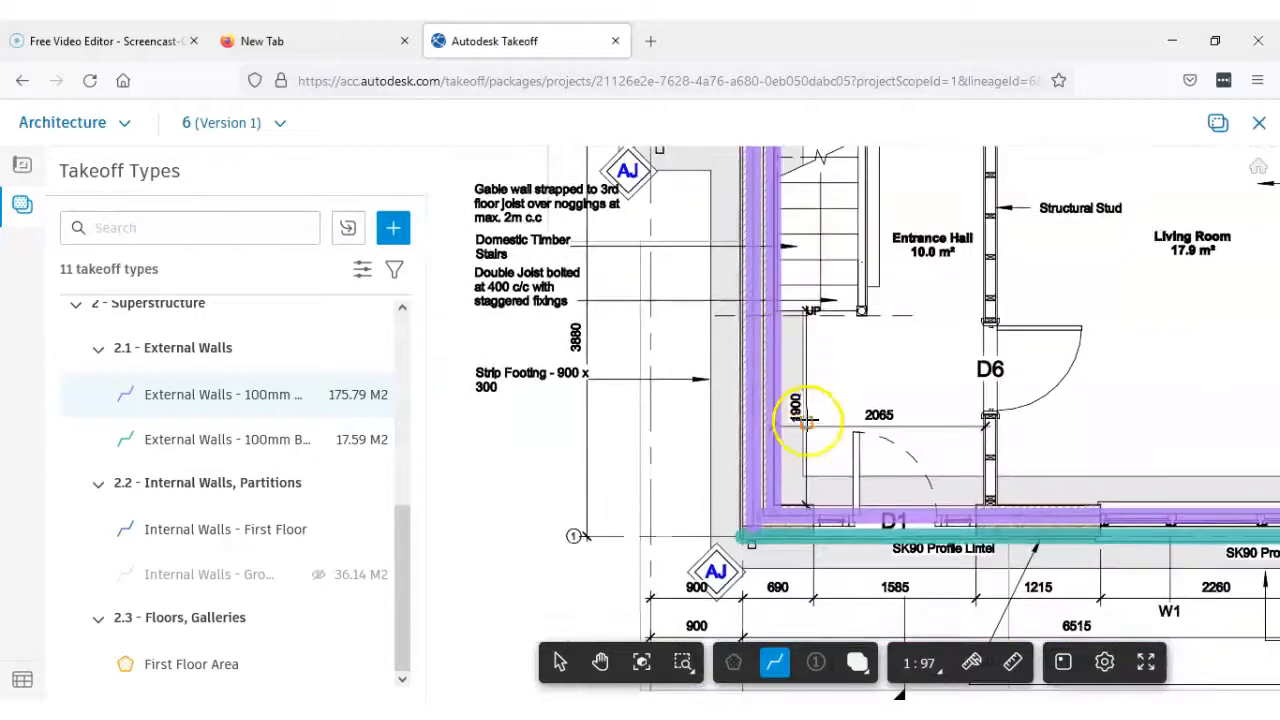
pyautogui.moveTo(812, 428); pyautogui.dragTo(696, 332, button='middle')
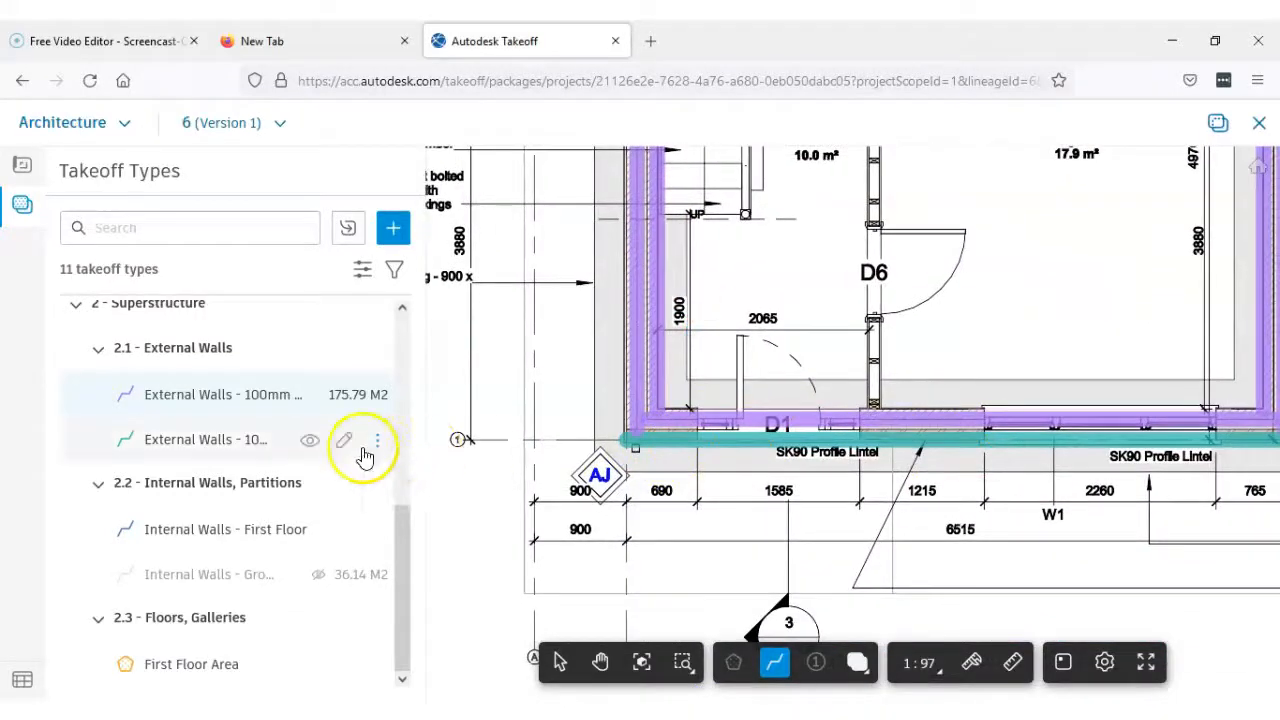
pyautogui.scroll(-2, 909, 434)
pyautogui.moveTo(909, 429); pyautogui.dragTo(800, 552, button='middle')
pyautogui.scroll(-2, 807, 451)
pyautogui.moveTo(798, 416); pyautogui.dragTo(756, 526, button='middle')
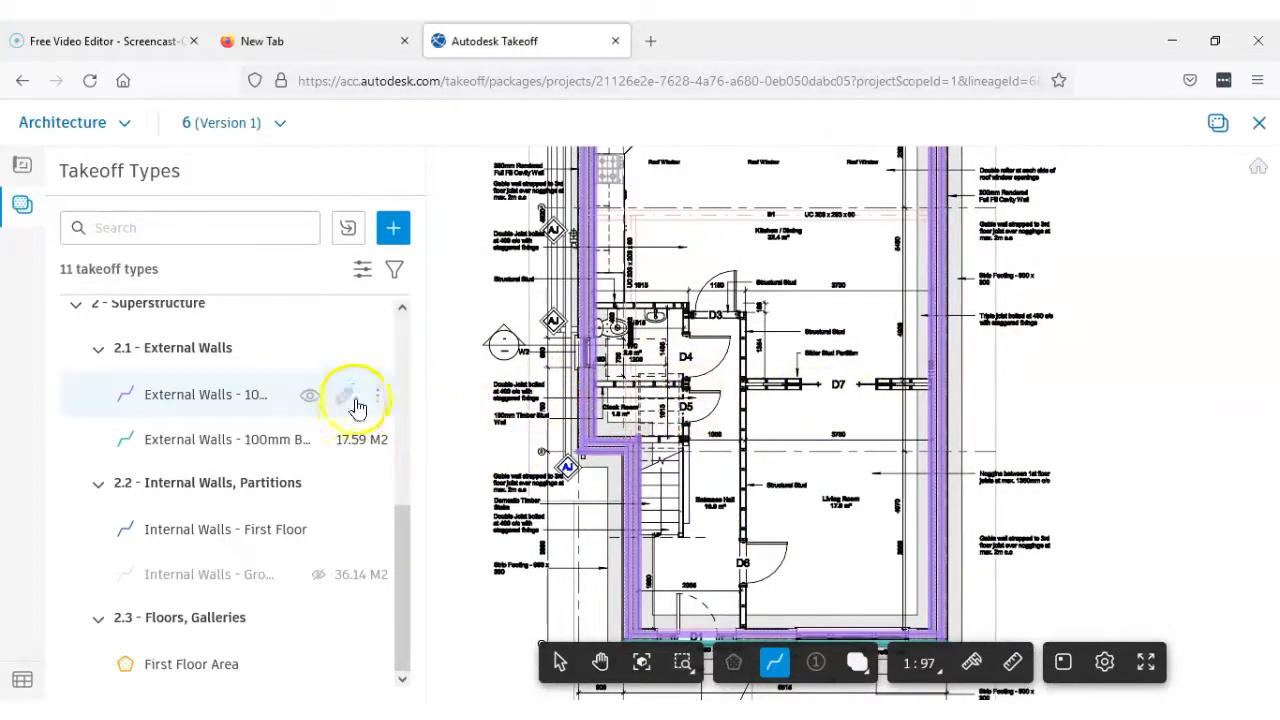
# Open the detailed takeoff of the 100mm blockwork external walls and view its full list of linear takeoffs
pyautogui.moveTo(380, 408)
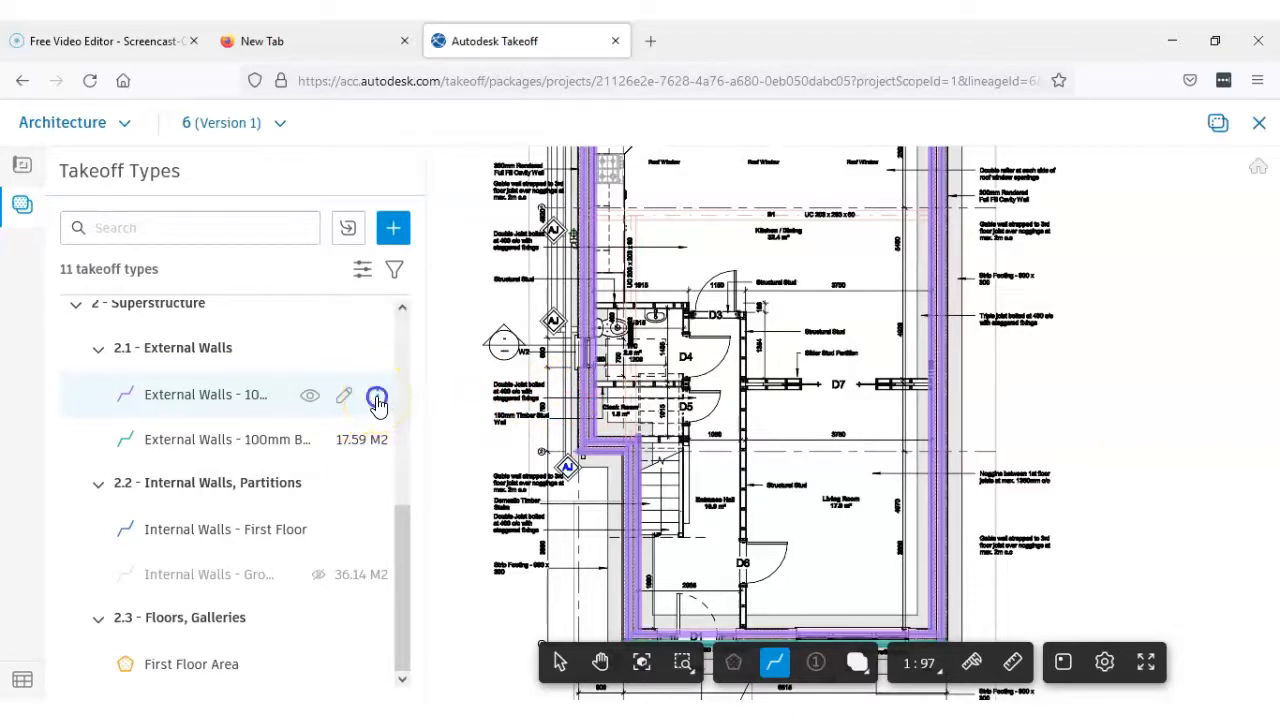
pyautogui.click(377, 400)
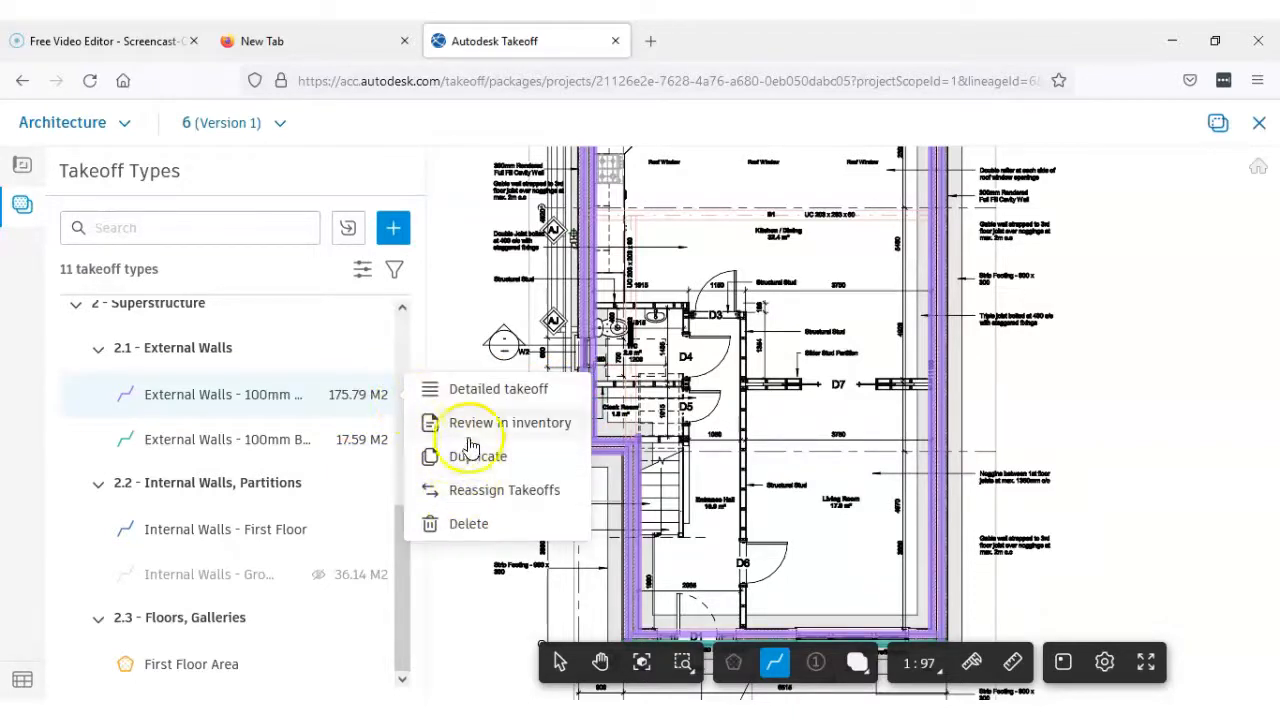
pyautogui.click(505, 389)
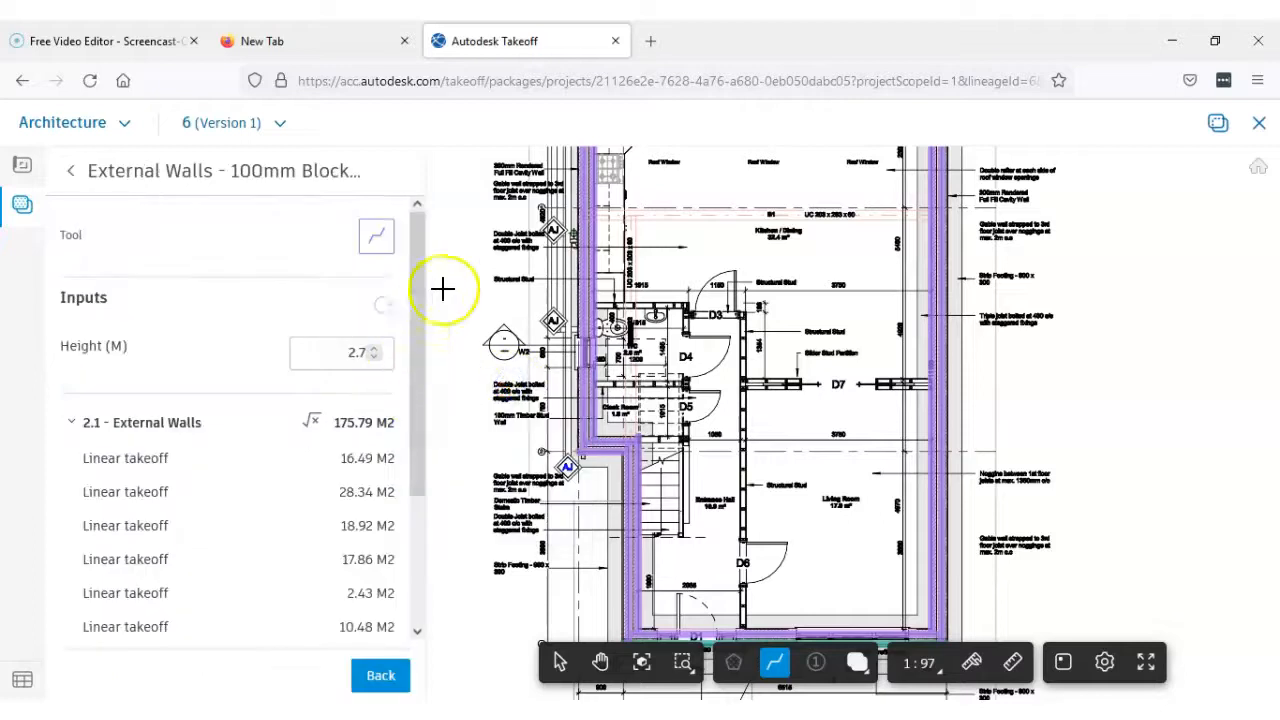
pyautogui.moveTo(416, 368); pyautogui.dragTo(418, 474)
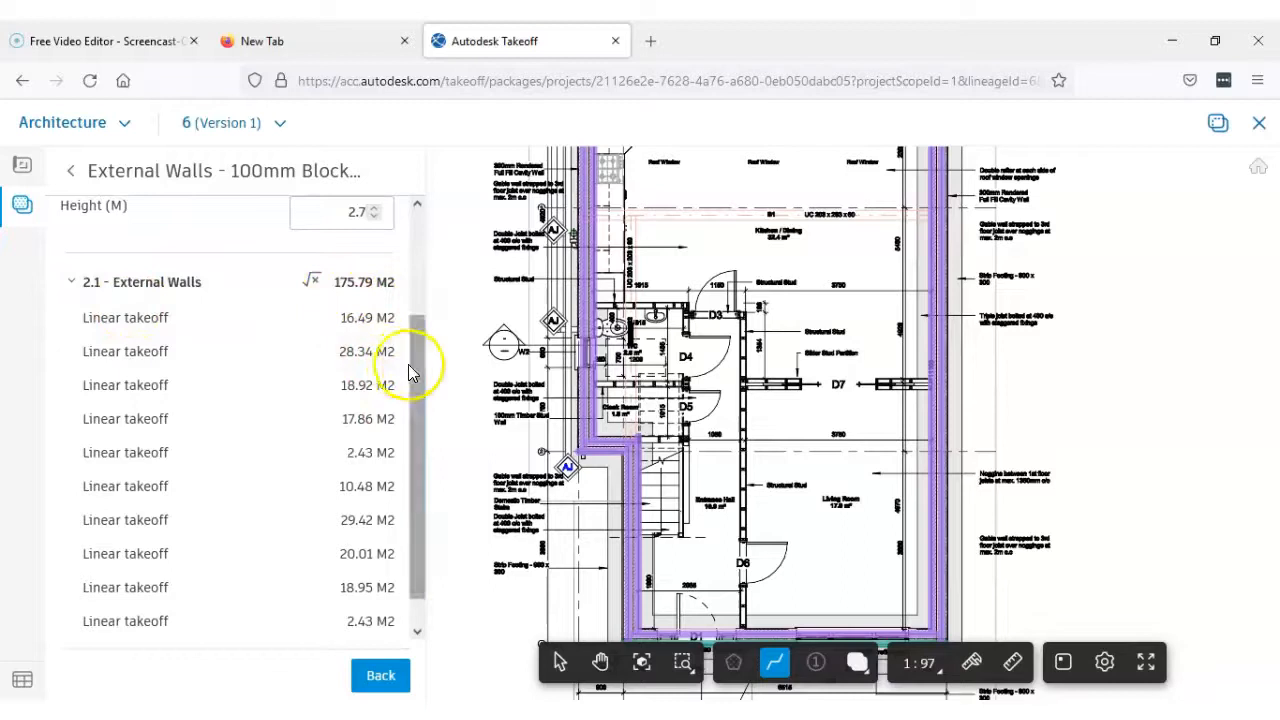
pyautogui.moveTo(418, 372); pyautogui.dragTo(414, 417)
# Check individual linear takeoffs under 2.1 - External Walls by locating them on the plan, including the 17.86 M2, 10.48 M2 and first 2.43 M2 entries
pyautogui.click(231, 314)
pyautogui.click(243, 291)
pyautogui.click(246, 314)
pyautogui.click(238, 355)
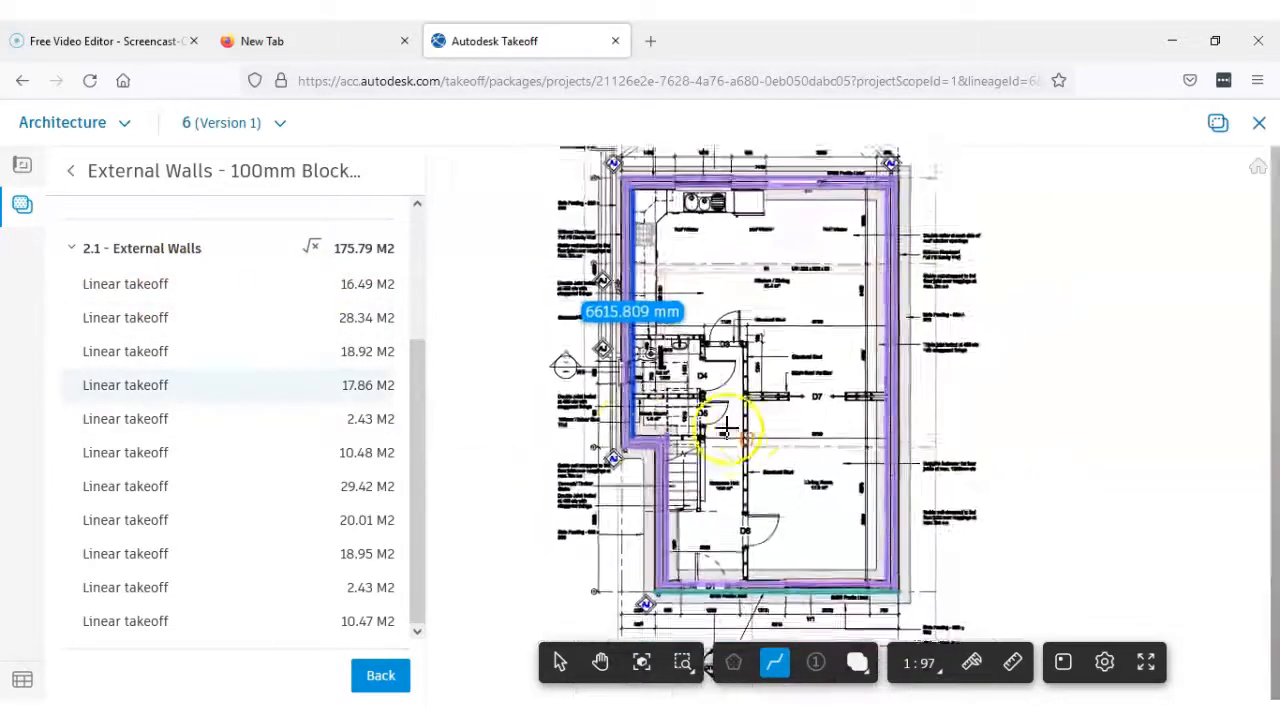
pyautogui.click(217, 430)
pyautogui.click(222, 452)
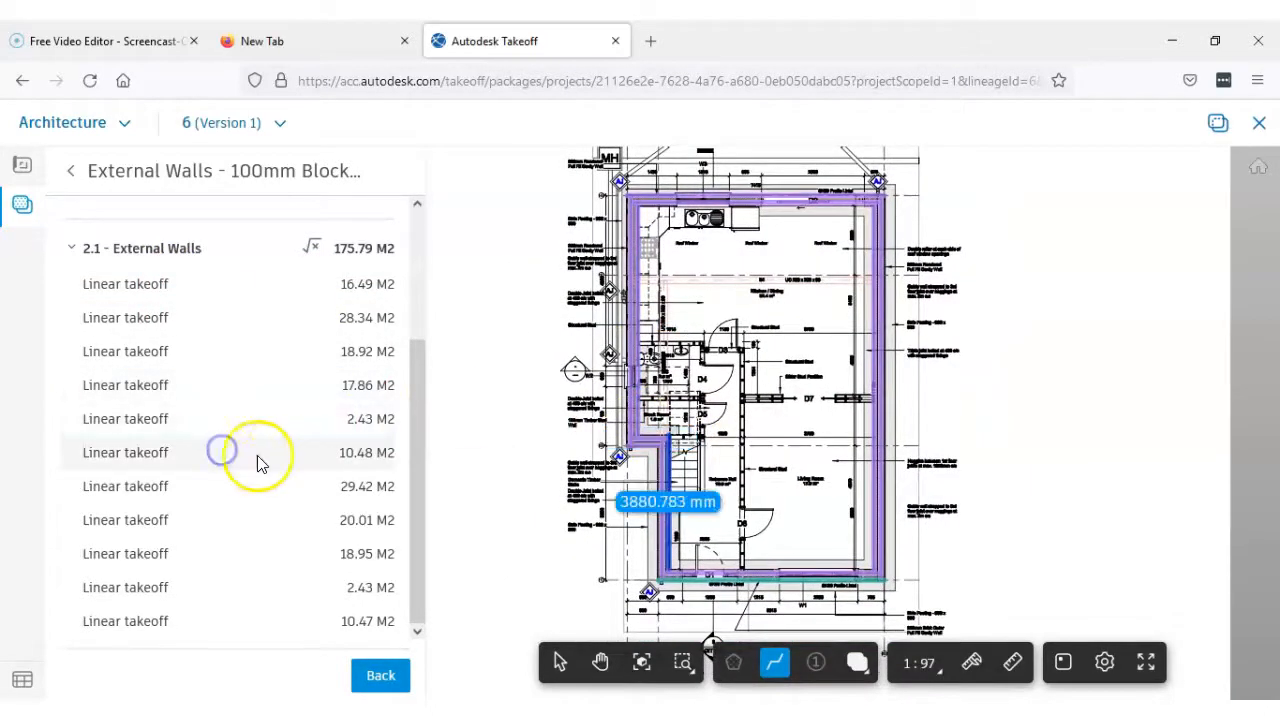
pyautogui.rightClick(215, 457)
pyautogui.click(182, 455)
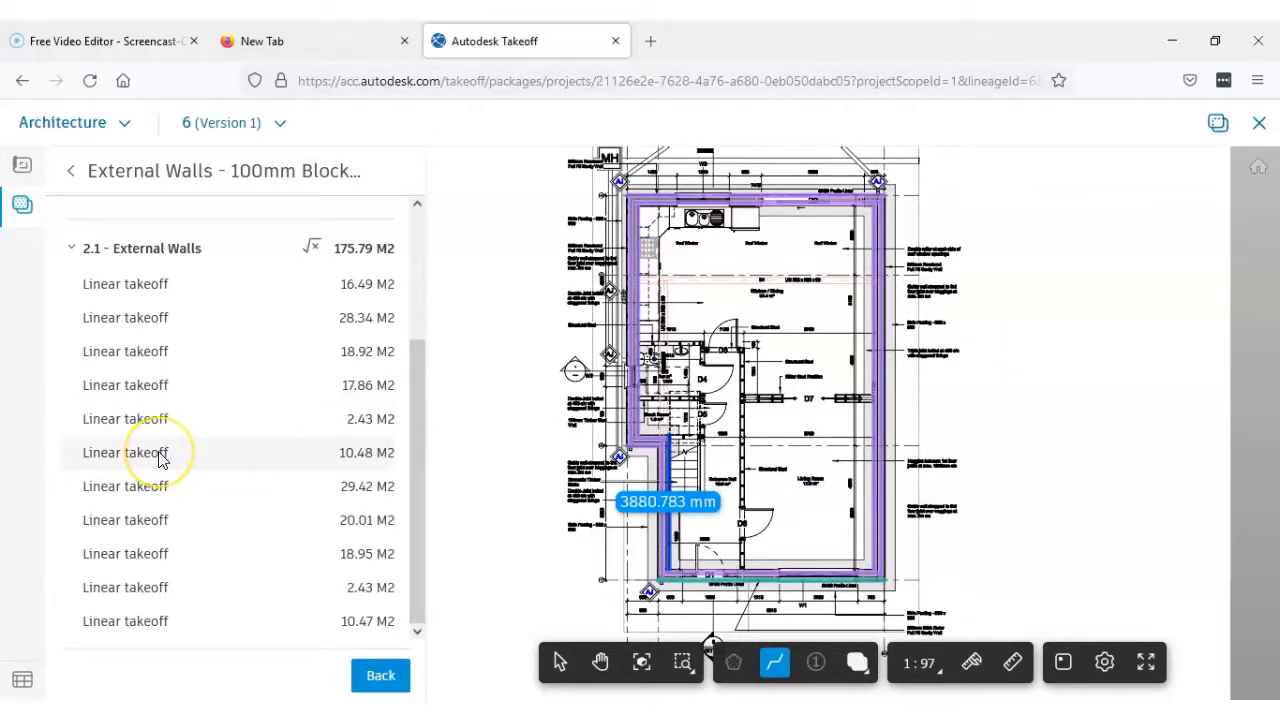
pyautogui.click(224, 421)
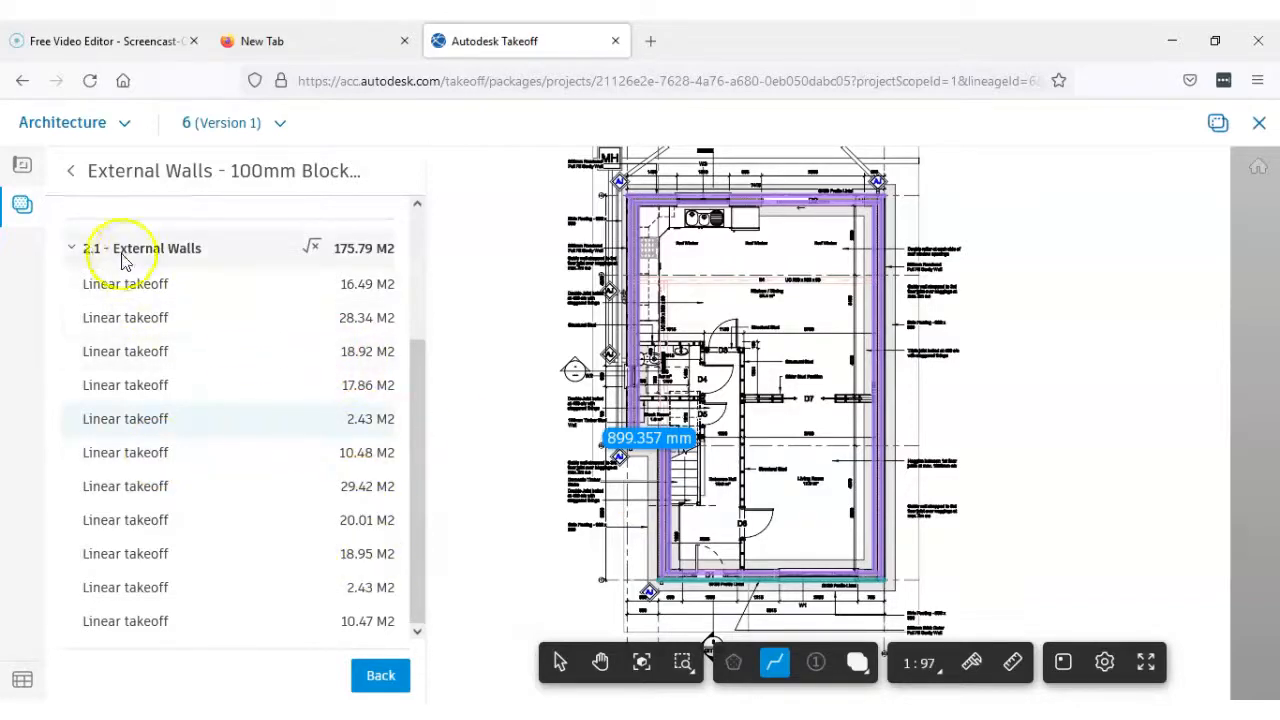
# Check the 28.34 M2 linear takeoff under 2.1 - External Walls on the plan and return to the takeoff types list
pyautogui.click(74, 252)
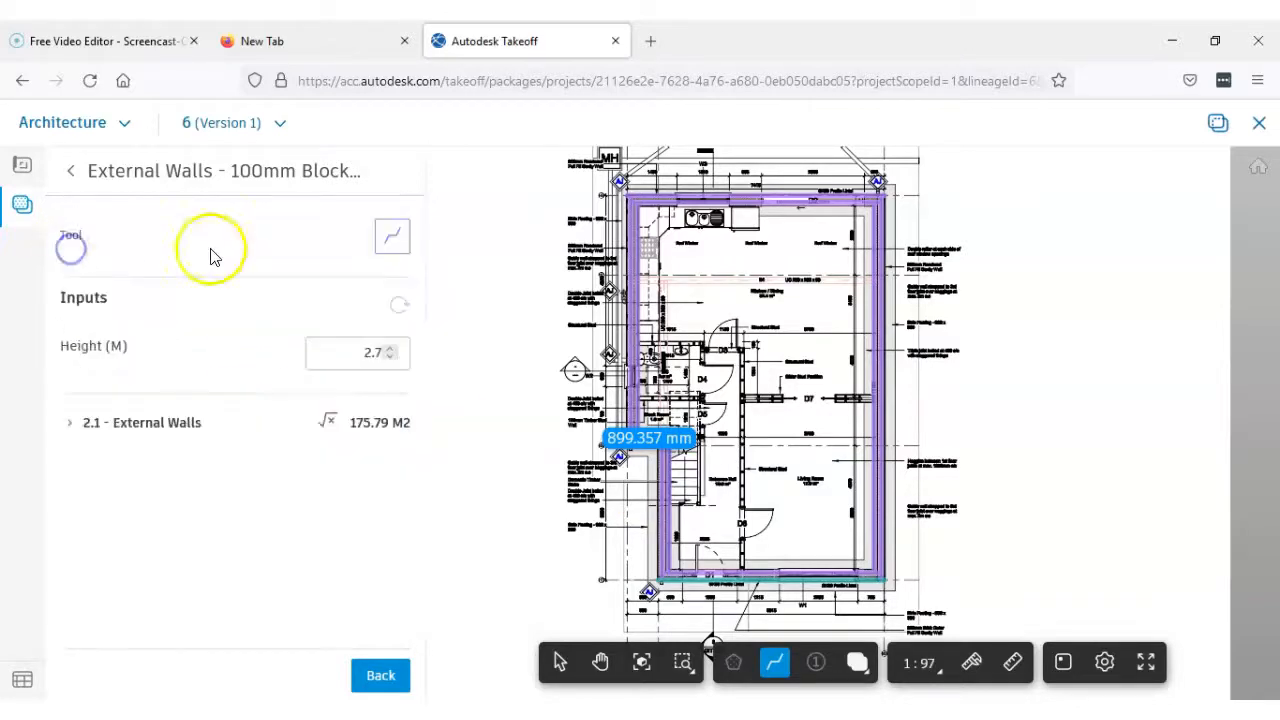
pyautogui.click(69, 425)
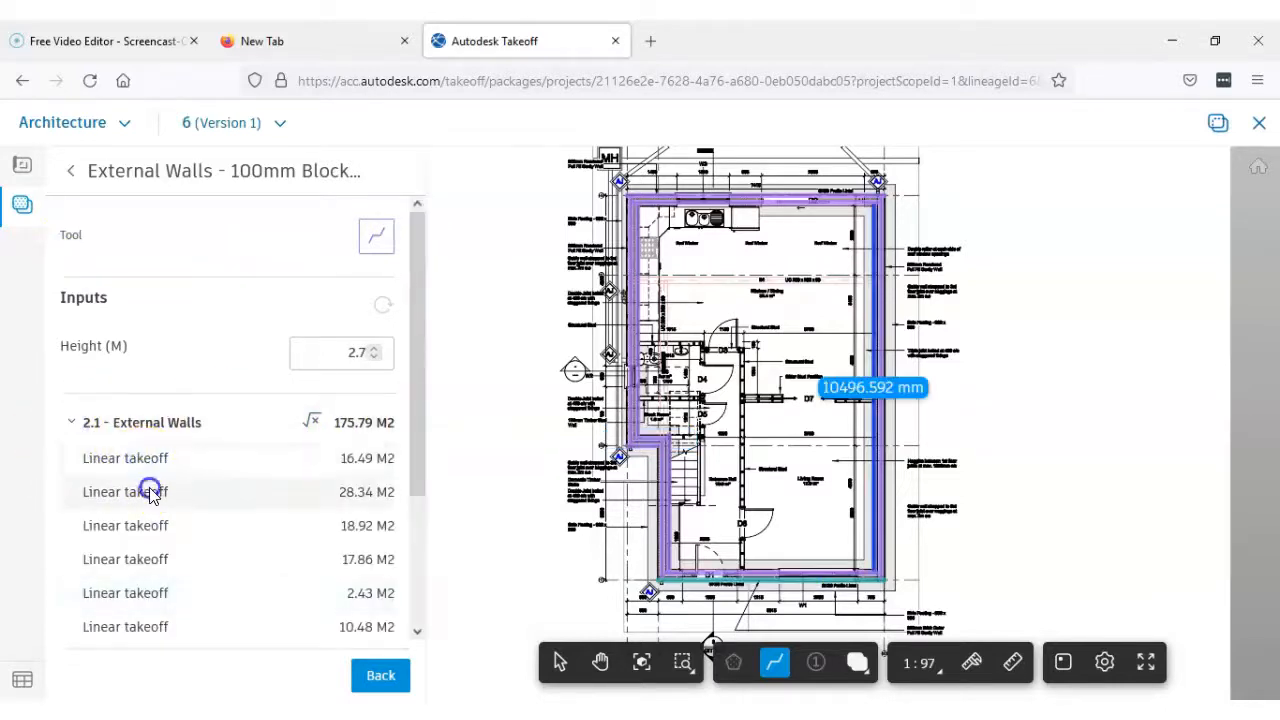
pyautogui.moveTo(414, 454); pyautogui.dragTo(431, 410)
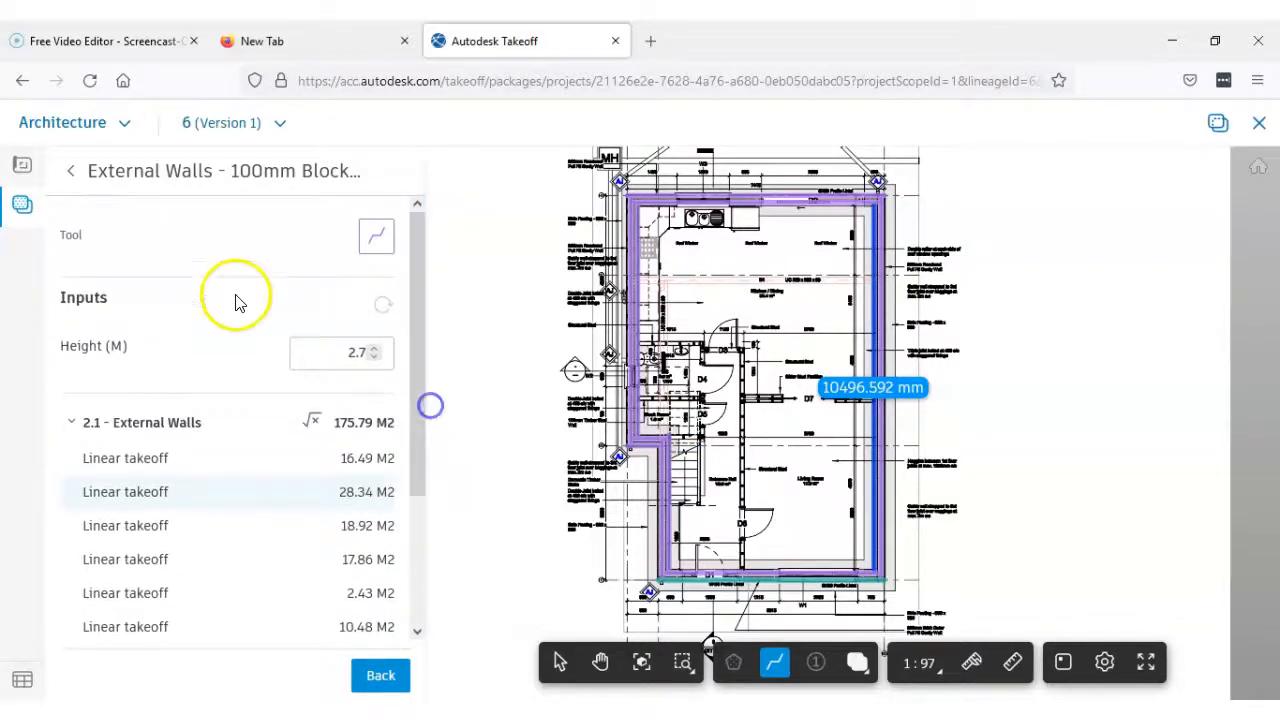
pyautogui.click(72, 176)
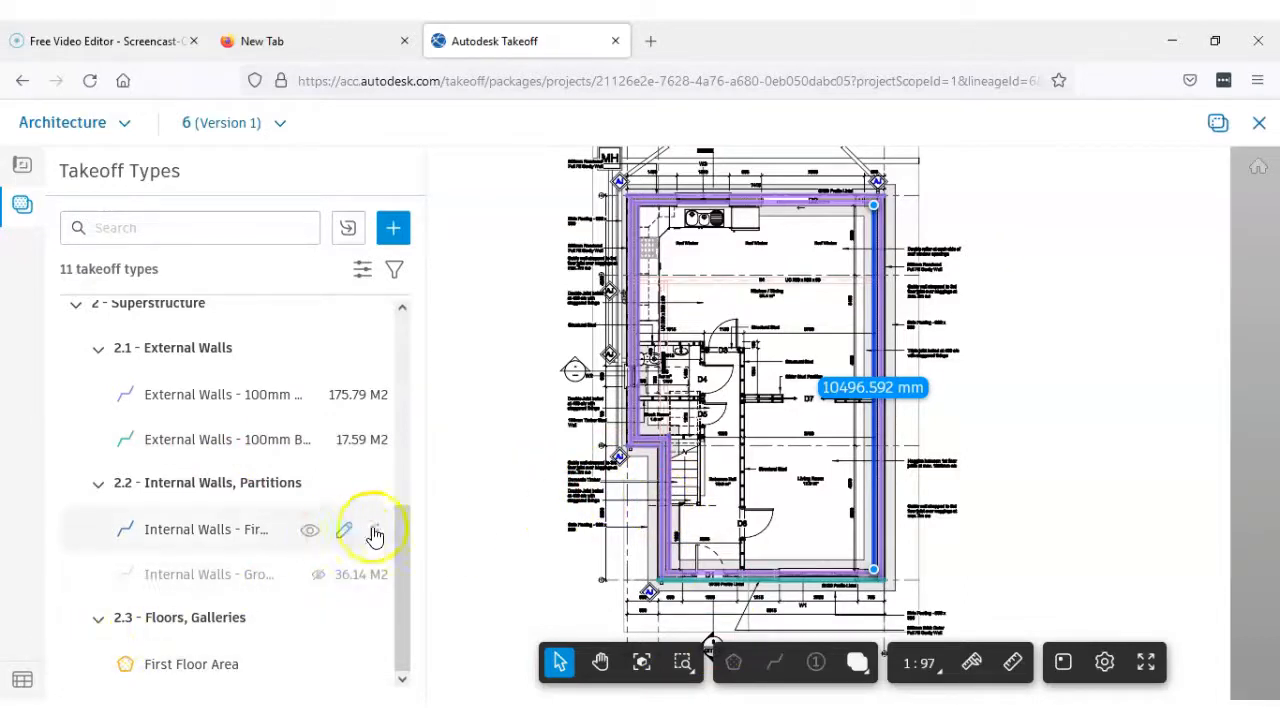
# Rename the 100mm blockwork external walls takeoff type as External GF Walls - 100mm Blockwork and save it
pyautogui.scroll(-3, 675, 480)
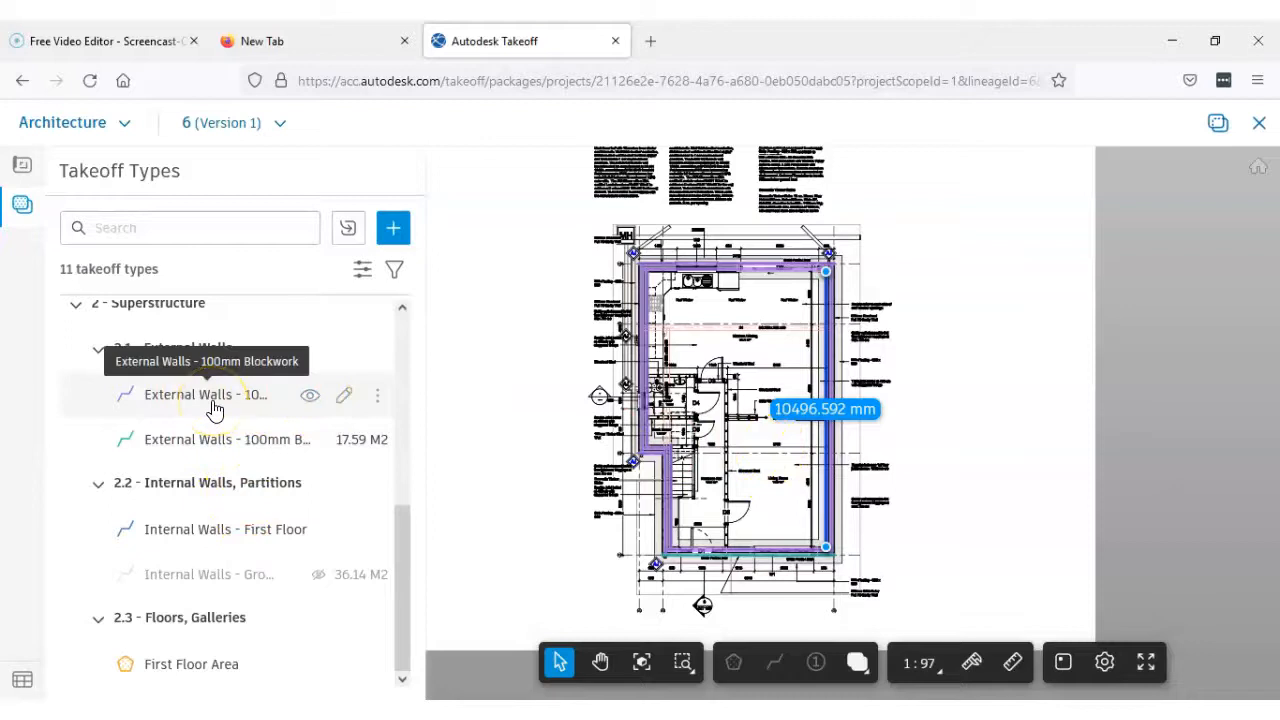
pyautogui.click(298, 403)
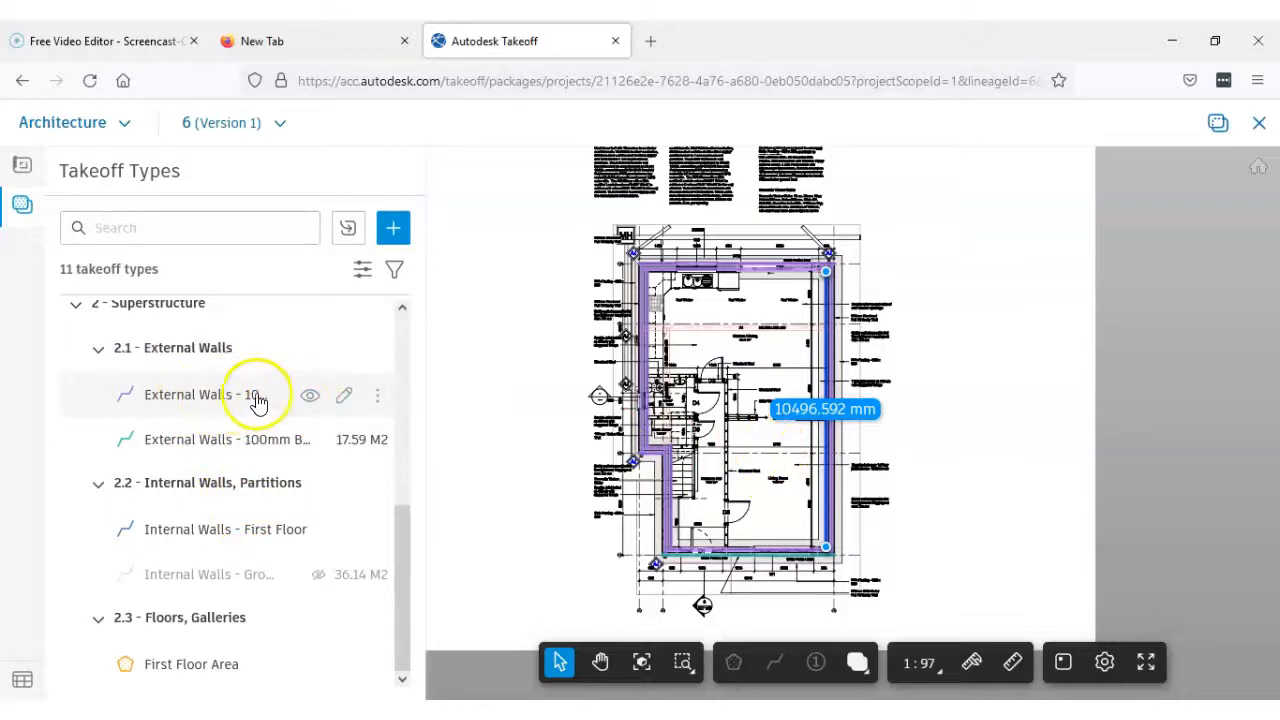
pyautogui.click(343, 404)
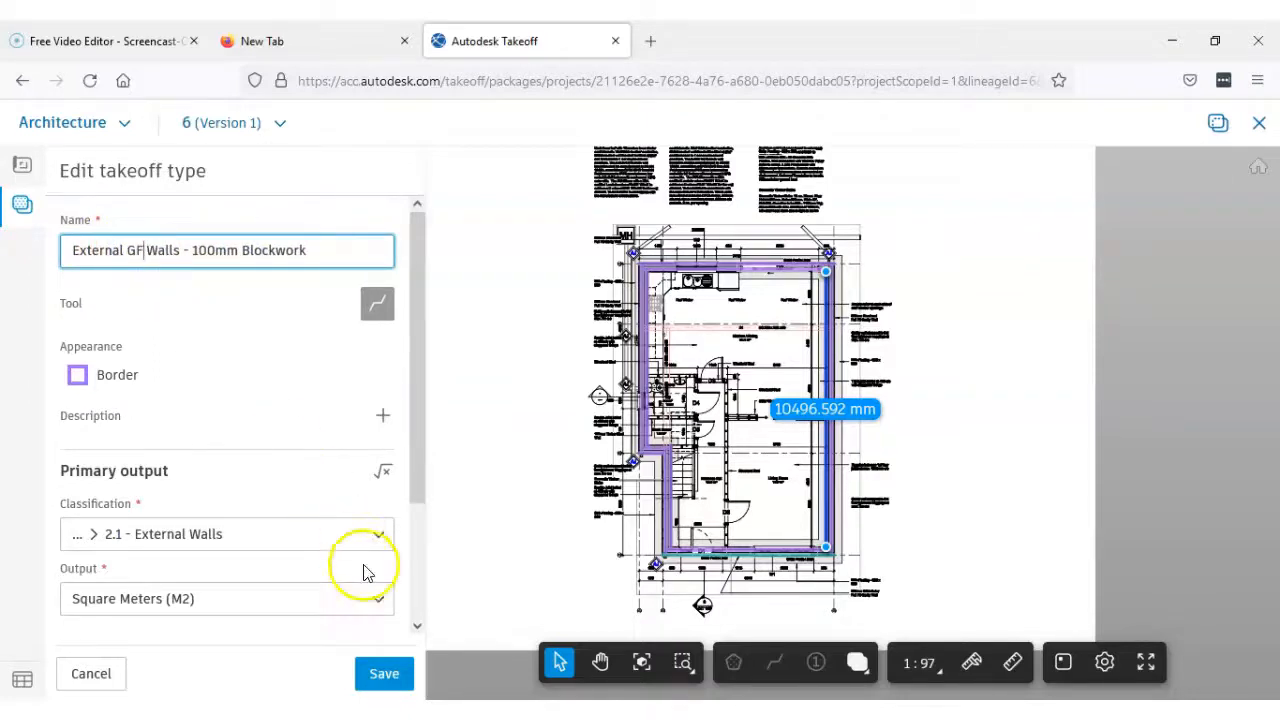
pyautogui.click(390, 674)
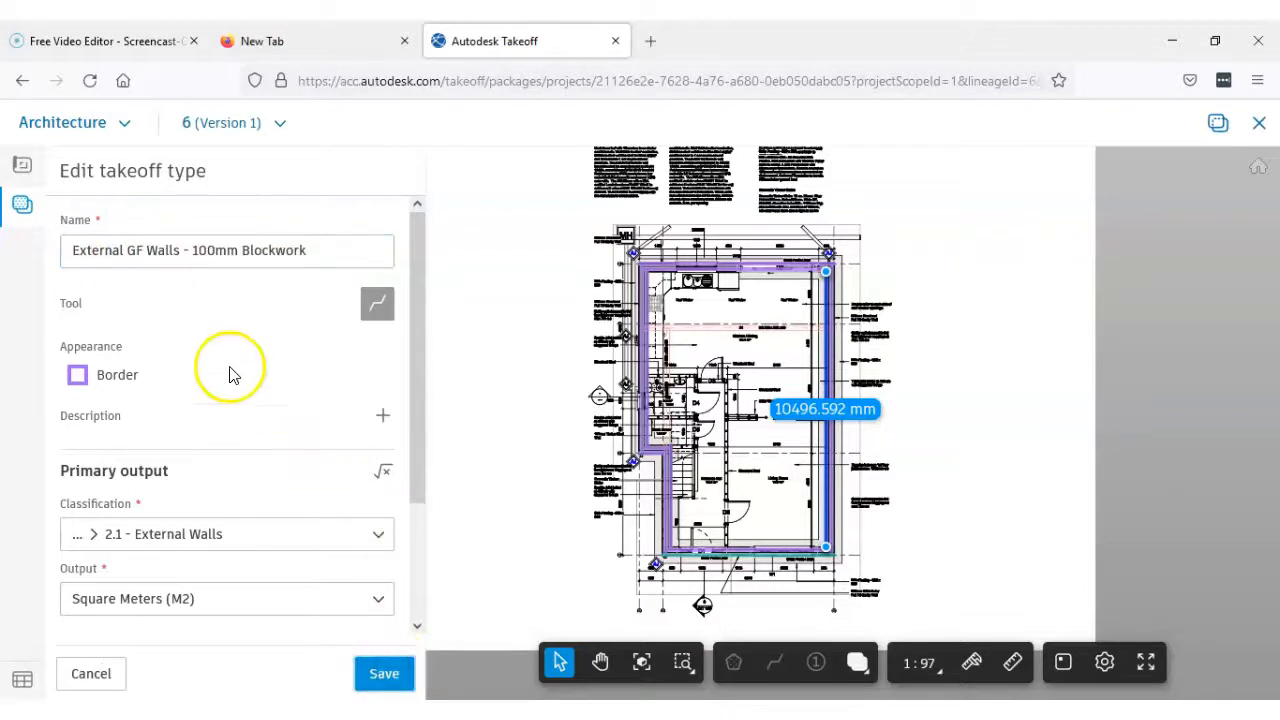
# Rename the brick outerleaf takeoff type as External GF Walls - 100mm Brick Outerleaf and save it
pyautogui.scroll(-5, 300, 450)
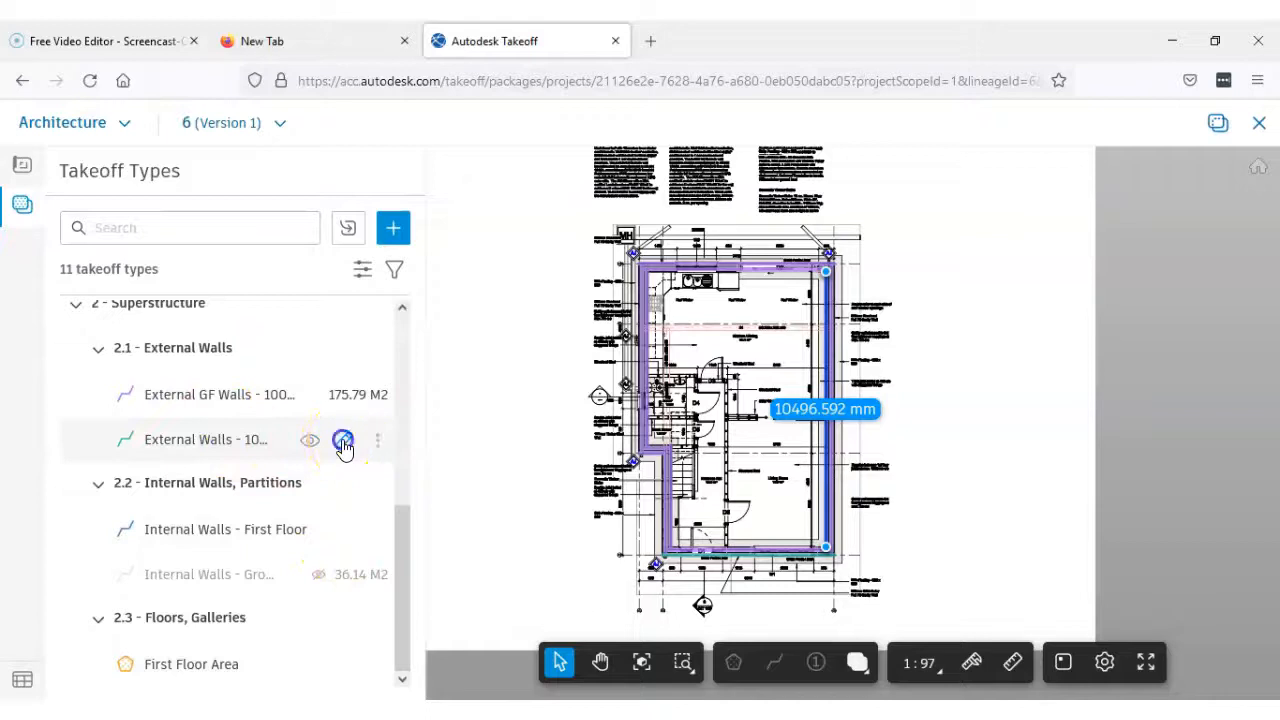
pyautogui.click(343, 441)
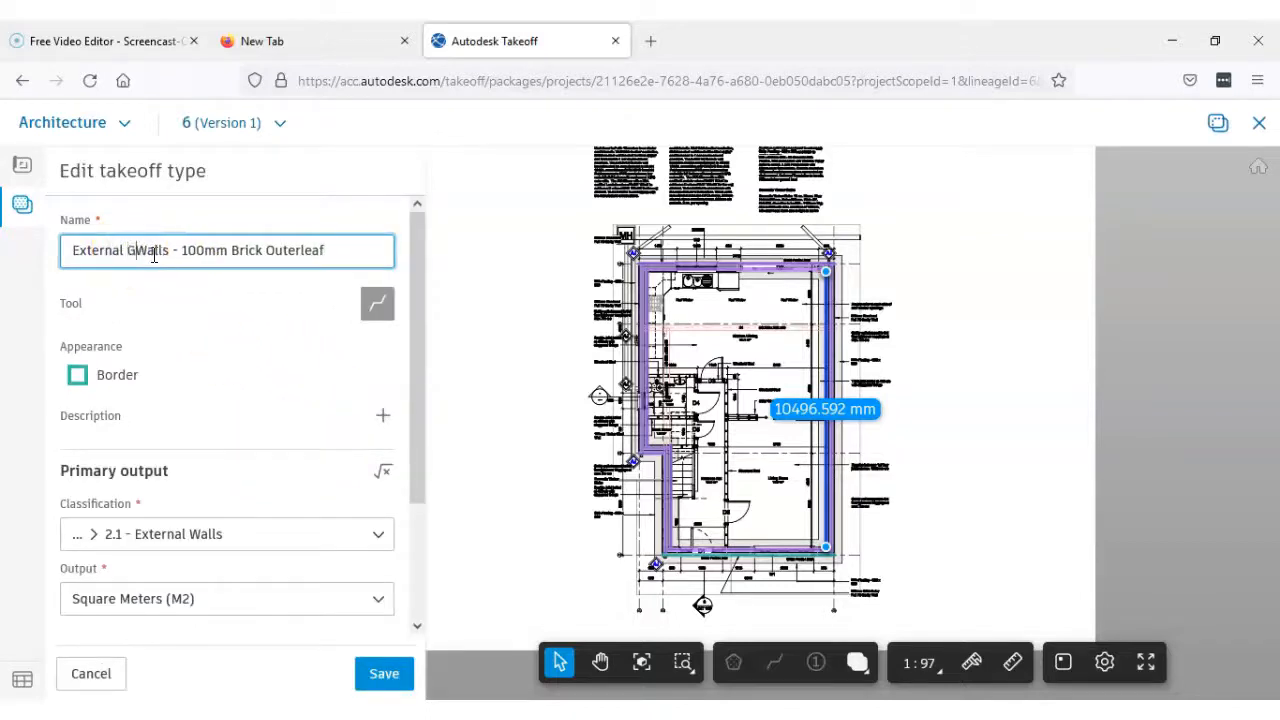
pyautogui.click(380, 680)
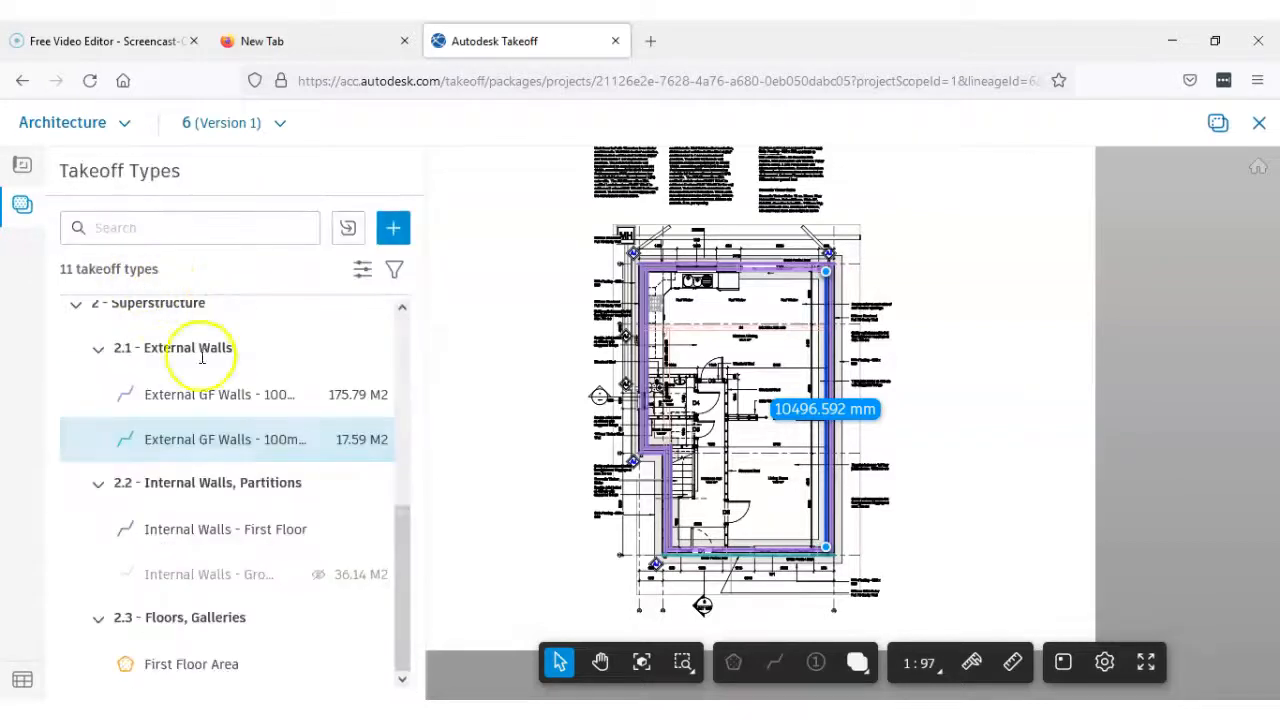
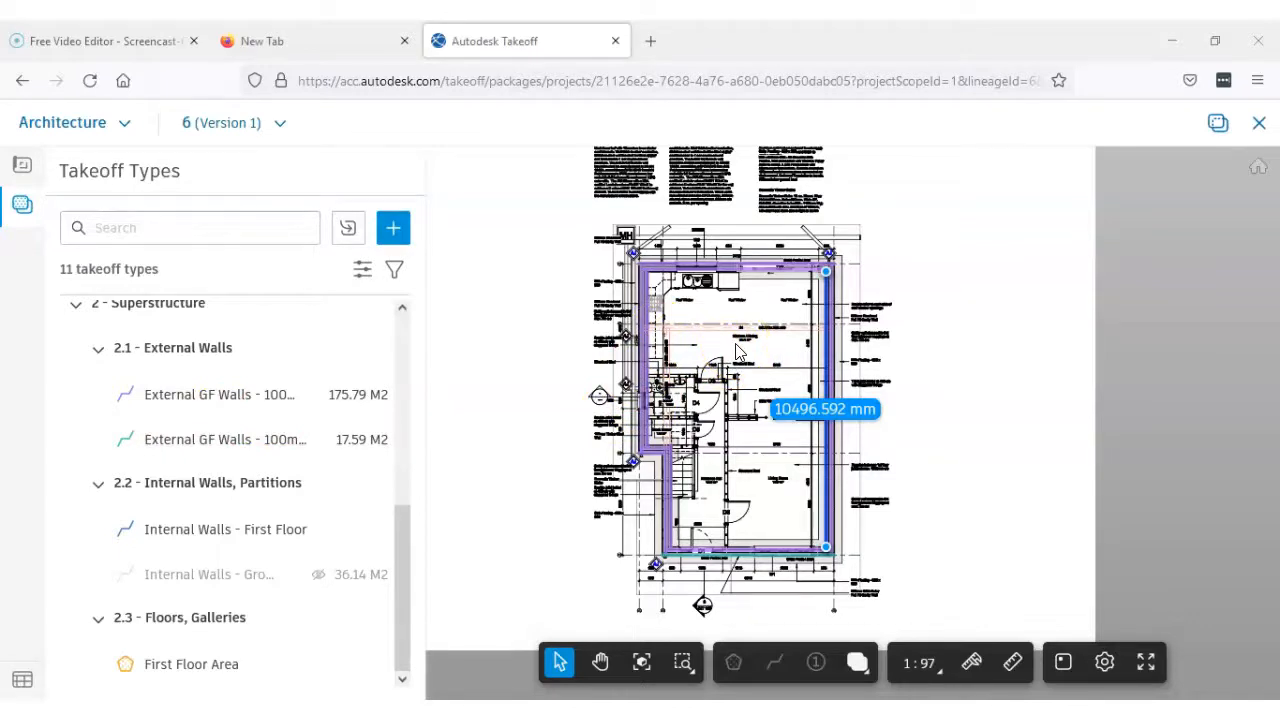
# Open the Wall Section sheet and examine the external wall's floor and ceiling levels
pyautogui.click(22, 167)
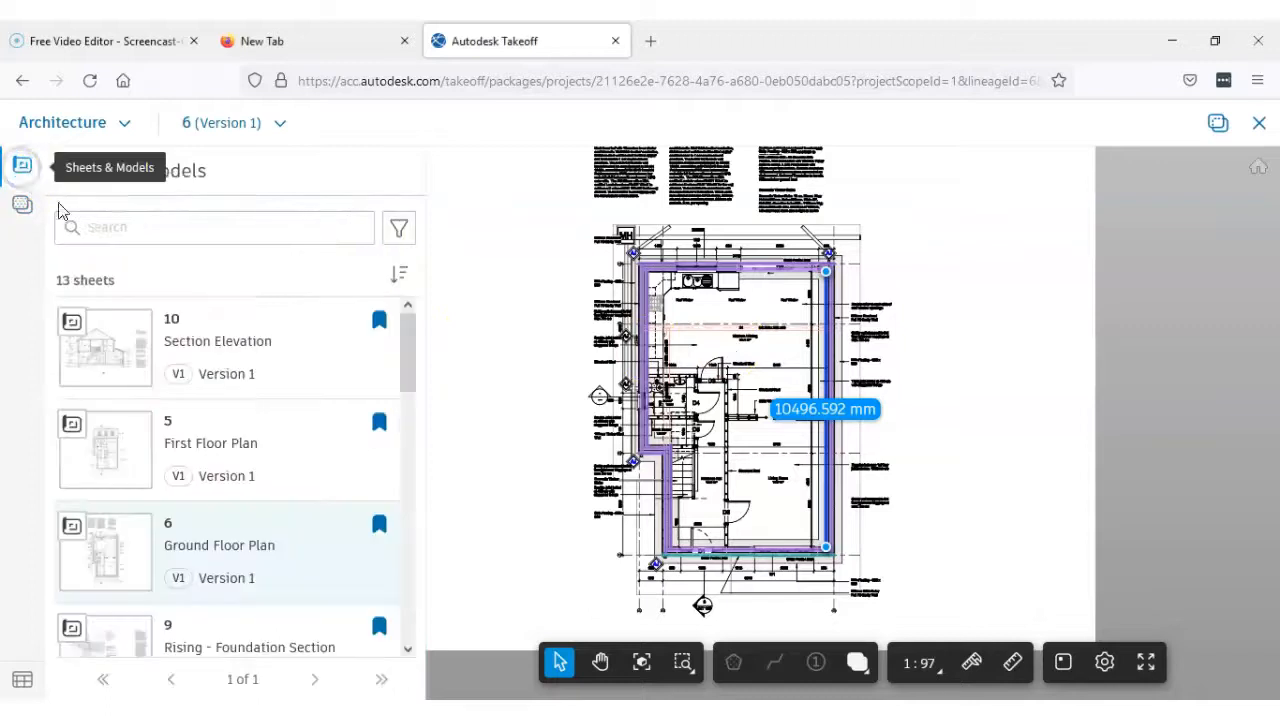
pyautogui.moveTo(409, 351); pyautogui.dragTo(409, 437)
pyautogui.click(207, 513)
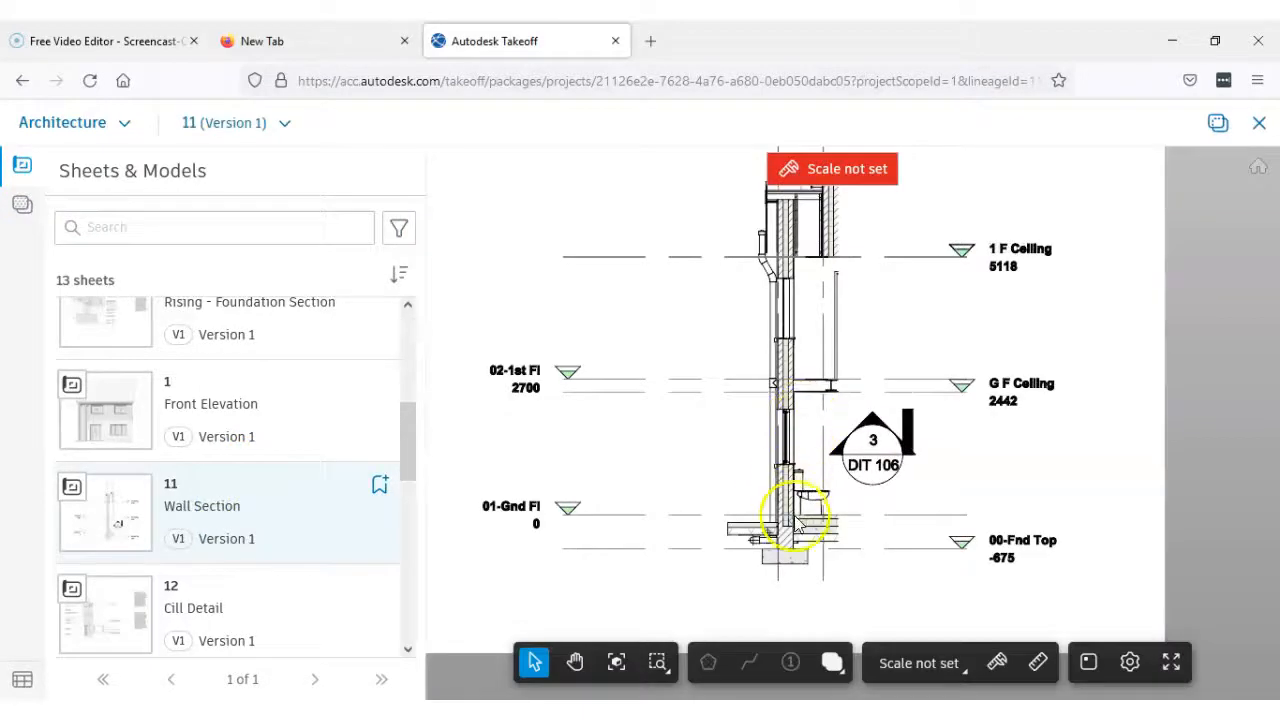
pyautogui.moveTo(791, 423)
pyautogui.mouseDown()
pyautogui.moveTo(797, 490)
pyautogui.moveTo(841, 460)
pyautogui.mouseUp()
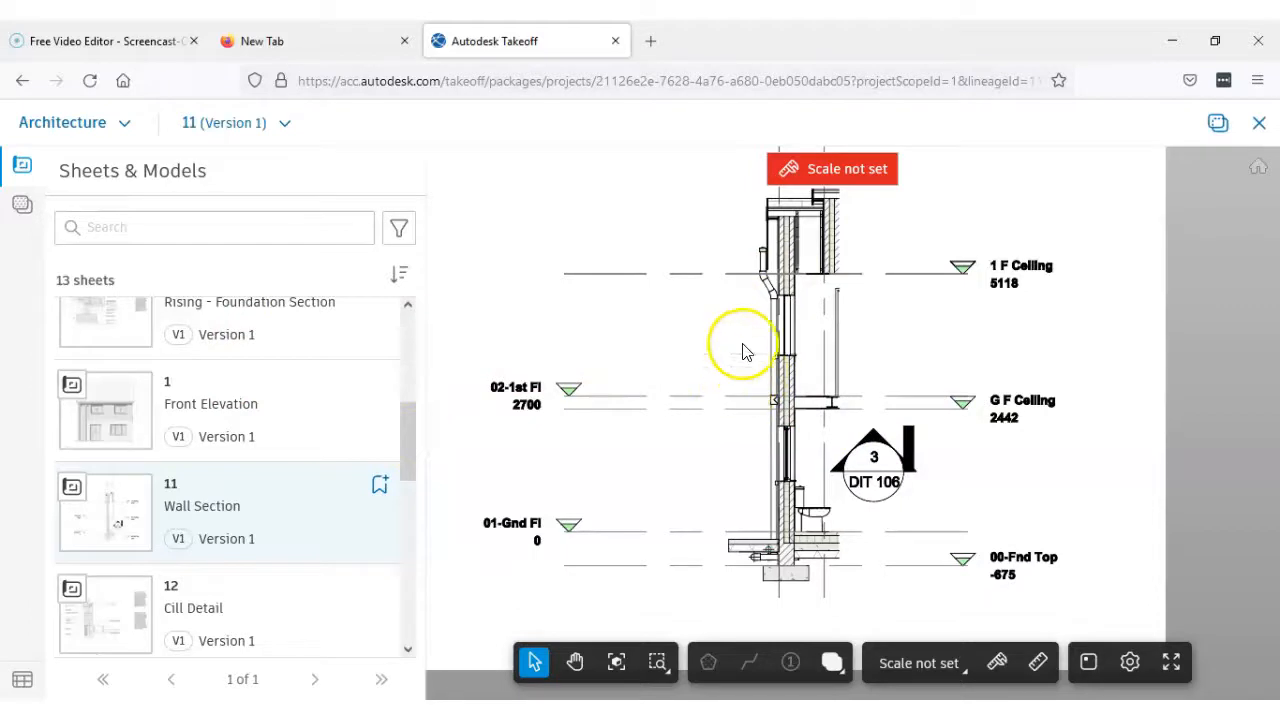
# Open the Section Elevation sheet and check its available scale options
pyautogui.moveTo(408, 452); pyautogui.dragTo(406, 343)
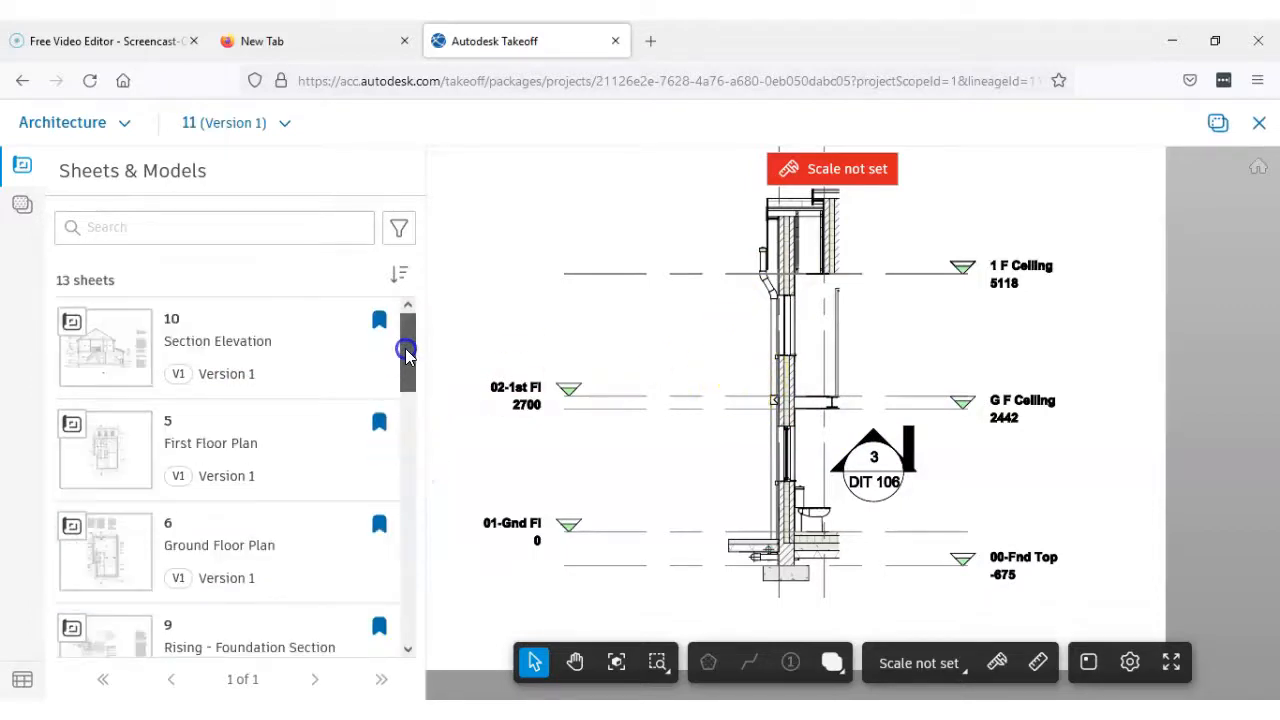
pyautogui.click(211, 358)
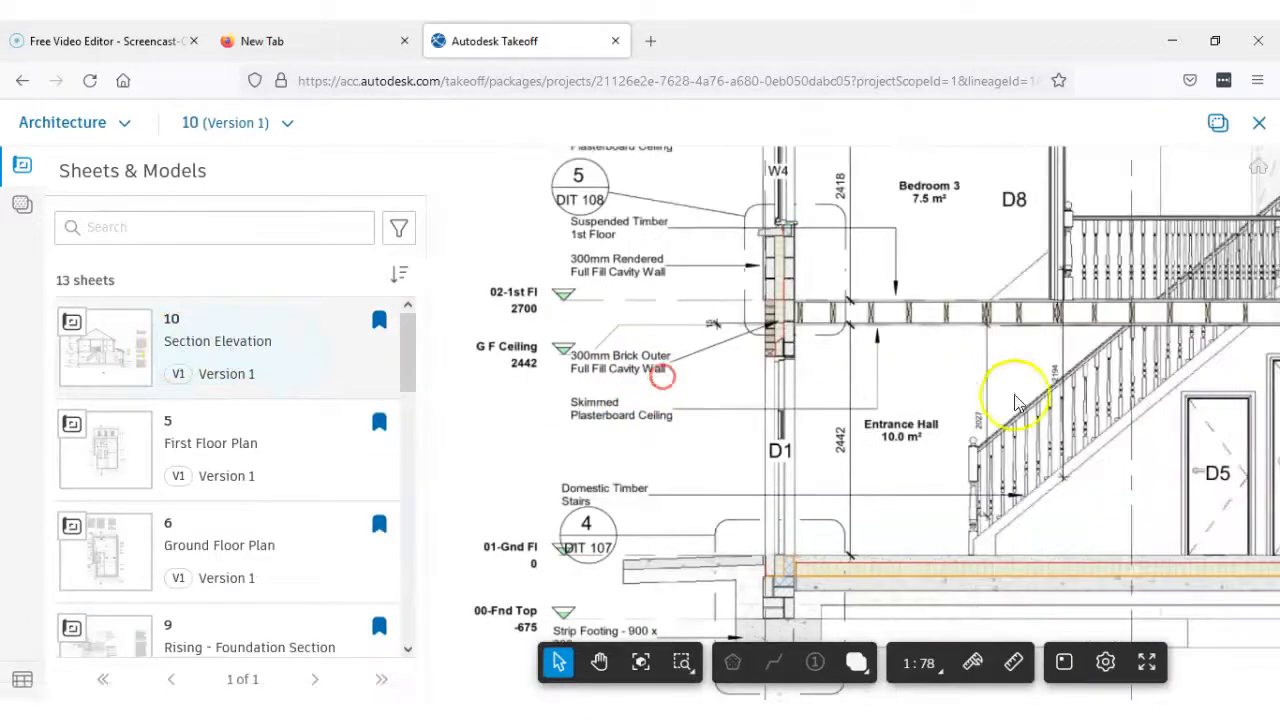
pyautogui.scroll(-2, 1015, 400)
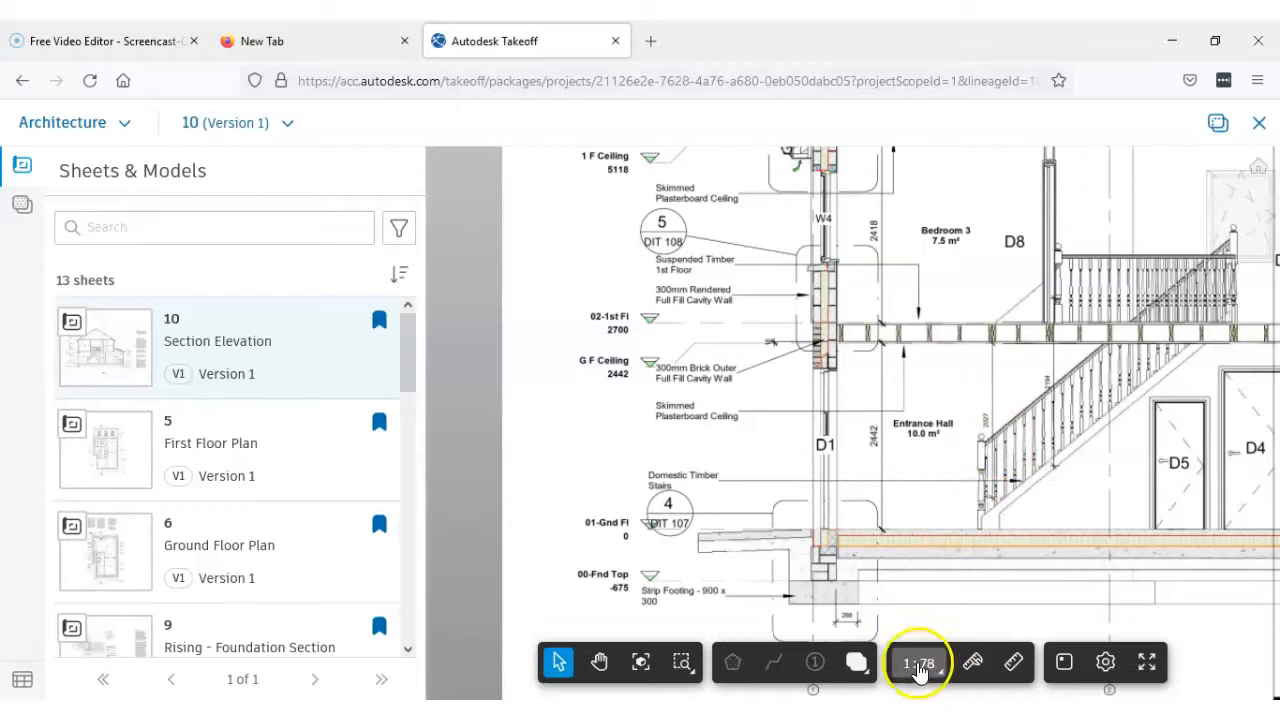
pyautogui.scroll(-2, 943, 406)
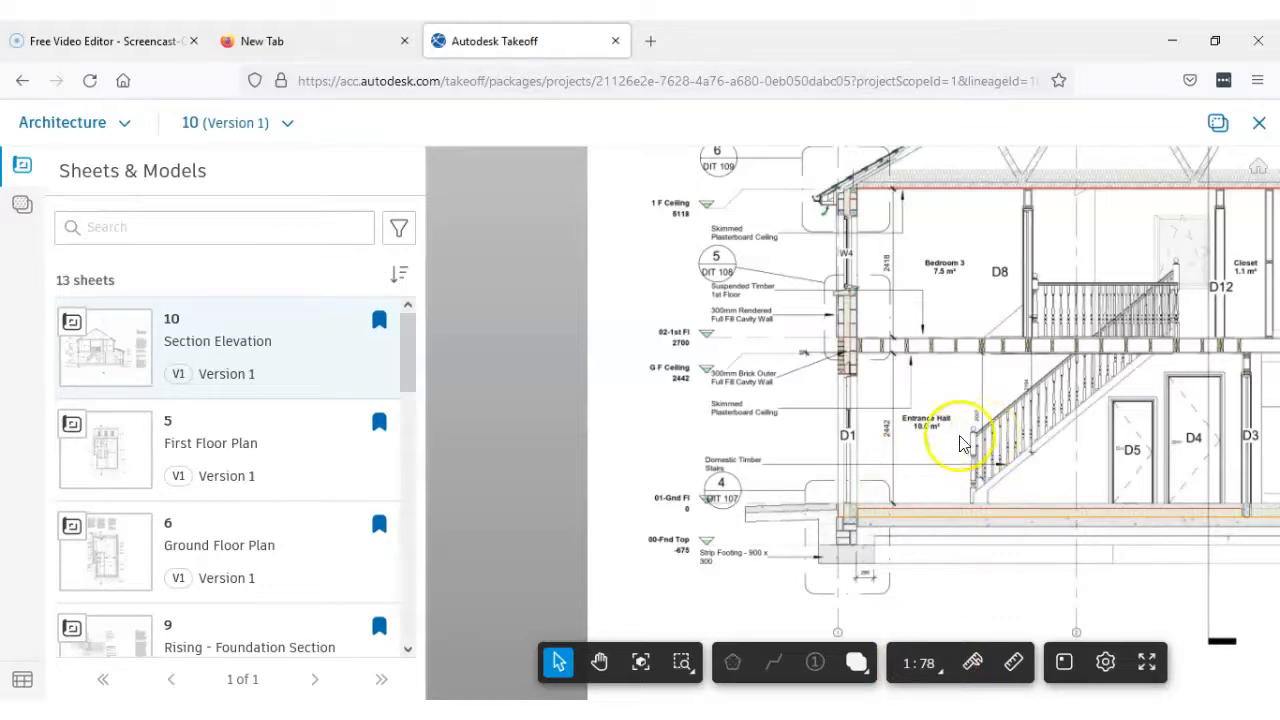
pyautogui.click(929, 668)
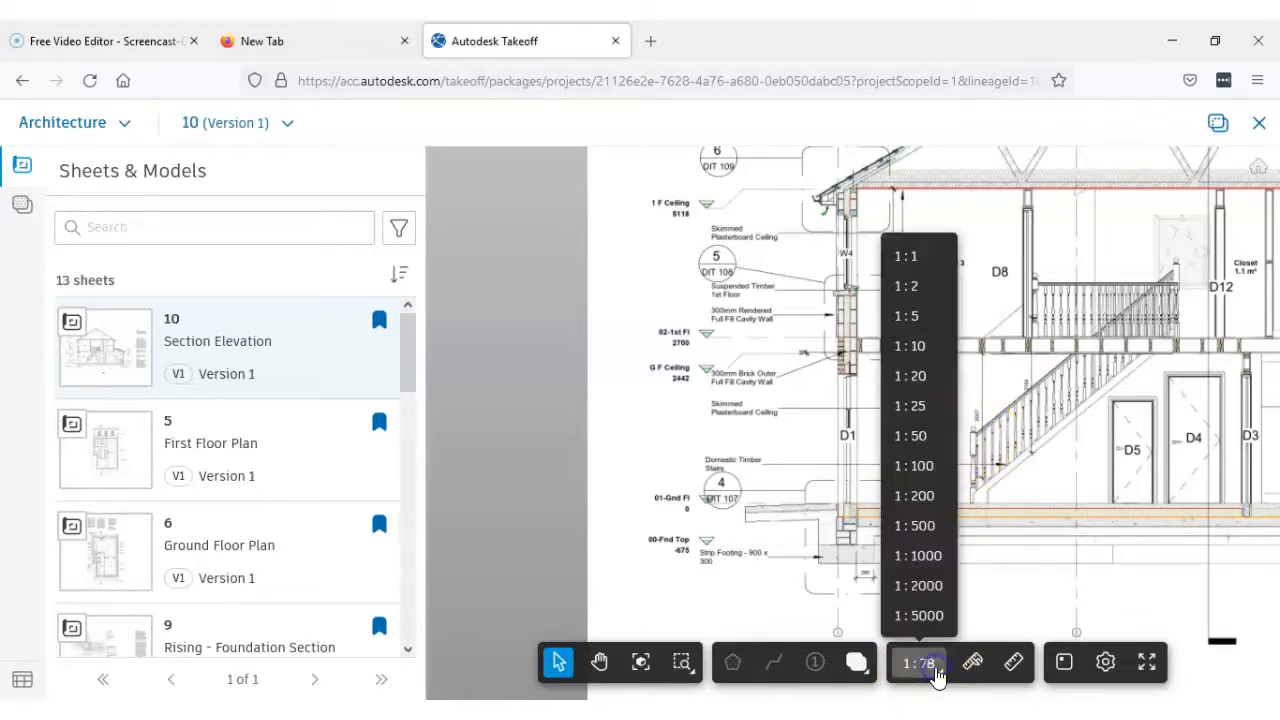
pyautogui.click(1061, 598)
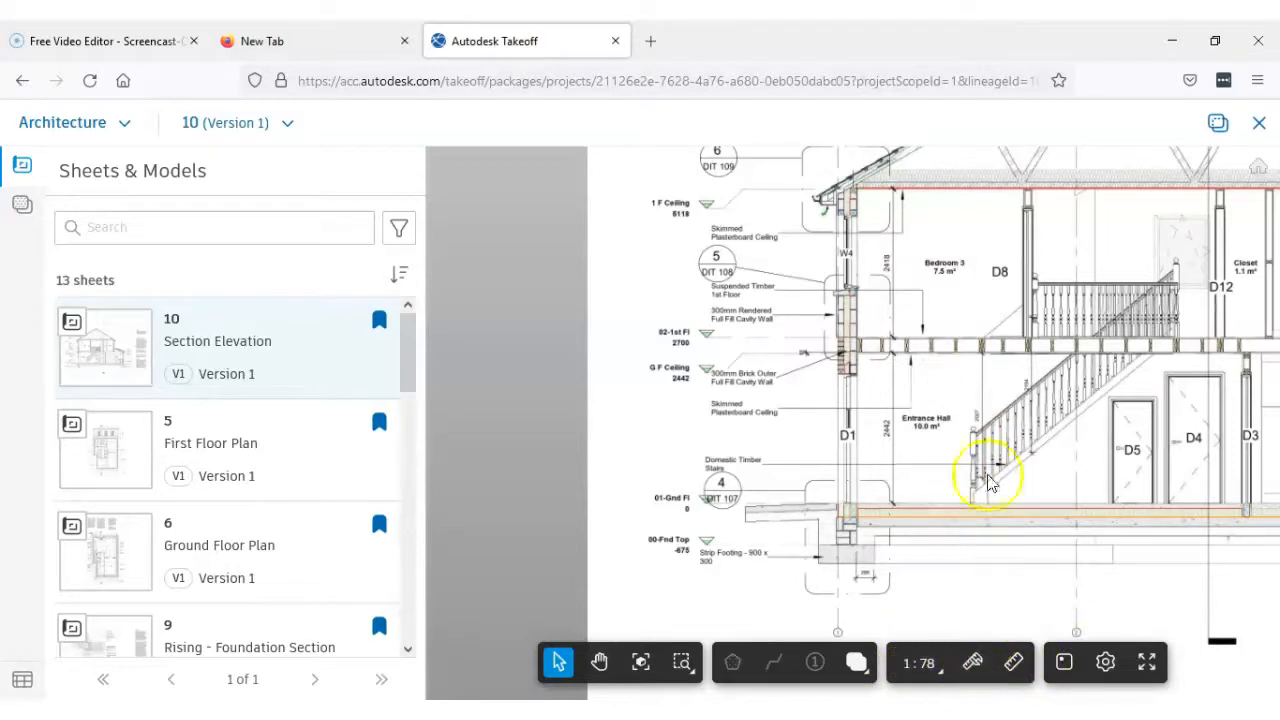
# Examine the ground floor external wall at door D1, from the strip footing up to the first floor level
pyautogui.scroll(3, 857, 408)
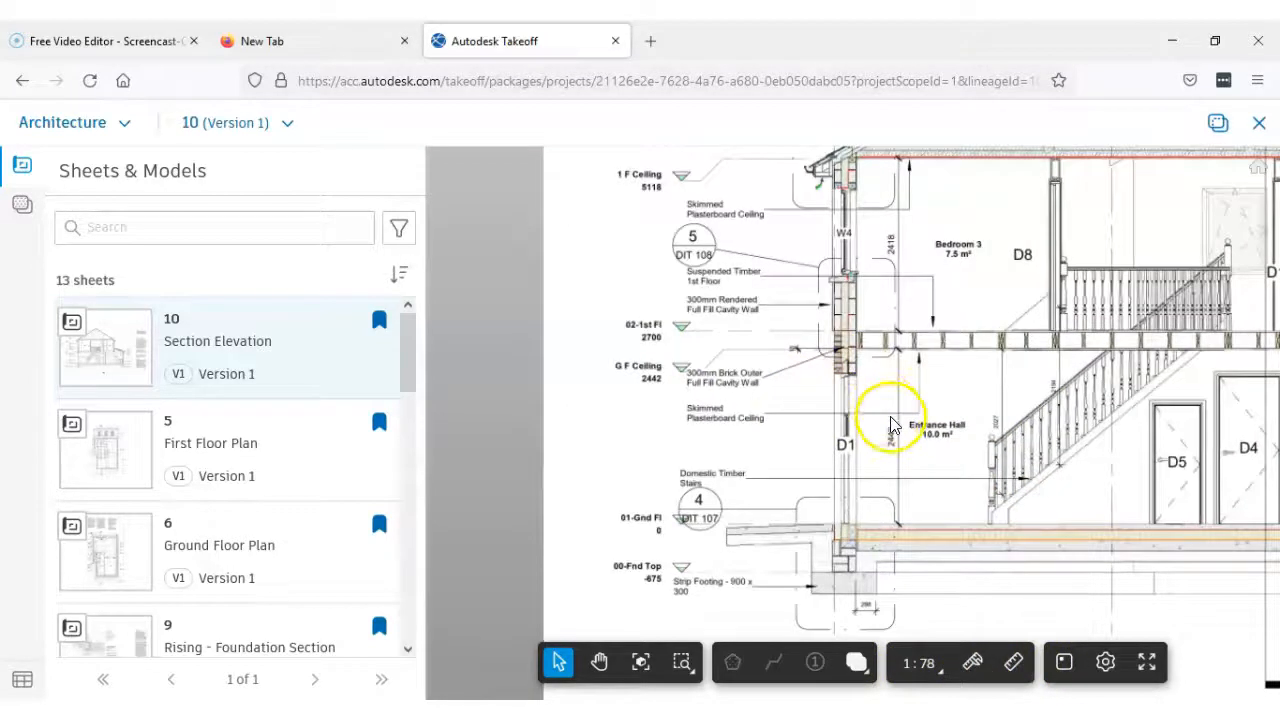
pyautogui.moveTo(779, 571); pyautogui.dragTo(775, 404)
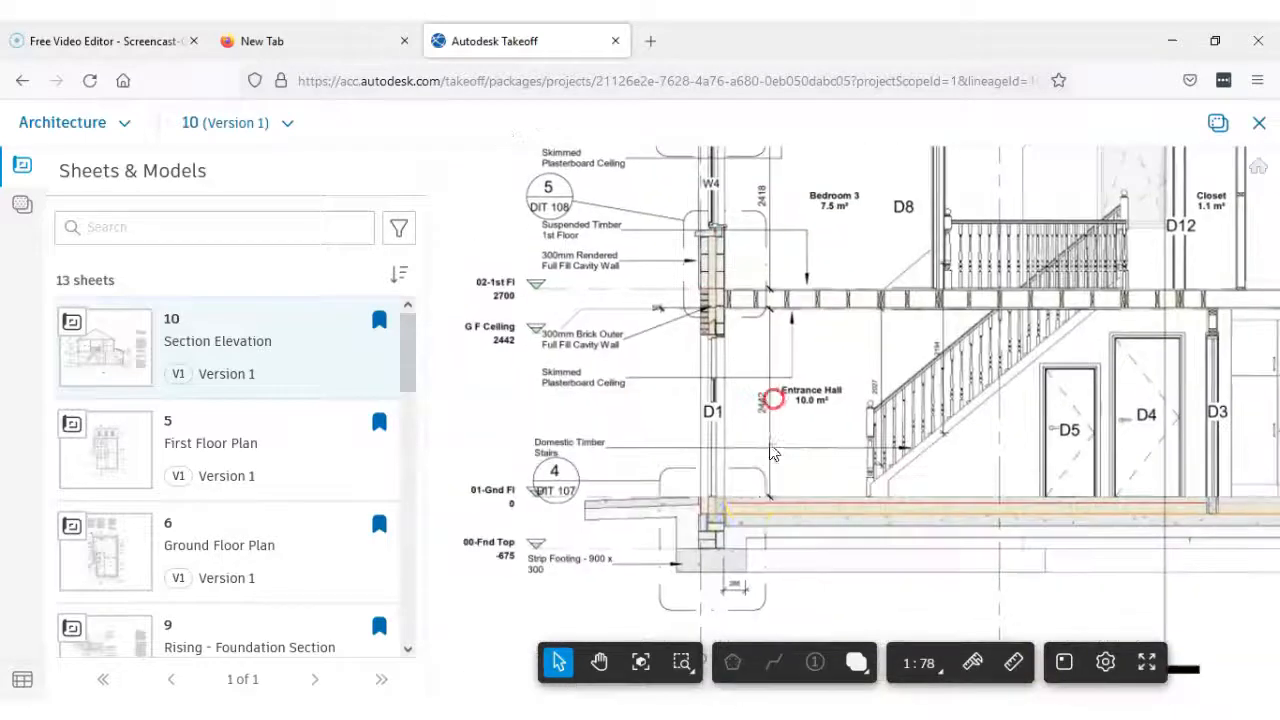
pyautogui.scroll(1, 720, 503)
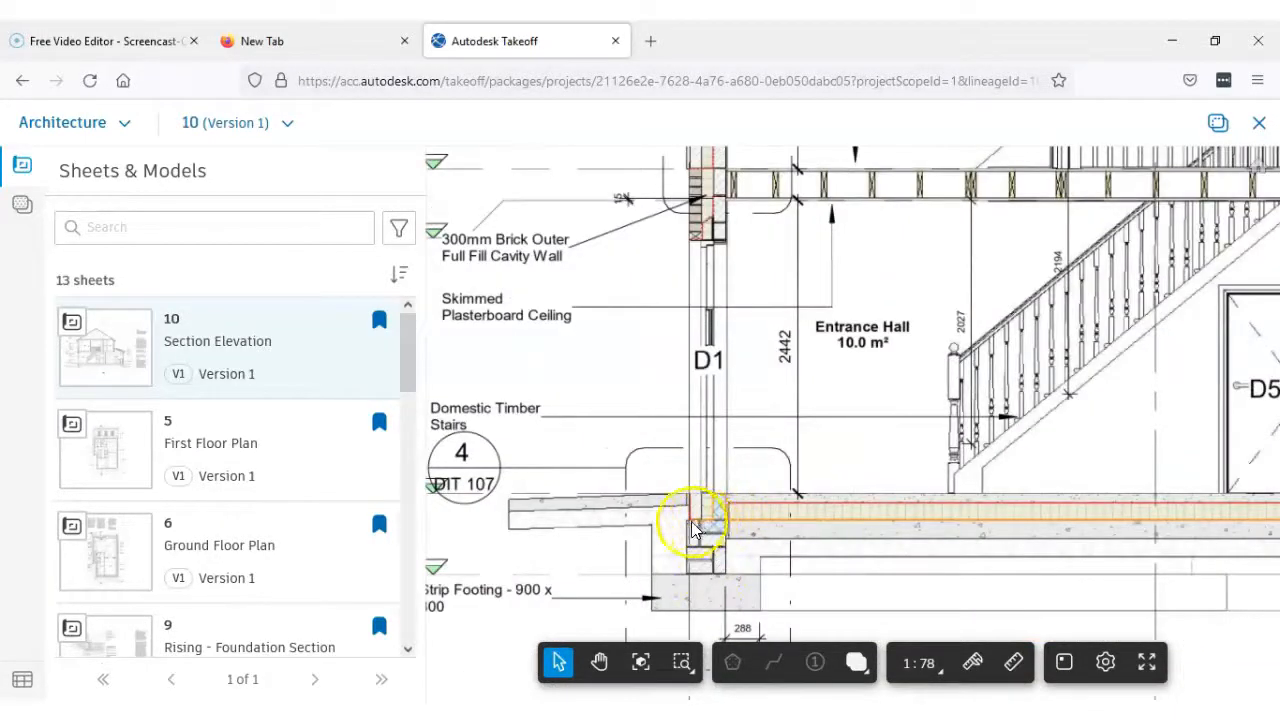
pyautogui.scroll(2, 697, 530)
pyautogui.scroll(-2, 712, 517)
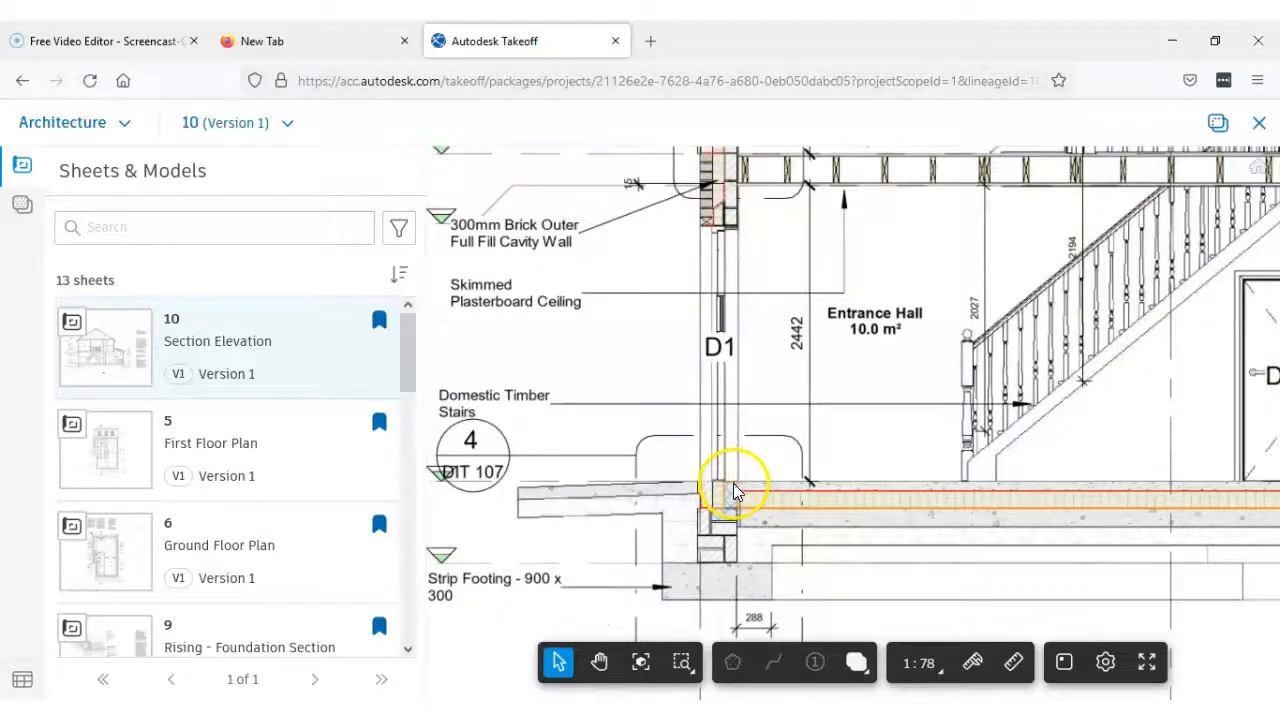
pyautogui.moveTo(731, 489); pyautogui.dragTo(726, 561)
pyautogui.scroll(3, 730, 553)
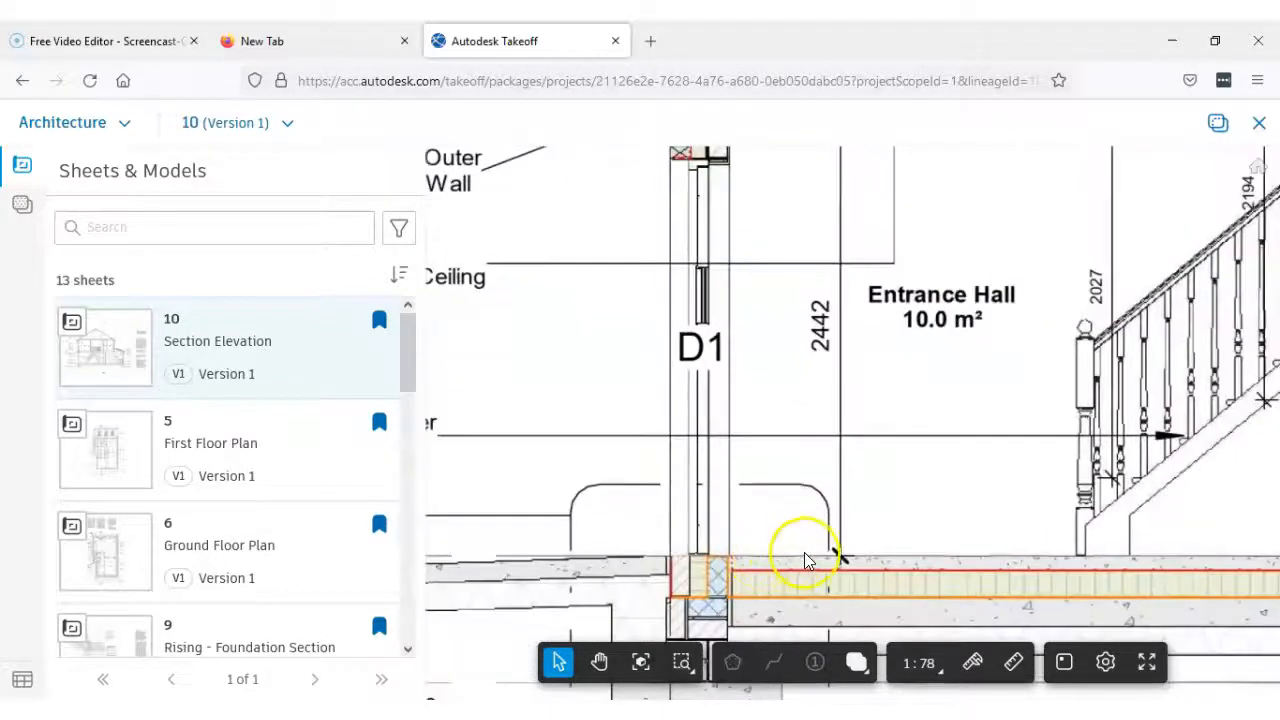
pyautogui.scroll(-3, 775, 557)
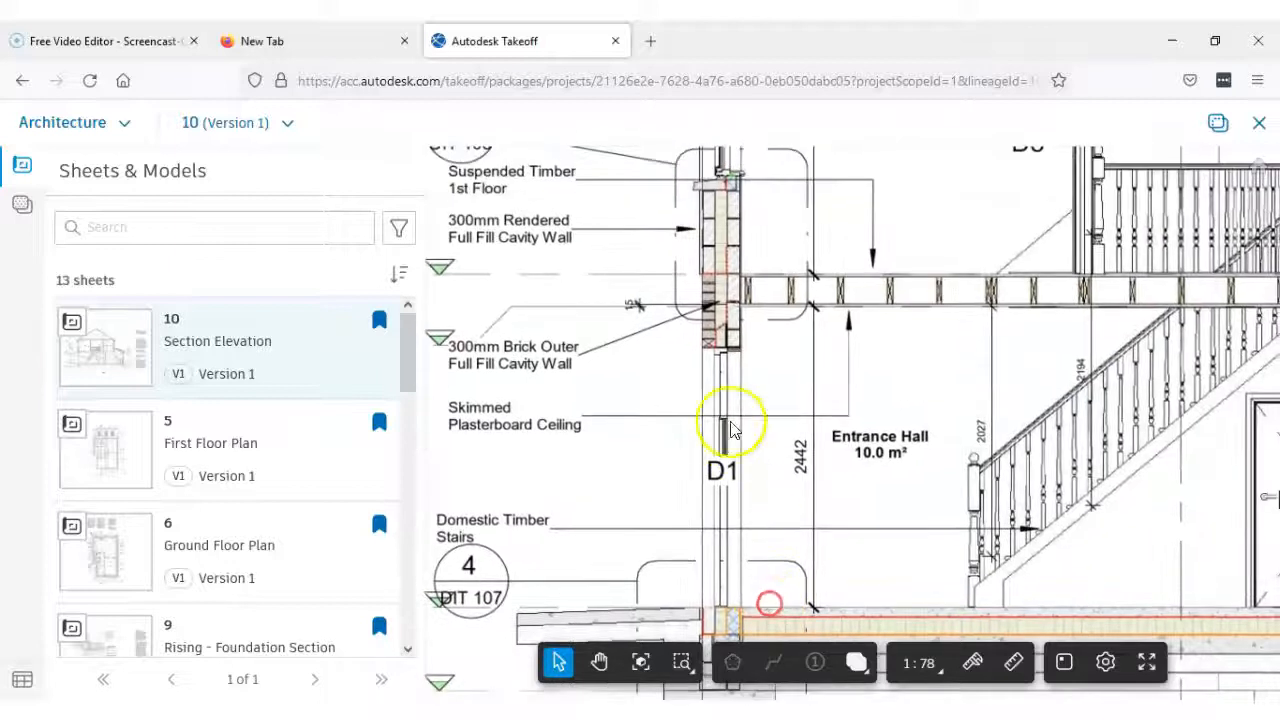
pyautogui.moveTo(590, 250); pyautogui.dragTo(610, 380)
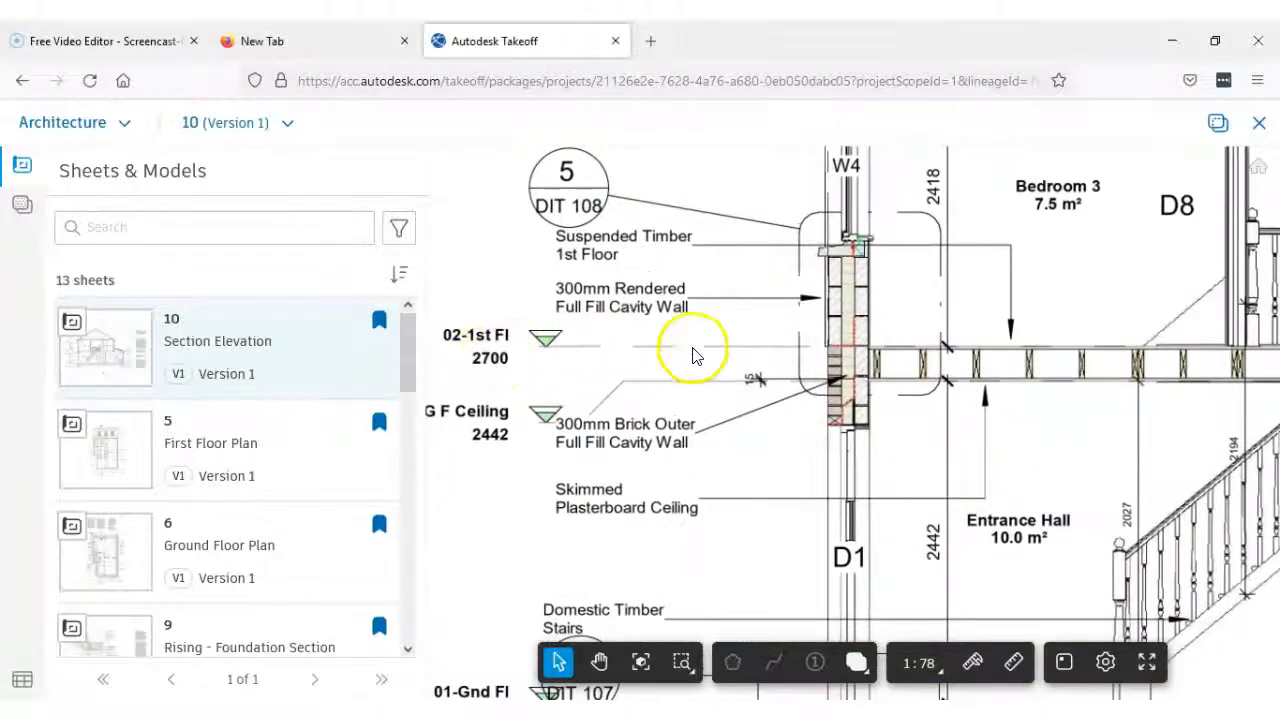
# Examine the first floor external wall at window W4, from the floor level up to the eaves and wall plate
pyautogui.moveTo(822, 376)
pyautogui.mouseDown()
pyautogui.moveTo(800, 452)
pyautogui.moveTo(752, 507)
pyautogui.mouseUp()
pyautogui.scroll(-2, 724, 414)
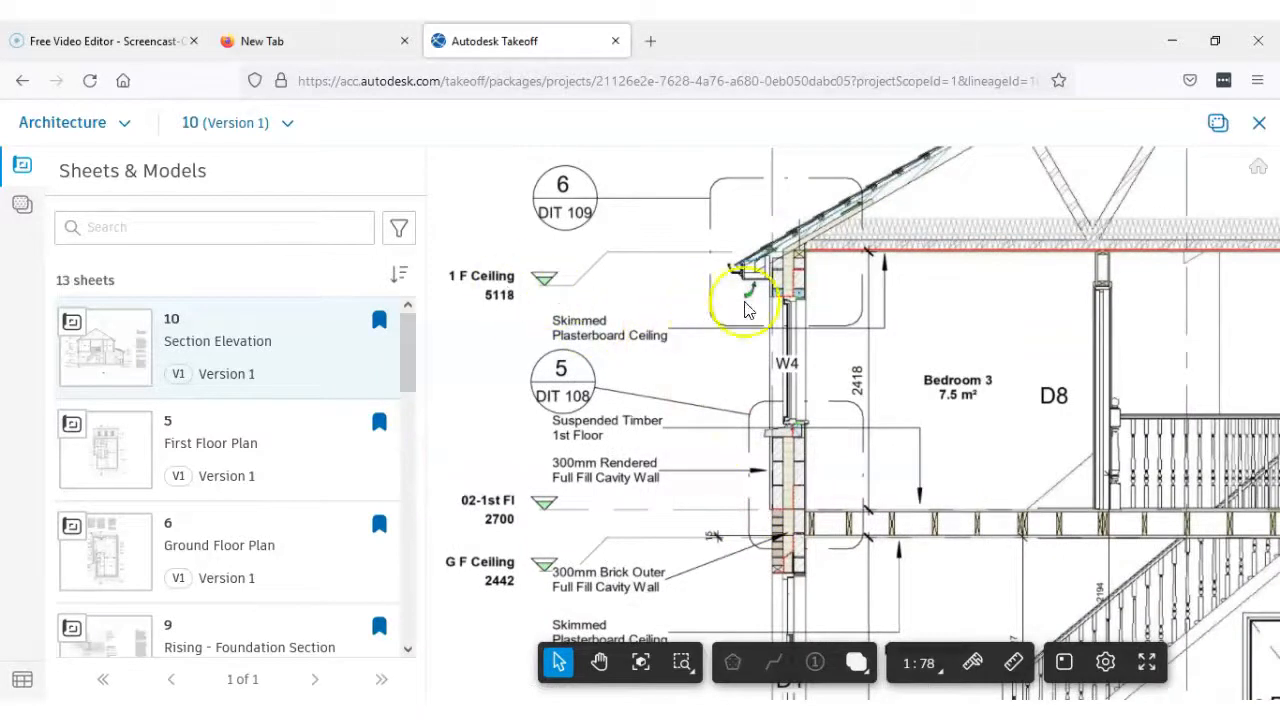
pyautogui.scroll(2, 762, 271)
pyautogui.moveTo(660, 298); pyautogui.dragTo(716, 315)
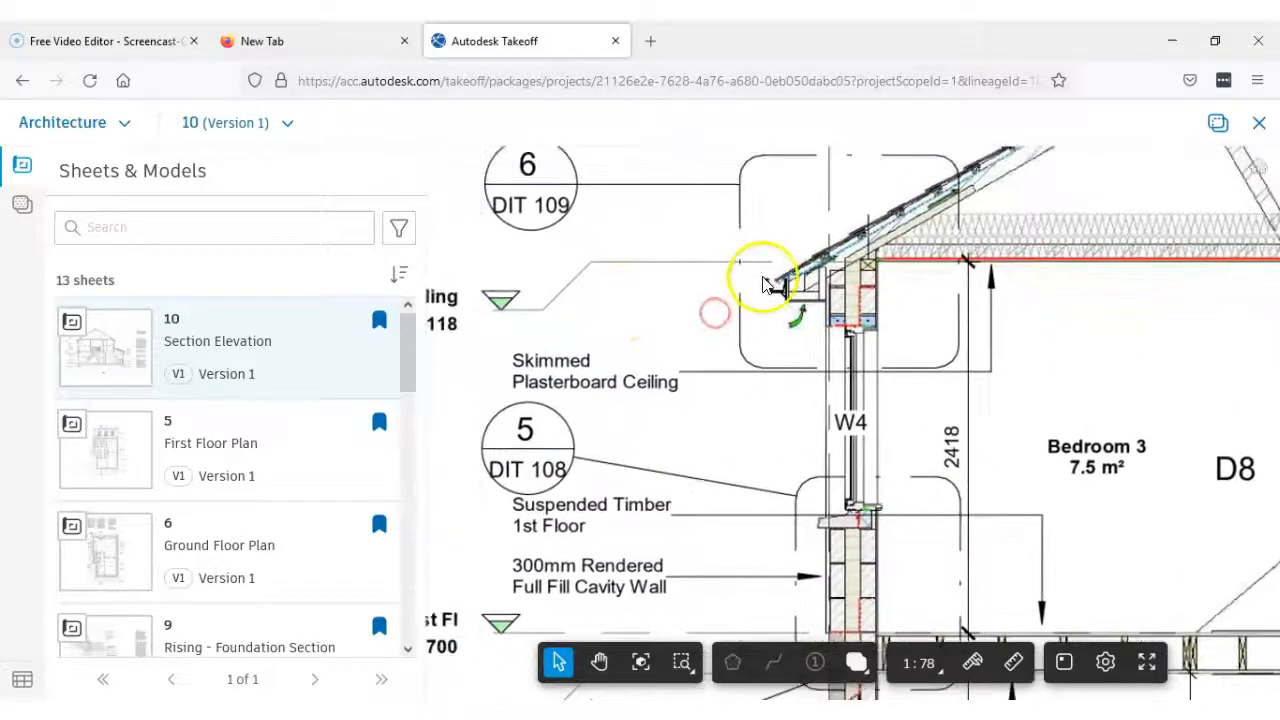
pyautogui.scroll(1, 785, 275)
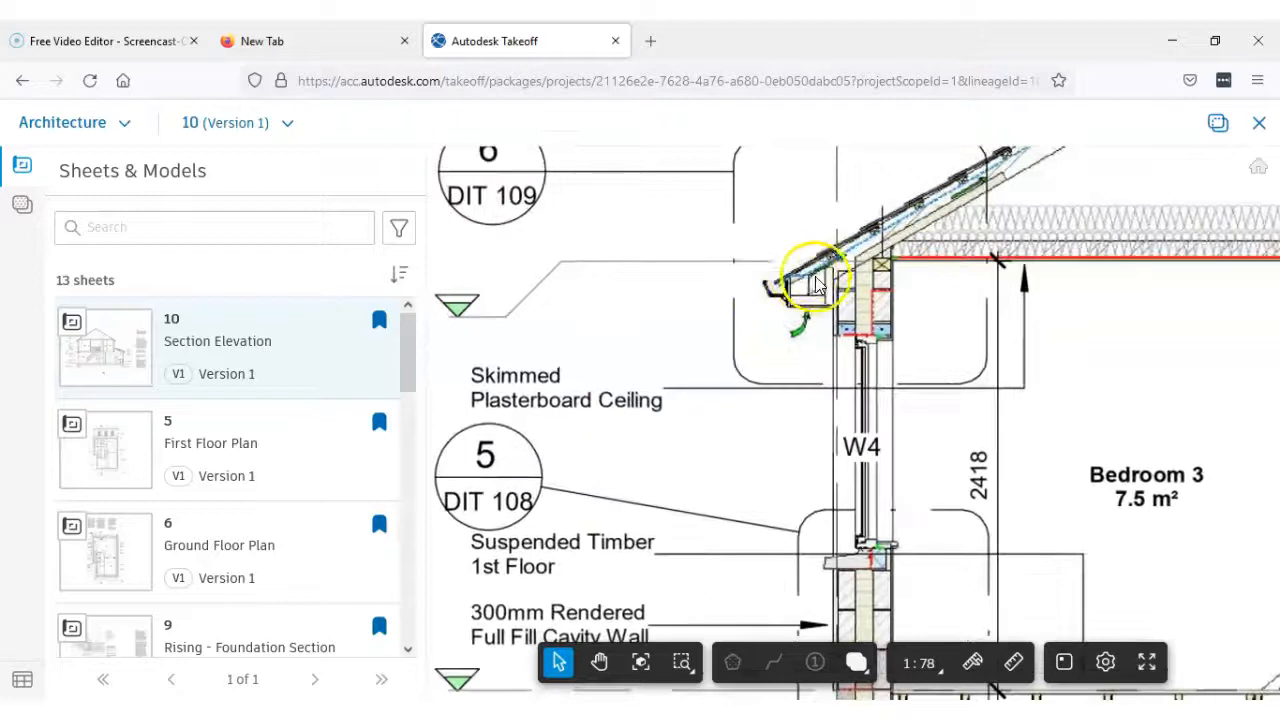
pyautogui.moveTo(587, 302); pyautogui.dragTo(720, 300)
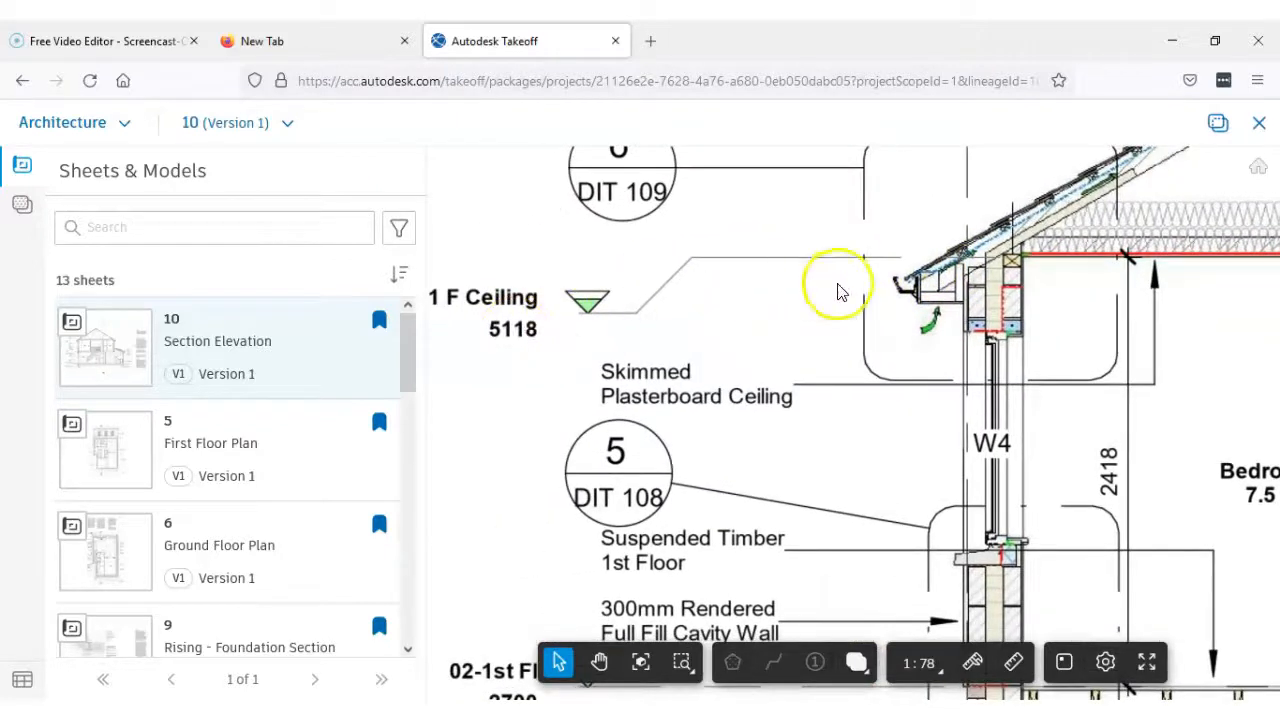
pyautogui.moveTo(885, 288); pyautogui.dragTo(754, 286)
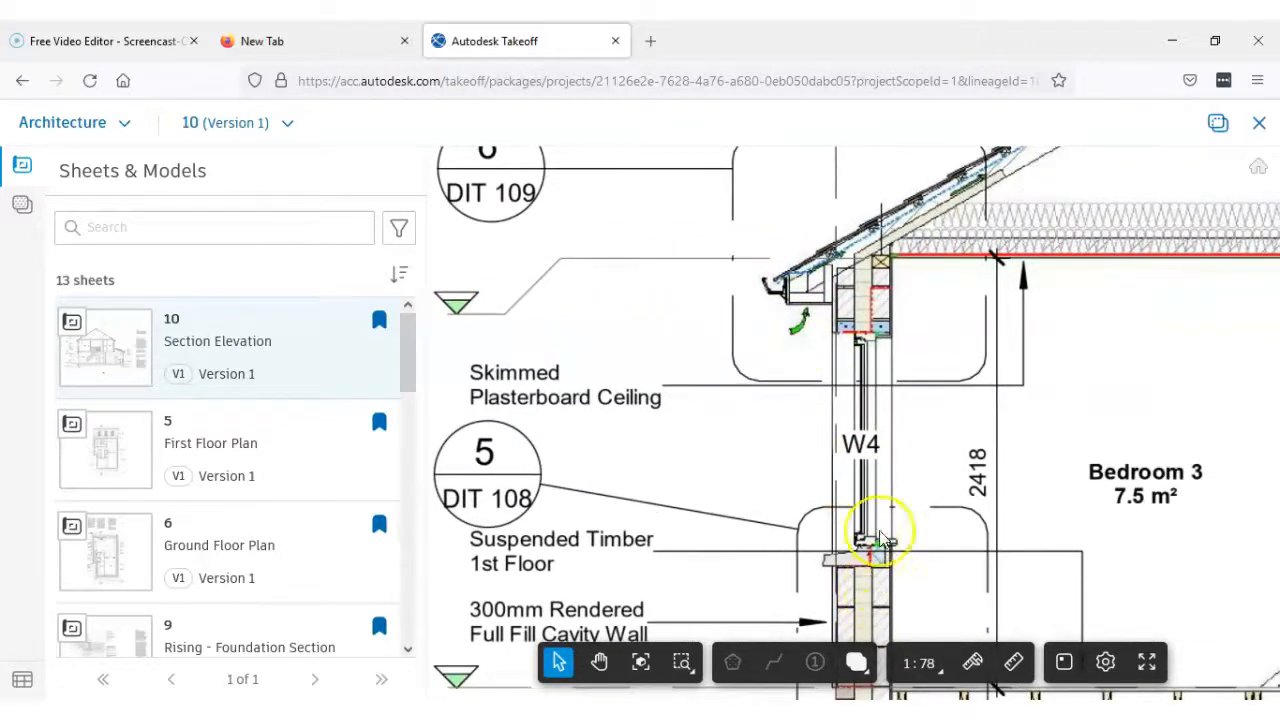
pyautogui.scroll(2, 880, 287)
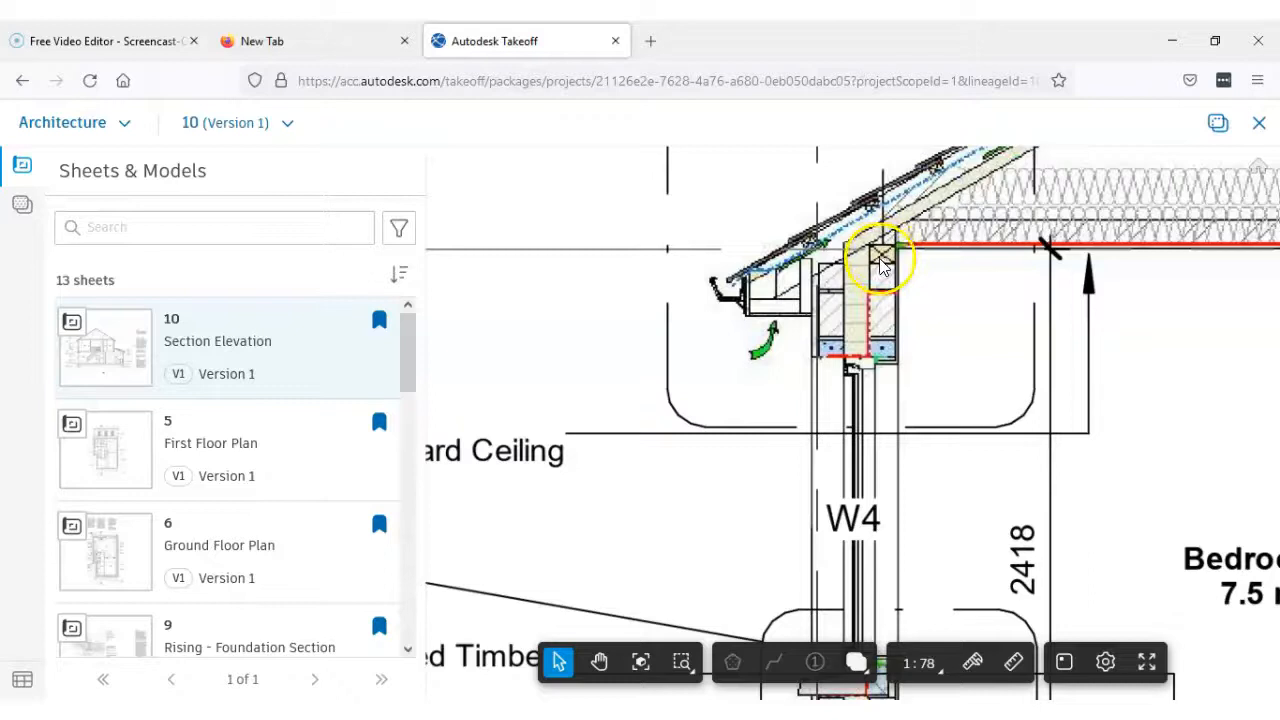
pyautogui.scroll(2, 882, 265)
pyautogui.scroll(-5, 876, 266)
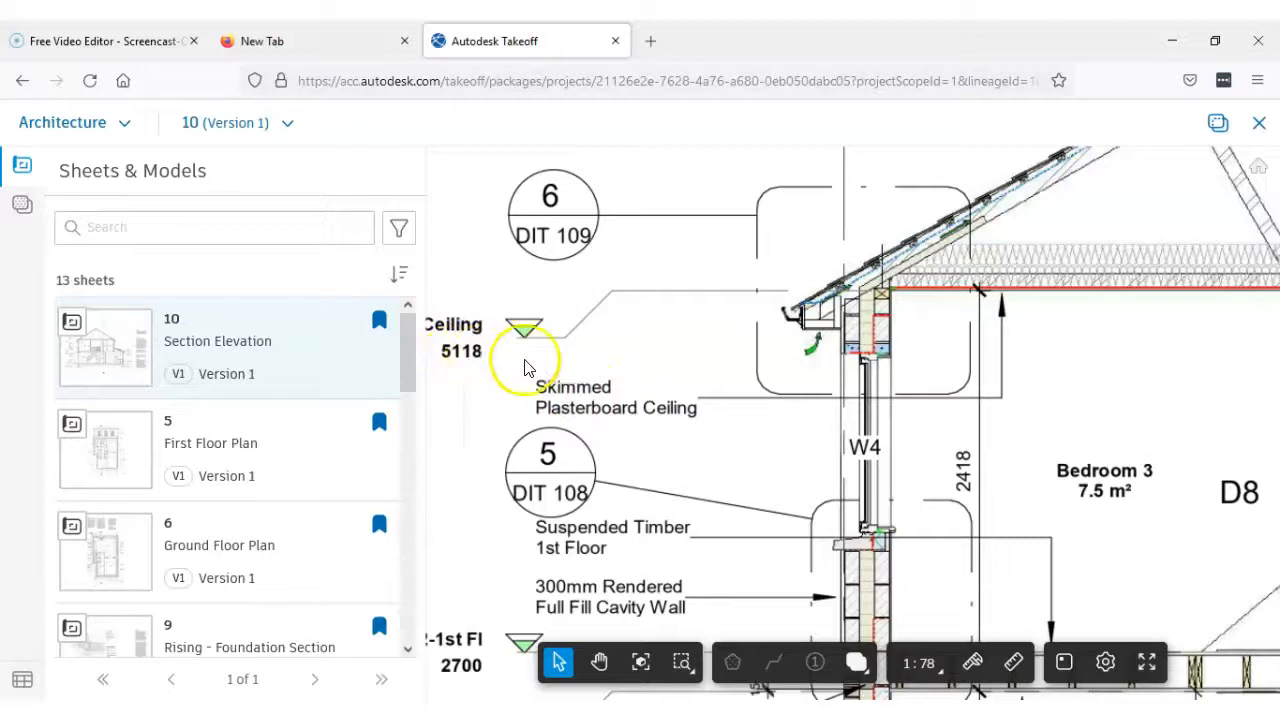
# Compare the blockwork height below the wall plate with the first floor and ceiling levels and Bedroom 3's floor-to-ceiling dimension
pyautogui.moveTo(873, 508); pyautogui.dragTo(851, 446)
pyautogui.scroll(1, 867, 242)
pyautogui.scroll(2, 867, 242)
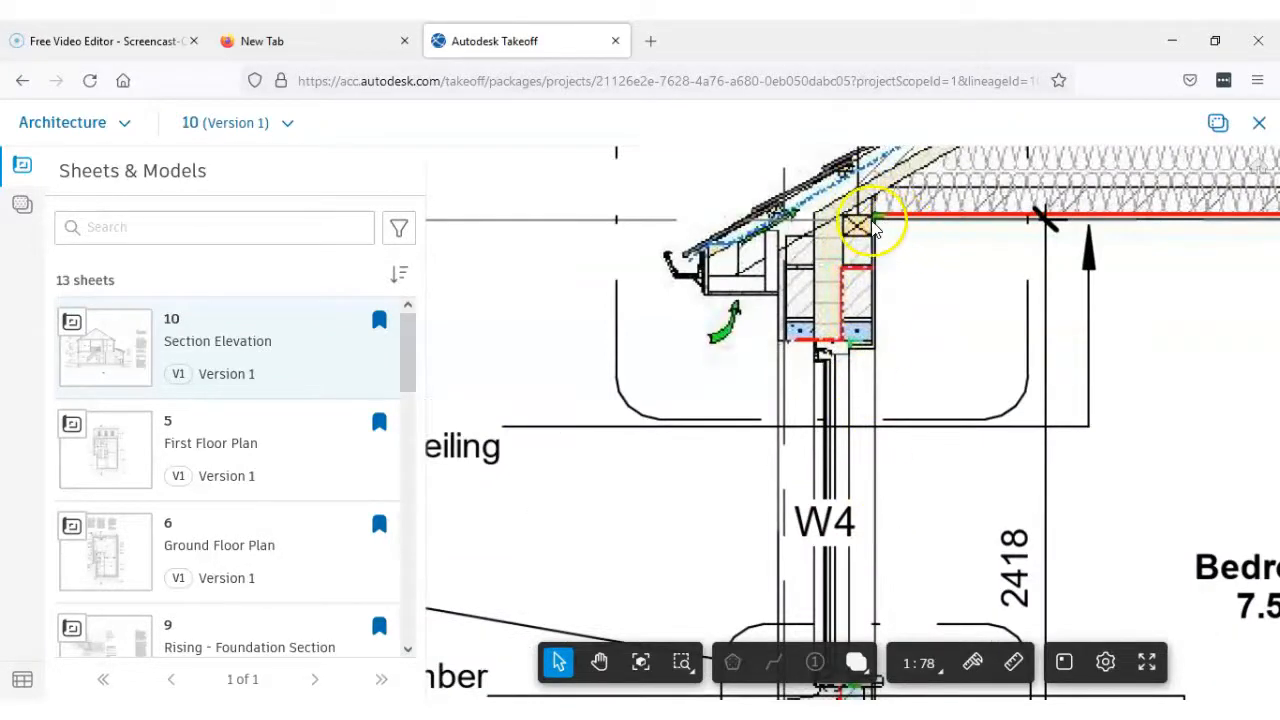
pyautogui.scroll(2, 851, 228)
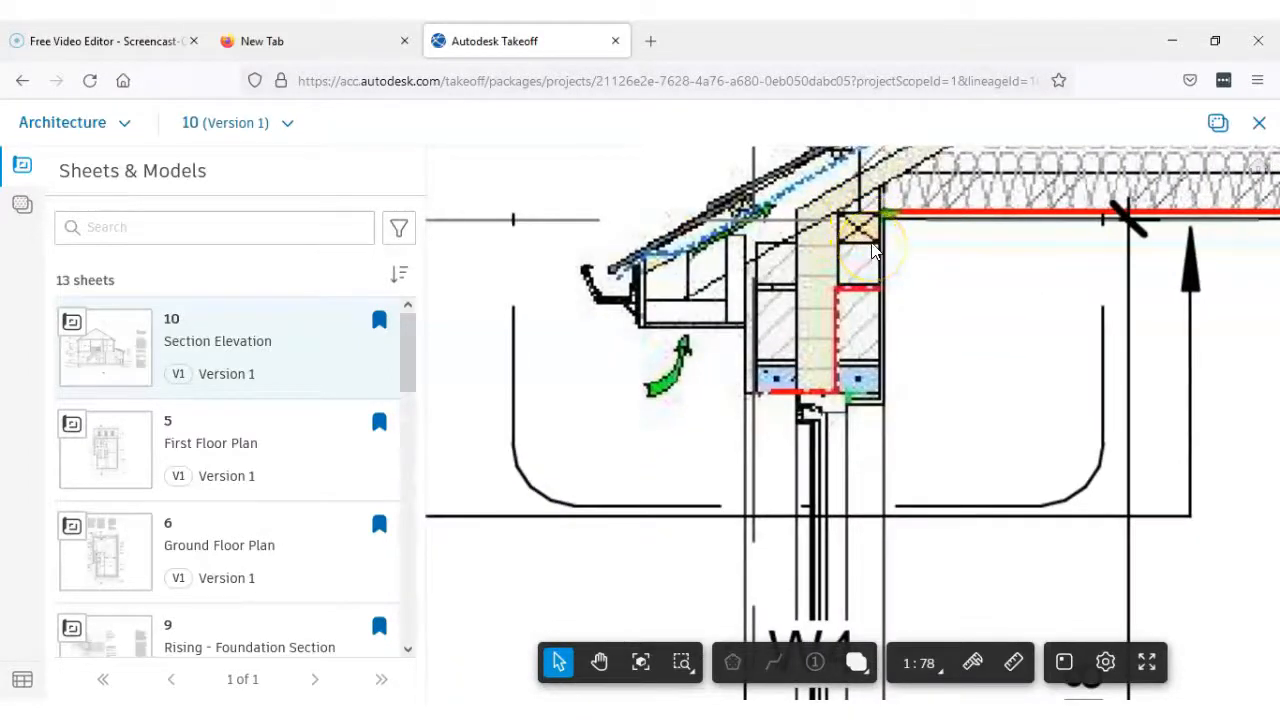
pyautogui.scroll(-3, 875, 249)
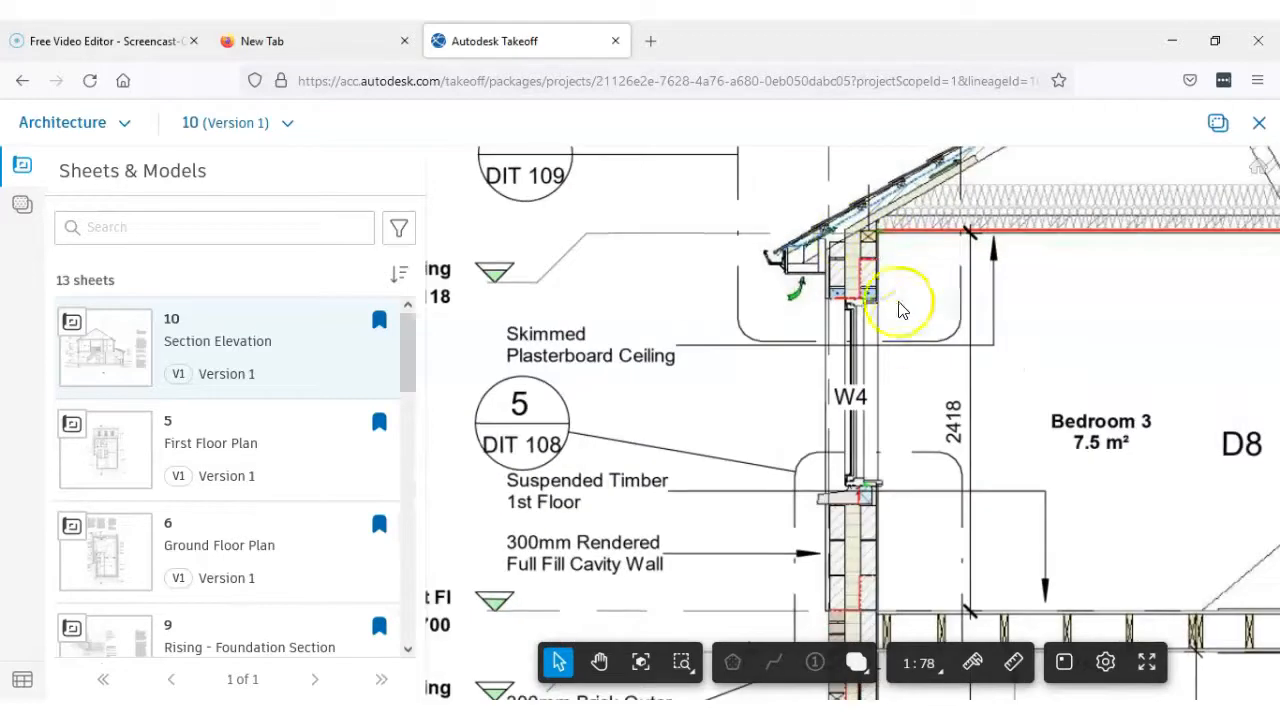
pyautogui.moveTo(903, 318); pyautogui.dragTo(893, 269)
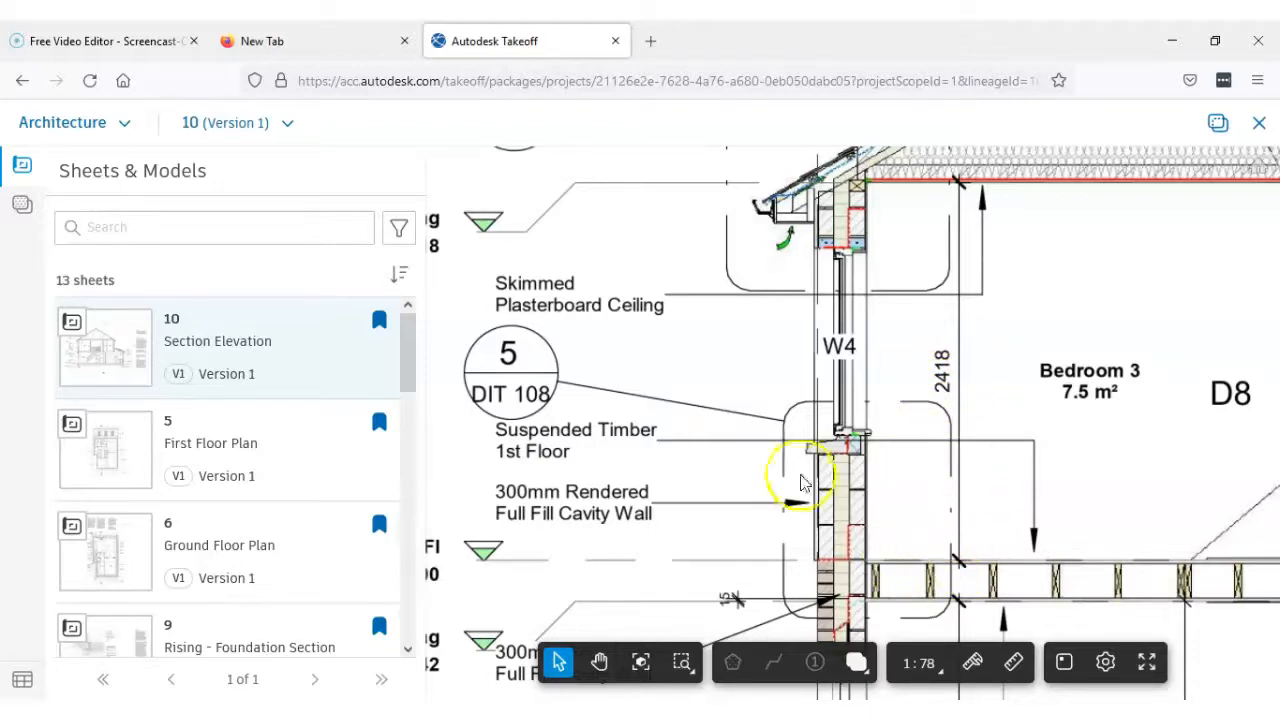
pyautogui.moveTo(587, 556); pyautogui.dragTo(706, 555)
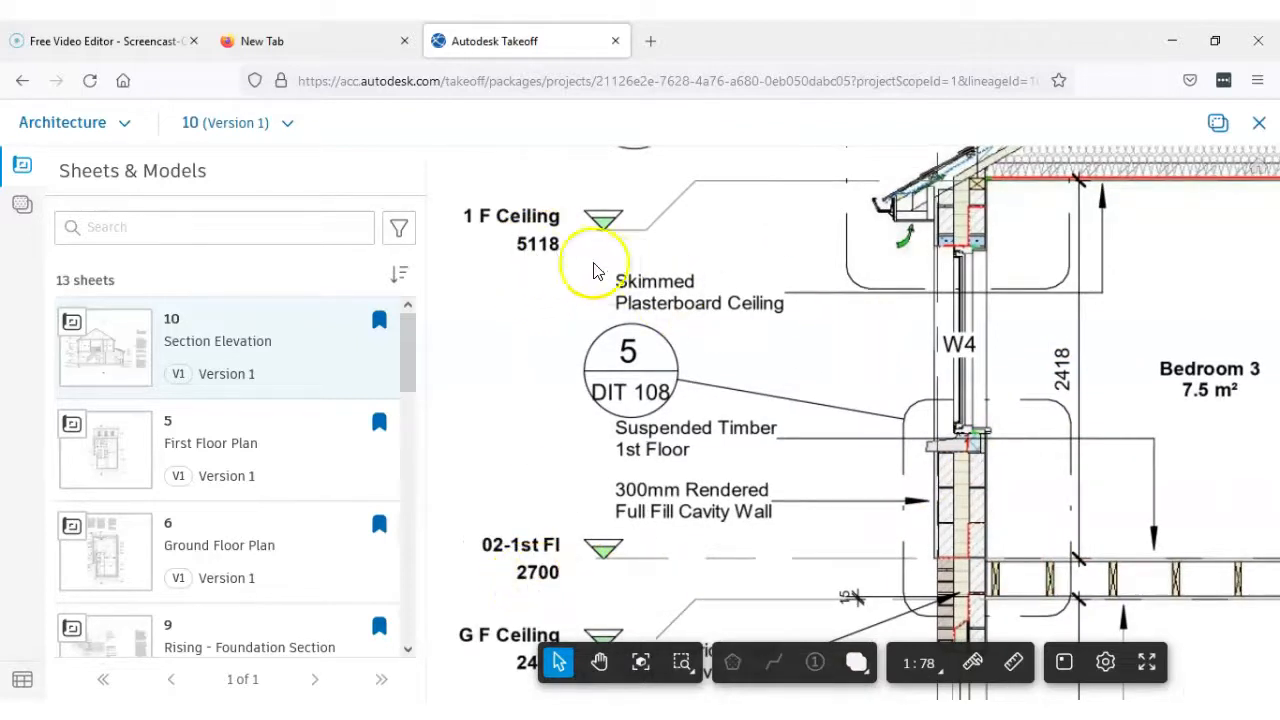
pyautogui.moveTo(1090, 468); pyautogui.dragTo(983, 466)
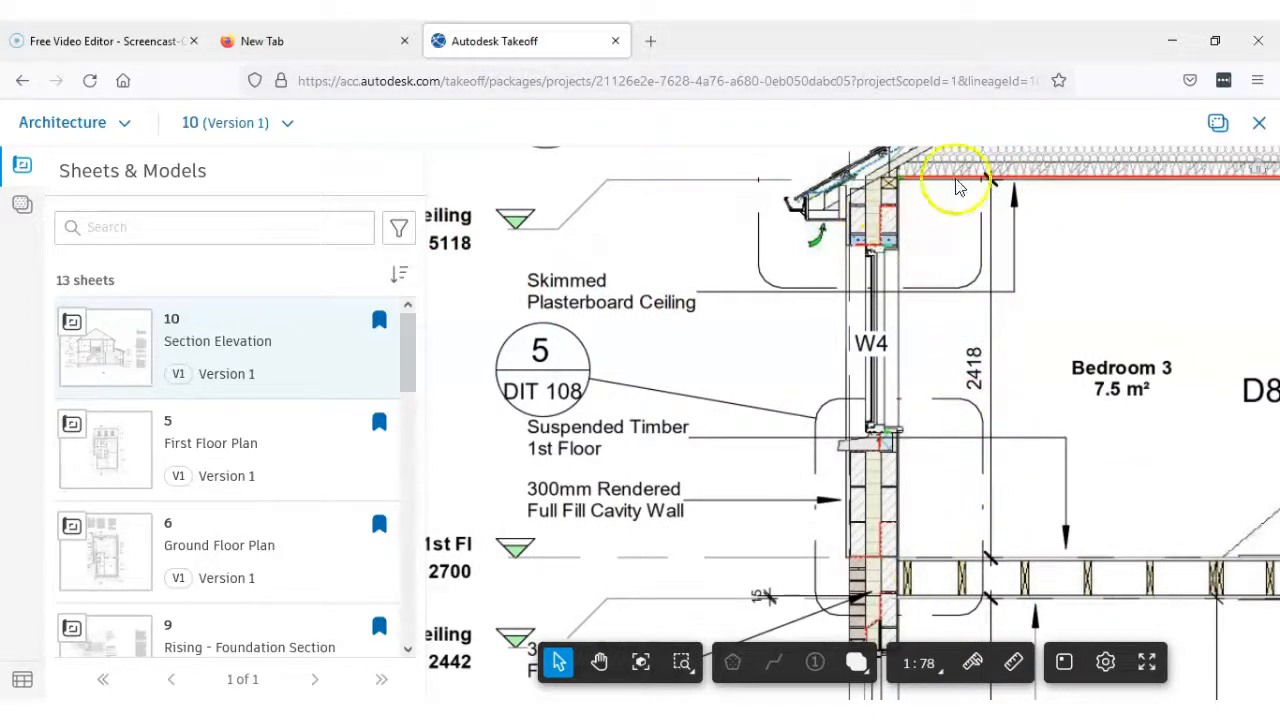
pyautogui.scroll(2, 990, 180)
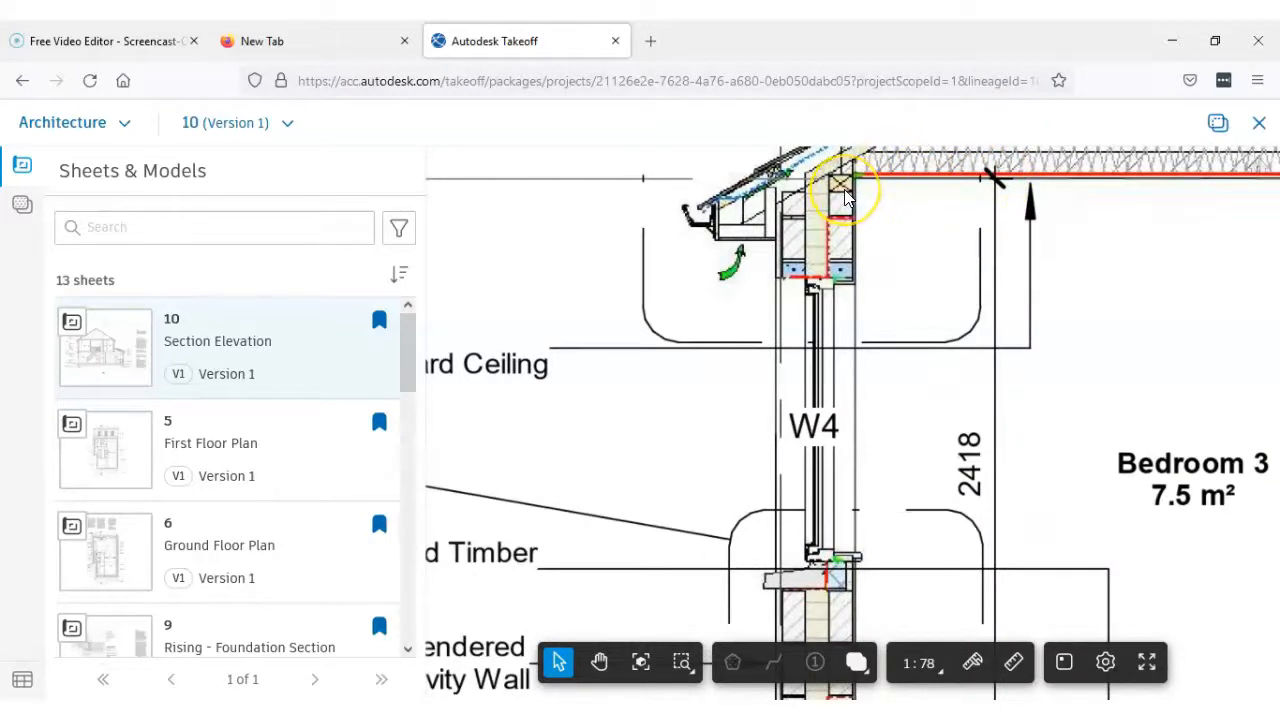
pyautogui.scroll(-2, 1000, 310)
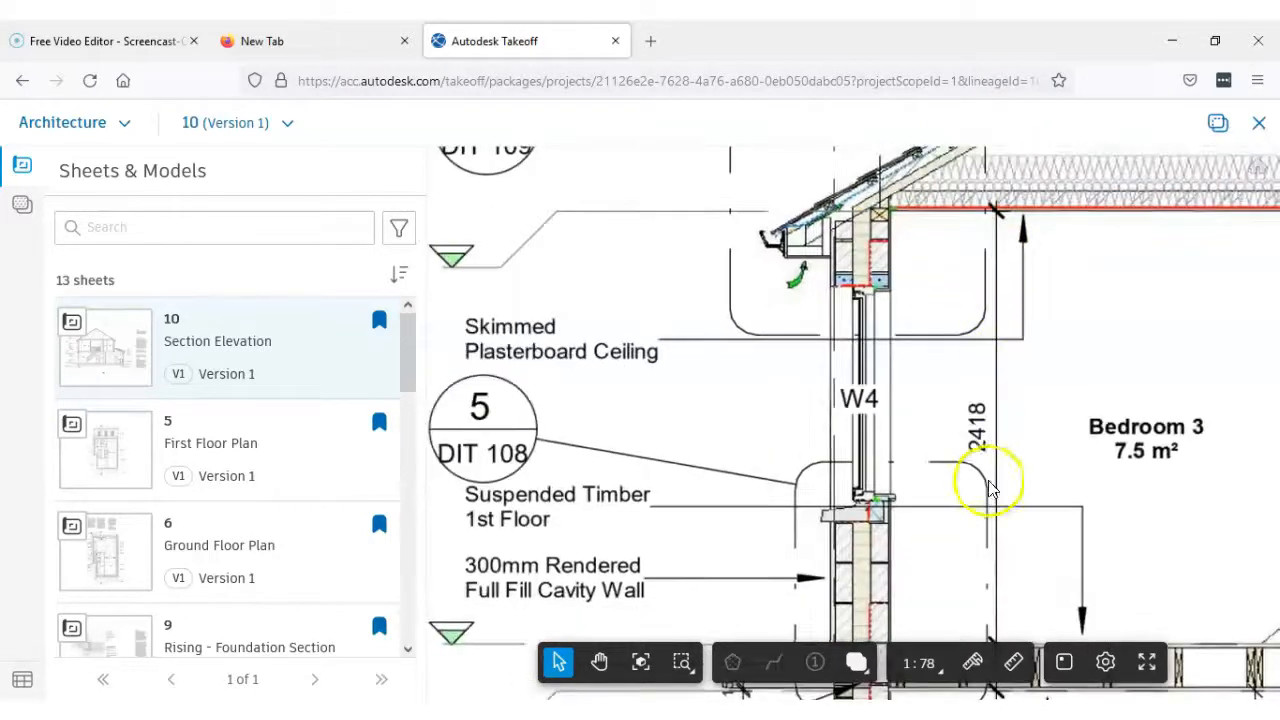
pyautogui.moveTo(965, 377); pyautogui.dragTo(951, 315)
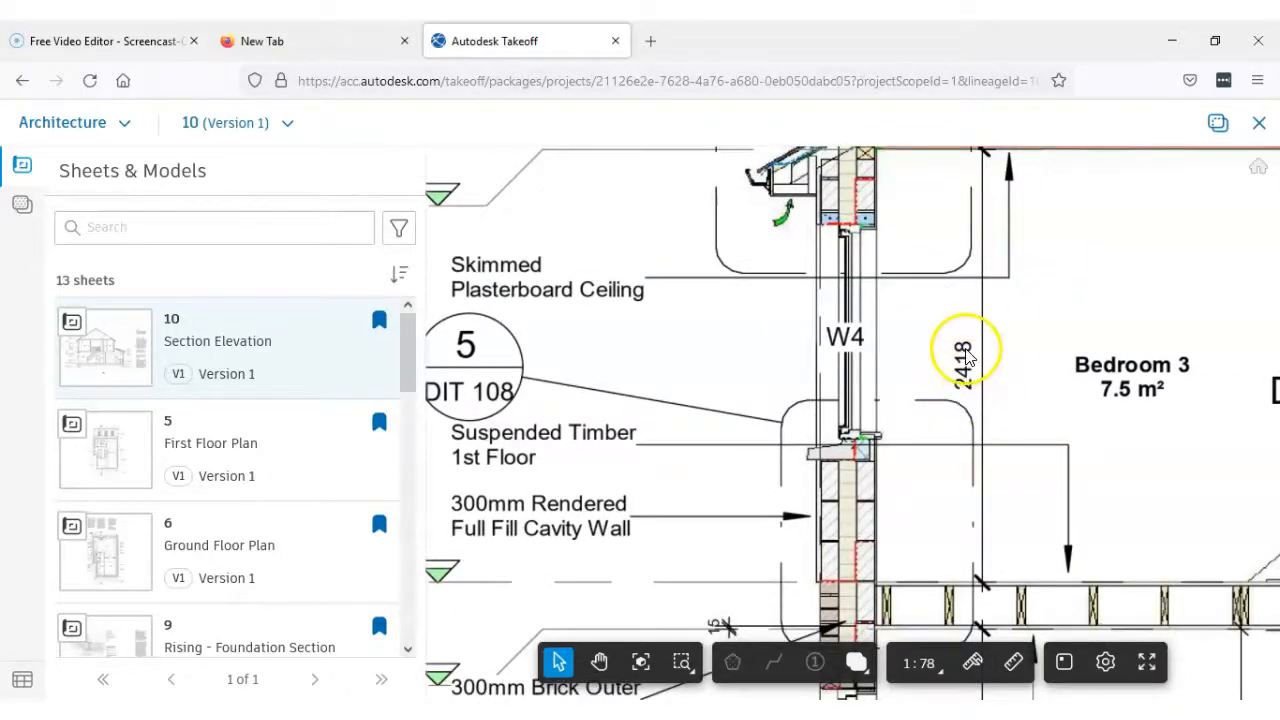
pyautogui.moveTo(912, 252); pyautogui.dragTo(914, 288)
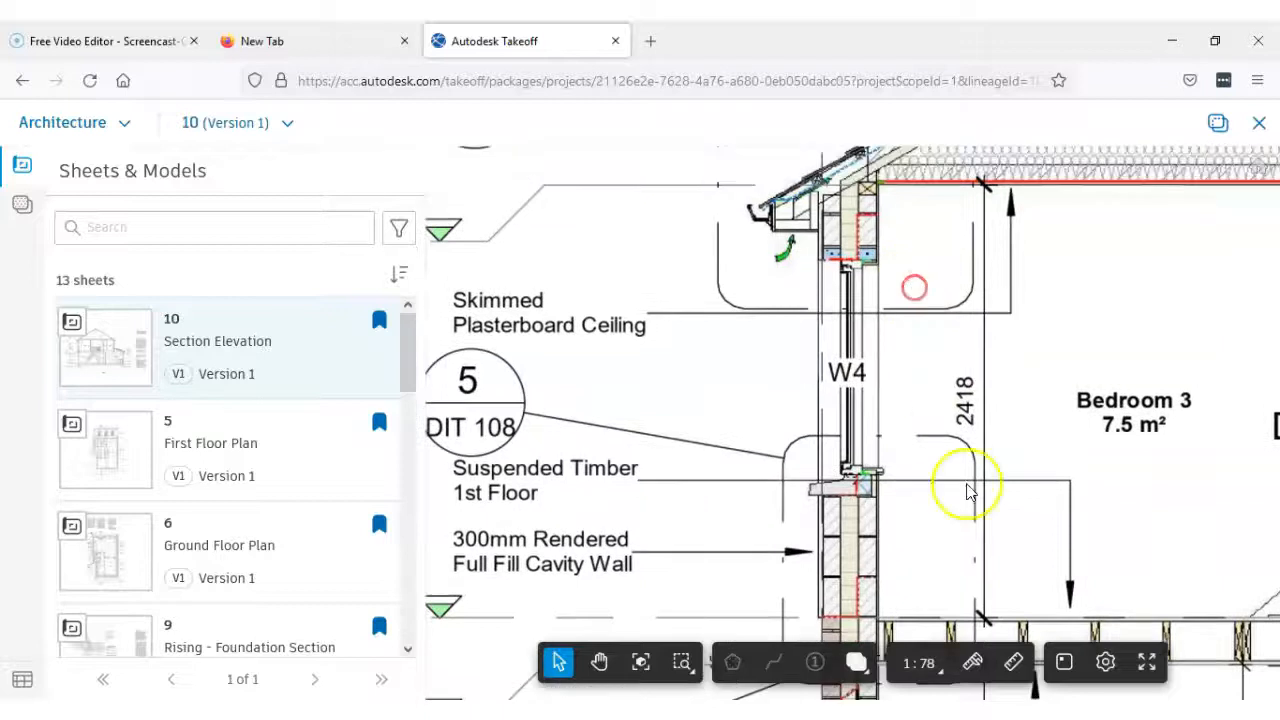
pyautogui.click(1013, 662)
pyautogui.scroll(3, 880, 200)
pyautogui.scroll(3, 880, 200)
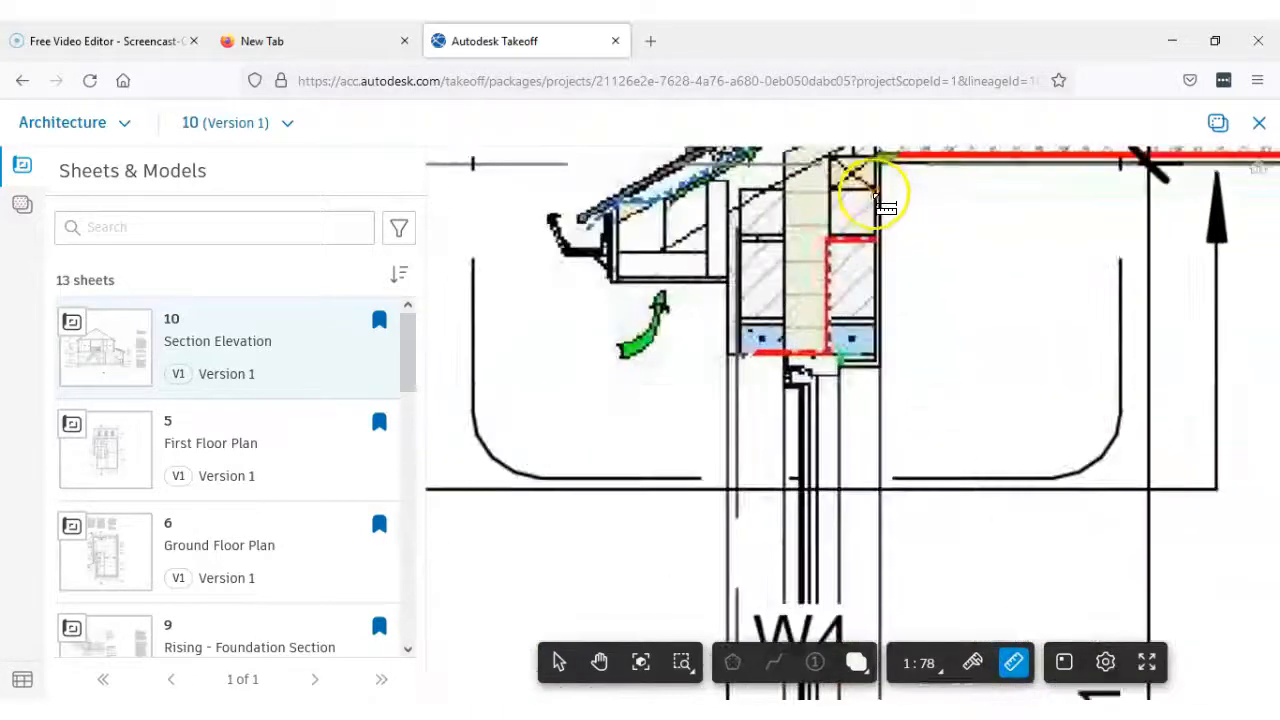
pyautogui.click(875, 190)
pyautogui.scroll(-3, 900, 298)
pyautogui.moveTo(904, 424); pyautogui.dragTo(884, 162, button='middle')
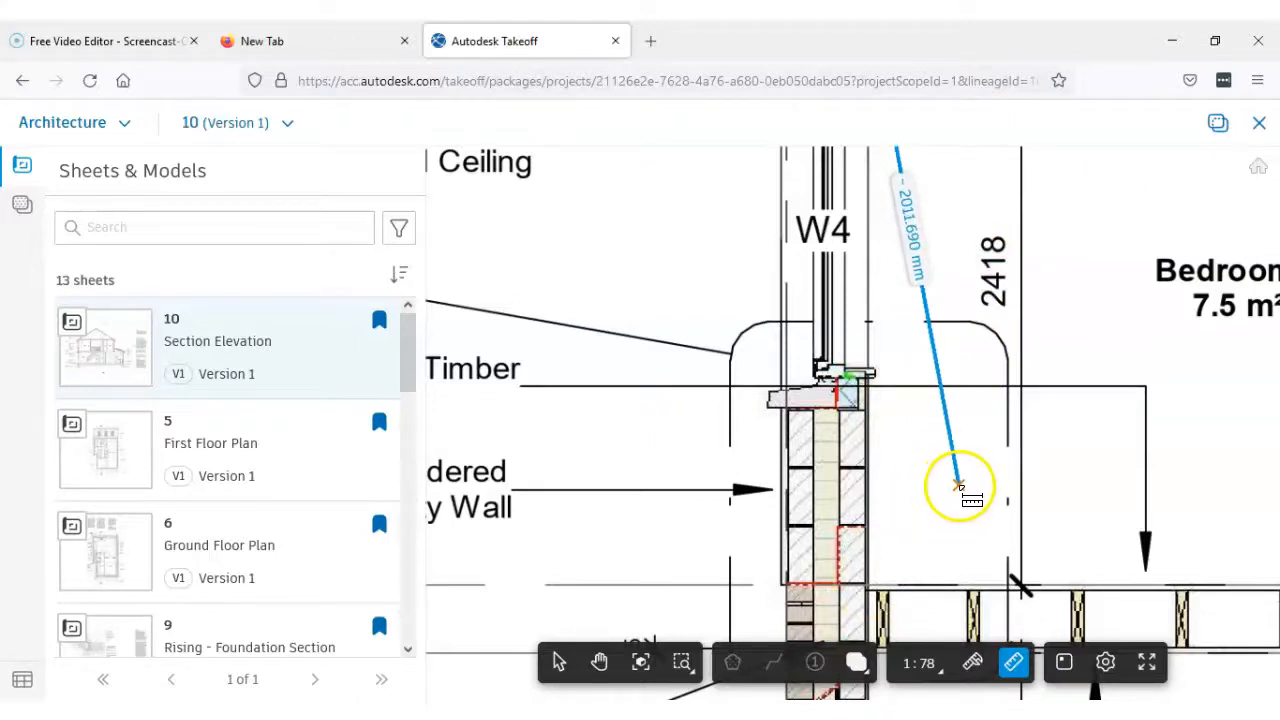
pyautogui.press('Escape')
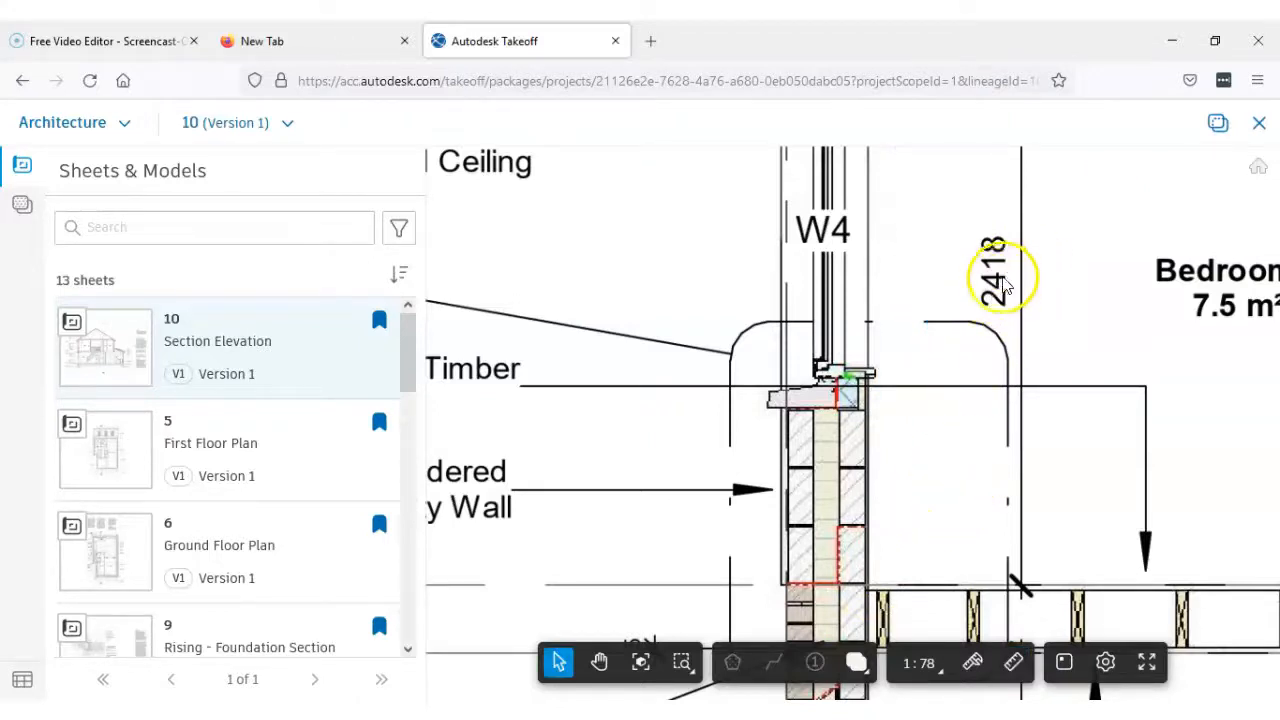
# Open the Front Elevation sheet and examine the external wall finishes between the ground and first floor windows
pyautogui.scroll(-1, 968, 387)
pyautogui.scroll(-4, 968, 387)
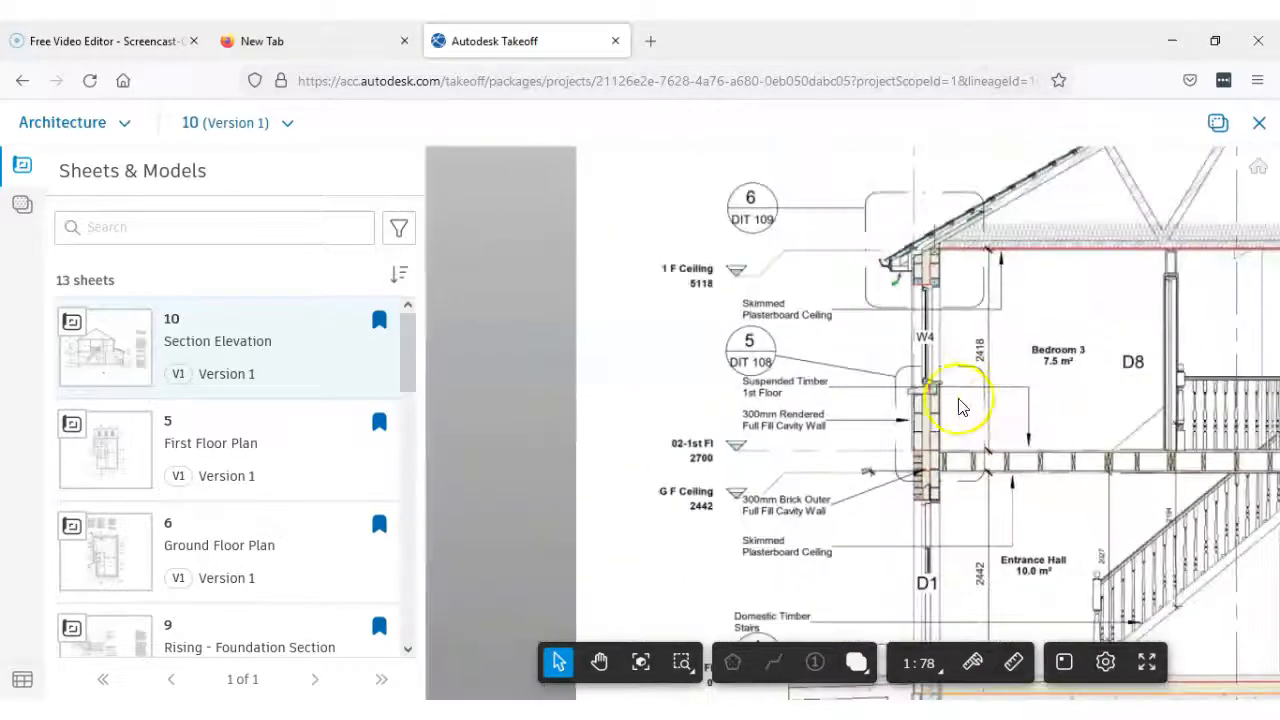
pyautogui.moveTo(945, 448); pyautogui.dragTo(825, 416)
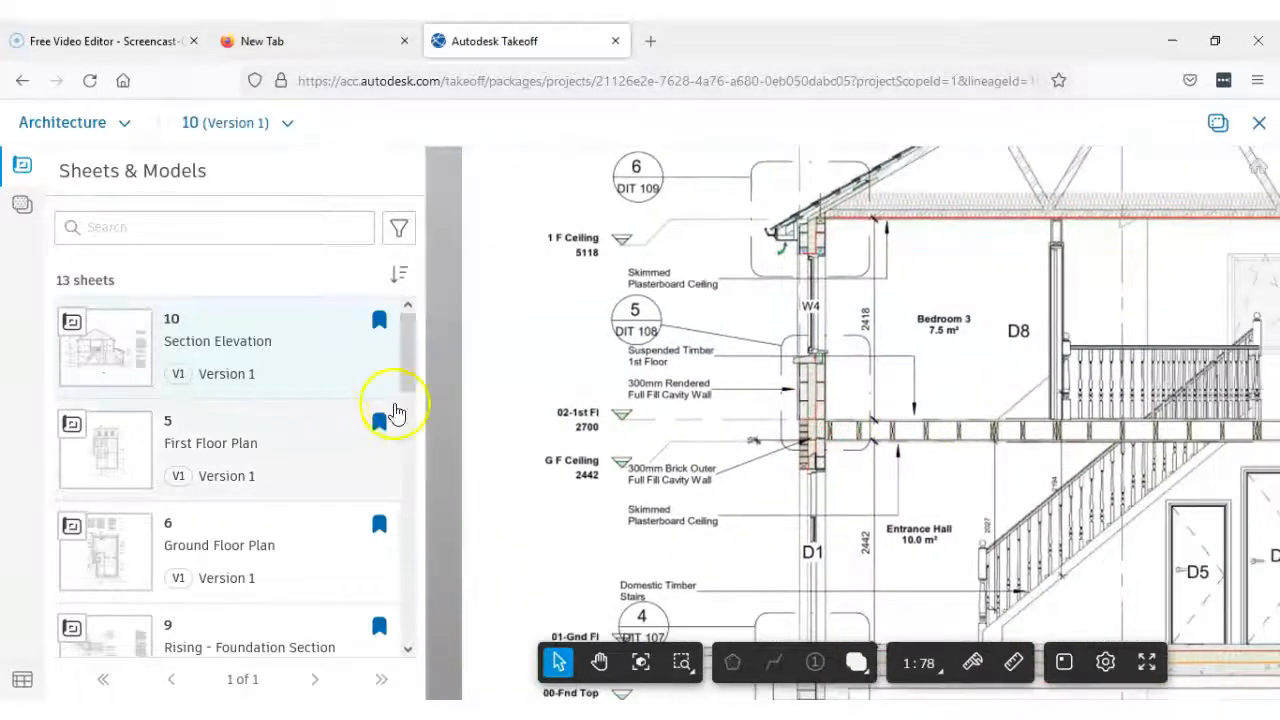
pyautogui.scroll(-3, 406, 429)
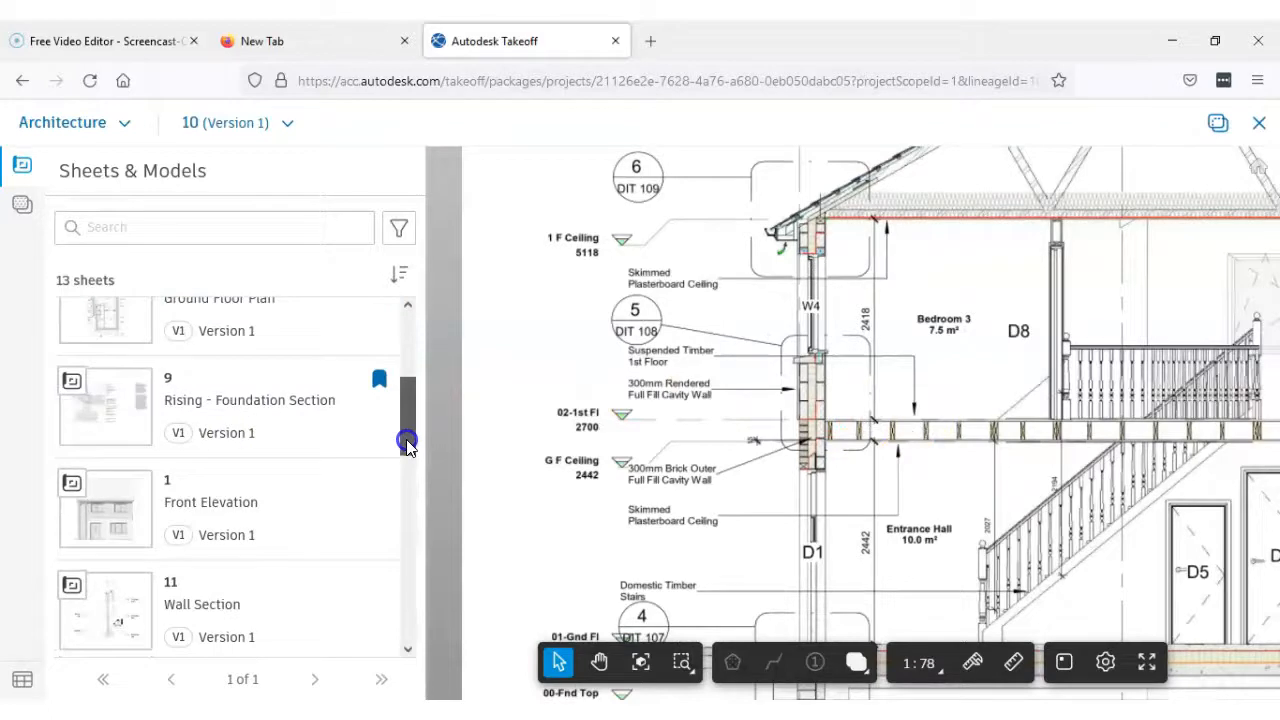
pyautogui.click(118, 533)
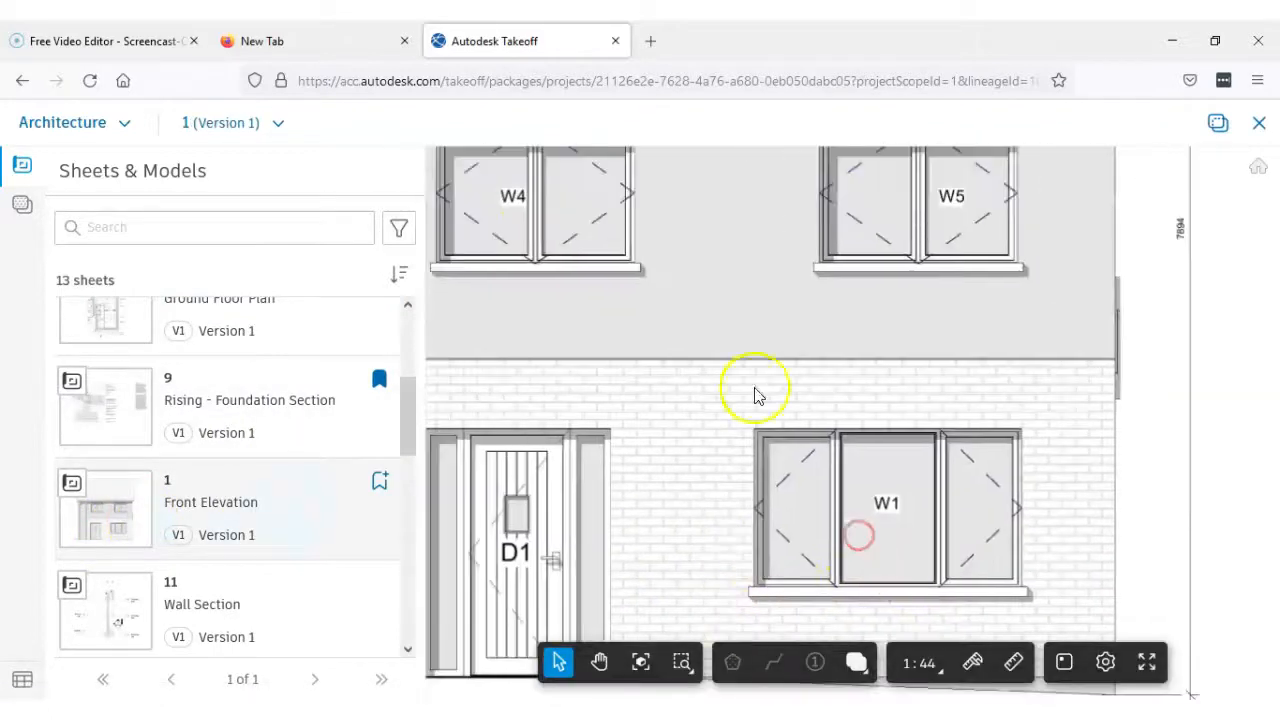
pyautogui.moveTo(745, 290); pyautogui.dragTo(906, 283)
pyautogui.scroll(-2, 867, 331)
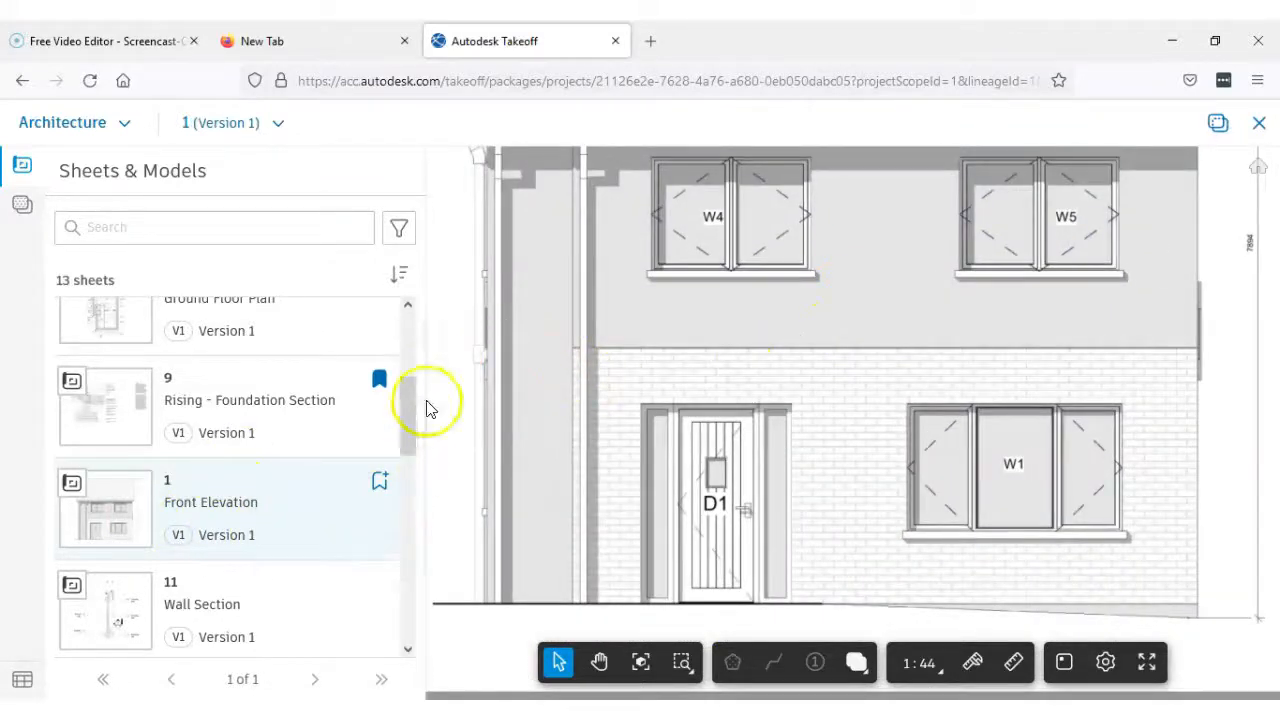
# Open the First Floor Plan sheet and look over its external walls
pyautogui.moveTo(407, 418); pyautogui.dragTo(402, 340)
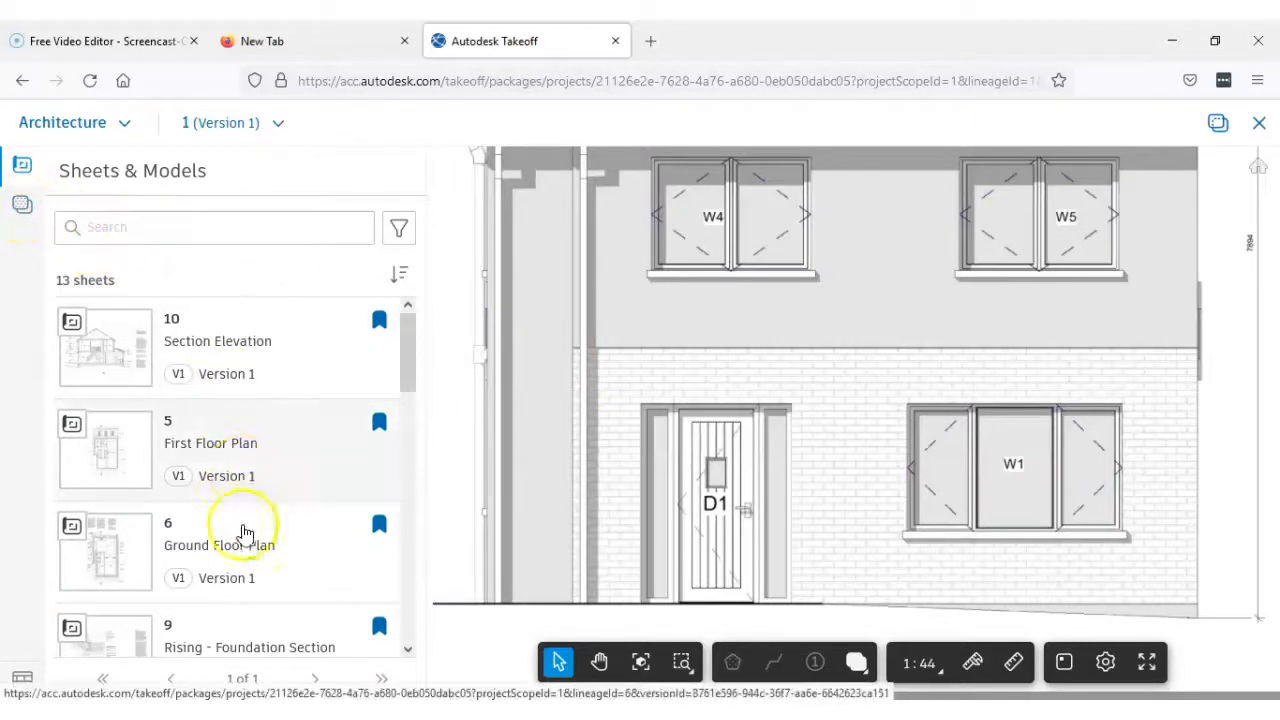
pyautogui.click(222, 460)
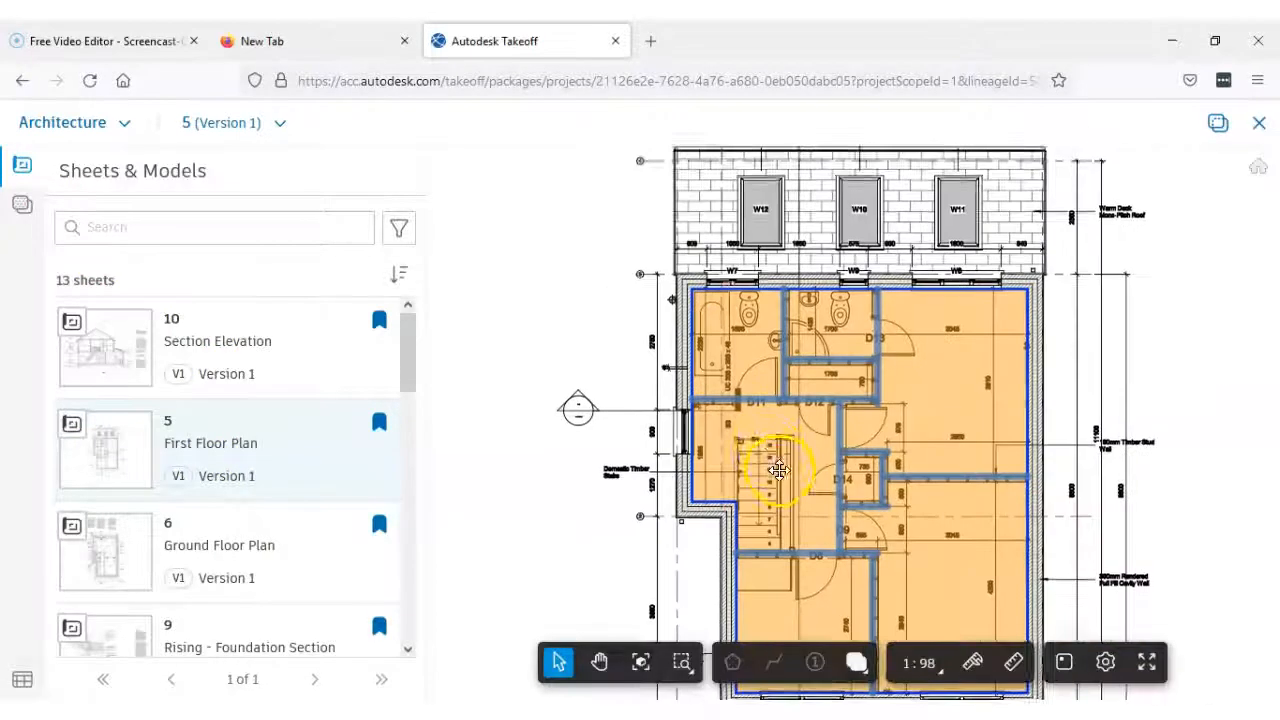
pyautogui.moveTo(829, 194); pyautogui.dragTo(865, 440)
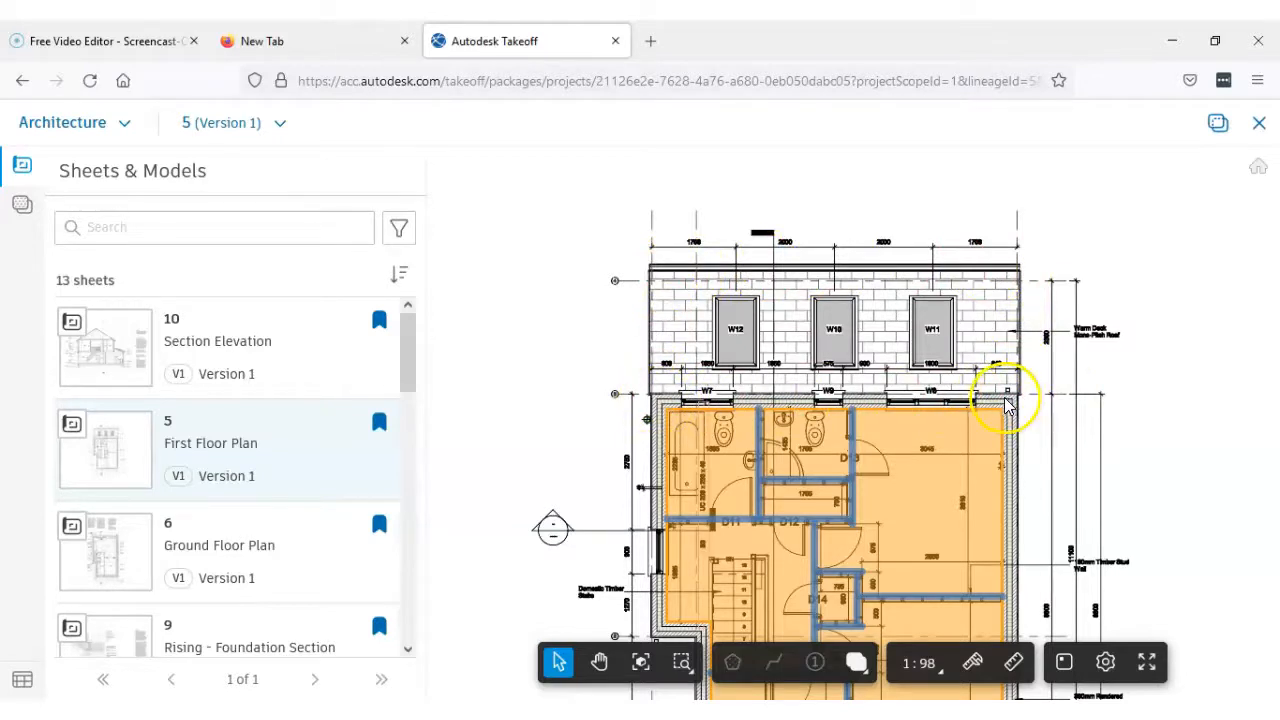
pyautogui.click(967, 403)
pyautogui.scroll(-3, 967, 403)
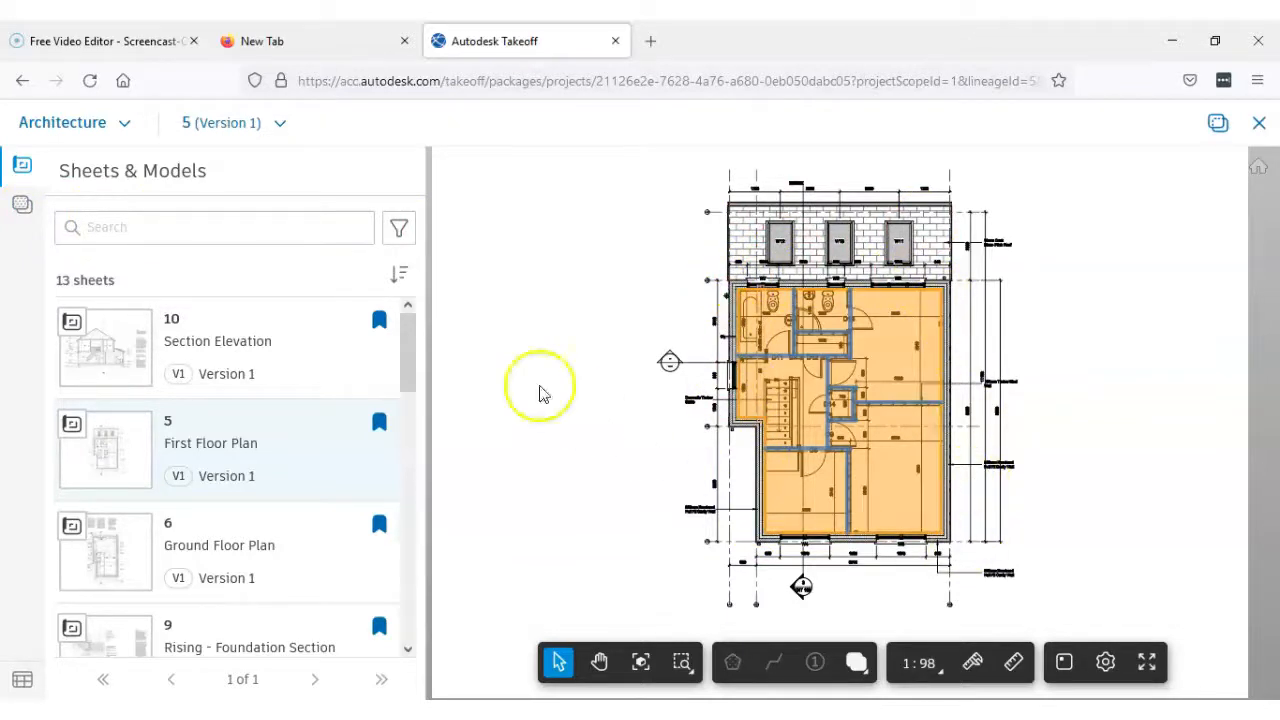
# Hide the 2.2 - Internal Walls, Partitions and 2.3 - Floors, Galleries takeoffs on the First Floor Plan
pyautogui.click(28, 205)
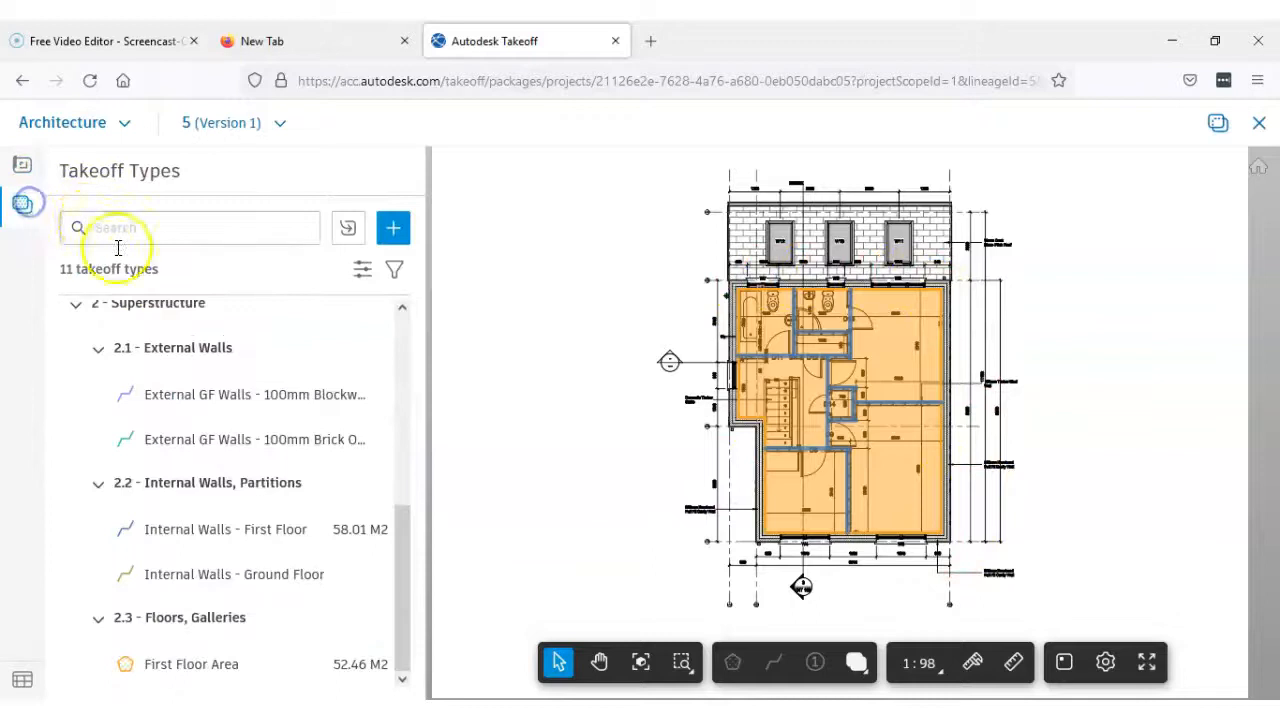
pyautogui.moveTo(399, 543); pyautogui.dragTo(417, 609)
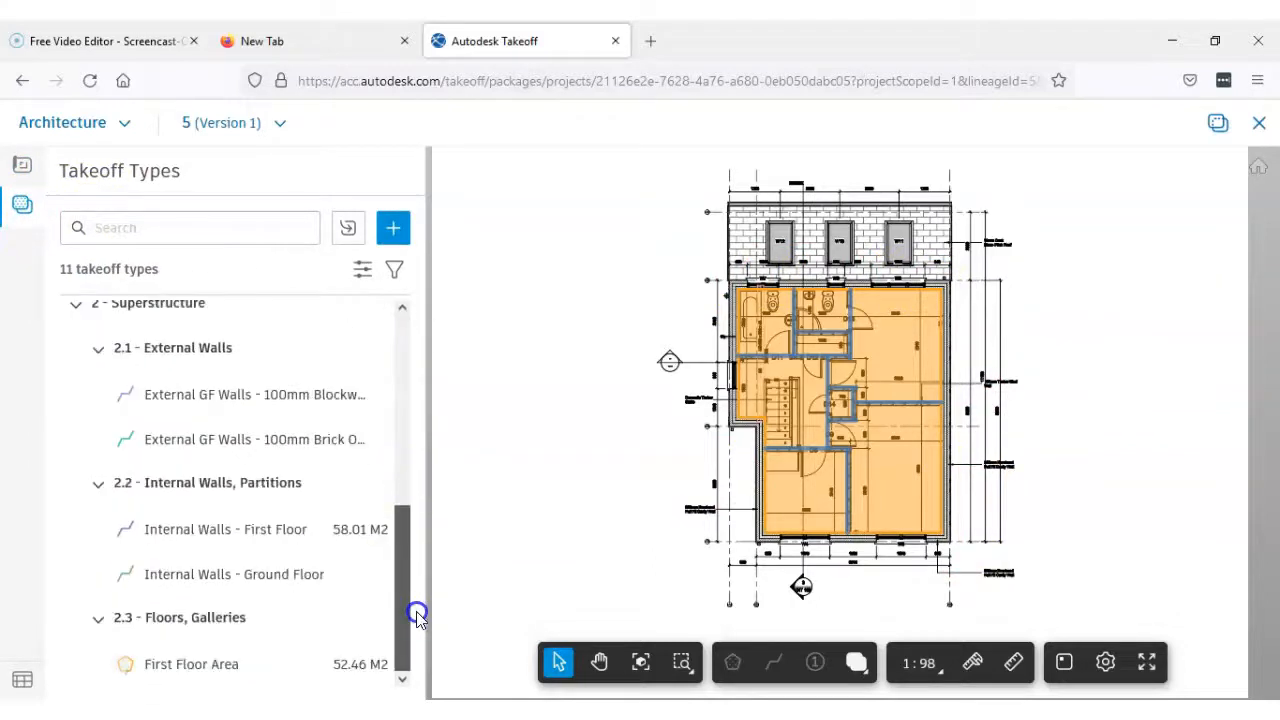
pyautogui.click(376, 485)
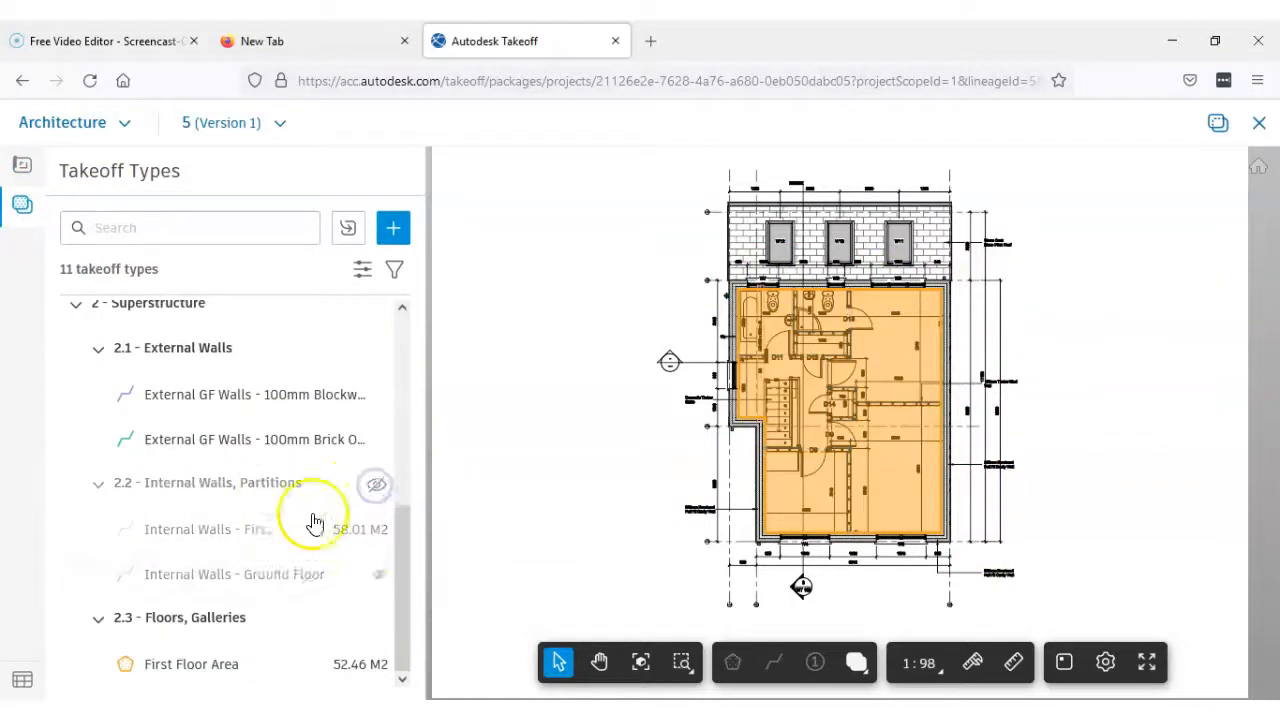
pyautogui.click(376, 618)
pyautogui.scroll(2, 795, 300)
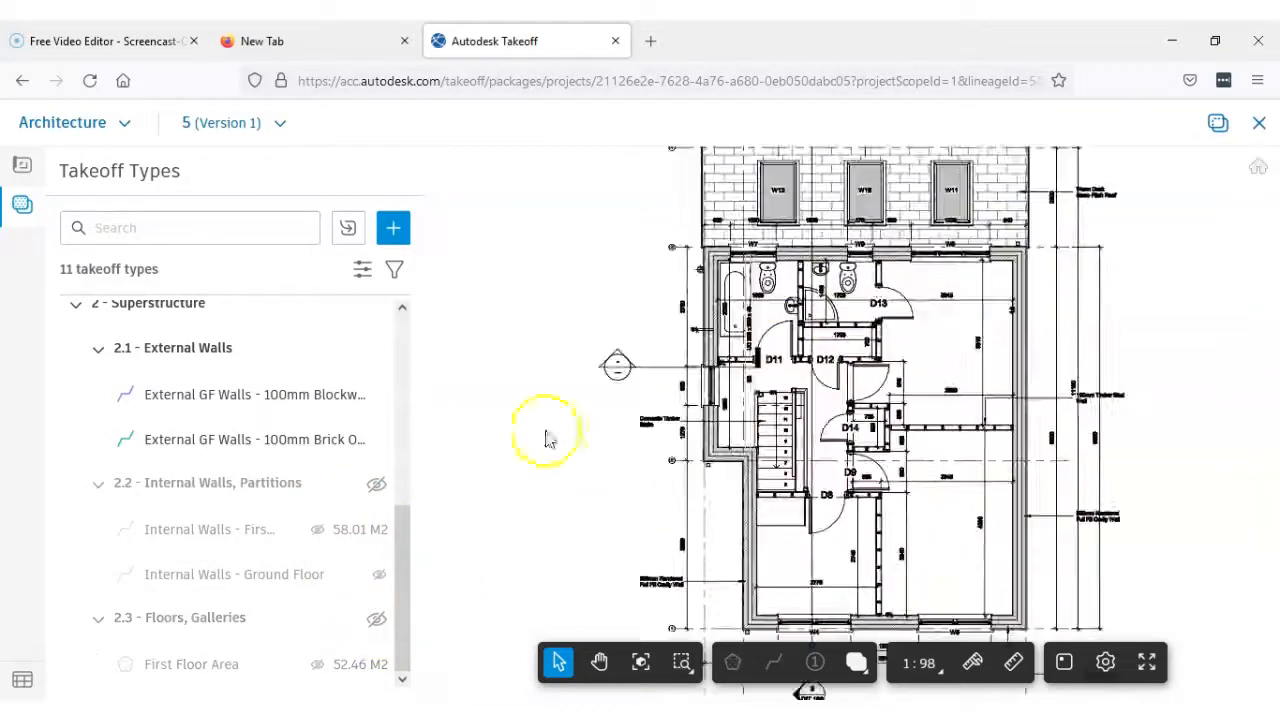
pyautogui.moveTo(400, 529); pyautogui.dragTo(404, 318)
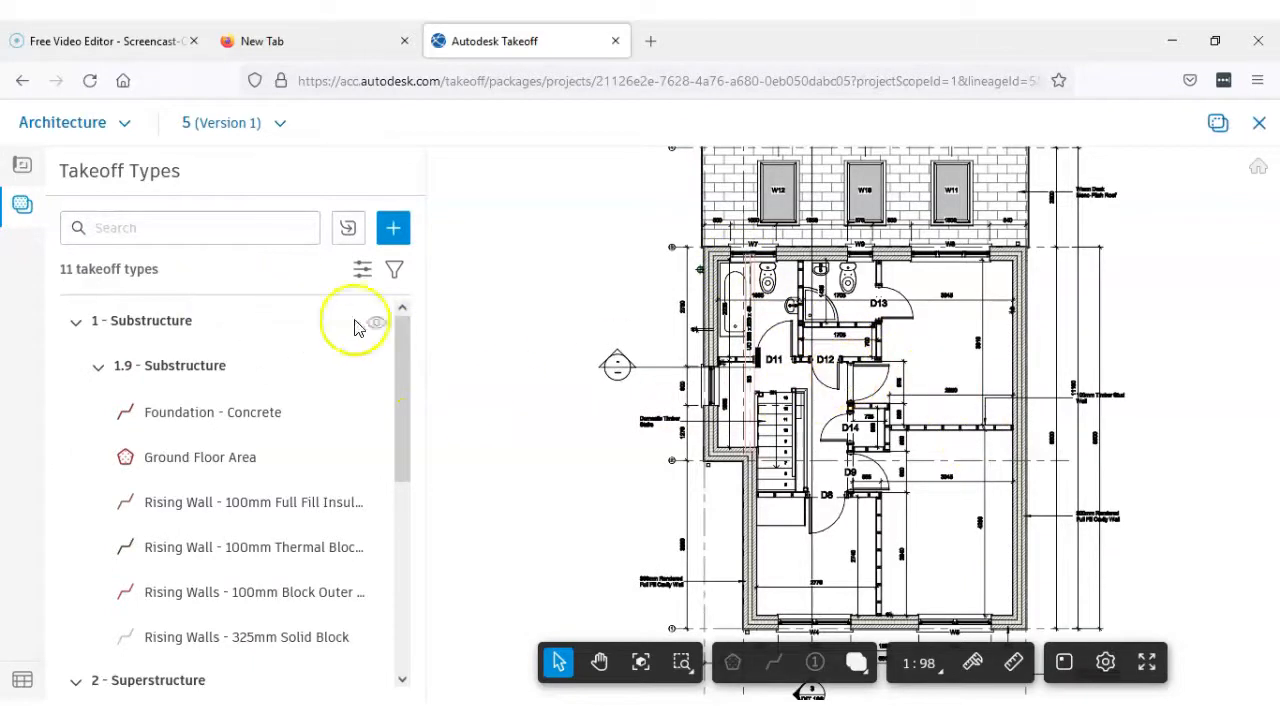
pyautogui.moveTo(399, 437); pyautogui.dragTo(409, 609)
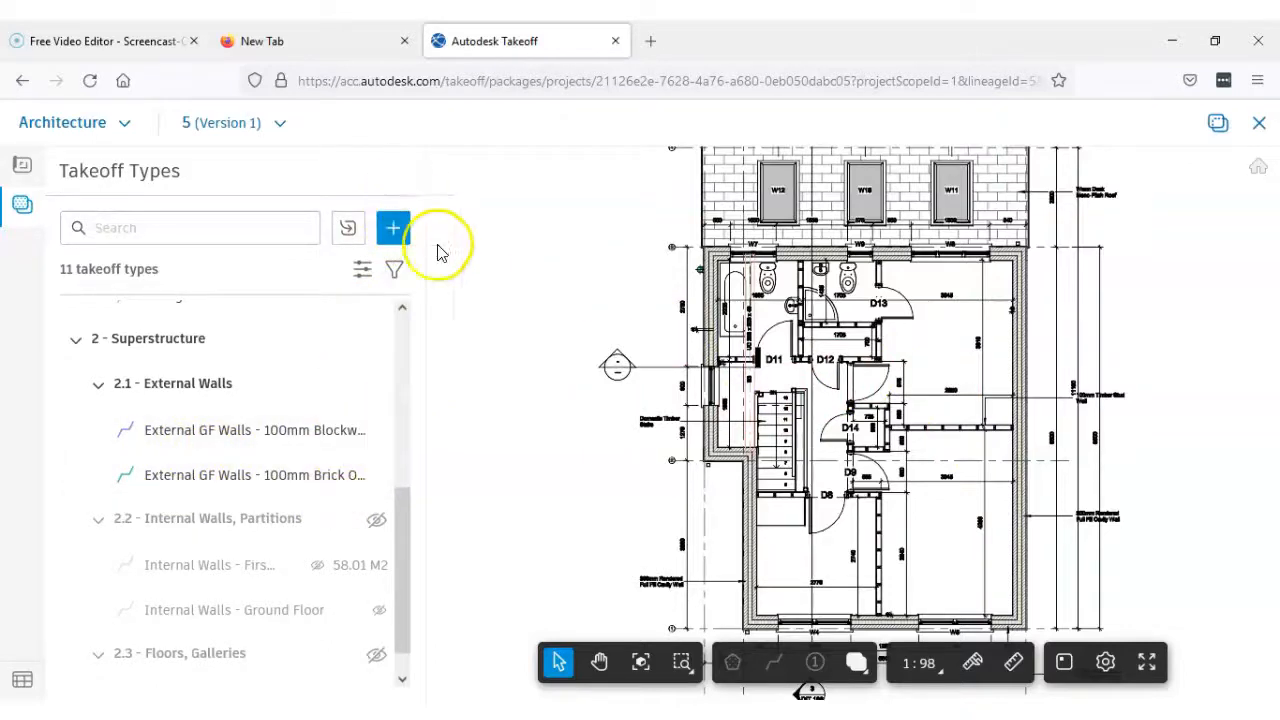
# Examine the inner and outer leaves of the first floor external cavity wall beside the bathroom
pyautogui.scroll(5, 708, 315)
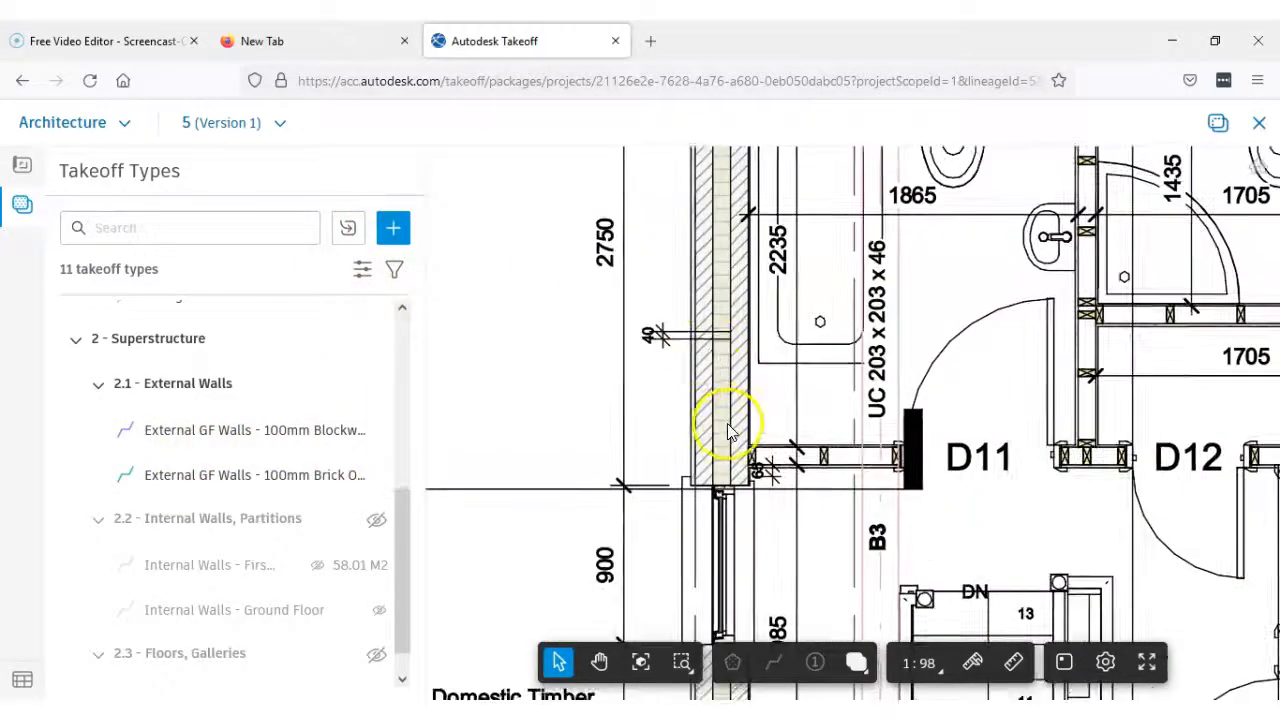
pyautogui.scroll(-3, 728, 430)
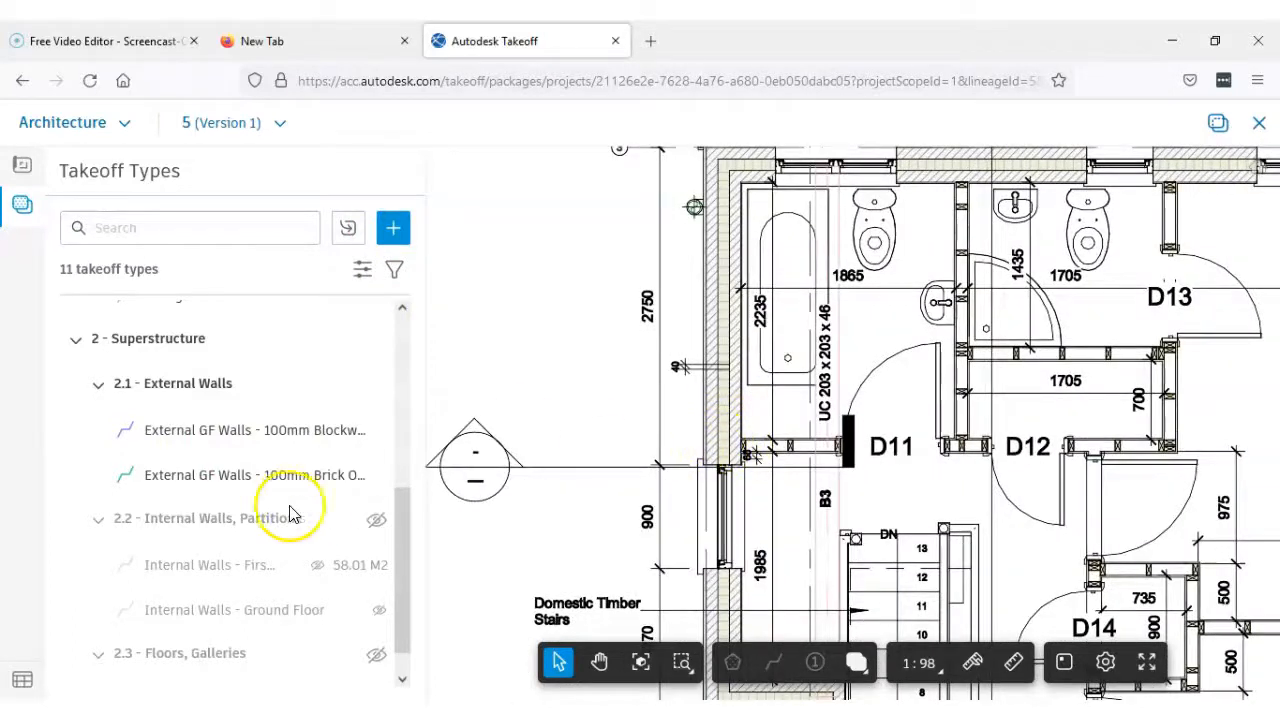
pyautogui.scroll(2, 733, 316)
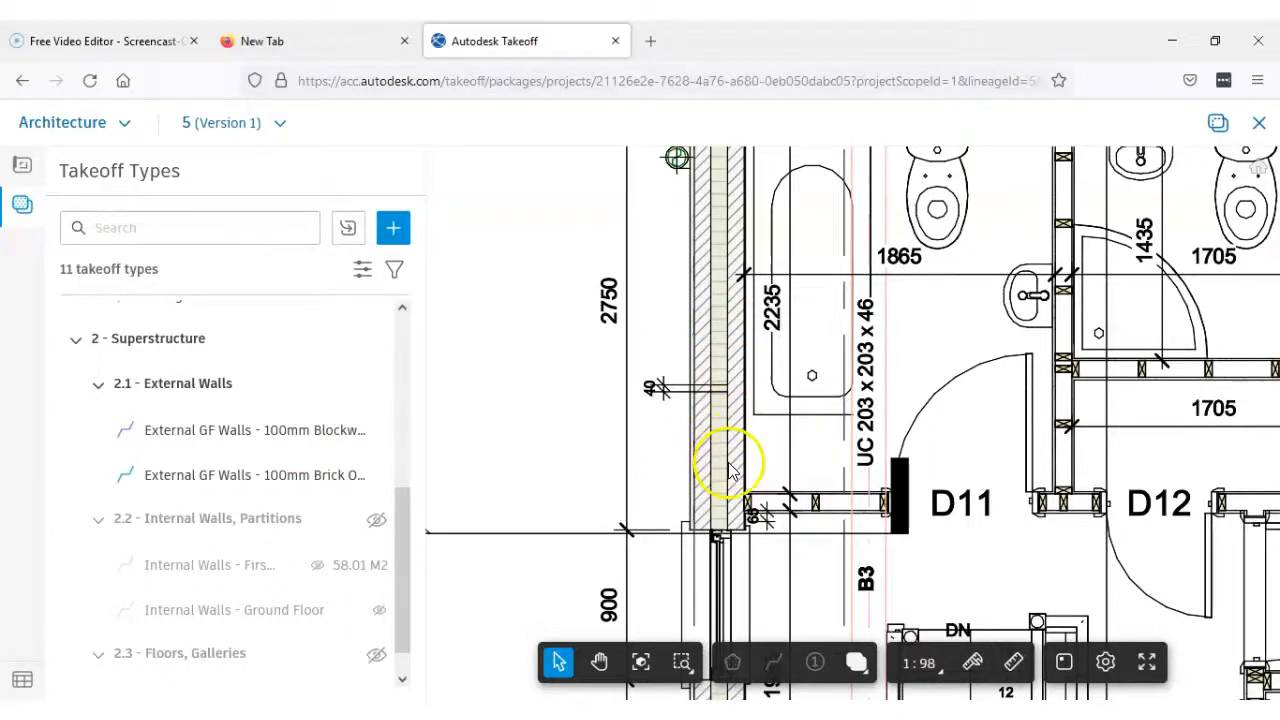
pyautogui.scroll(-1, 731, 432)
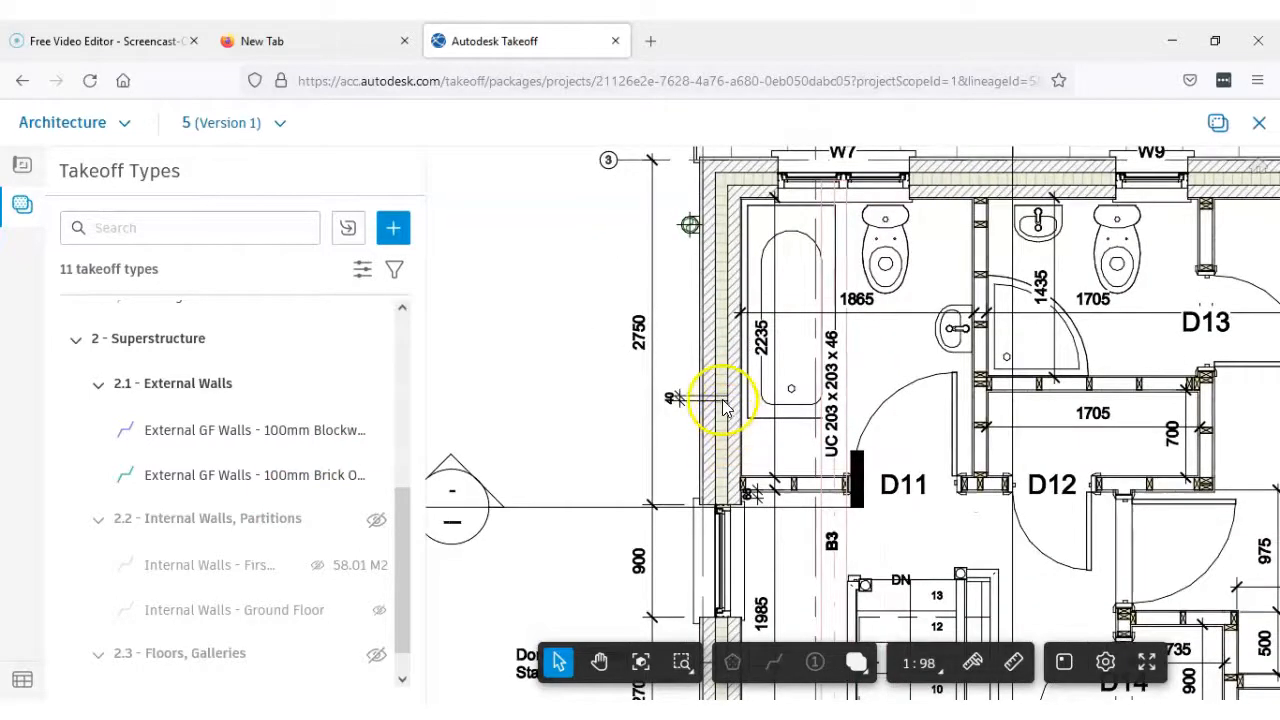
pyautogui.moveTo(725, 408); pyautogui.dragTo(677, 449, button='middle')
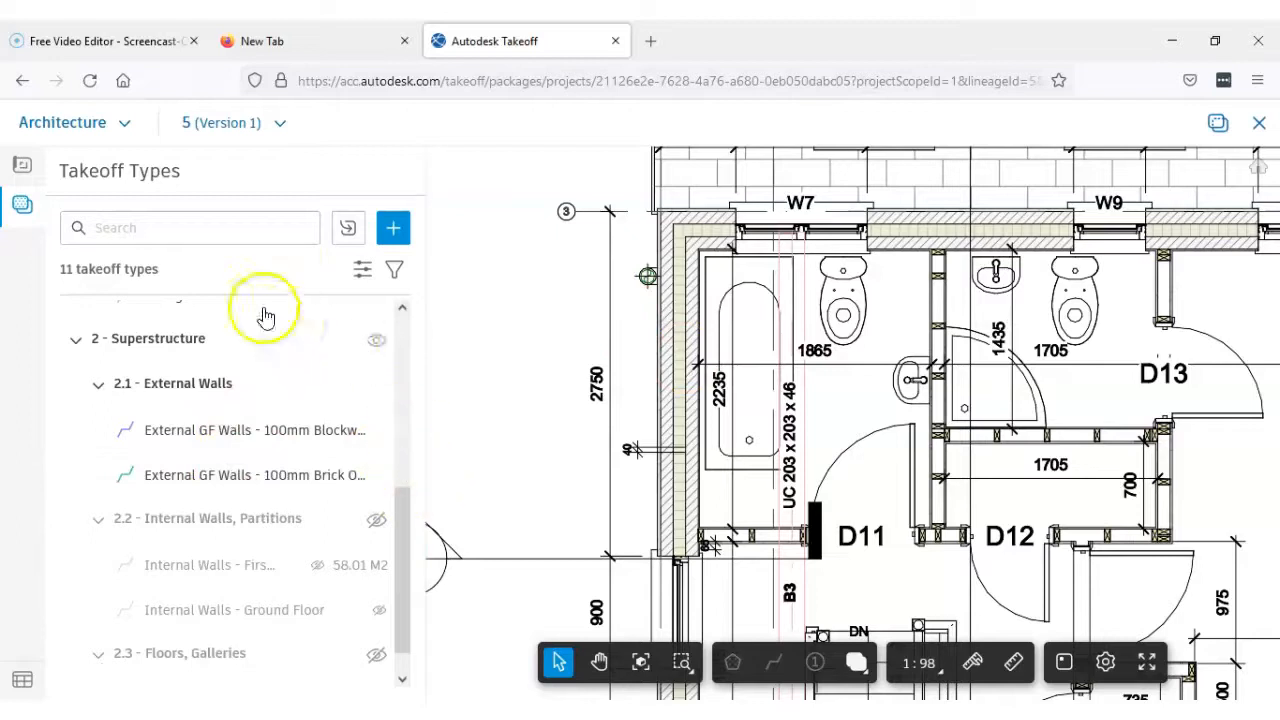
# Create a linear takeoff type named External FF Walls - 100mm Blockwork, classified under 2.1 - External Walls
pyautogui.click(389, 234)
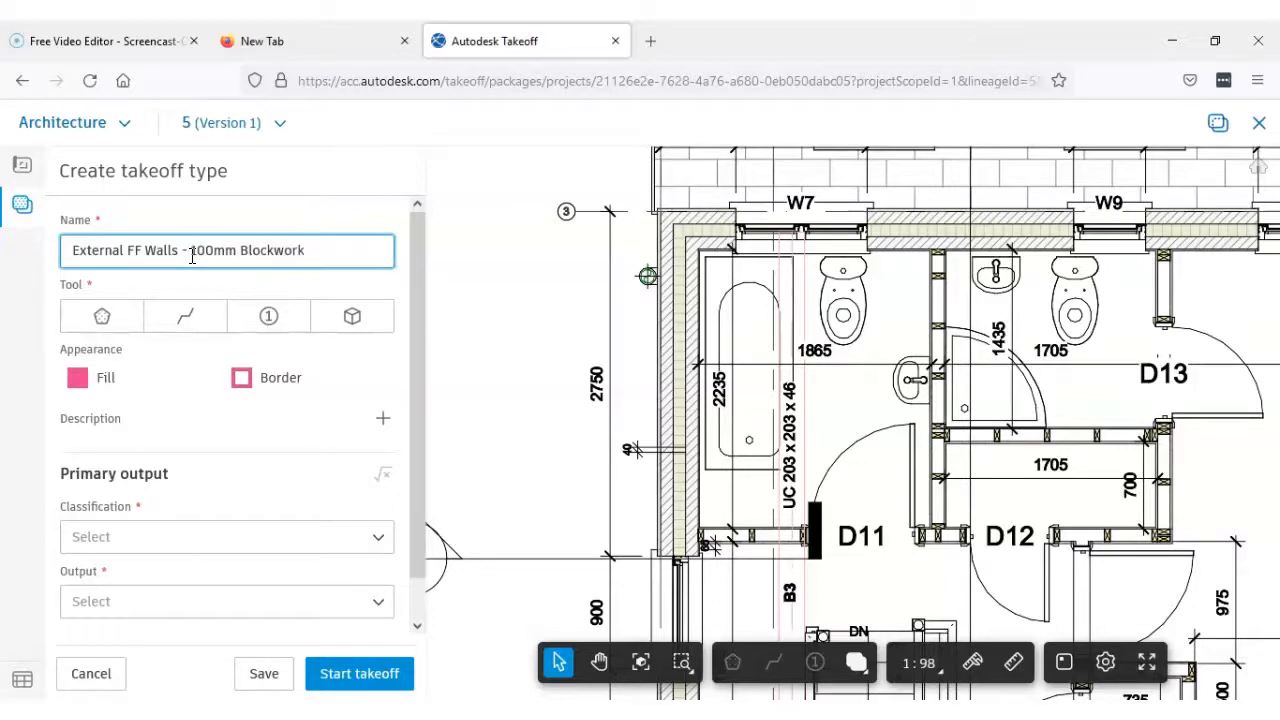
pyautogui.click(184, 320)
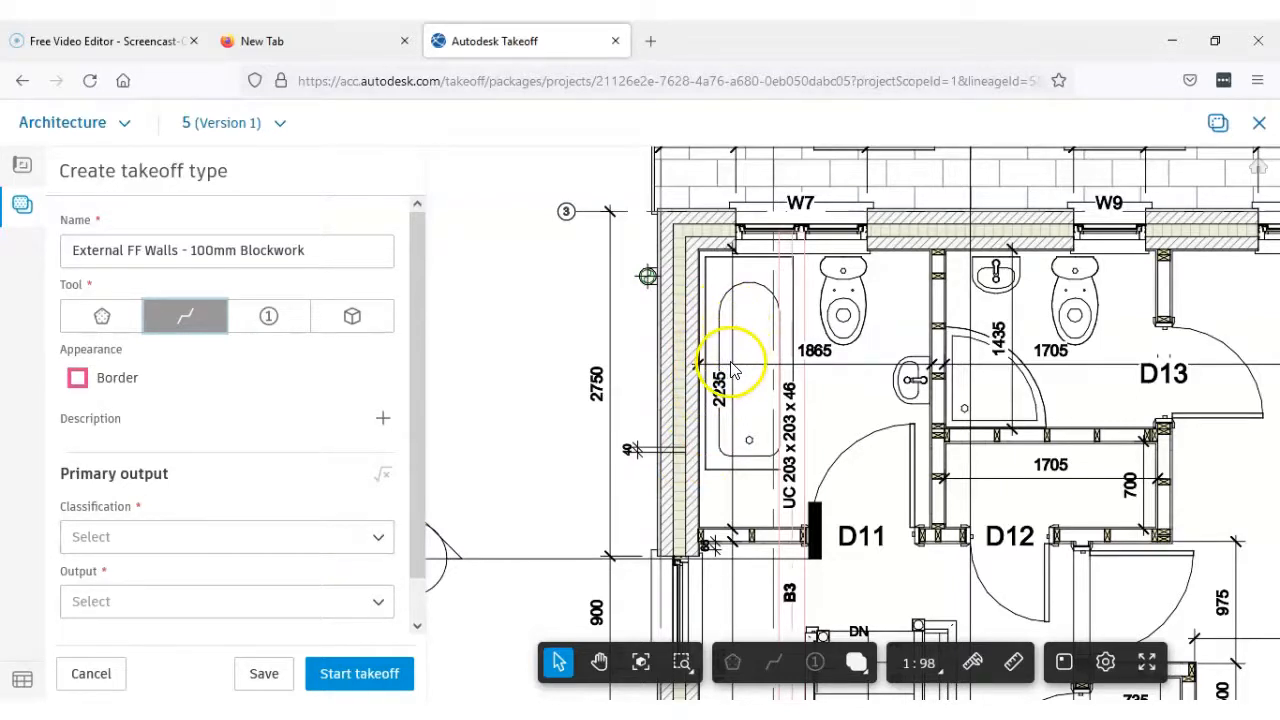
pyautogui.click(213, 538)
pyautogui.click(86, 236)
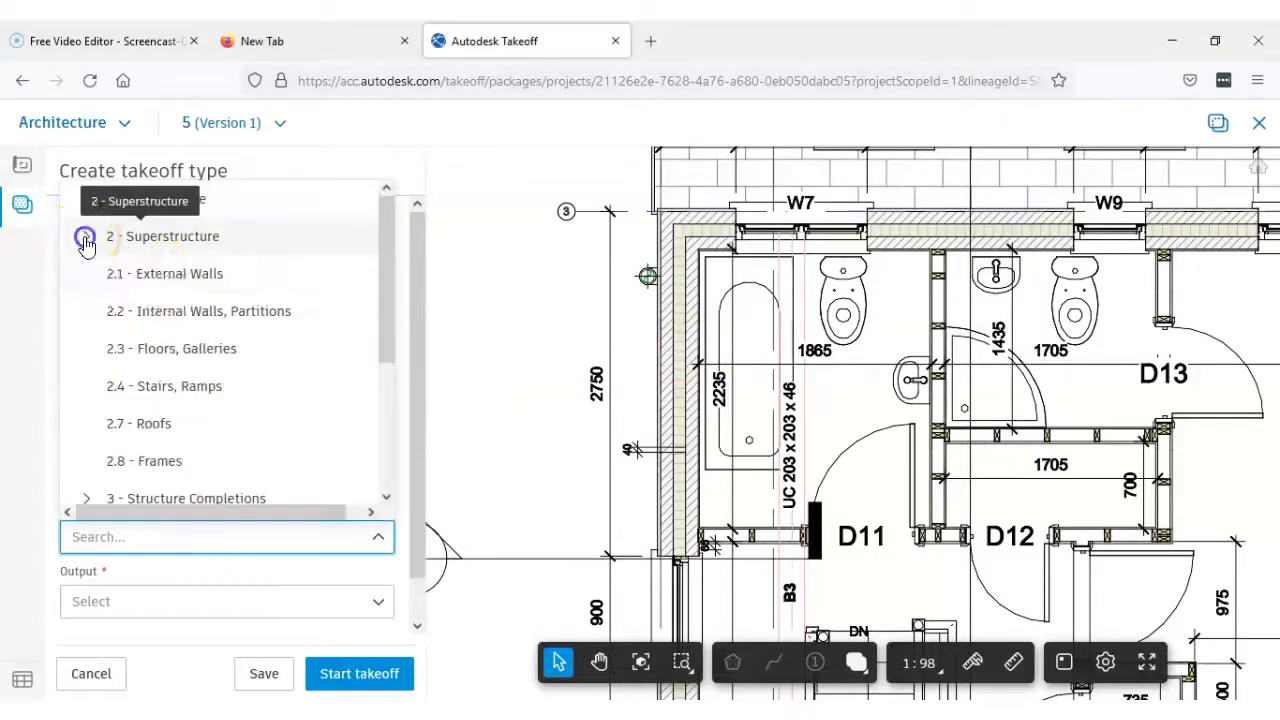
pyautogui.click(112, 274)
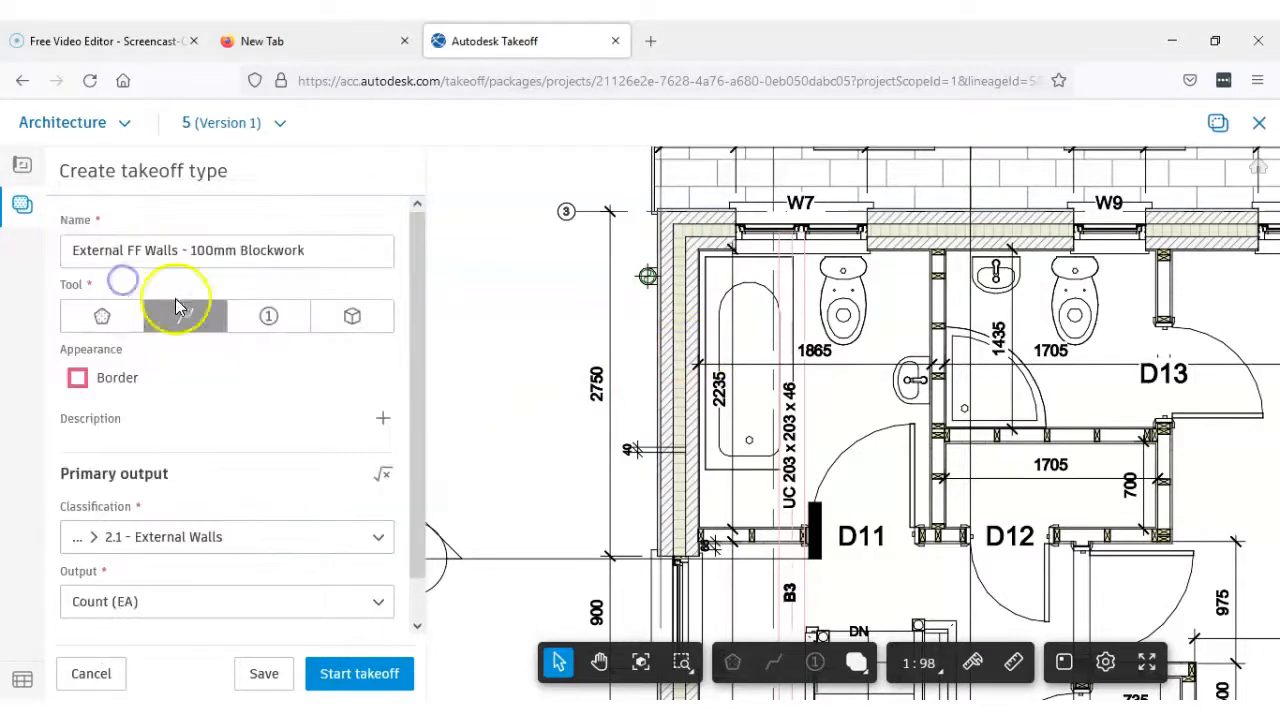
# Set the new wall type's output to Square Meters (M2) with a default height of 2.418 m, and start its takeoff
pyautogui.click(242, 604)
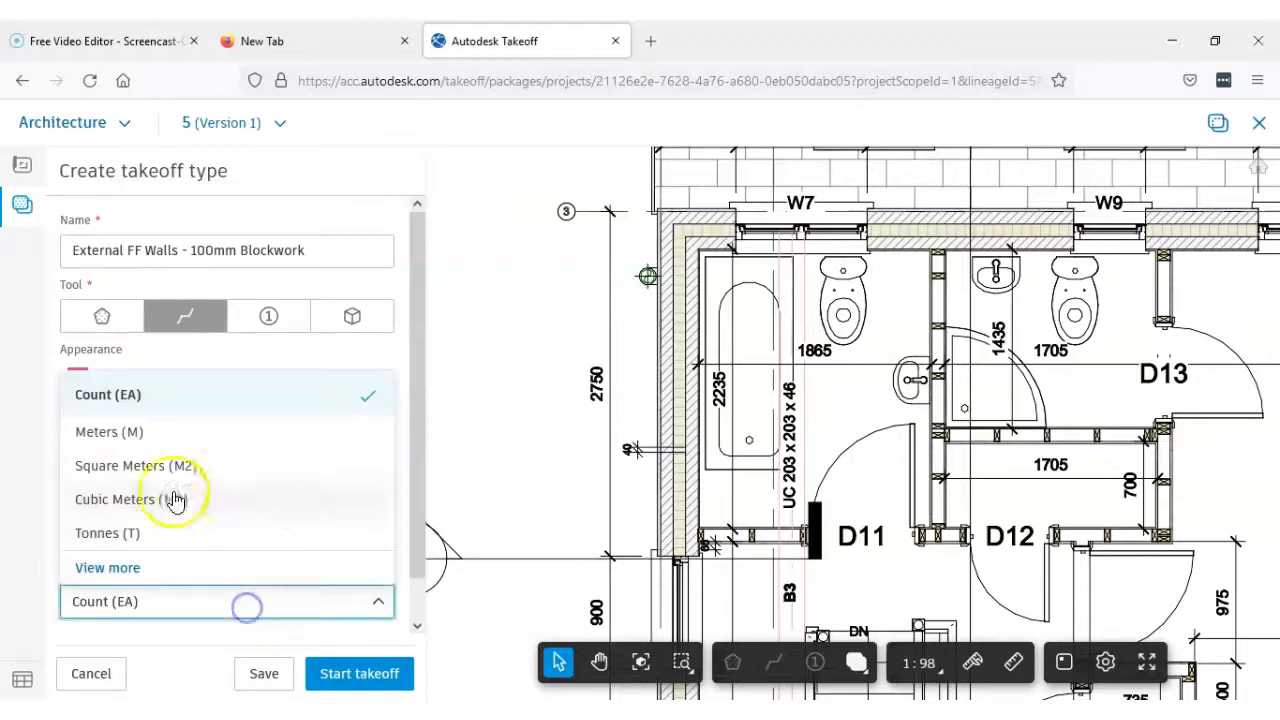
pyautogui.click(153, 476)
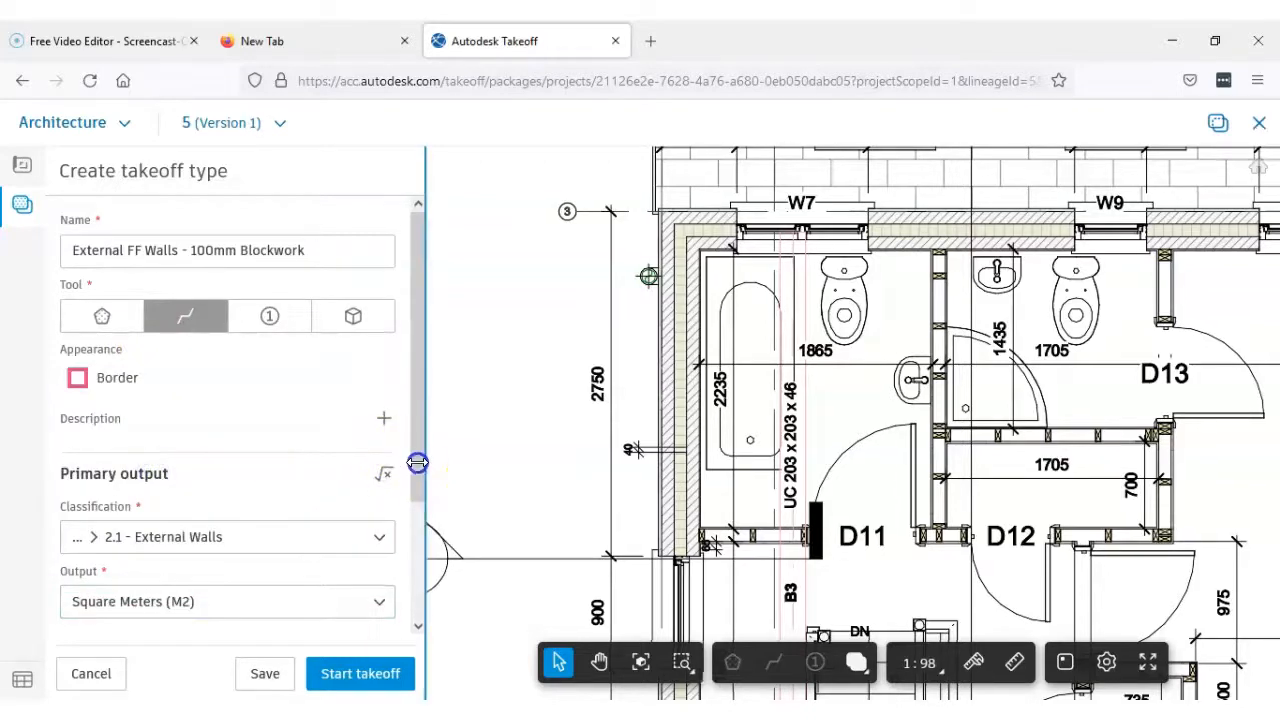
pyautogui.moveTo(414, 471); pyautogui.dragTo(405, 627)
pyautogui.click(271, 607)
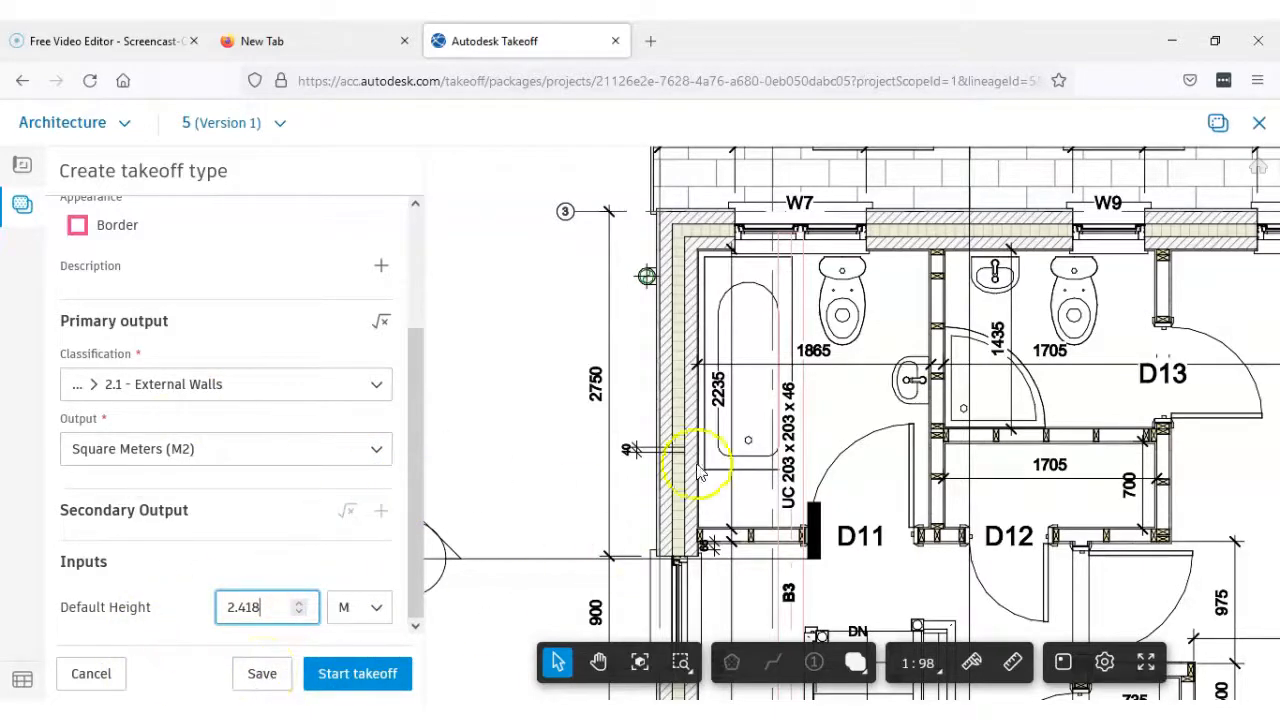
pyautogui.click(328, 680)
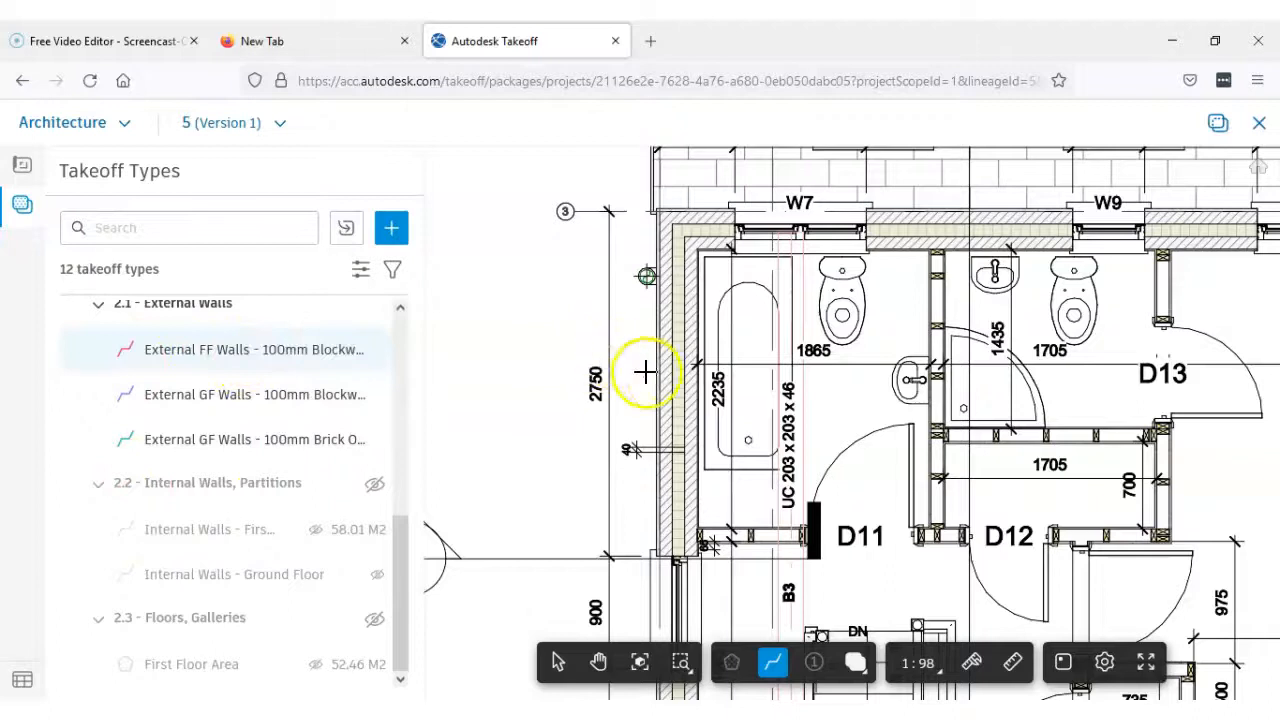
# Restart the External FF Walls - 100mm Blockwork takeoff and place its first point in the outer leaf at the grid line 1 corner beside W4
pyautogui.scroll(2, 660, 378)
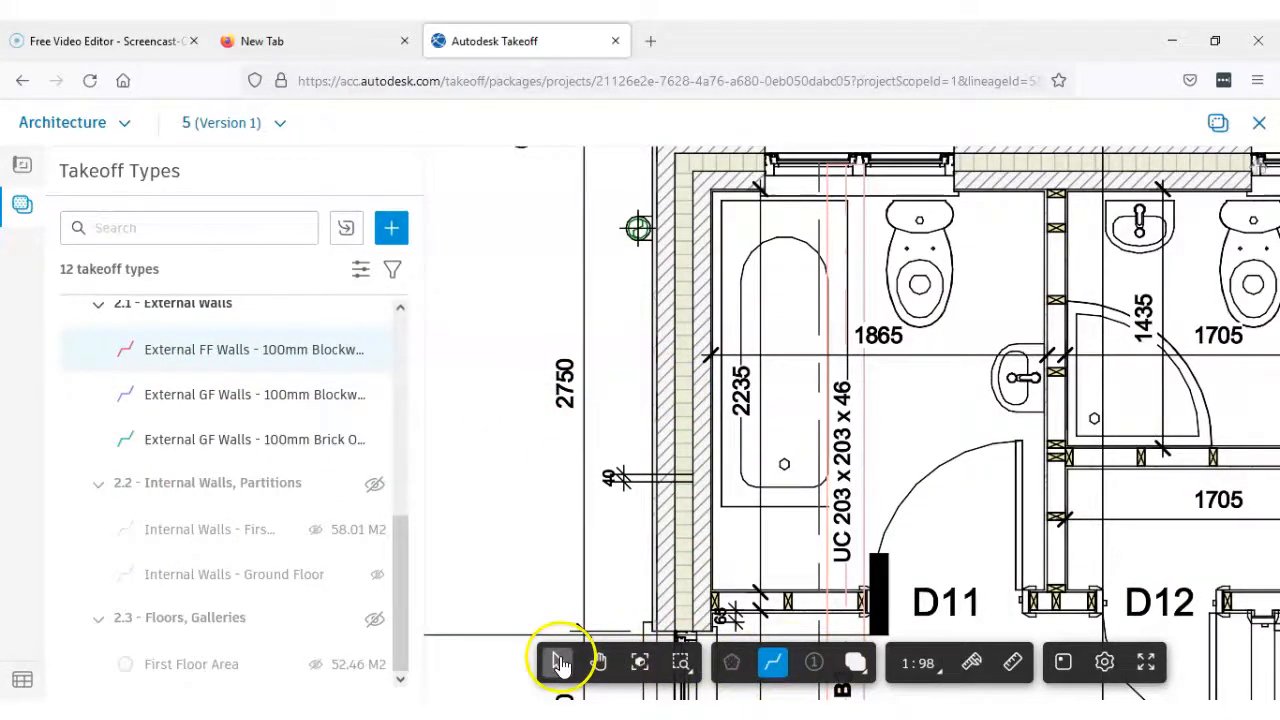
pyautogui.click(558, 663)
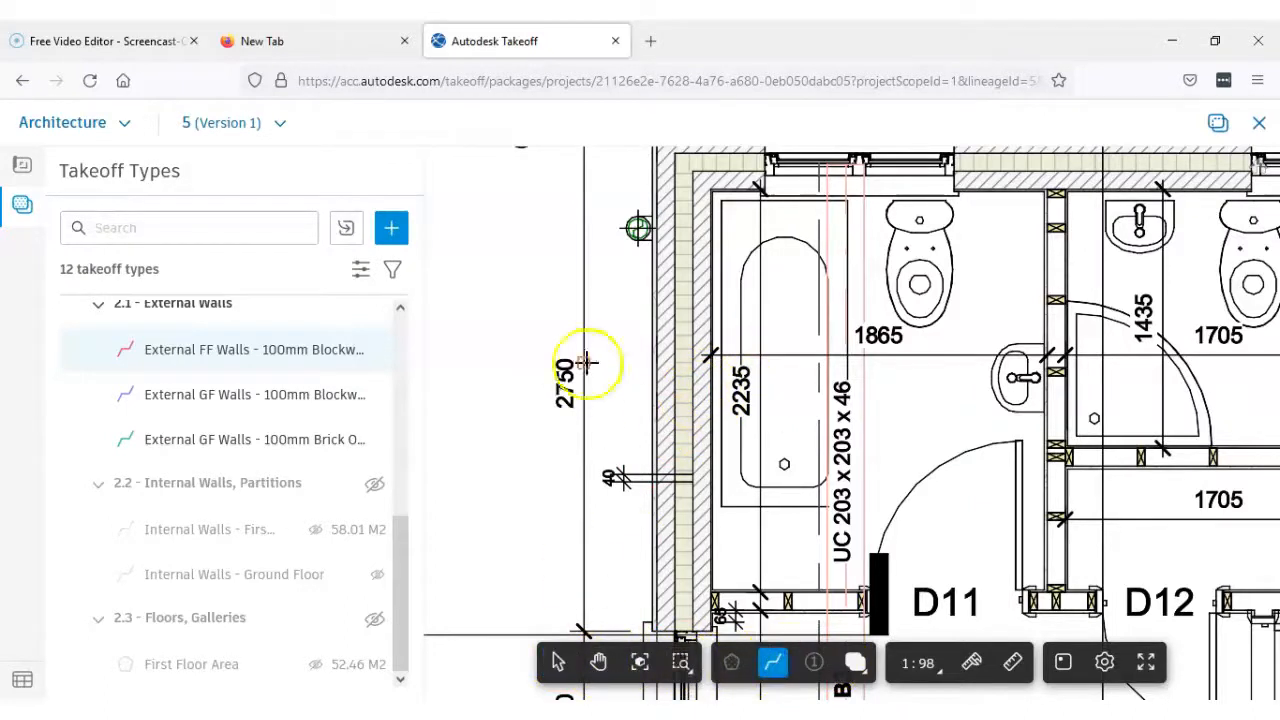
pyautogui.click(190, 357)
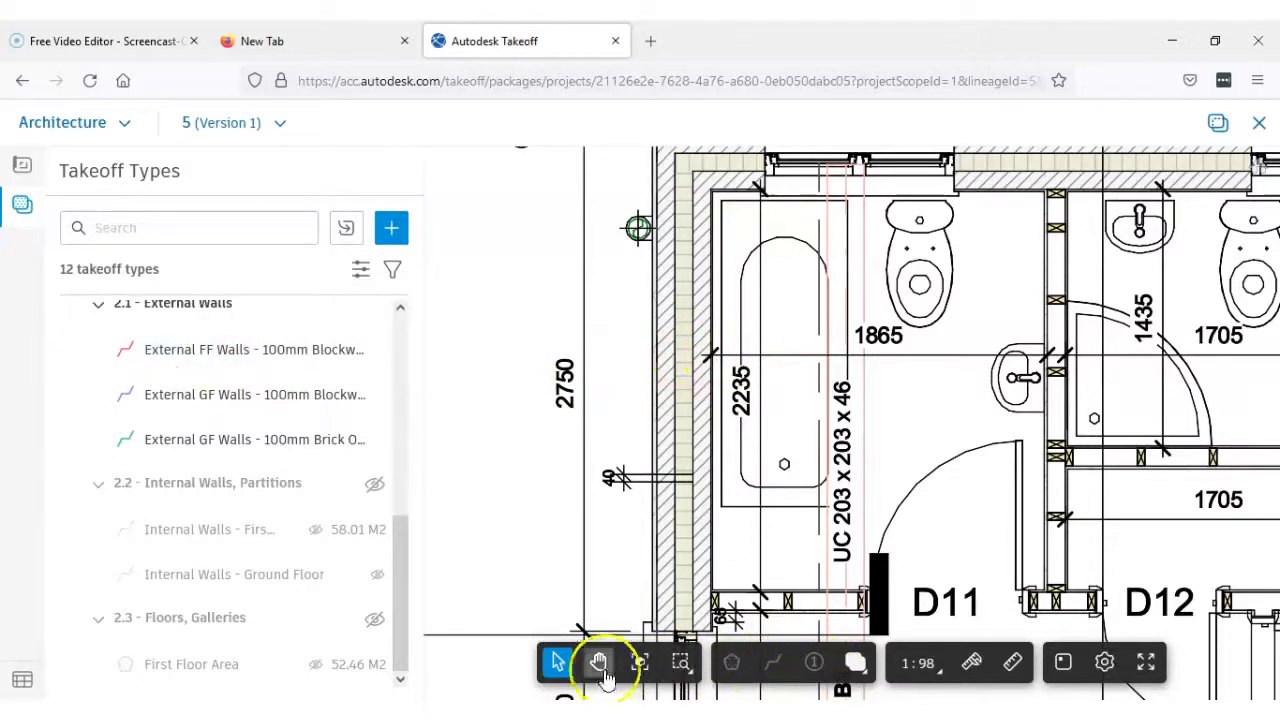
pyautogui.click(212, 357)
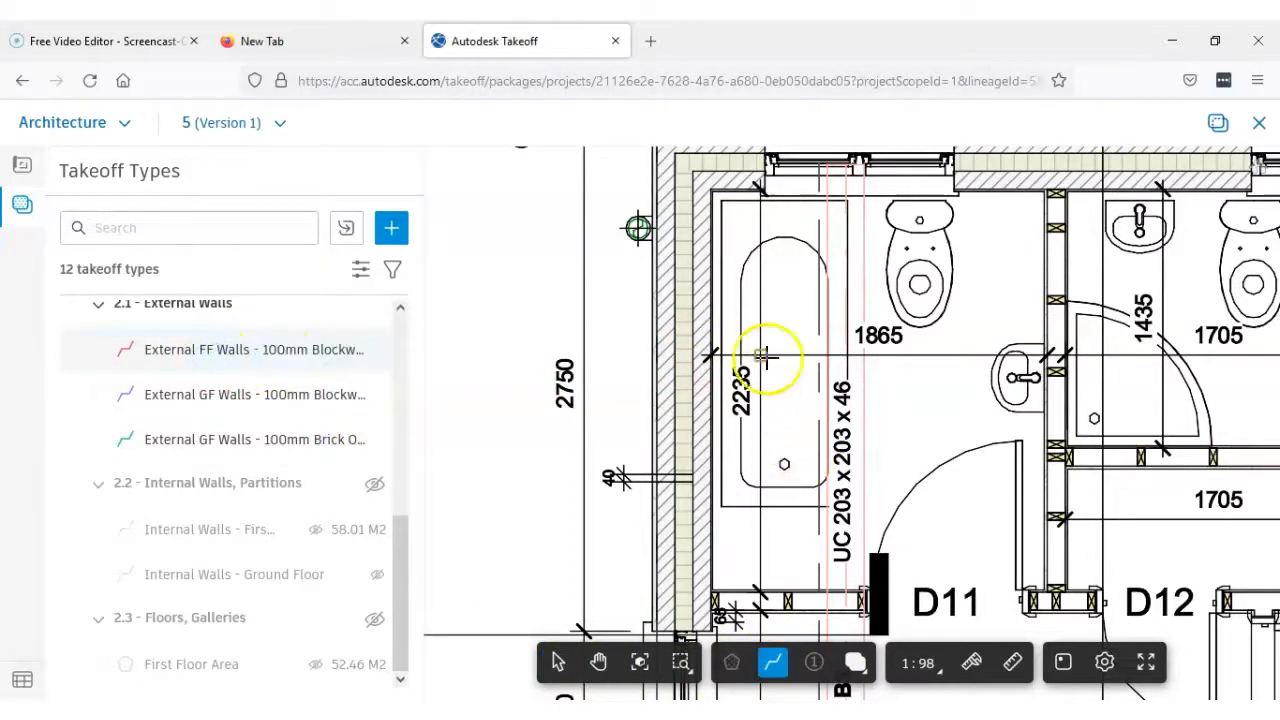
pyautogui.scroll(-4, 766, 360)
pyautogui.scroll(-2, 766, 487)
pyautogui.moveTo(783, 523); pyautogui.dragTo(711, 357, button='middle')
pyautogui.scroll(-2, 730, 445)
pyautogui.moveTo(732, 450); pyautogui.dragTo(689, 300, button='middle')
pyautogui.moveTo(826, 519); pyautogui.dragTo(794, 298, button='middle')
pyautogui.scroll(5, 641, 496)
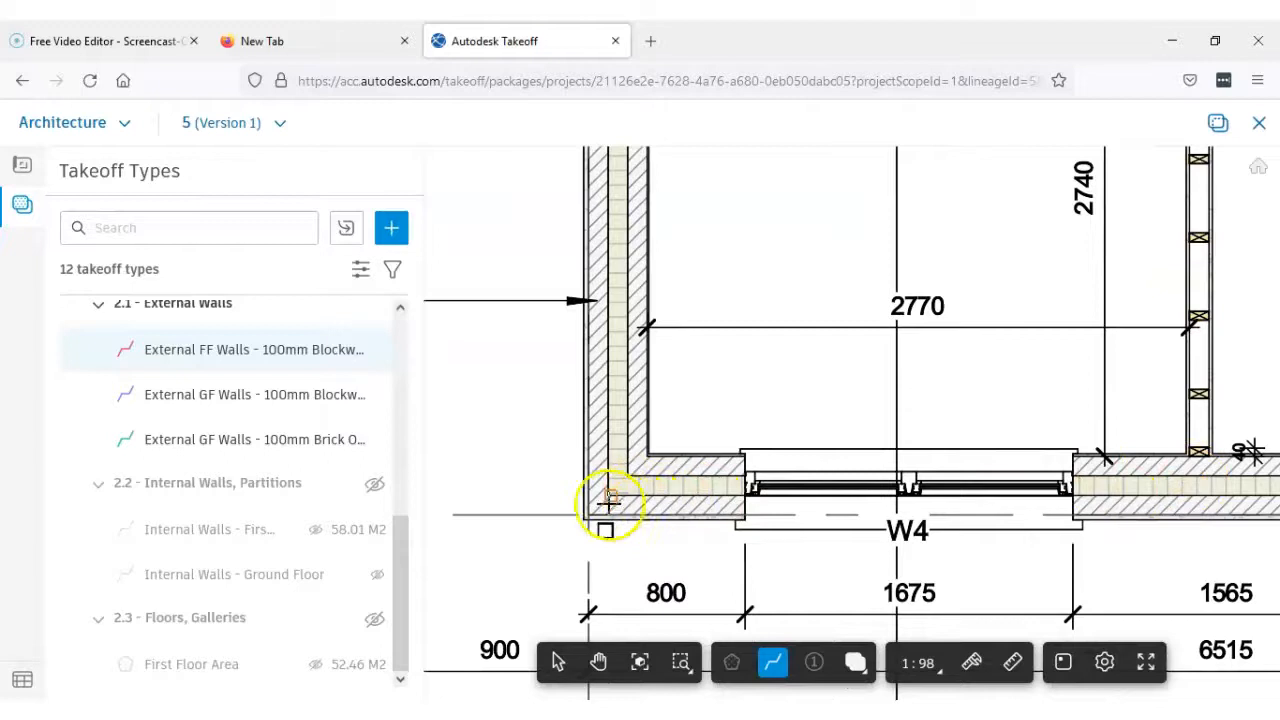
pyautogui.scroll(5, 608, 497)
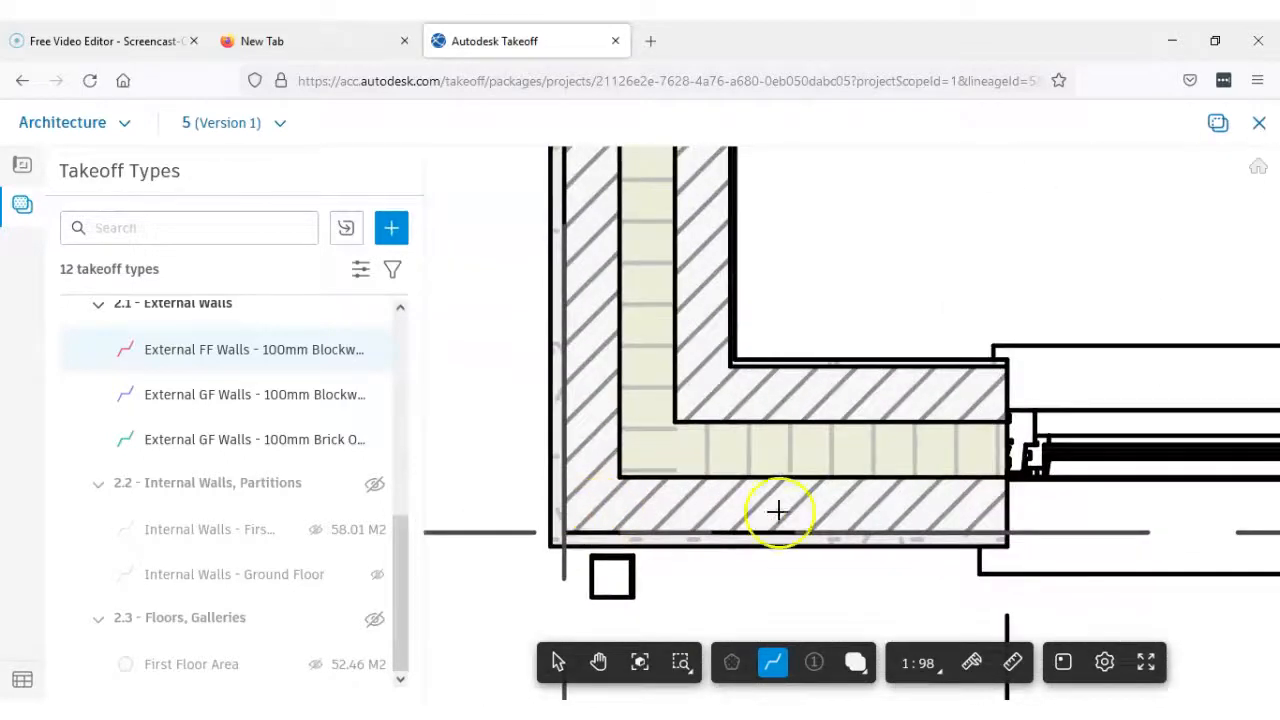
pyautogui.scroll(-3, 962, 502)
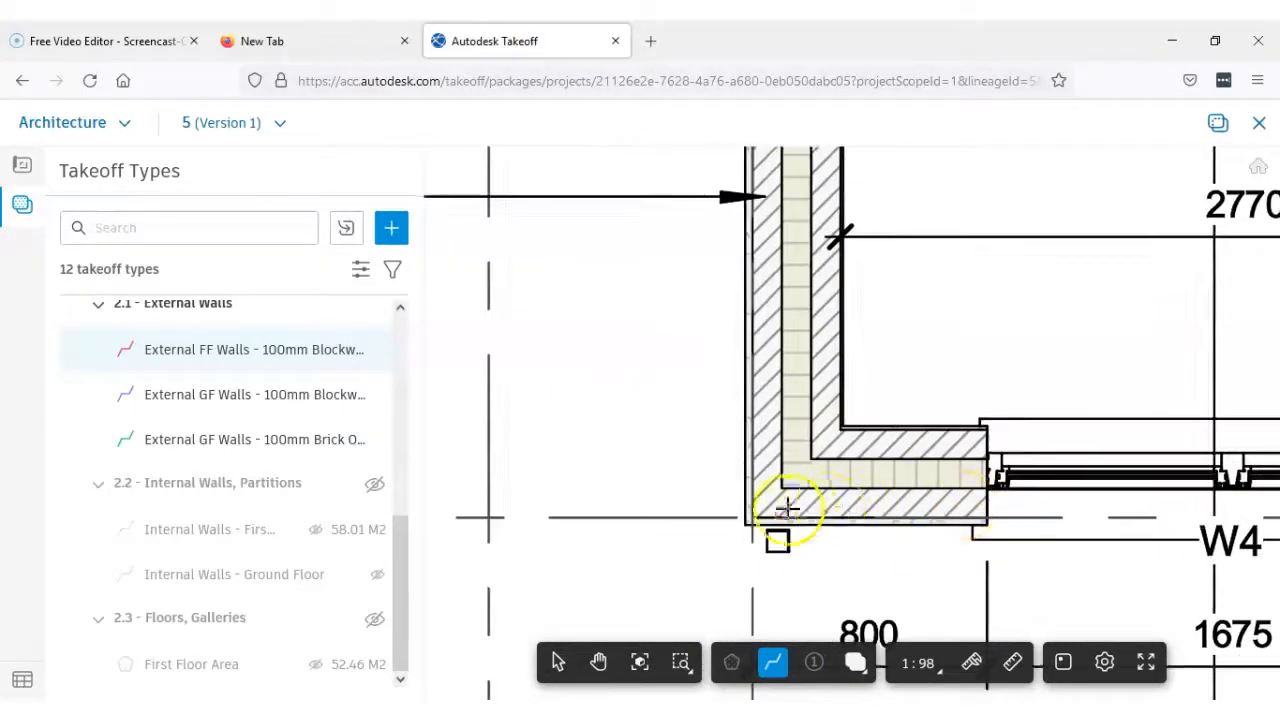
pyautogui.scroll(2, 788, 509)
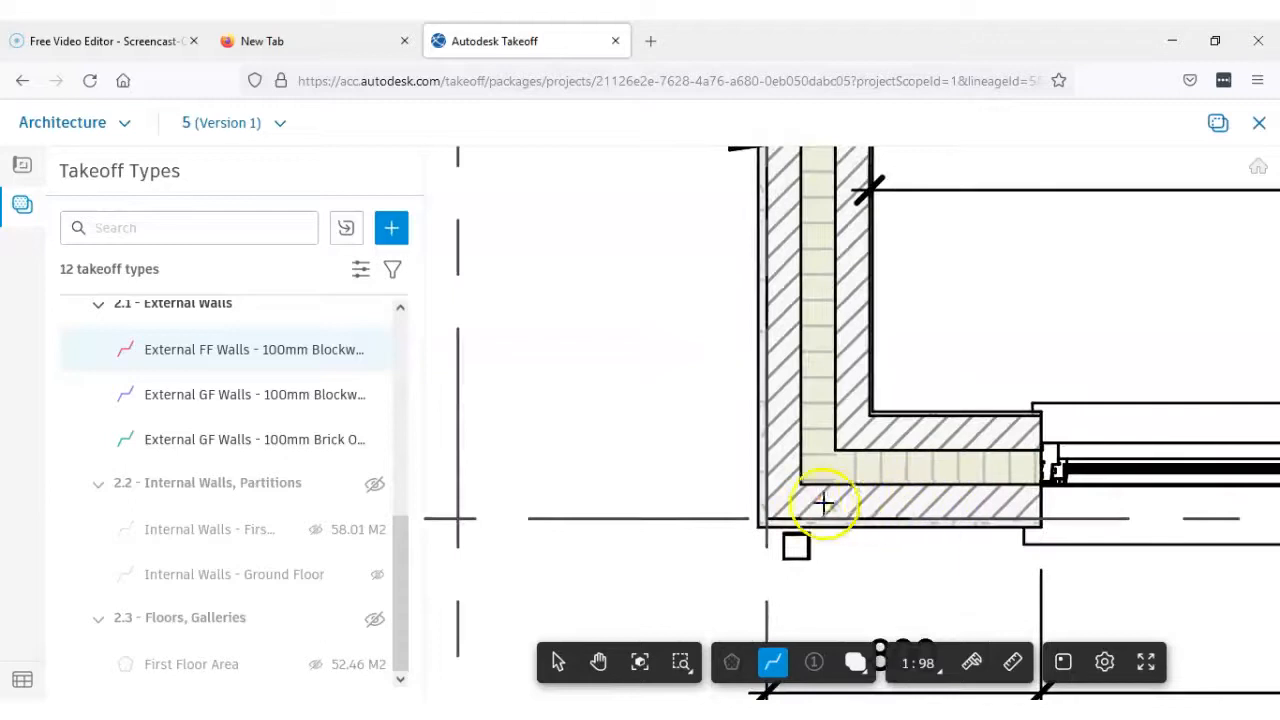
pyautogui.scroll(1, 789, 498)
pyautogui.scroll(1, 781, 497)
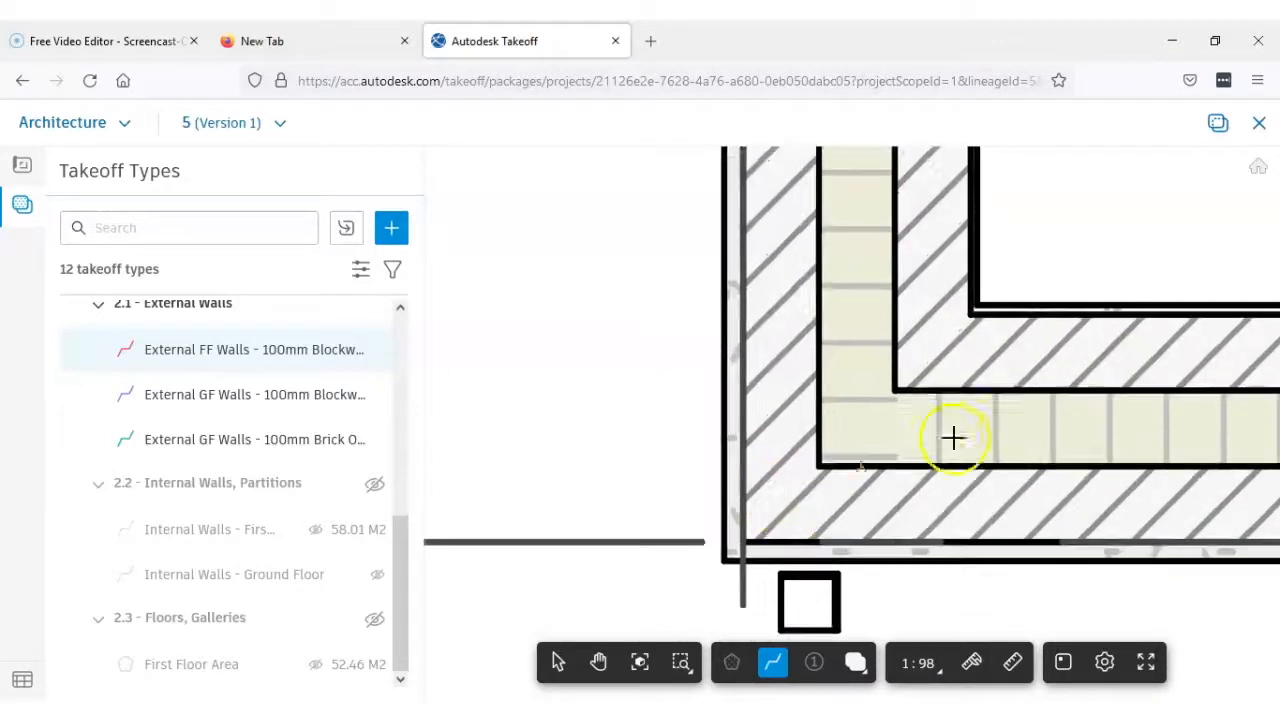
pyautogui.scroll(-2, 912, 458)
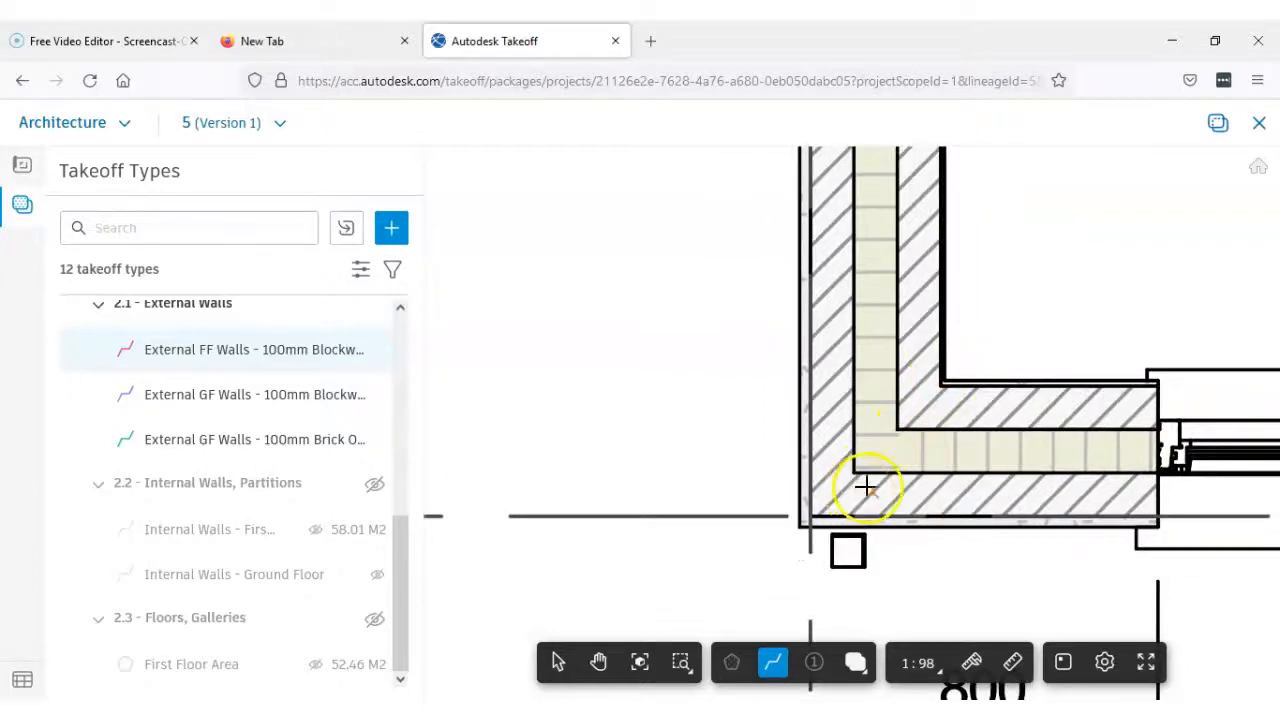
pyautogui.scroll(1, 850, 479)
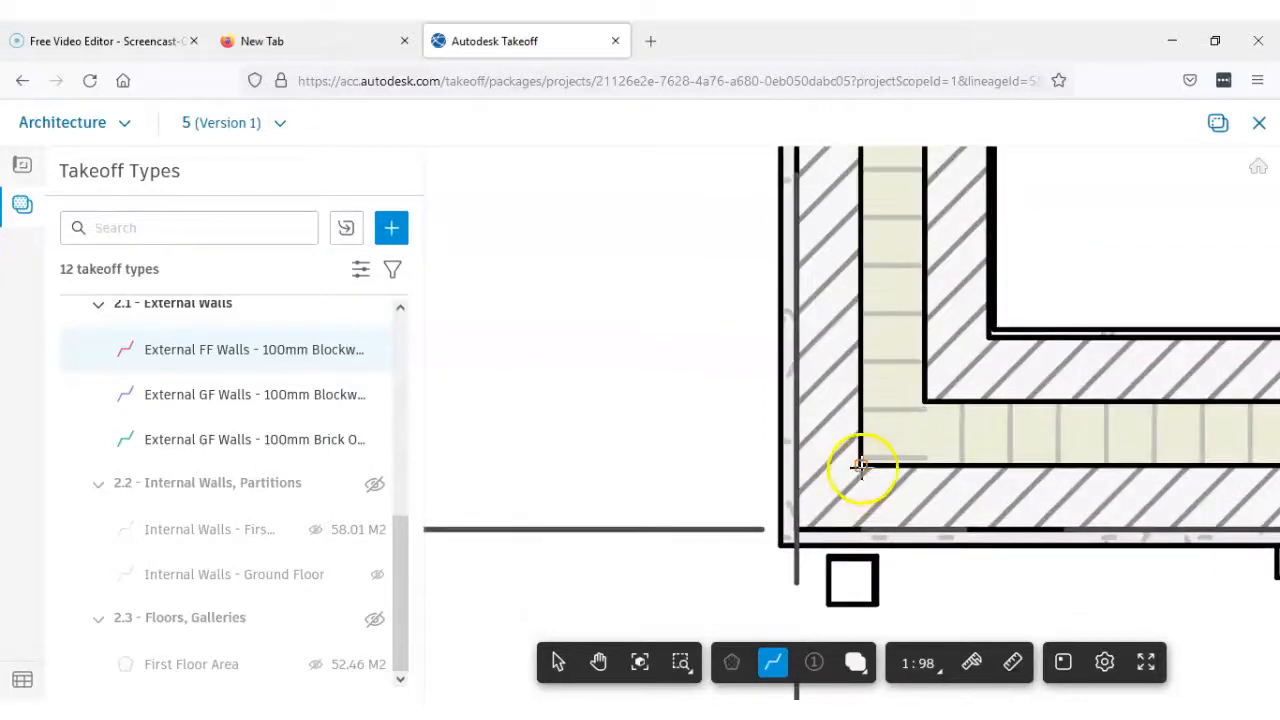
pyautogui.scroll(1, 854, 477)
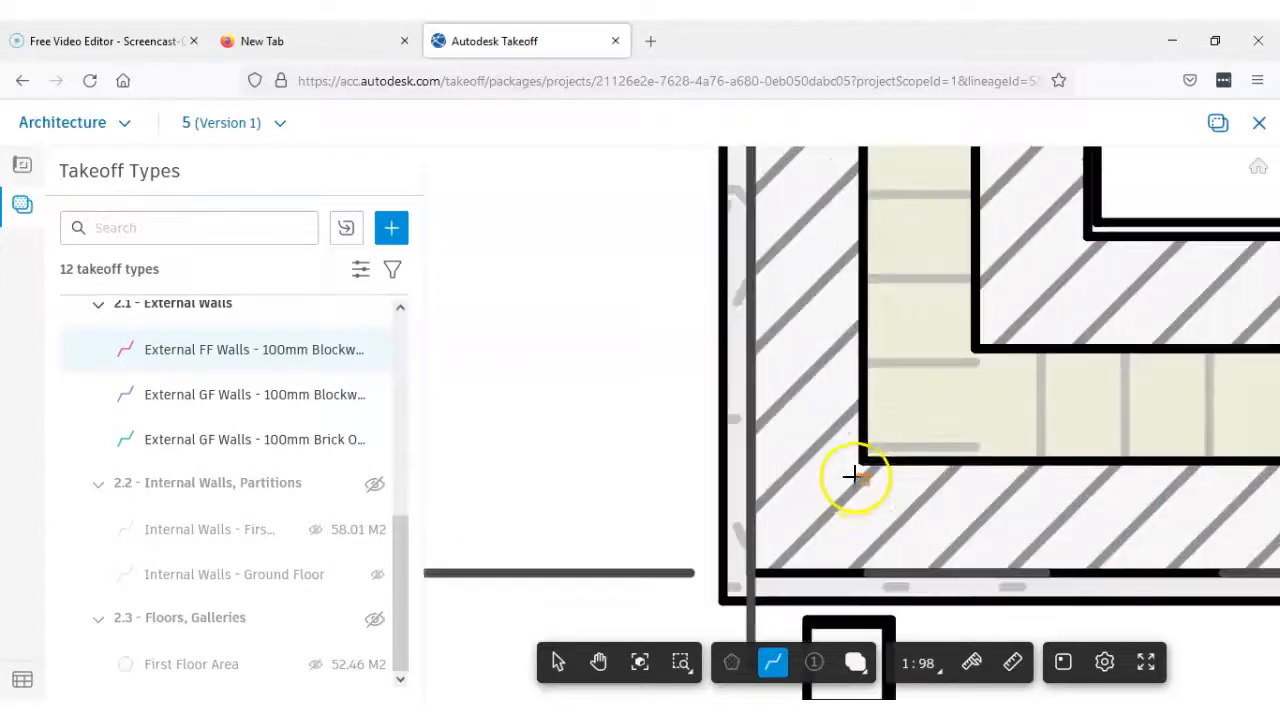
pyautogui.click(810, 511)
# Trace the outer leaf up to the recessed corner on grid line 2, and on to the projecting corner beside the 1270 dimension
pyautogui.scroll(-5, 843, 443)
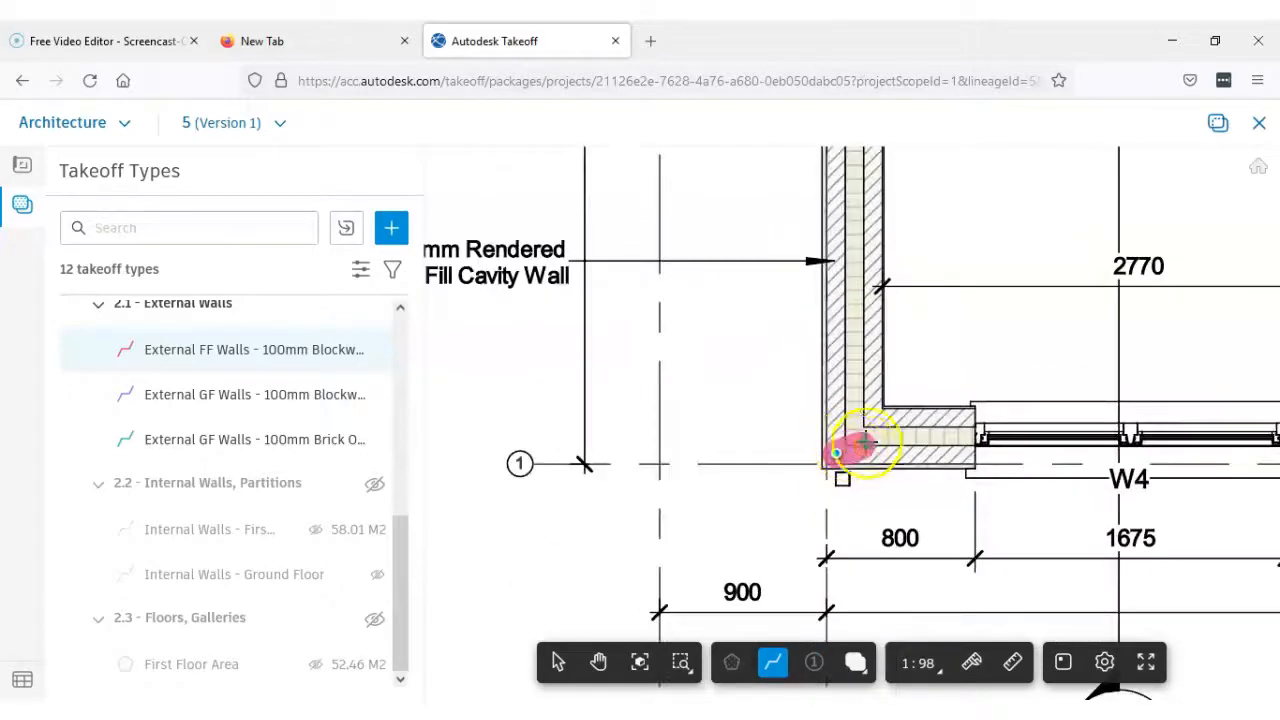
pyautogui.moveTo(861, 440); pyautogui.dragTo(787, 682, button='middle')
pyautogui.scroll(-2, 777, 487)
pyautogui.moveTo(753, 232); pyautogui.dragTo(750, 531, button='middle')
pyautogui.scroll(2, 768, 484)
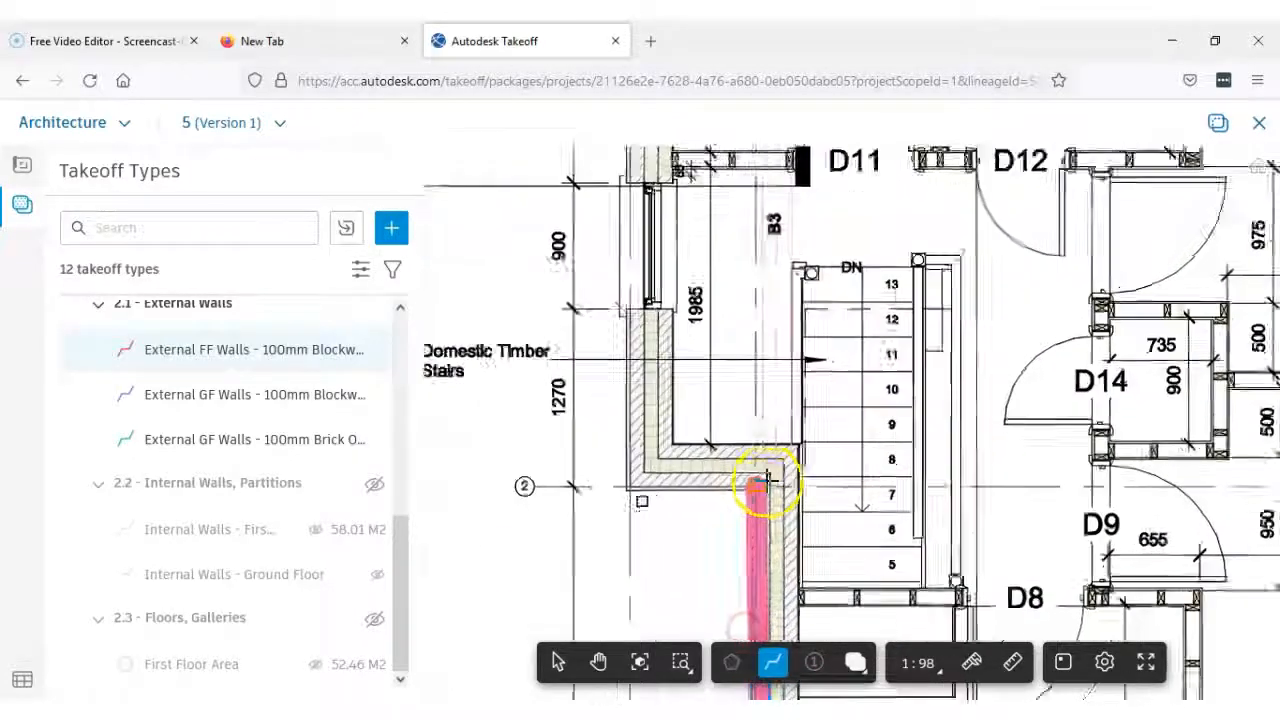
pyautogui.scroll(4, 766, 487)
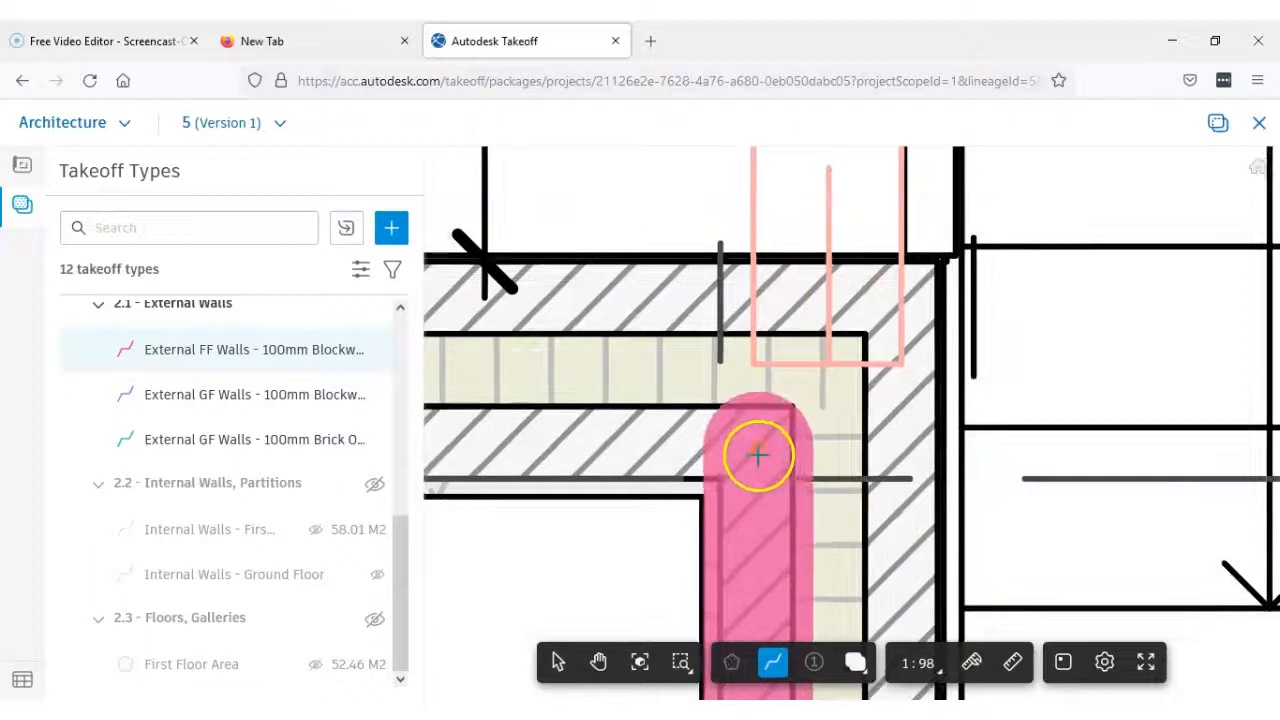
pyautogui.scroll(3, 755, 453)
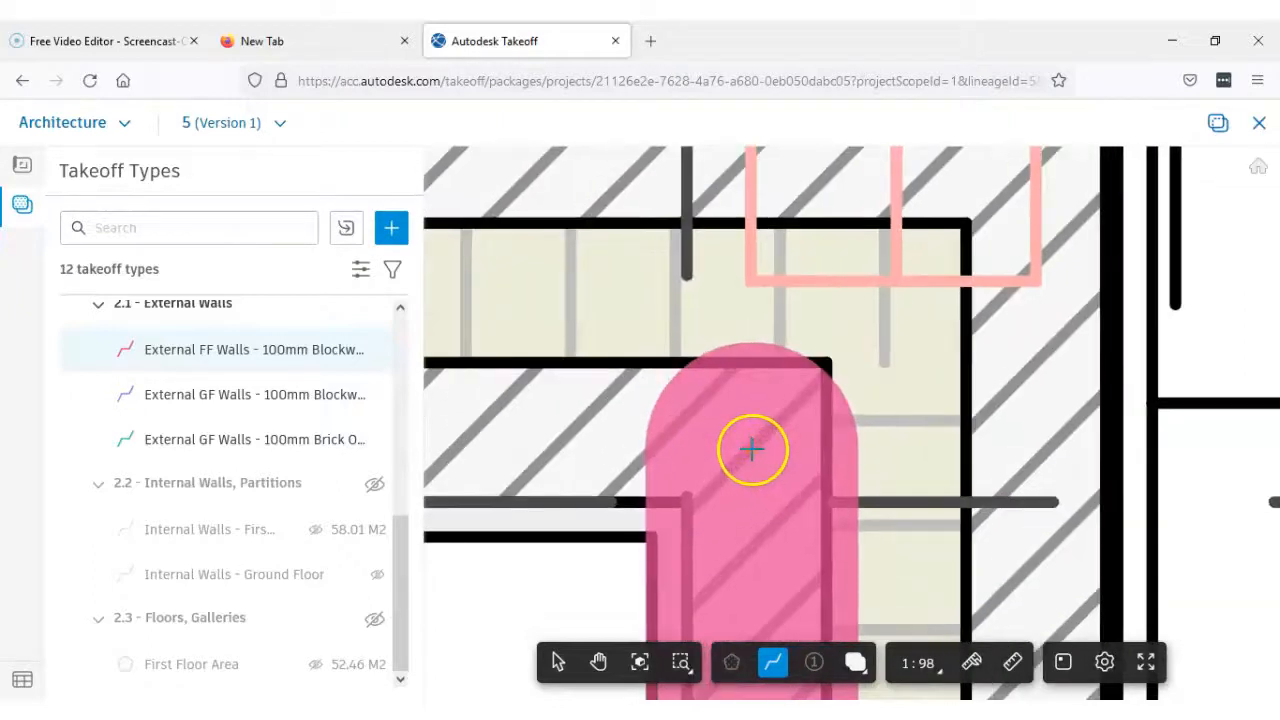
pyautogui.scroll(5, 750, 447)
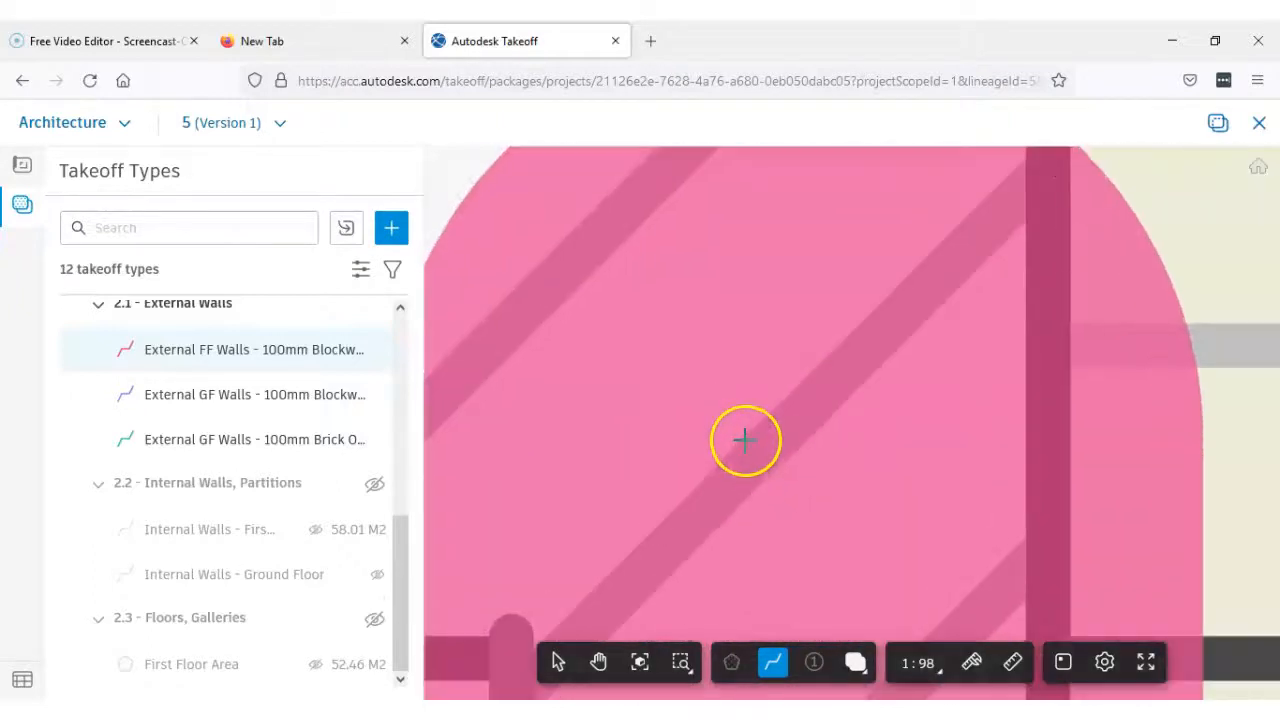
pyautogui.scroll(-8, 745, 433)
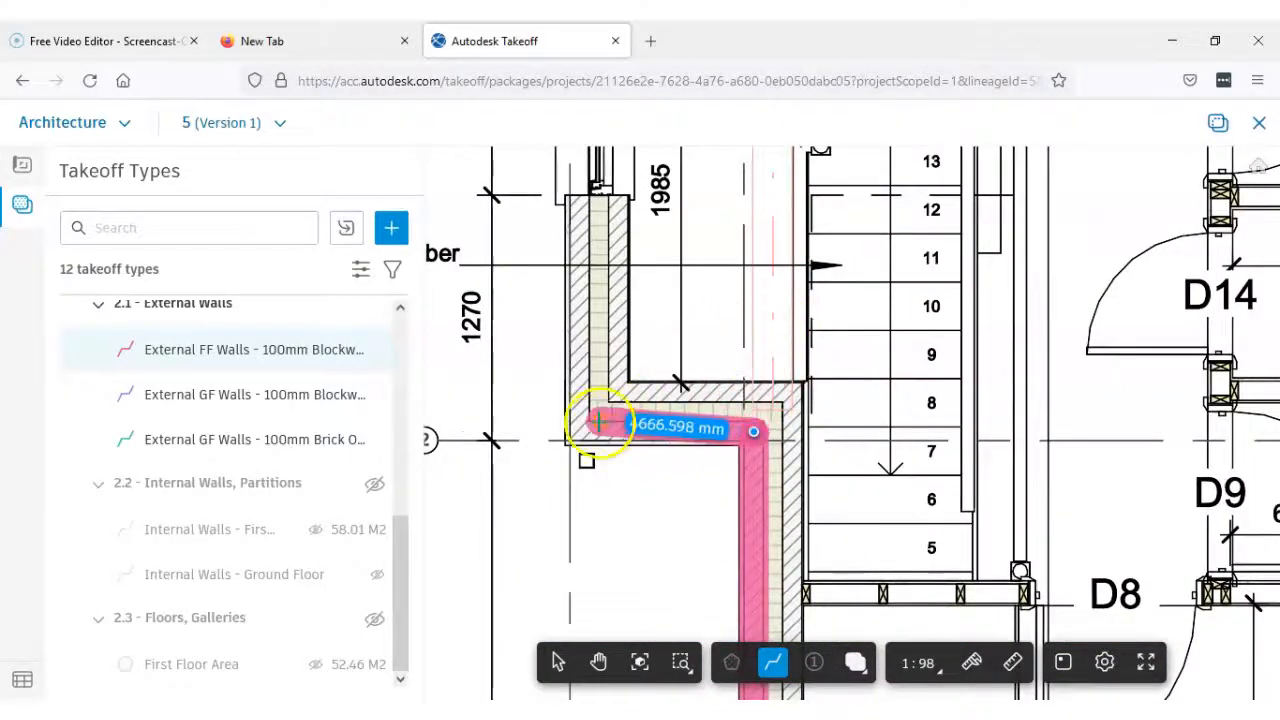
pyautogui.scroll(6, 597, 421)
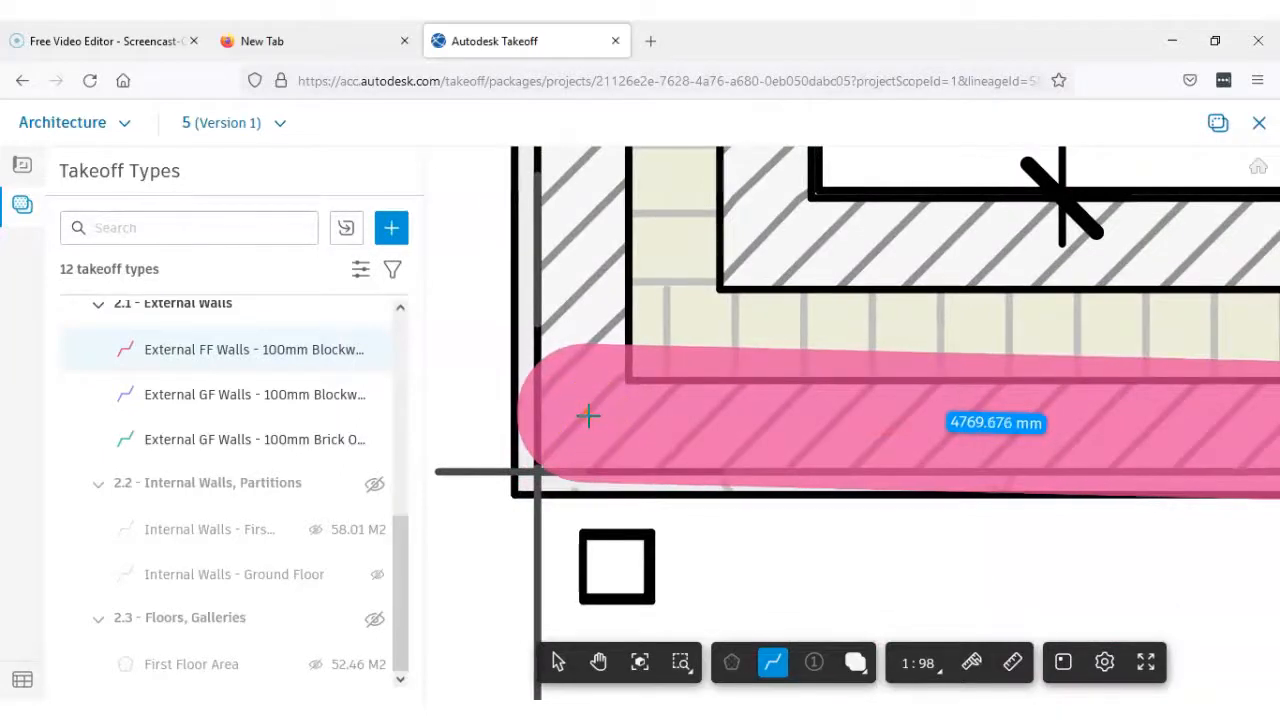
# Continue the wall line up the outer leaf past the bathroom to the external corner on grid line 3 beside window W7
pyautogui.scroll(-4, 592, 404)
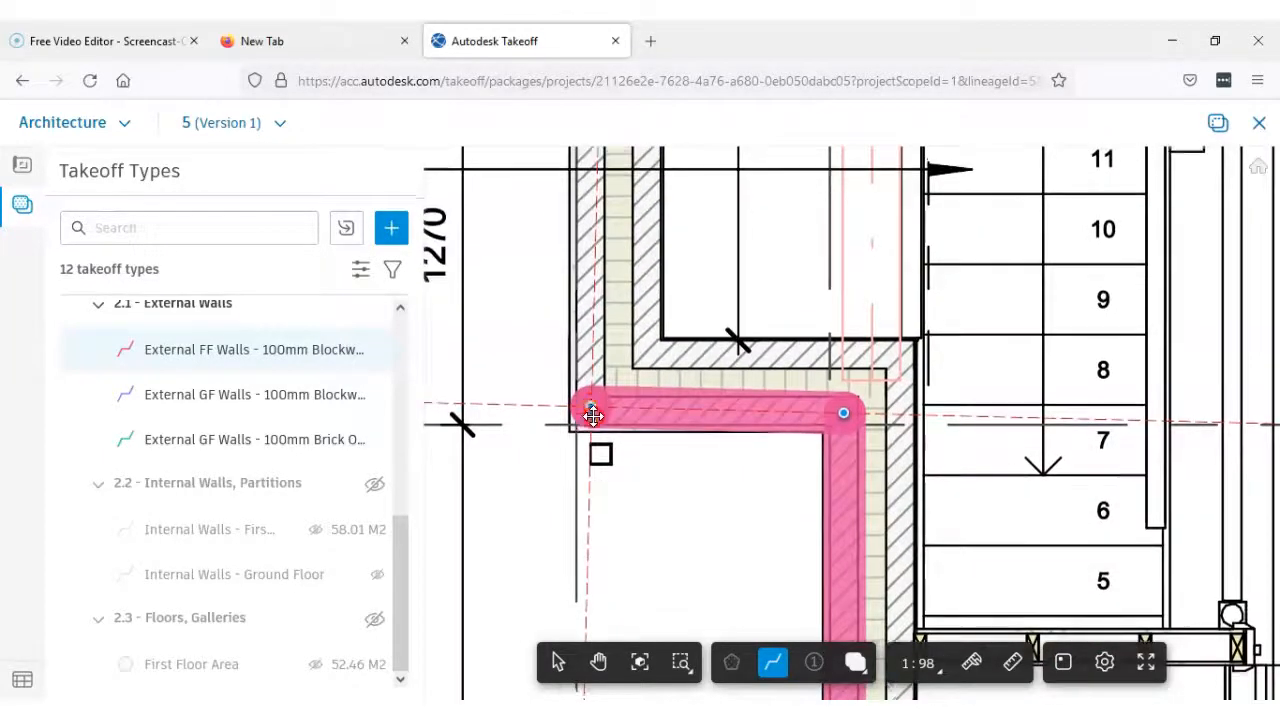
pyautogui.moveTo(591, 416); pyautogui.dragTo(596, 577, button='middle')
pyautogui.click(596, 577)
pyautogui.scroll(-3, 609, 528)
pyautogui.moveTo(630, 346); pyautogui.dragTo(631, 466, button='middle')
pyautogui.scroll(-3, 631, 463)
pyautogui.moveTo(634, 273); pyautogui.dragTo(633, 518, button='middle')
pyautogui.moveTo(628, 432); pyautogui.dragTo(614, 482, button='middle')
pyautogui.scroll(5, 600, 309)
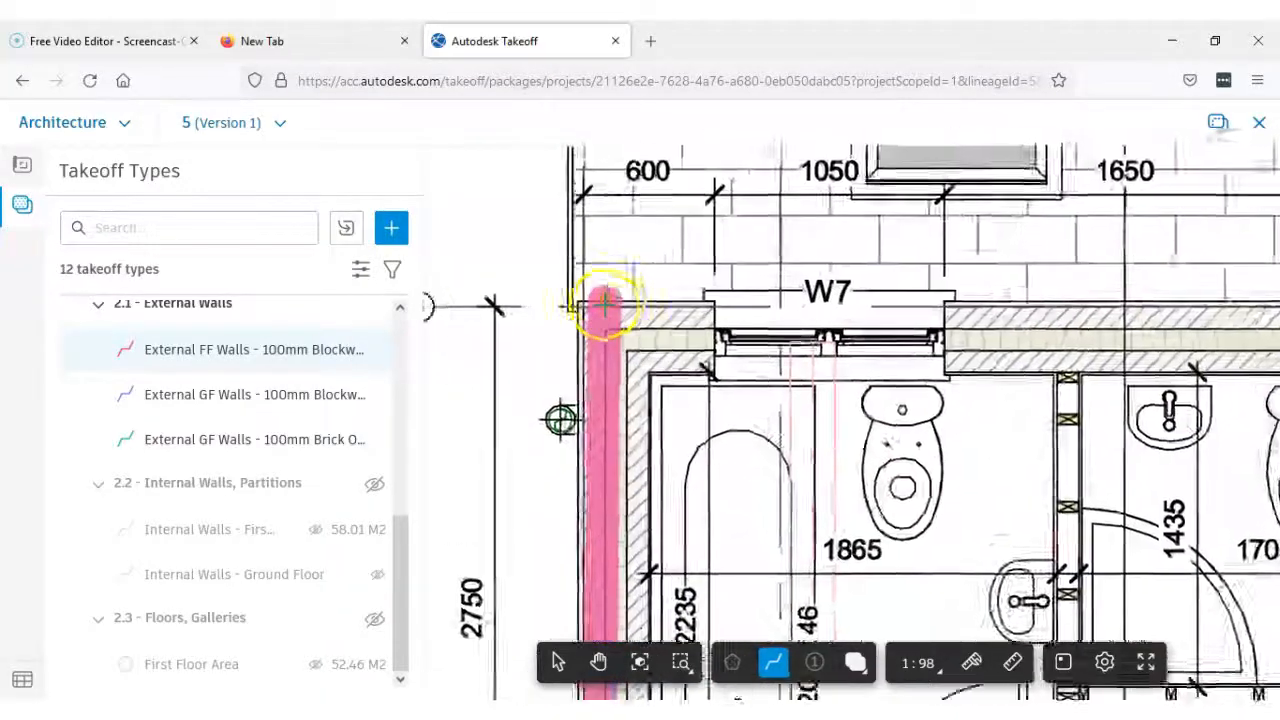
pyautogui.scroll(3, 595, 318)
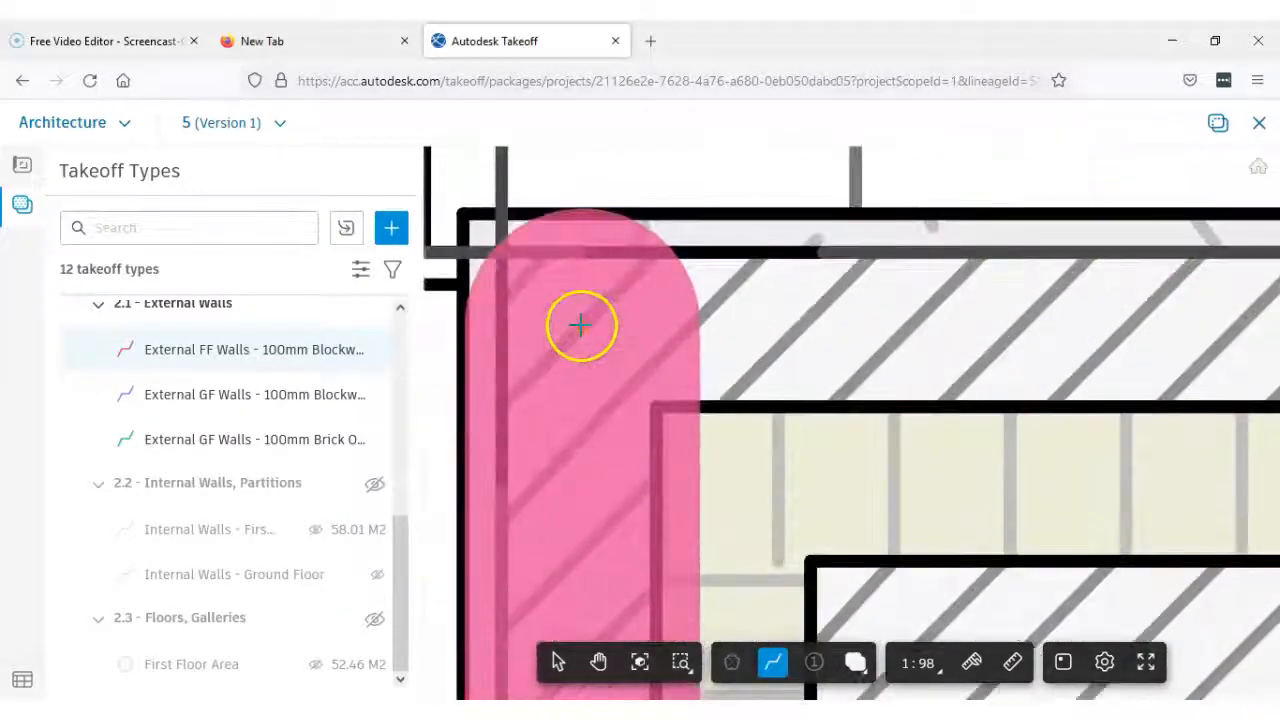
pyautogui.click(581, 325)
# Extend the wall line along the outer leaf past windows W7, W9 and W8 to the opposite external corner
pyautogui.scroll(-6, 617, 328)
pyautogui.moveTo(762, 337); pyautogui.dragTo(524, 346, button='middle')
pyautogui.scroll(-3, 680, 330)
pyautogui.moveTo(920, 328); pyautogui.dragTo(690, 352, button='middle')
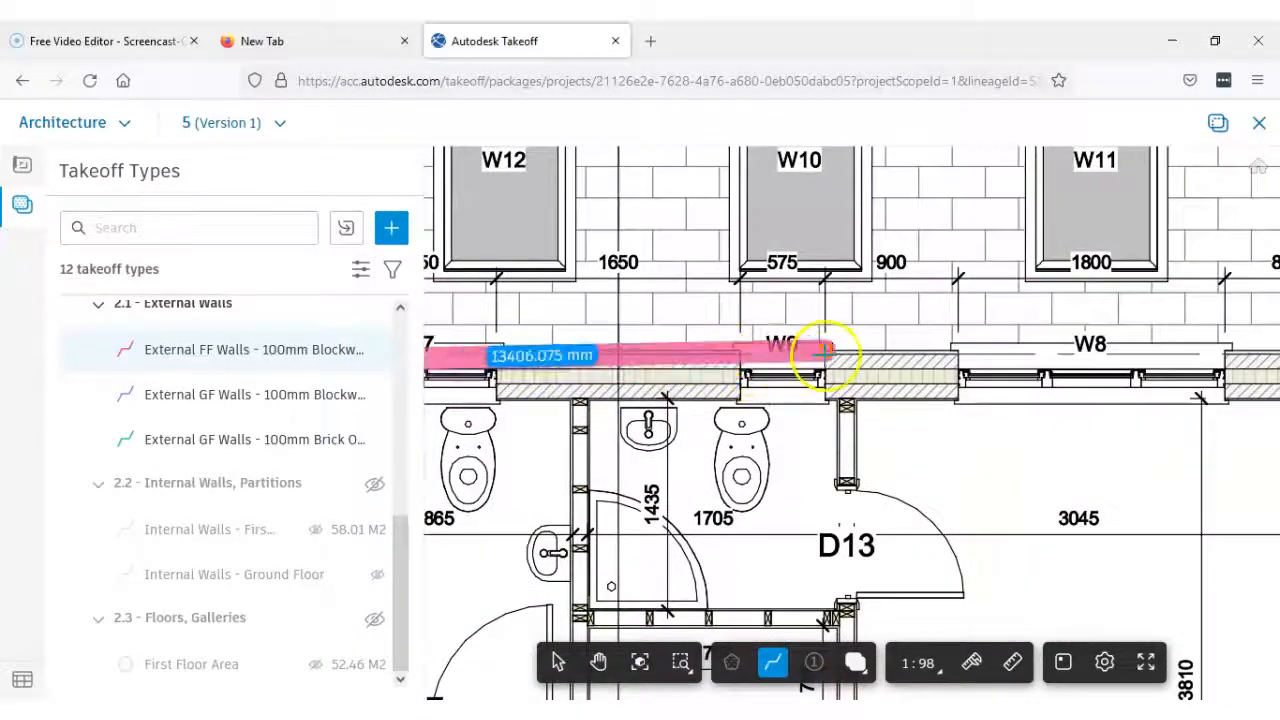
pyautogui.scroll(-4, 824, 362)
pyautogui.moveTo(923, 378); pyautogui.dragTo(720, 378, button='middle')
pyautogui.scroll(4, 945, 361)
pyautogui.scroll(6, 943, 360)
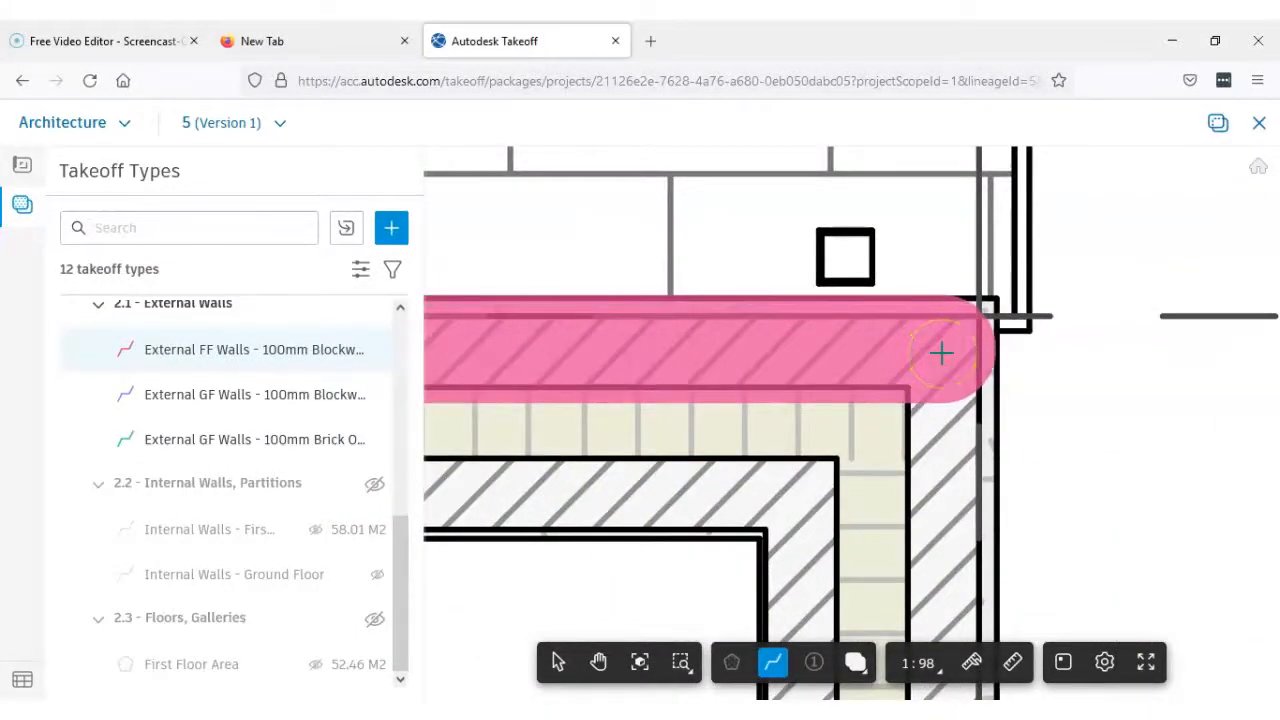
pyautogui.scroll(-2, 942, 360)
pyautogui.scroll(5, 940, 360)
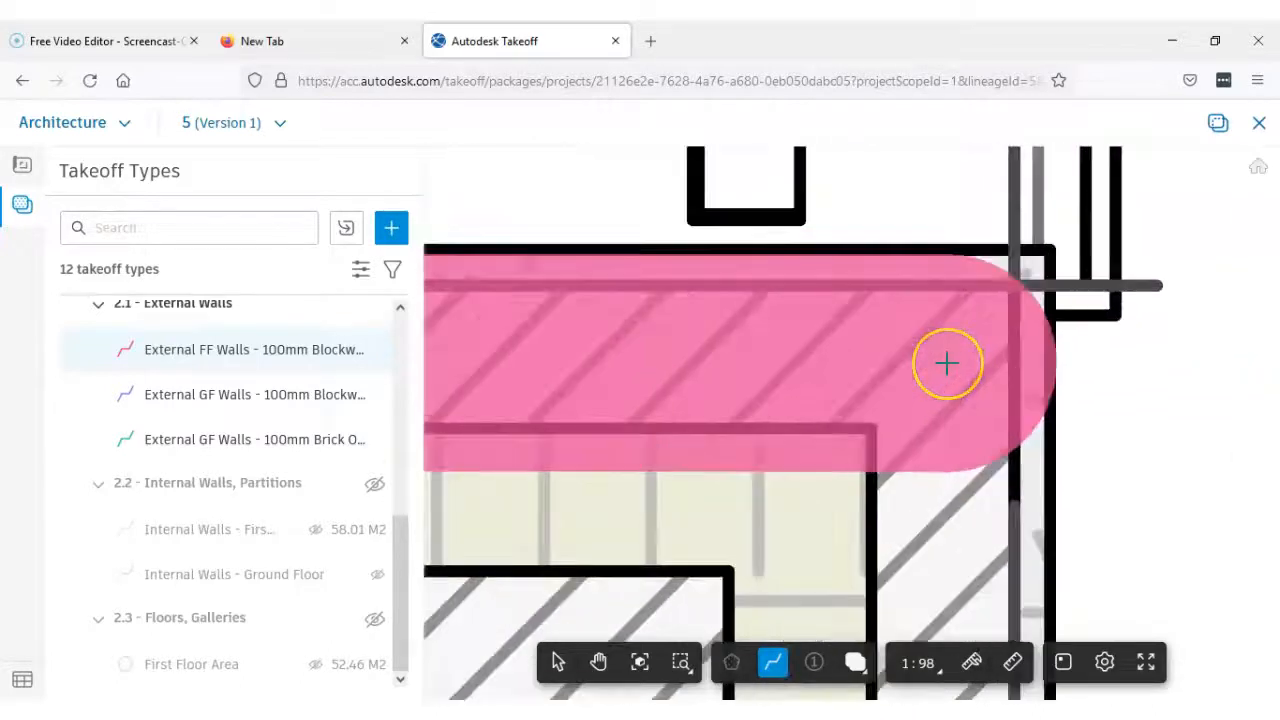
pyautogui.click(947, 363)
# Run the wall line down the outer leaf from the corner beside W8 to the external corner beside window W5
pyautogui.scroll(-8, 948, 366)
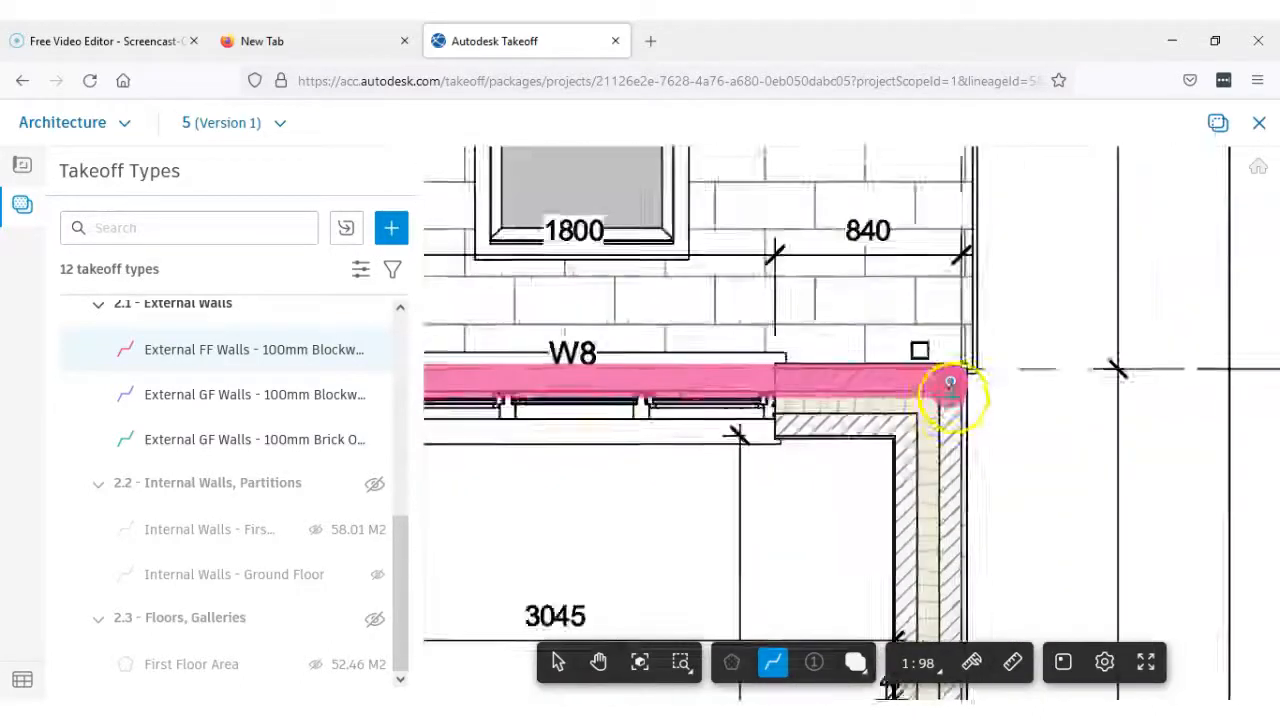
pyautogui.moveTo(964, 517); pyautogui.dragTo(930, 280, button='middle')
pyautogui.scroll(-4, 954, 352)
pyautogui.moveTo(943, 515); pyautogui.dragTo(926, 208, button='middle')
pyautogui.scroll(6, 966, 540)
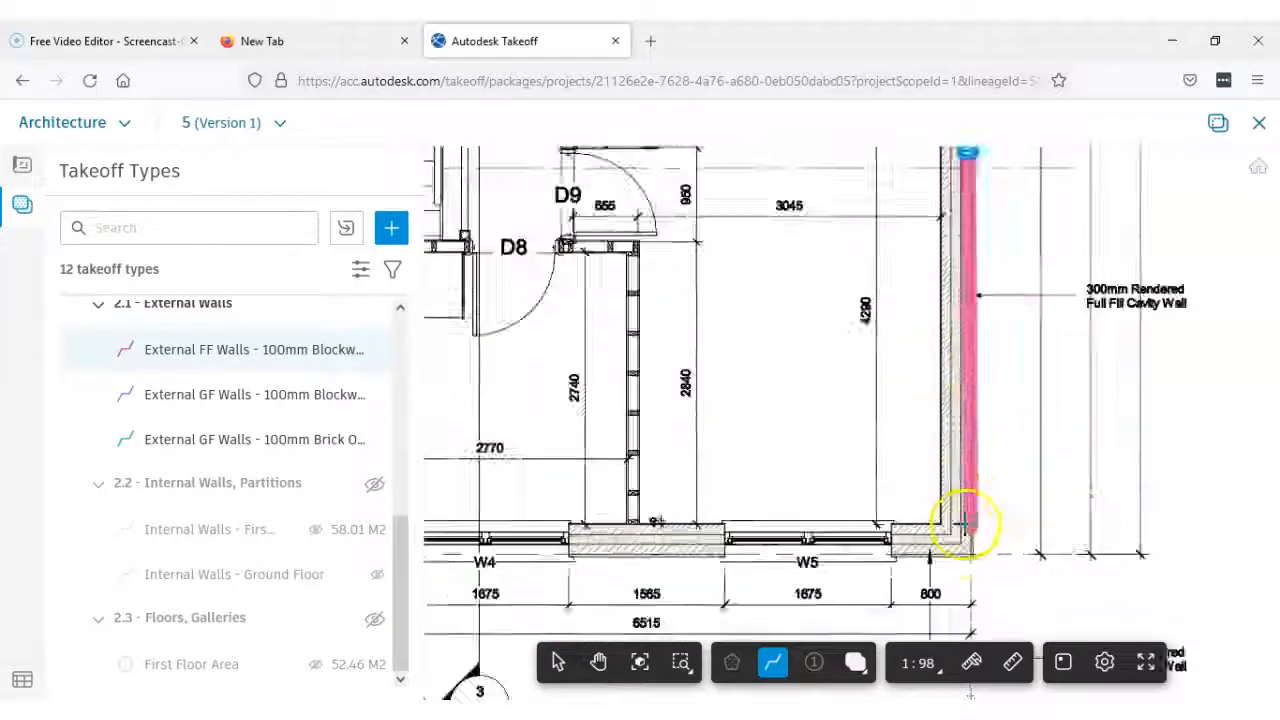
pyautogui.scroll(3, 966, 556)
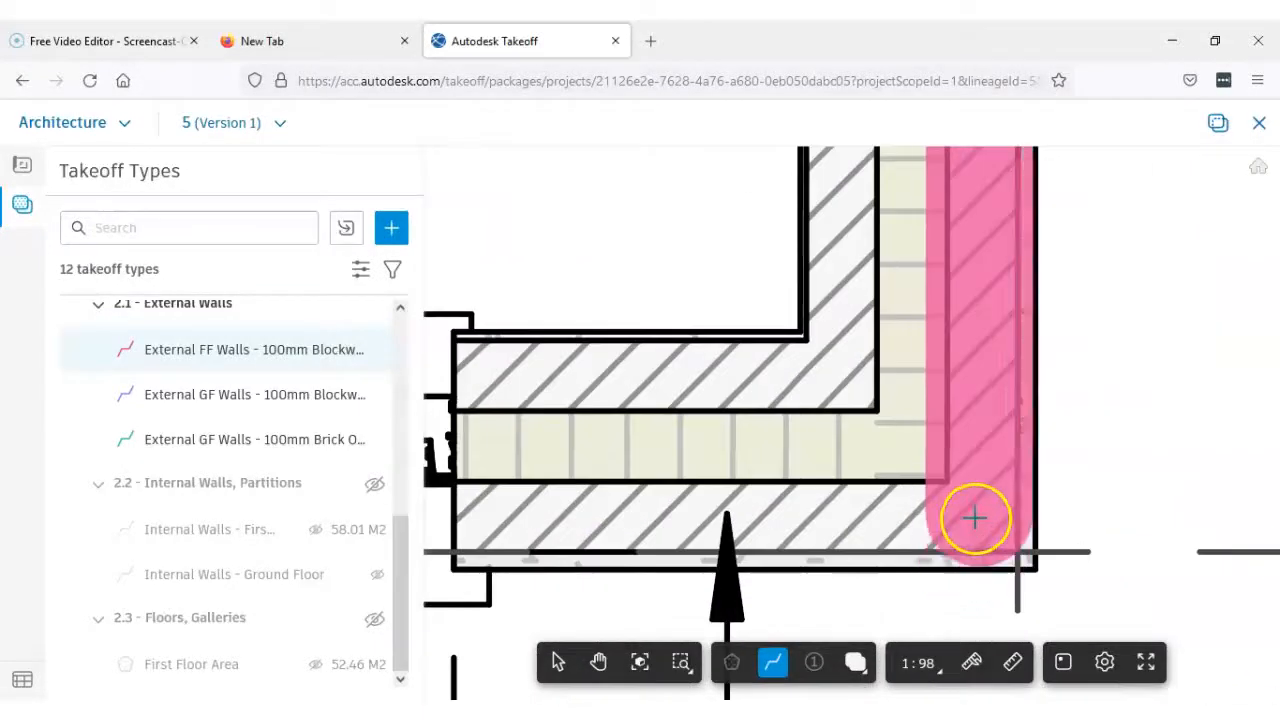
pyautogui.scroll(2, 979, 515)
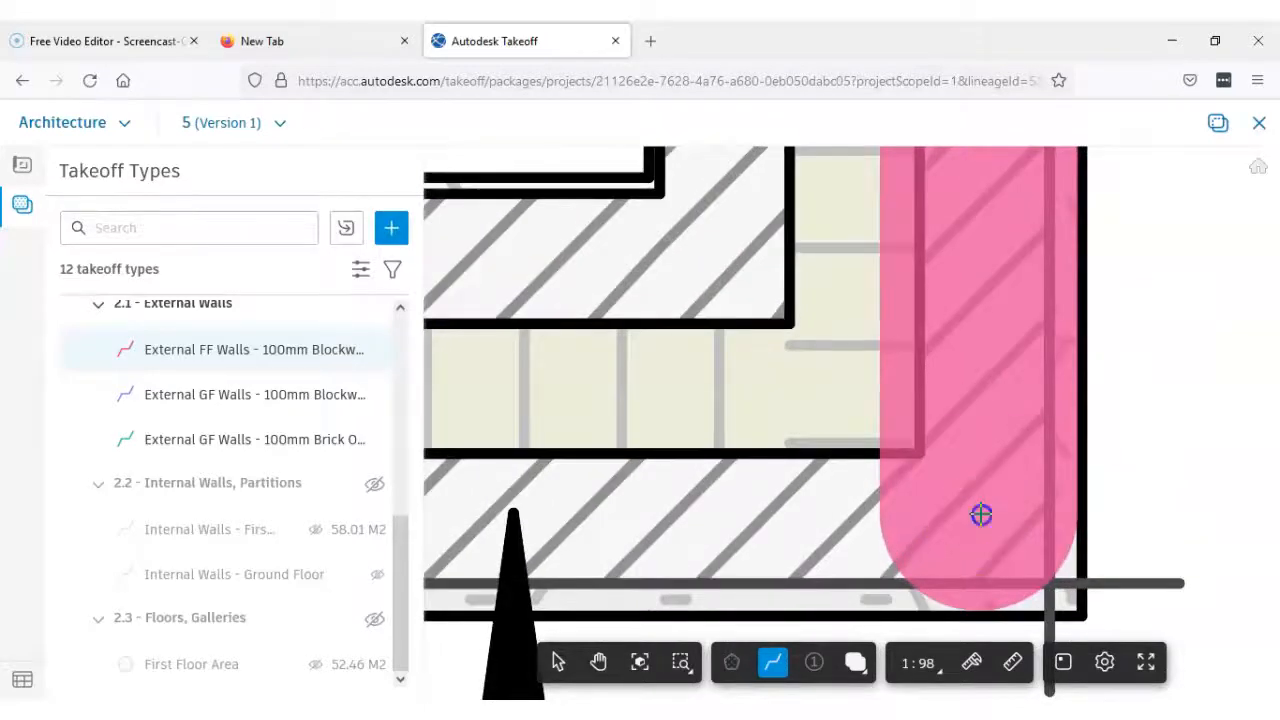
pyautogui.click(981, 515)
# Close the wall line along the outer leaf past windows W5 and W4 and finish it at its starting corner
pyautogui.scroll(-8, 978, 514)
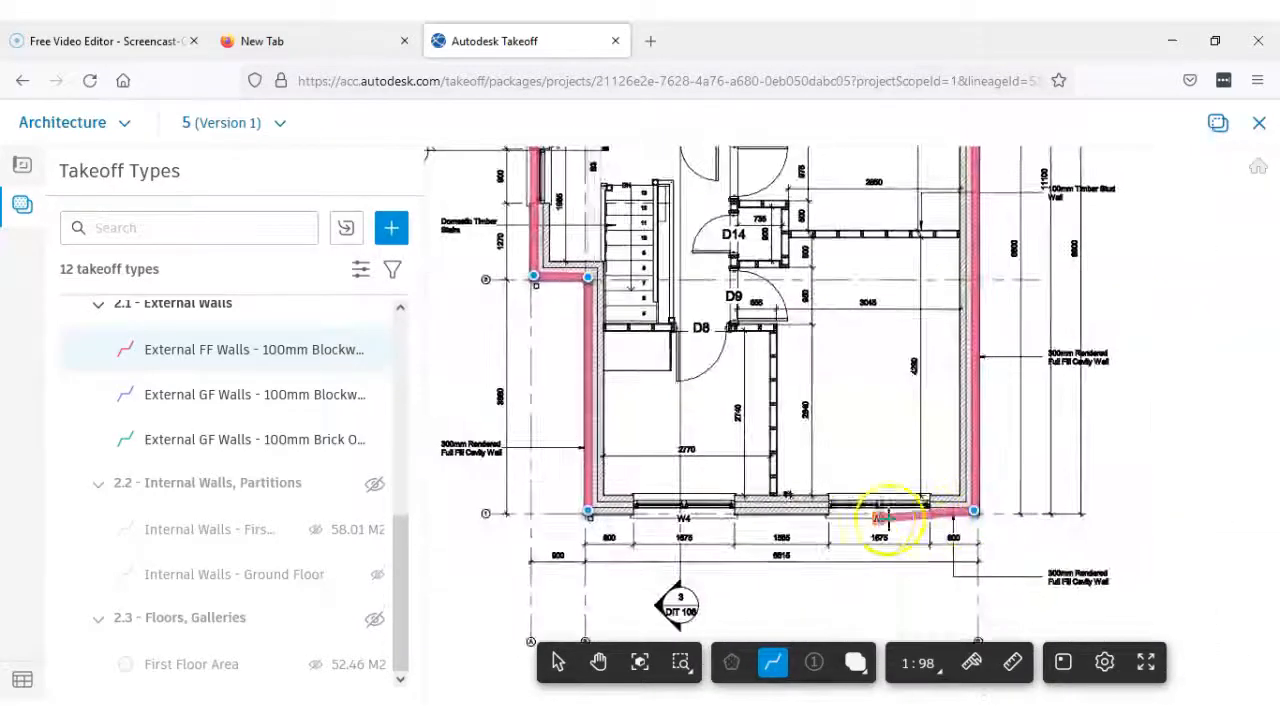
pyautogui.scroll(2, 878, 517)
pyautogui.scroll(5, 695, 493)
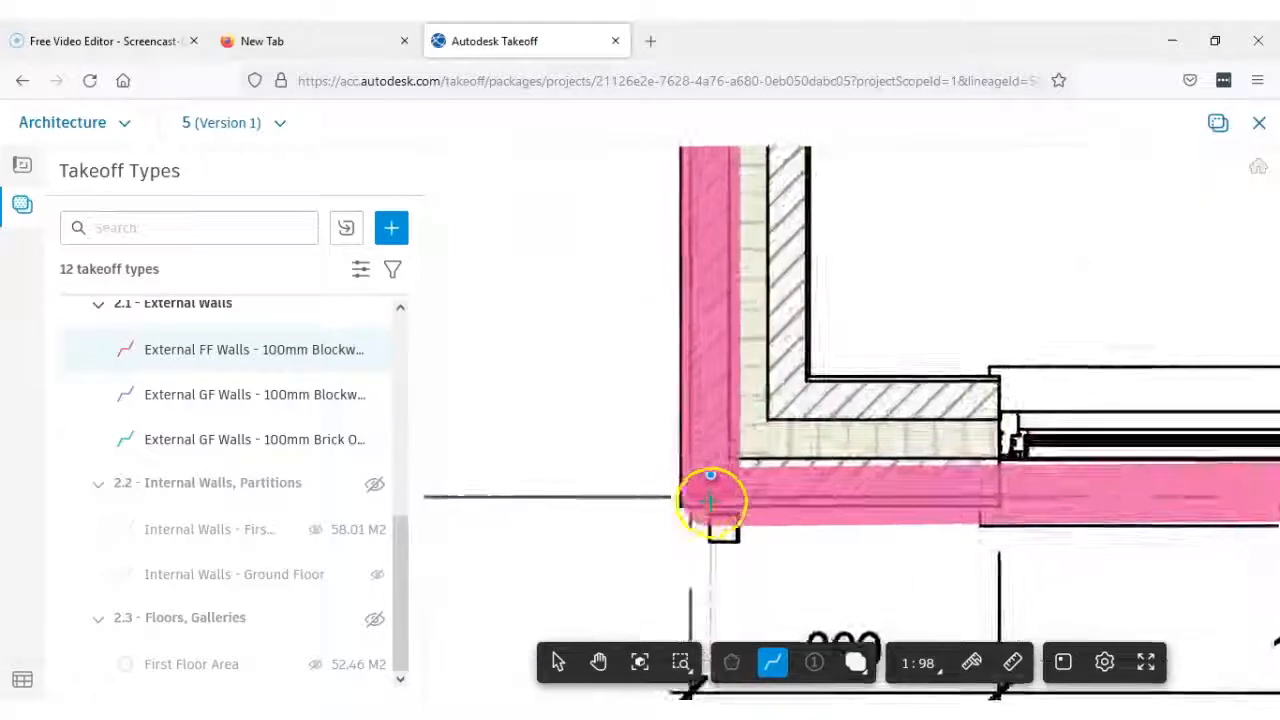
pyautogui.scroll(5, 710, 500)
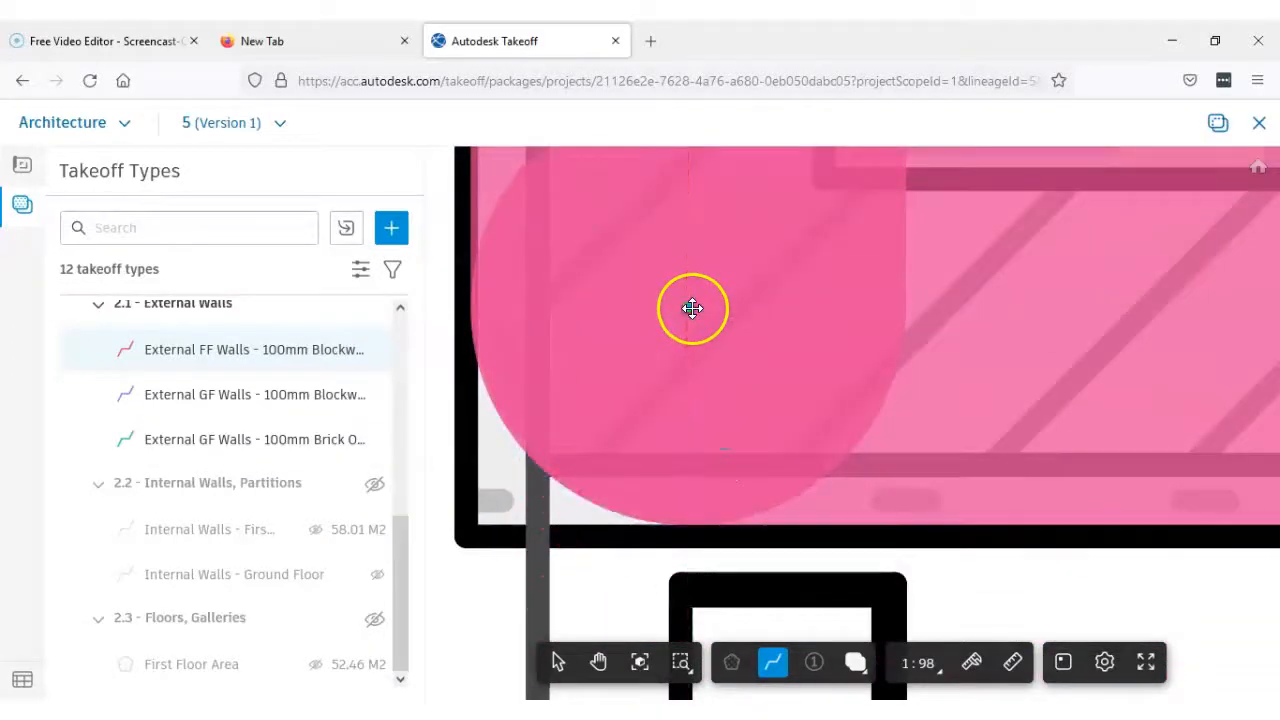
pyautogui.doubleClick(692, 308)
# Open the detailed takeoff of the External FF Walls - 100mm Blockwork type
pyautogui.scroll(-5, 865, 430)
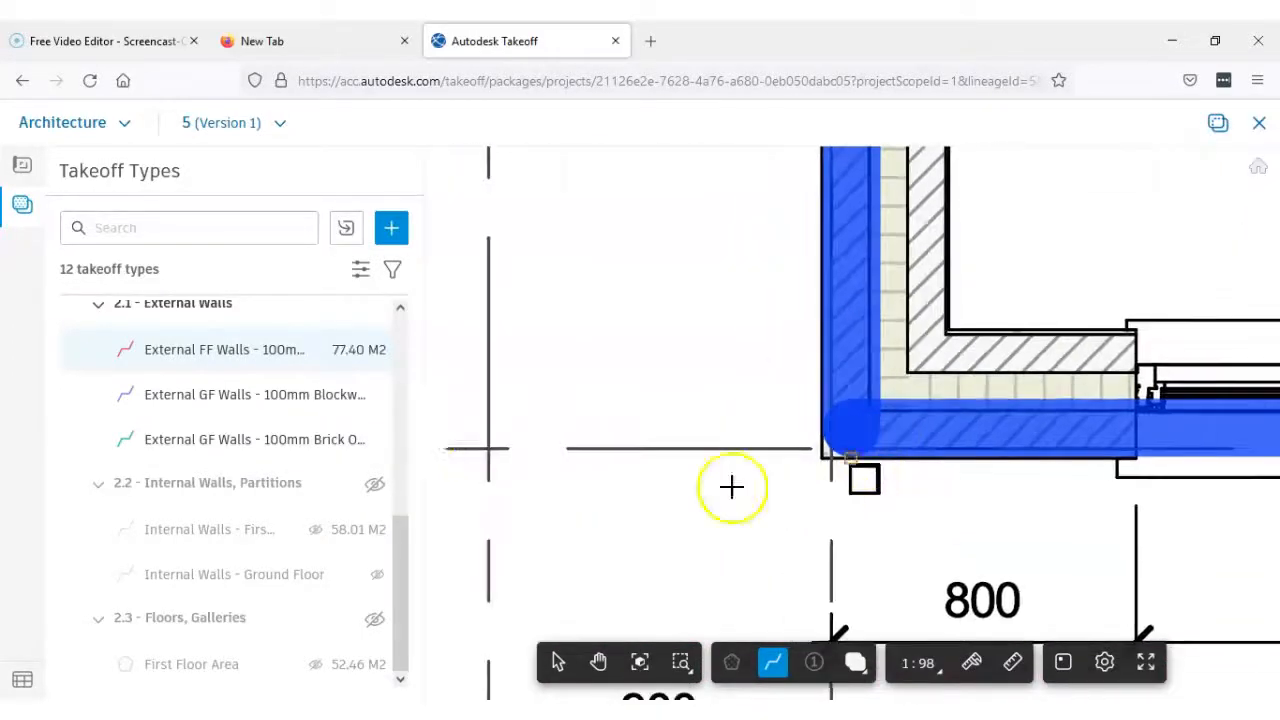
pyautogui.click(376, 351)
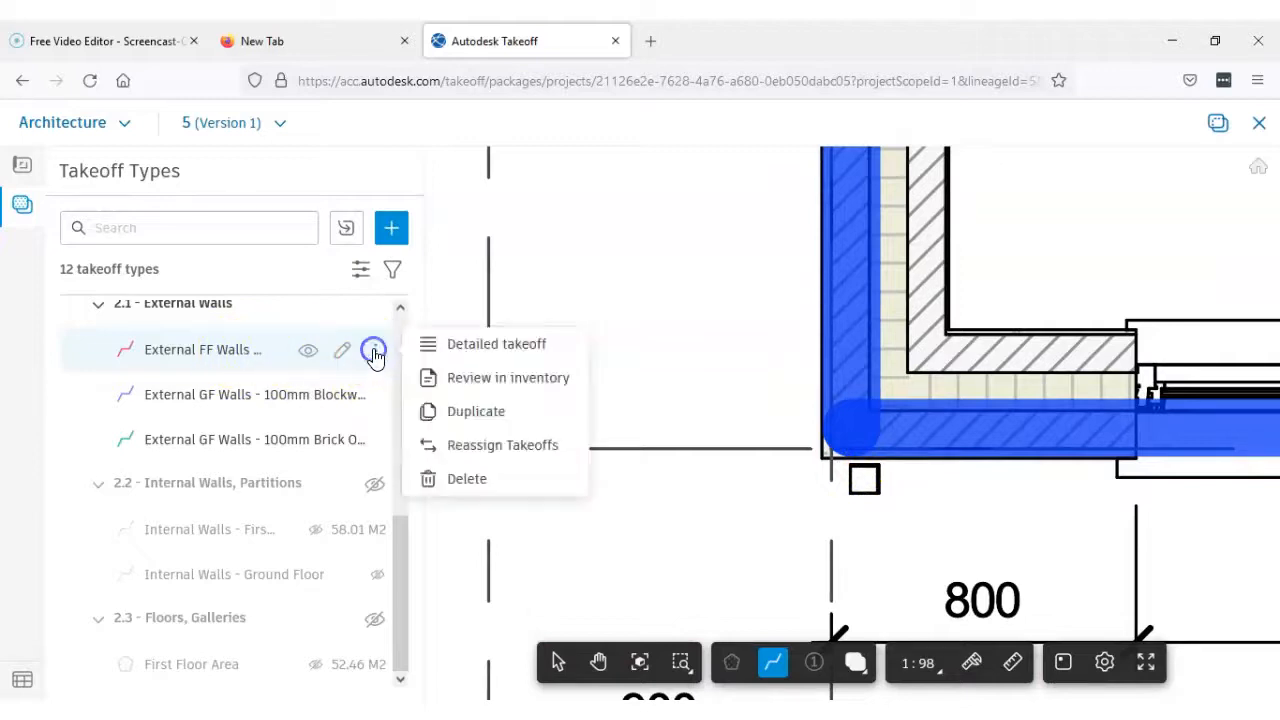
pyautogui.click(479, 345)
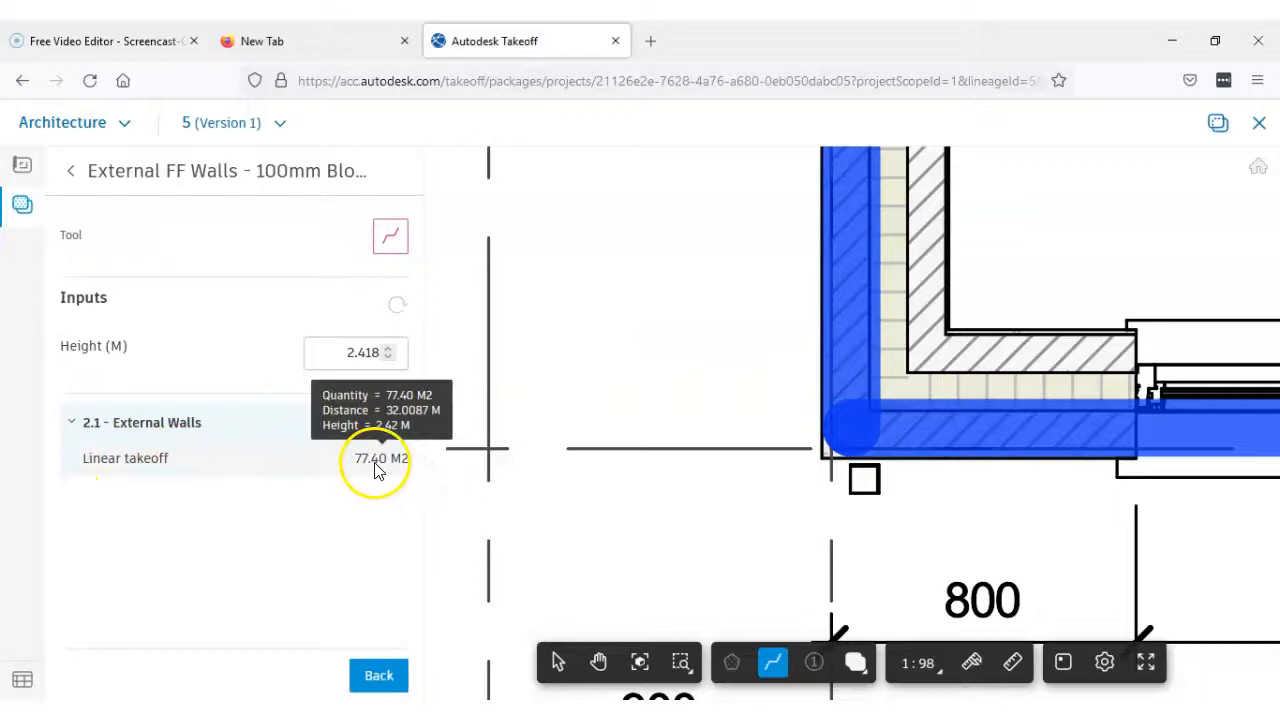
# Return to the list of takeoff types and select the finished outer leaf wall line for editing
pyautogui.click(73, 175)
pyautogui.scroll(-5, 1000, 477)
pyautogui.scroll(6, 706, 530)
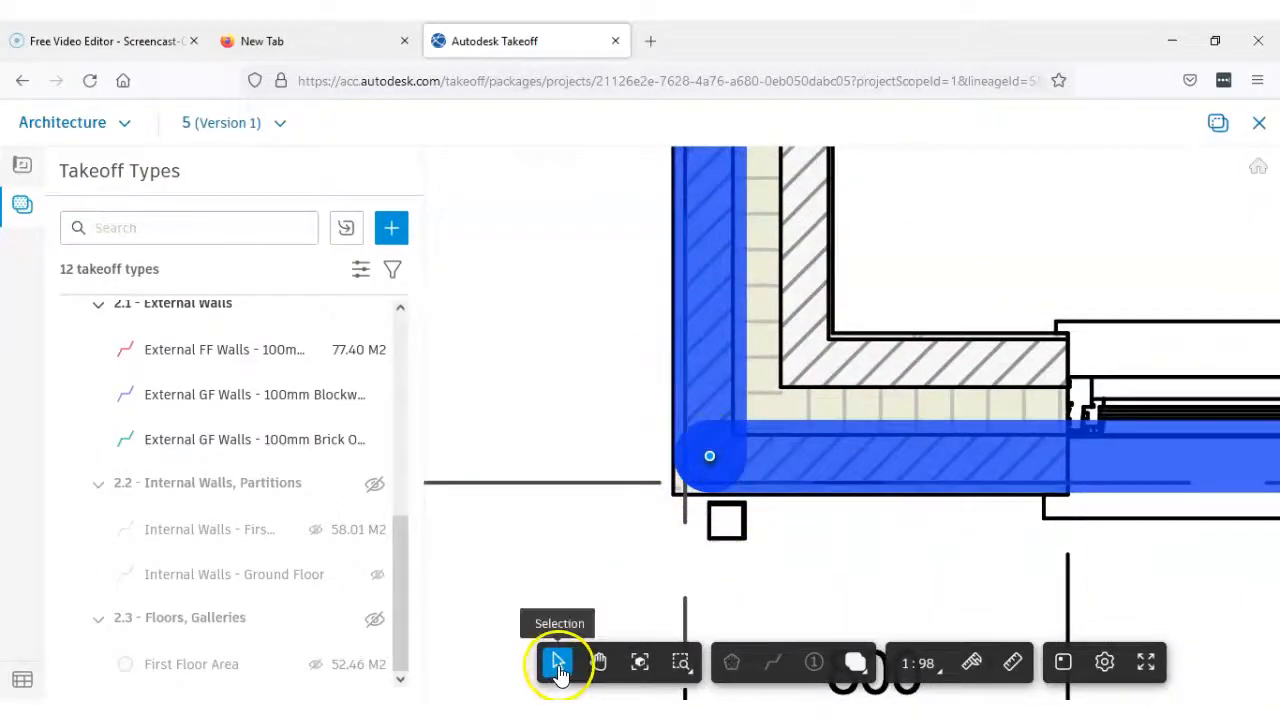
pyautogui.click(708, 456)
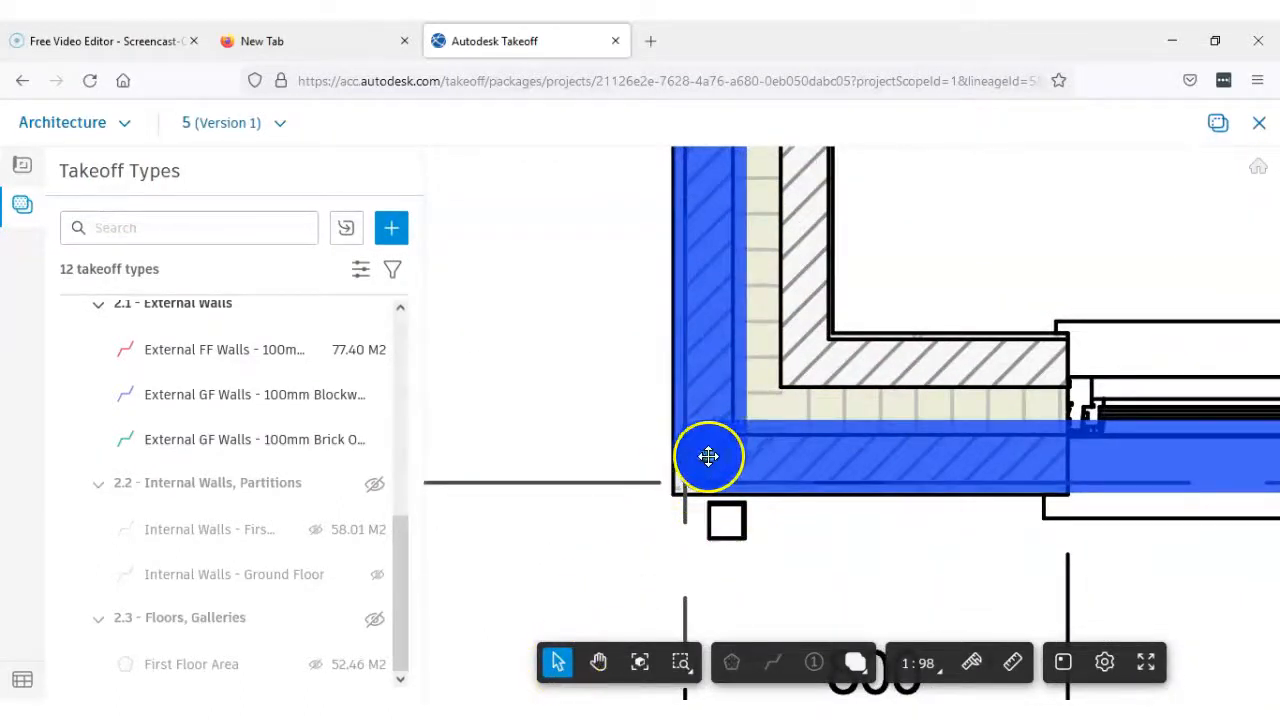
# Nudge the wall line's outer corner point at the step in the wall beside the stairs onto the centre of the outer leaf
pyautogui.scroll(-2, 908, 430)
pyautogui.moveTo(944, 441); pyautogui.dragTo(938, 602, button='middle')
pyautogui.scroll(-2, 847, 356)
pyautogui.moveTo(843, 344); pyautogui.dragTo(843, 548, button='middle')
pyautogui.scroll(-2, 826, 368)
pyautogui.moveTo(826, 345); pyautogui.dragTo(817, 660, button='middle')
pyautogui.scroll(1, 795, 395)
pyautogui.scroll(3, 797, 392)
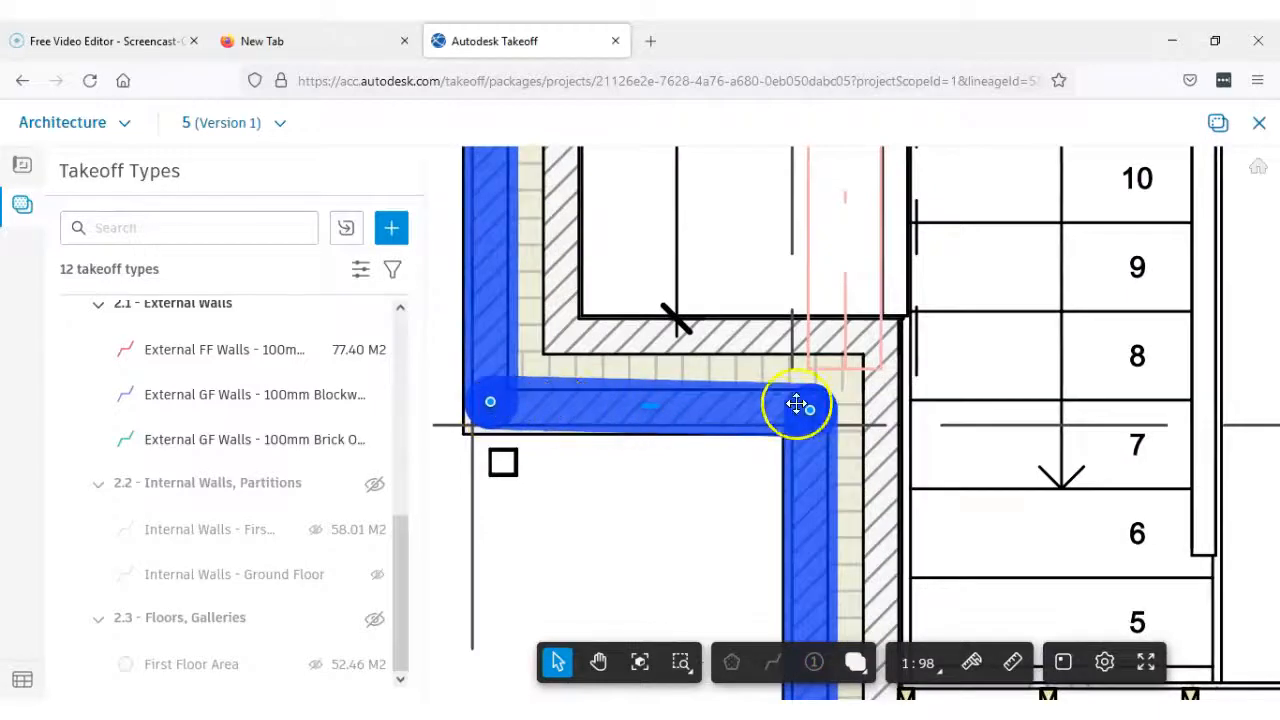
pyautogui.scroll(3, 811, 413)
pyautogui.scroll(-2, 751, 426)
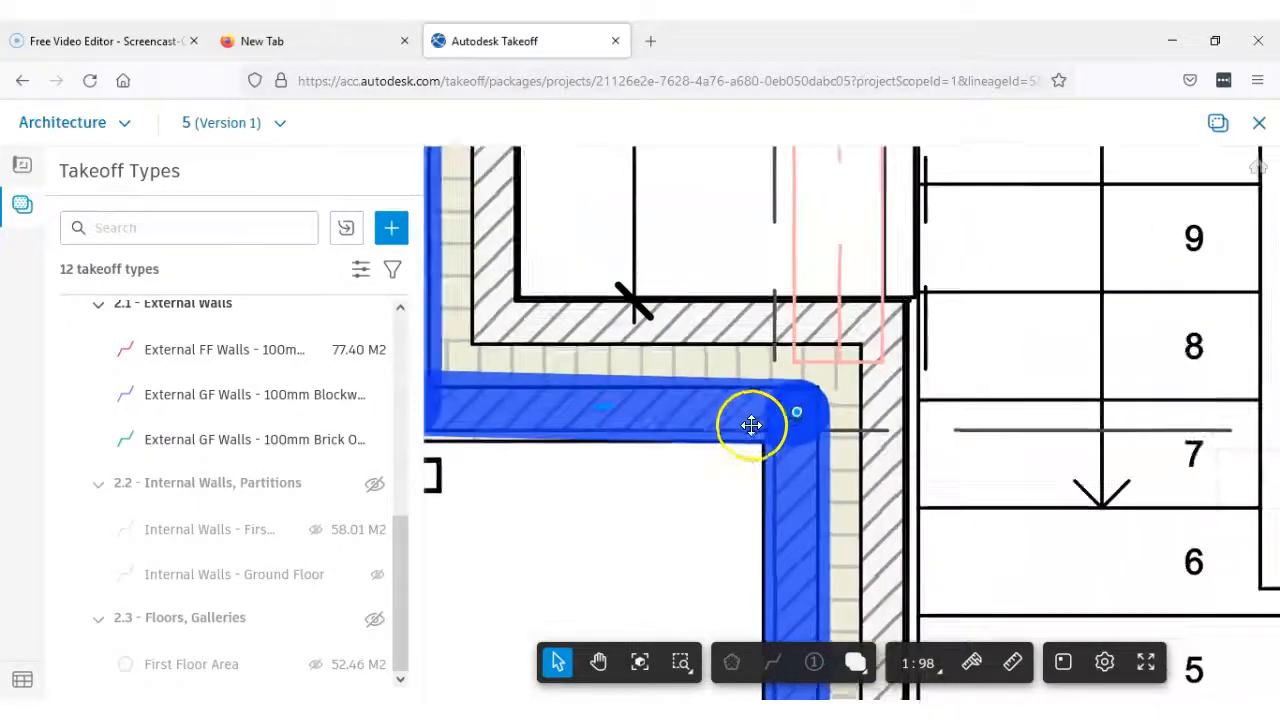
pyautogui.moveTo(663, 430); pyautogui.dragTo(771, 415, button='middle')
pyautogui.scroll(3, 520, 388)
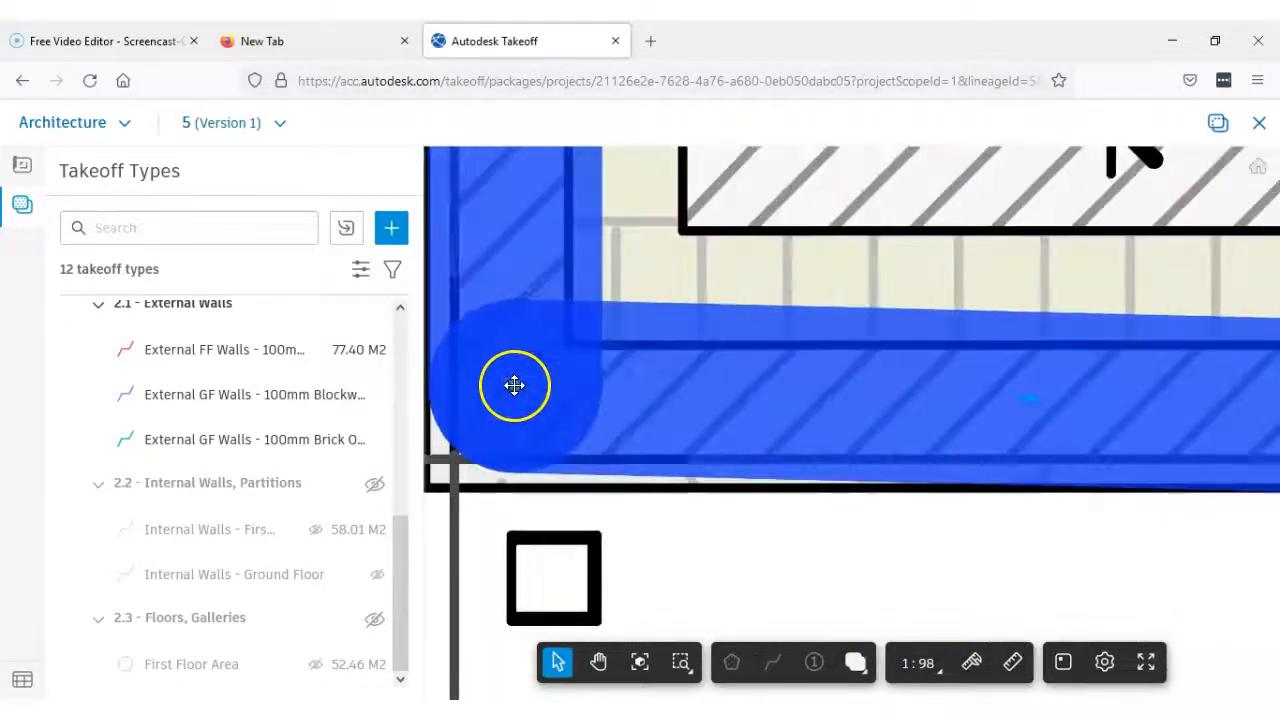
pyautogui.moveTo(516, 389); pyautogui.dragTo(523, 400)
pyautogui.scroll(-5, 701, 289)
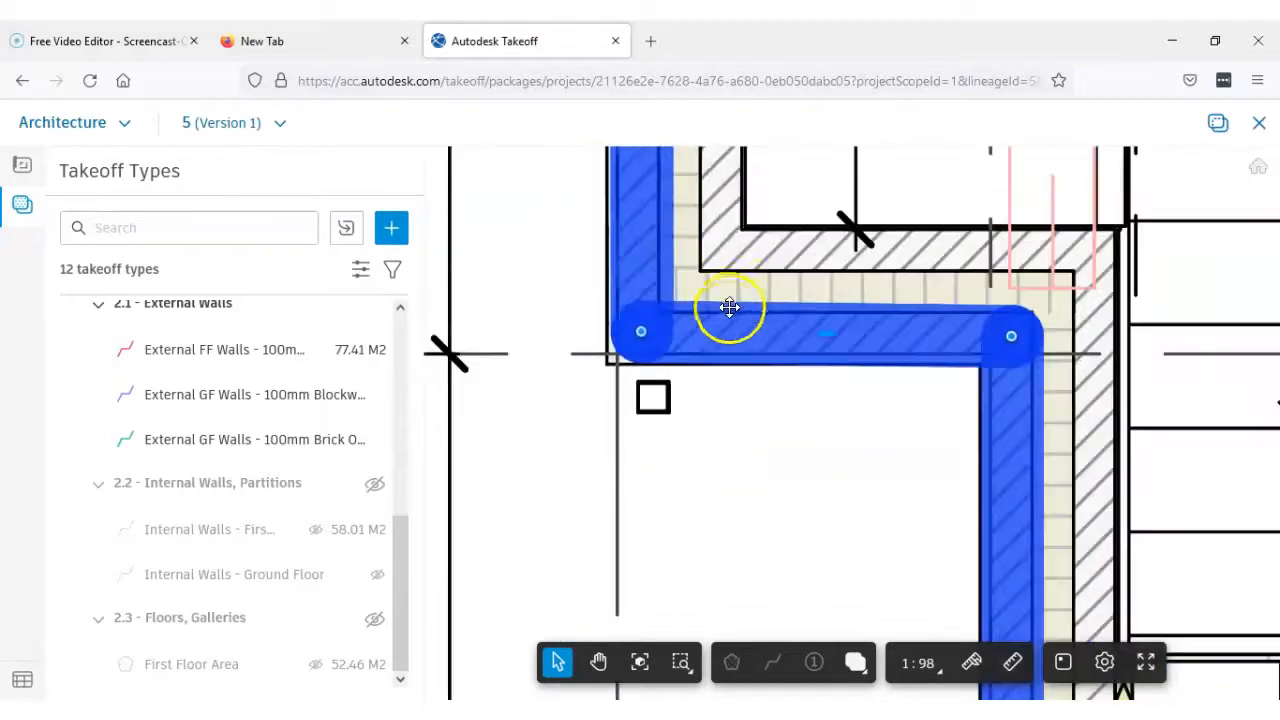
pyautogui.scroll(-4, 875, 415)
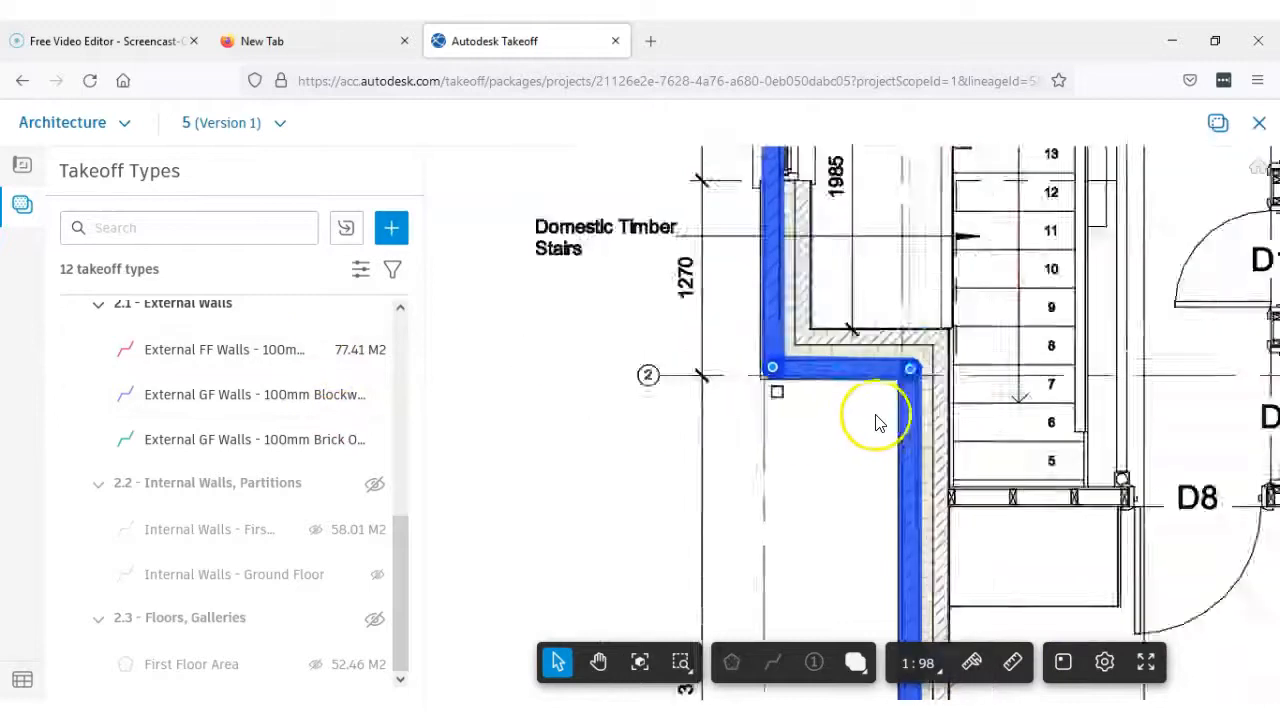
pyautogui.scroll(-1, 900, 426)
pyautogui.scroll(-1, 900, 426)
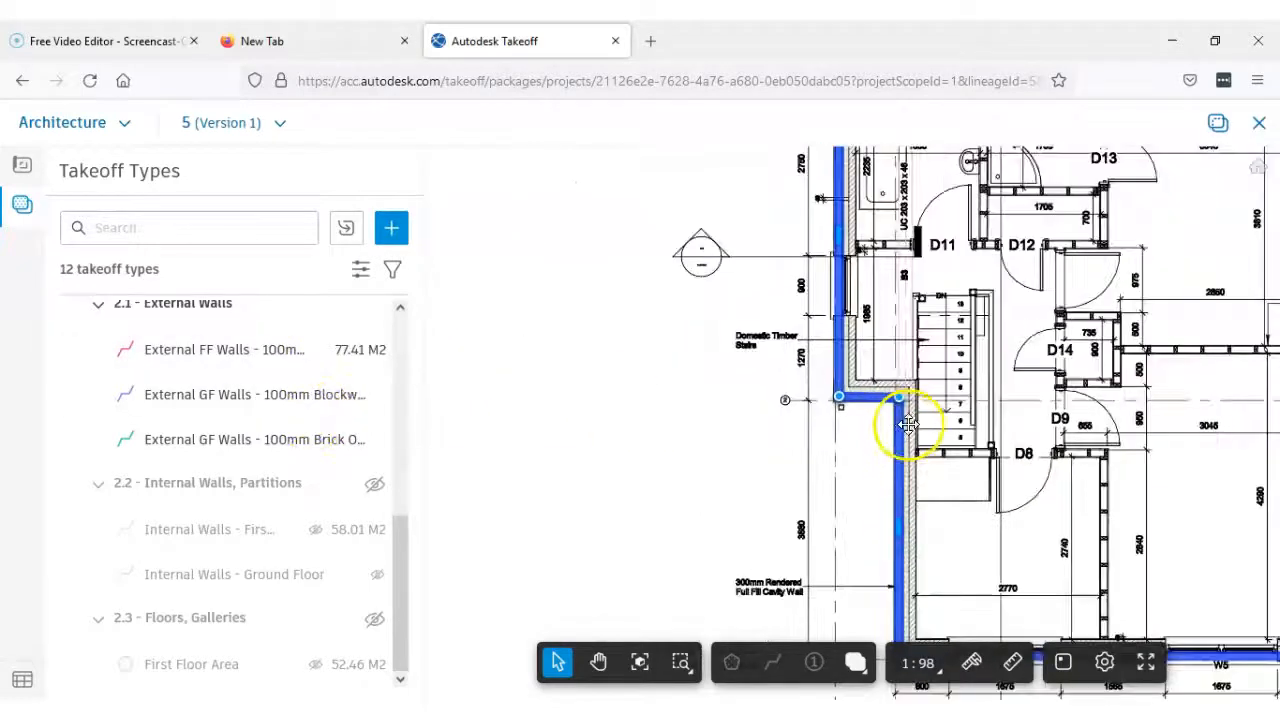
pyautogui.scroll(-2, 1063, 415)
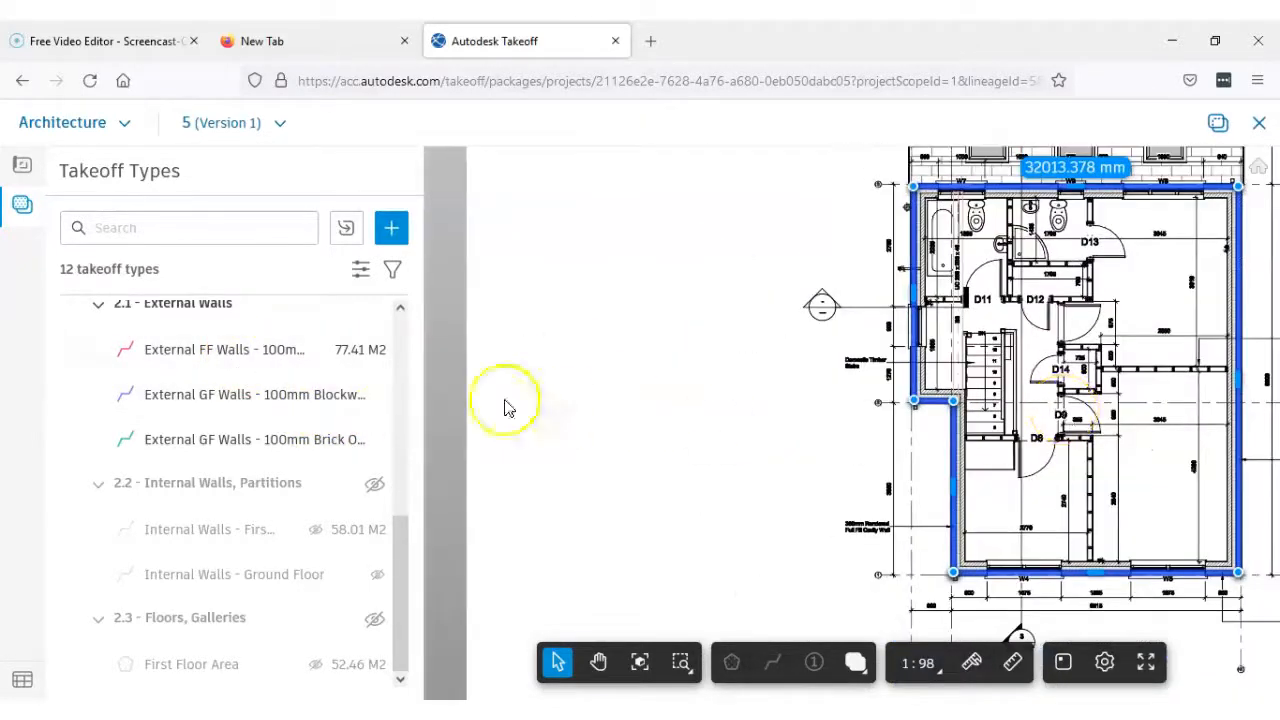
# Using the External FF Walls - 100mm Blockwork type, measure the inner leaf from the inside corner beside window W4 to the step by the stairs
pyautogui.click(209, 352)
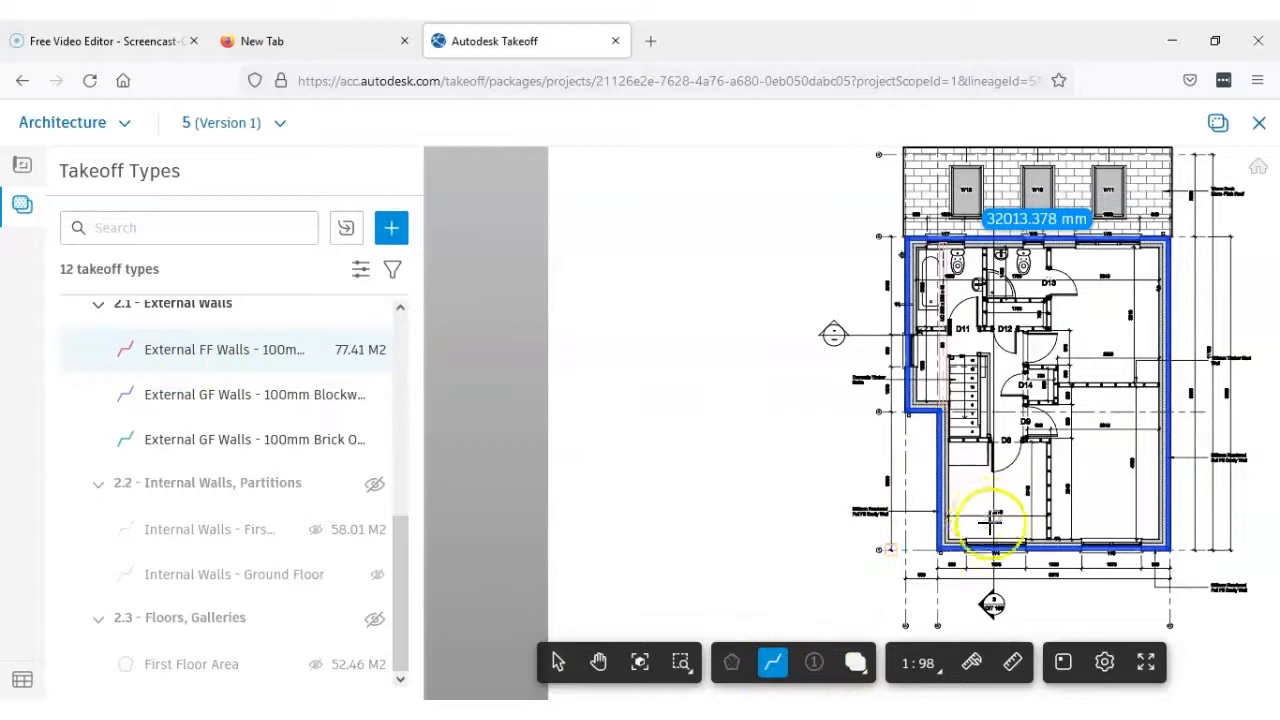
pyautogui.scroll(-1, 980, 530)
pyautogui.moveTo(977, 536); pyautogui.dragTo(751, 528, button='middle')
pyautogui.scroll(5, 740, 543)
pyautogui.scroll(5, 740, 543)
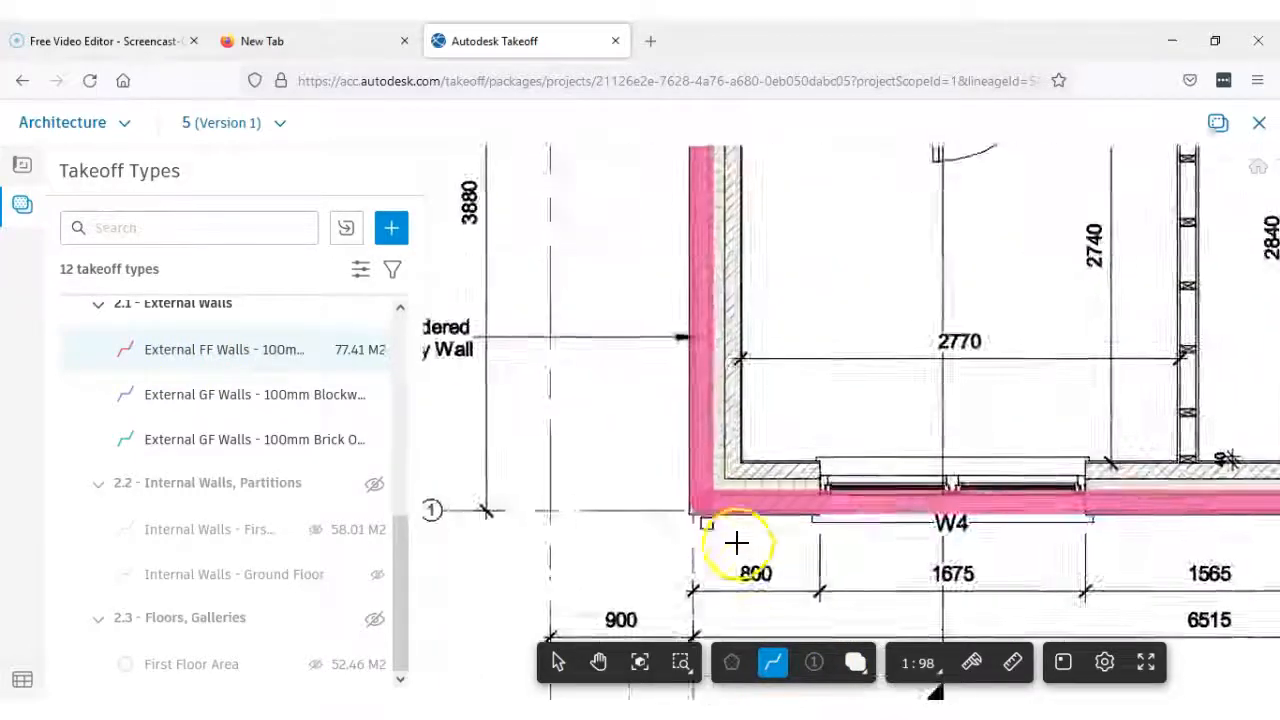
pyautogui.scroll(3, 755, 403)
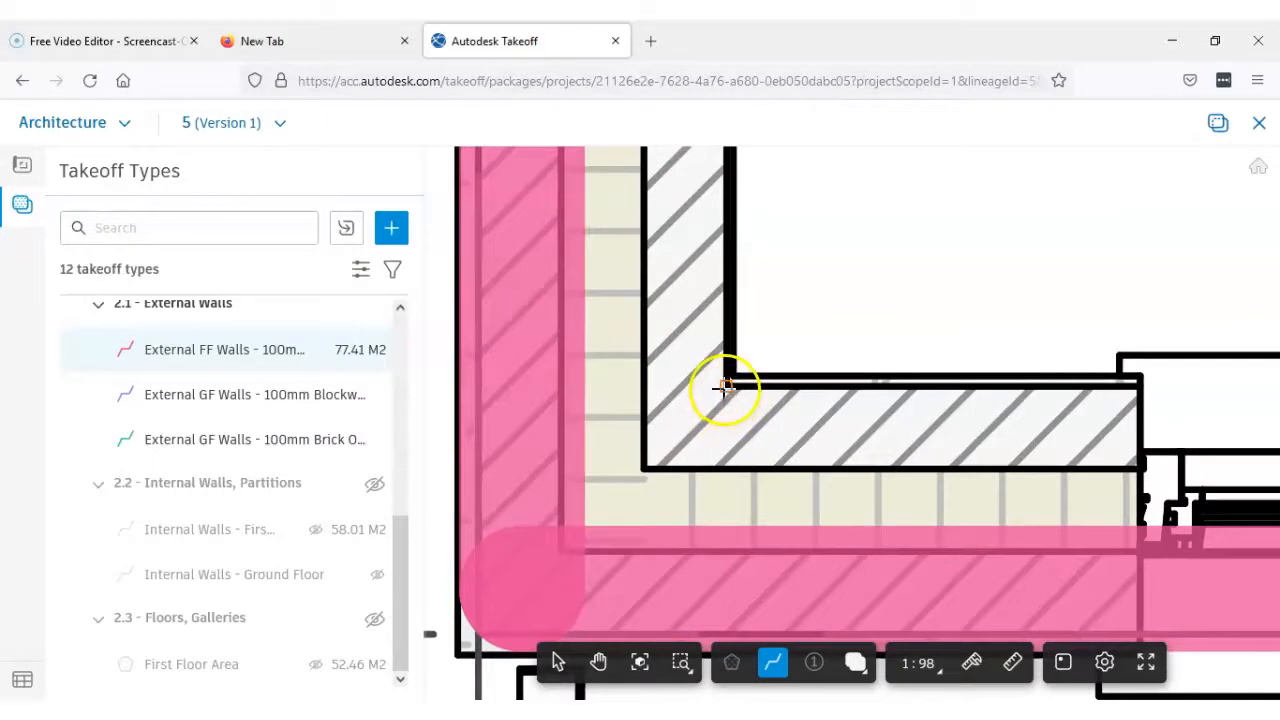
pyautogui.scroll(-5, 727, 389)
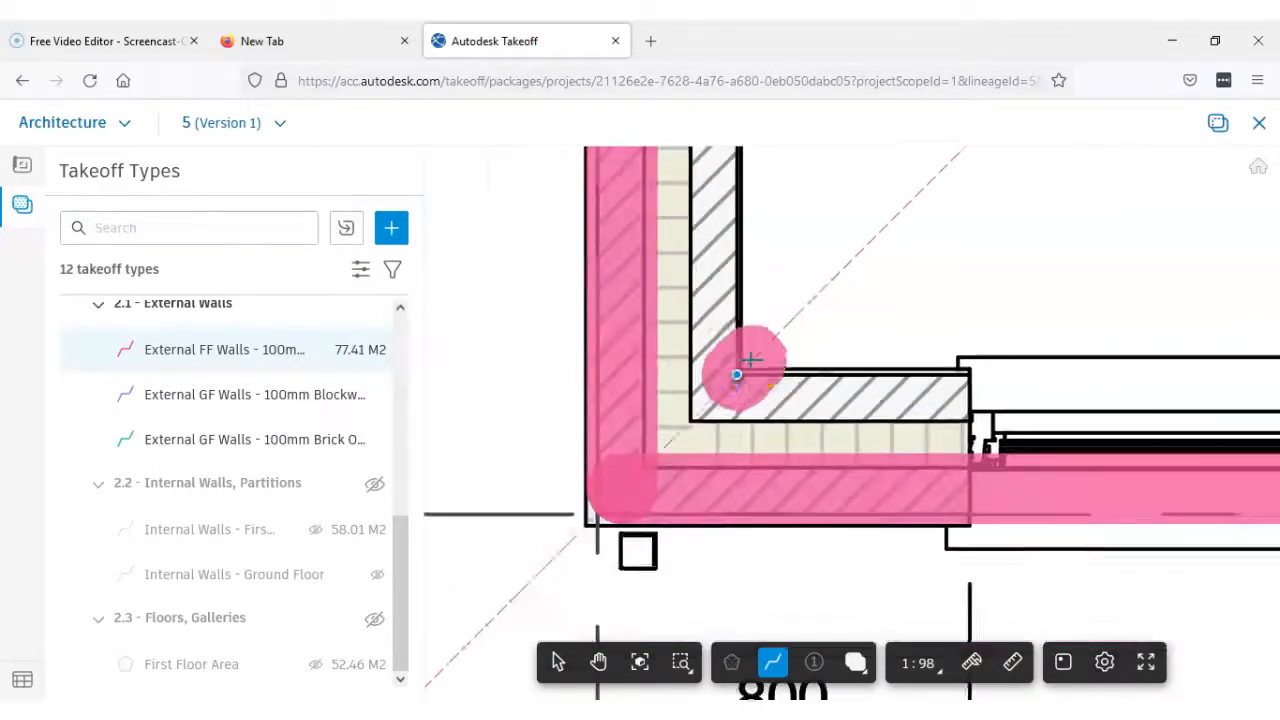
pyautogui.moveTo(774, 256); pyautogui.dragTo(763, 571, button='middle')
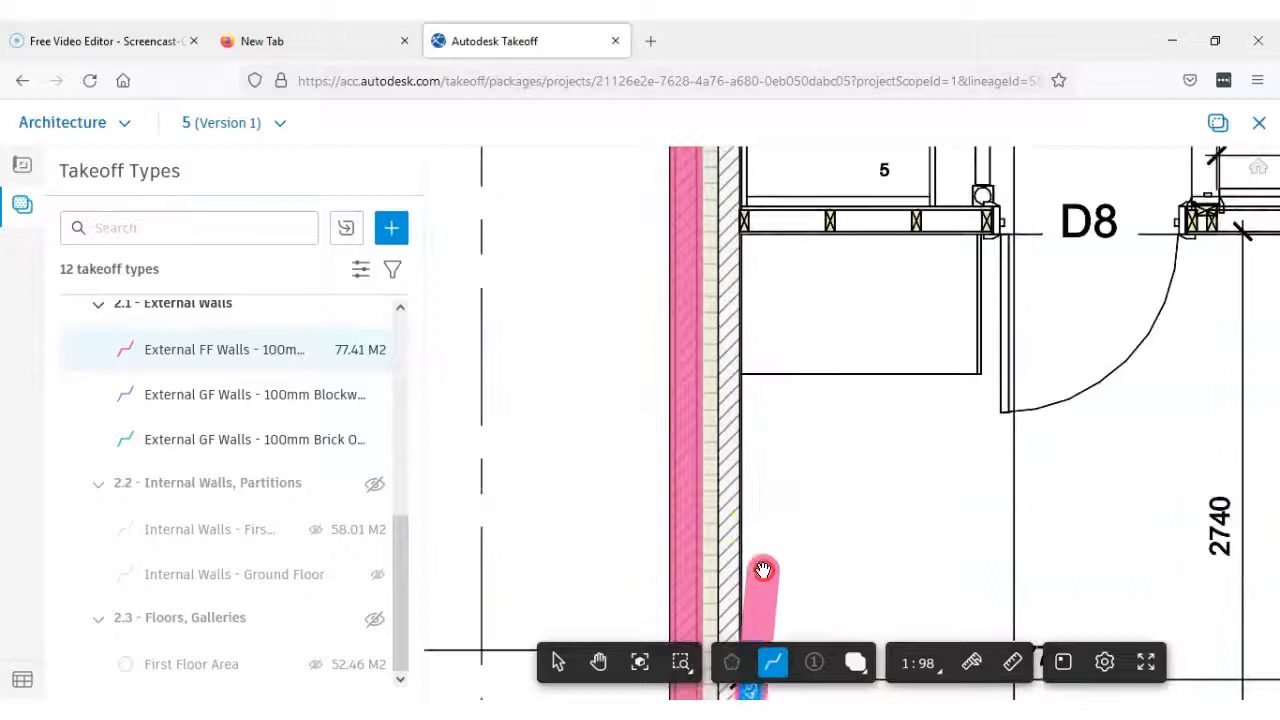
pyautogui.scroll(-2, 762, 400)
pyautogui.moveTo(760, 323); pyautogui.dragTo(737, 543, button='middle')
pyautogui.scroll(2, 716, 350)
pyautogui.scroll(4, 720, 376)
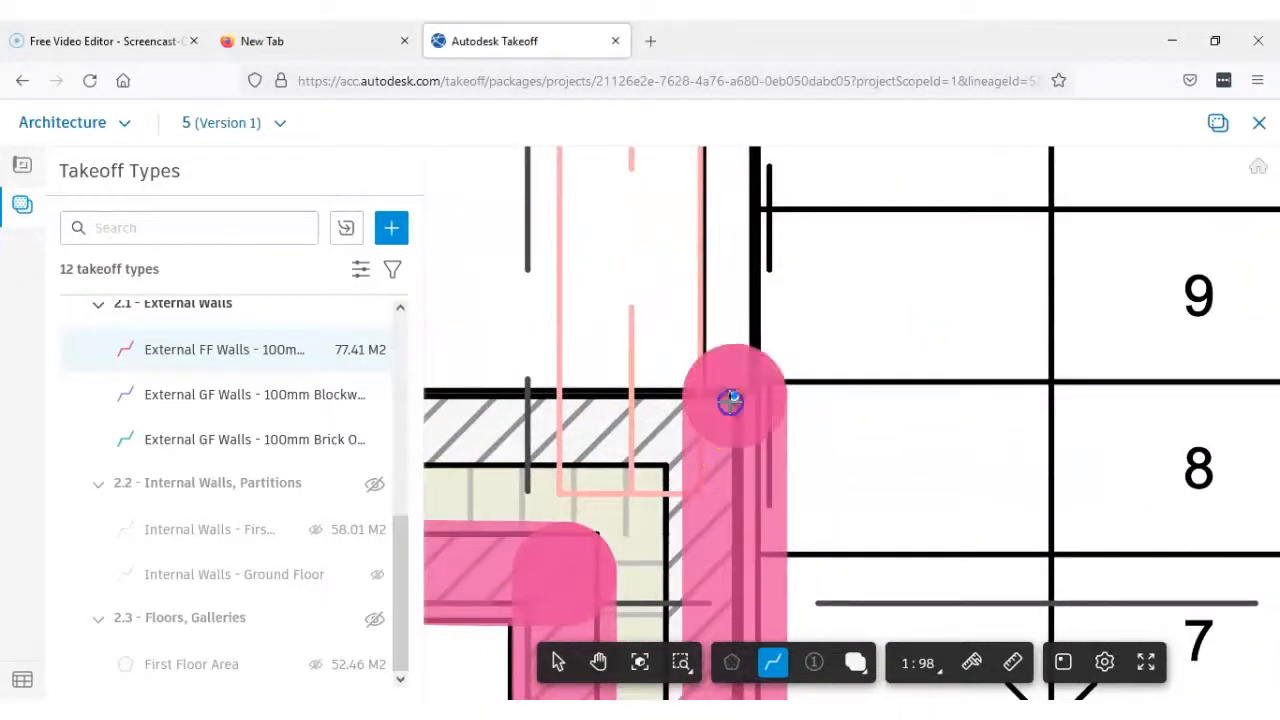
pyautogui.click(732, 399)
pyautogui.press('Return')
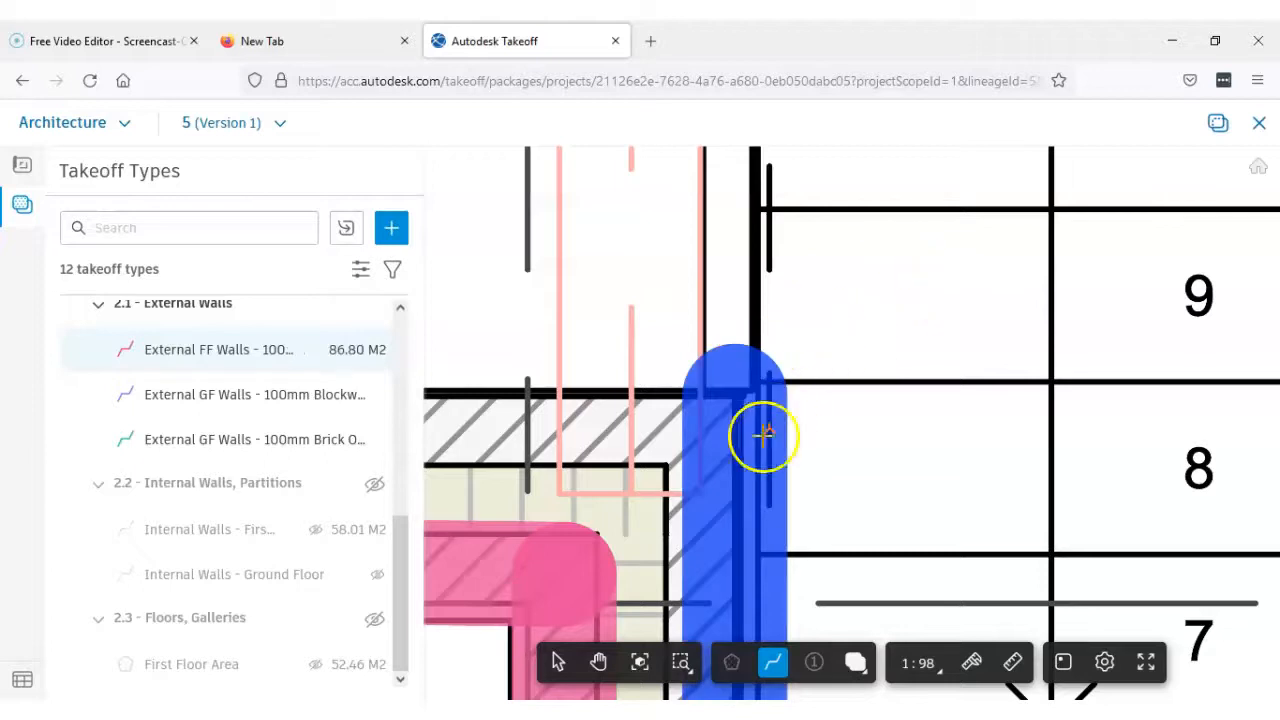
# Measure the inner leaf's short return at the step beside the stairs as a separate line about 900 mm long
pyautogui.click(664, 465)
pyautogui.scroll(-2, 683, 458)
pyautogui.moveTo(686, 457); pyautogui.dragTo(906, 416, button='middle')
pyautogui.scroll(2, 505, 416)
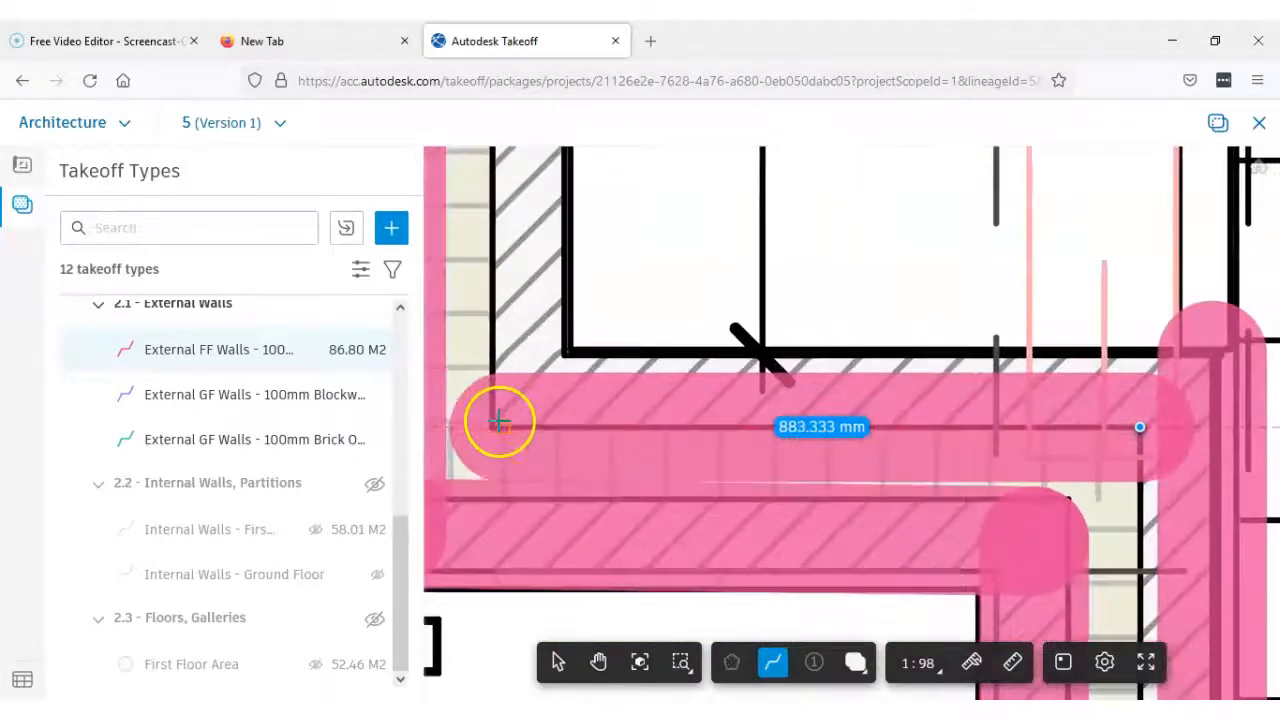
pyautogui.click(492, 426)
pyautogui.press('Return')
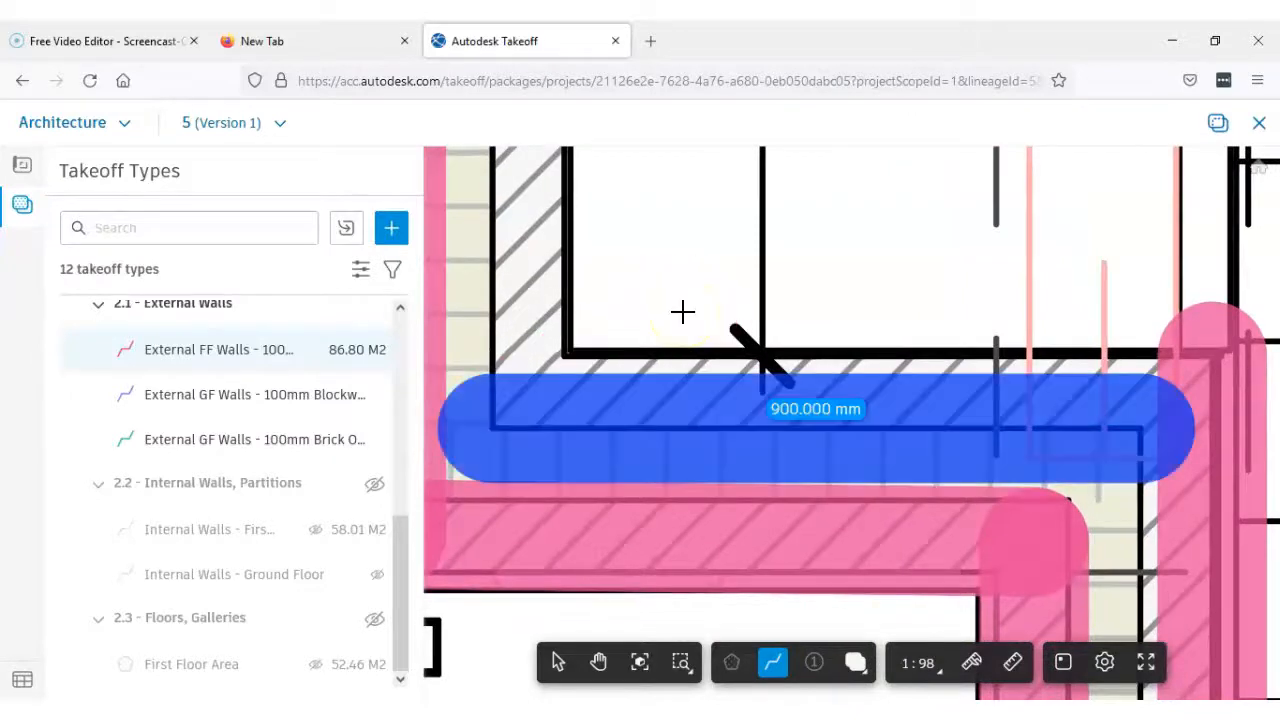
# Measure the inner leaf from the inside corner of the short return to the bathroom corner beside window W7
pyautogui.scroll(2, 563, 360)
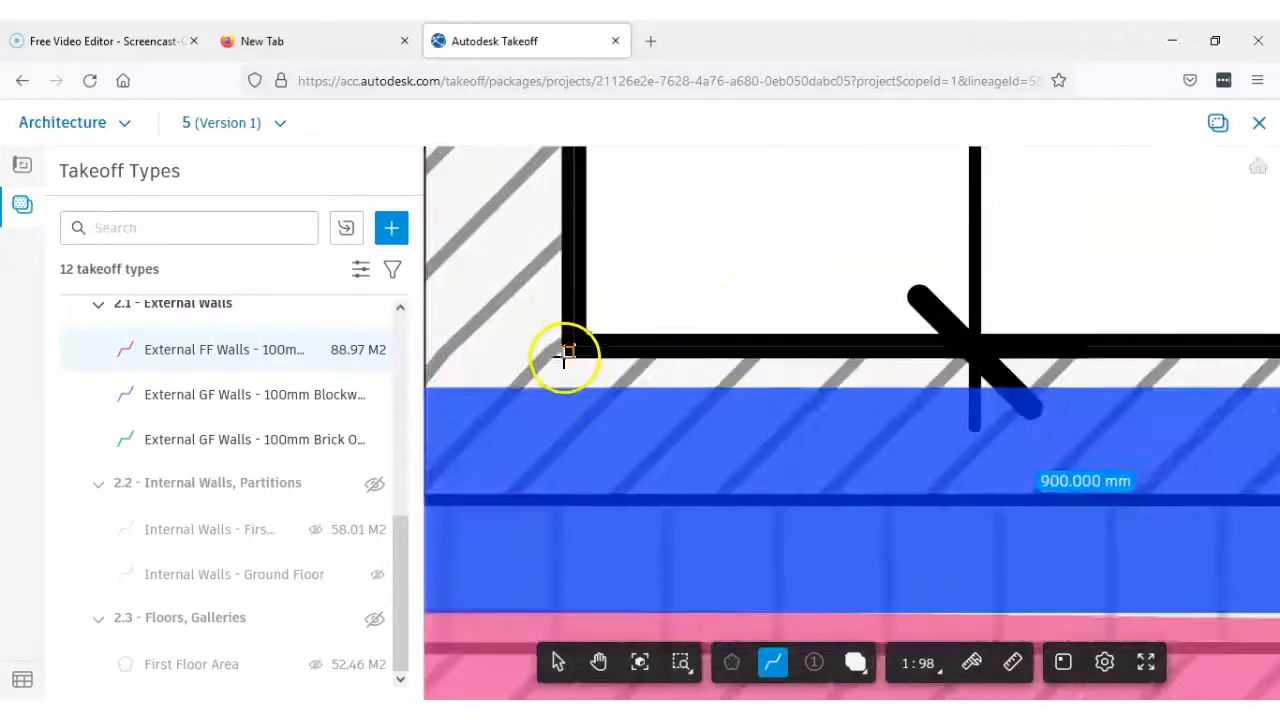
pyautogui.click(565, 352)
pyautogui.scroll(-3, 580, 350)
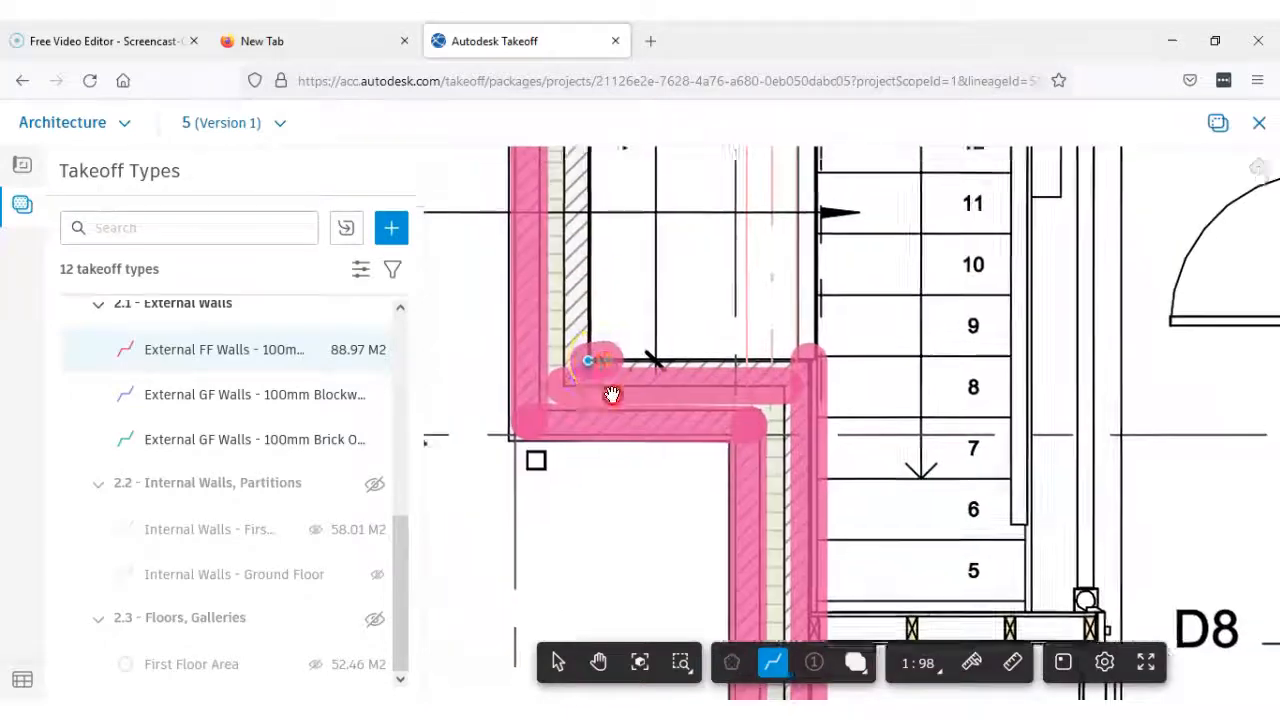
pyautogui.moveTo(633, 412); pyautogui.dragTo(605, 658, button='middle')
pyautogui.scroll(-1, 621, 443)
pyautogui.moveTo(630, 435); pyautogui.dragTo(624, 615, button='middle')
pyautogui.scroll(4, 591, 350)
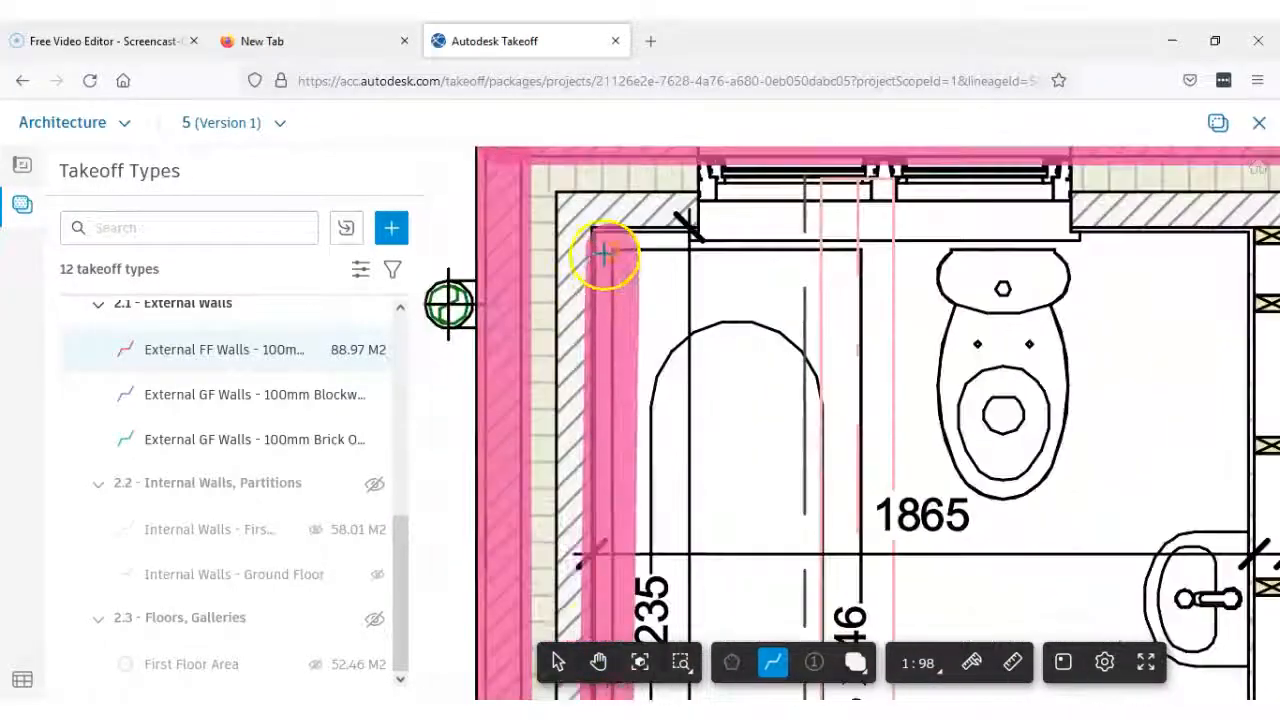
pyautogui.scroll(2, 594, 250)
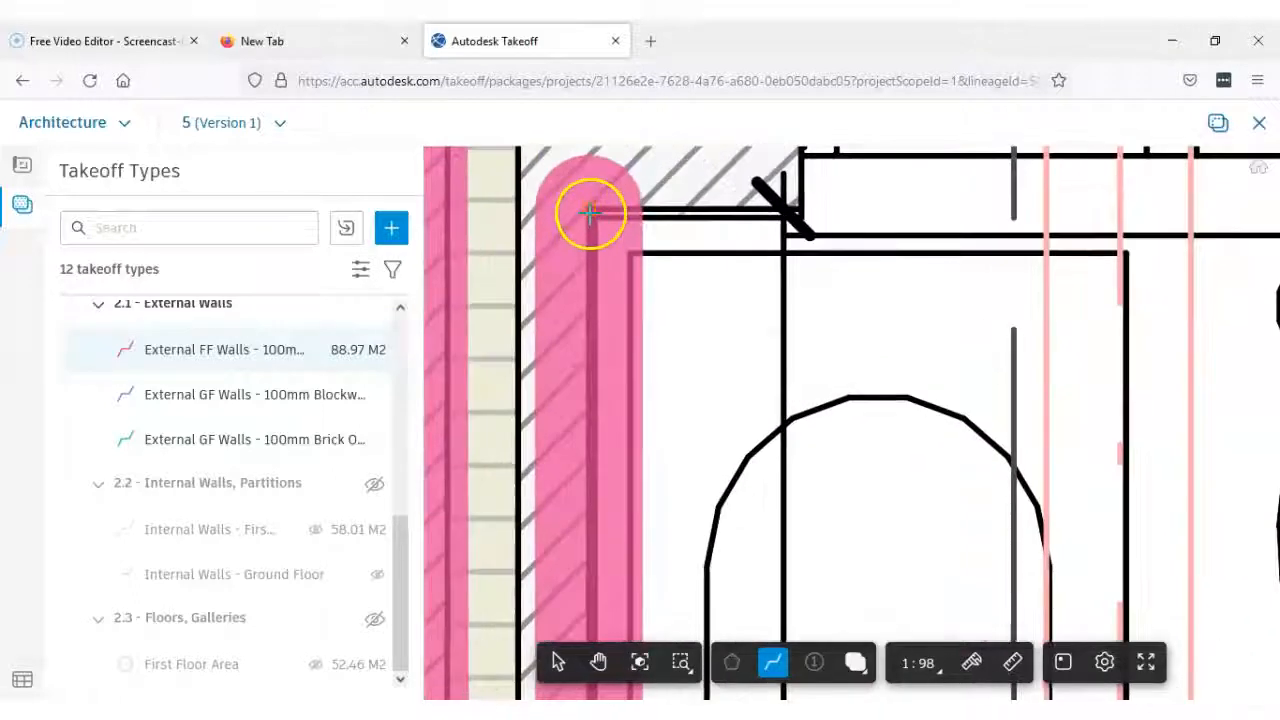
pyautogui.click(590, 212)
pyautogui.press('Return')
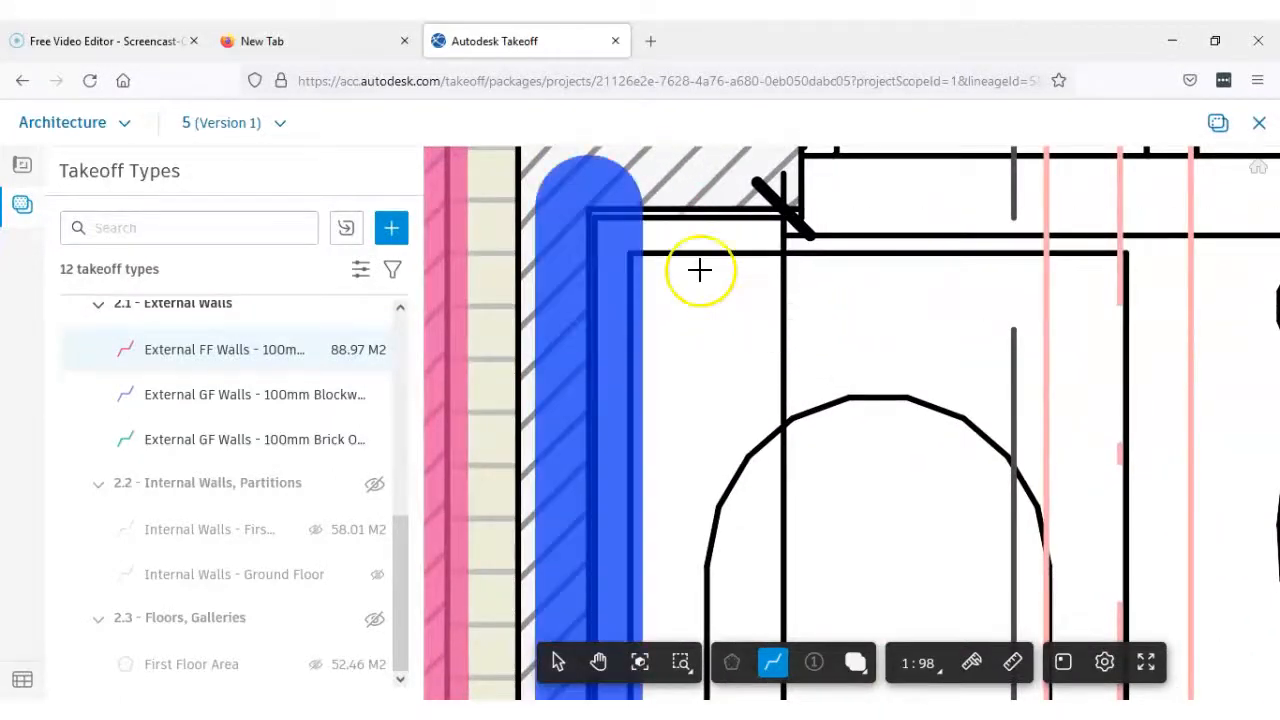
# Measure the inner leaf past windows W7, W9 and W8, between its two corners on the cavity side
pyautogui.scroll(-3, 671, 280)
pyautogui.scroll(6, 563, 309)
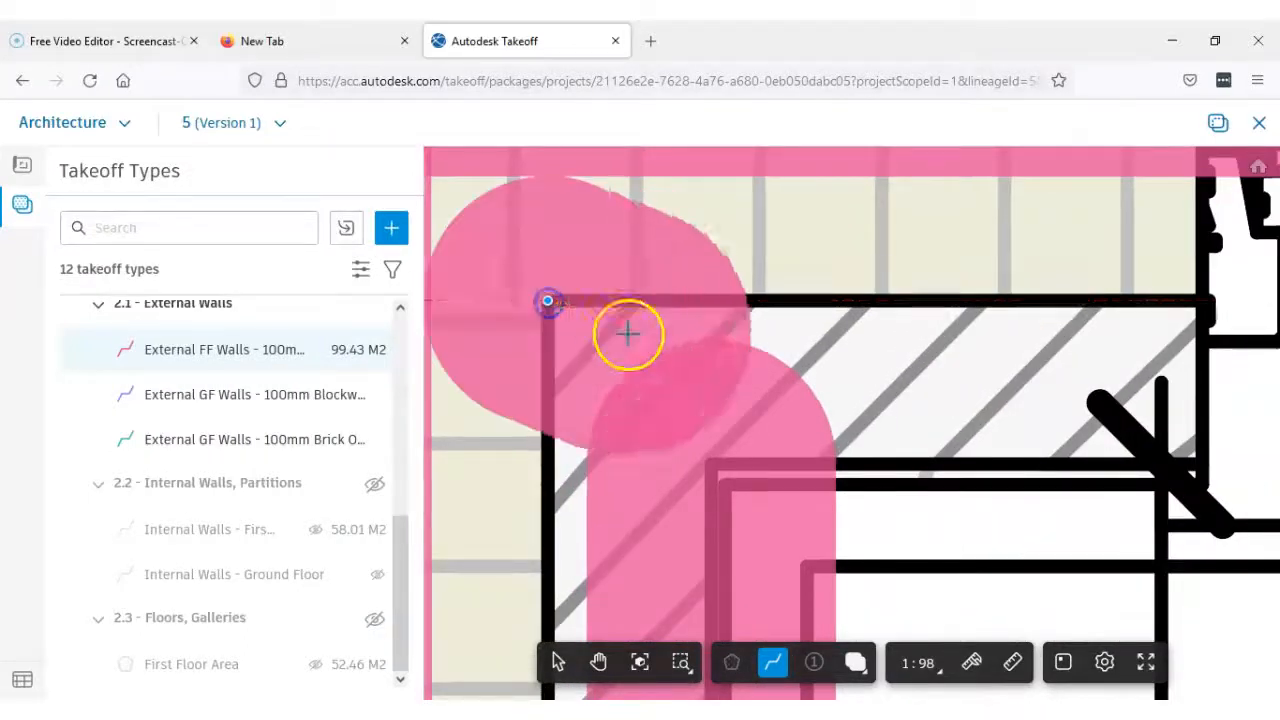
pyautogui.scroll(-5, 628, 333)
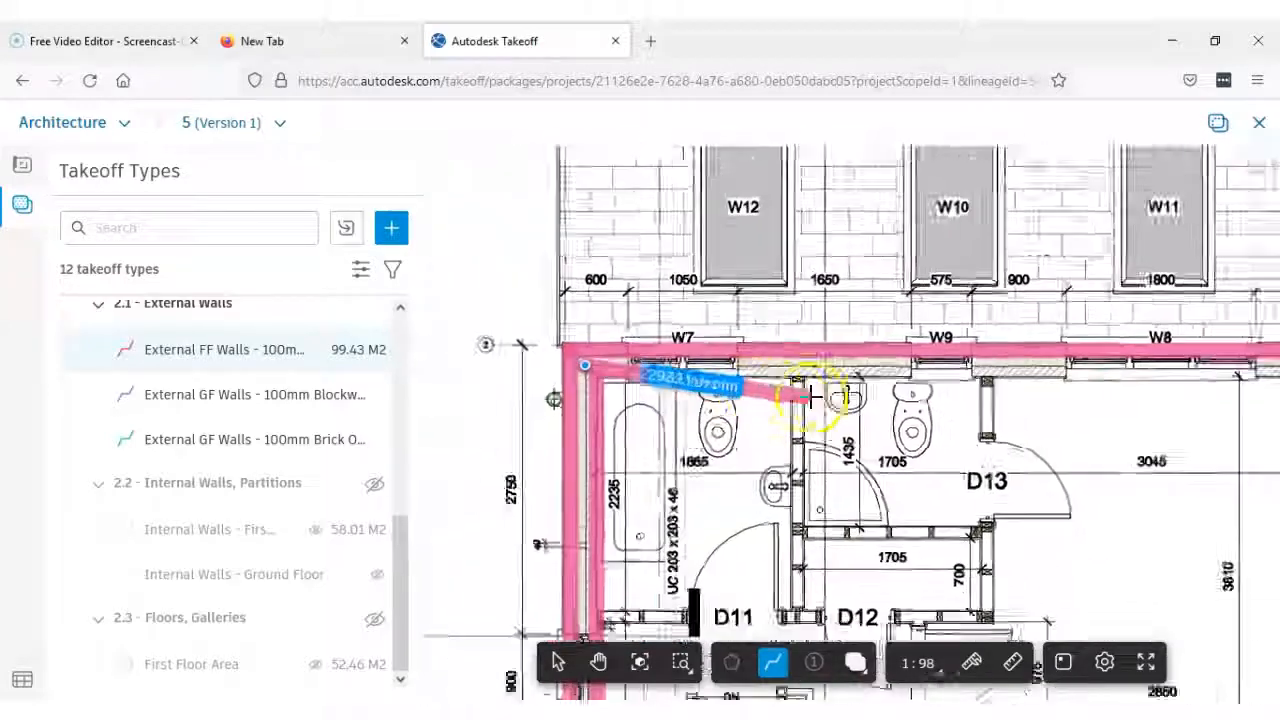
pyautogui.scroll(-2, 740, 396)
pyautogui.scroll(5, 940, 372)
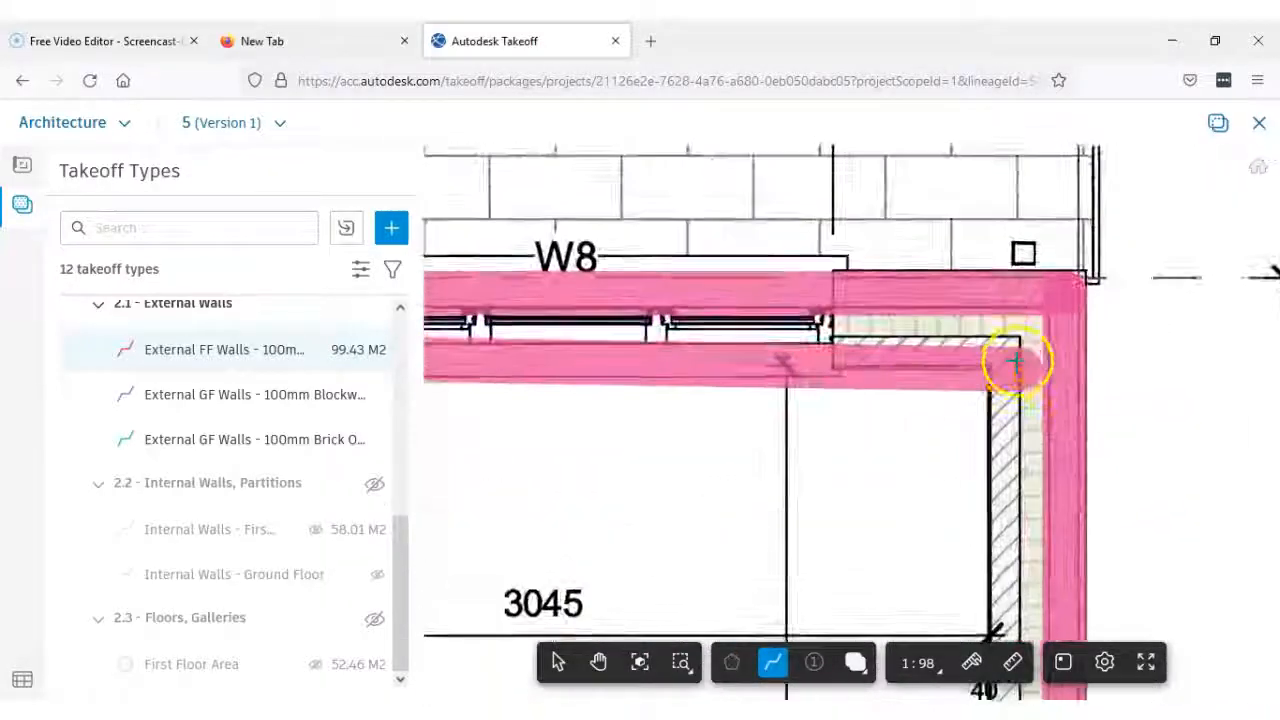
pyautogui.scroll(2, 1015, 362)
pyautogui.click(1021, 321)
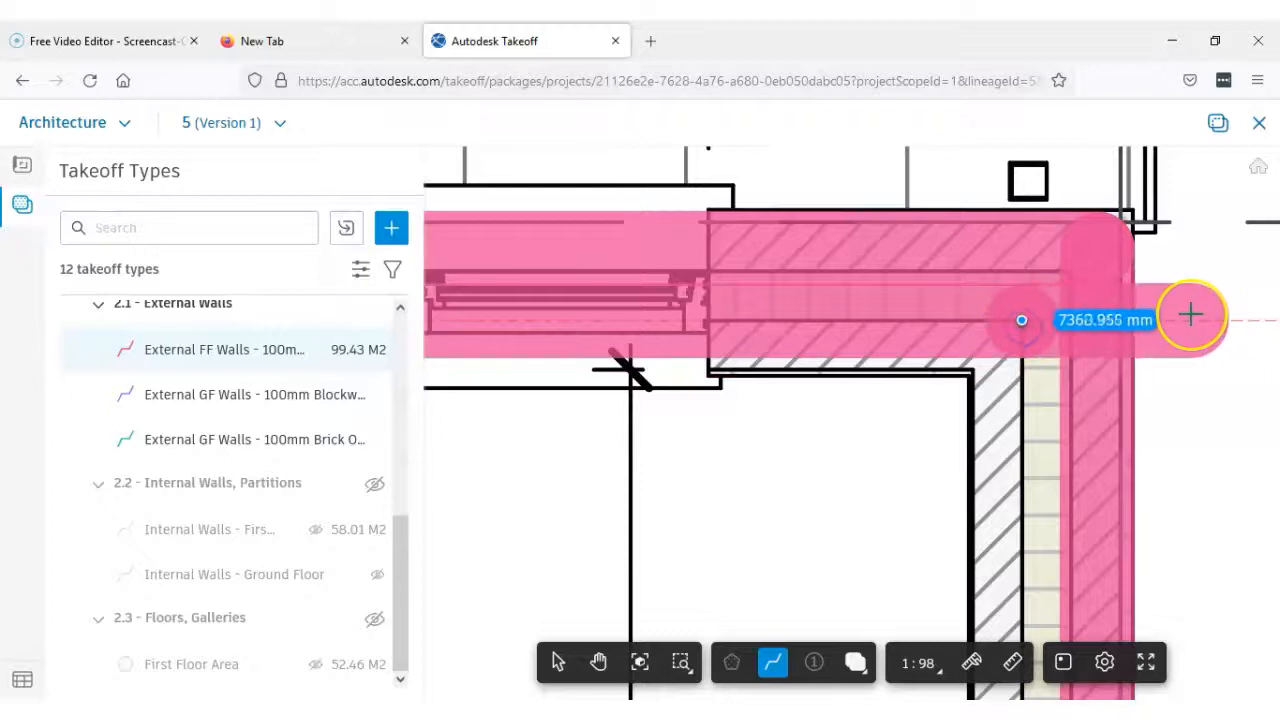
pyautogui.press('Return')
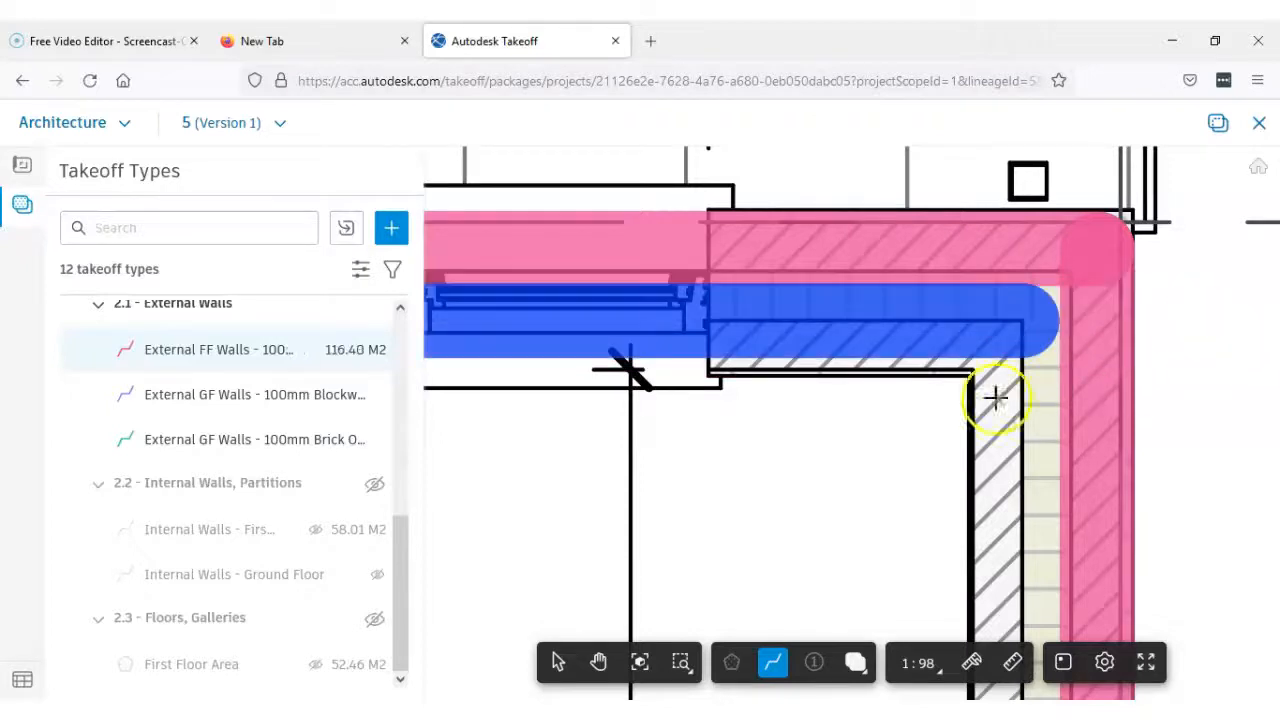
# Measure the inner leaf from the inside room corner beside window W8 to the inside room corner beside window W5
pyautogui.scroll(3, 990, 392)
pyautogui.click(975, 366)
pyautogui.scroll(-8, 984, 380)
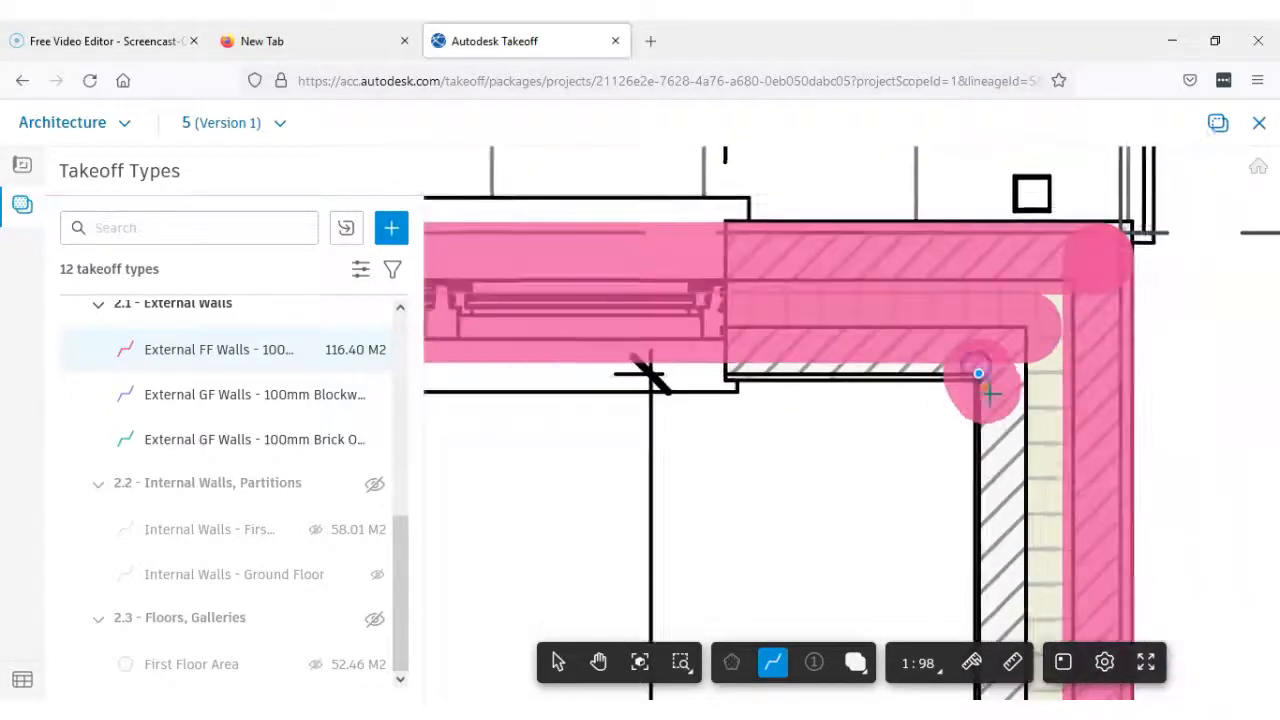
pyautogui.moveTo(1007, 545); pyautogui.dragTo(992, 318, button='middle')
pyautogui.scroll(-1, 992, 318)
pyautogui.moveTo(1003, 475); pyautogui.dragTo(963, 294, button='middle')
pyautogui.moveTo(982, 570); pyautogui.dragTo(940, 242, button='middle')
pyautogui.scroll(7, 896, 436)
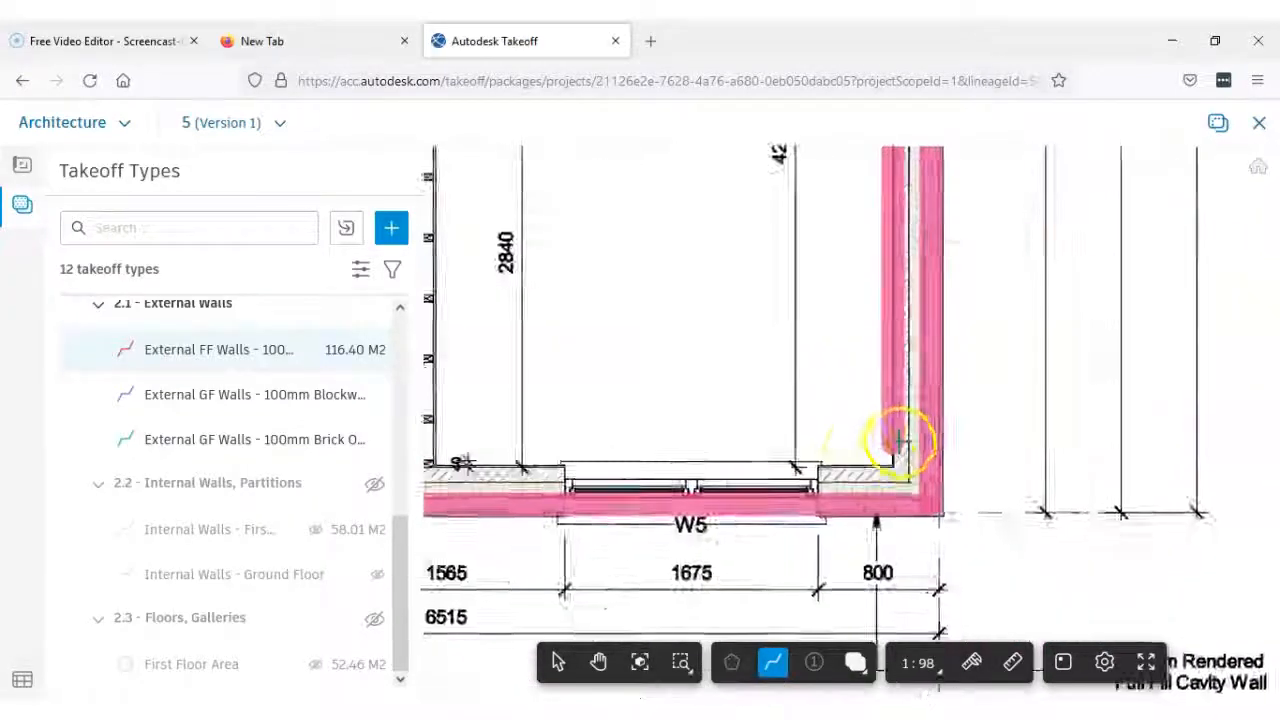
pyautogui.scroll(1, 887, 508)
pyautogui.click(885, 507)
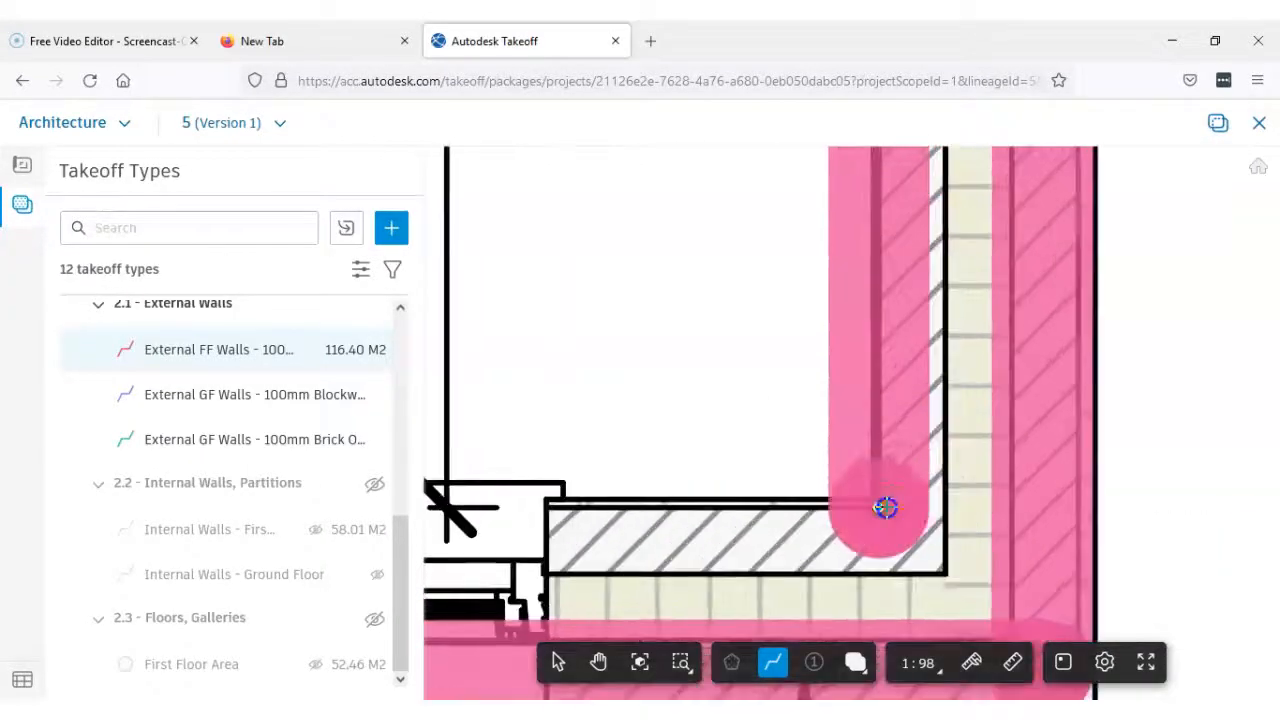
pyautogui.press('Return')
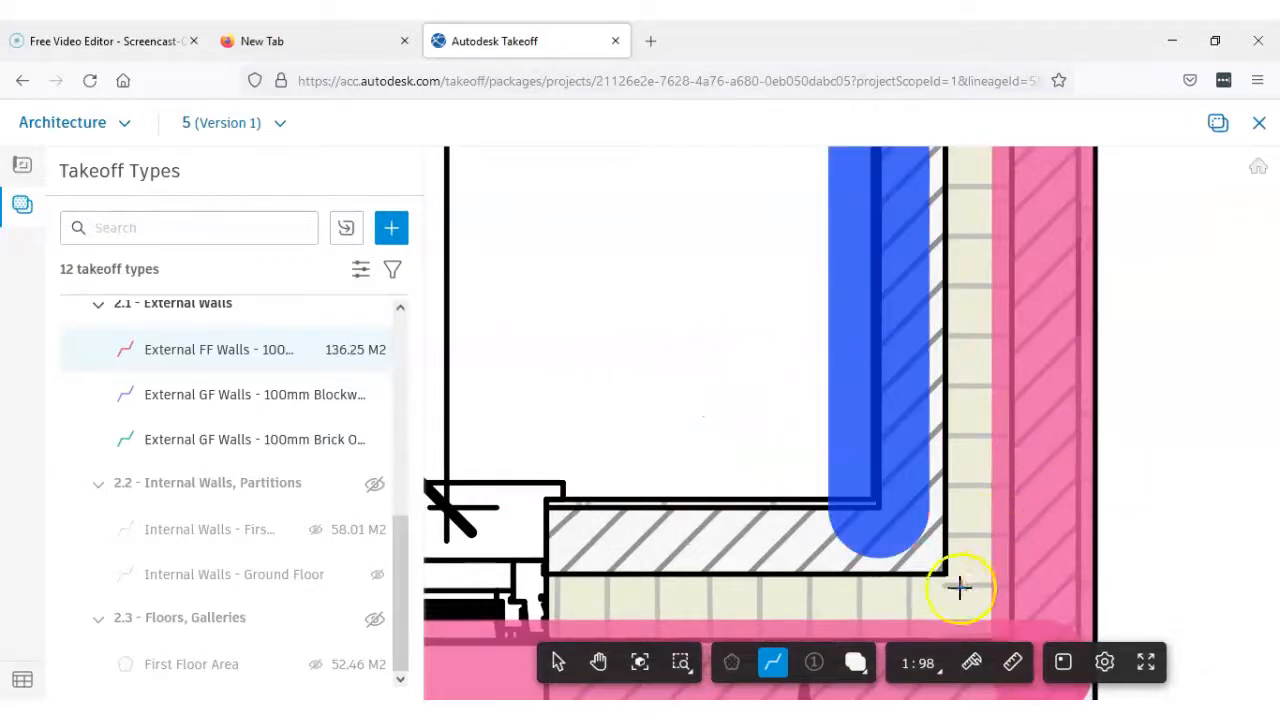
# Measure the inner leaf past windows W5 and W4, between its two cavity-side corners, as a line about 6117 mm long
pyautogui.click(946, 575)
pyautogui.scroll(-3, 943, 571)
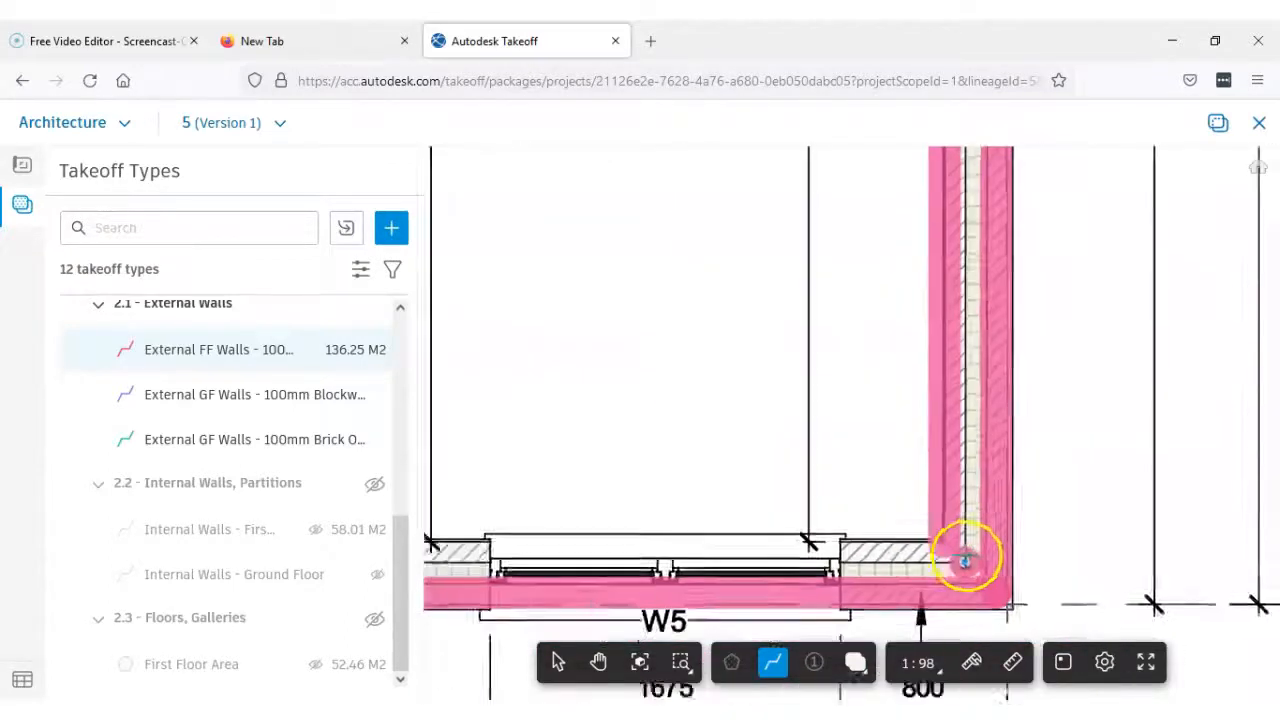
pyautogui.moveTo(858, 530); pyautogui.dragTo(1107, 467, button='middle')
pyautogui.scroll(-3, 872, 487)
pyautogui.moveTo(796, 488); pyautogui.dragTo(895, 491, button='middle')
pyautogui.scroll(5, 611, 487)
pyautogui.scroll(5, 611, 487)
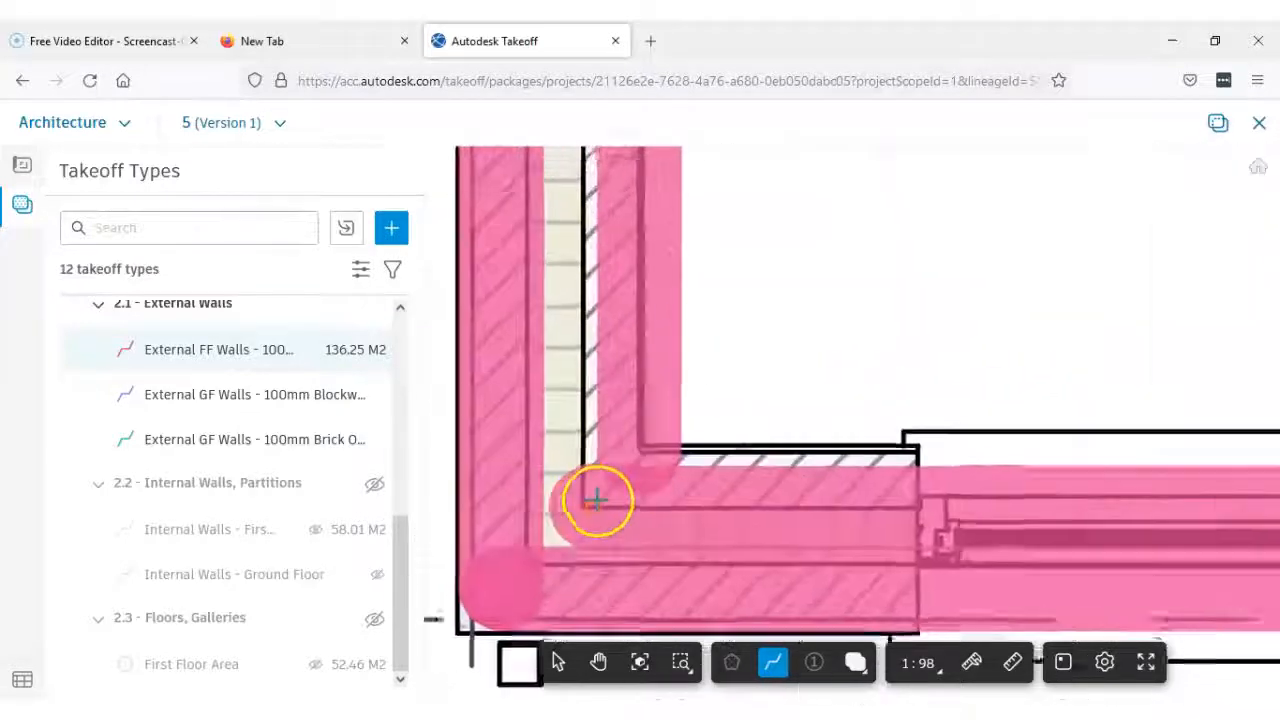
pyautogui.click(587, 505)
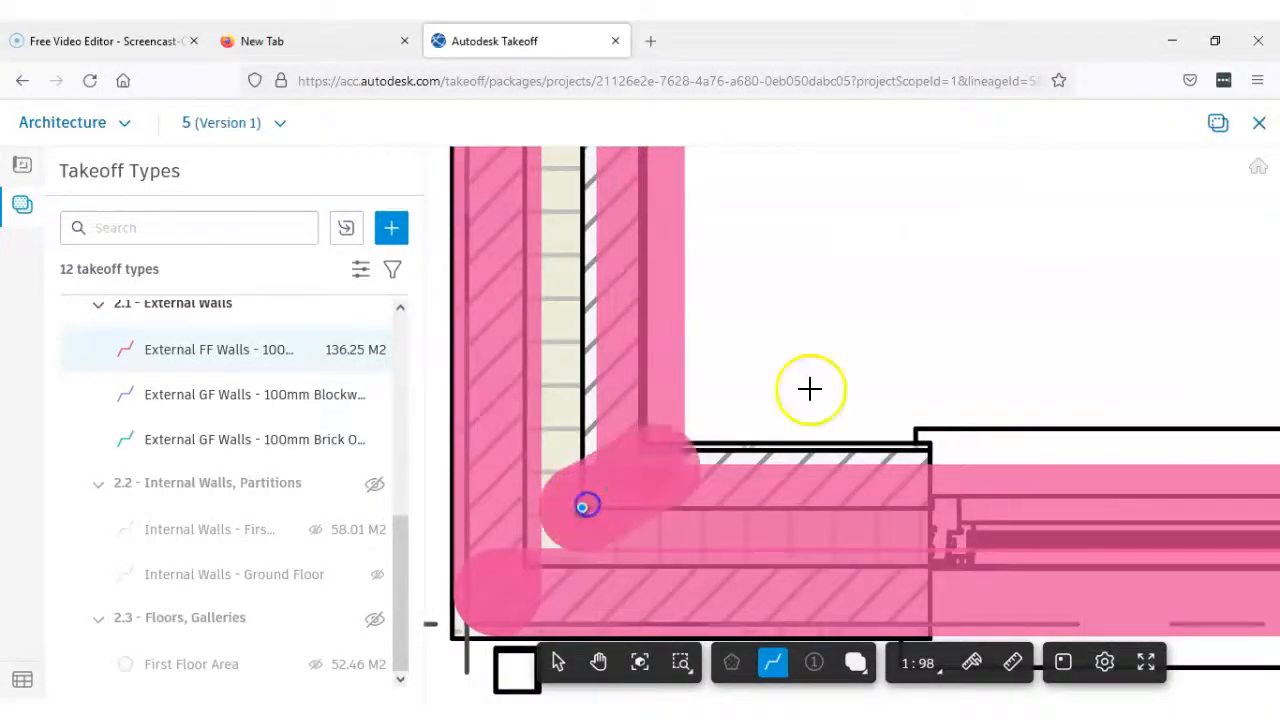
pyautogui.press('Return')
# Examine the inner leaf corner beside window W4 and the outer and inner leaf lines around the whole First Floor Plan
pyautogui.scroll(2, 725, 455)
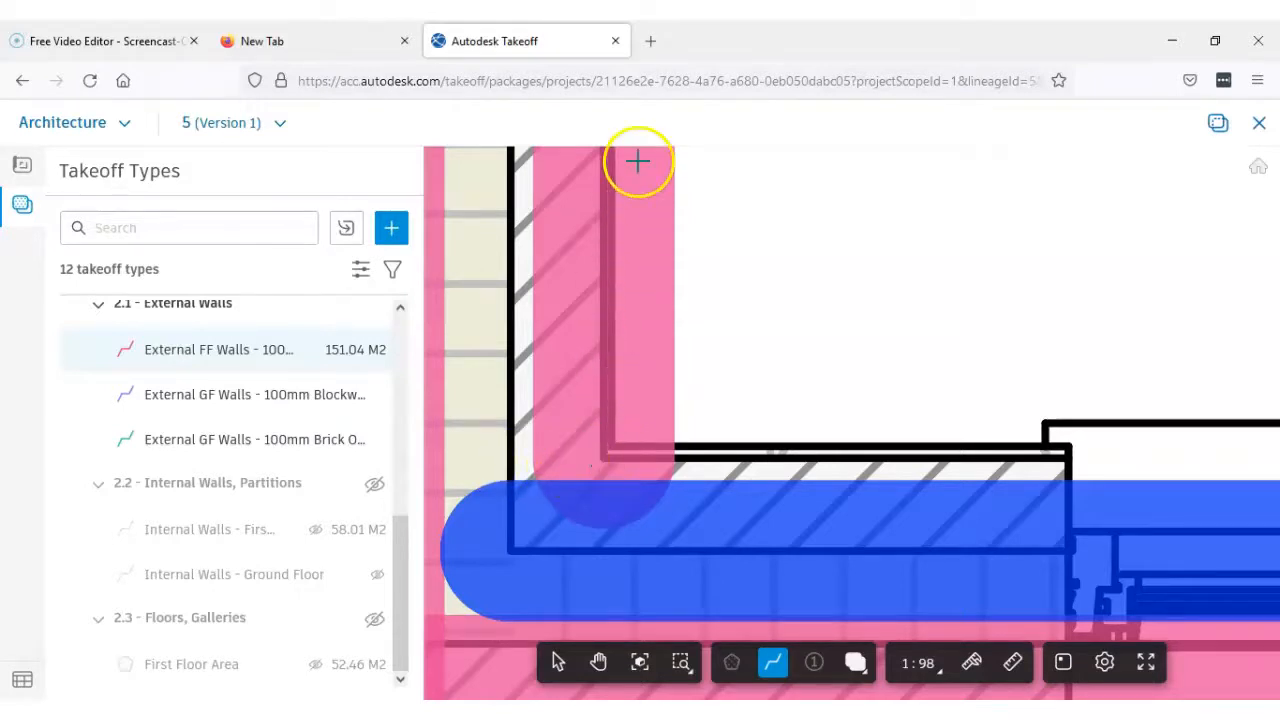
pyautogui.scroll(-3, 679, 400)
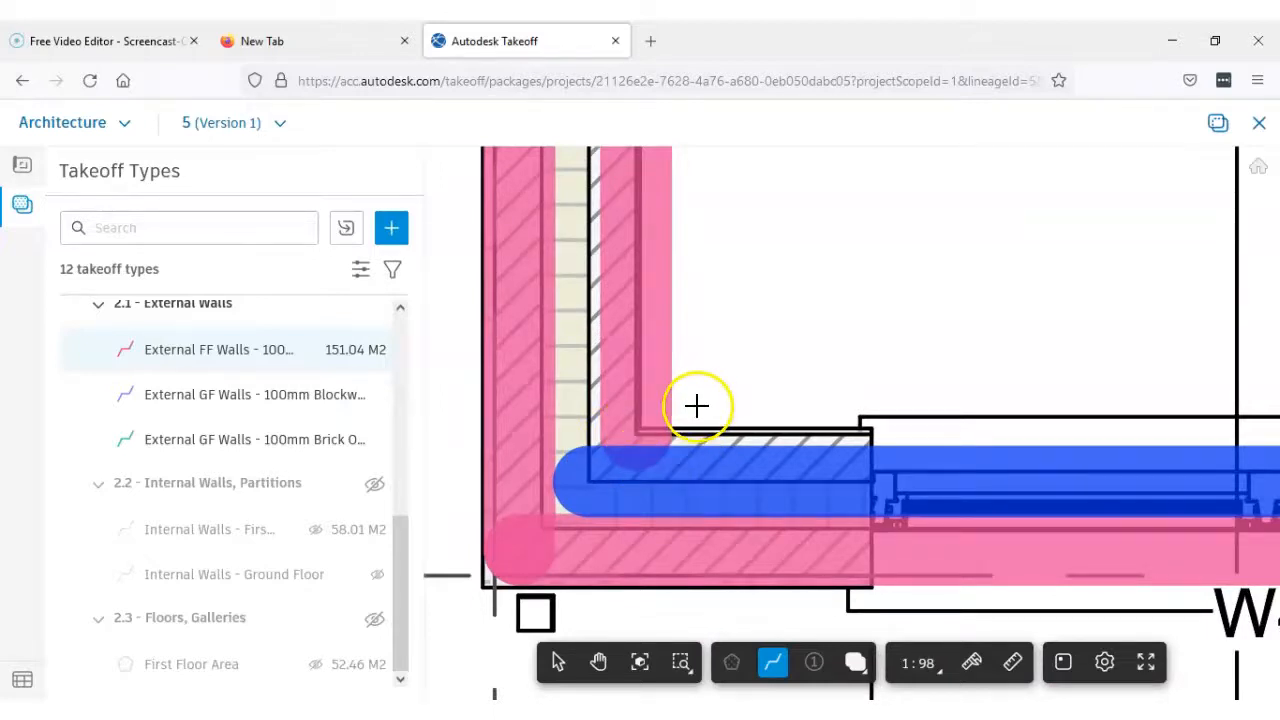
pyautogui.scroll(-2, 725, 388)
pyautogui.scroll(-3, 724, 388)
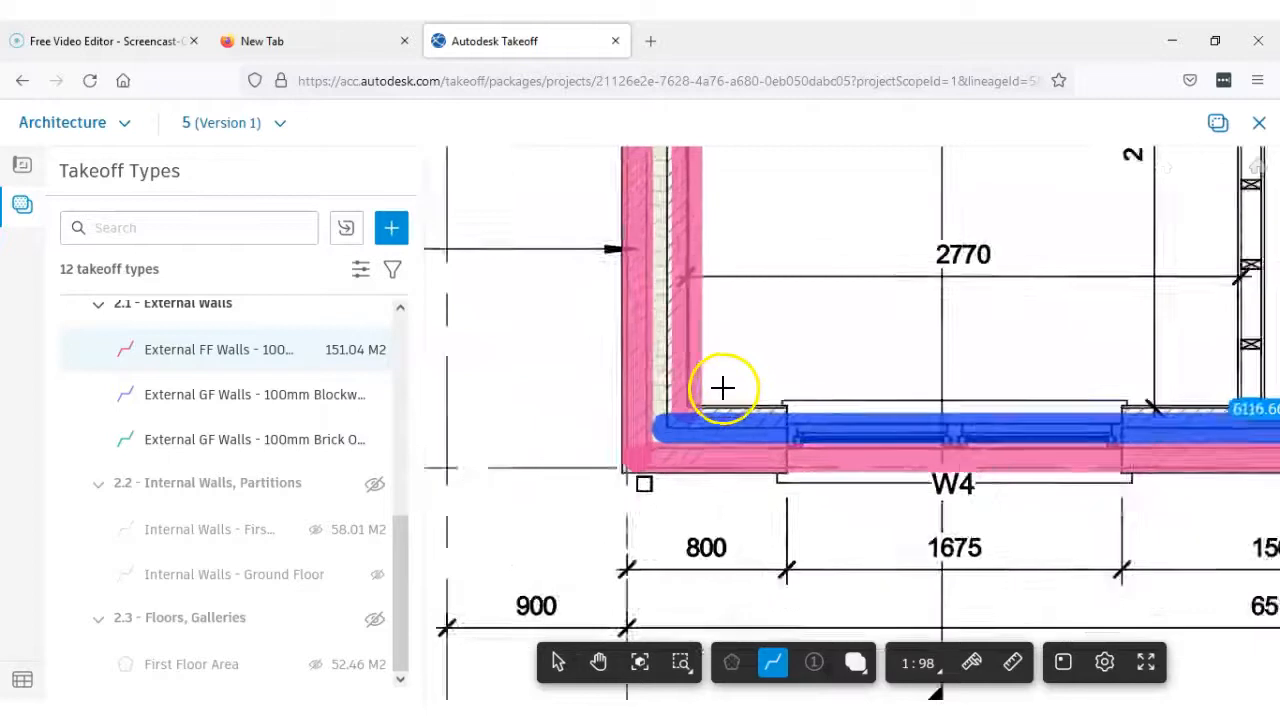
pyautogui.scroll(-1, 1029, 352)
pyautogui.moveTo(1029, 352); pyautogui.dragTo(829, 457, button='middle')
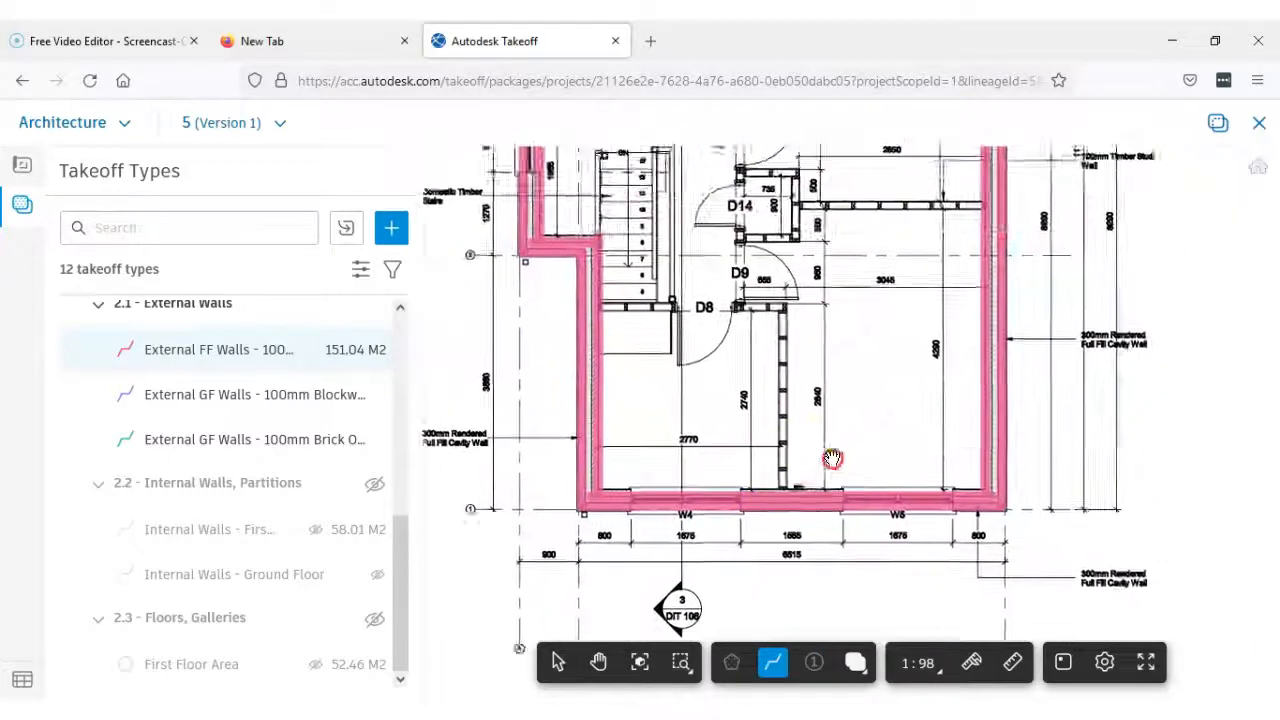
pyautogui.scroll(-1, 720, 340)
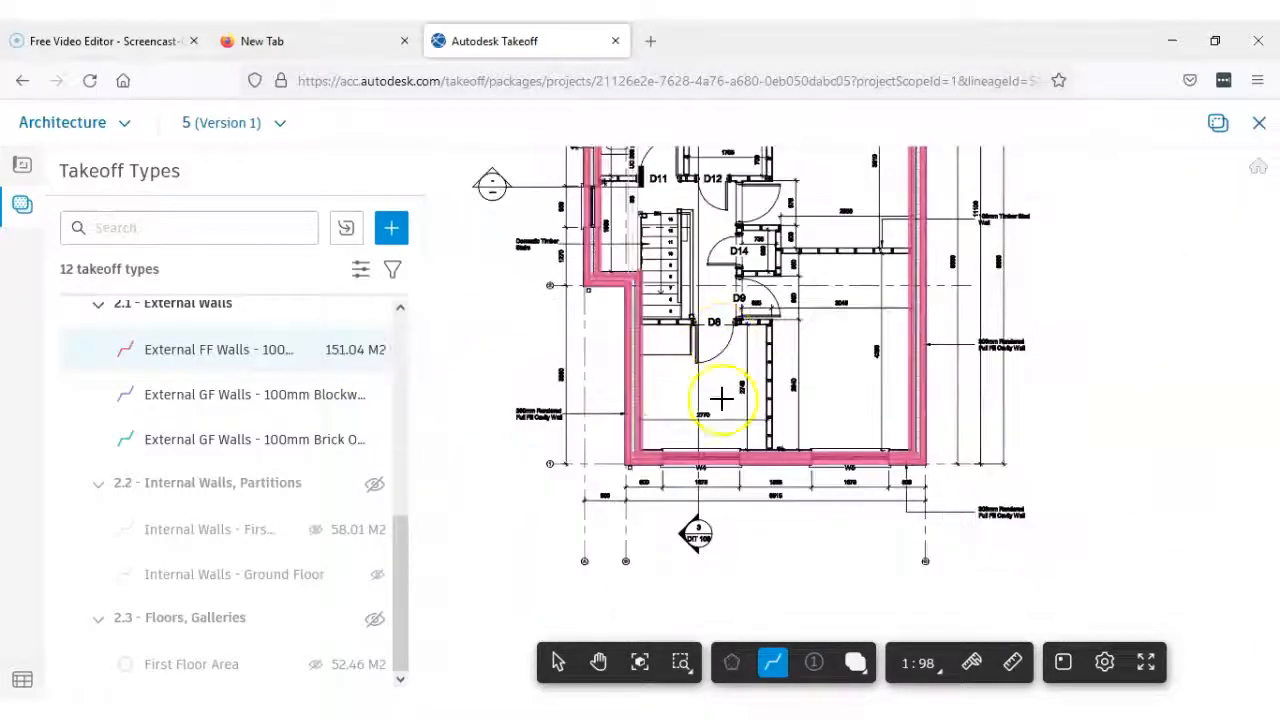
pyautogui.scroll(-1, 831, 360)
pyautogui.moveTo(831, 360); pyautogui.dragTo(857, 443, button='middle')
pyautogui.scroll(1, 775, 325)
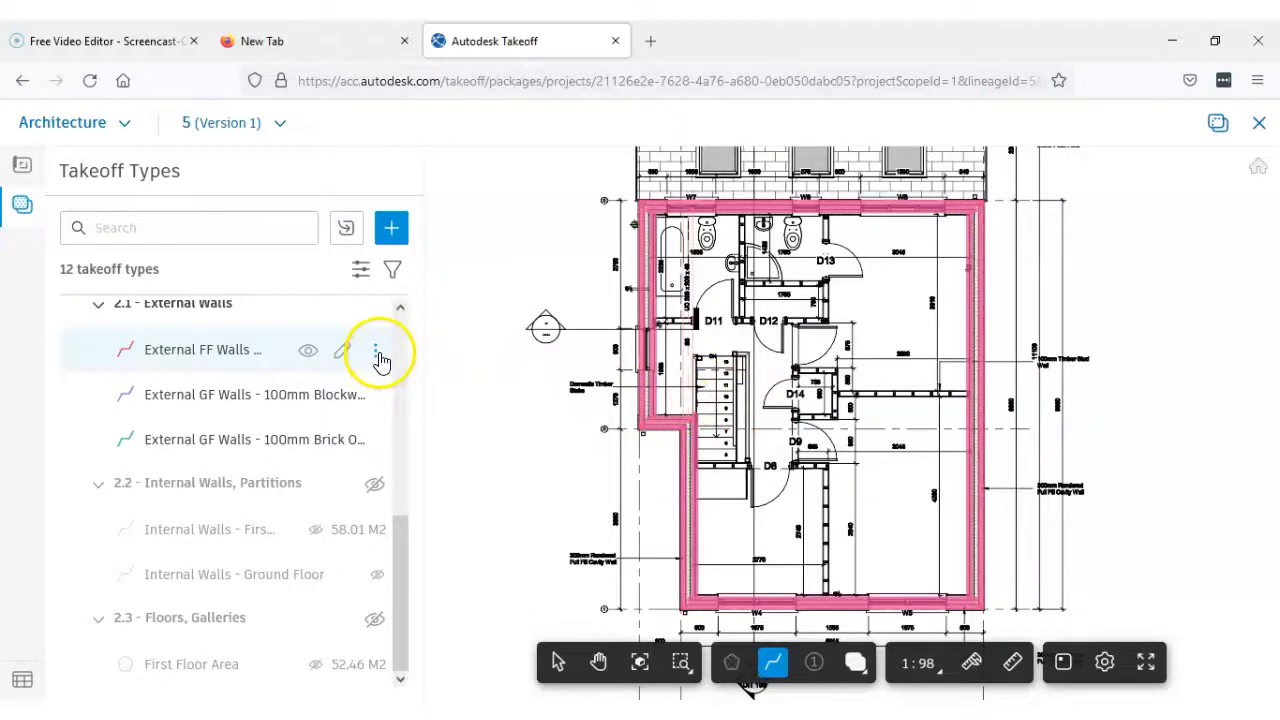
# Open the measurement breakdown of the External FF Walls type, highlight the outer leaf line on the plan and dismiss the Citrix update notice
pyautogui.click(376, 355)
pyautogui.click(450, 351)
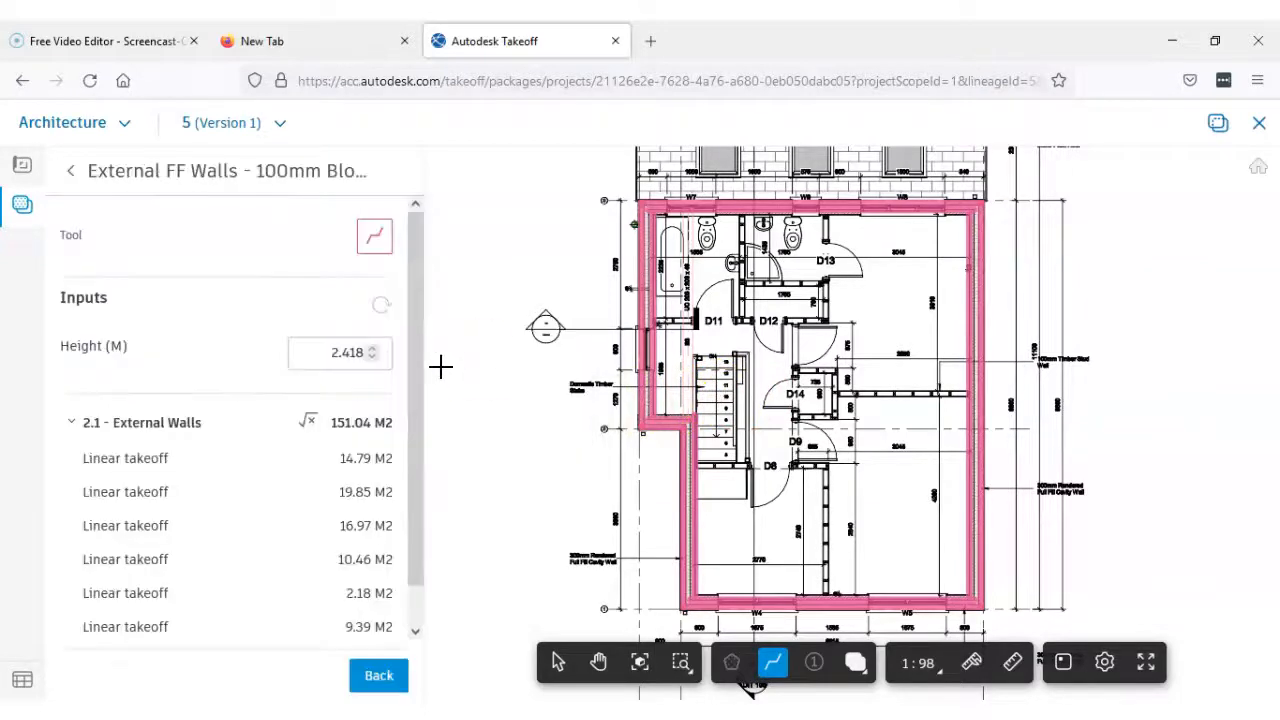
pyautogui.moveTo(414, 349); pyautogui.dragTo(414, 423)
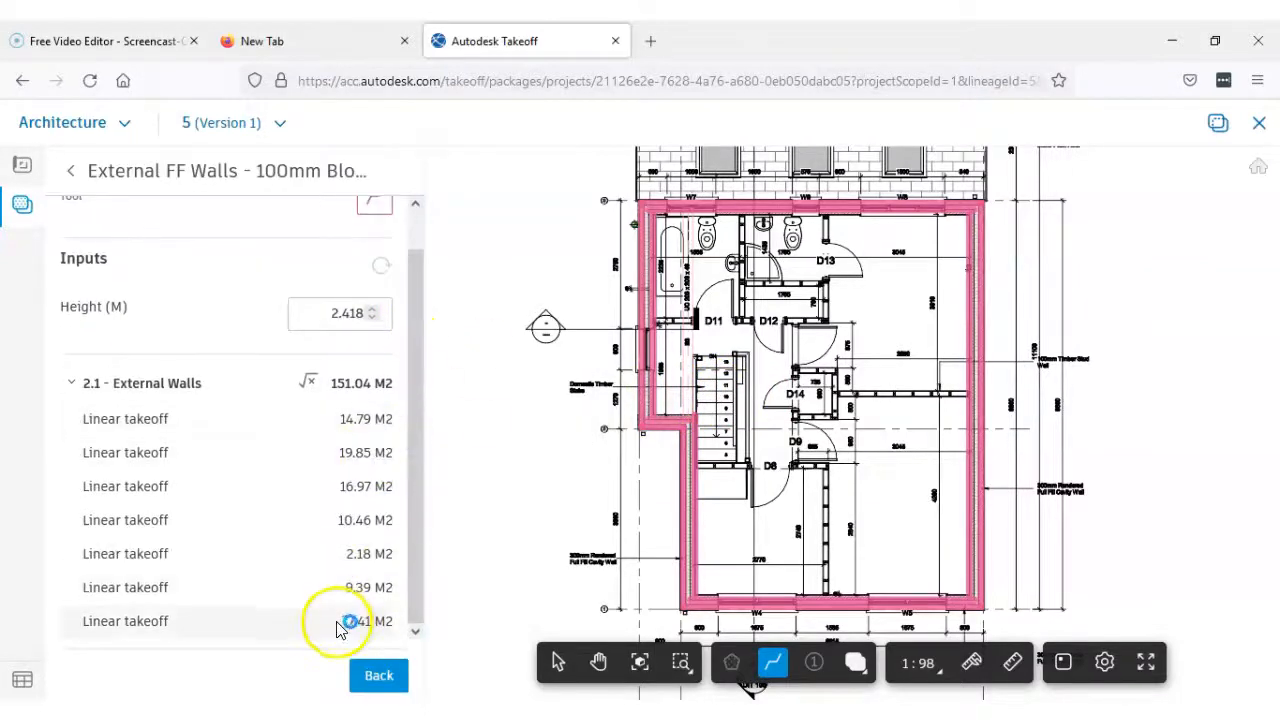
pyautogui.click(117, 625)
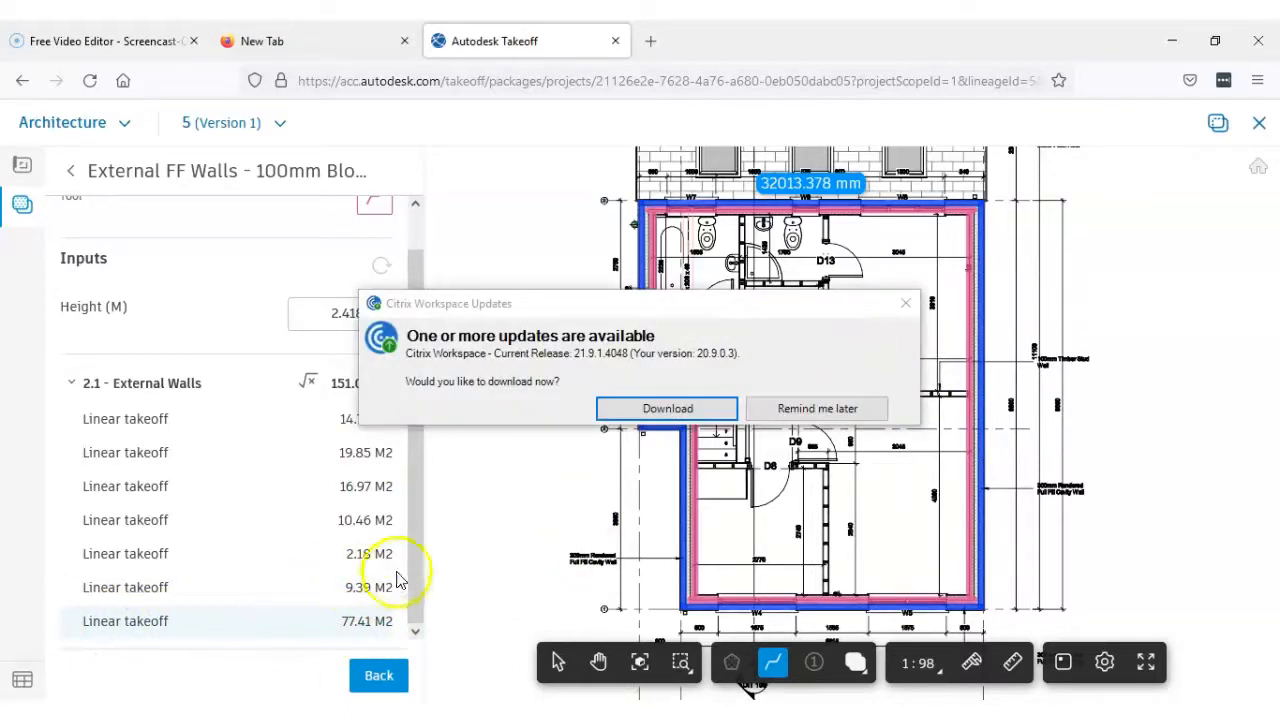
pyautogui.click(905, 303)
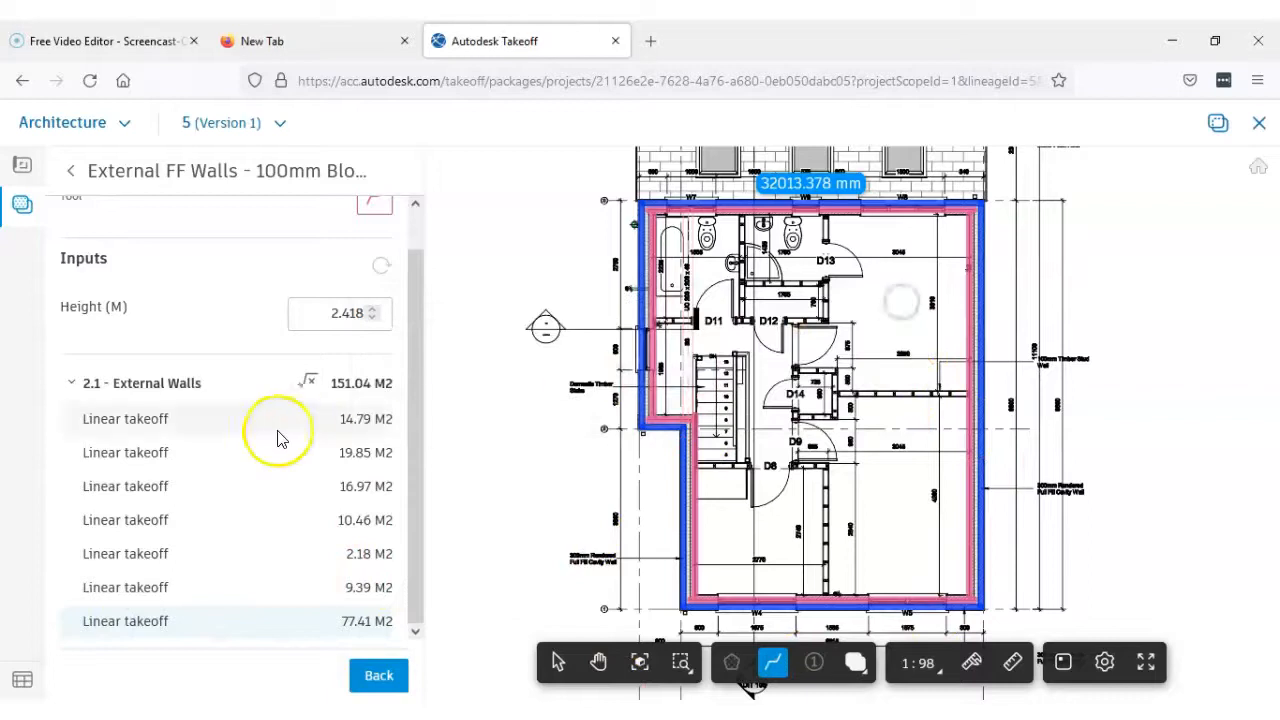
# Highlight each External FF Walls linear takeoff on the plan in turn, then return to the list of takeoff types
pyautogui.click(163, 425)
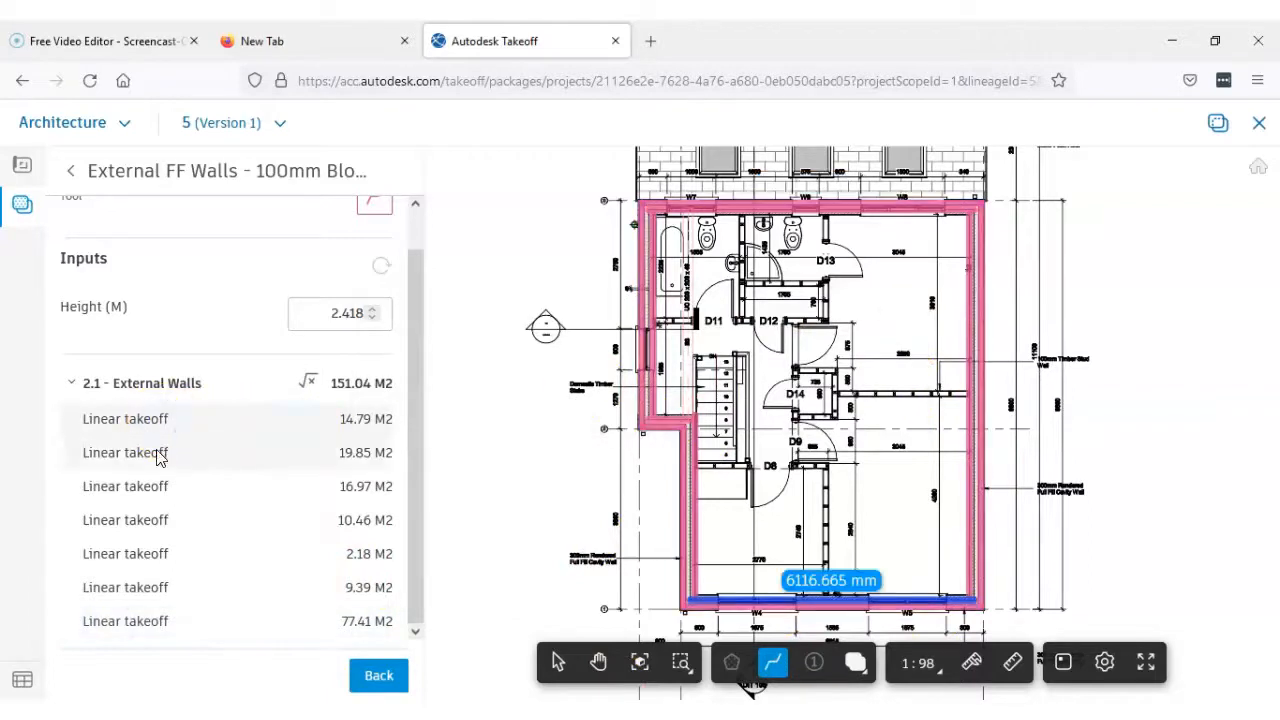
pyautogui.click(162, 452)
pyautogui.click(150, 486)
pyautogui.click(143, 522)
pyautogui.click(138, 556)
pyautogui.click(135, 589)
pyautogui.click(129, 621)
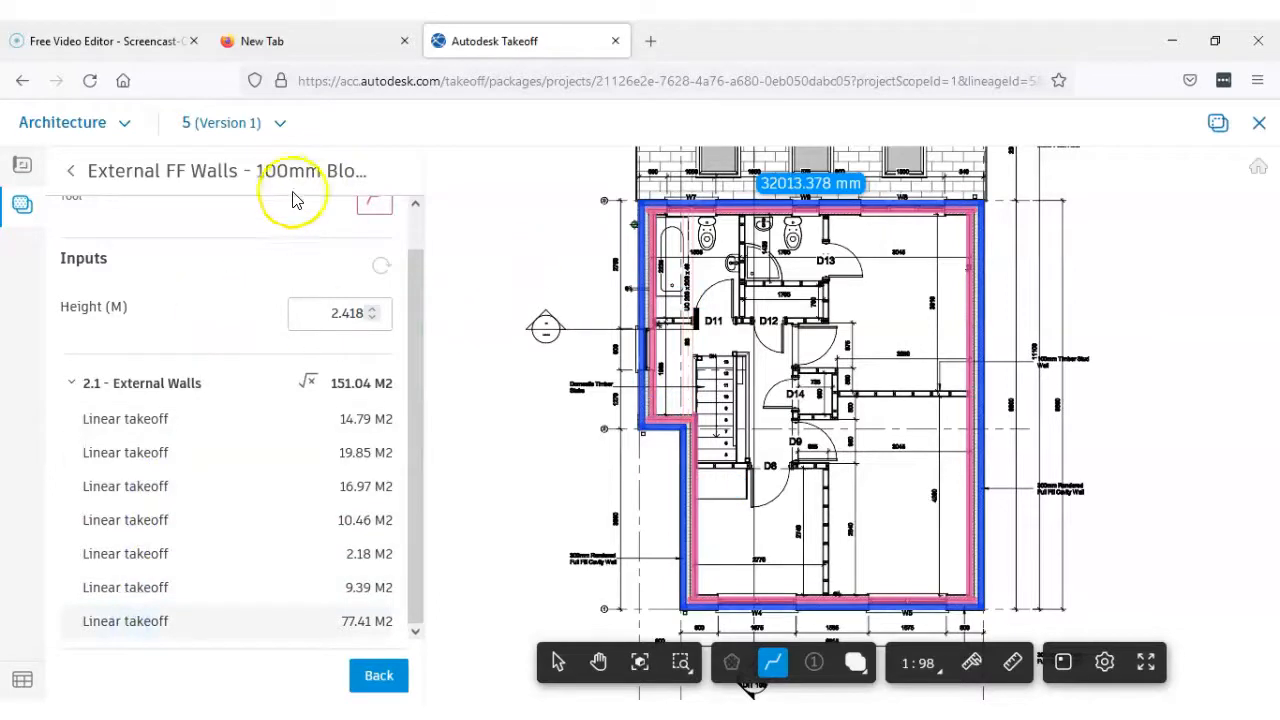
pyautogui.click(73, 174)
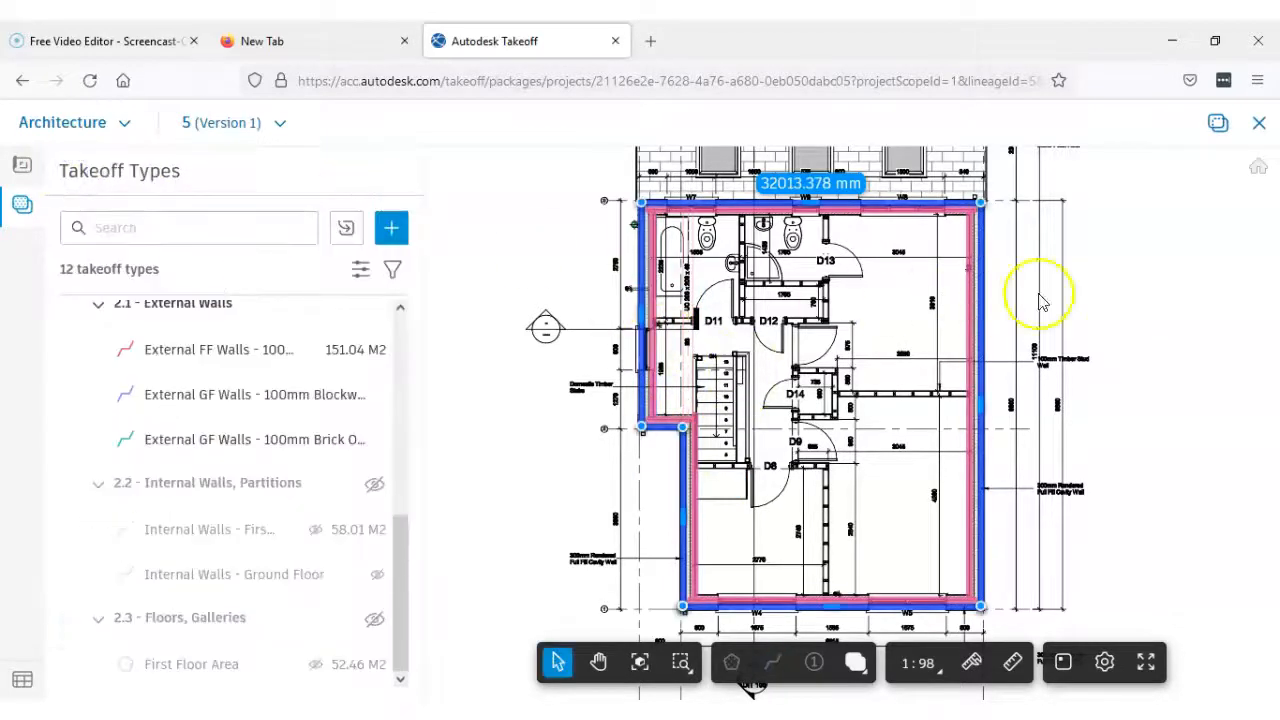
# Inspect the inner leaf line running past the bathroom and stairs by selecting it on the plan
pyautogui.scroll(3, 993, 397)
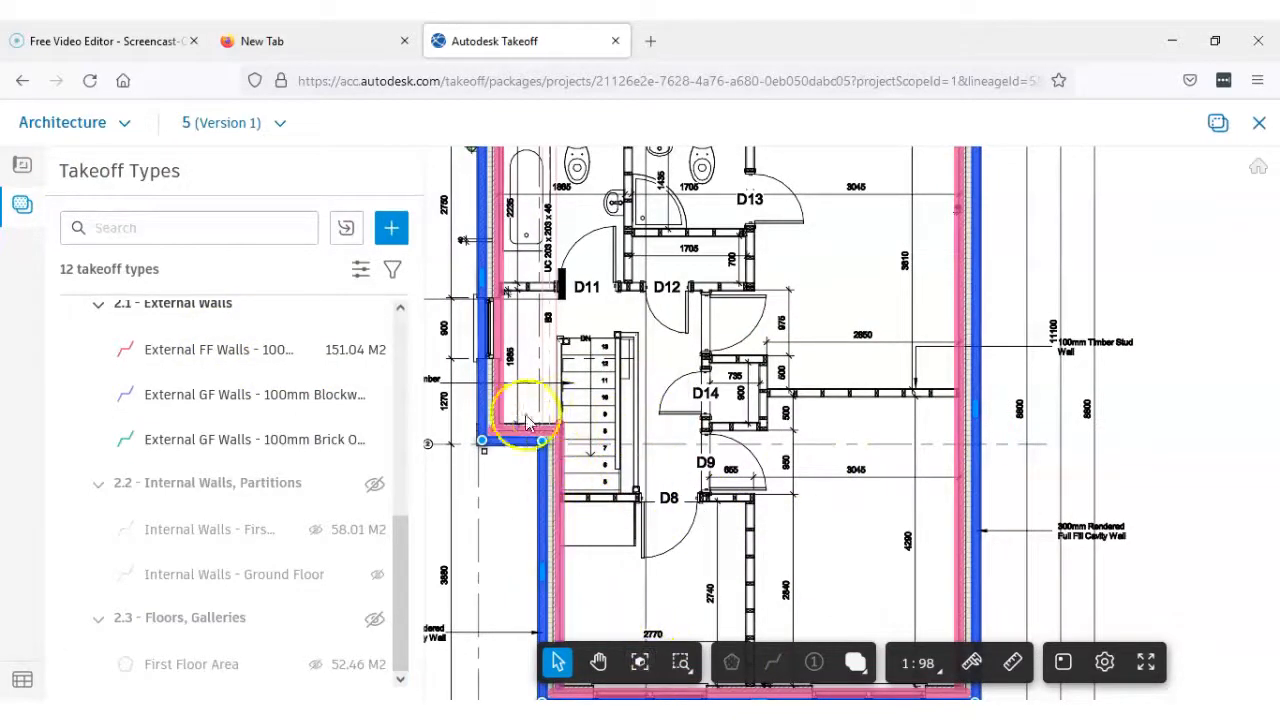
pyautogui.moveTo(486, 386); pyautogui.dragTo(501, 385)
pyautogui.scroll(-3, 517, 290)
pyautogui.scroll(5, 509, 320)
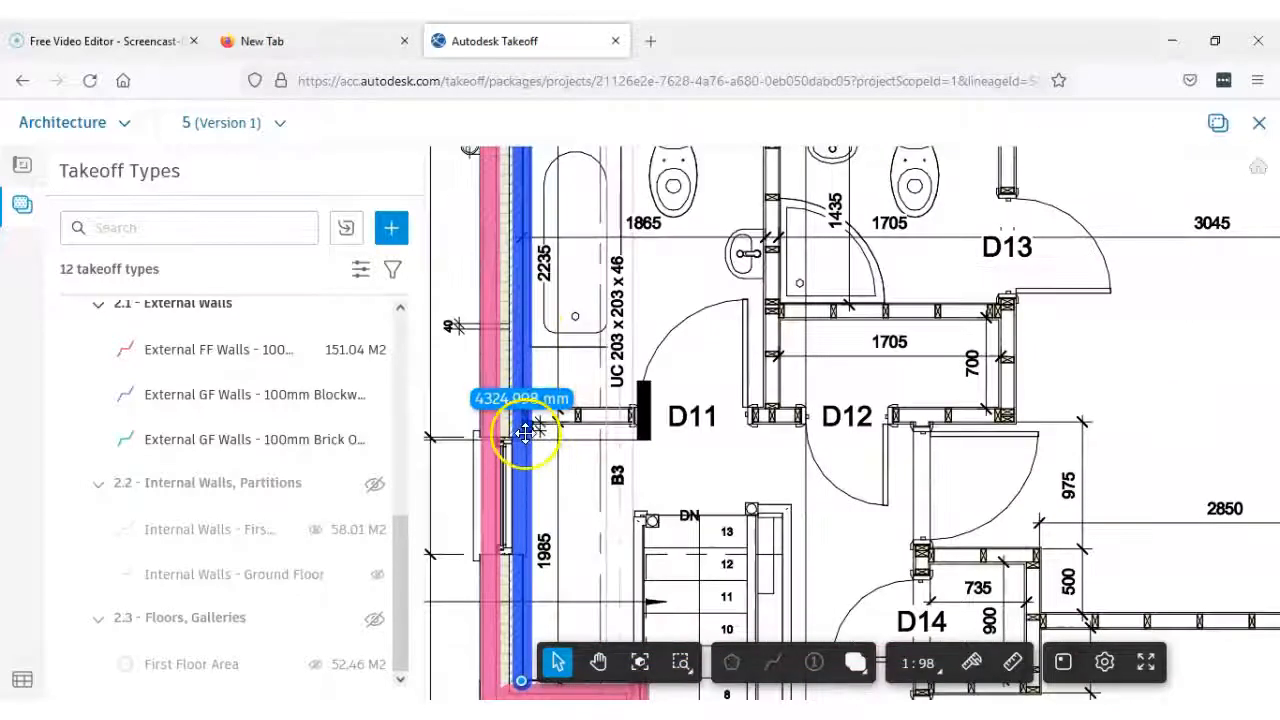
pyautogui.scroll(-3, 525, 432)
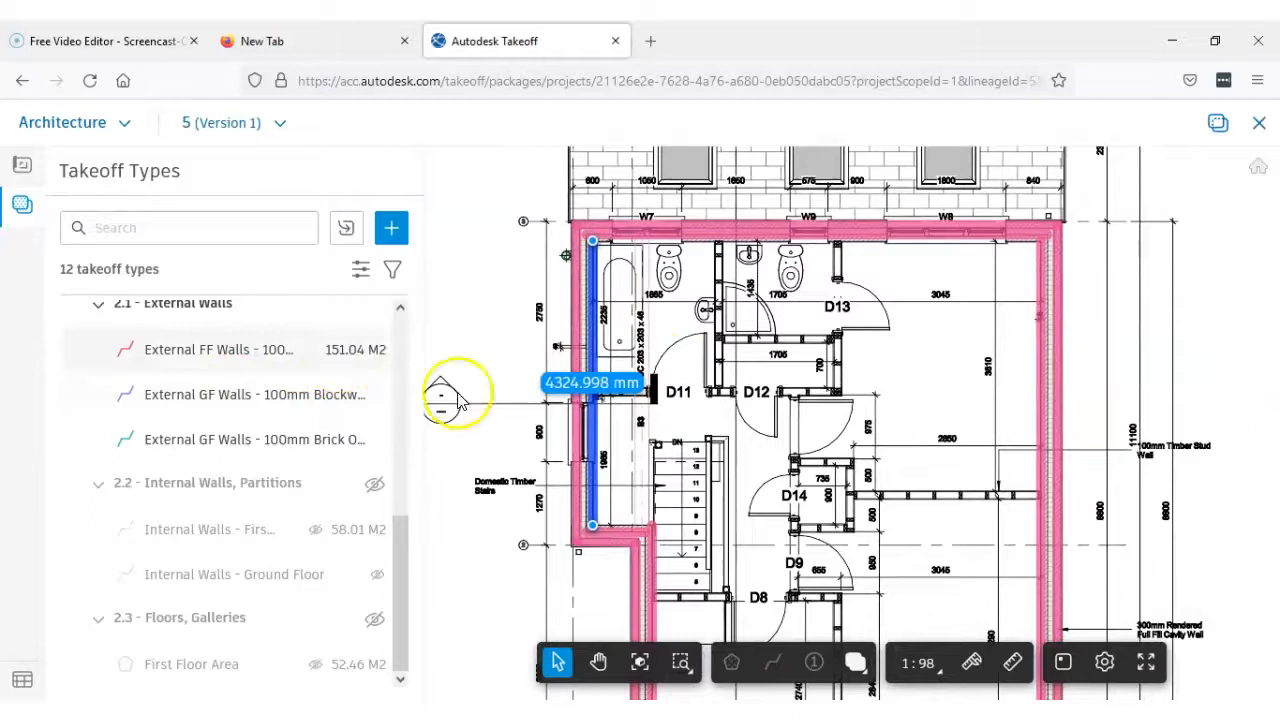
pyautogui.scroll(-3, 871, 432)
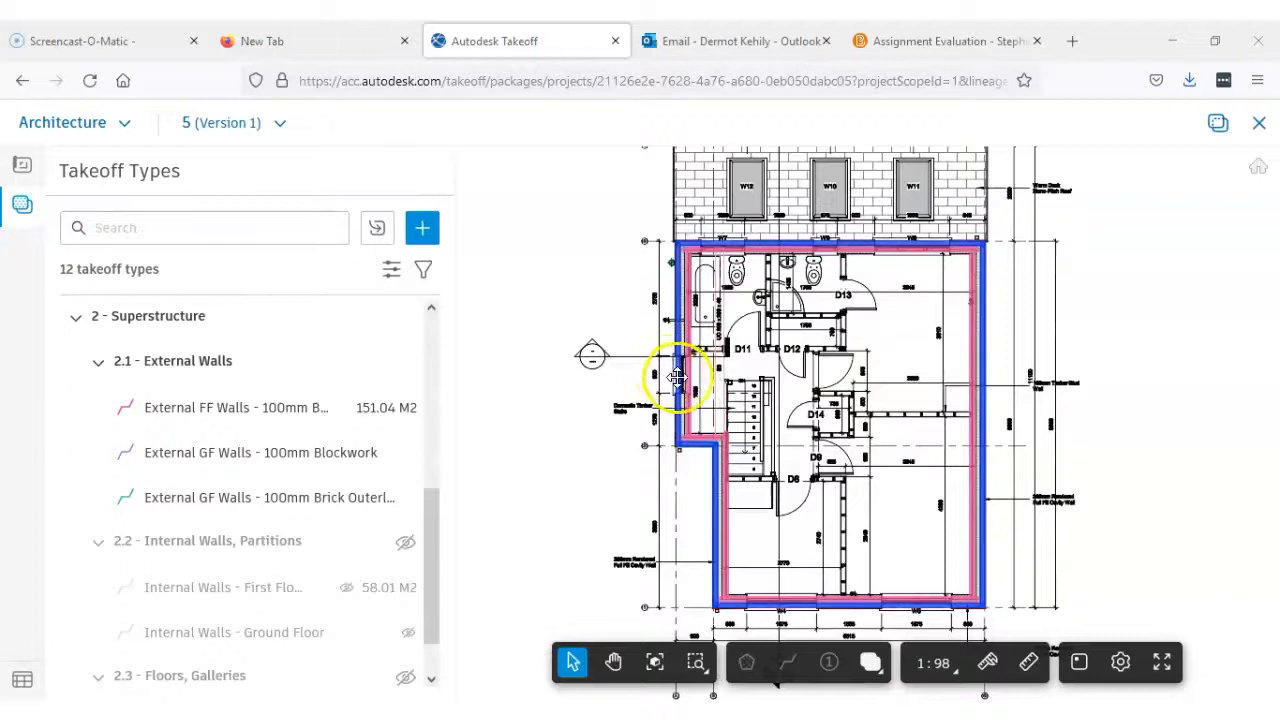
# Examine the external wall takeoff types and the cavity between the outer and inner leaves beside the stairs
pyautogui.moveTo(432, 510)
pyautogui.mouseDown()
pyautogui.moveTo(437, 480)
pyautogui.moveTo(436, 520)
pyautogui.mouseUp()
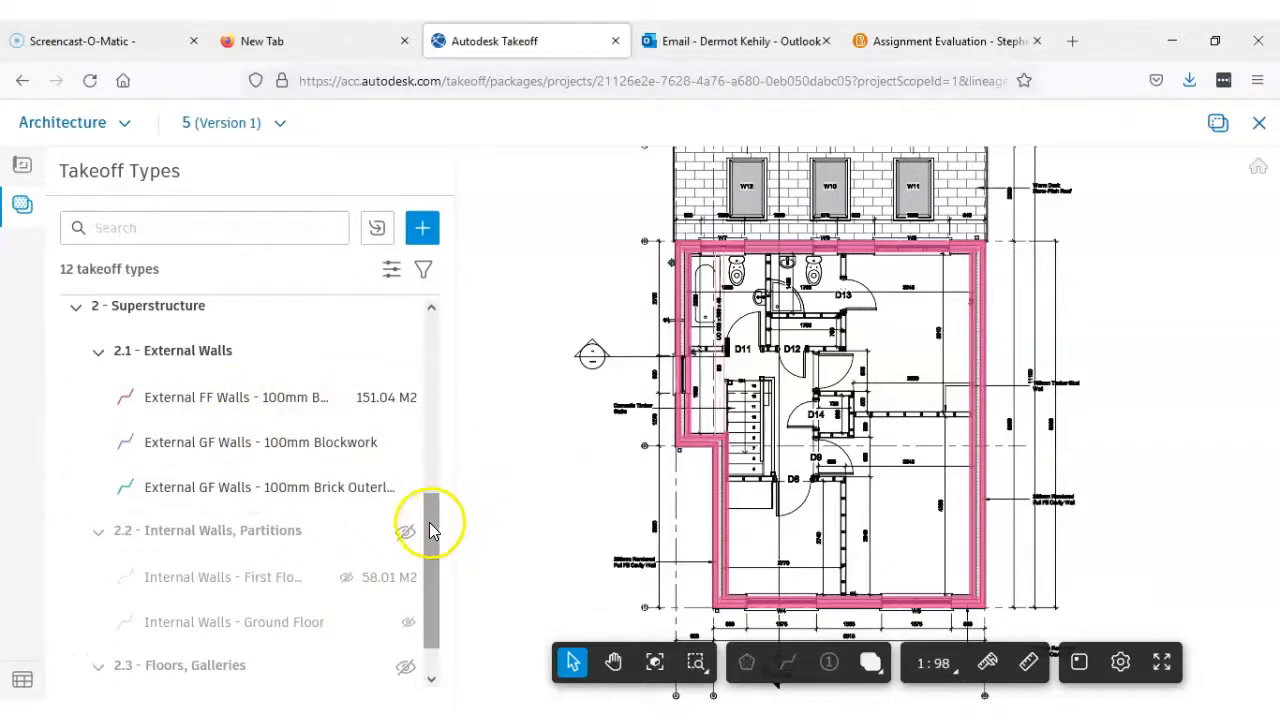
pyautogui.scroll(3, 700, 370)
pyautogui.scroll(-1, 672, 363)
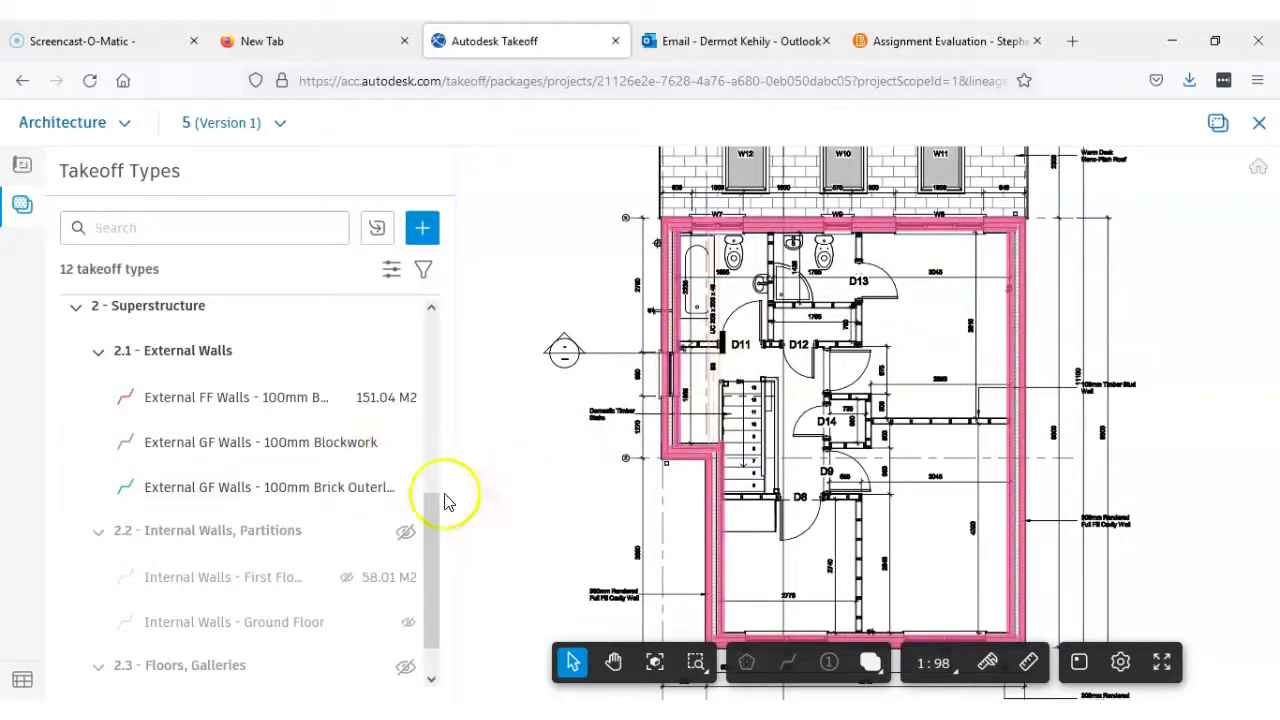
pyautogui.moveTo(429, 517)
pyautogui.mouseDown()
pyautogui.moveTo(430, 489)
pyautogui.moveTo(426, 531)
pyautogui.mouseUp()
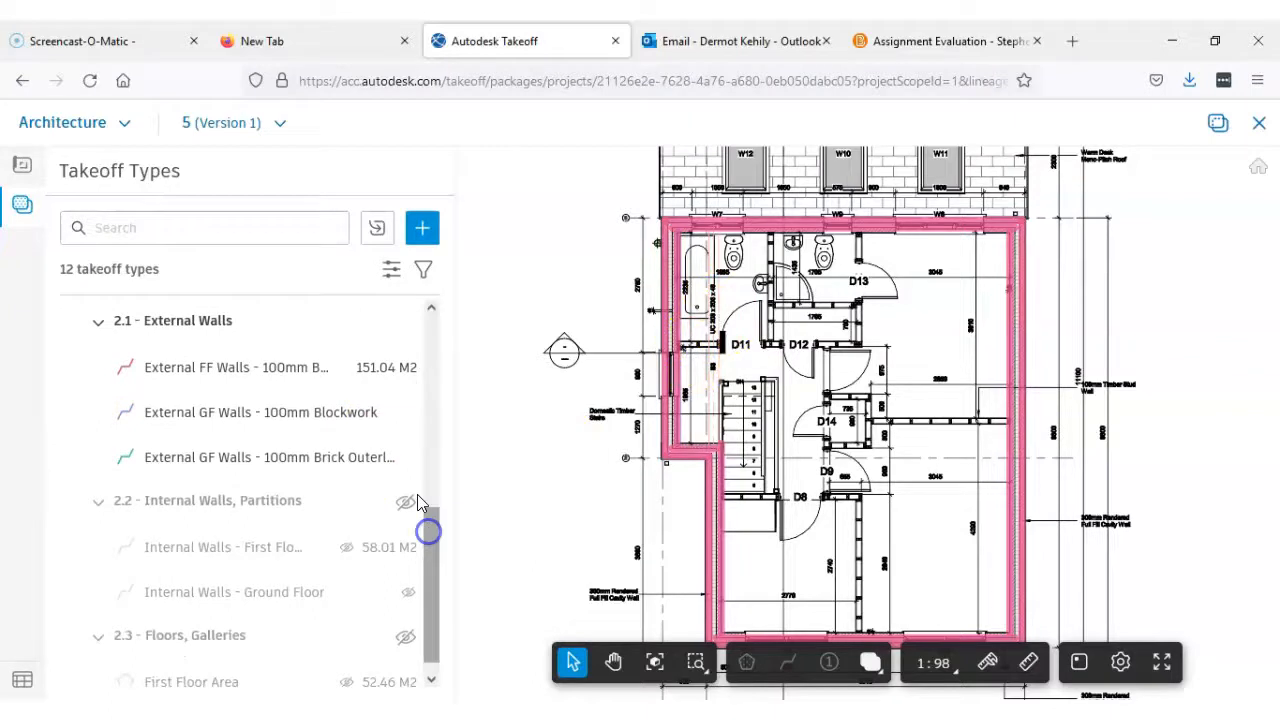
pyautogui.click(439, 541)
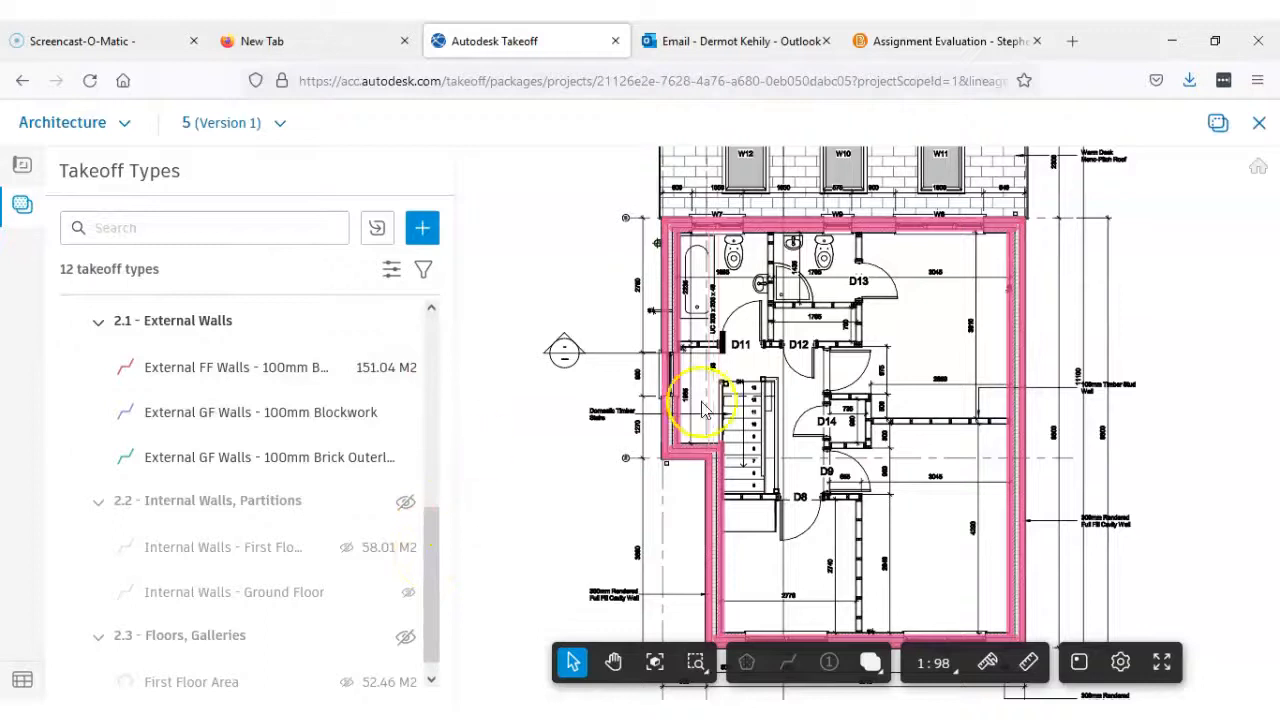
pyautogui.scroll(2, 686, 398)
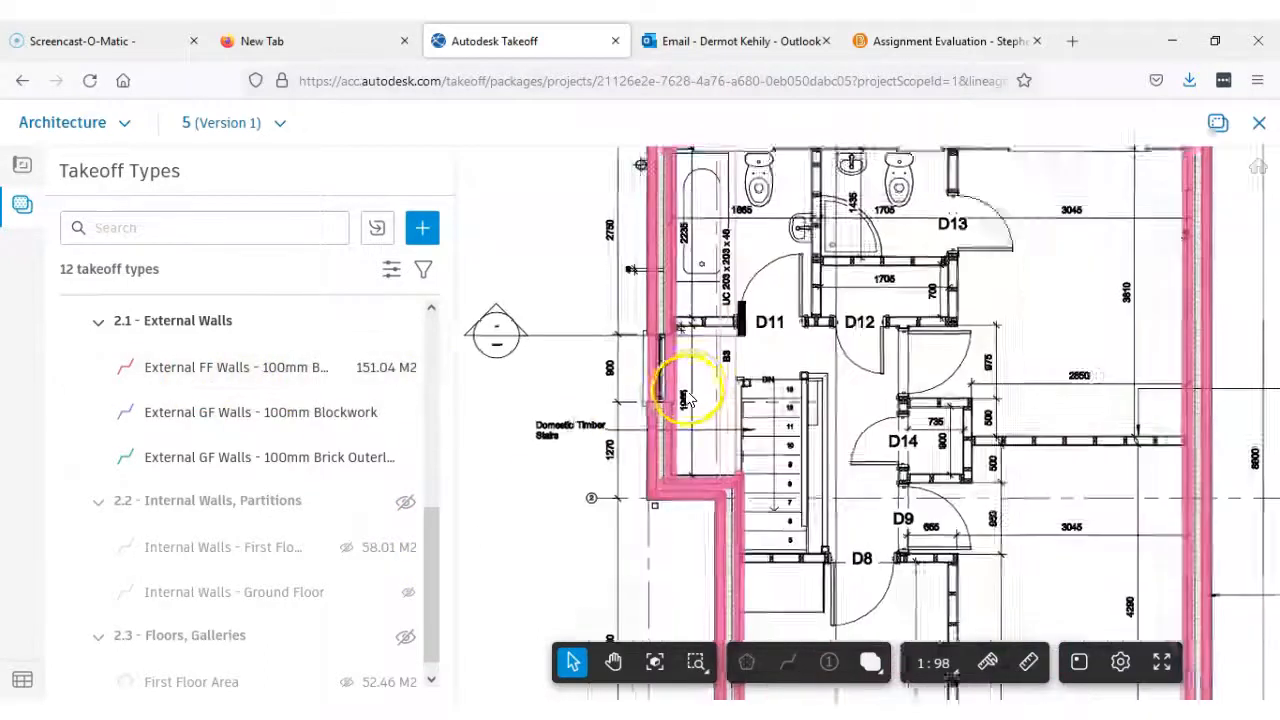
pyautogui.scroll(2, 686, 396)
pyautogui.scroll(-2, 648, 382)
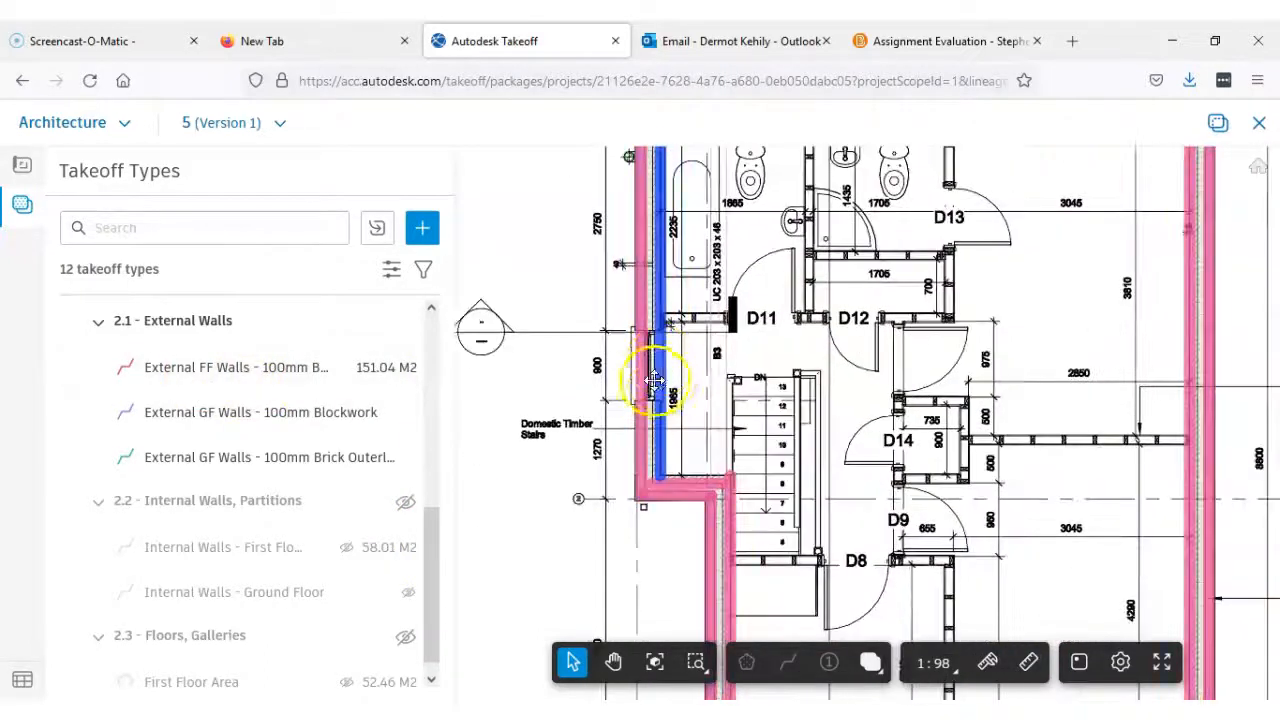
pyautogui.scroll(-1, 662, 382)
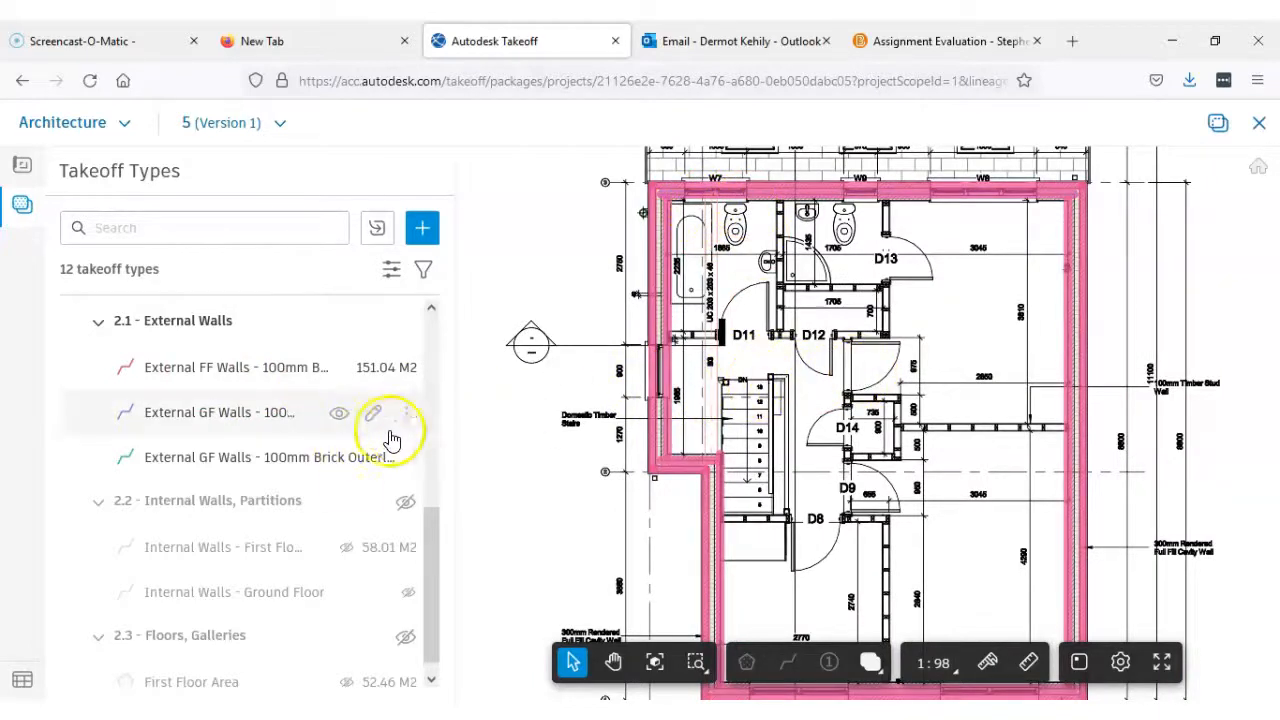
pyautogui.moveTo(437, 586)
pyautogui.mouseDown()
pyautogui.moveTo(437, 522)
pyautogui.moveTo(445, 588)
pyautogui.mouseUp()
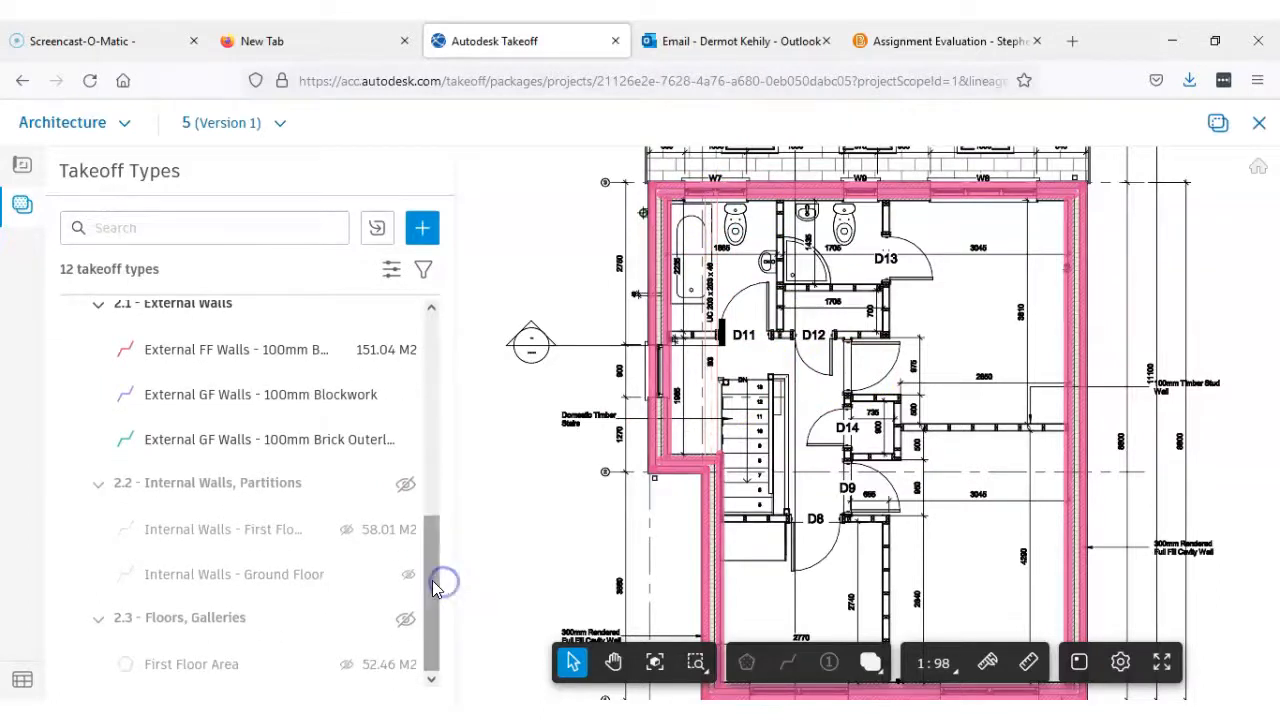
pyautogui.moveTo(428, 553); pyautogui.dragTo(434, 491)
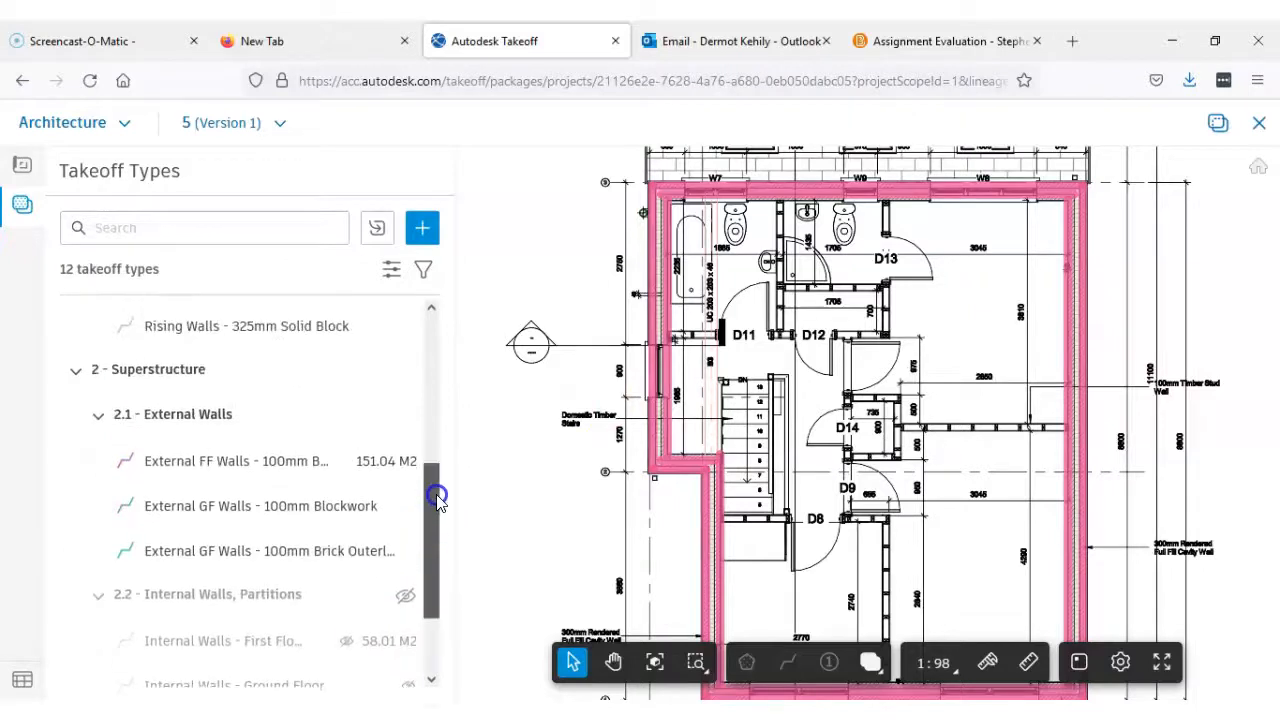
pyautogui.scroll(2, 662, 432)
pyautogui.scroll(3, 662, 432)
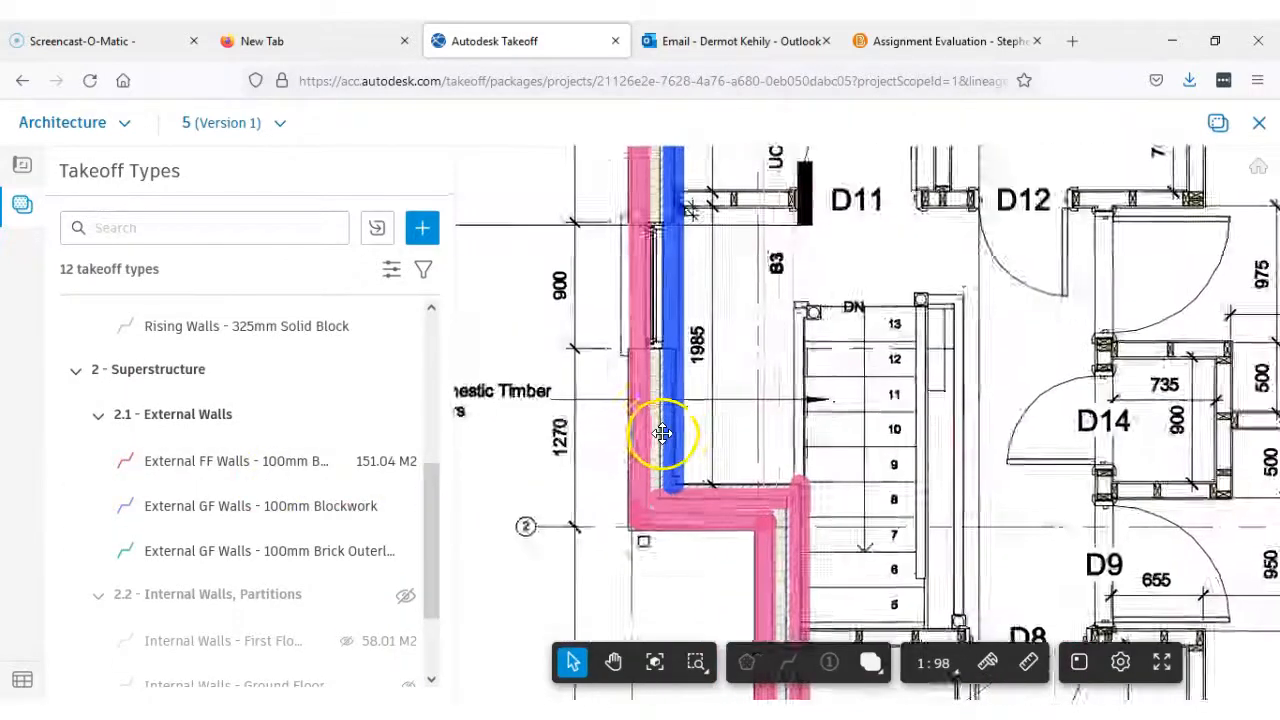
pyautogui.scroll(-1, 686, 489)
pyautogui.scroll(-5, 686, 489)
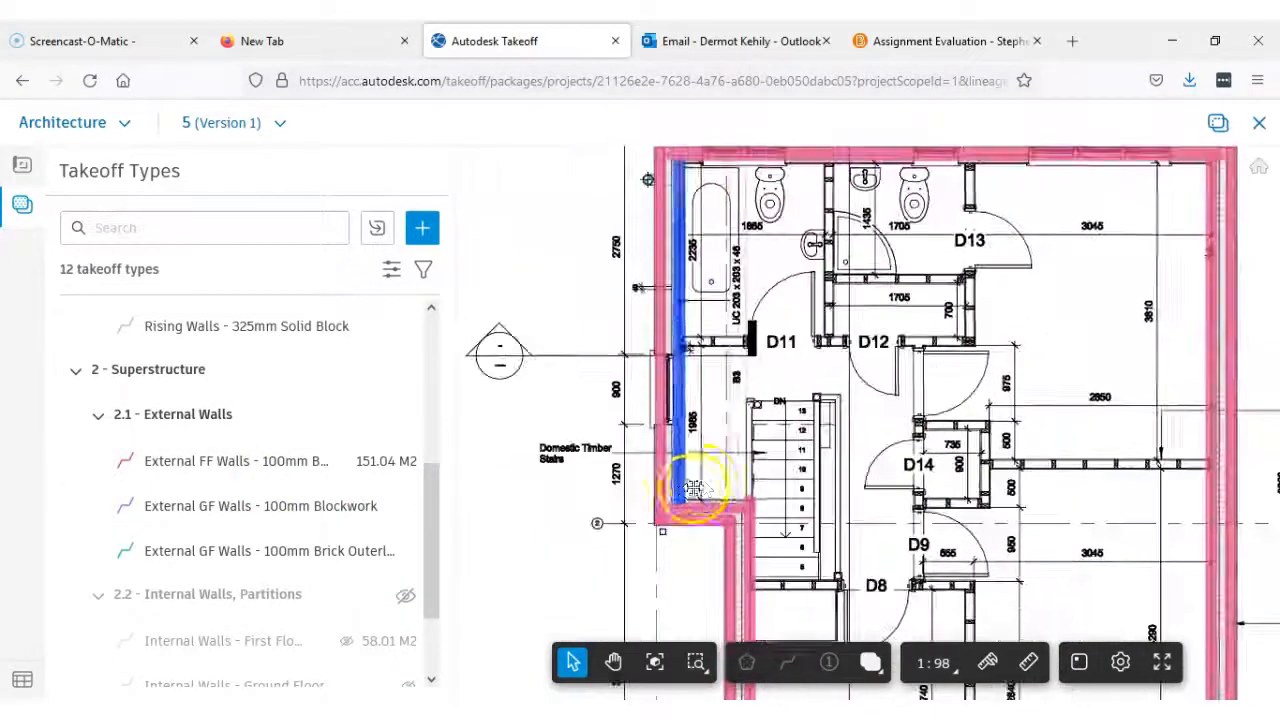
# Create a linear takeoff type named External Walls - 100mm Full Fill Insulation, classified under 2.1 - External Walls
pyautogui.click(423, 230)
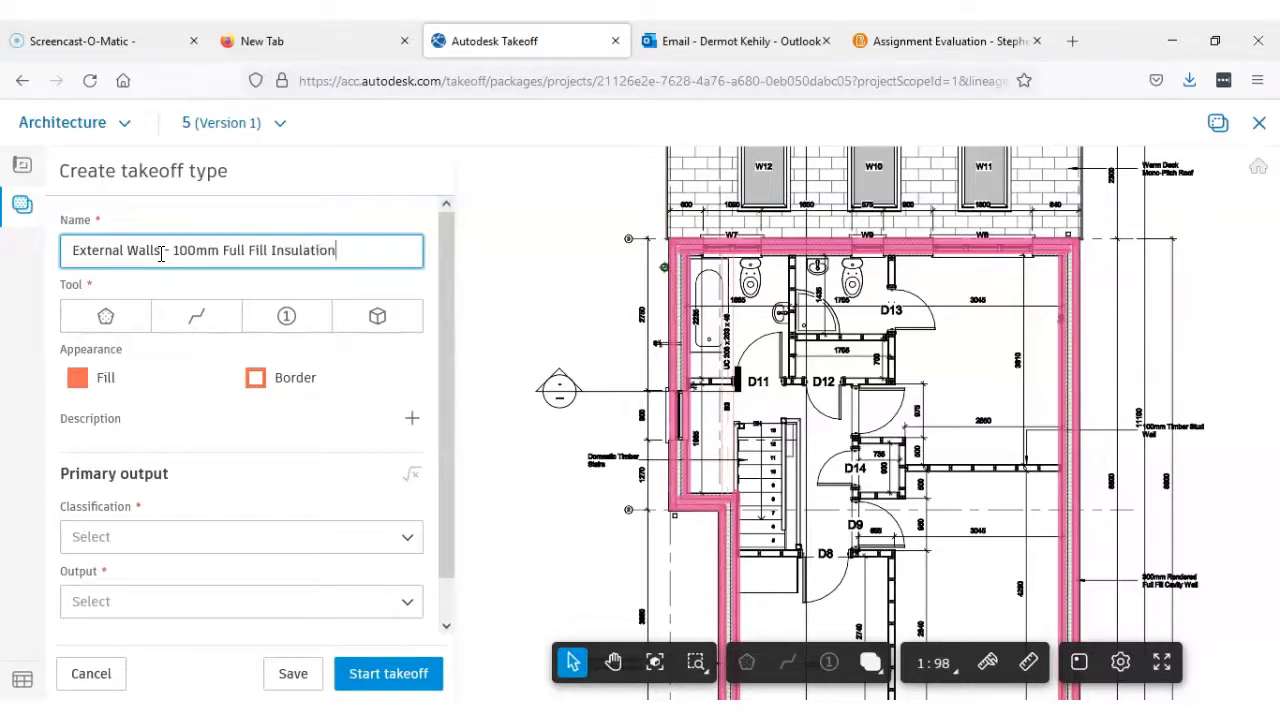
pyautogui.click(197, 317)
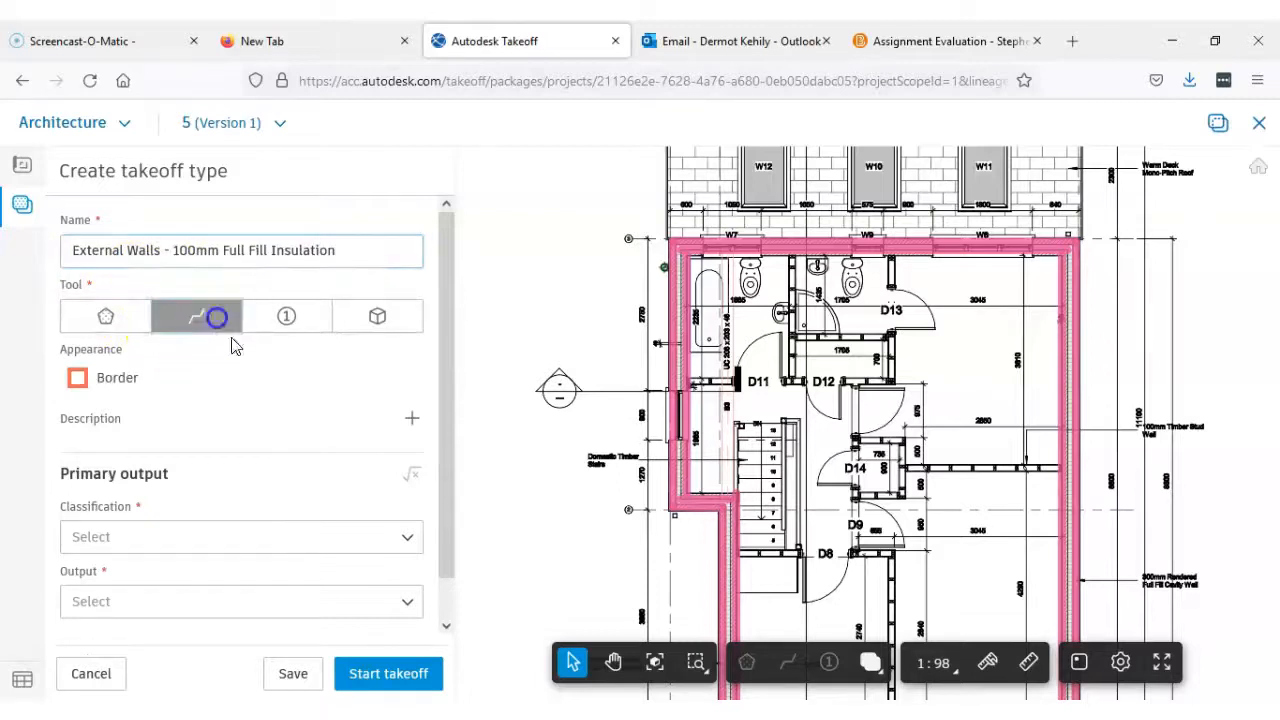
pyautogui.click(408, 541)
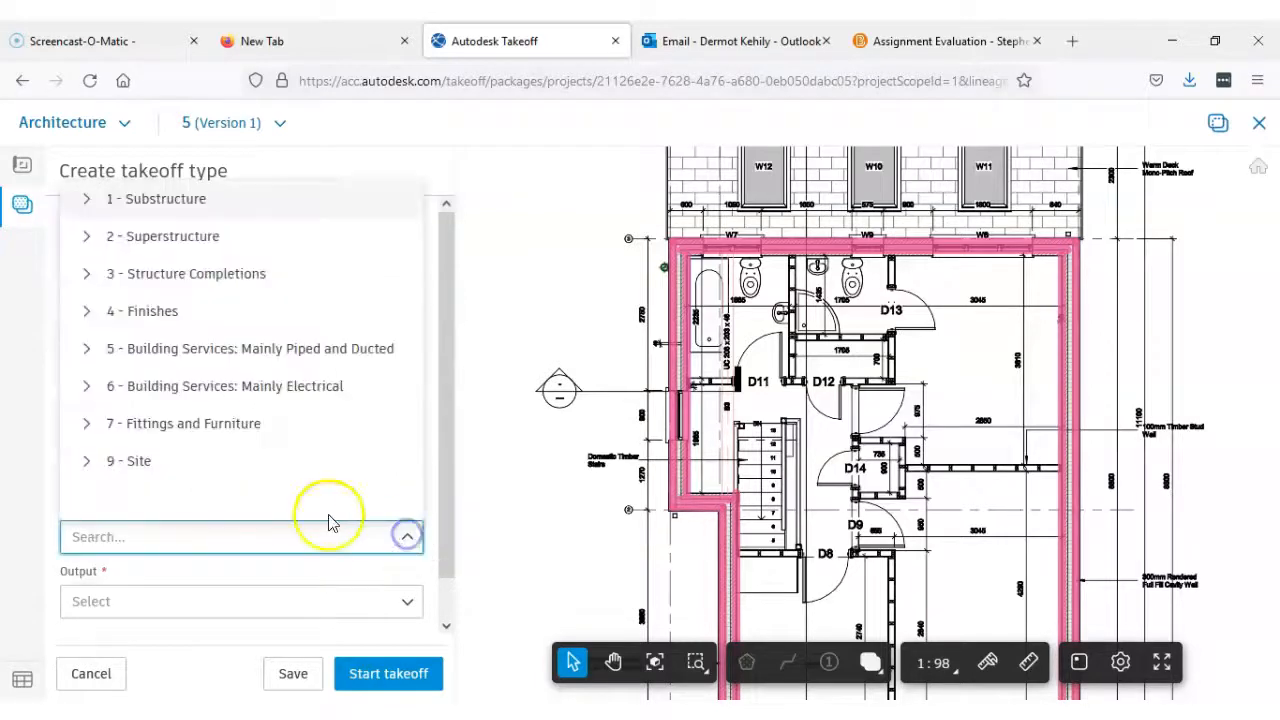
pyautogui.click(89, 237)
pyautogui.click(180, 273)
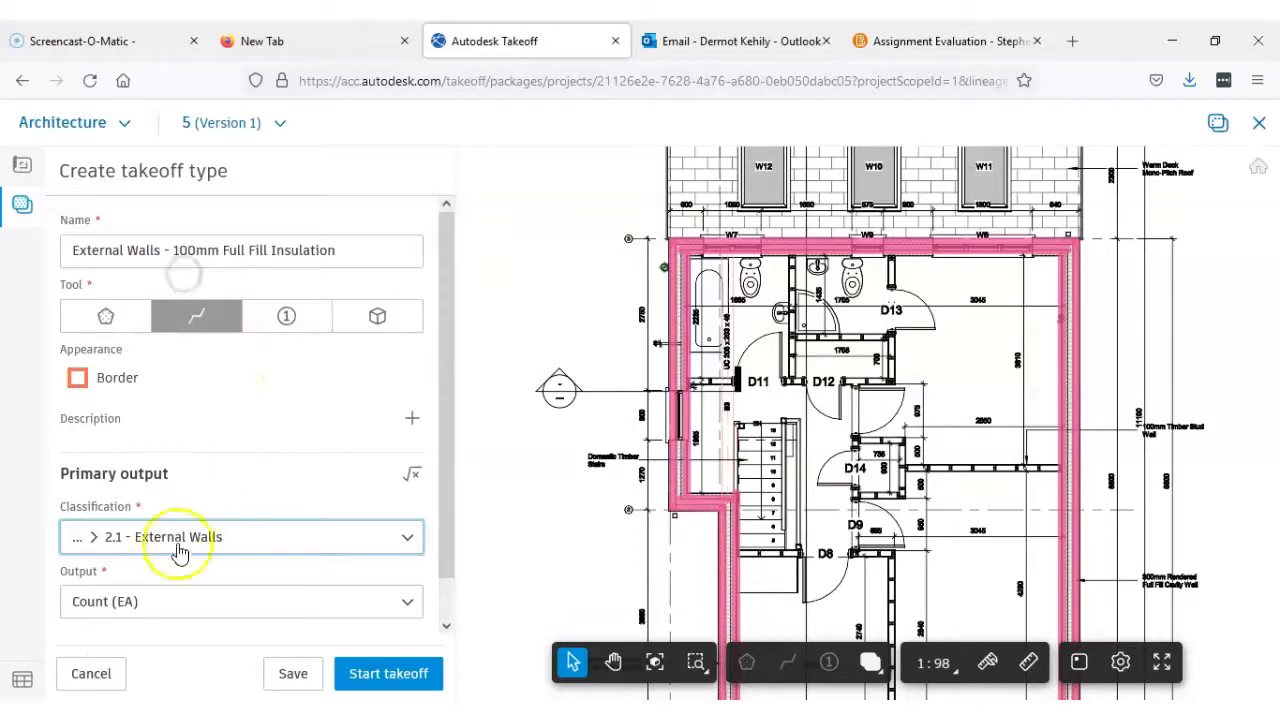
# Set the insulation type's output to Square Meters (M2) with a default height of 2.418 M and start its takeoff
pyautogui.click(400, 605)
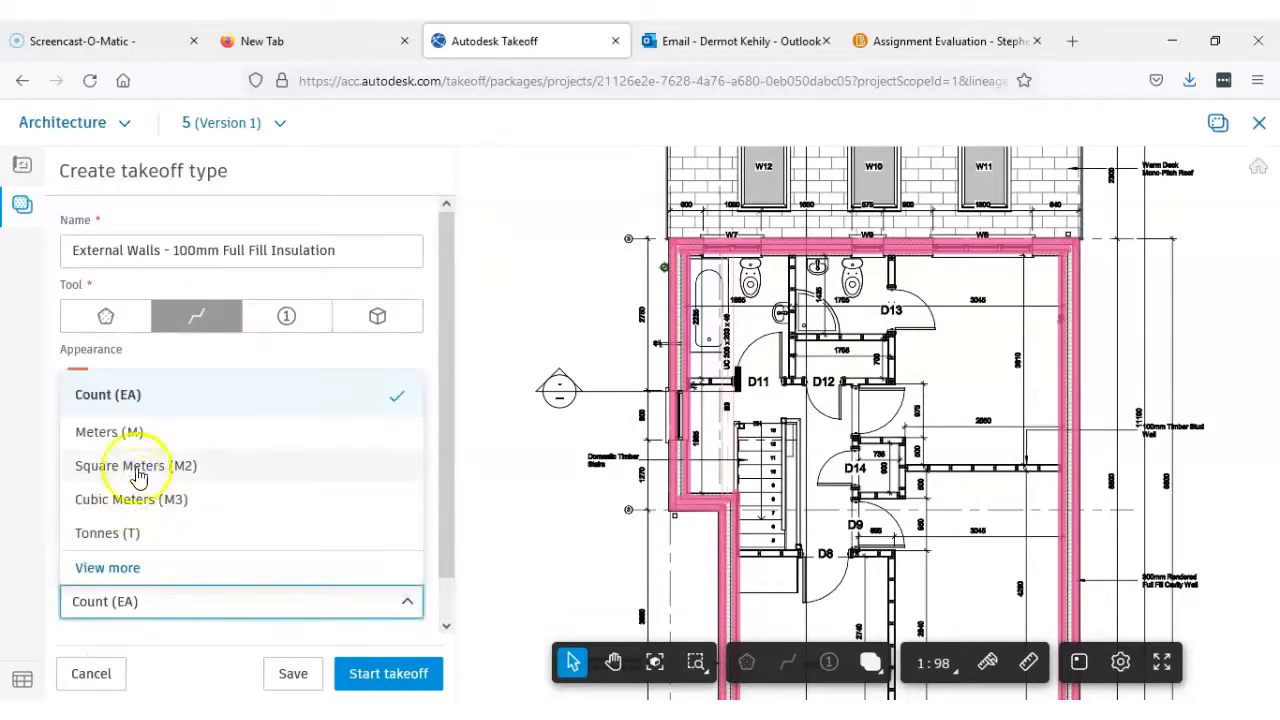
pyautogui.click(177, 465)
pyautogui.moveTo(443, 486); pyautogui.dragTo(457, 643)
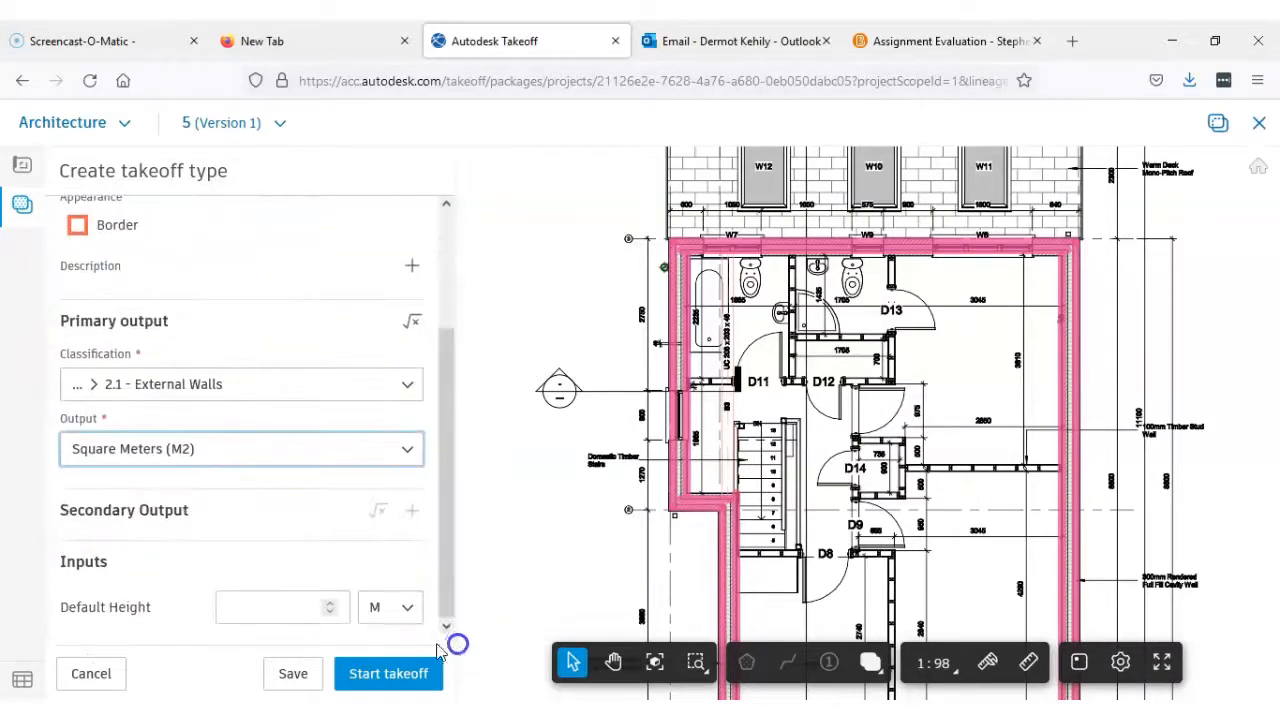
pyautogui.click(311, 607)
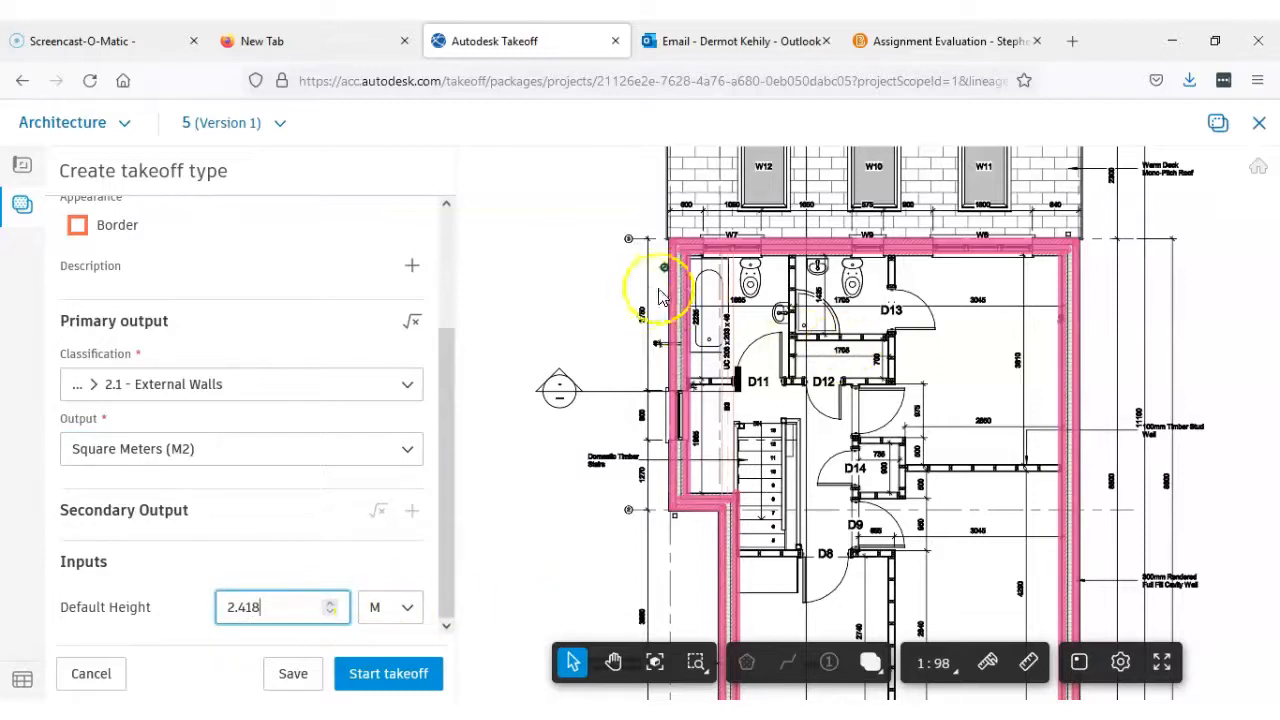
pyautogui.click(382, 673)
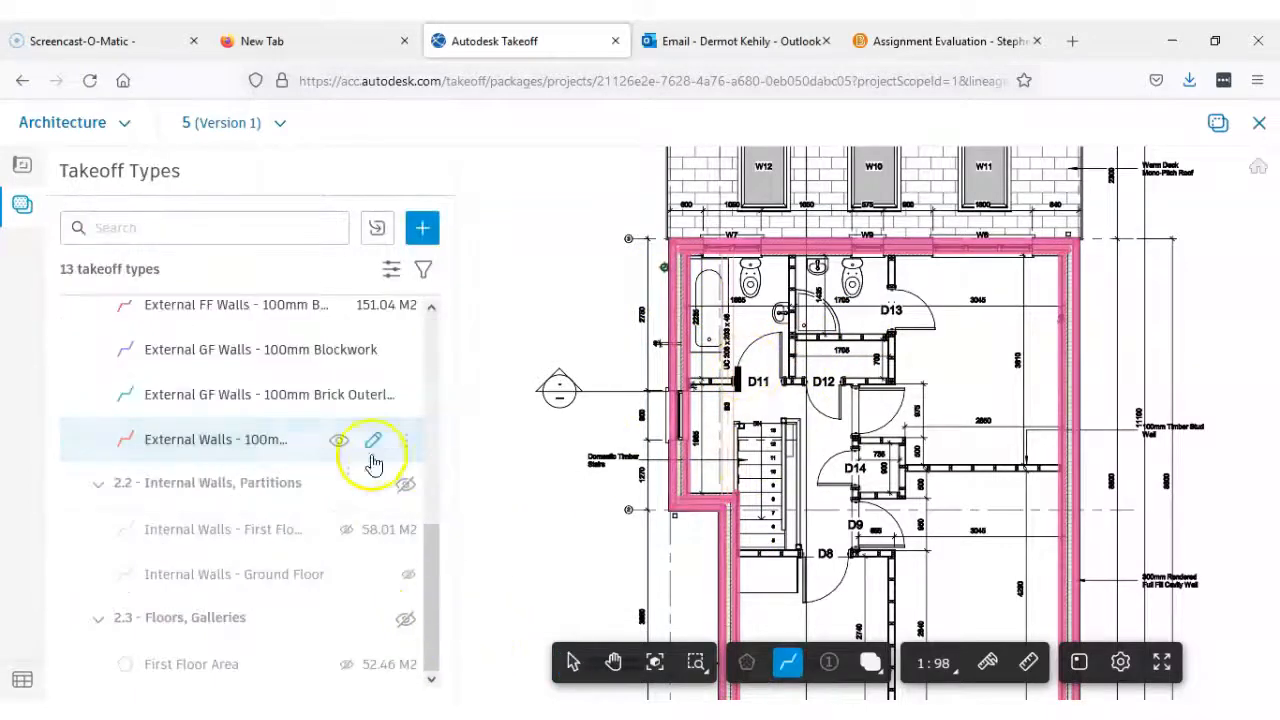
# Hide the 2.1 External Walls takeoffs on the plan, leaving only the 100mm Full Fill Insulation type visible and active for drawing
pyautogui.moveTo(430, 549); pyautogui.dragTo(430, 497)
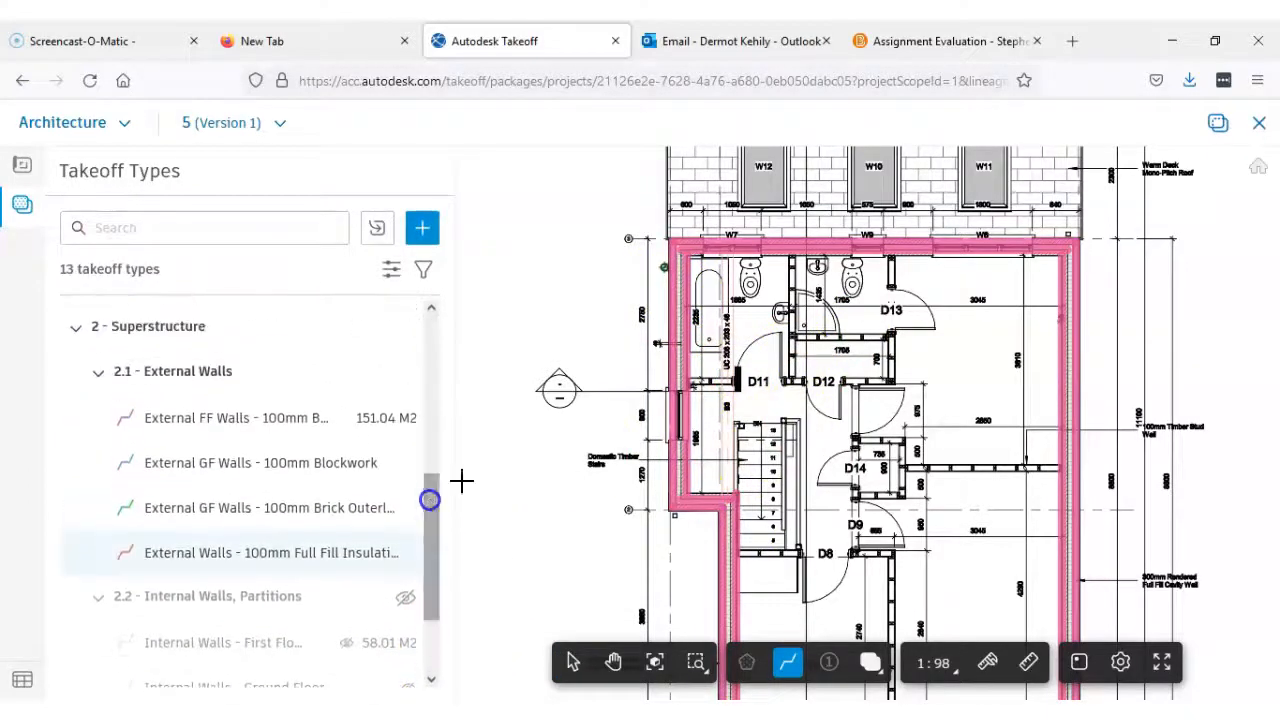
pyautogui.scroll(4, 686, 275)
pyautogui.scroll(2, 666, 263)
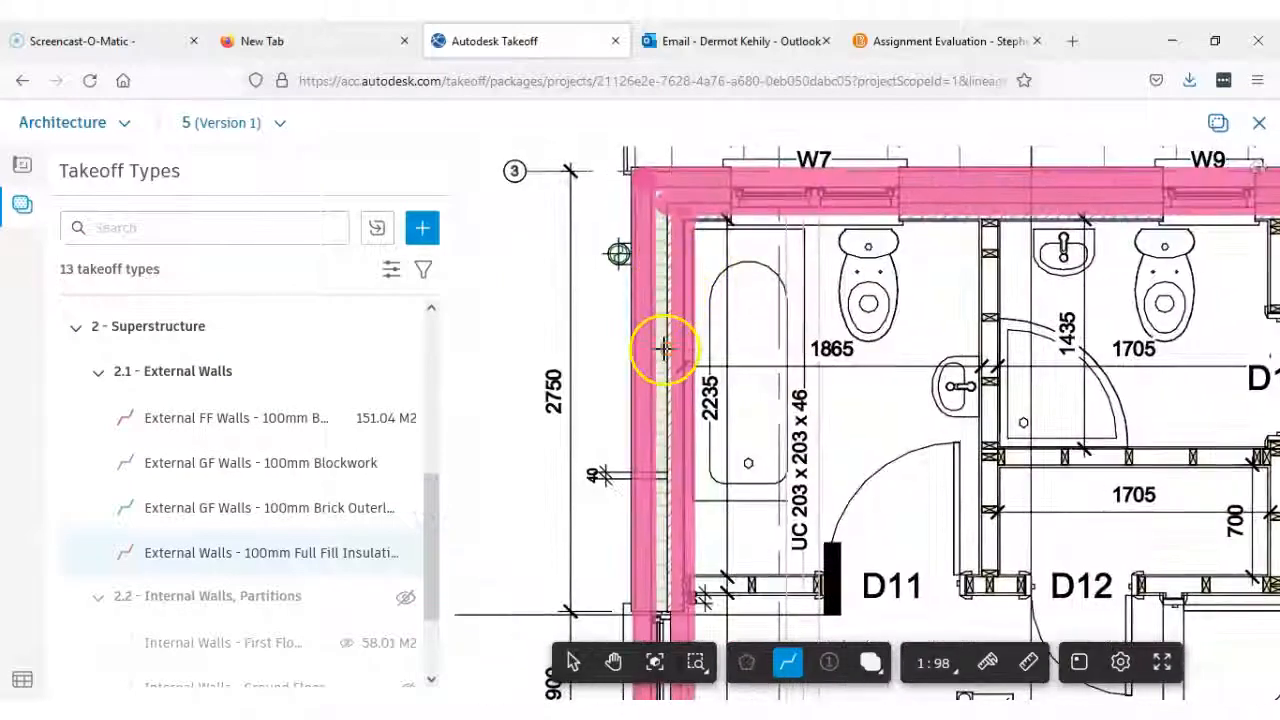
pyautogui.click(406, 375)
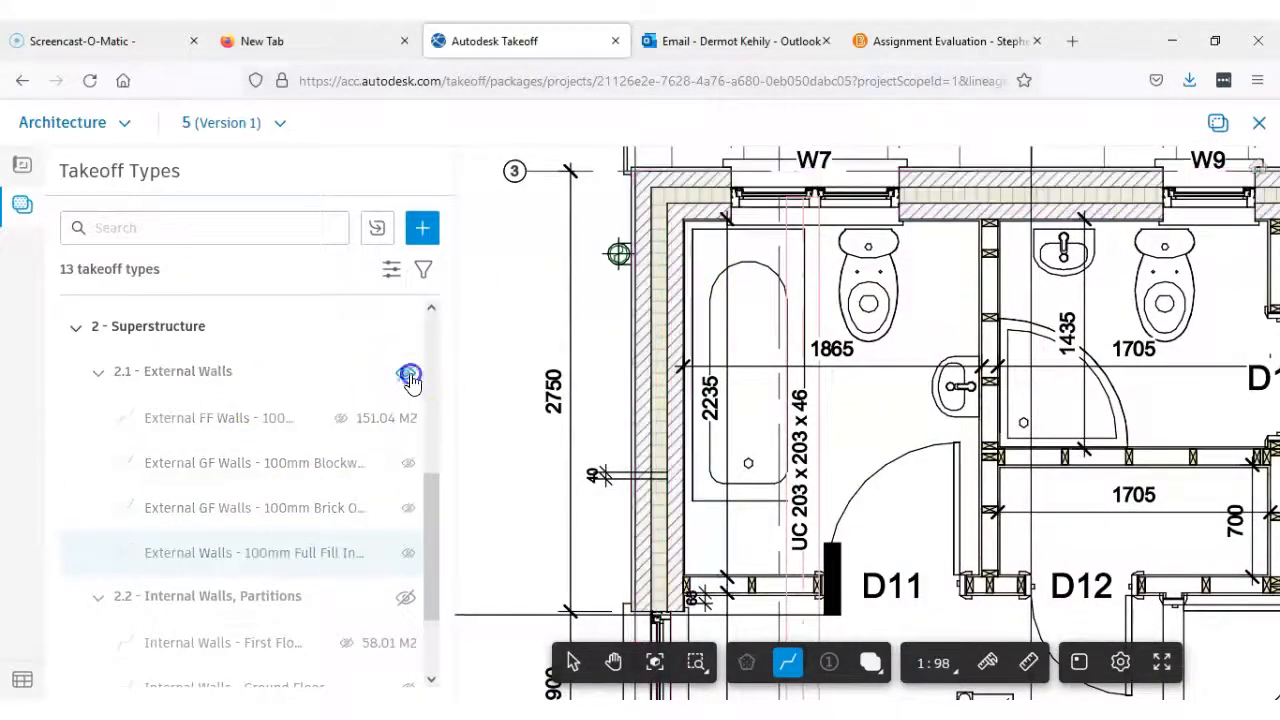
pyautogui.click(228, 552)
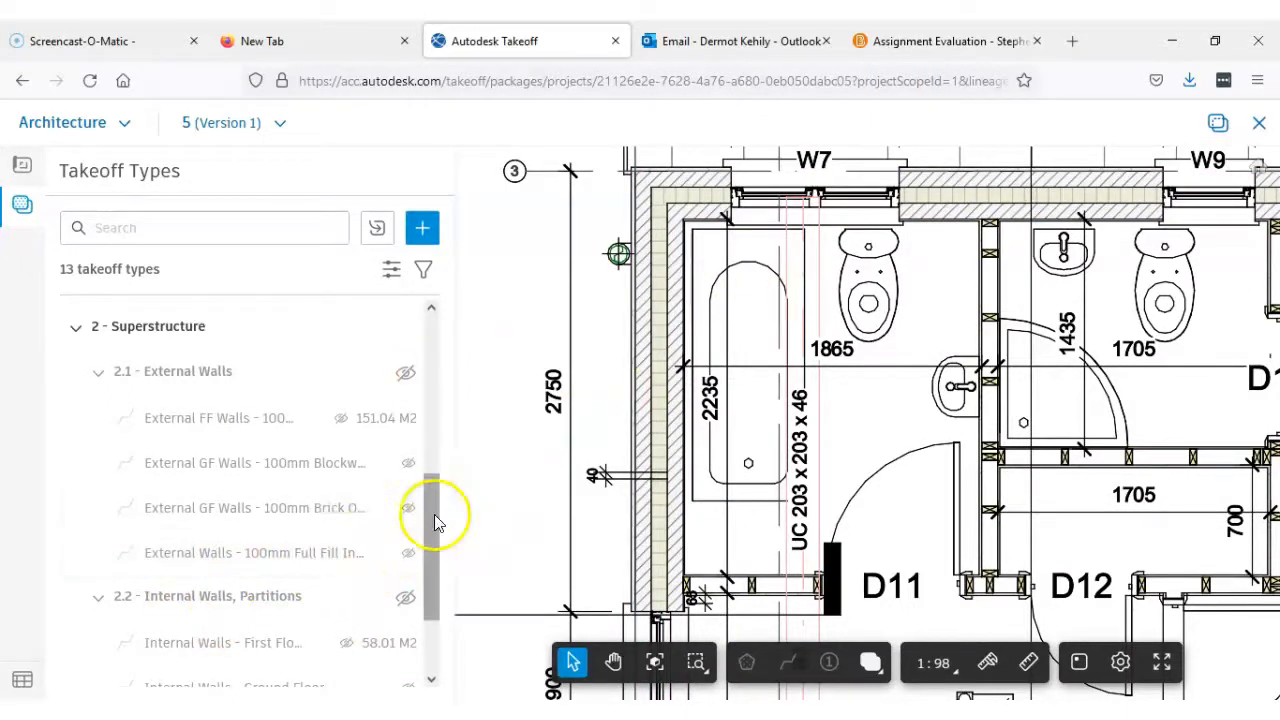
pyautogui.moveTo(453, 521)
pyautogui.mouseDown()
pyautogui.moveTo(506, 523)
pyautogui.moveTo(489, 523)
pyautogui.mouseUp()
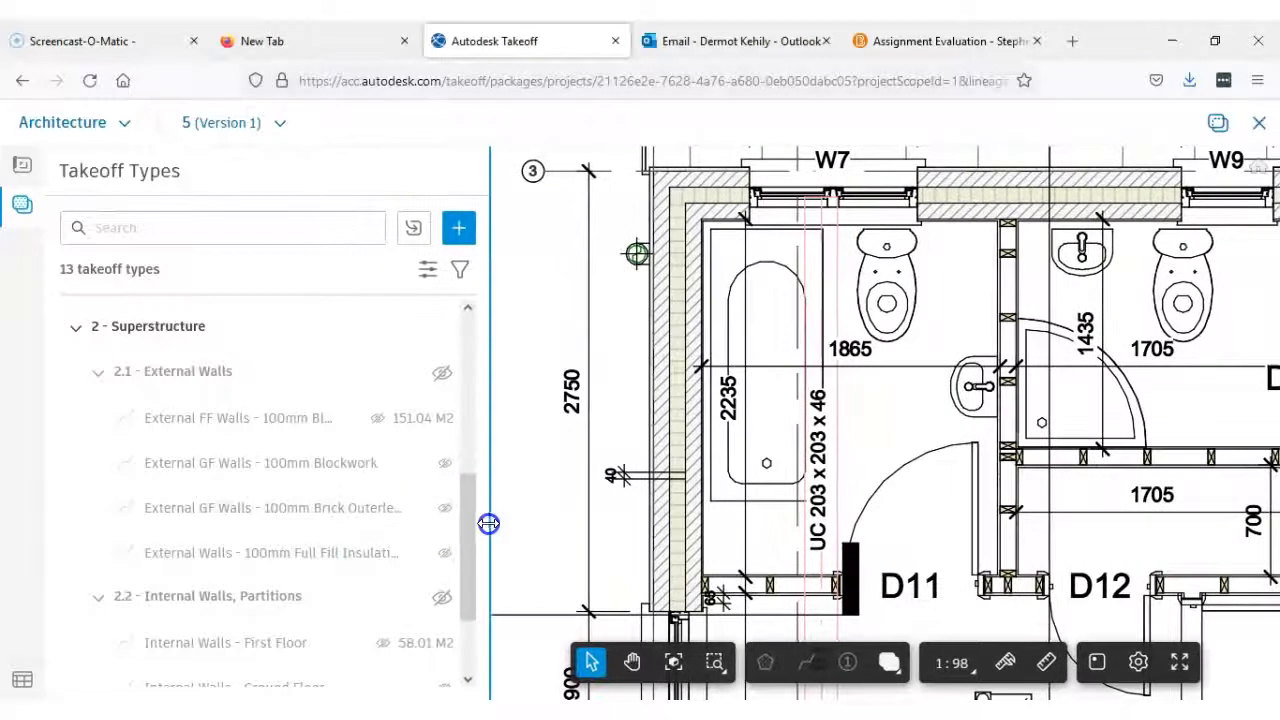
pyautogui.click(374, 553)
pyautogui.click(249, 556)
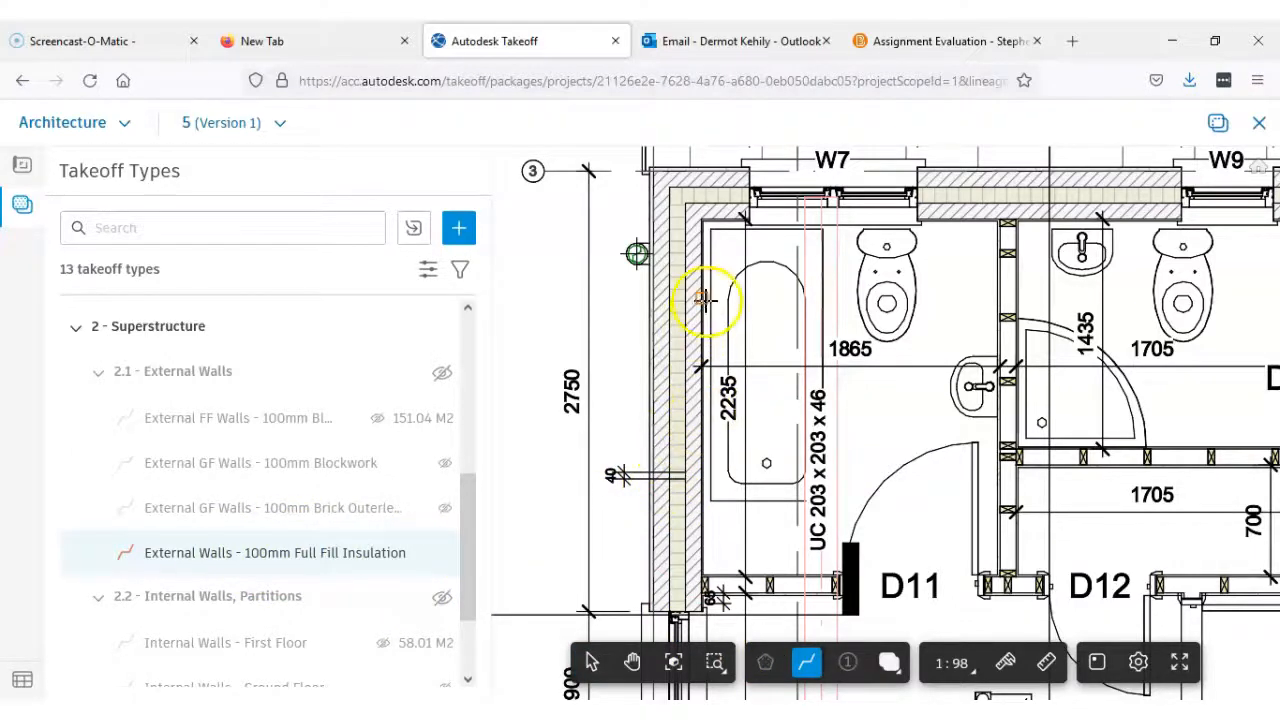
# Trace the cavity insulation centreline from the outer corner beside W7 along the window wall to its opposite corner
pyautogui.scroll(2, 705, 298)
pyautogui.moveTo(706, 294); pyautogui.dragTo(686, 397, button='middle')
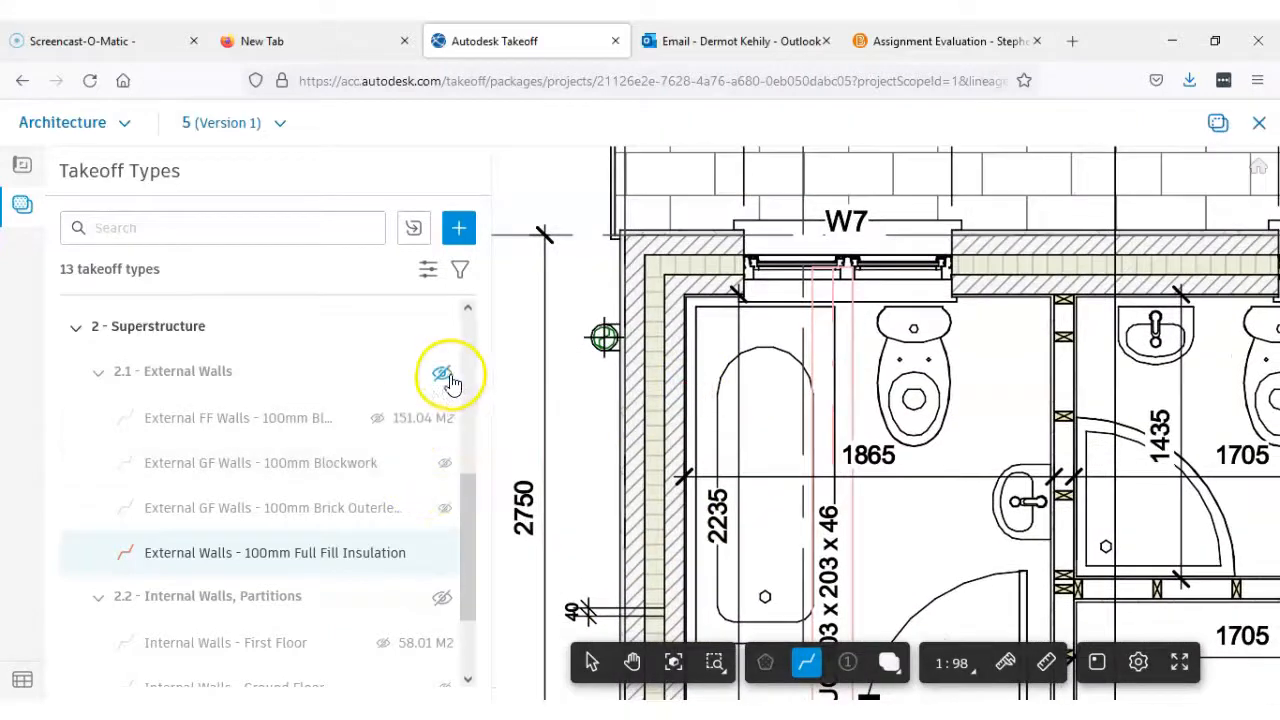
pyautogui.scroll(1, 657, 337)
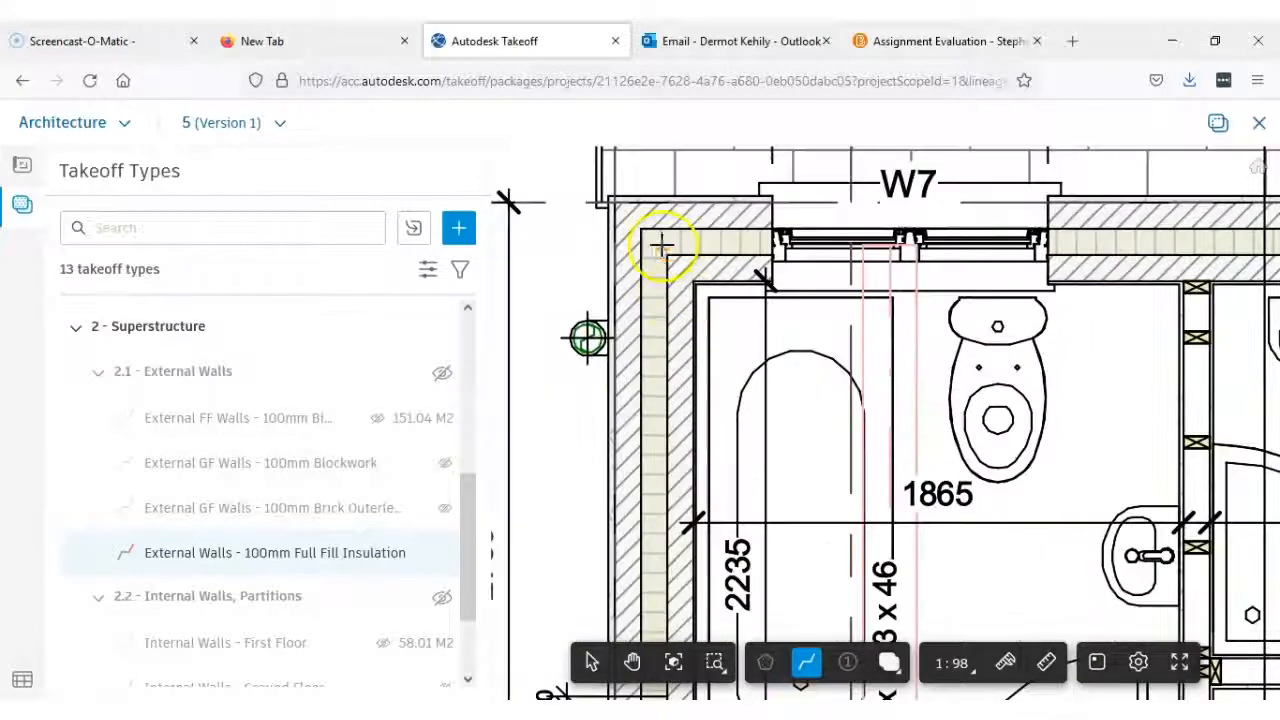
pyautogui.scroll(3, 658, 243)
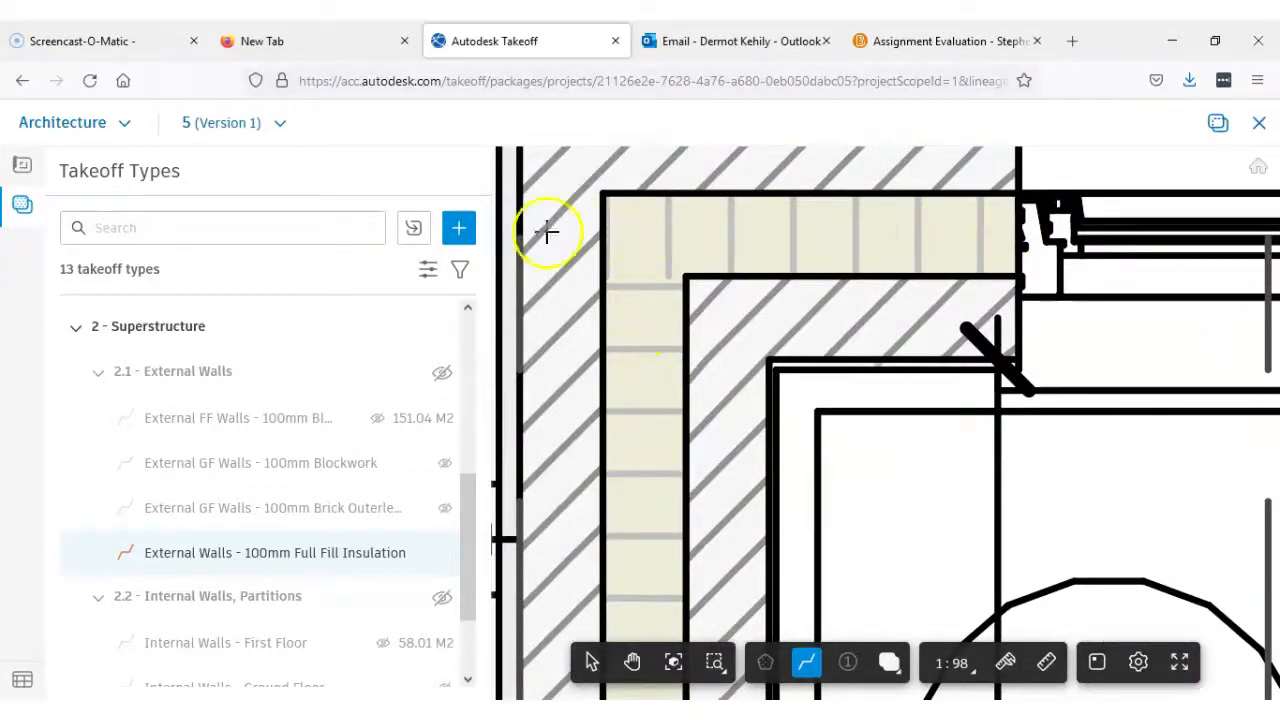
pyautogui.click(646, 237)
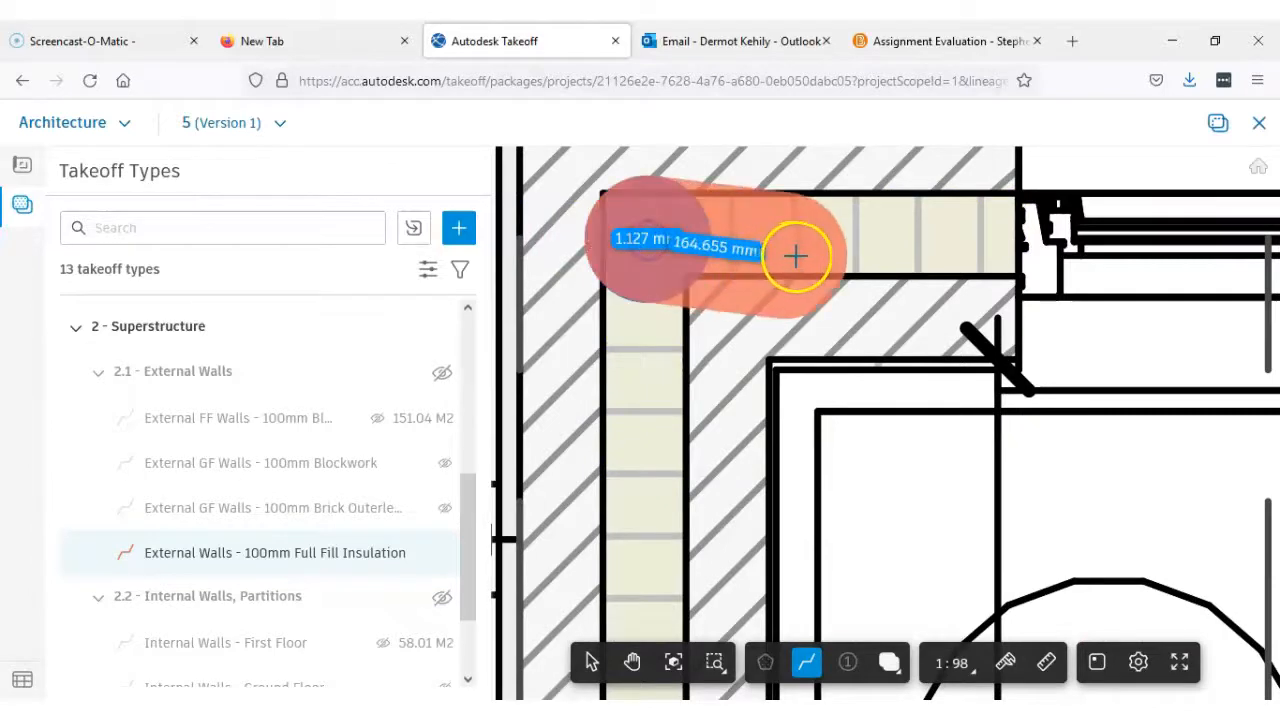
pyautogui.scroll(-6, 795, 256)
pyautogui.scroll(5, 997, 266)
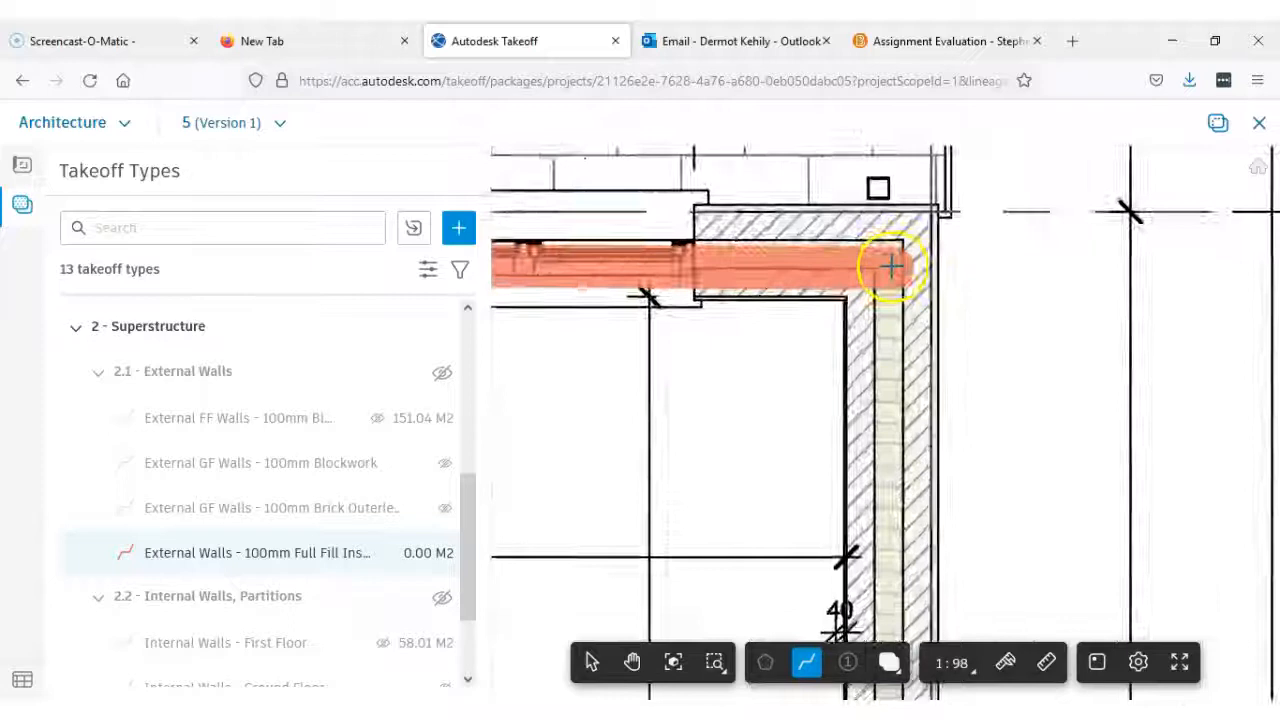
pyautogui.scroll(3, 891, 265)
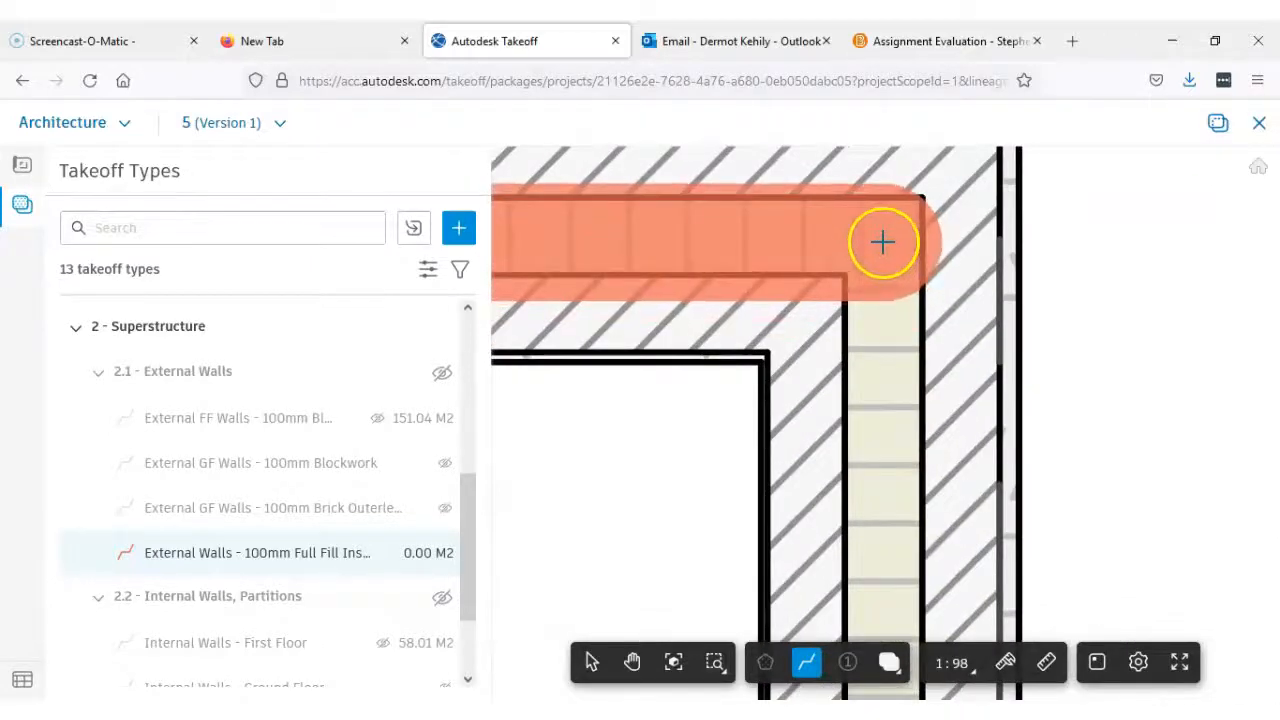
pyautogui.click(884, 243)
# Continue the insulation line down the long side wall's cavity to the corner beside window W5
pyautogui.scroll(-8, 906, 357)
pyautogui.moveTo(914, 635); pyautogui.dragTo(910, 93, button='middle')
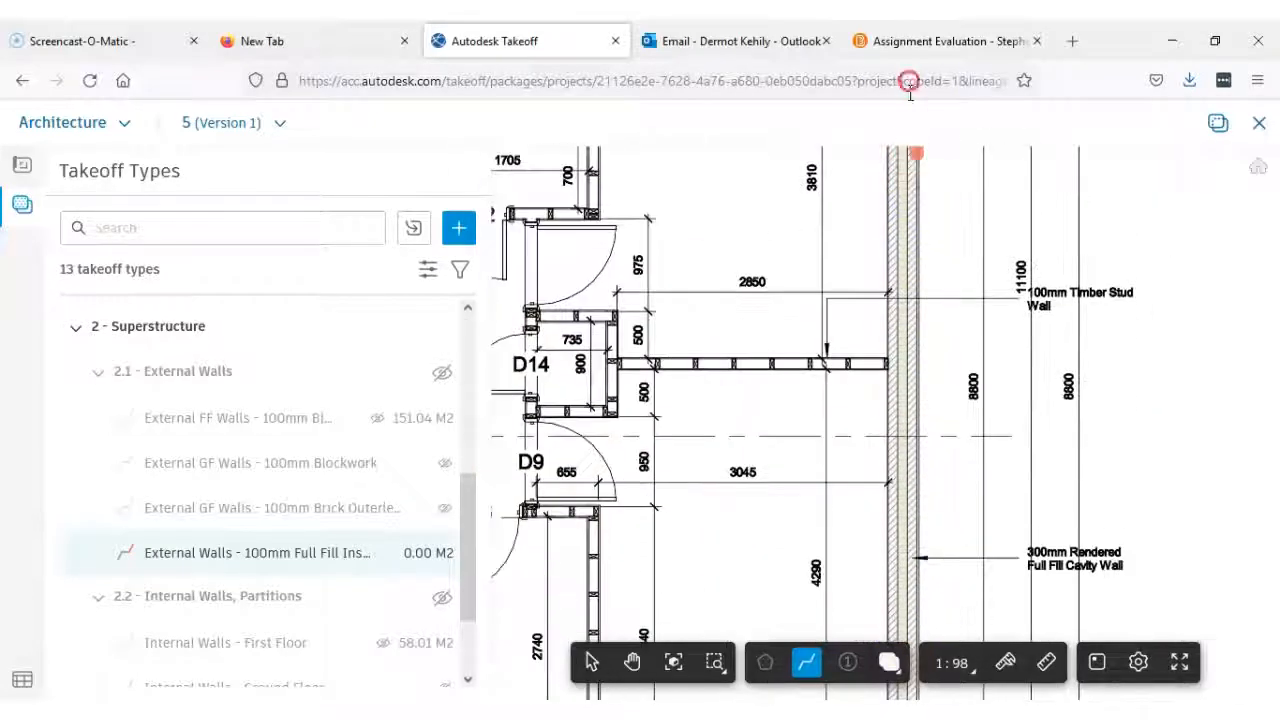
pyautogui.scroll(-4, 931, 450)
pyautogui.moveTo(930, 456); pyautogui.dragTo(923, 303, button='middle')
pyautogui.scroll(2, 908, 528)
pyautogui.scroll(5, 908, 528)
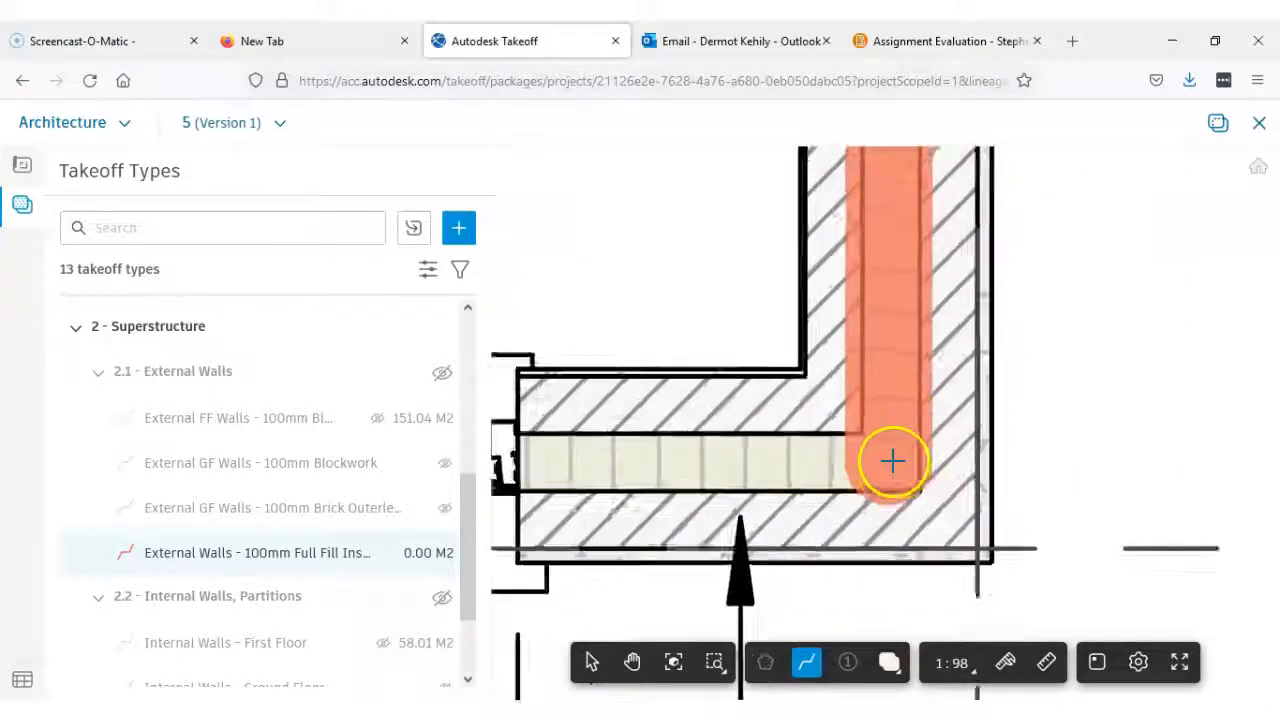
pyautogui.scroll(1, 892, 460)
pyautogui.scroll(-8, 890, 463)
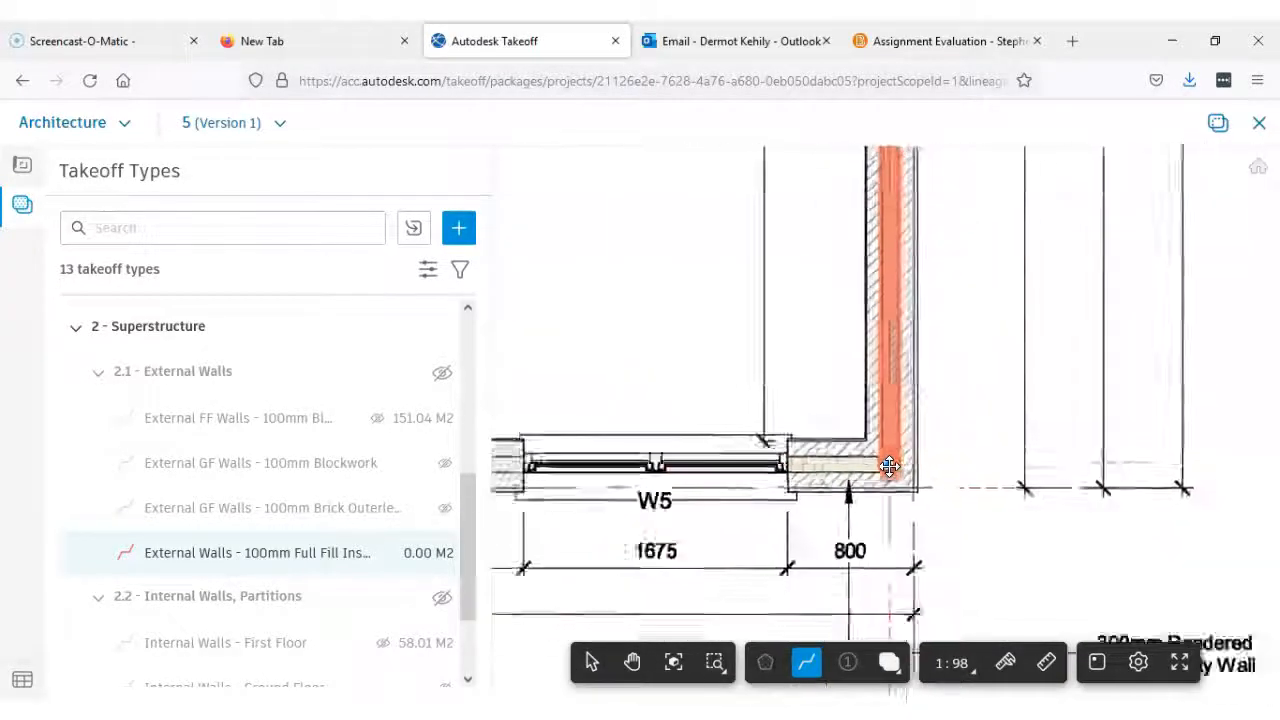
pyautogui.click(886, 466)
# Extend the insulation line through the cavity past windows W5 and W4 to the far corner
pyautogui.scroll(7, 686, 458)
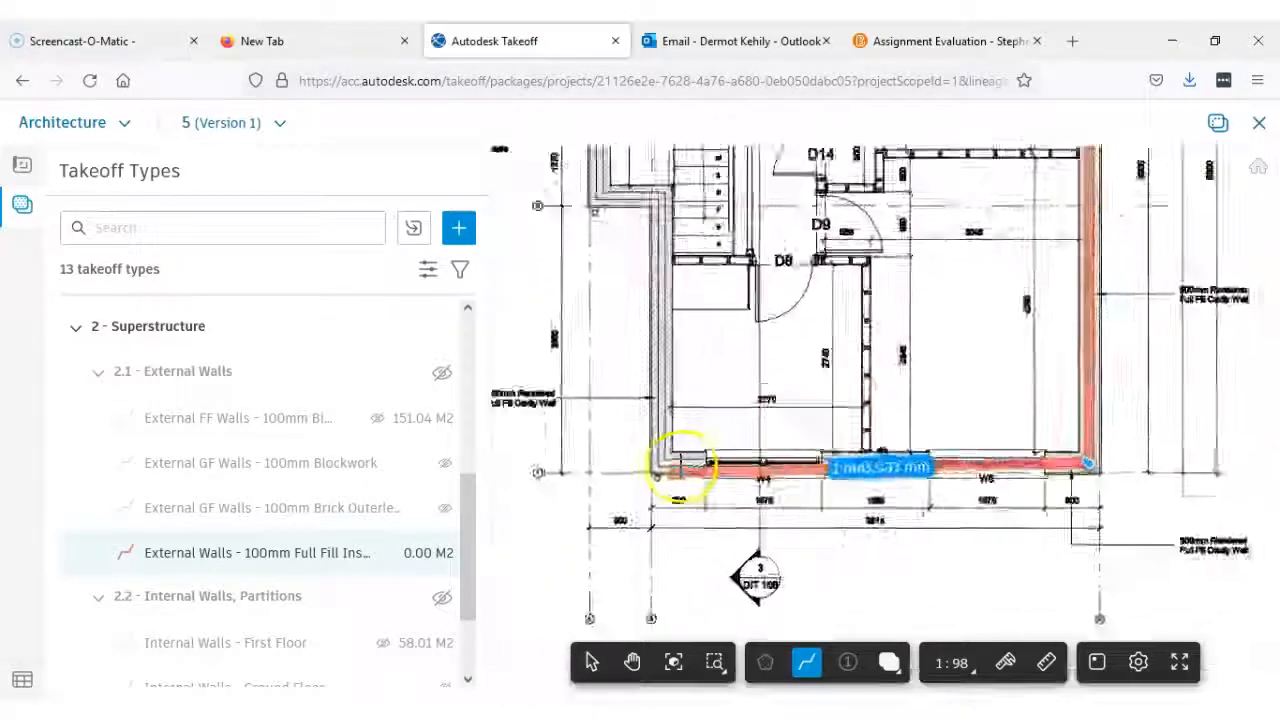
pyautogui.scroll(3, 654, 457)
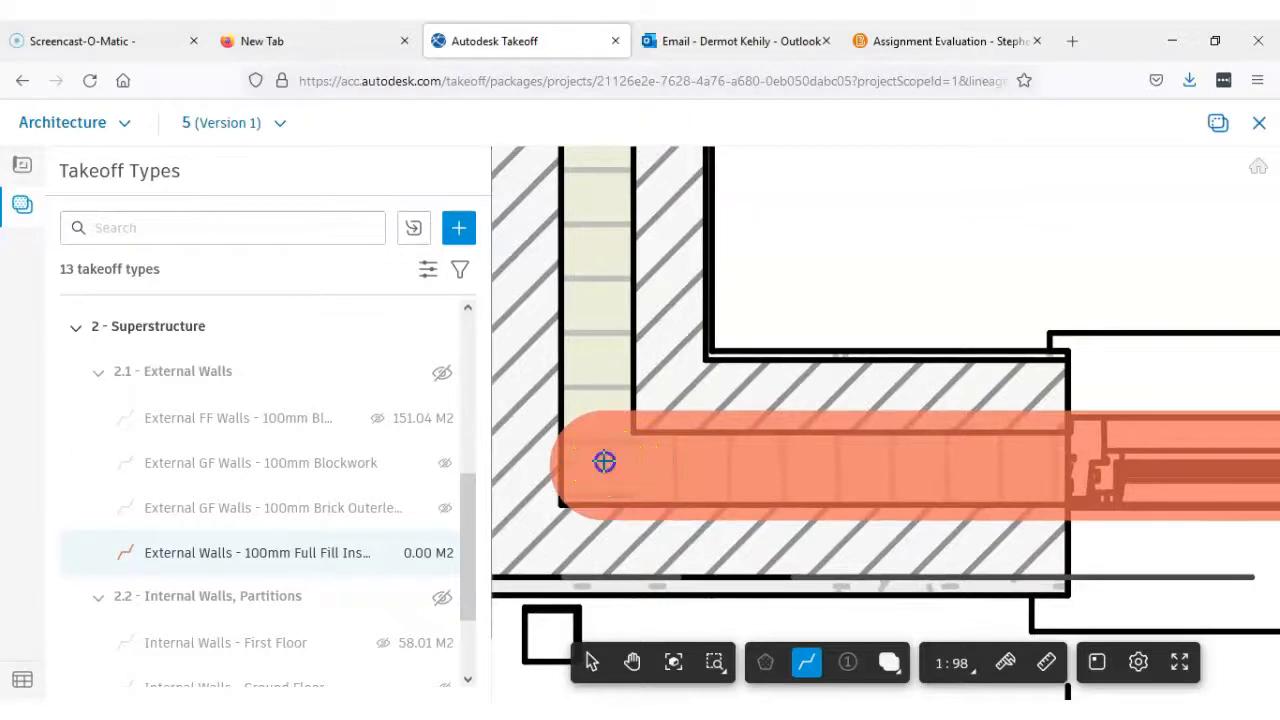
pyautogui.click(604, 461)
# Carry the insulation line up the cavity to the wall step beside the stairs and along the short return to its outer corner
pyautogui.scroll(-6, 615, 430)
pyautogui.moveTo(682, 328); pyautogui.dragTo(677, 531, button='middle')
pyautogui.scroll(-2, 676, 440)
pyautogui.moveTo(677, 389); pyautogui.dragTo(660, 526, button='middle')
pyautogui.scroll(4, 636, 300)
pyautogui.scroll(8, 632, 287)
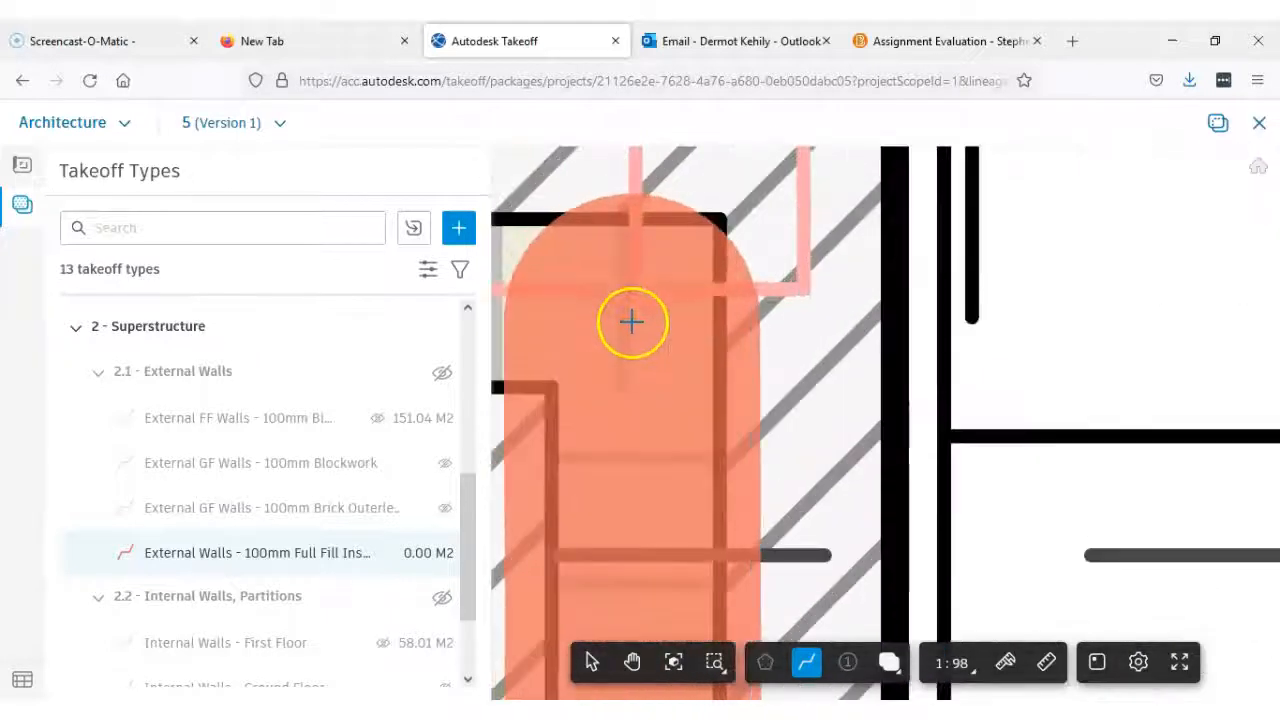
pyautogui.scroll(-8, 633, 326)
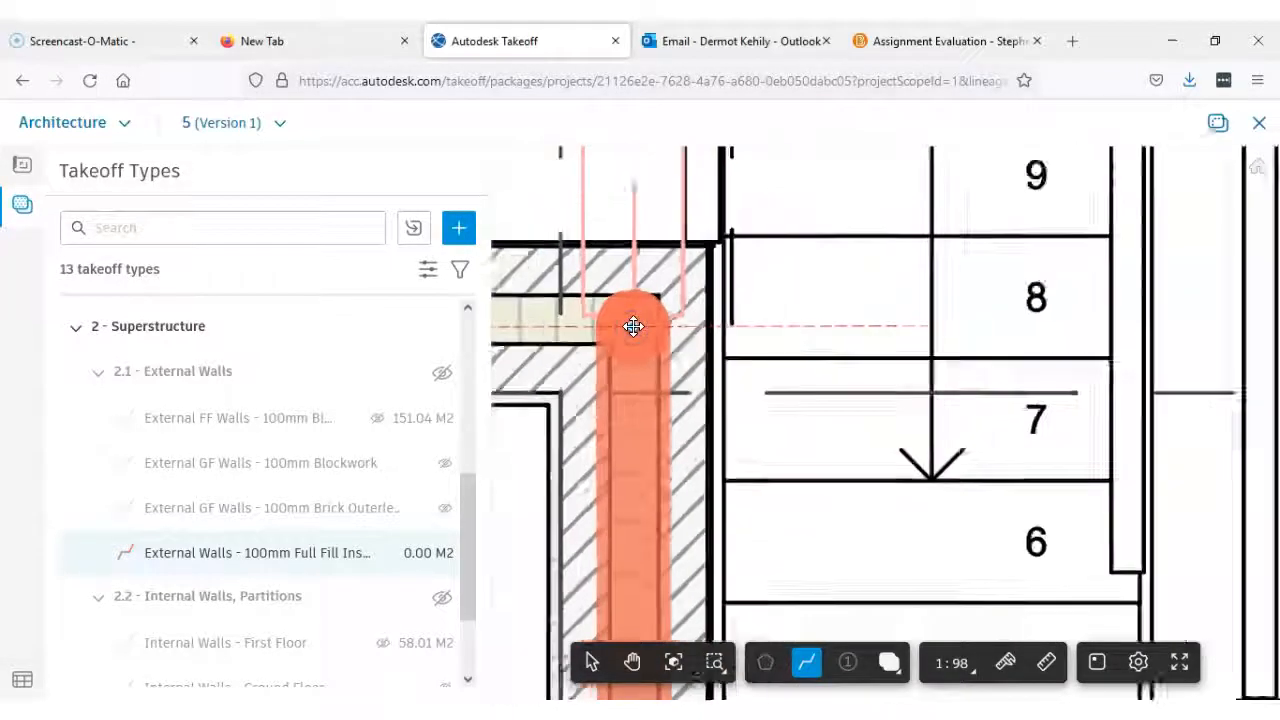
pyautogui.moveTo(634, 323); pyautogui.dragTo(815, 347, button='middle')
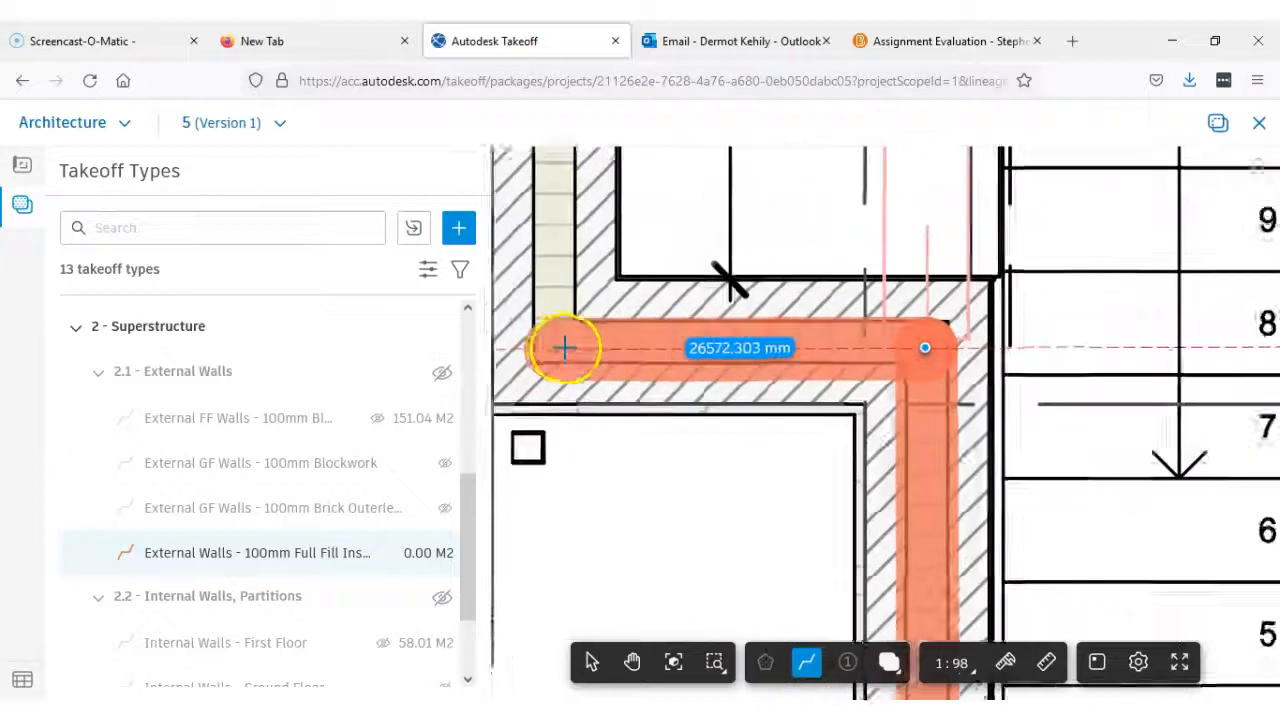
pyautogui.scroll(8, 554, 346)
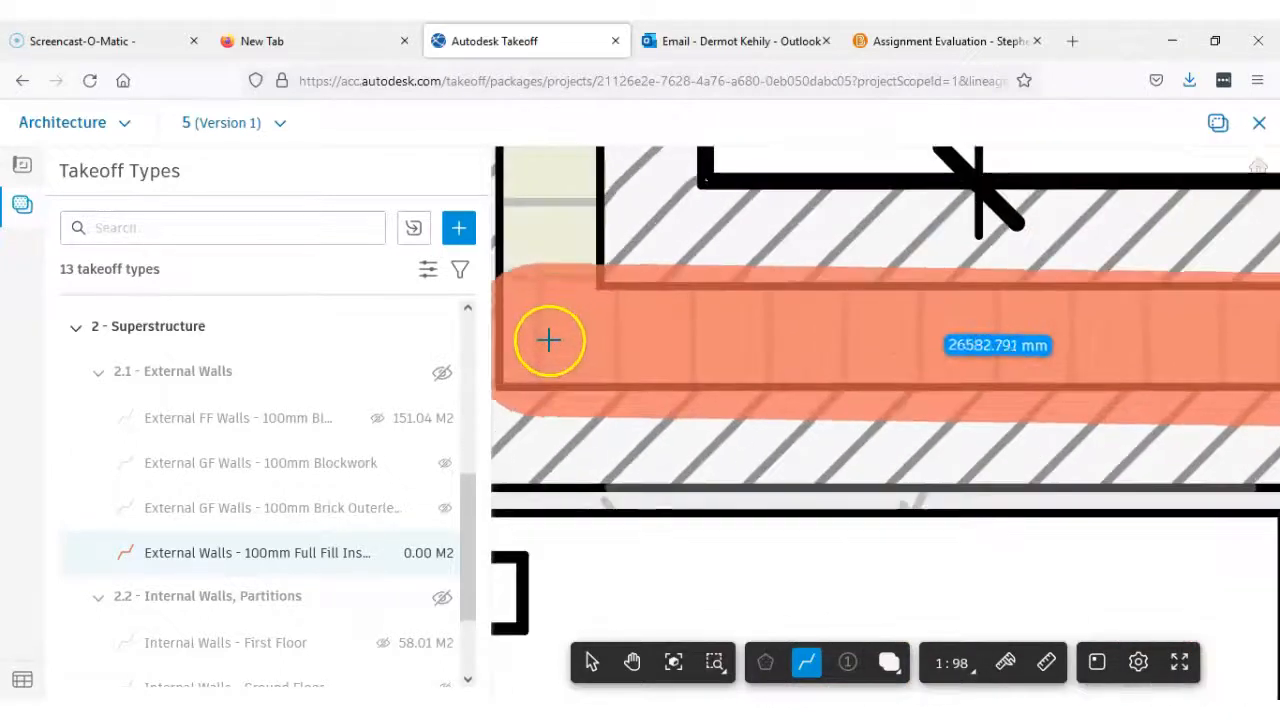
pyautogui.scroll(-8, 549, 340)
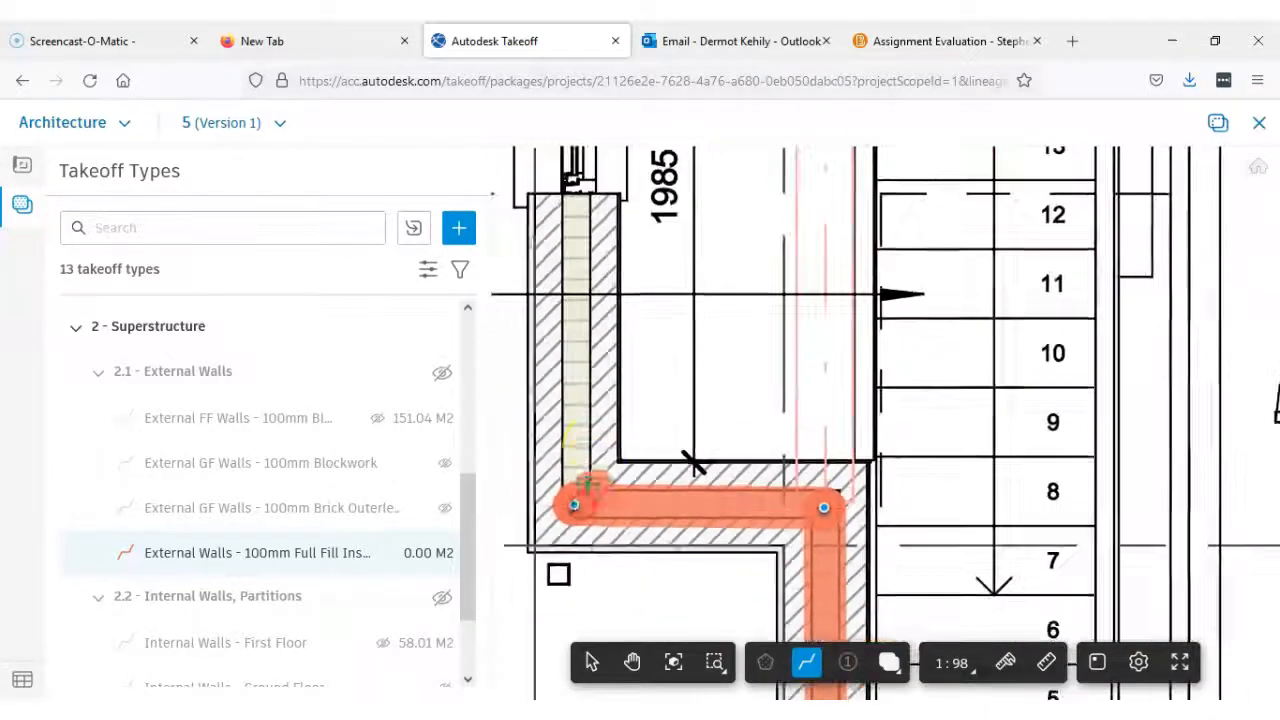
# Run the insulation line up the bathroom side wall and finish it at its starting point in the corner beside W7
pyautogui.moveTo(599, 438); pyautogui.dragTo(586, 543, button='middle')
pyautogui.scroll(-3, 591, 446)
pyautogui.moveTo(597, 366); pyautogui.dragTo(595, 545, button='middle')
pyautogui.scroll(-2, 590, 440)
pyautogui.moveTo(588, 236); pyautogui.dragTo(585, 428, button='middle')
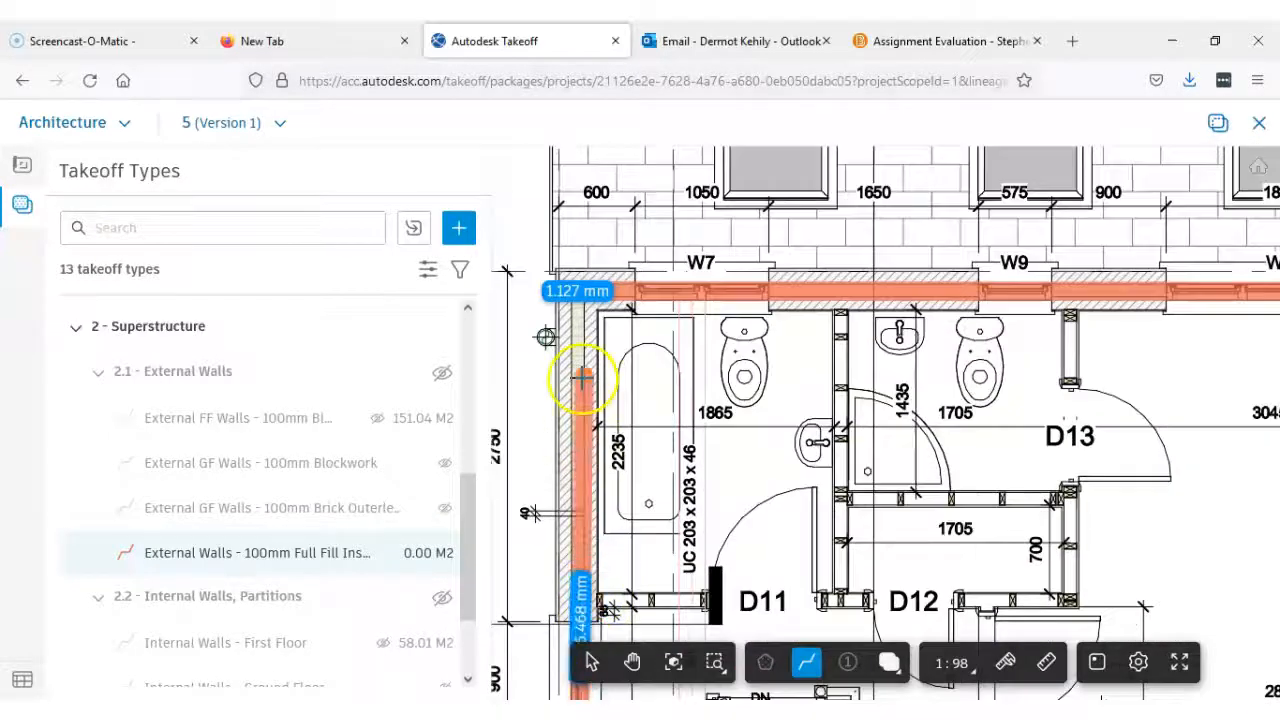
pyautogui.scroll(3, 575, 372)
pyautogui.scroll(2, 581, 372)
pyautogui.scroll(1, 580, 314)
pyautogui.scroll(1, 577, 234)
pyautogui.scroll(1, 577, 234)
pyautogui.moveTo(575, 180); pyautogui.dragTo(578, 347, button='middle')
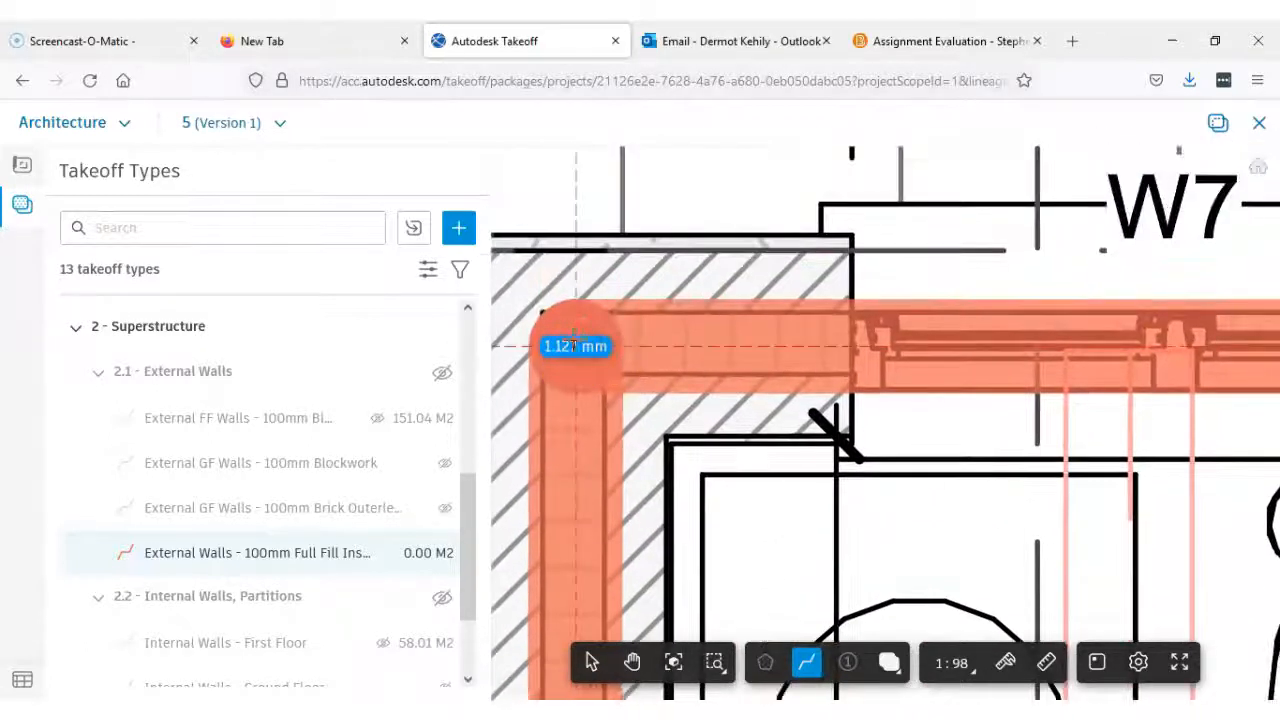
pyautogui.click(576, 344)
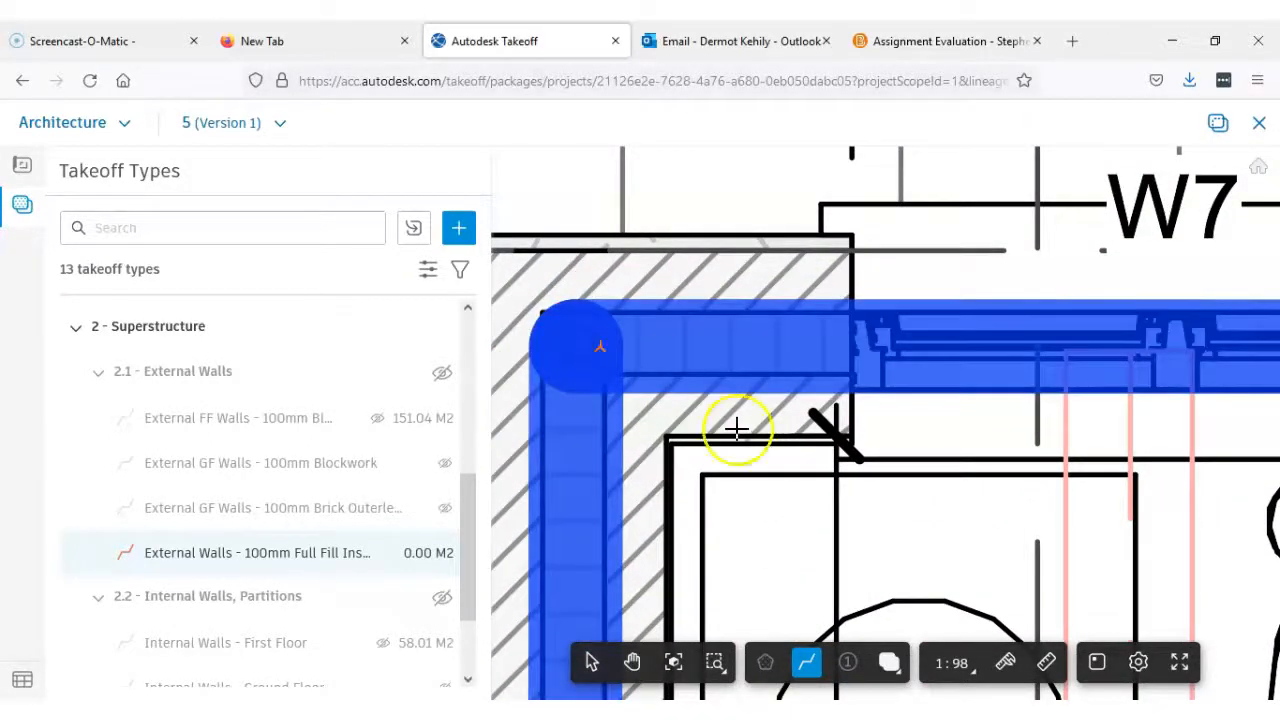
pyautogui.scroll(-4, 737, 428)
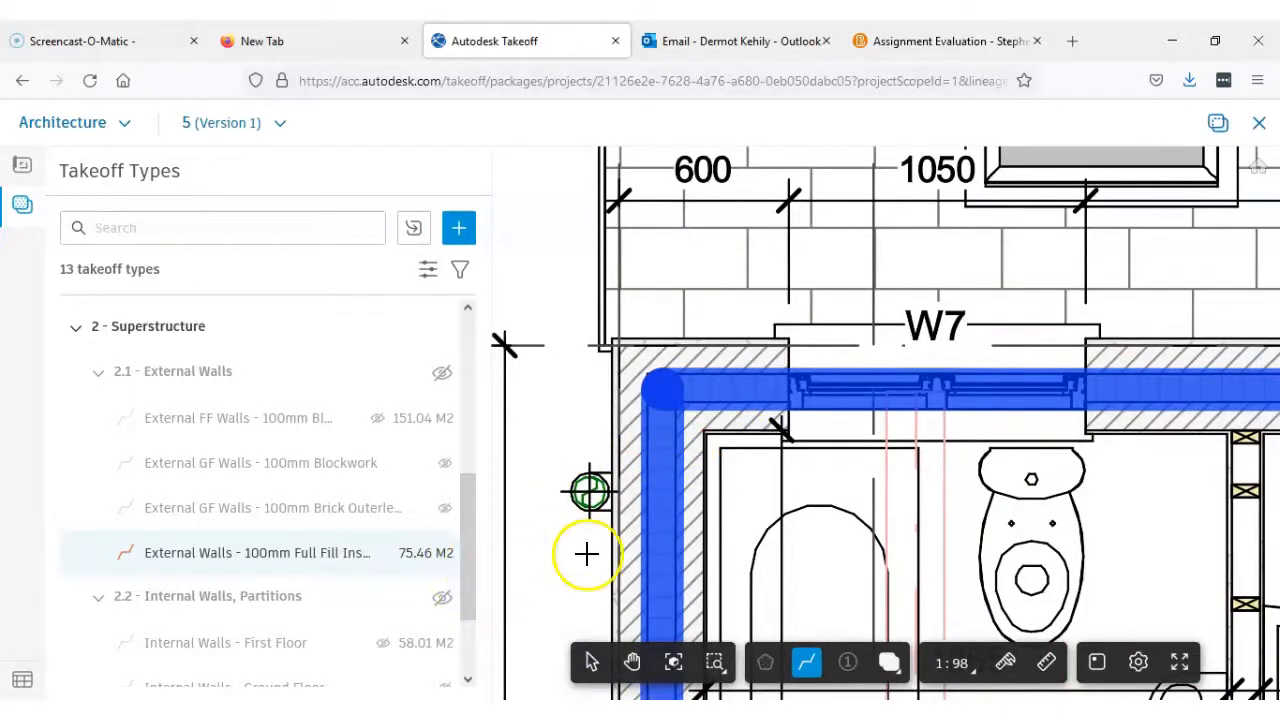
pyautogui.scroll(-5, 966, 457)
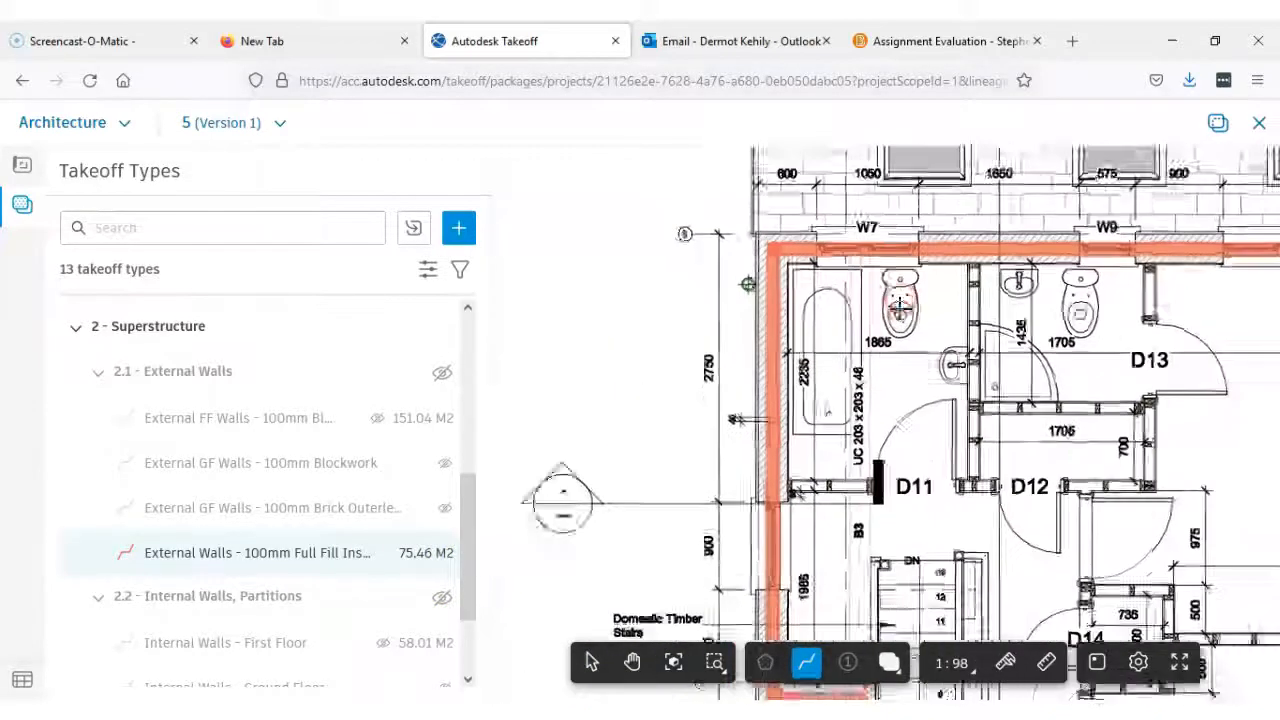
# Open sheet 6, Ground Floor Plan, and show its takeoff types
pyautogui.scroll(-2, 900, 305)
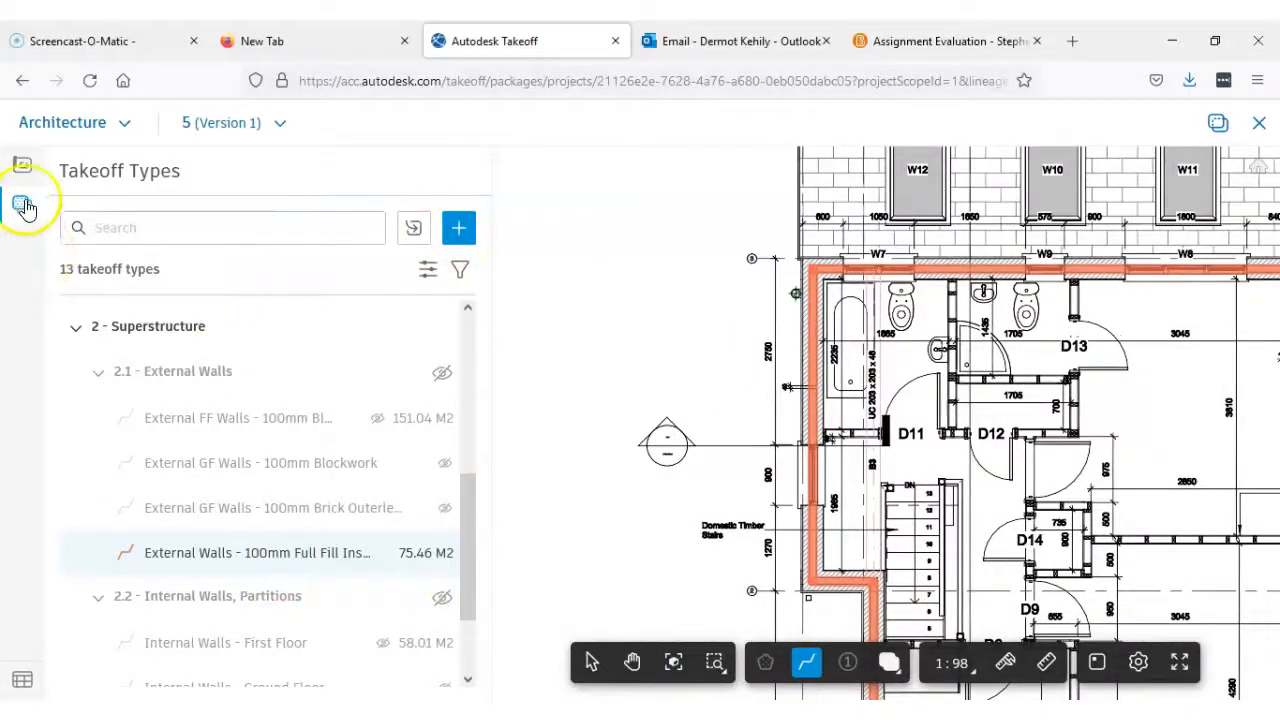
pyautogui.click(22, 165)
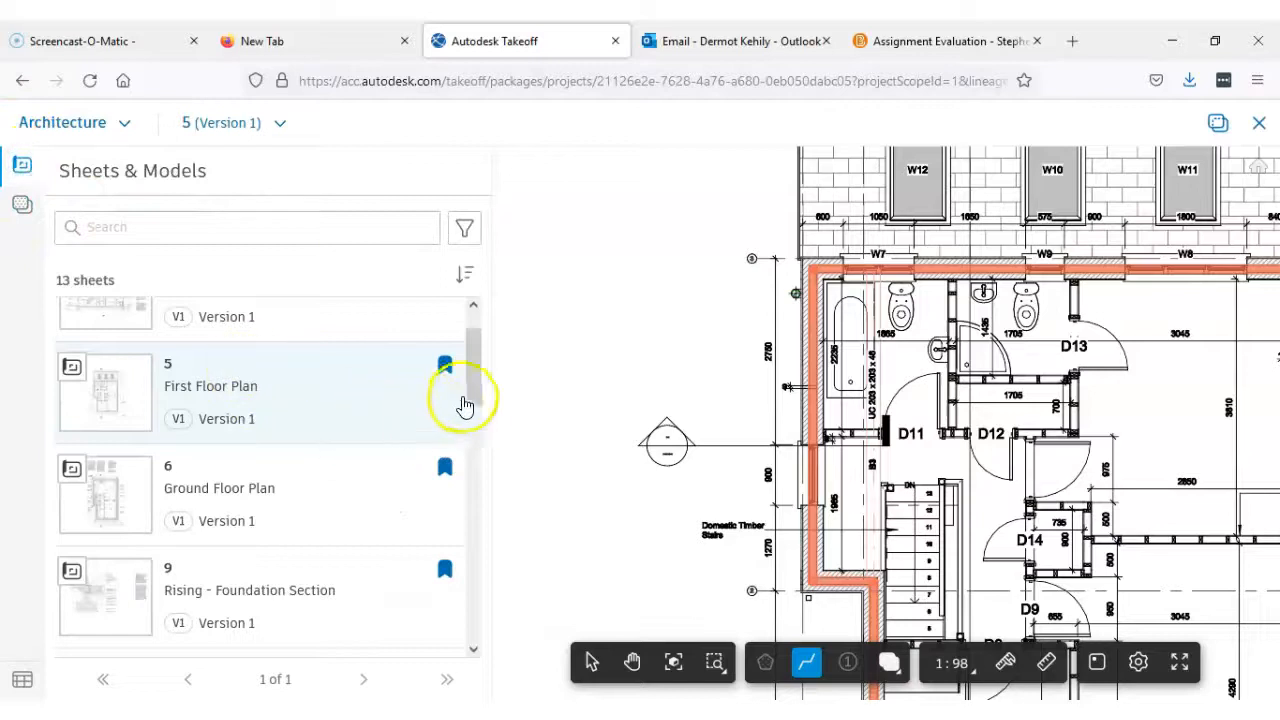
pyautogui.moveTo(471, 397); pyautogui.dragTo(471, 405)
pyautogui.click(292, 470)
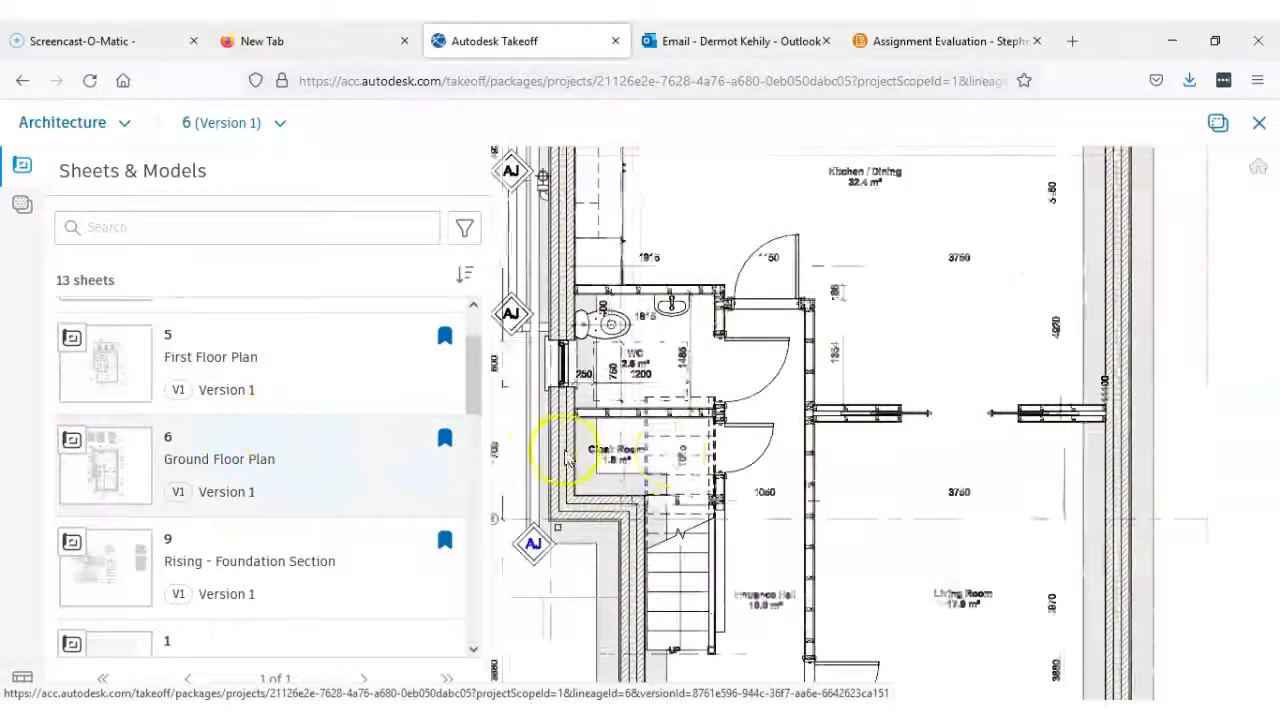
pyautogui.click(24, 205)
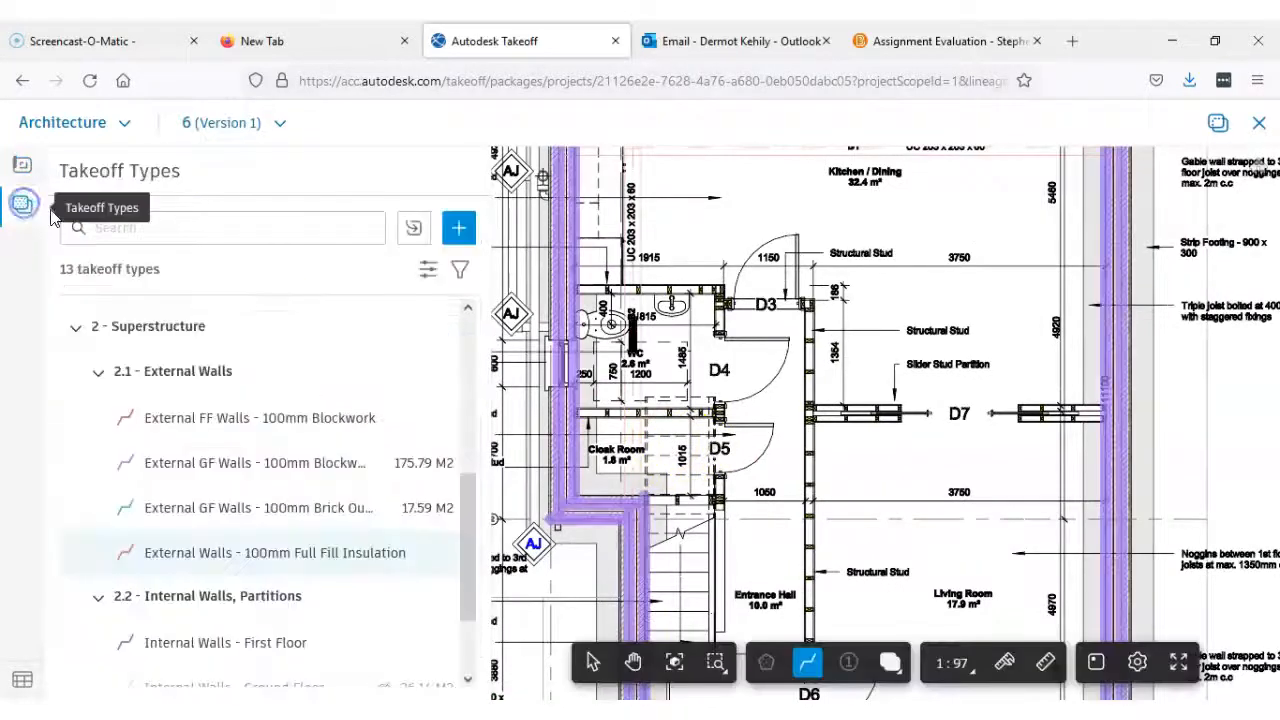
pyautogui.click(458, 232)
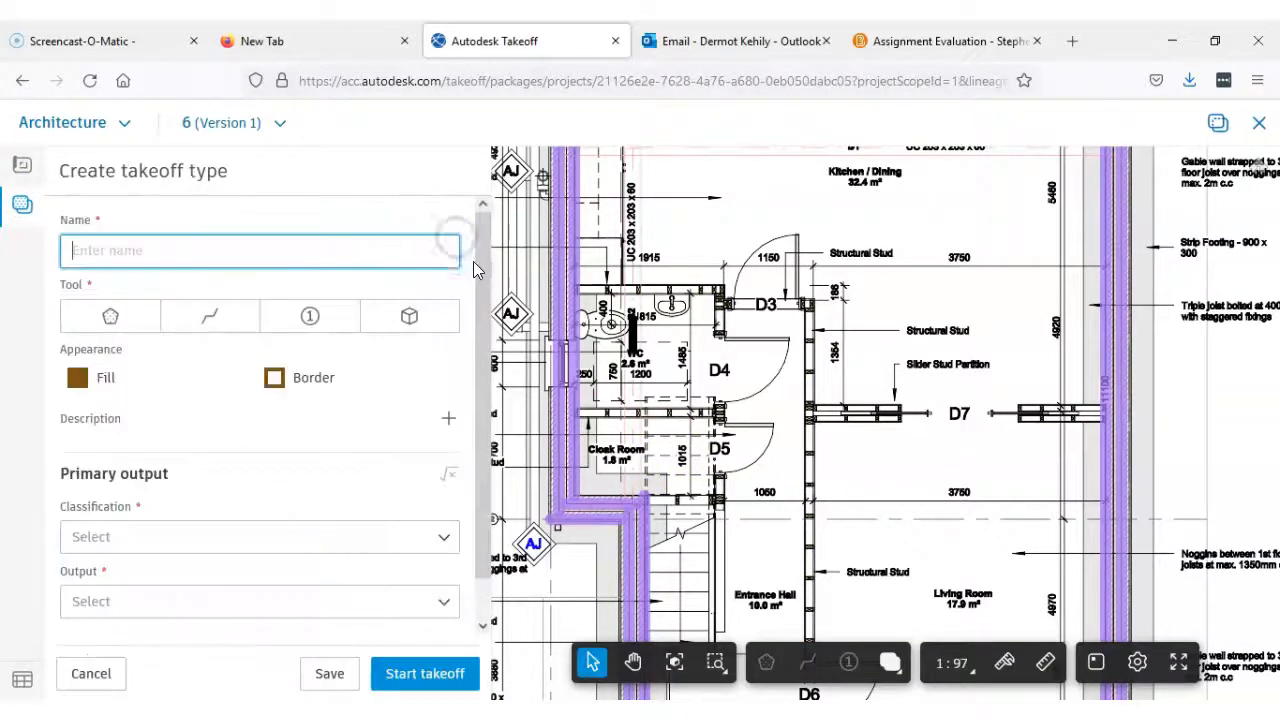
pyautogui.click(14, 208)
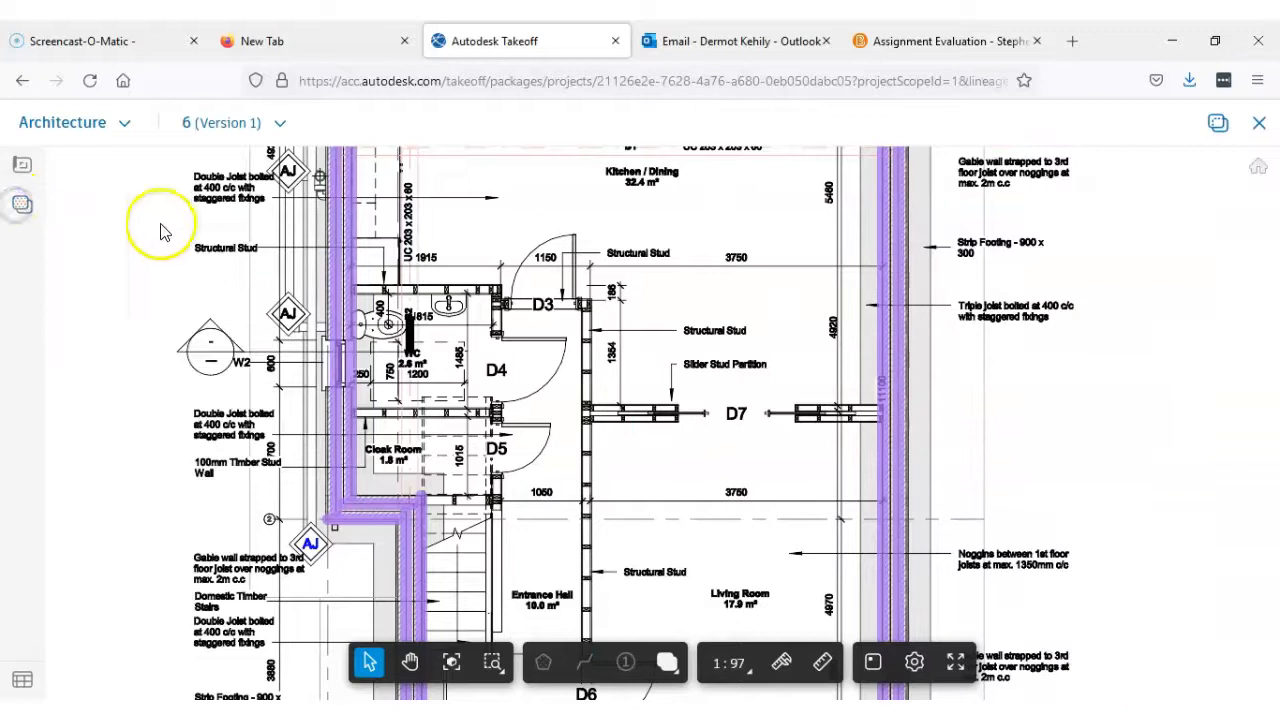
pyautogui.click(24, 207)
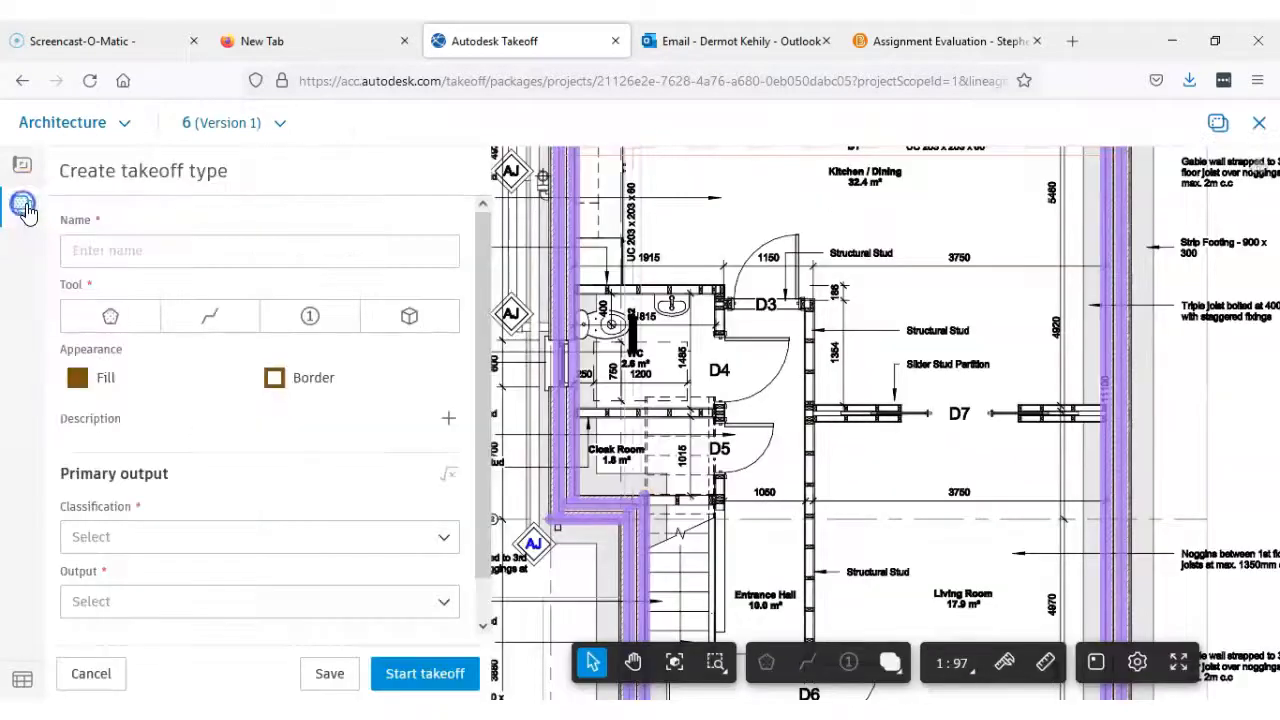
pyautogui.click(88, 674)
pyautogui.click(25, 215)
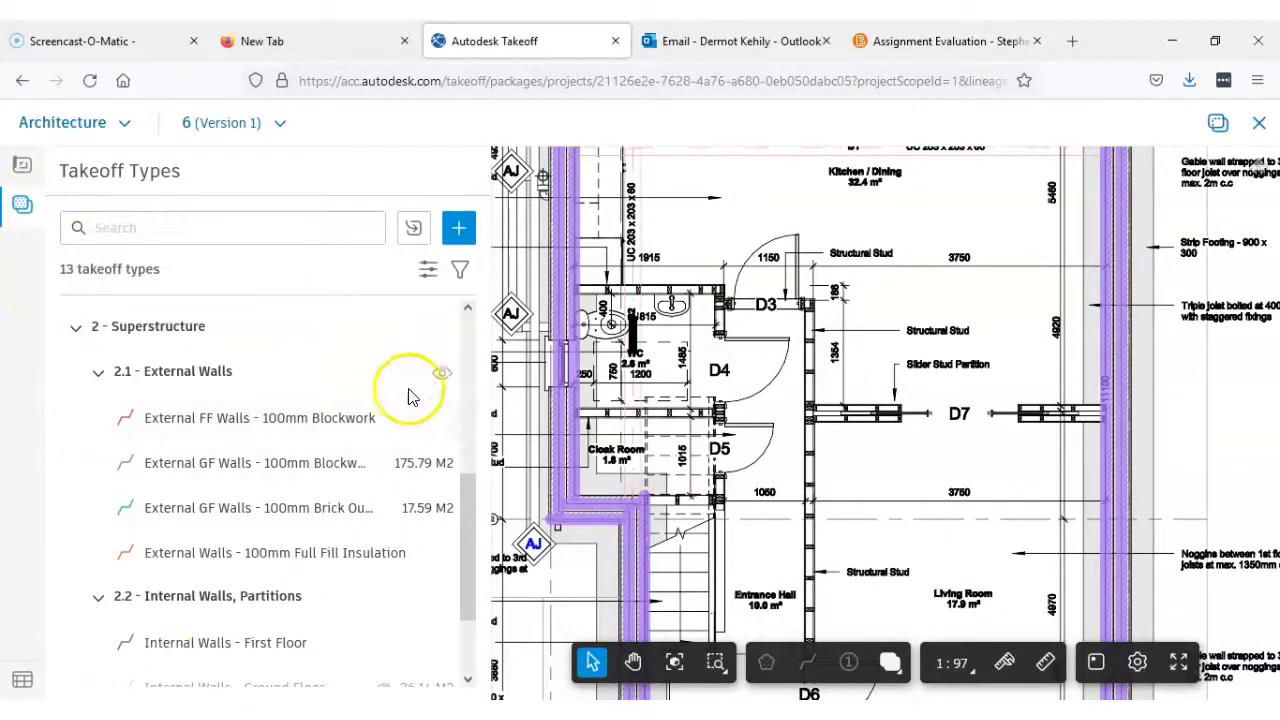
# Hide the 2.1 External Walls takeoffs and create a linear takeoff type named External GF Walls - 100mm Full Fill Insulation
pyautogui.click(440, 376)
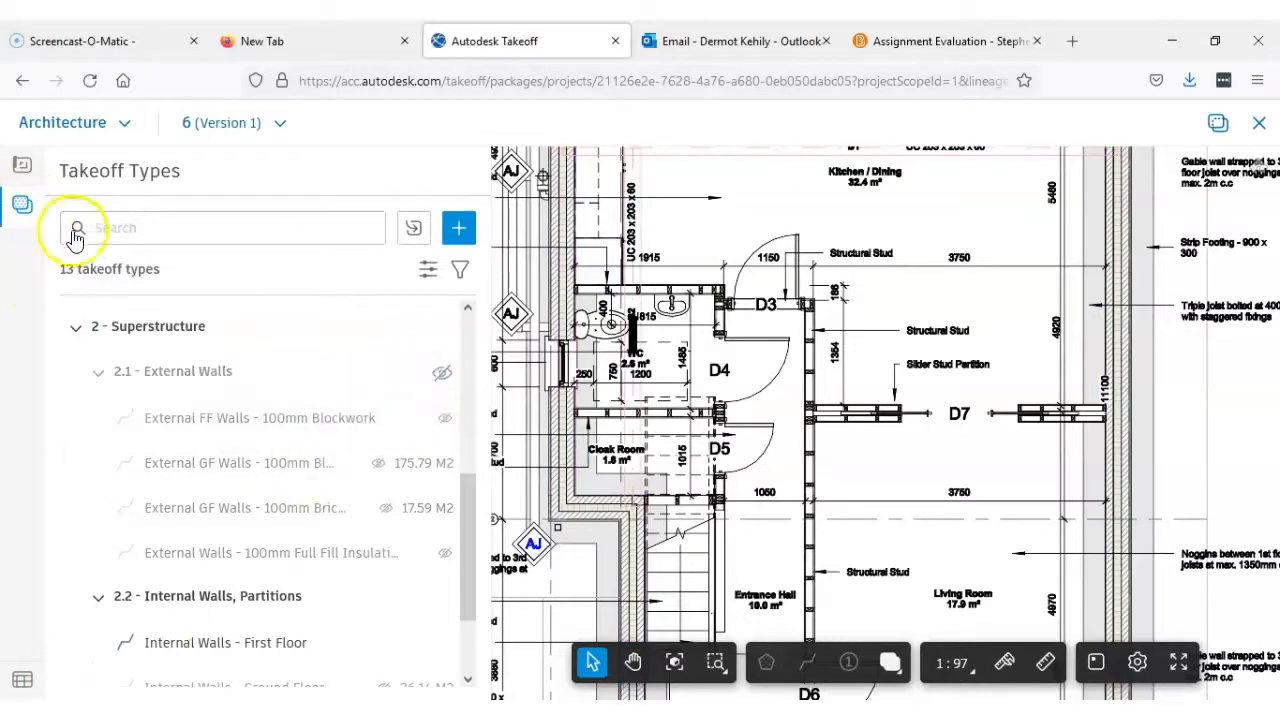
pyautogui.click(459, 229)
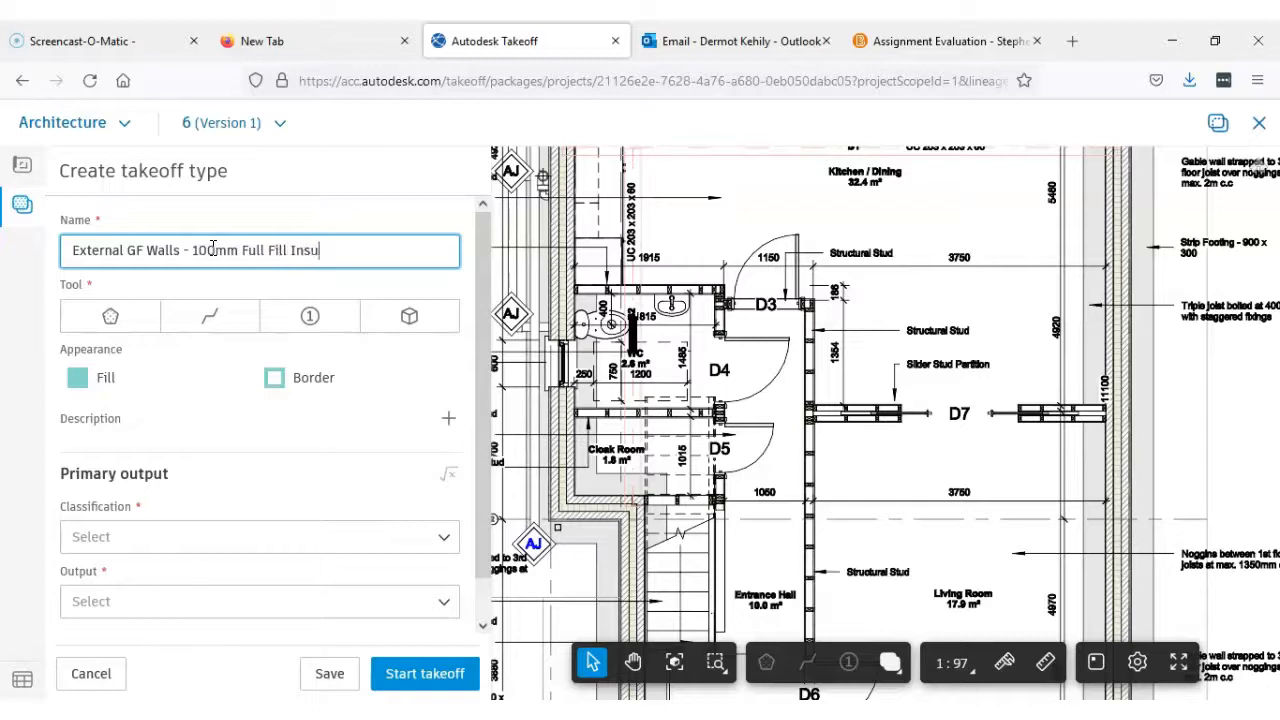
pyautogui.click(207, 318)
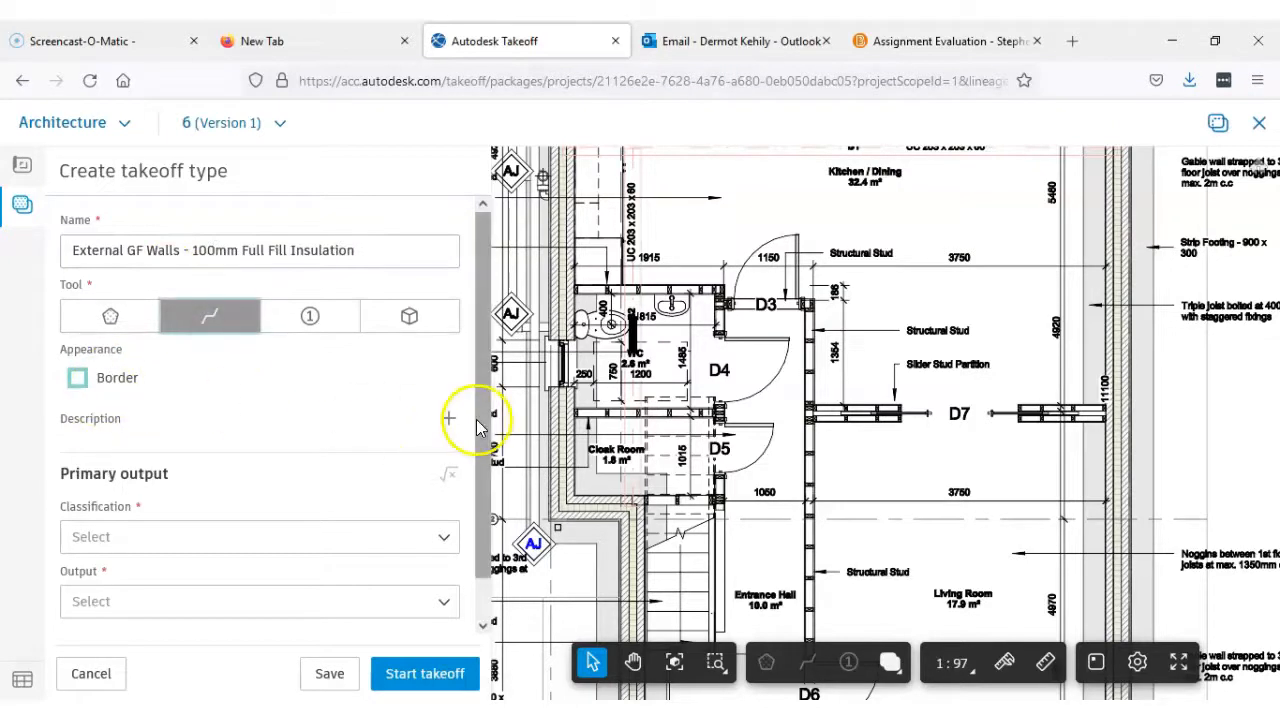
# Classify the new type under 2.1 - External Walls with Square Meters (M2) output, enter its default height and start the takeoff
pyautogui.scroll(-1, 472, 460)
pyautogui.click(435, 500)
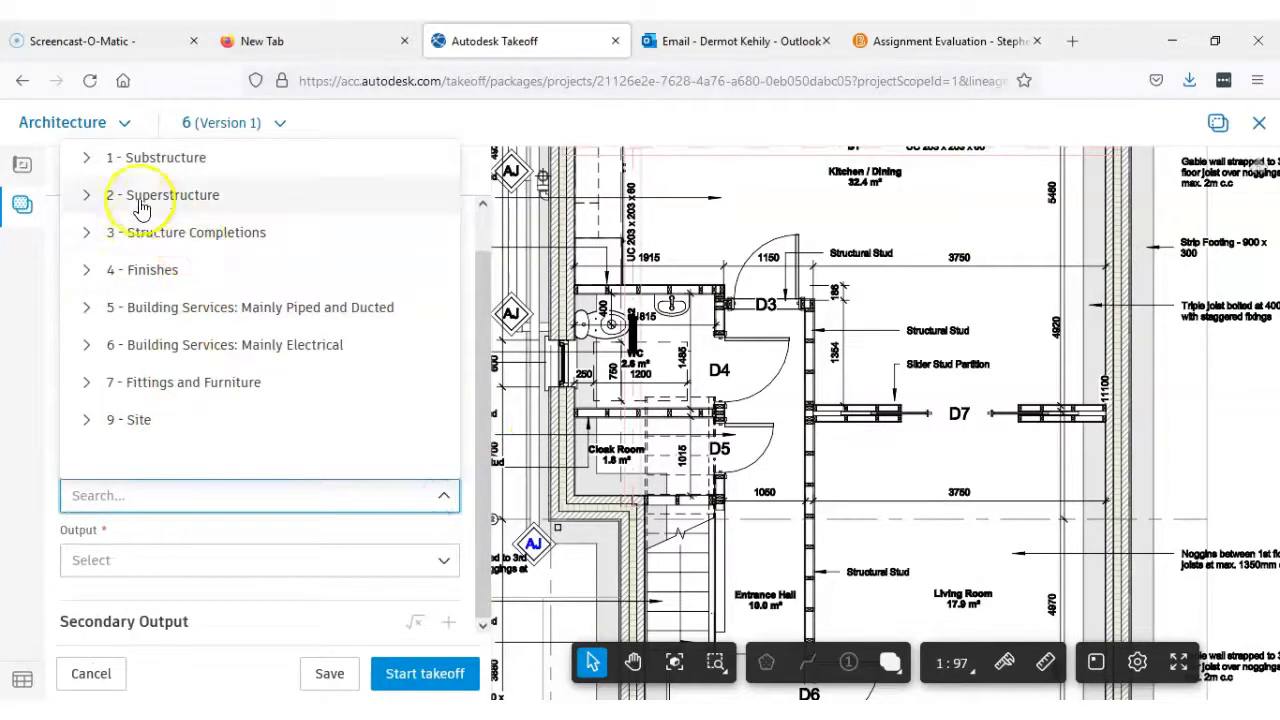
pyautogui.click(88, 194)
pyautogui.click(127, 234)
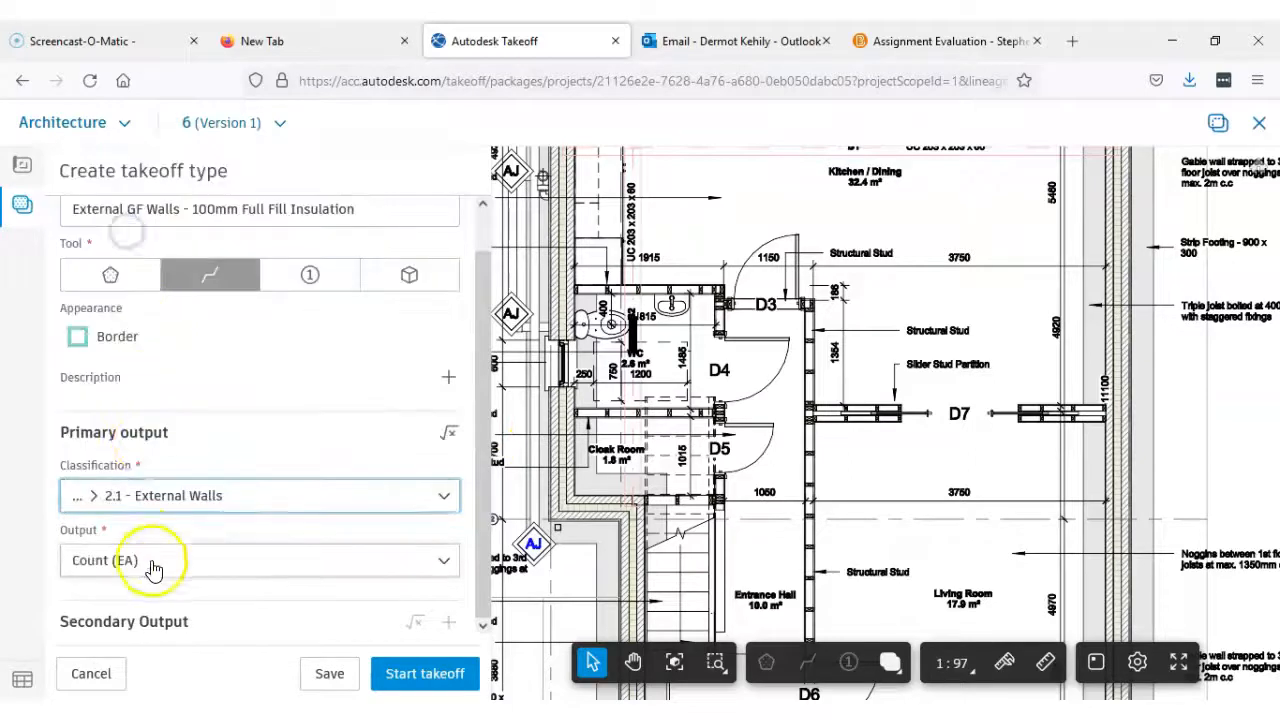
pyautogui.click(160, 563)
pyautogui.click(145, 425)
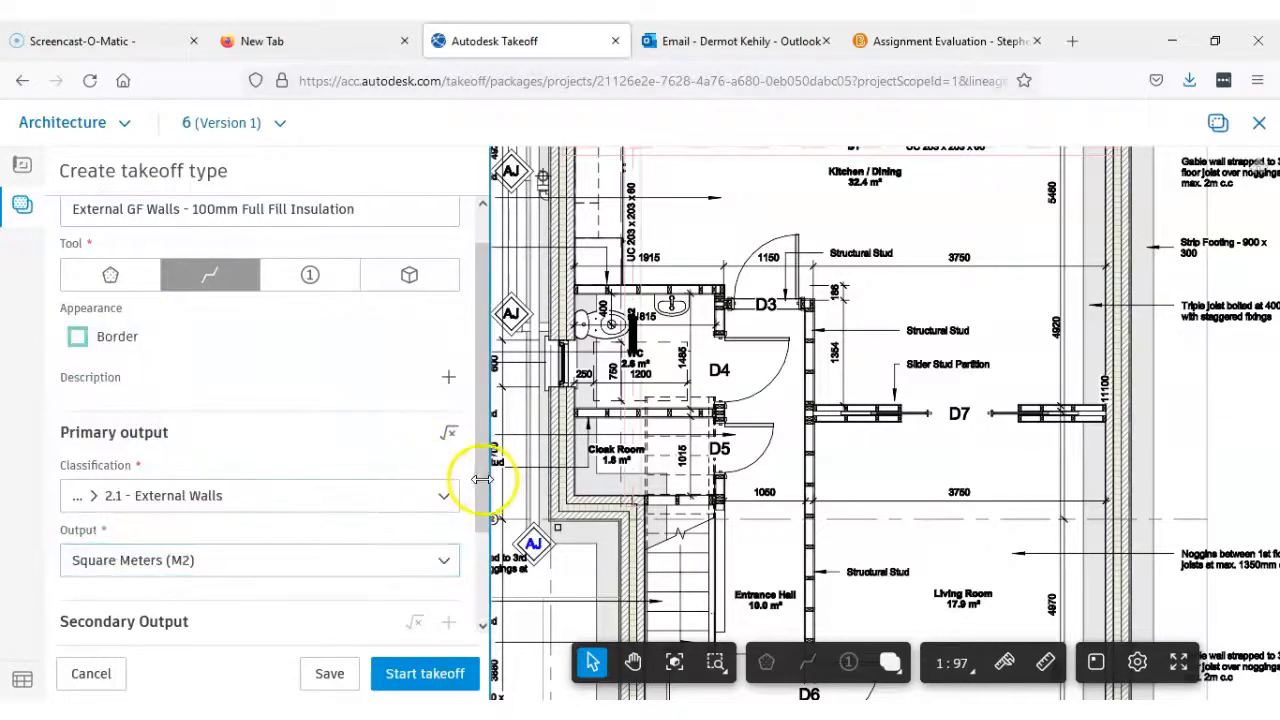
pyautogui.click(480, 592)
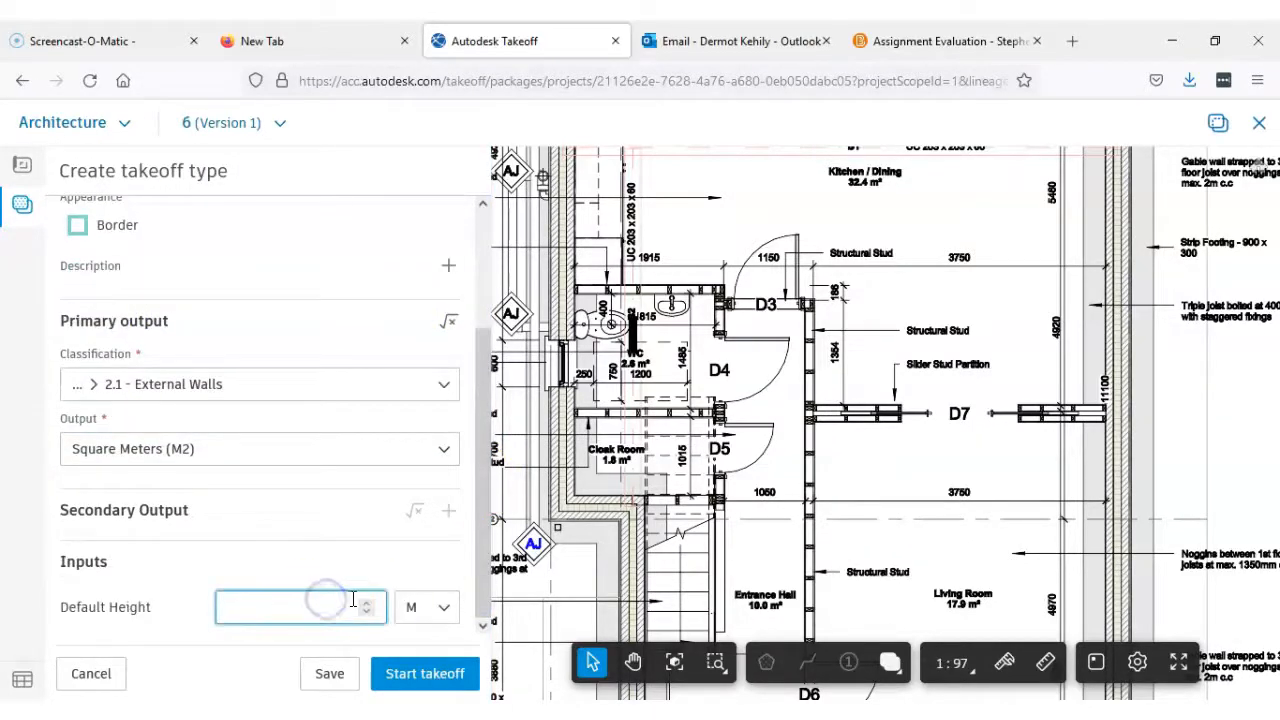
pyautogui.click(458, 675)
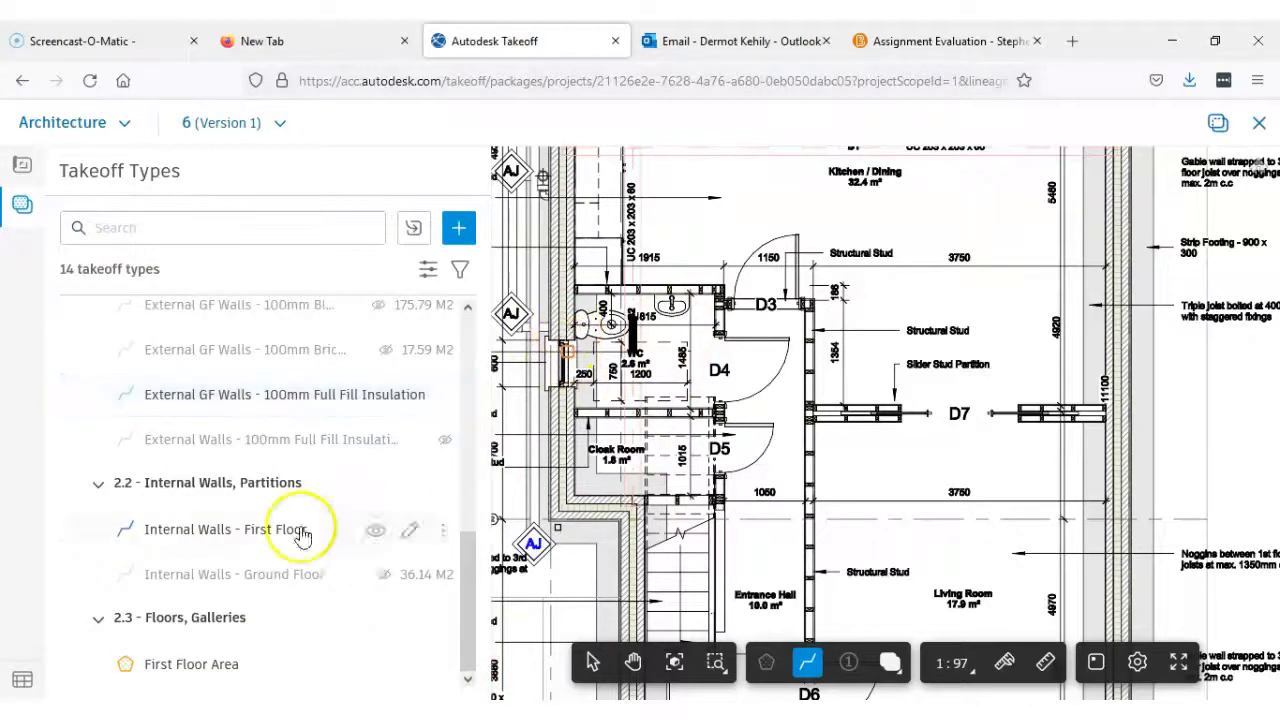
# Start the ground floor insulation line in the middle of the cavity at the kitchen corner beside window W3
pyautogui.scroll(3, 586, 371)
pyautogui.moveTo(586, 371); pyautogui.dragTo(568, 505, button='middle')
pyautogui.scroll(-3, 572, 472)
pyautogui.moveTo(586, 405); pyautogui.dragTo(607, 512, button='middle')
pyautogui.scroll(2, 592, 270)
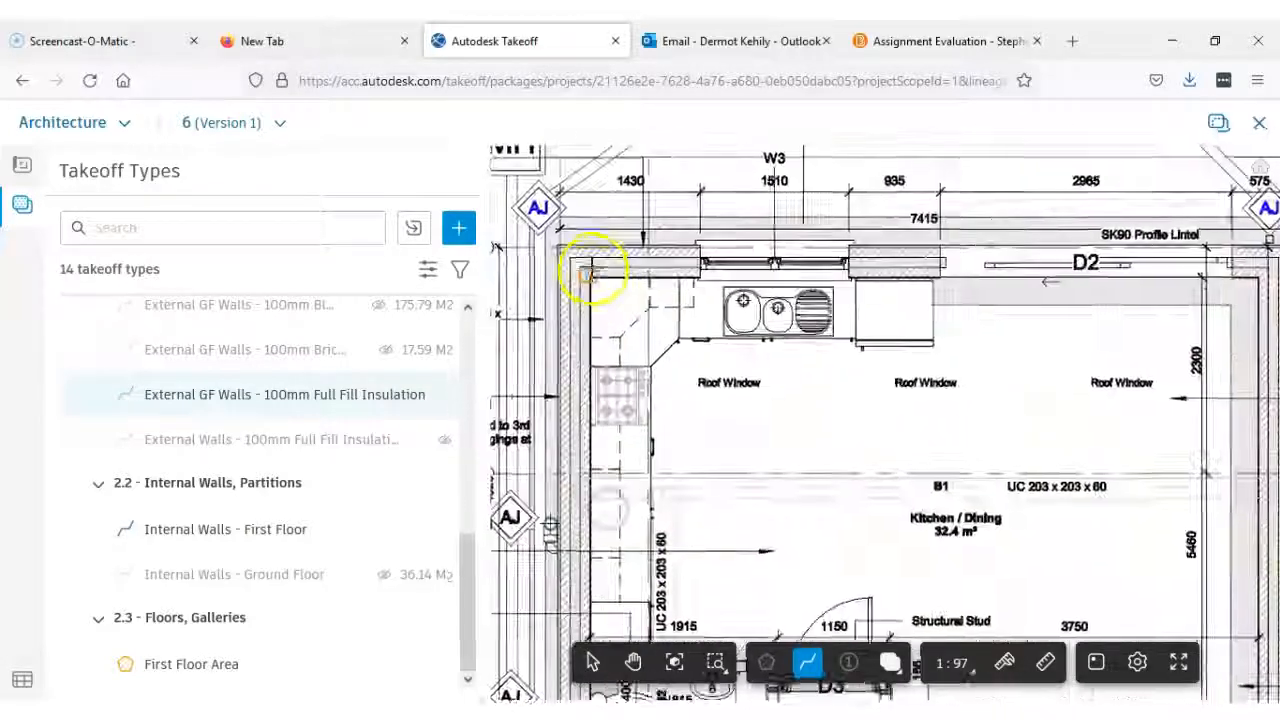
pyautogui.scroll(5, 590, 270)
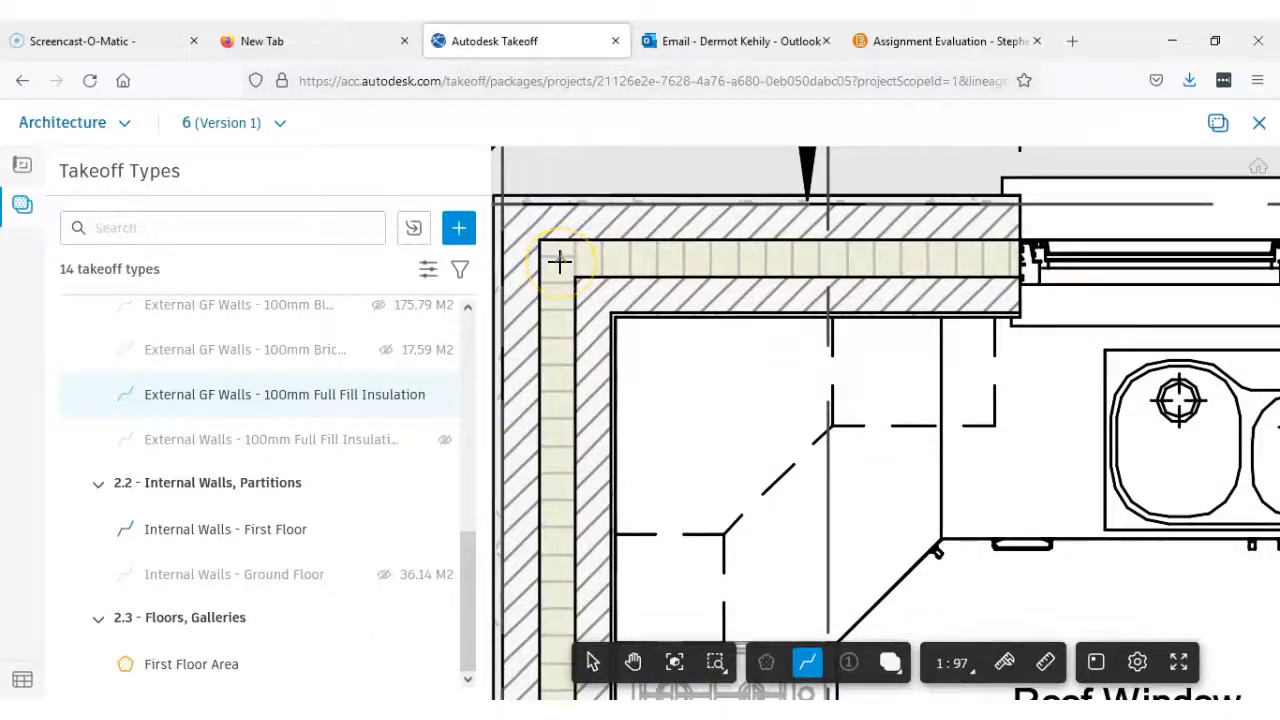
pyautogui.scroll(2, 559, 262)
pyautogui.scroll(1, 560, 263)
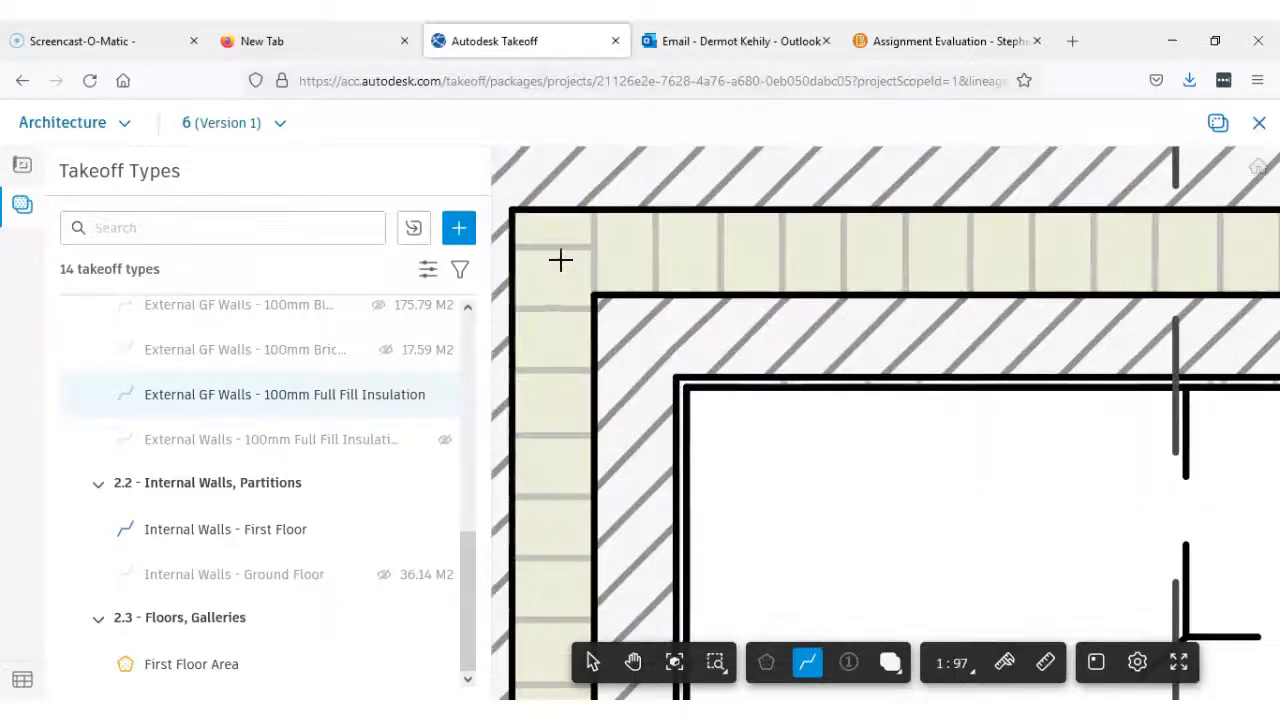
pyautogui.click(556, 259)
# Extend the insulation line through the kitchen wall cavity past W3 and D2 to the far corner
pyautogui.scroll(-4, 683, 263)
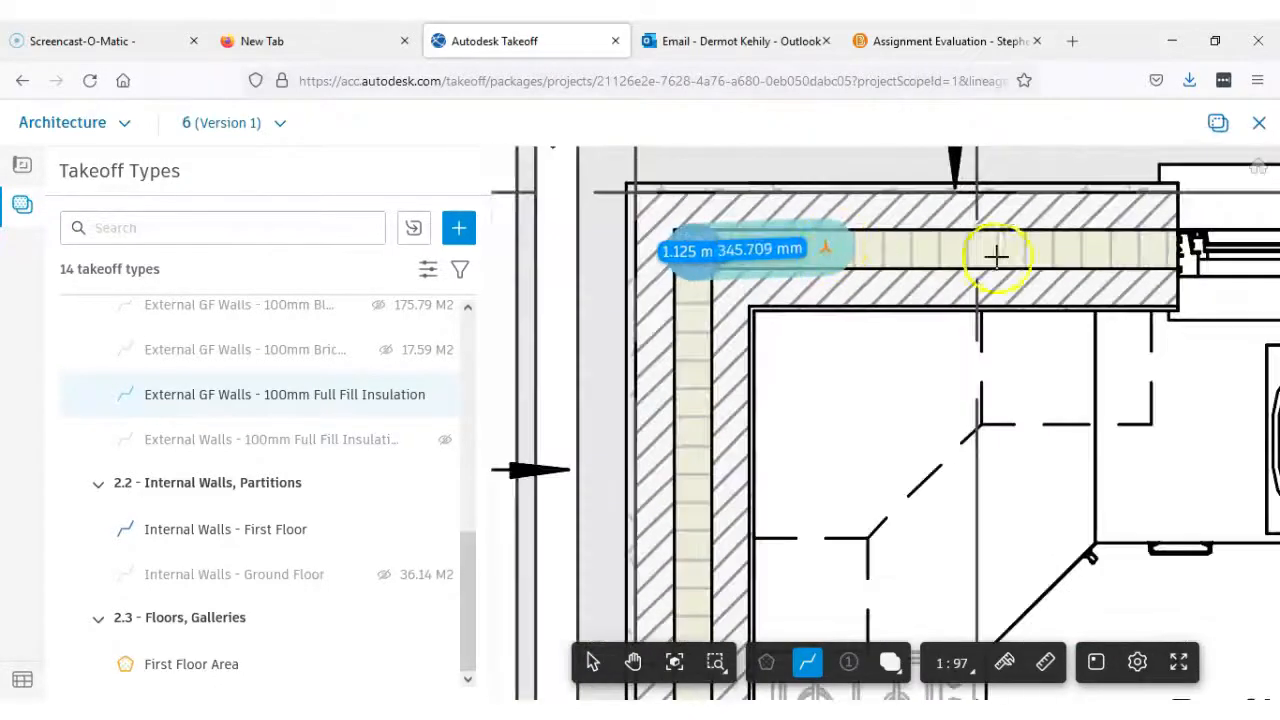
pyautogui.scroll(-5, 1088, 258)
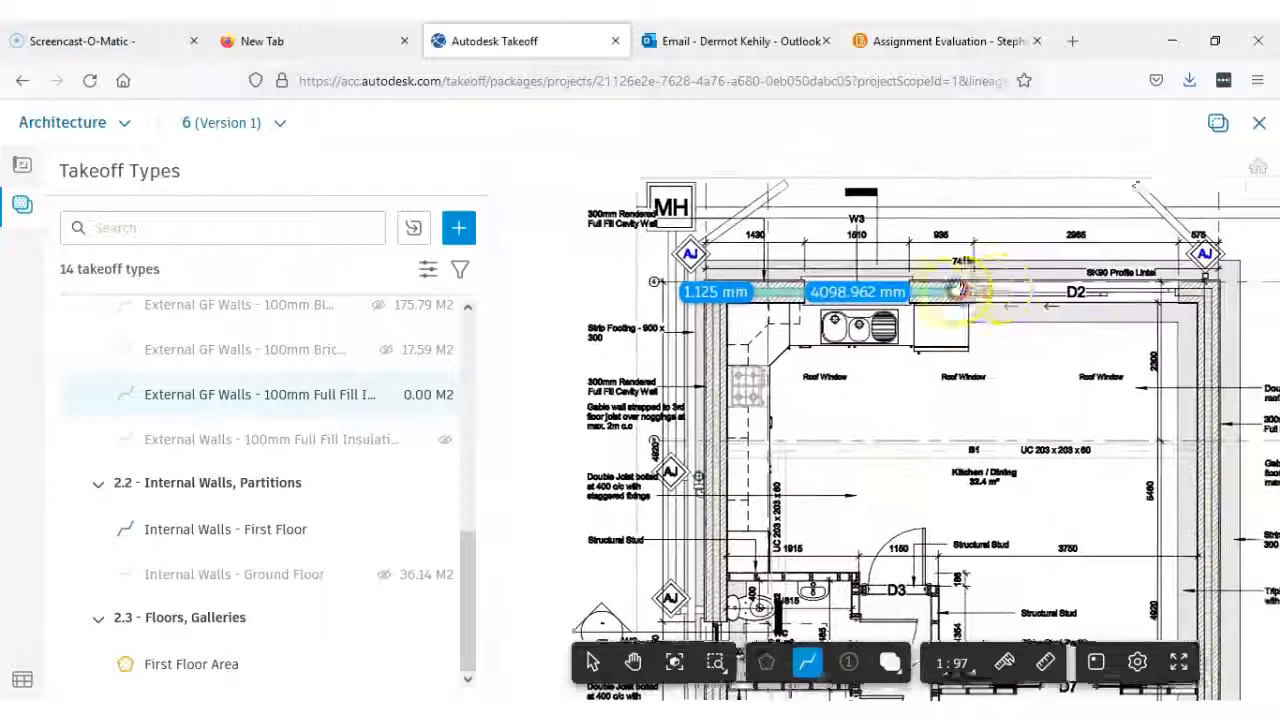
pyautogui.scroll(6, 1028, 285)
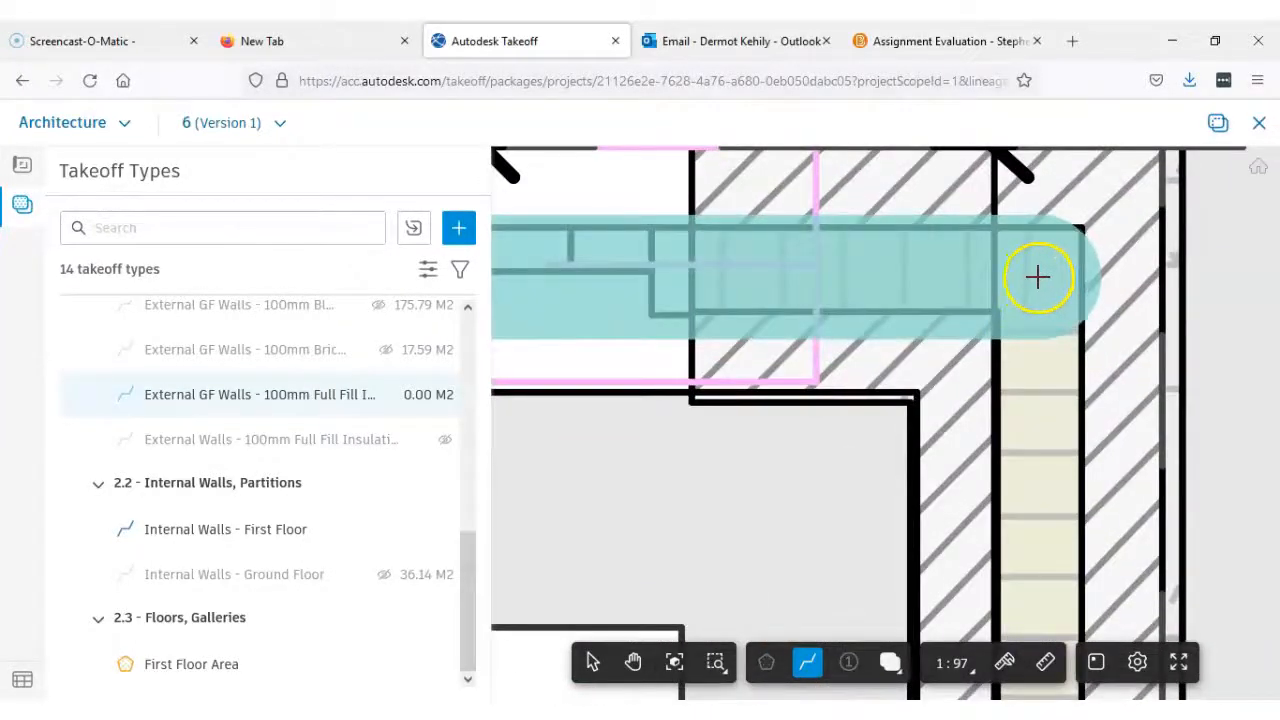
# Continue the insulation line down the long side wall's cavity past the living room to the corner beside window W1
pyautogui.scroll(-5, 1046, 587)
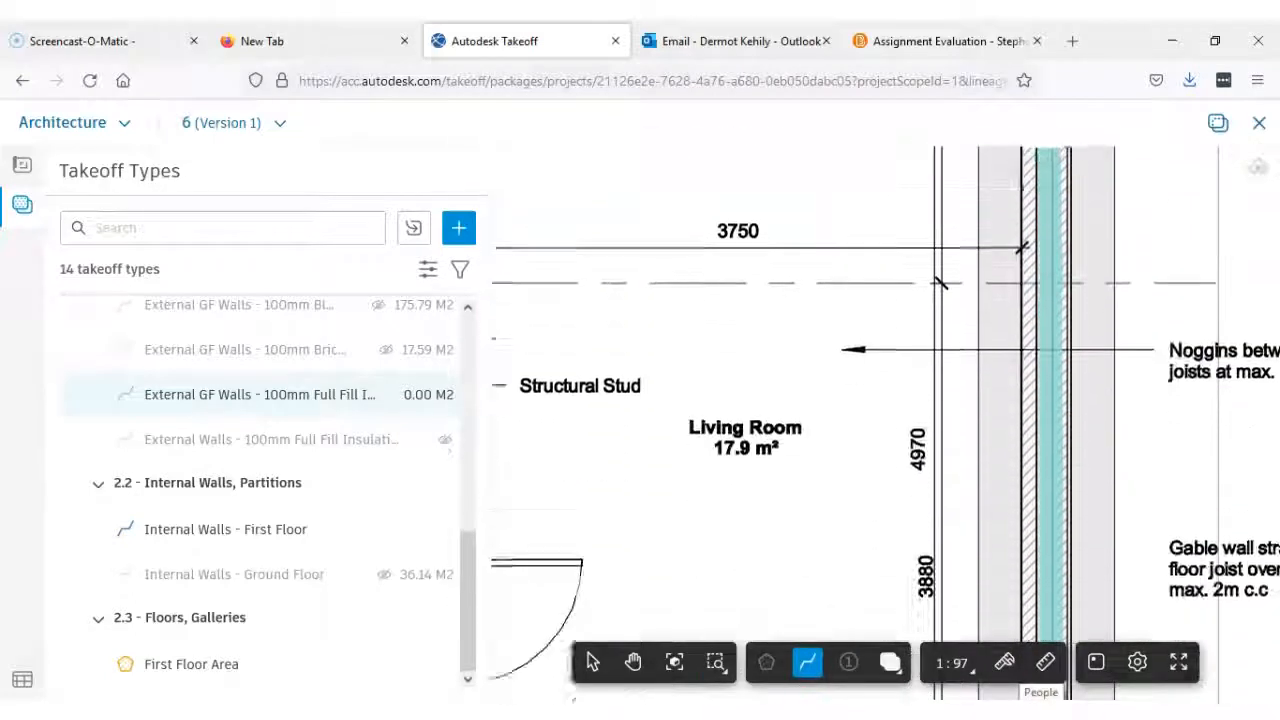
pyautogui.scroll(-3, 1072, 300)
pyautogui.scroll(5, 1052, 470)
pyautogui.moveTo(1055, 502); pyautogui.dragTo(1047, 426, button='middle')
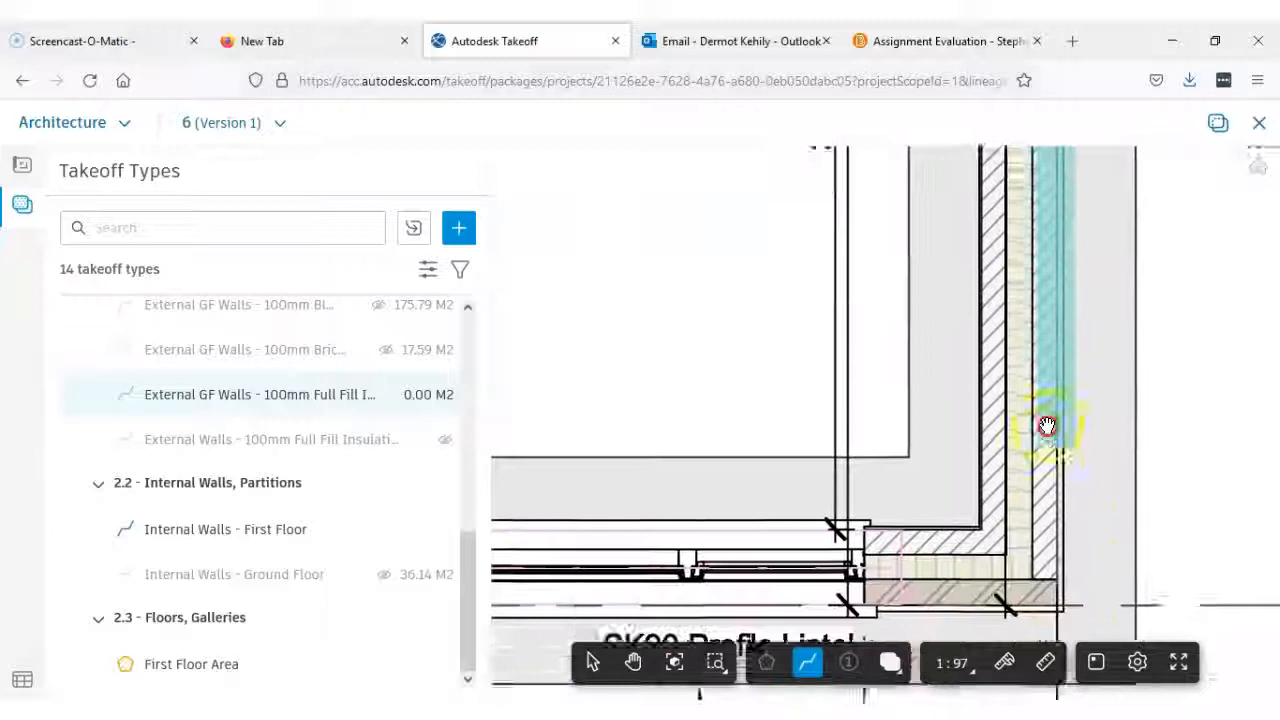
pyautogui.scroll(3, 1030, 369)
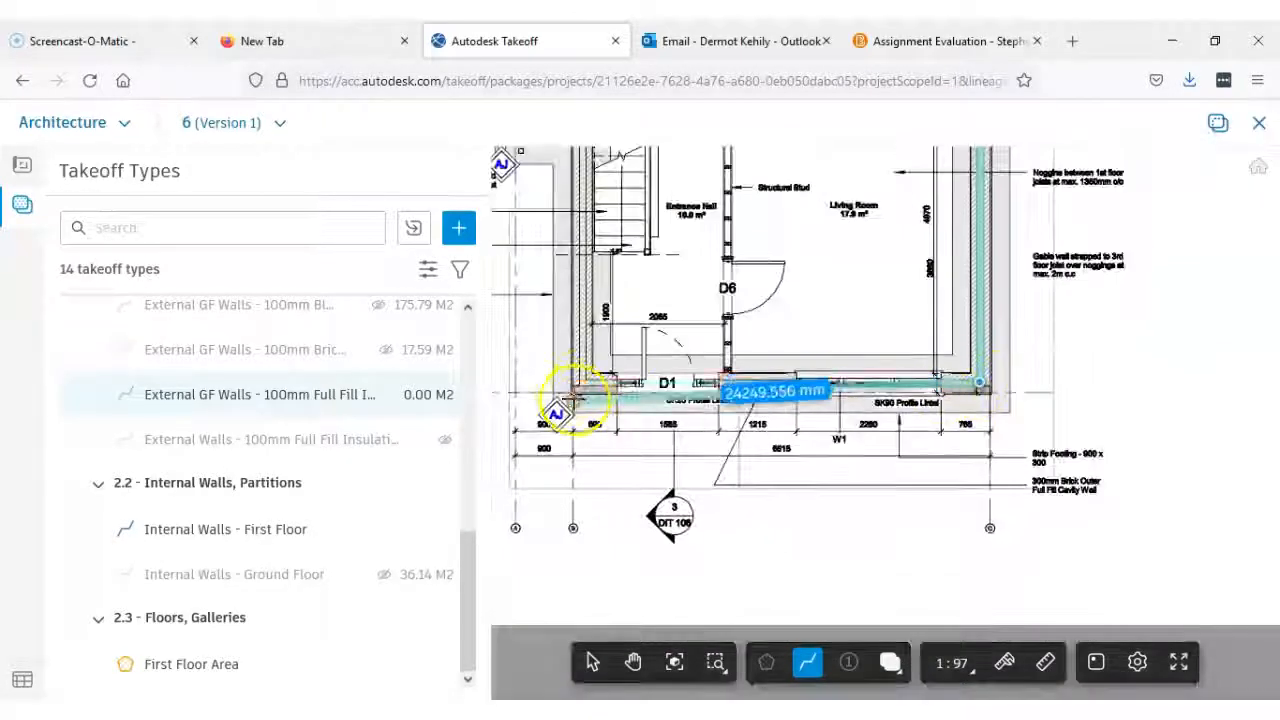
# Carry the insulation line through the front wall's cavity past W1 and D1 to the opposite corner
pyautogui.scroll(5, 577, 390)
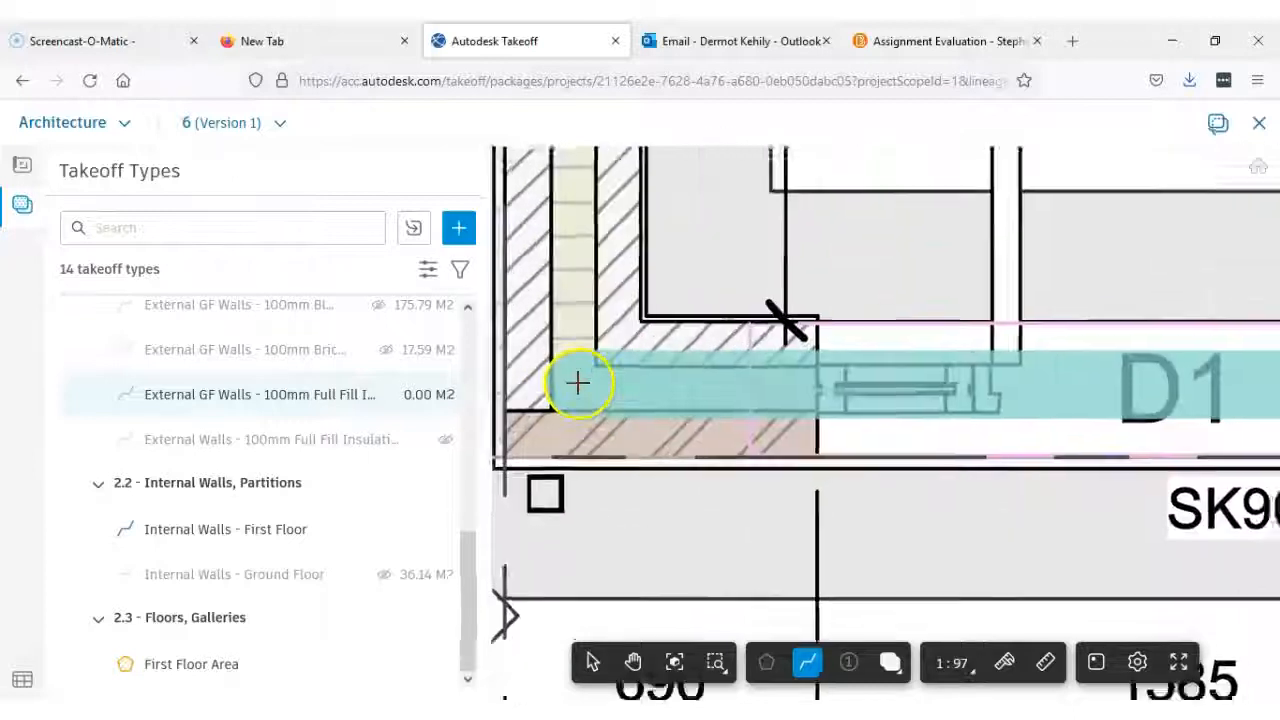
pyautogui.scroll(2, 575, 383)
pyautogui.scroll(-8, 577, 383)
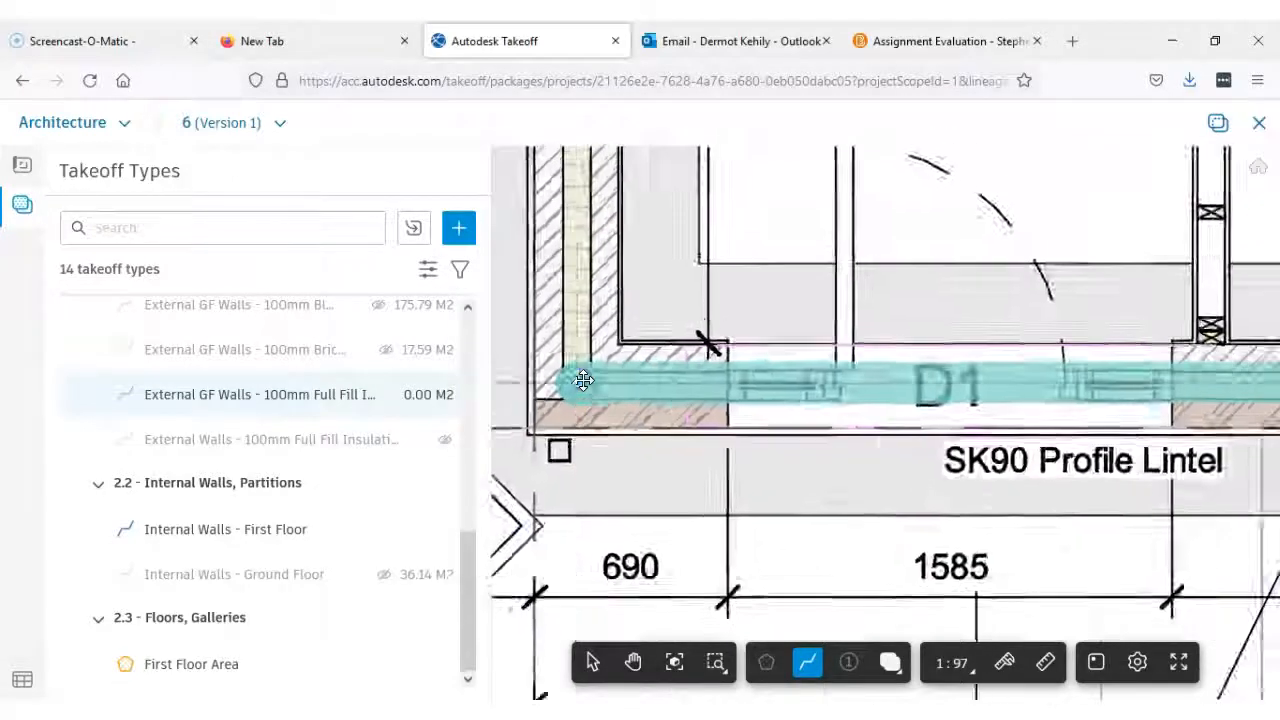
# Run the insulation line up the cavity beside the stairs to the wall step at the Cloak Room
pyautogui.moveTo(590, 394); pyautogui.dragTo(606, 522, button='middle')
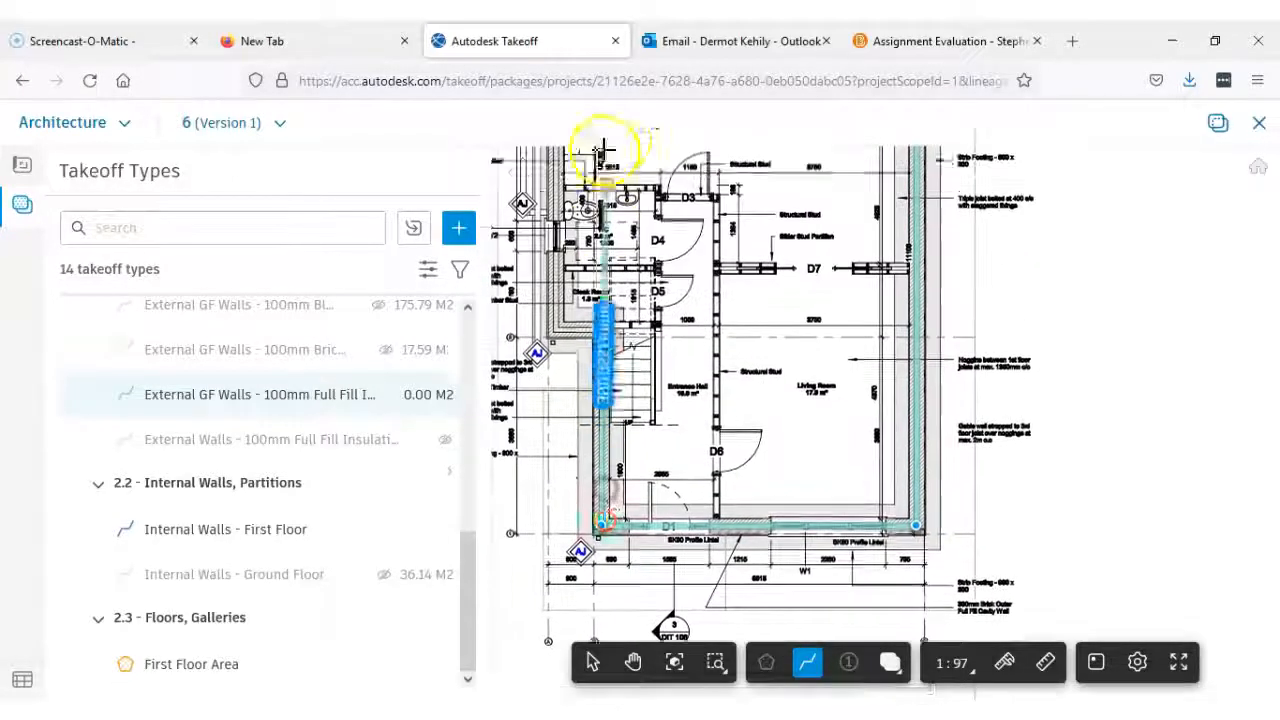
pyautogui.scroll(6, 600, 475)
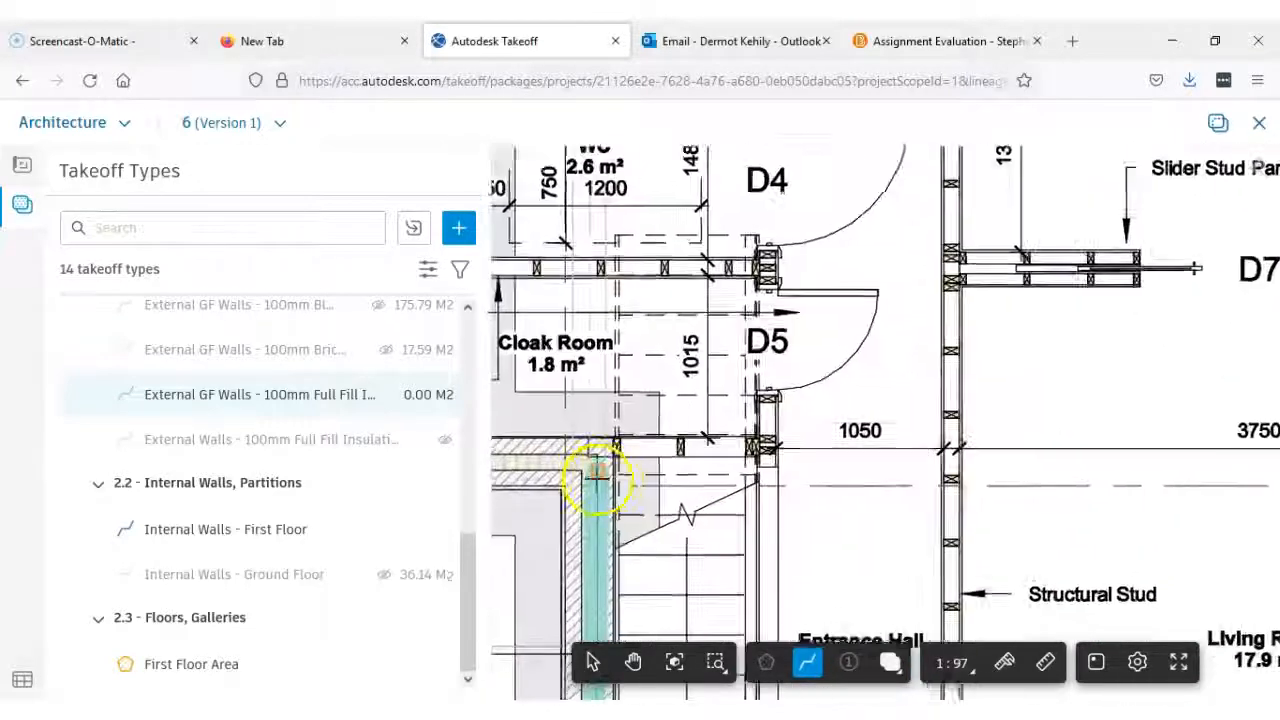
pyautogui.scroll(2, 582, 457)
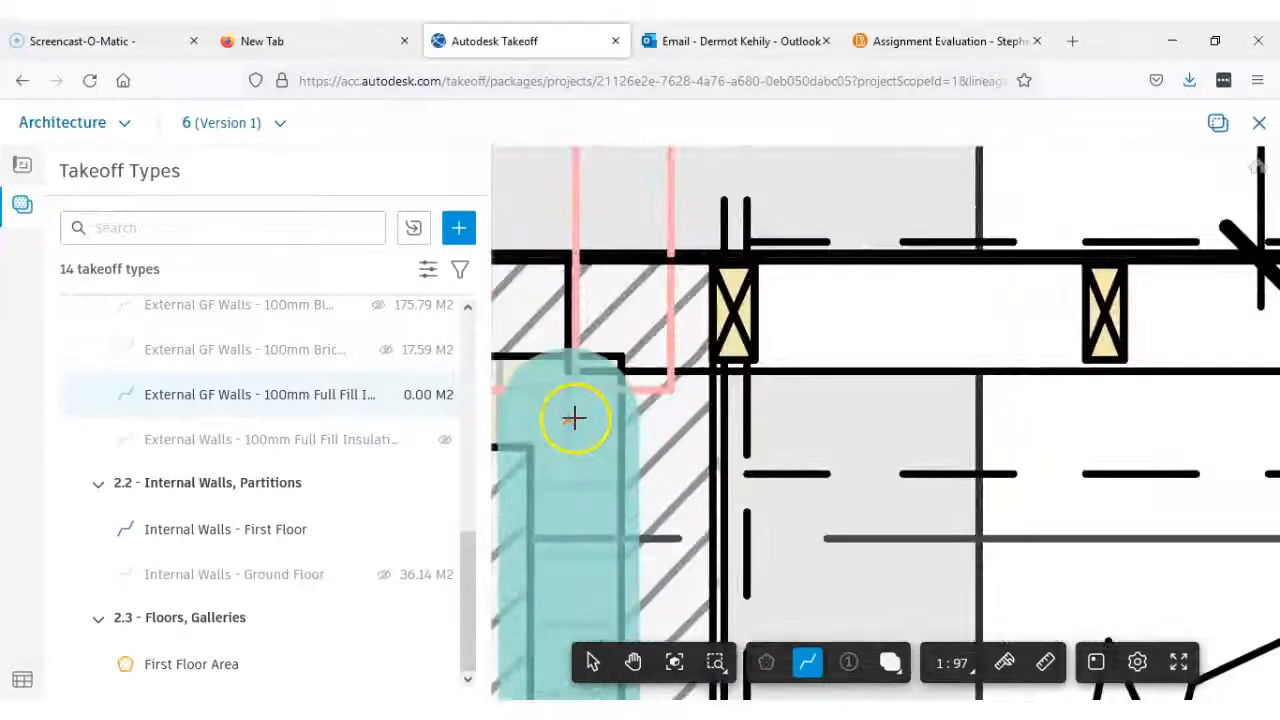
# Extend the insulation line along the short return wall below the Cloak Room to its outer corner
pyautogui.scroll(-6, 575, 418)
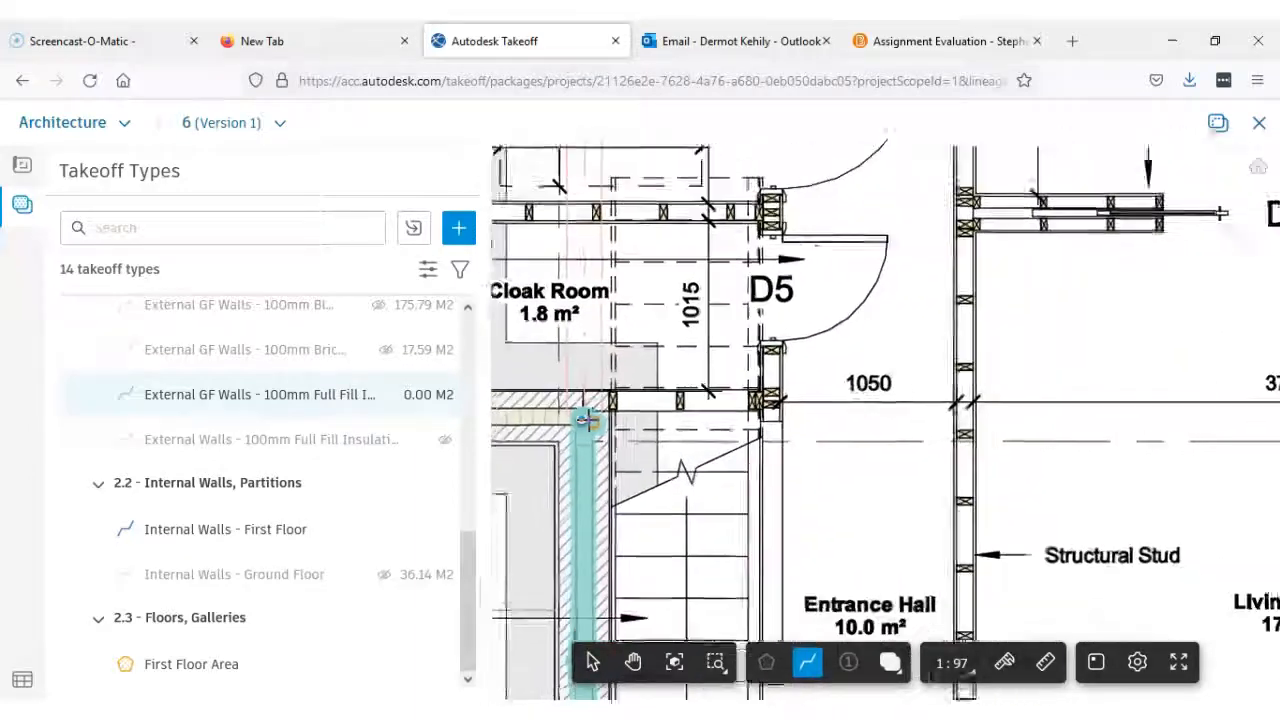
pyautogui.click(897, 400)
pyautogui.scroll(6, 740, 400)
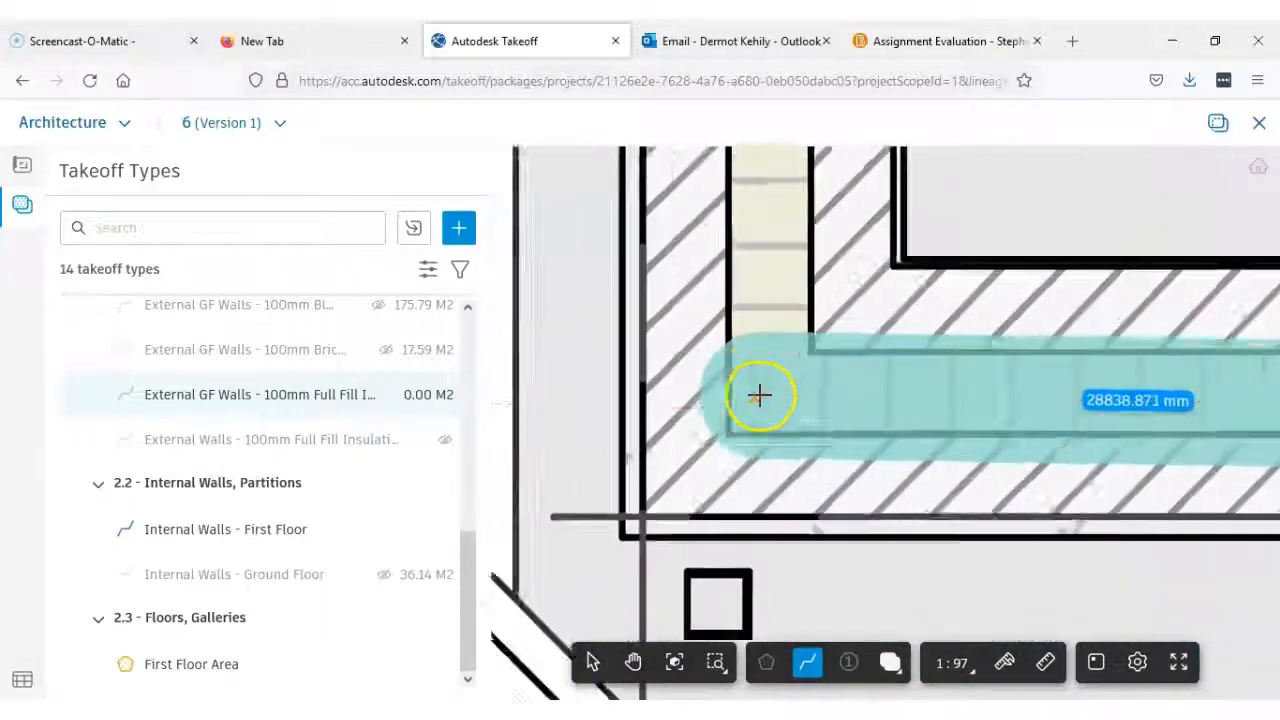
# Run the insulation line up the cavity past the Cloak Room, WC and kitchen and finish it at its starting corner
pyautogui.scroll(-6, 777, 386)
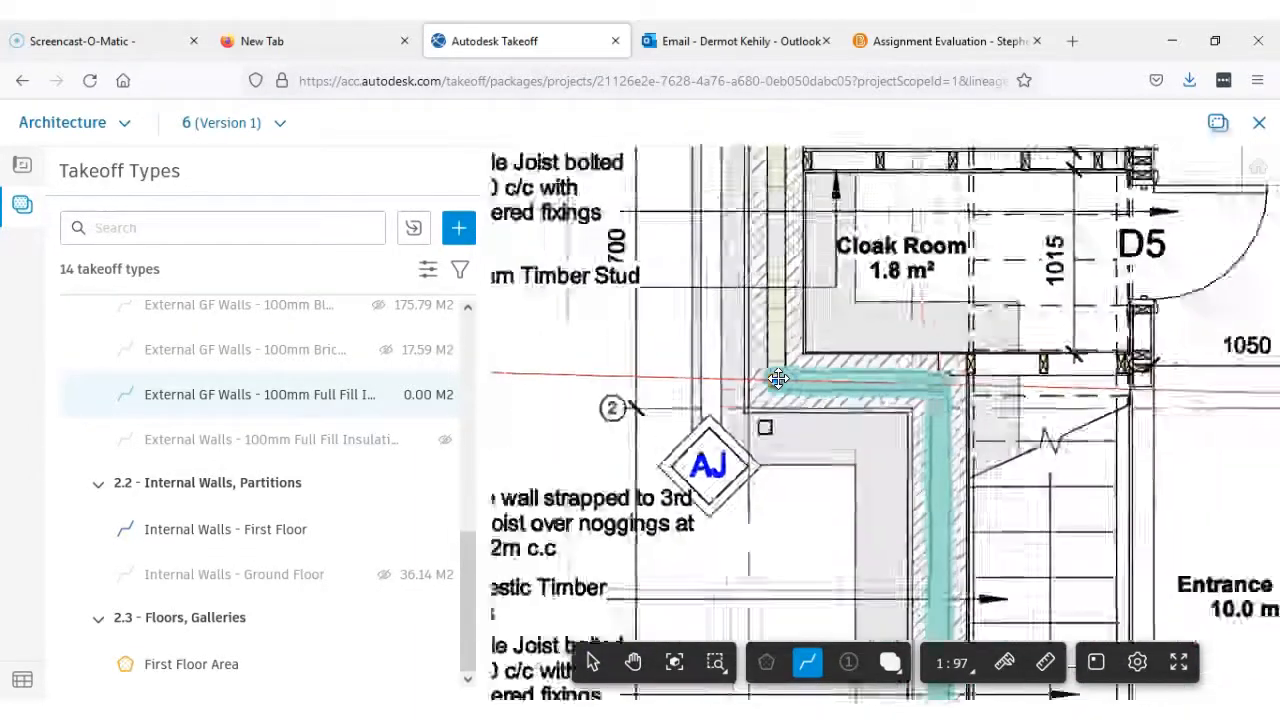
pyautogui.scroll(-3, 802, 262)
pyautogui.moveTo(805, 260); pyautogui.dragTo(789, 534, button='middle')
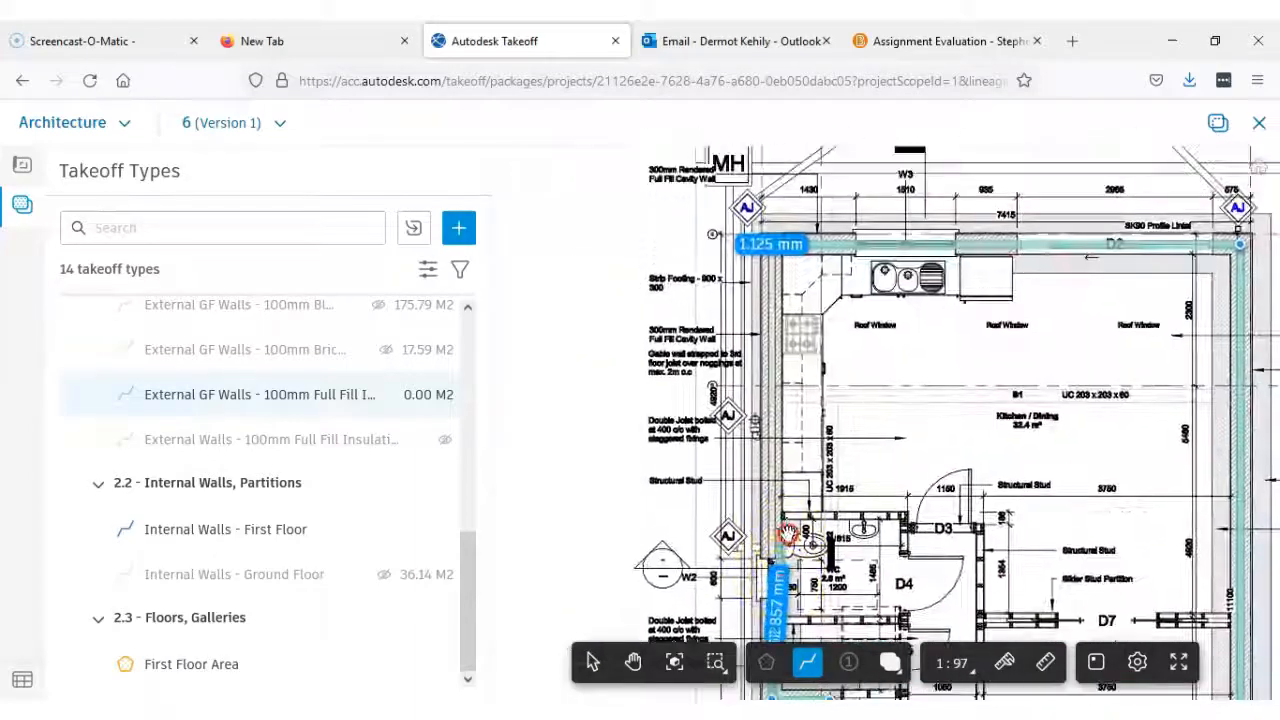
pyautogui.scroll(3, 770, 258)
pyautogui.scroll(5, 776, 252)
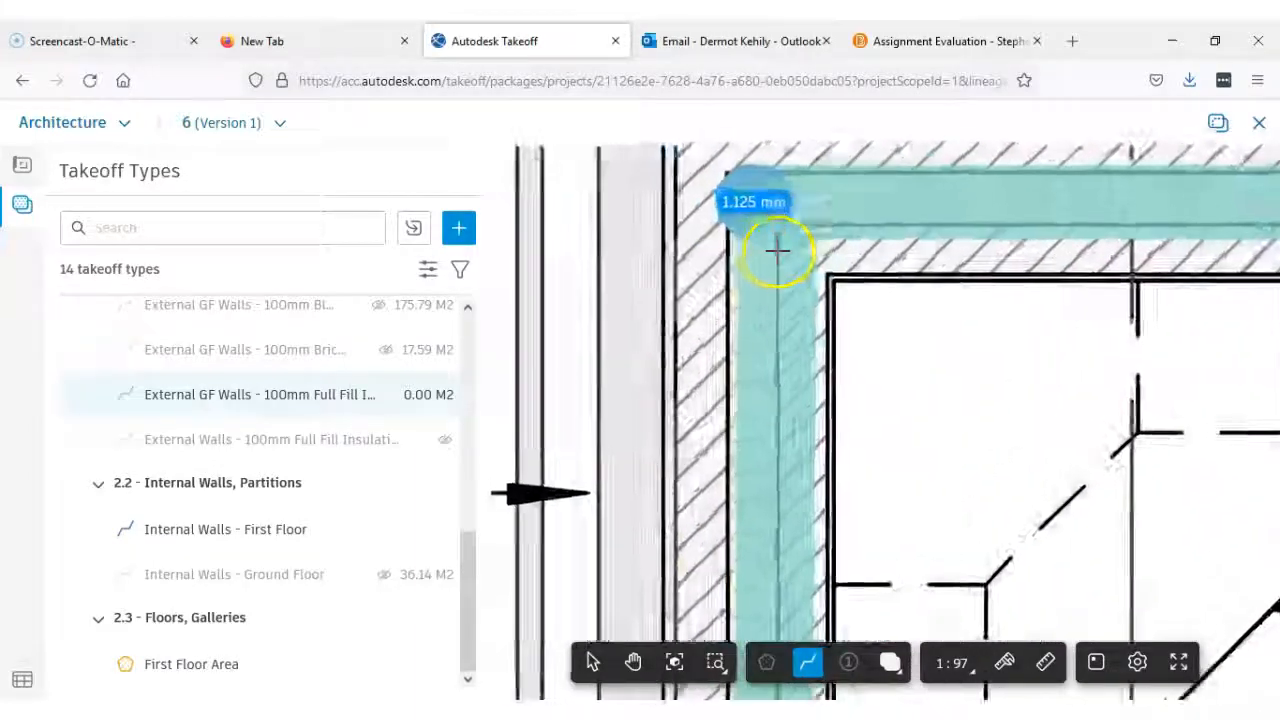
pyautogui.moveTo(777, 257); pyautogui.dragTo(752, 348, button='middle')
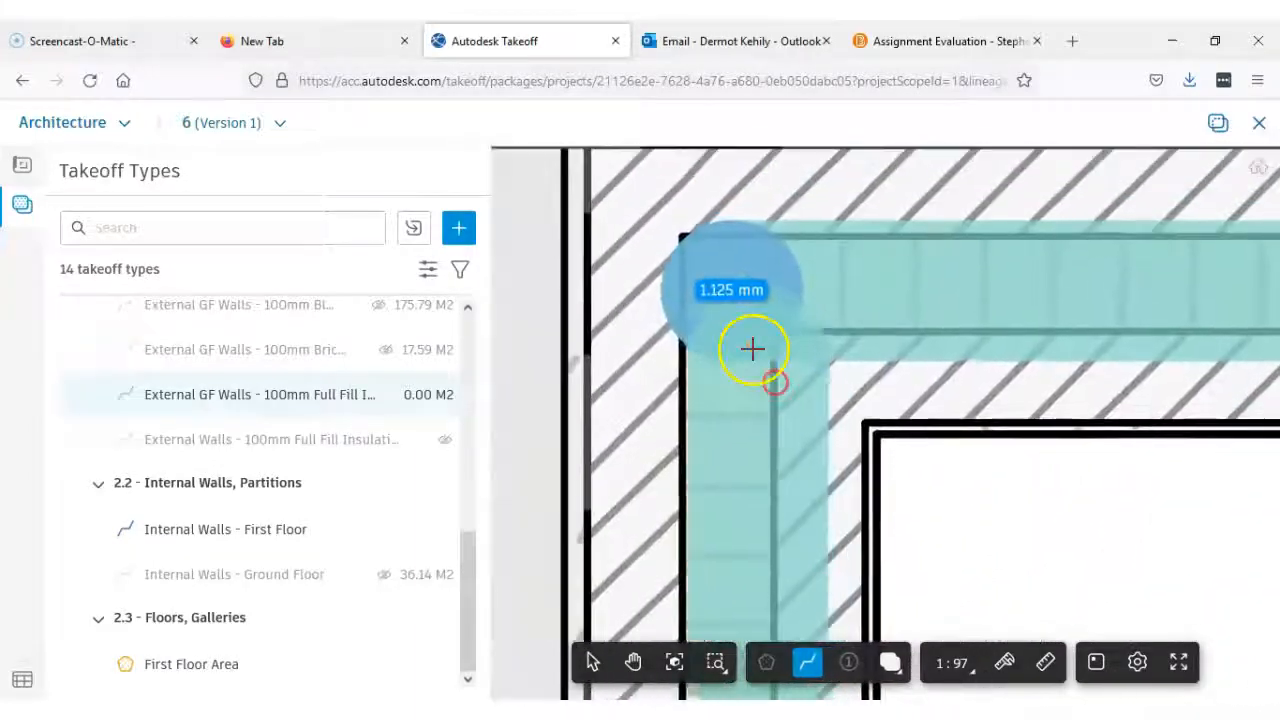
pyautogui.doubleClick(733, 290)
pyautogui.scroll(-3, 1033, 415)
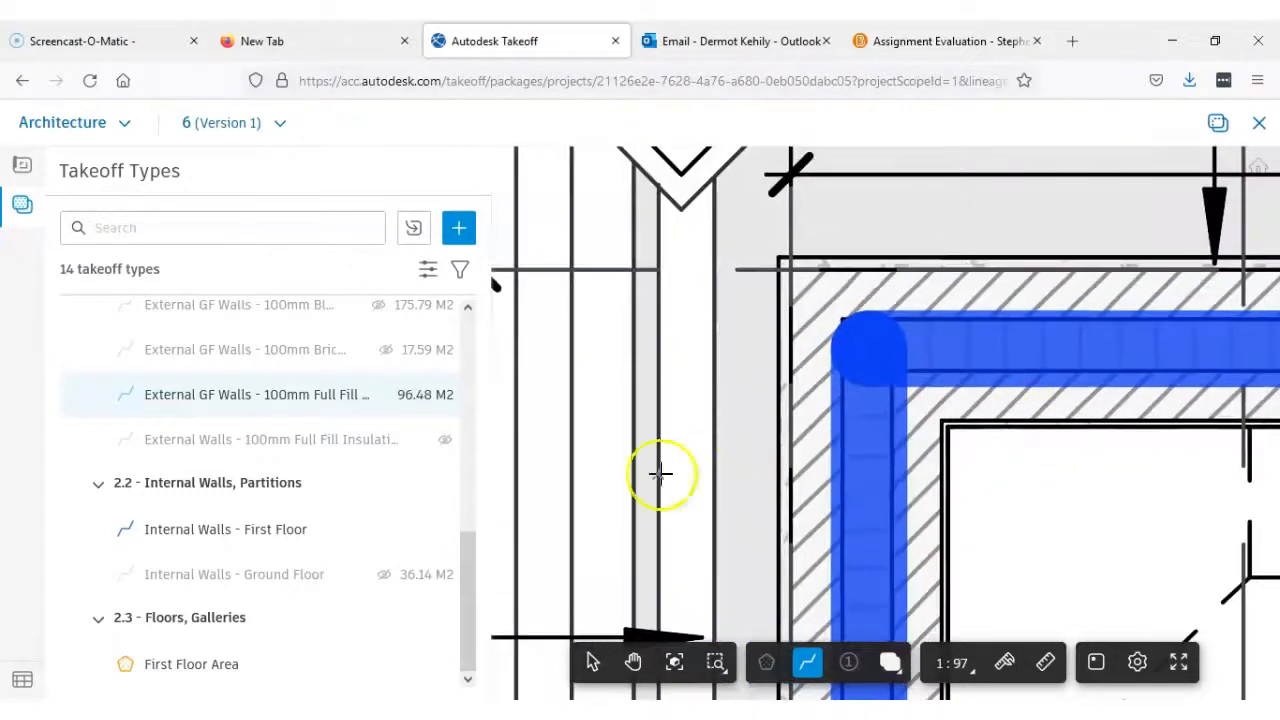
# Rename the External Walls insulation takeoff type as External FF Walls - 100mm Full Fill Insulation and save it
pyautogui.moveTo(471, 573); pyautogui.dragTo(467, 497)
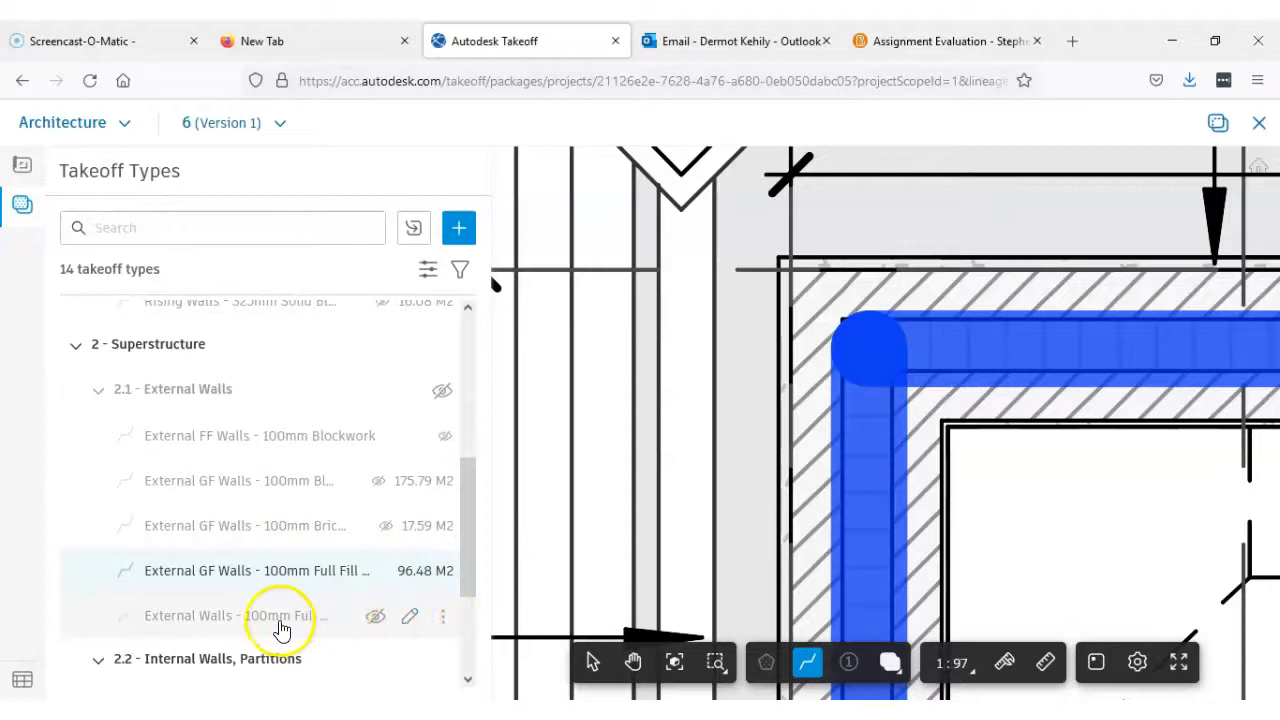
pyautogui.click(409, 619)
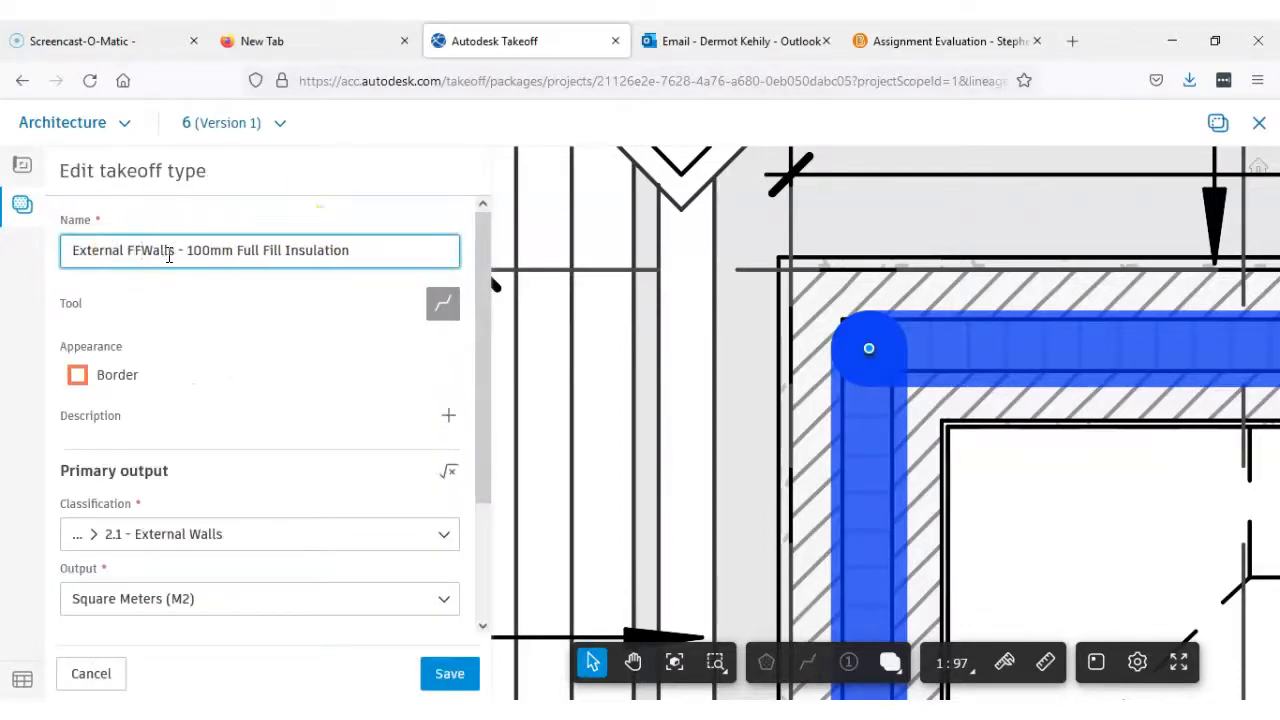
pyautogui.click(443, 680)
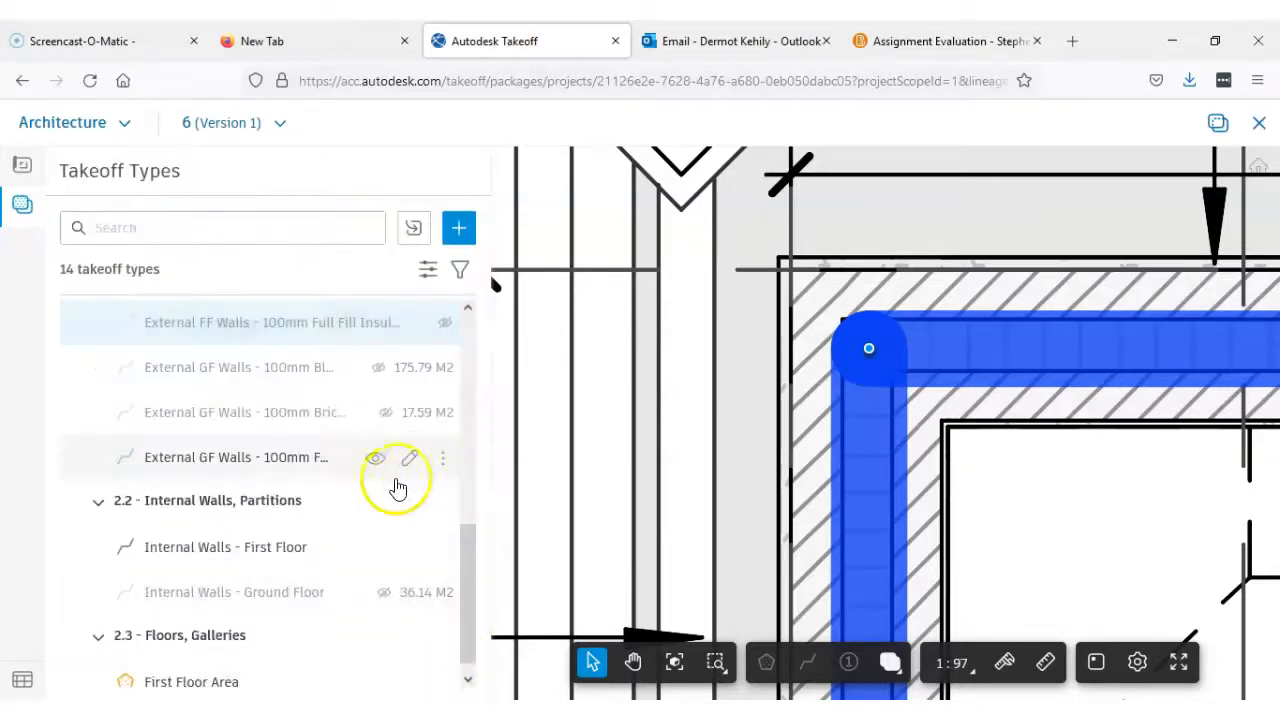
# Widen the takeoff types list to fit the full names and review the first and ground floor external wall types
pyautogui.moveTo(486, 449); pyautogui.dragTo(577, 446)
pyautogui.scroll(3, 333, 477)
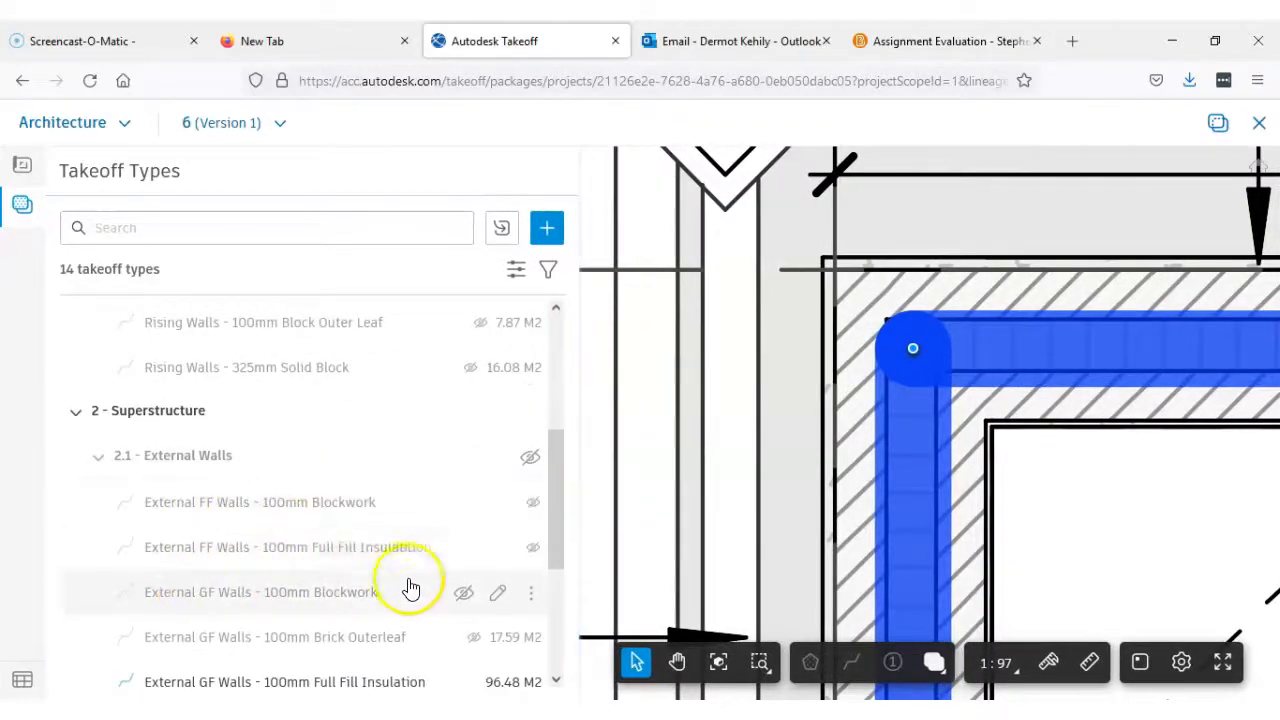
pyautogui.scroll(-2, 287, 612)
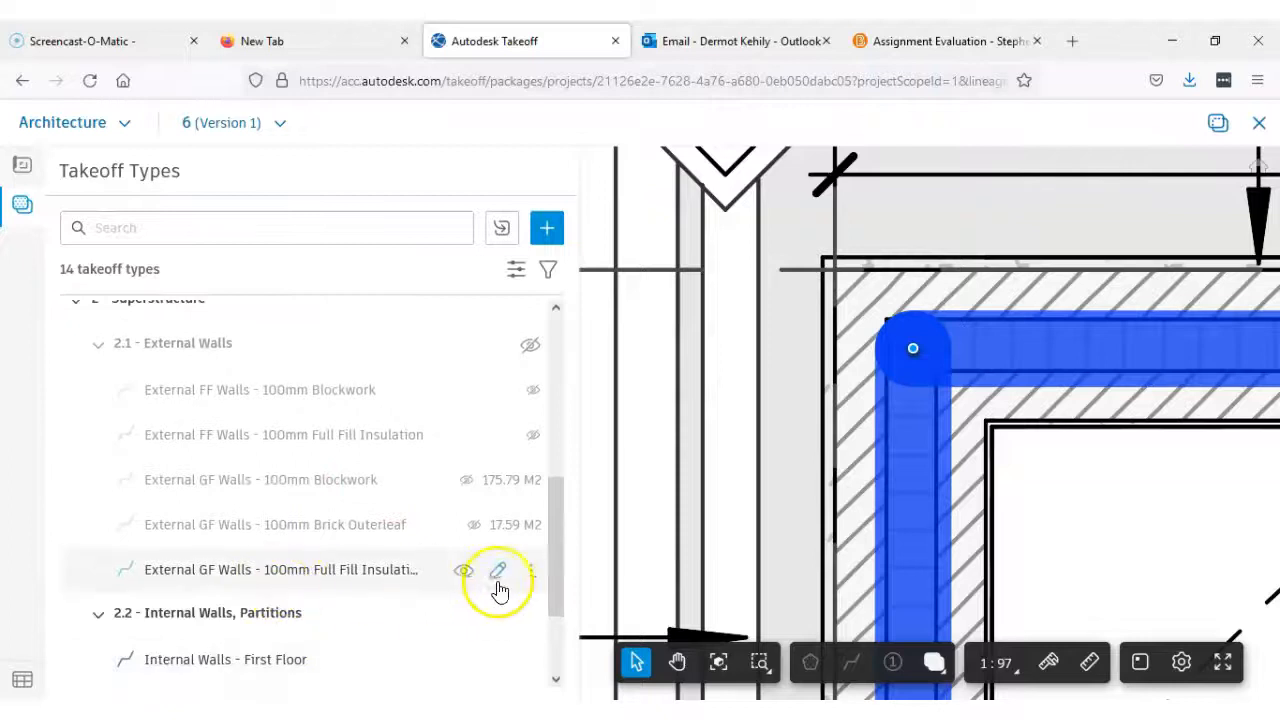
pyautogui.scroll(4, 537, 565)
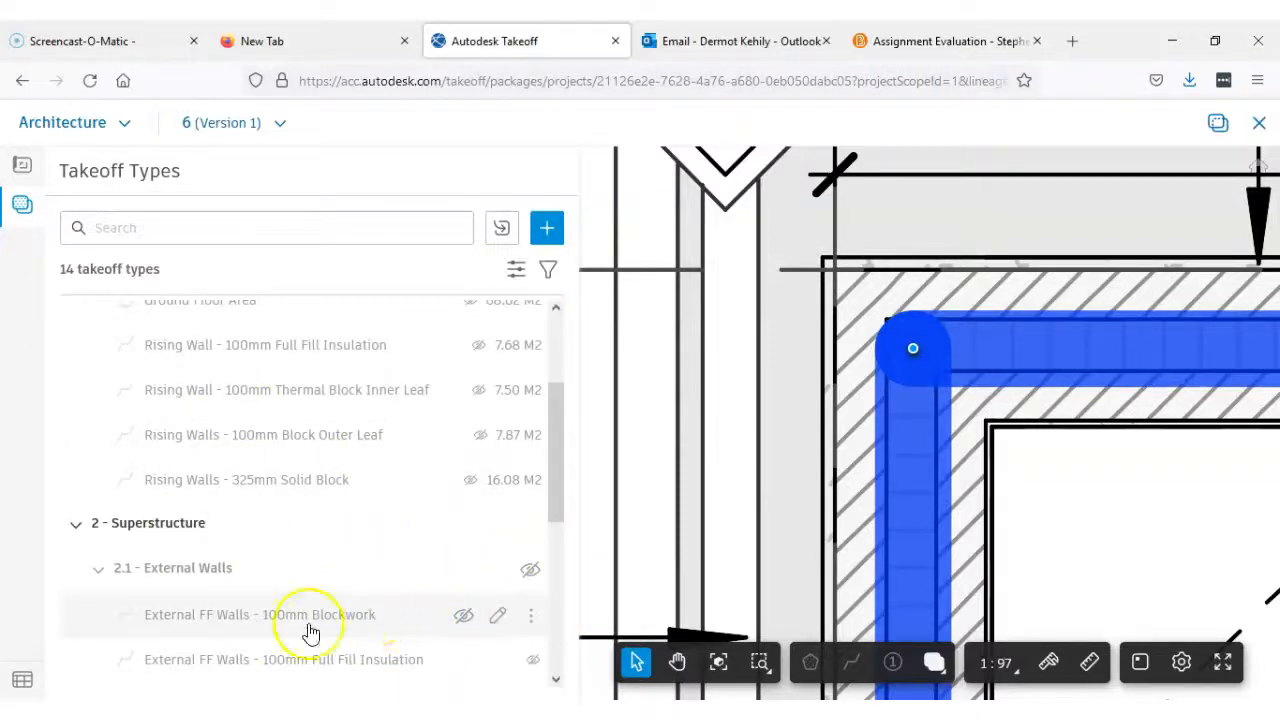
pyautogui.scroll(-5, 934, 443)
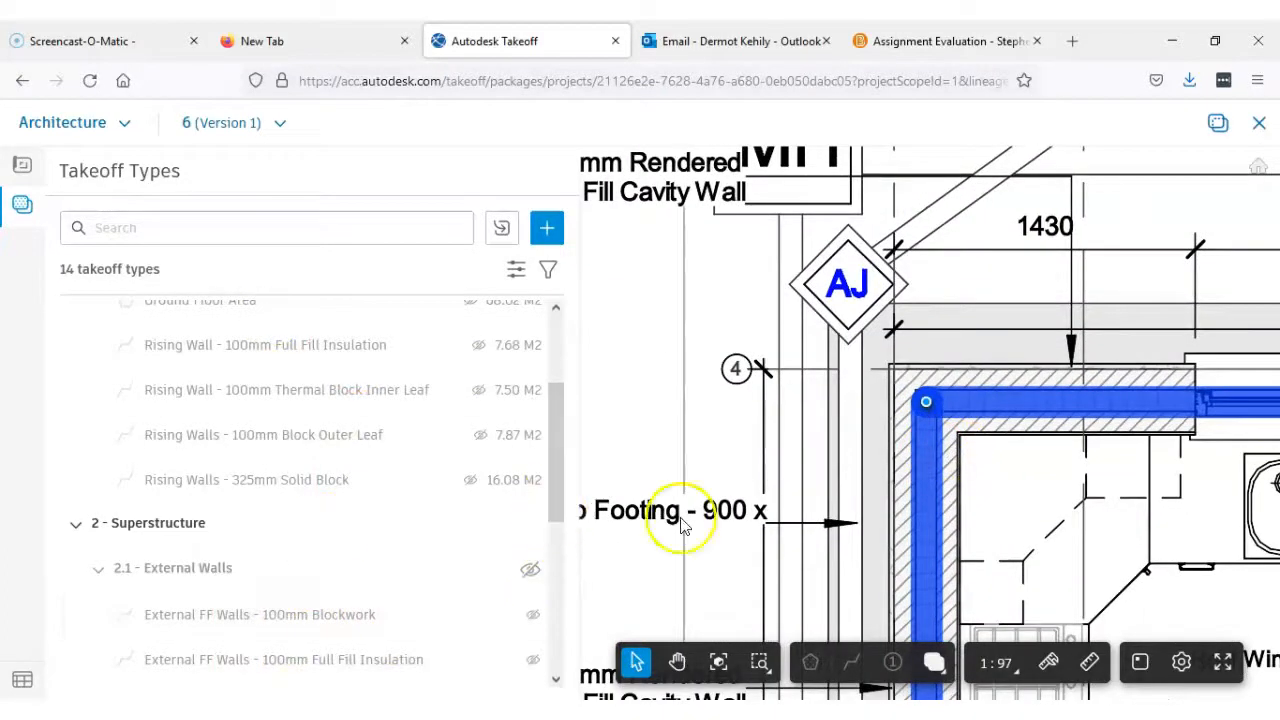
# Delete the stray 0.00 M2 linear takeoff from the detailed takeoff of External GF Walls - 100mm Full Fill Insulation, then return to the list
pyautogui.moveTo(557, 457); pyautogui.dragTo(587, 578)
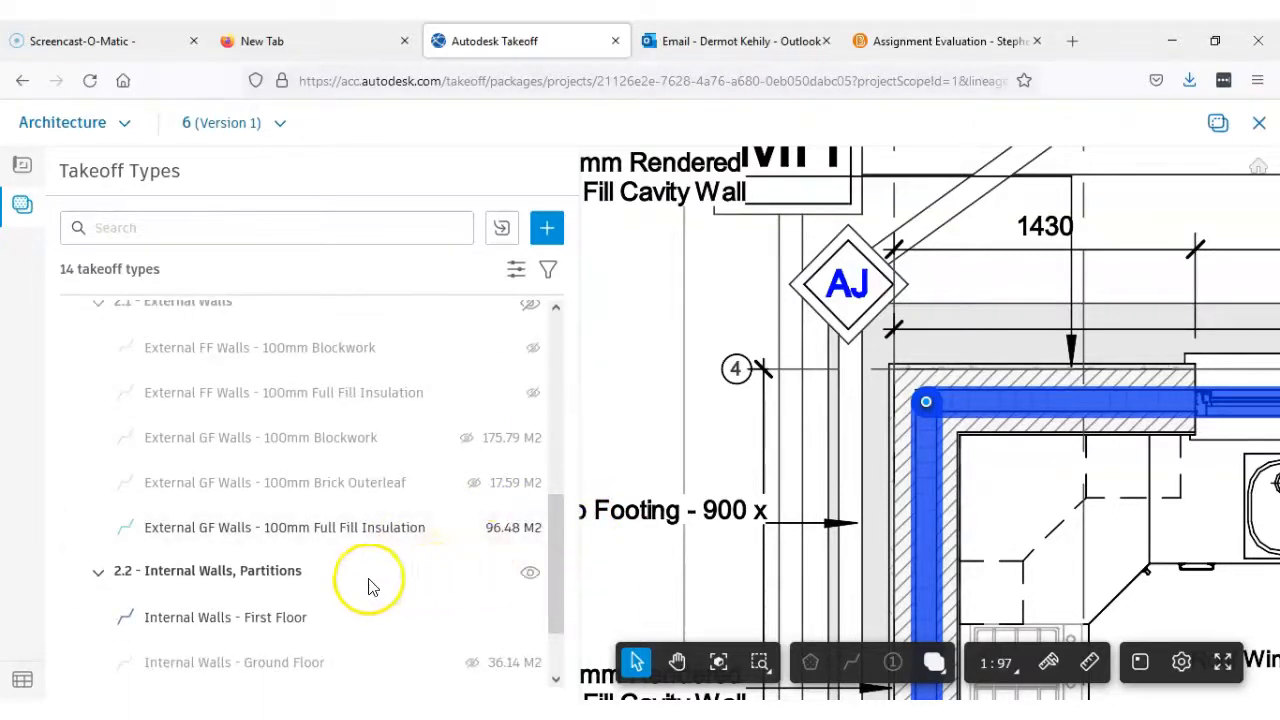
pyautogui.click(531, 530)
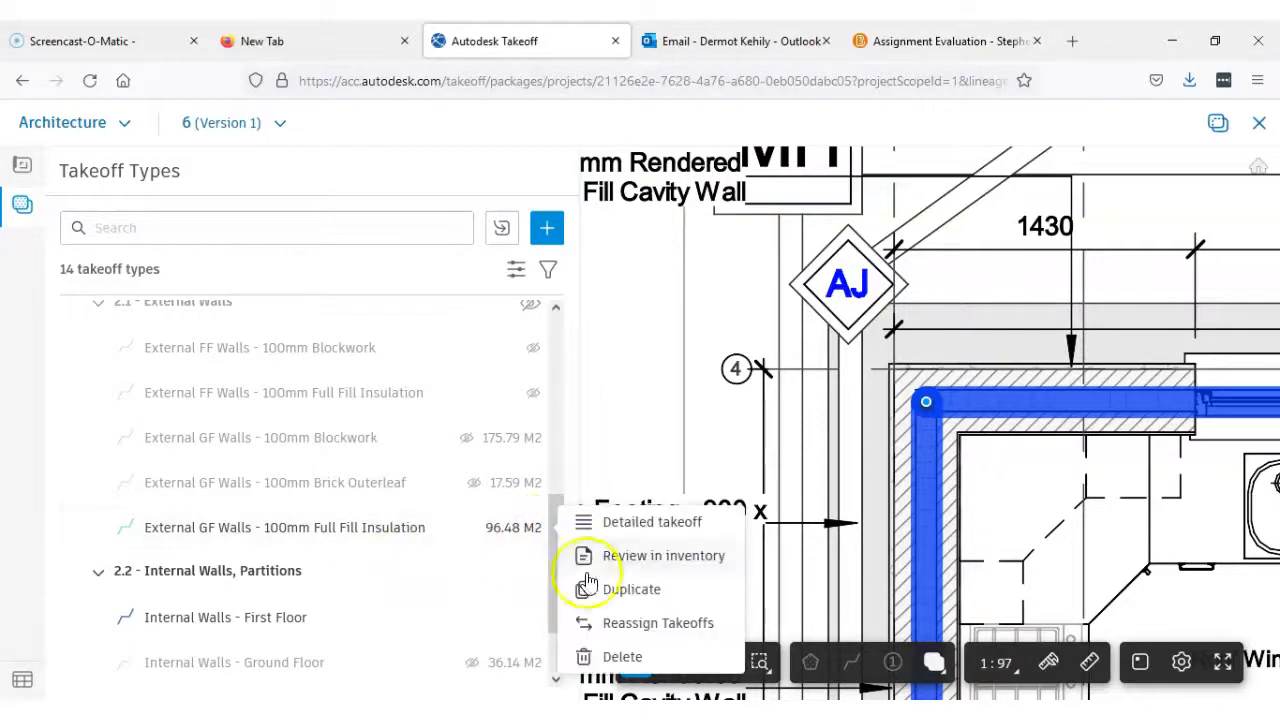
pyautogui.click(622, 530)
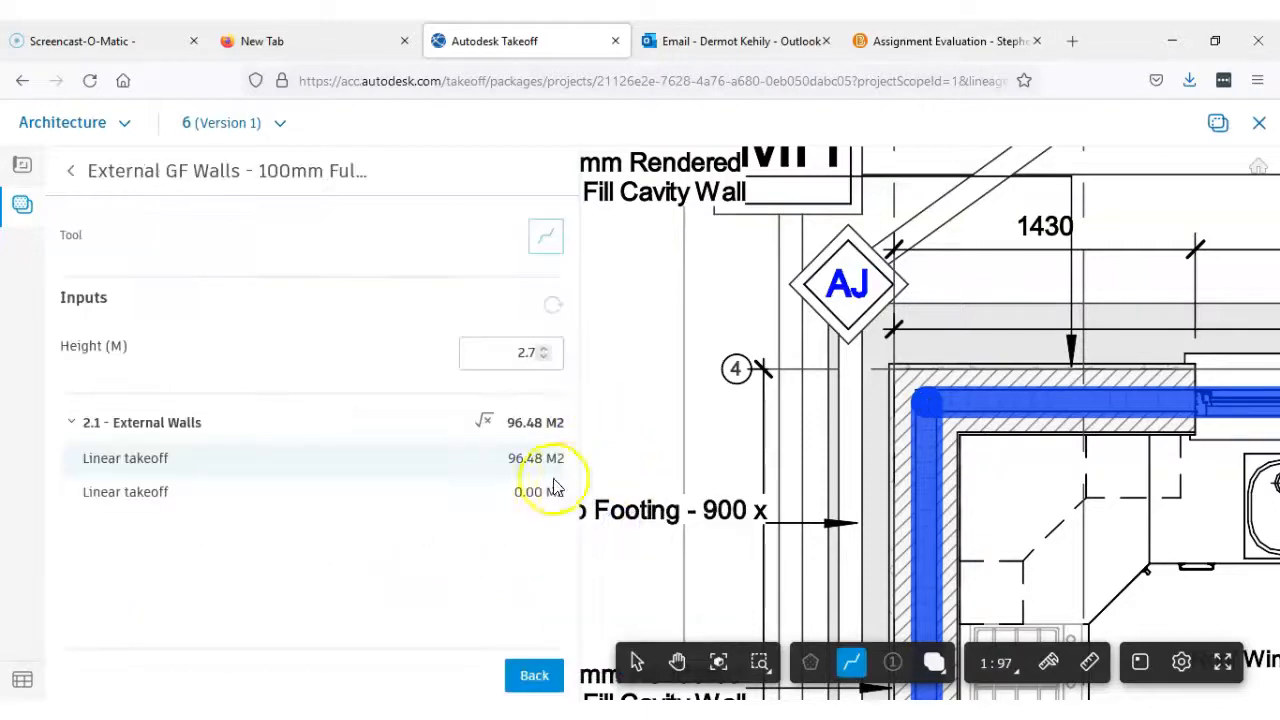
pyautogui.click(135, 498)
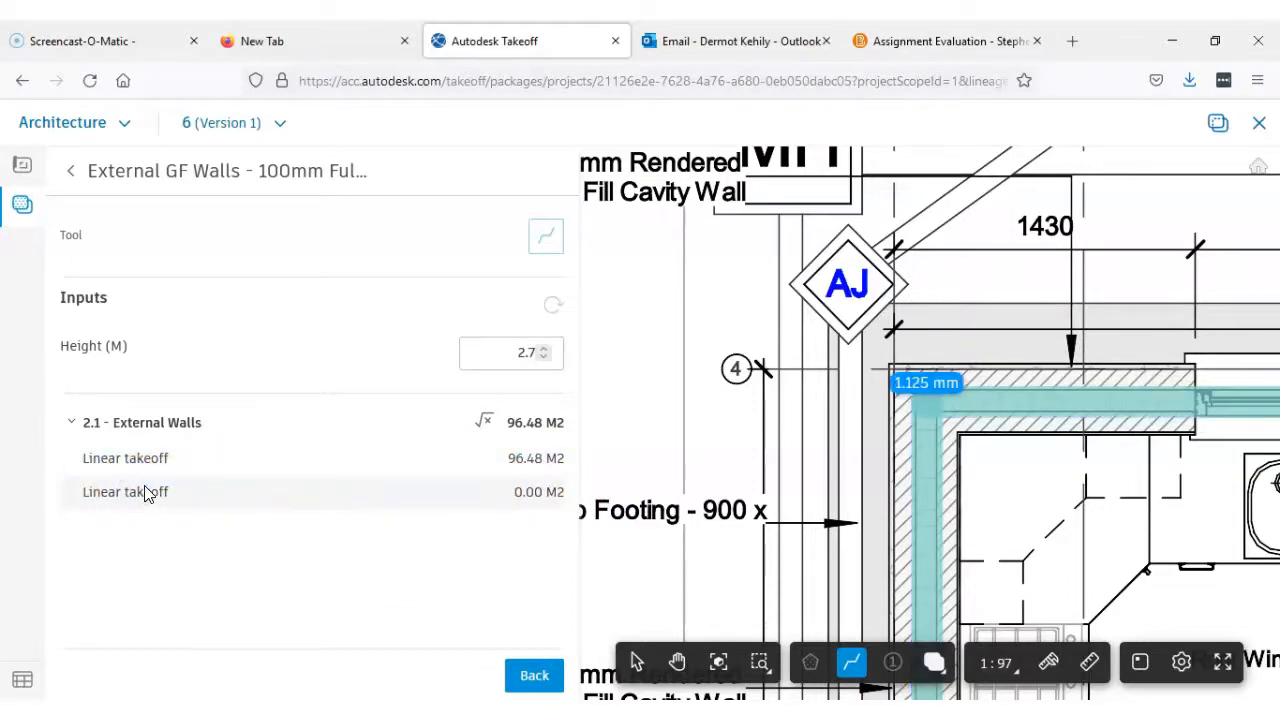
pyautogui.press('Delete')
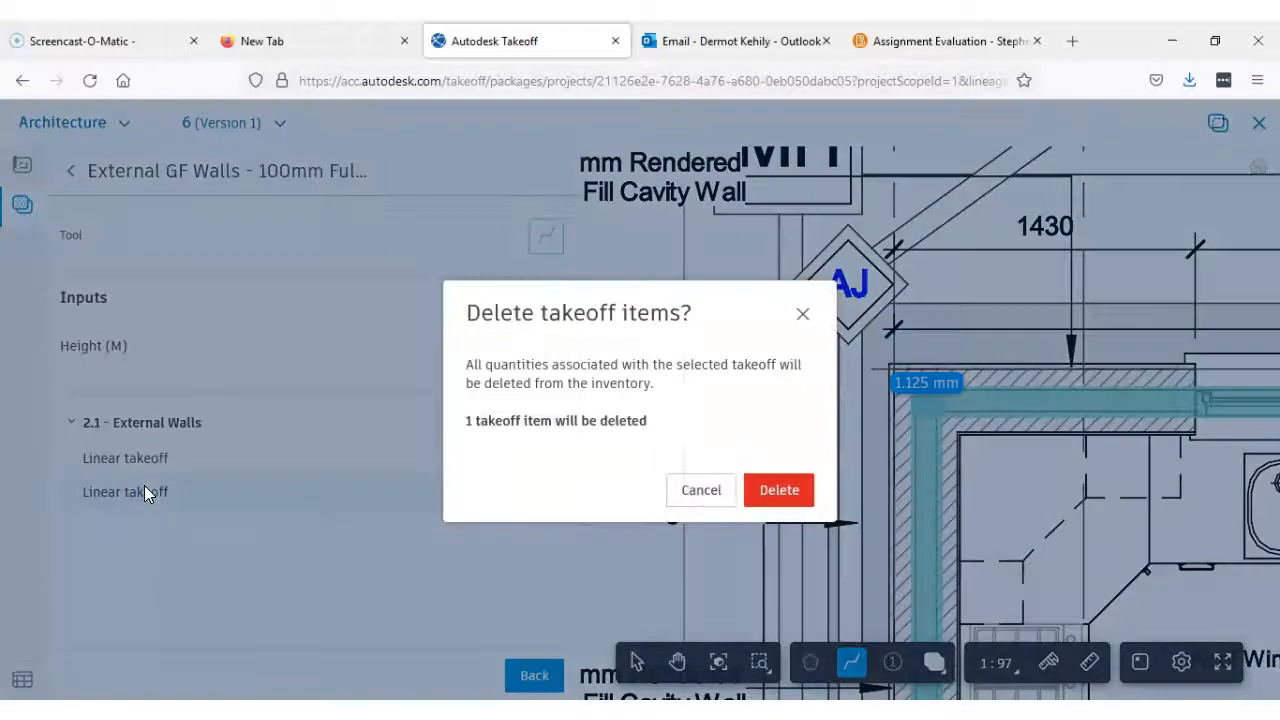
pyautogui.click(783, 487)
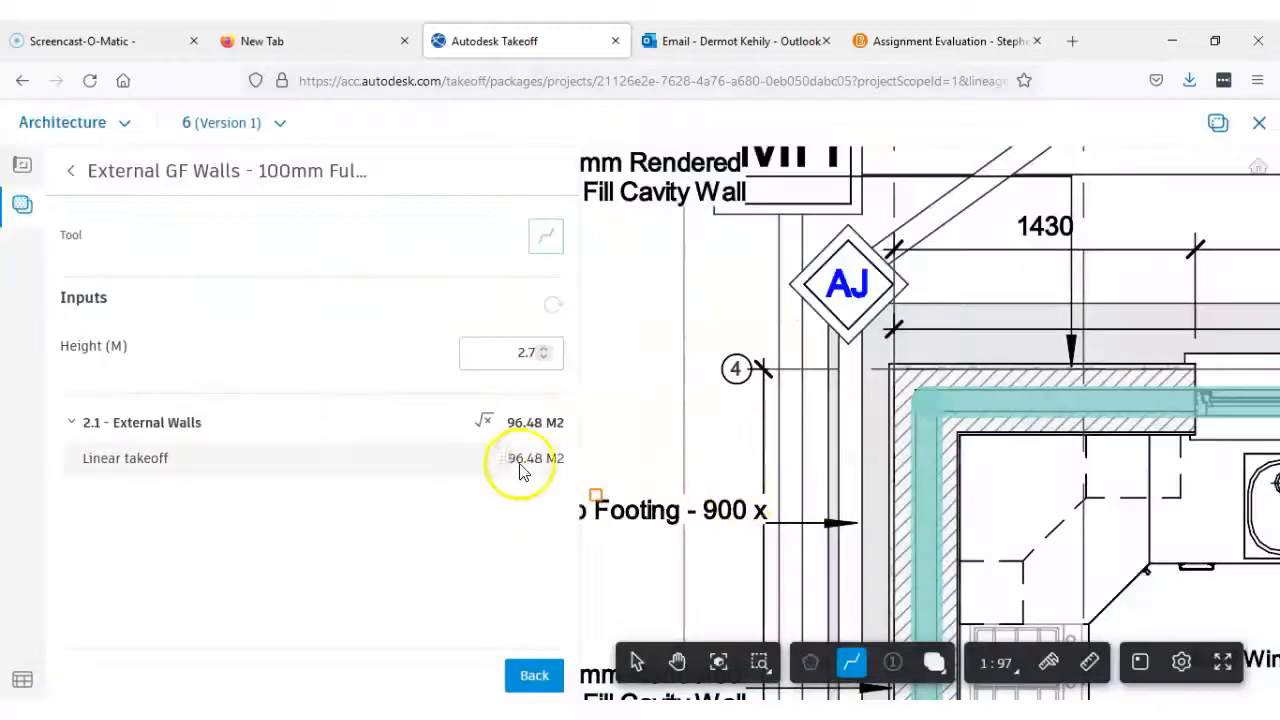
pyautogui.scroll(5, 943, 400)
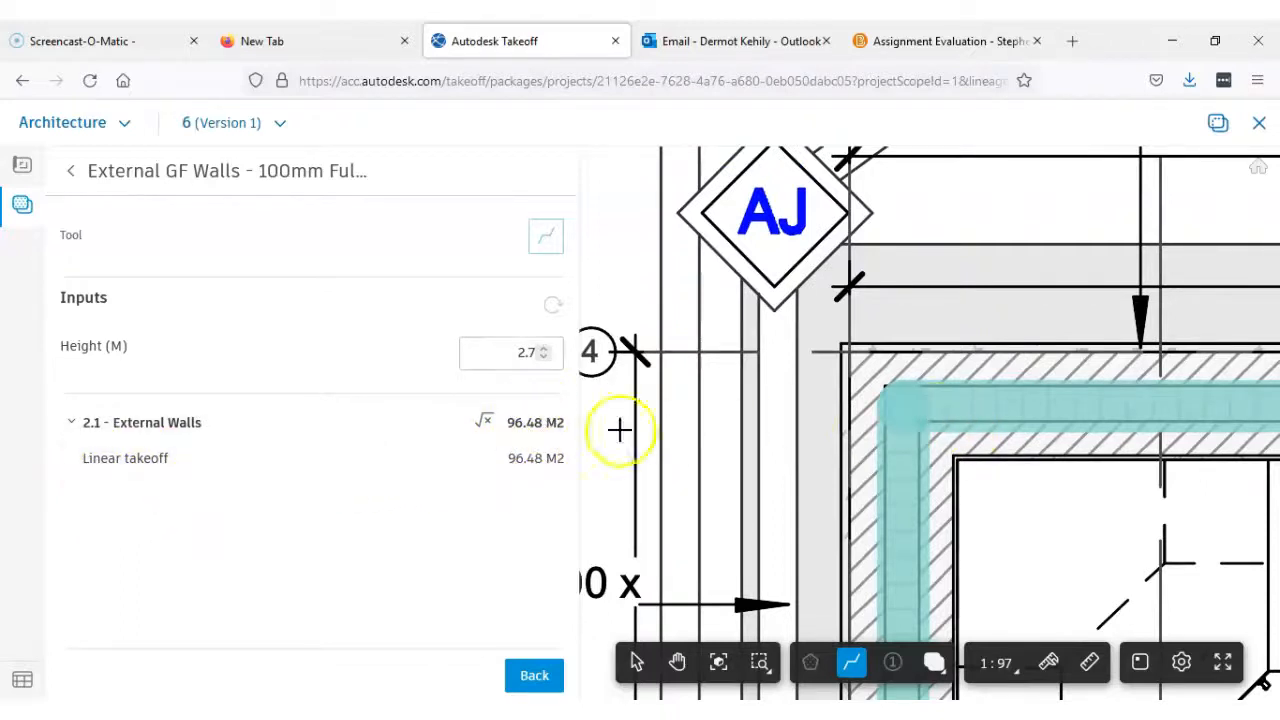
pyautogui.click(72, 170)
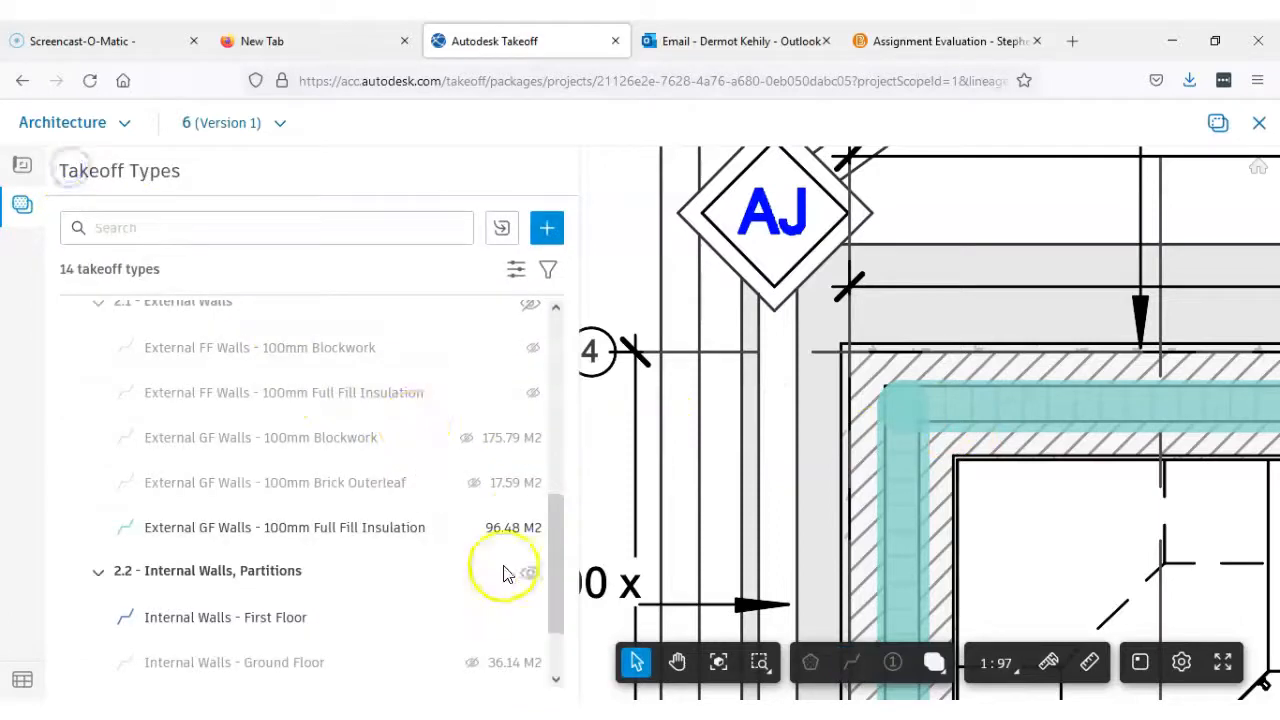
# Review the insulation line around the ground floor plan's external walls
pyautogui.moveTo(560, 560)
pyautogui.mouseDown()
pyautogui.moveTo(546, 444)
pyautogui.moveTo(546, 606)
pyautogui.moveTo(552, 523)
pyautogui.moveTo(556, 555)
pyautogui.mouseUp()
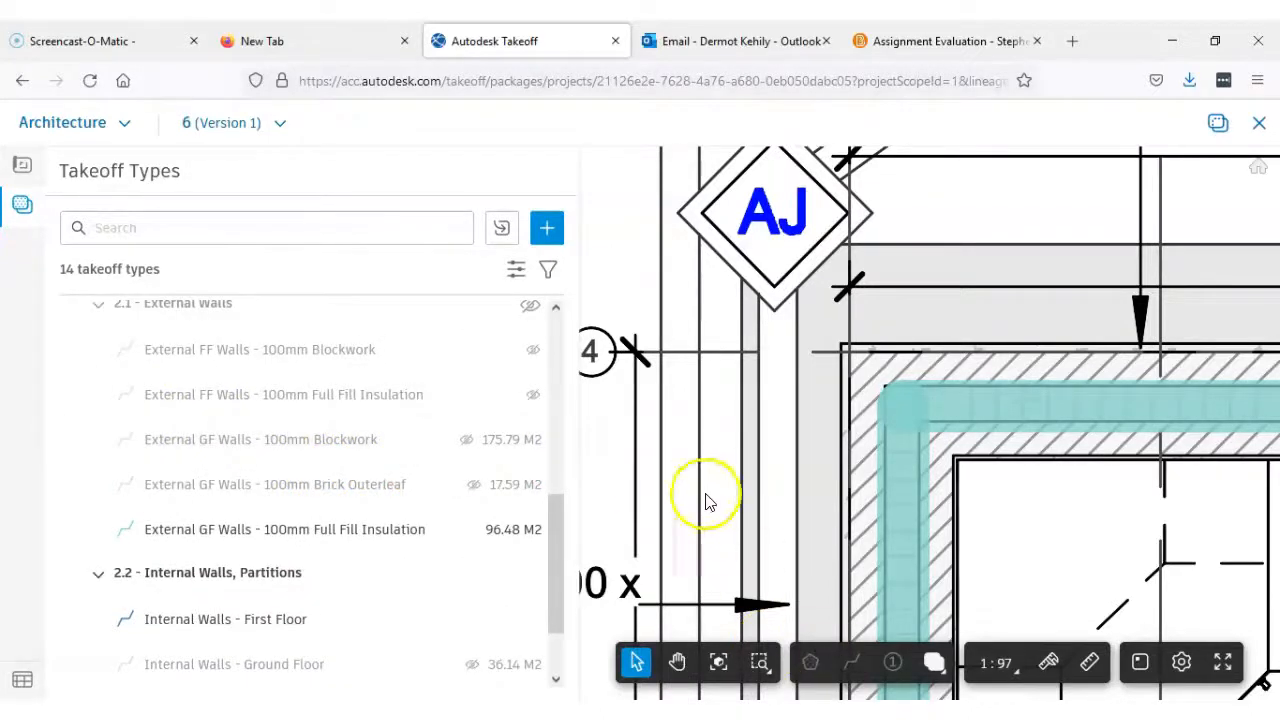
pyautogui.scroll(-4, 986, 457)
pyautogui.moveTo(1022, 492); pyautogui.dragTo(923, 194)
pyautogui.scroll(-4, 940, 240)
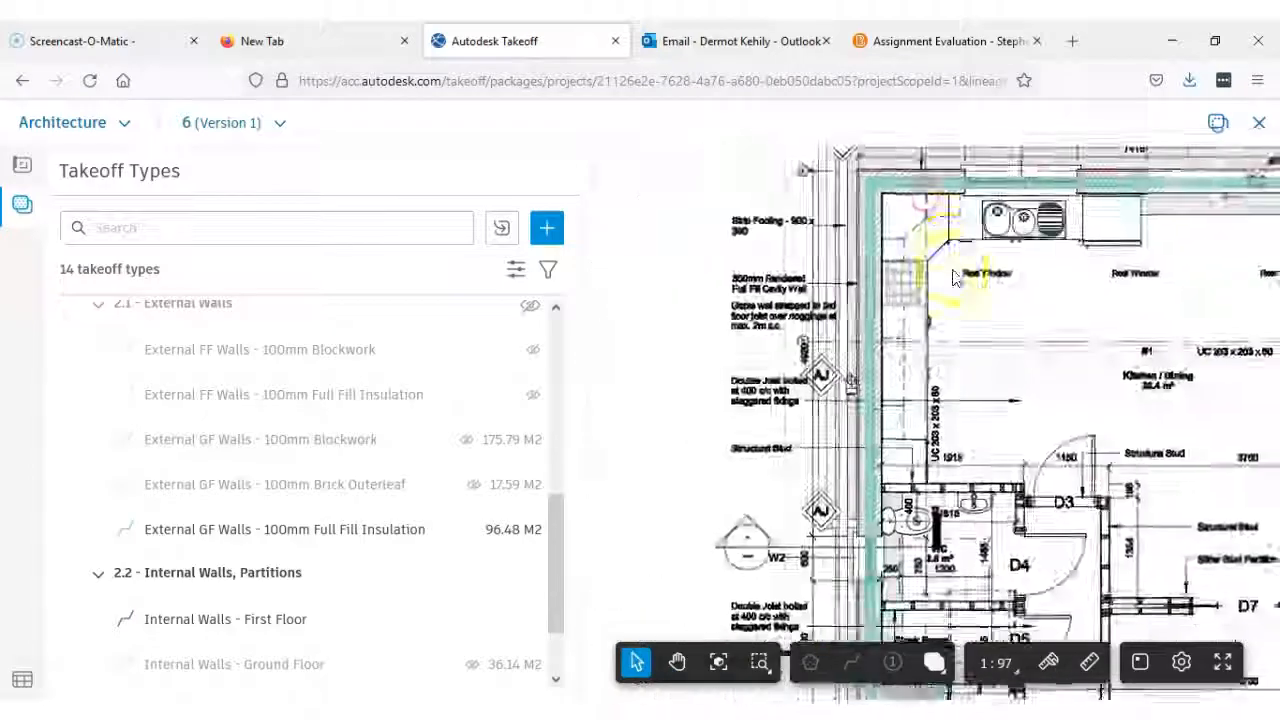
pyautogui.moveTo(1103, 397); pyautogui.dragTo(967, 342)
pyautogui.scroll(-2, 967, 342)
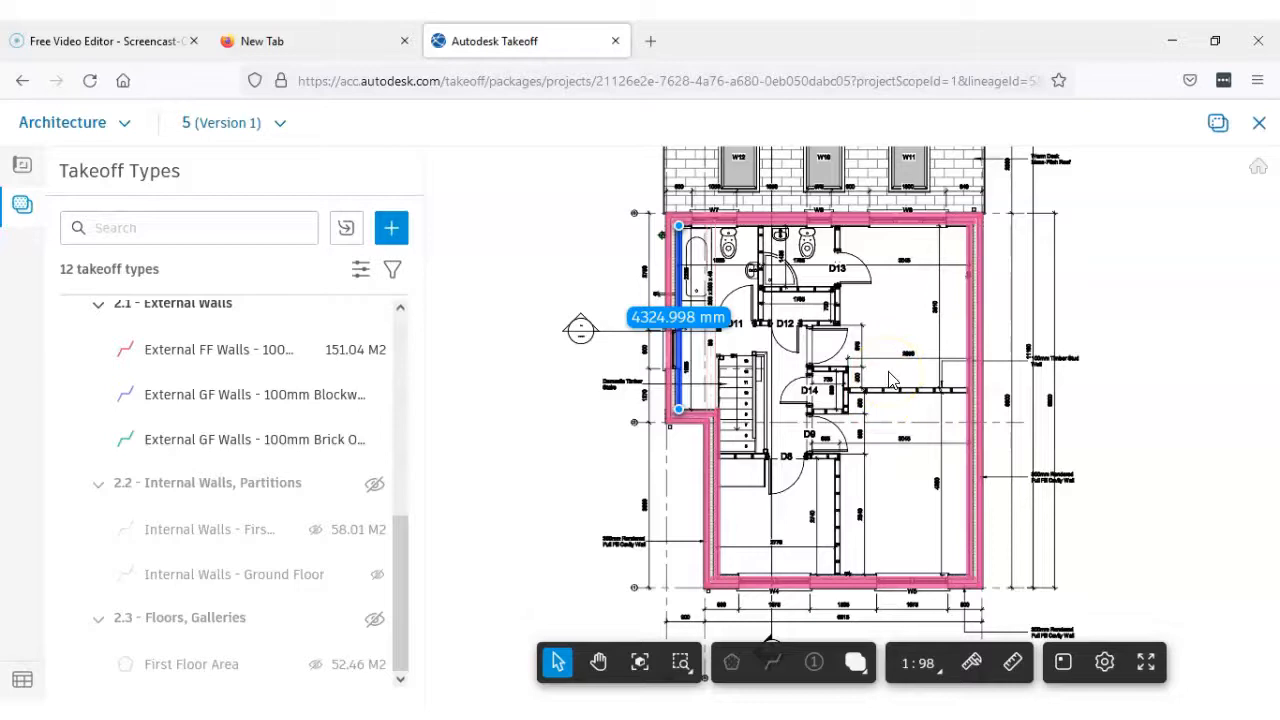
# Look through the takeoff types on sheet 5, from the floor types back to the substructure types
pyautogui.moveTo(406, 534); pyautogui.dragTo(417, 598)
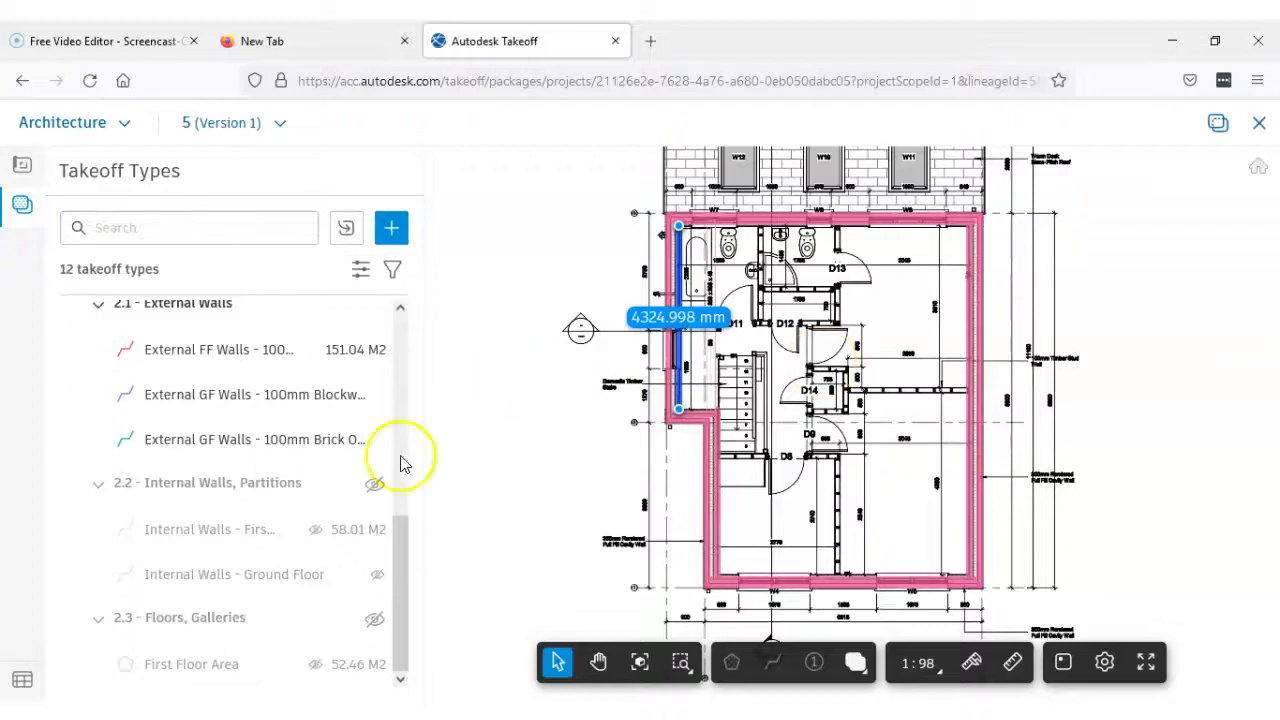
pyautogui.moveTo(394, 563); pyautogui.dragTo(415, 355)
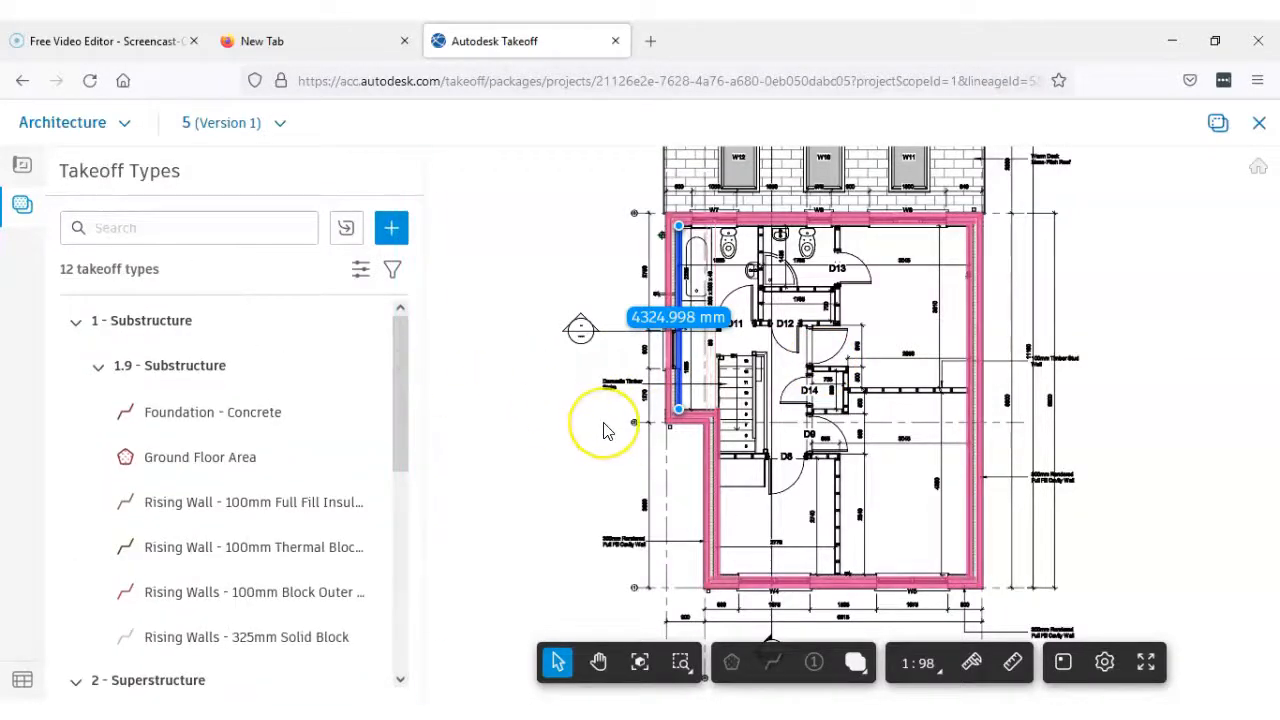